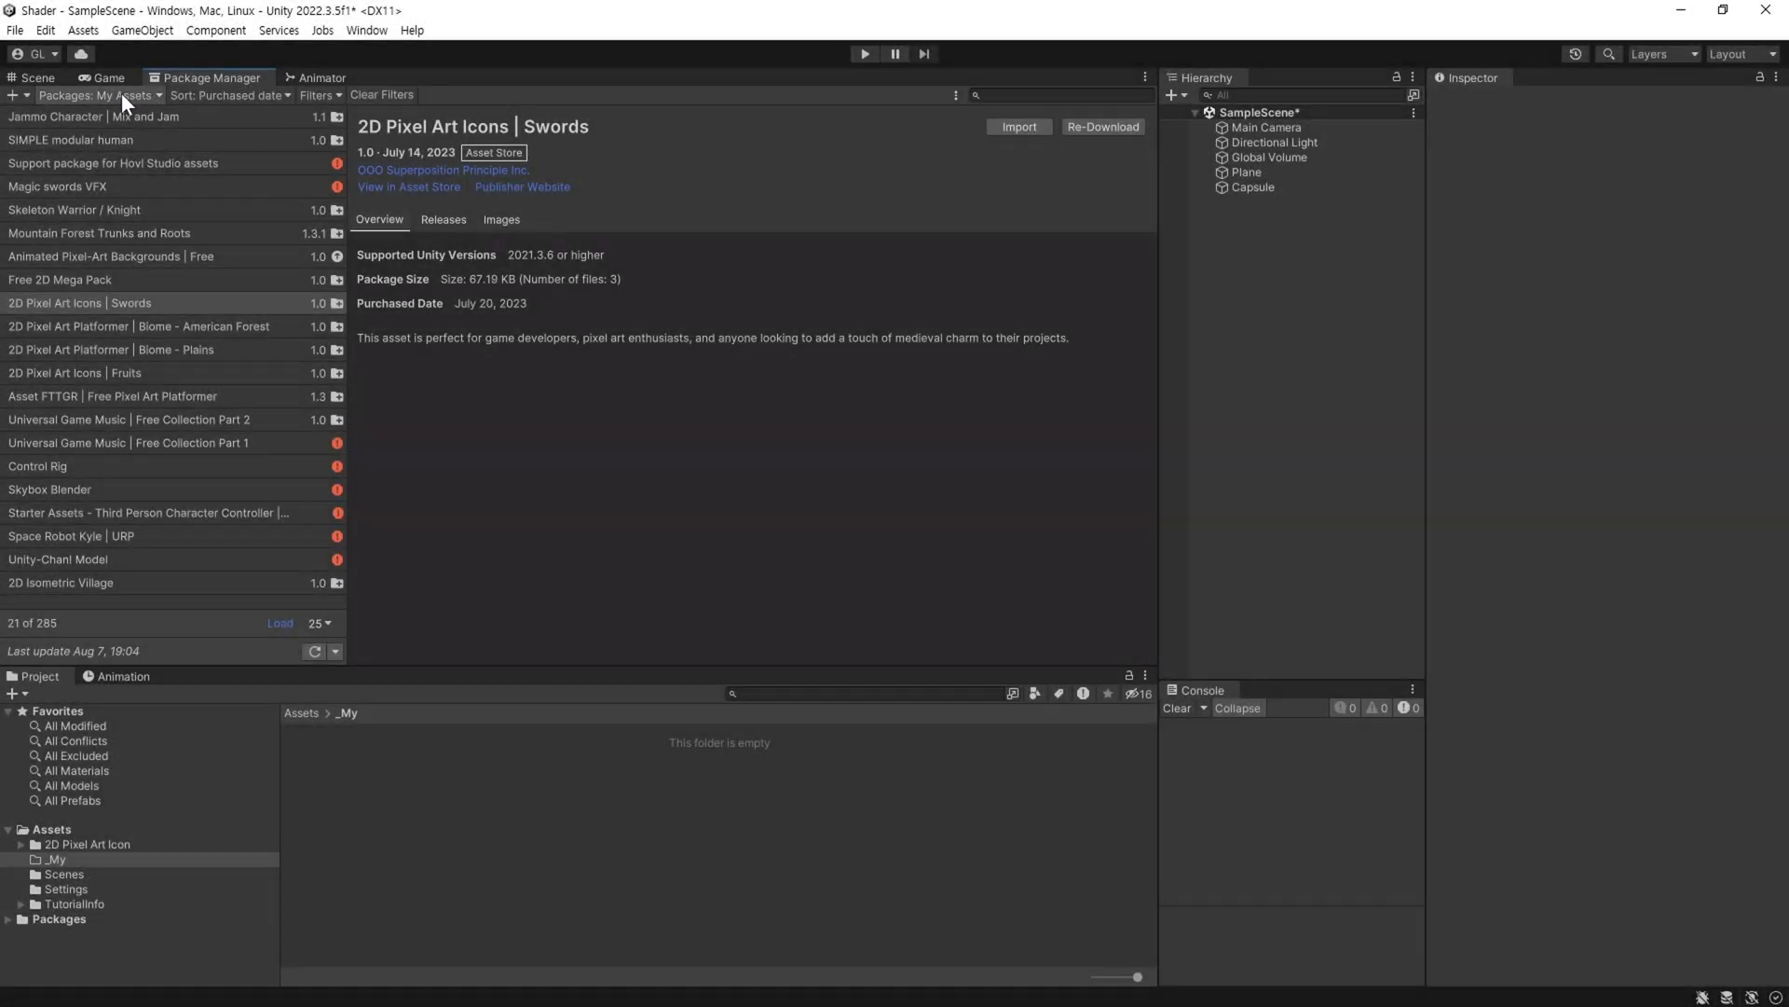
List Unity Registry packages and open the installed Shader Graph 14.0.8 package details.
click(121, 95)
click(126, 116)
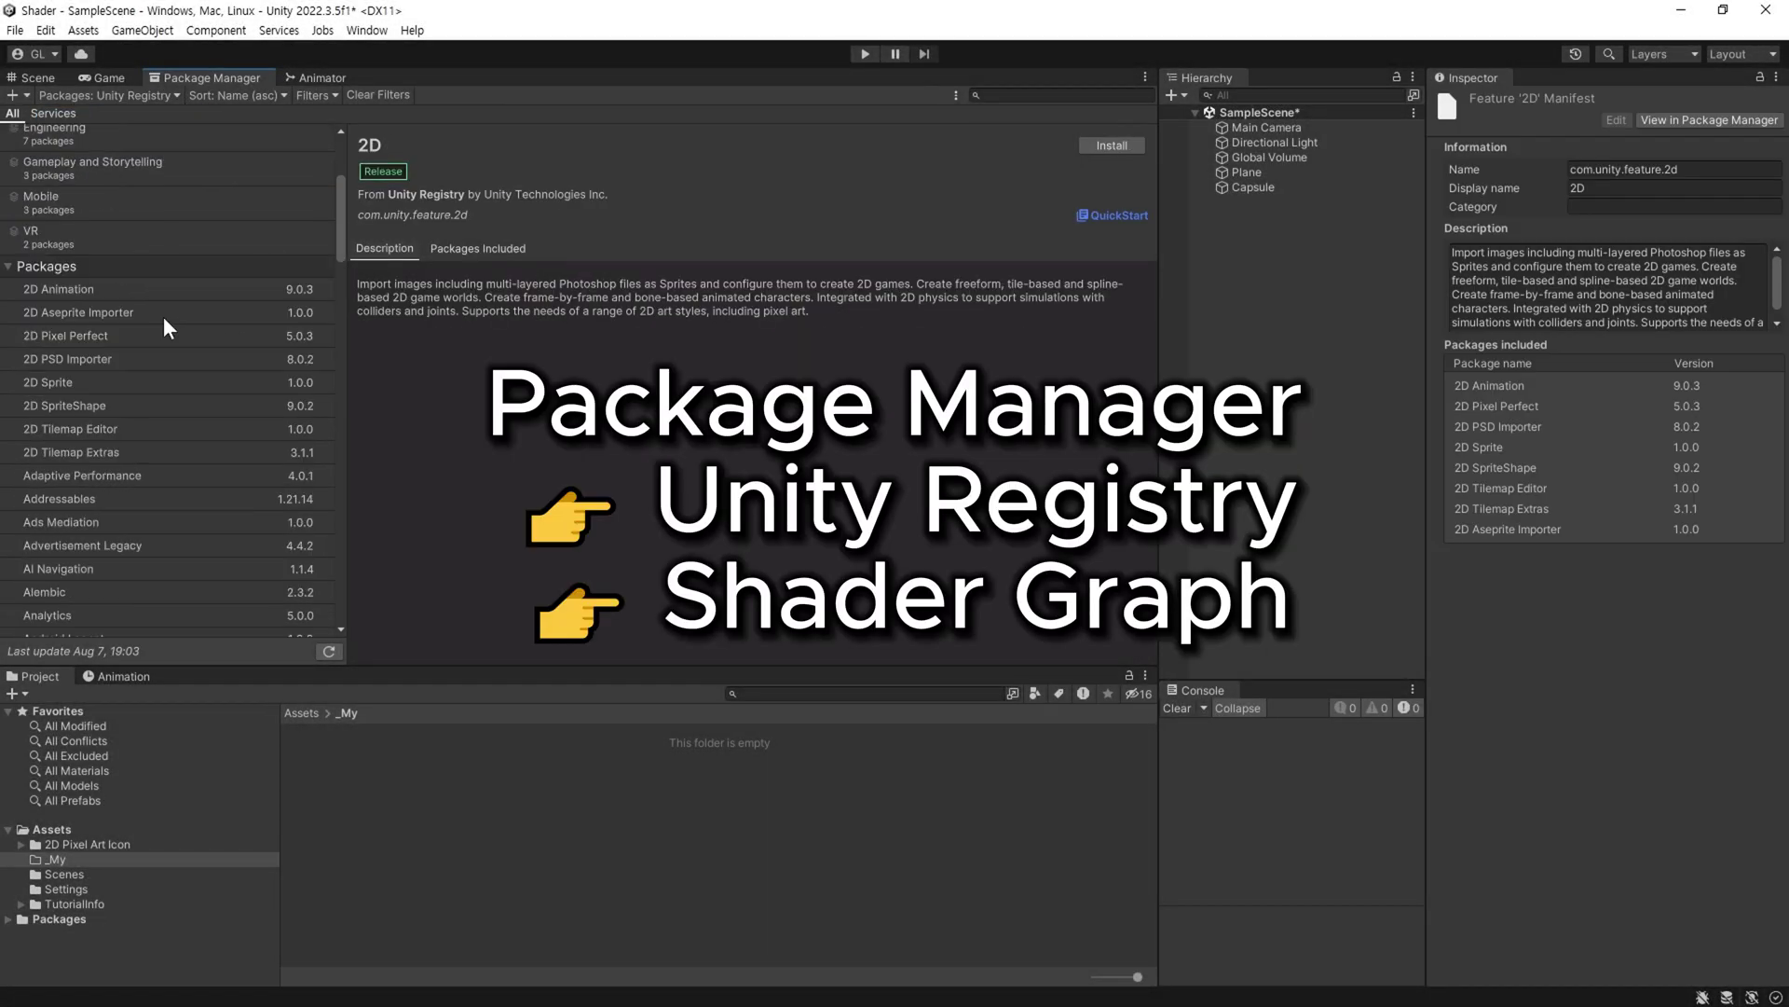
scroll(168, 317, down, 10)
scroll(176, 340, down, 10)
scroll(176, 341, down, 7)
scroll(176, 341, down, 3)
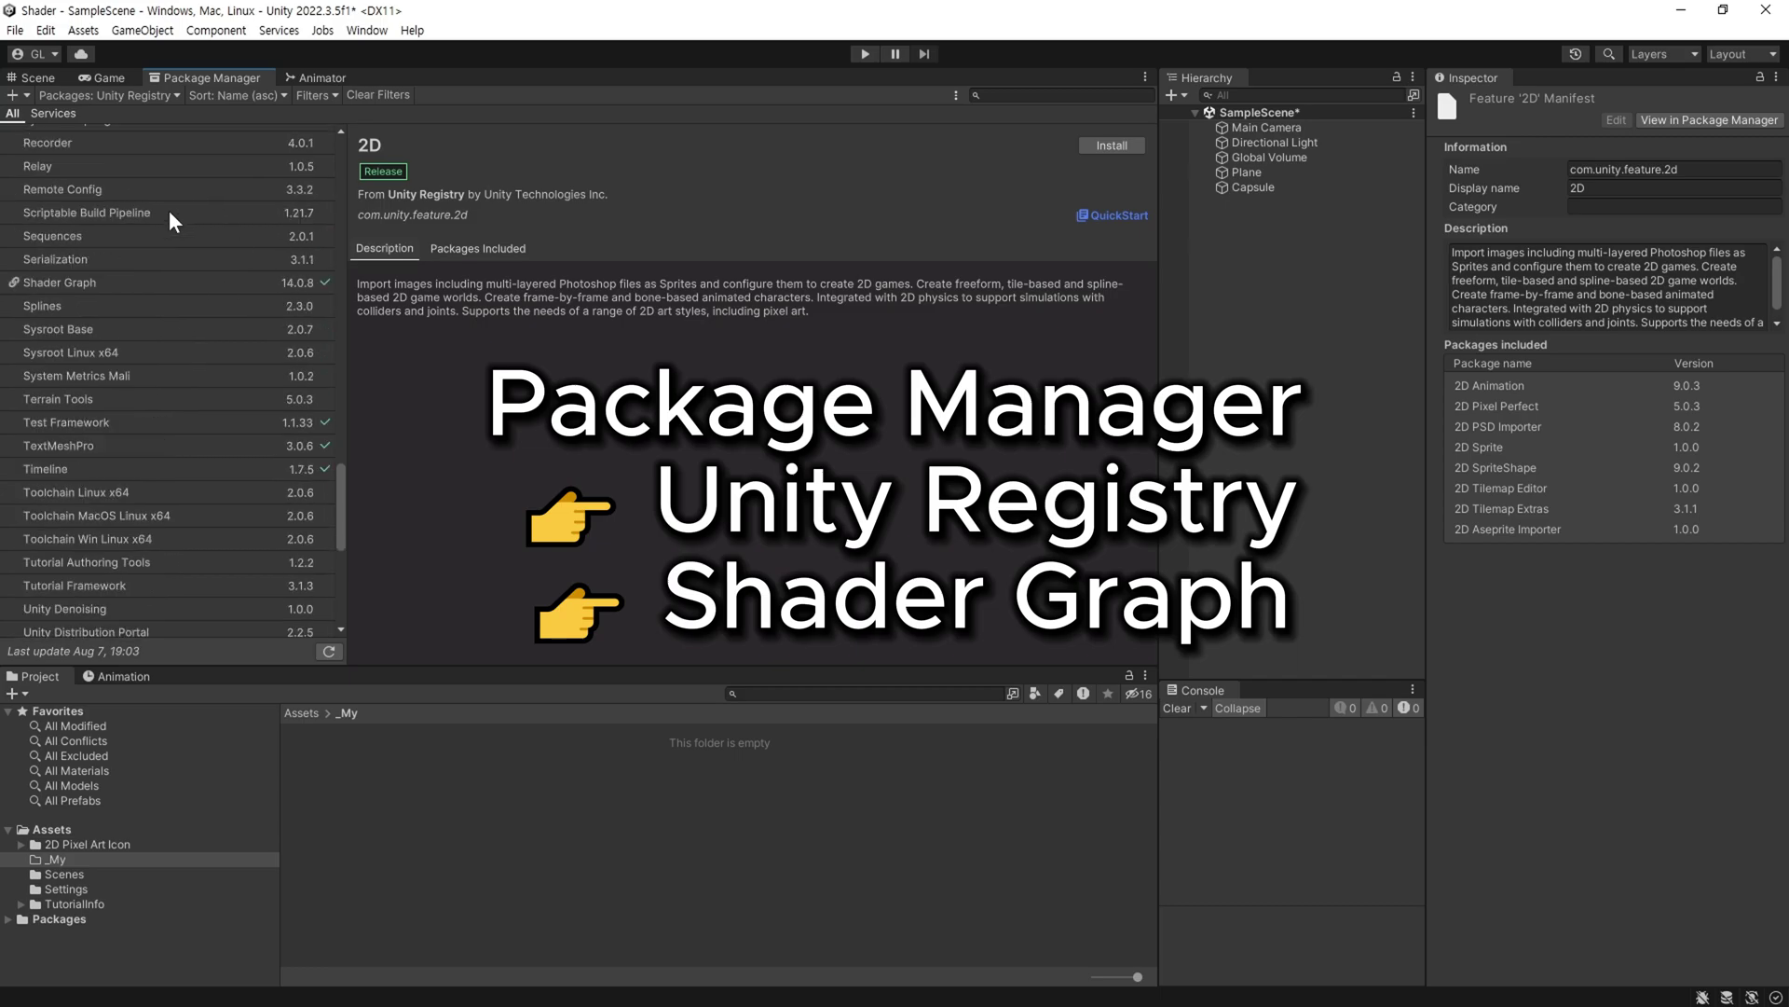
click(58, 283)
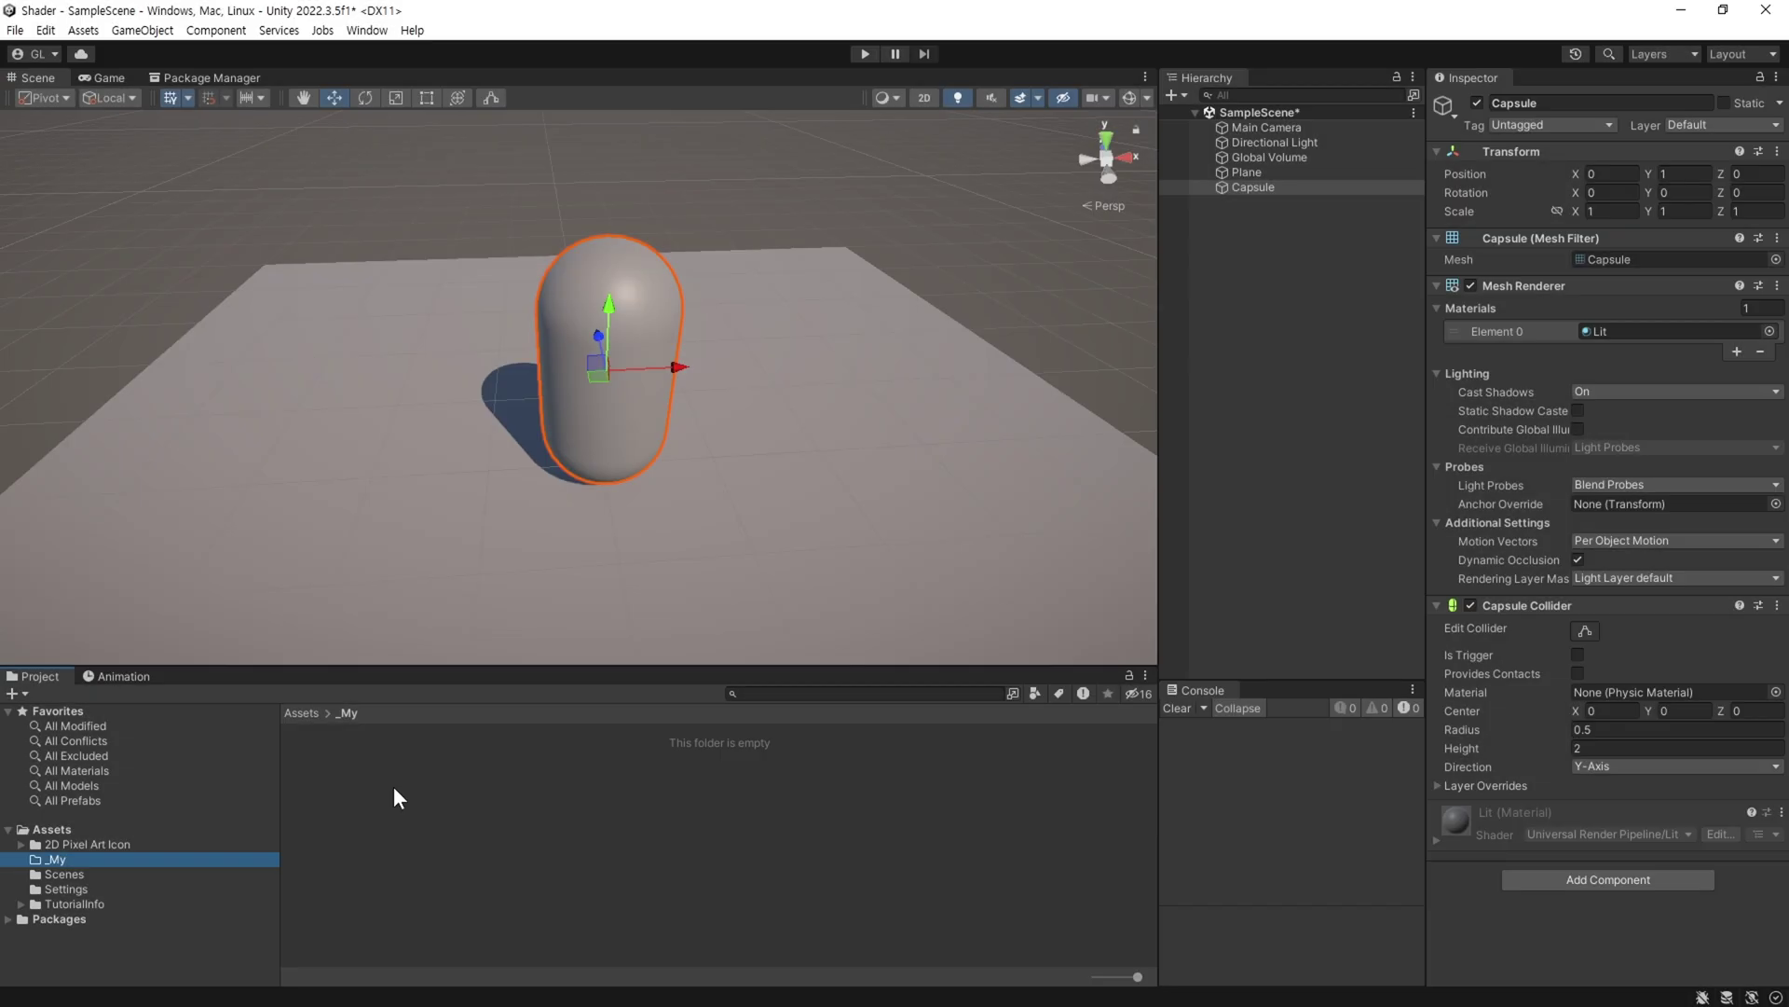
Create a new material named Base Material in the _My folder.
right_click(391, 779)
mouse_move(589, 274)
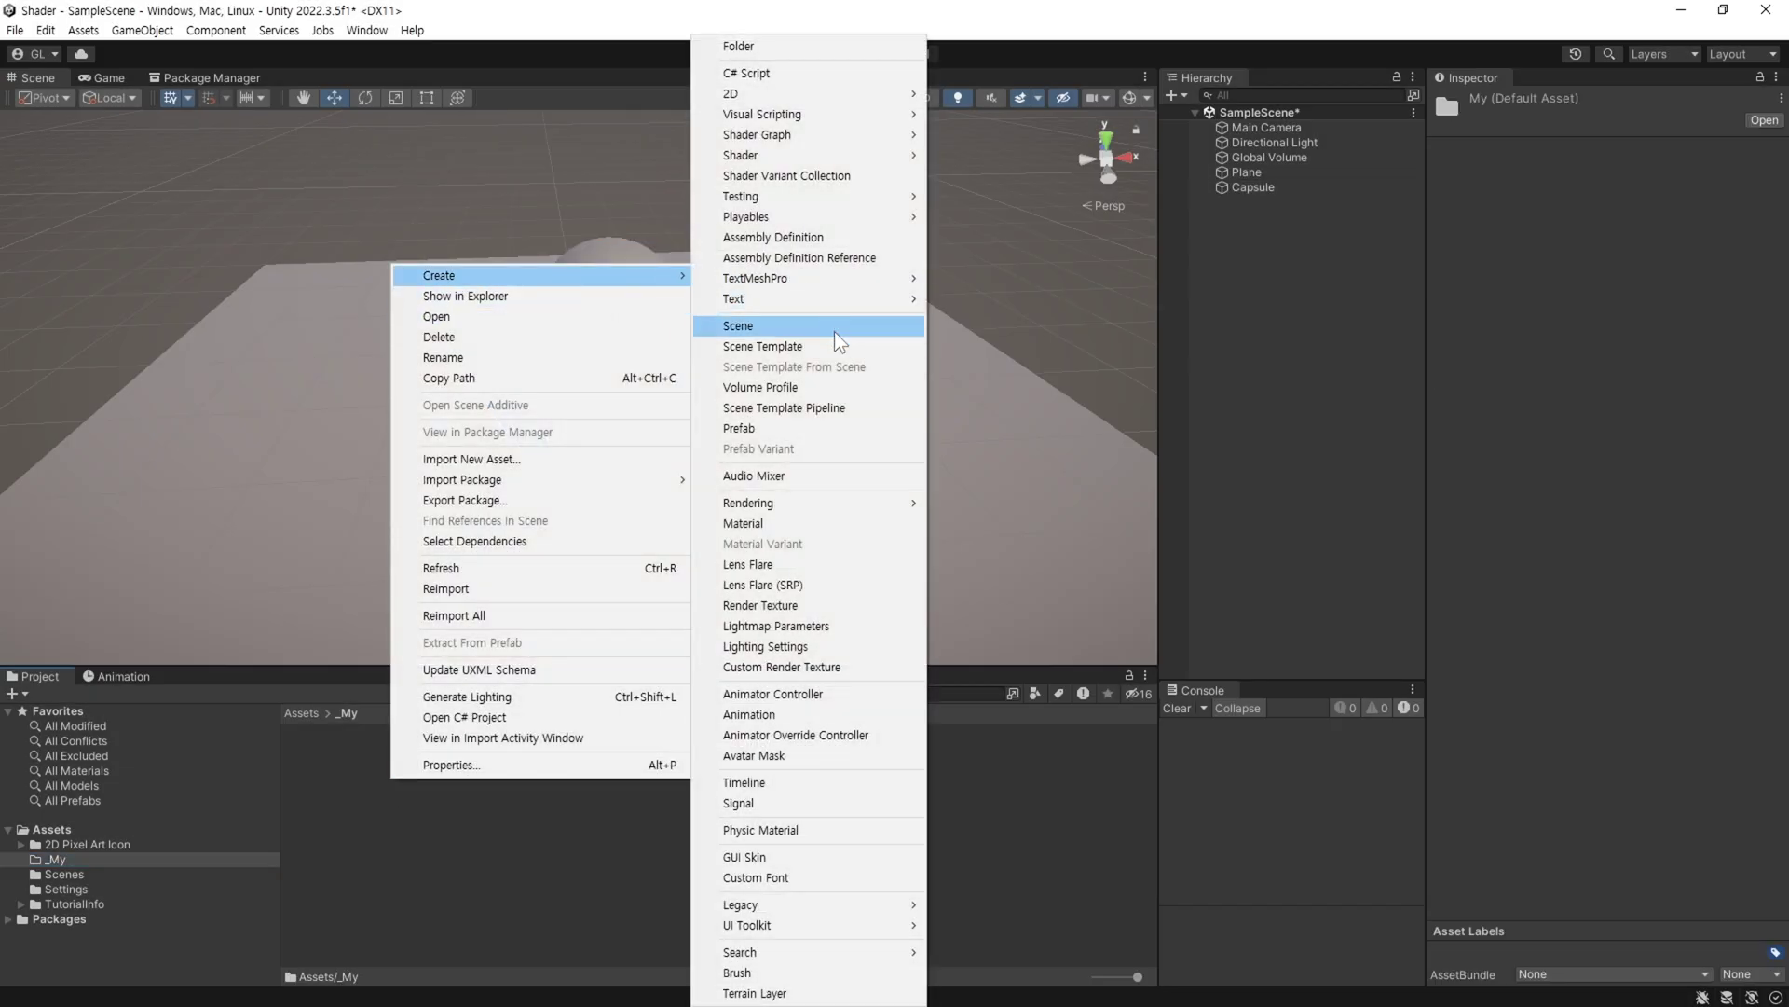
click(794, 524)
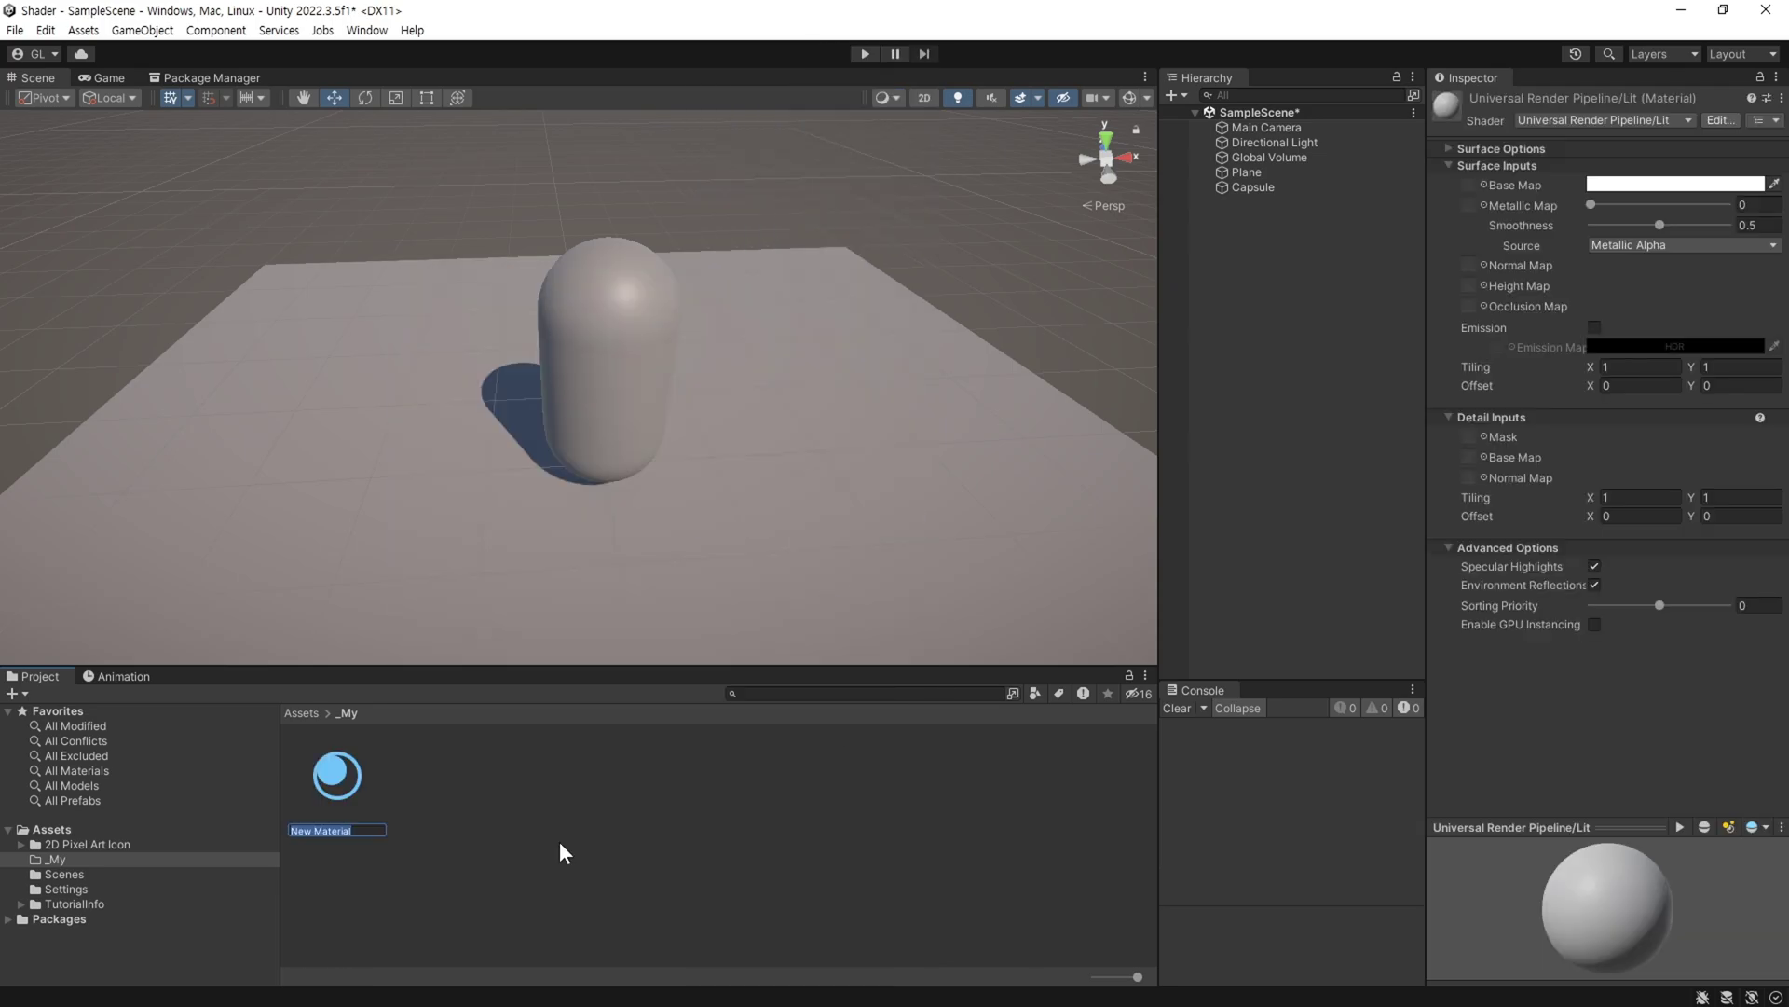
text(Base Material)
key(Return)
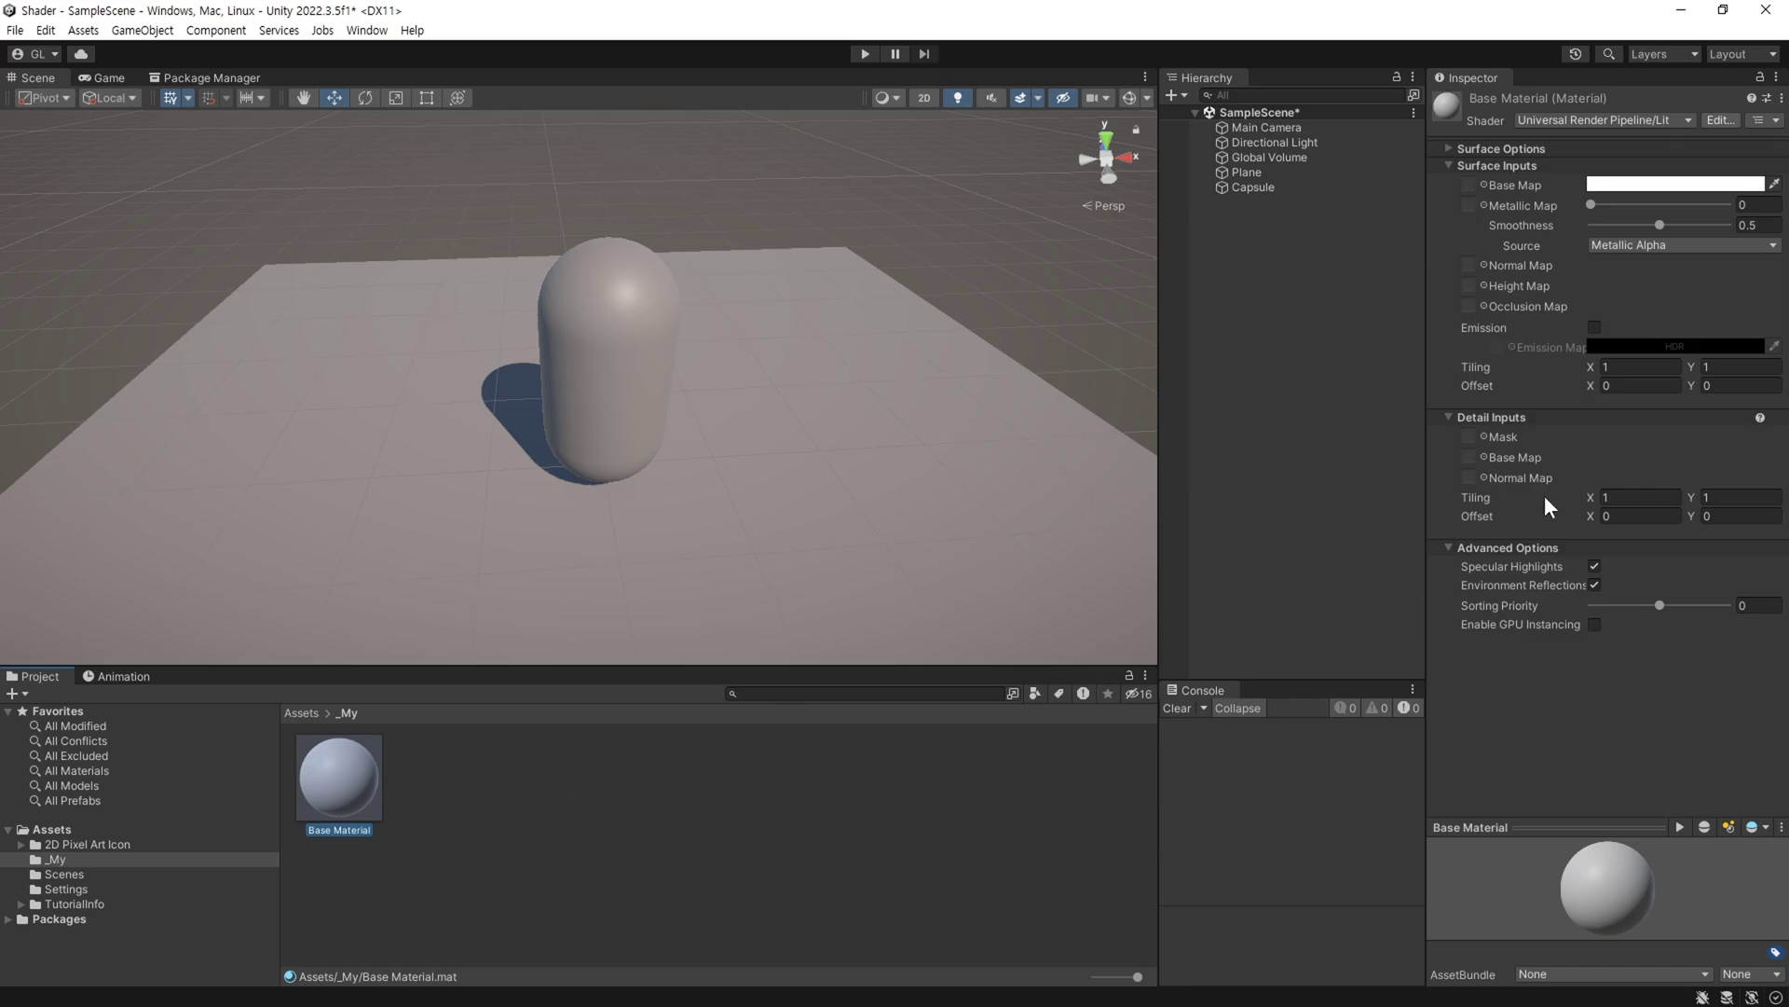
Assign Base Material to the Capsule's Mesh Renderer.
click(1264, 187)
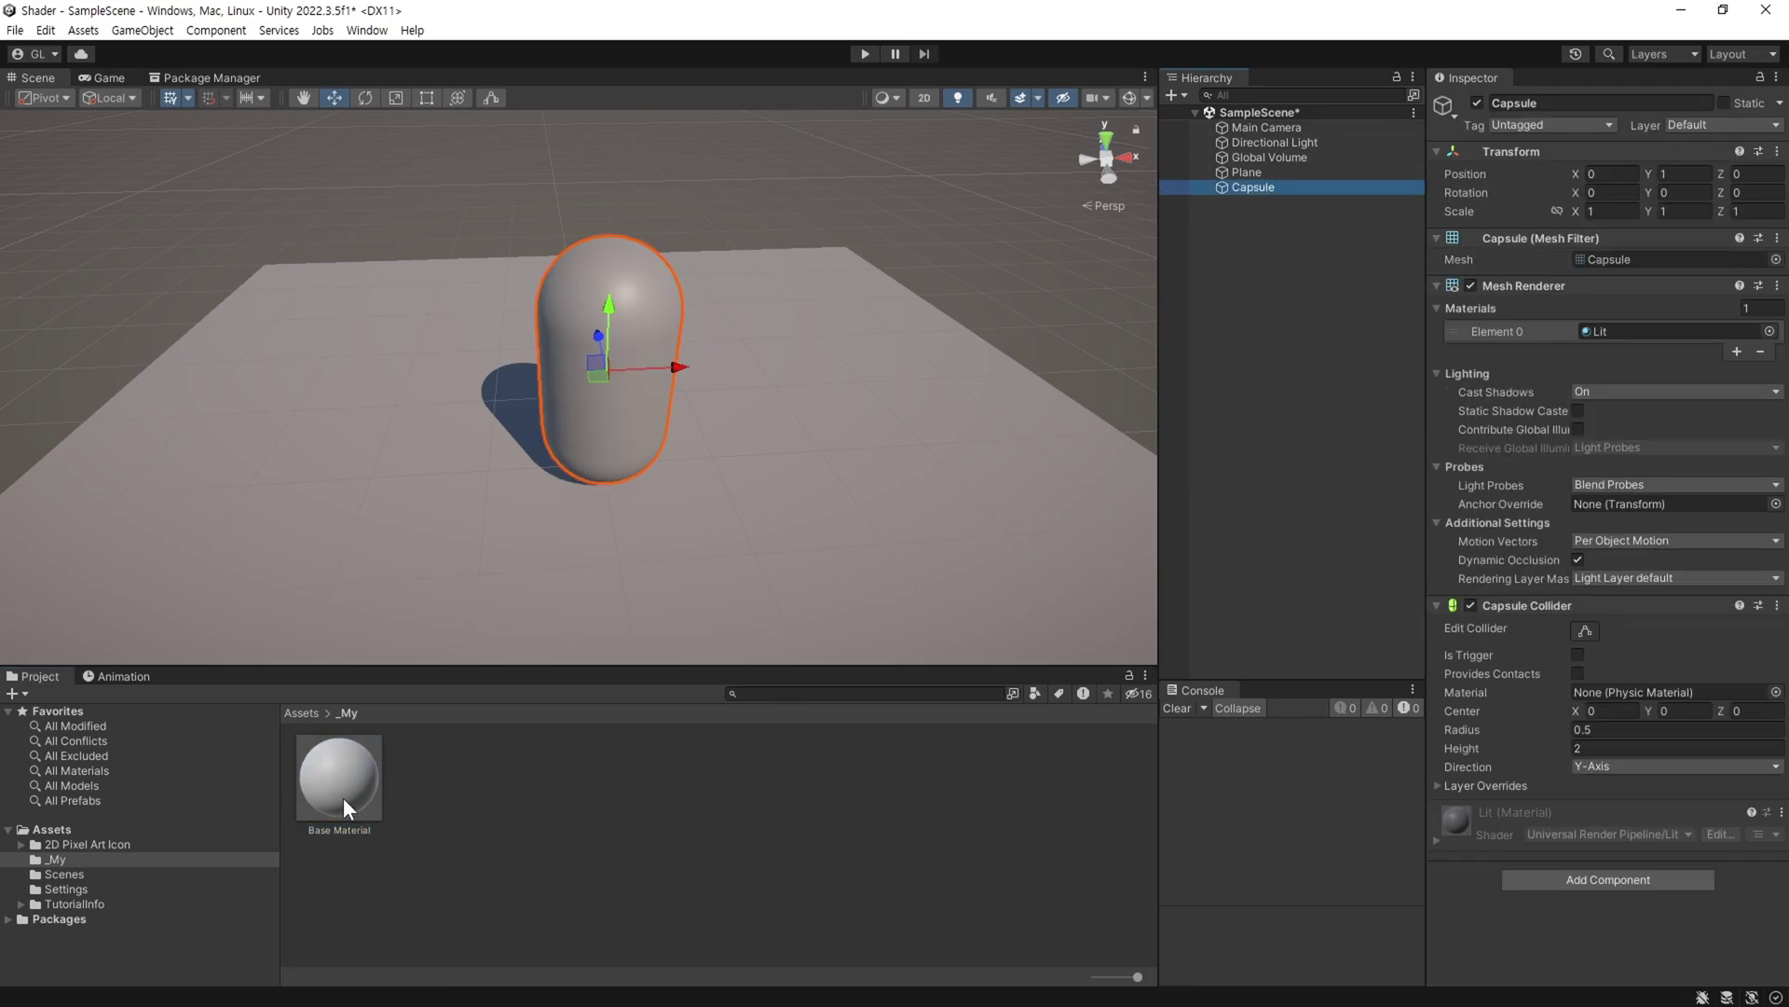
drag(343, 807, 1613, 334)
mouse_move(560, 522)
alt+mouse_down()
mouse_move(595, 514)
mouse_move(604, 536)
alt+mouse_up()
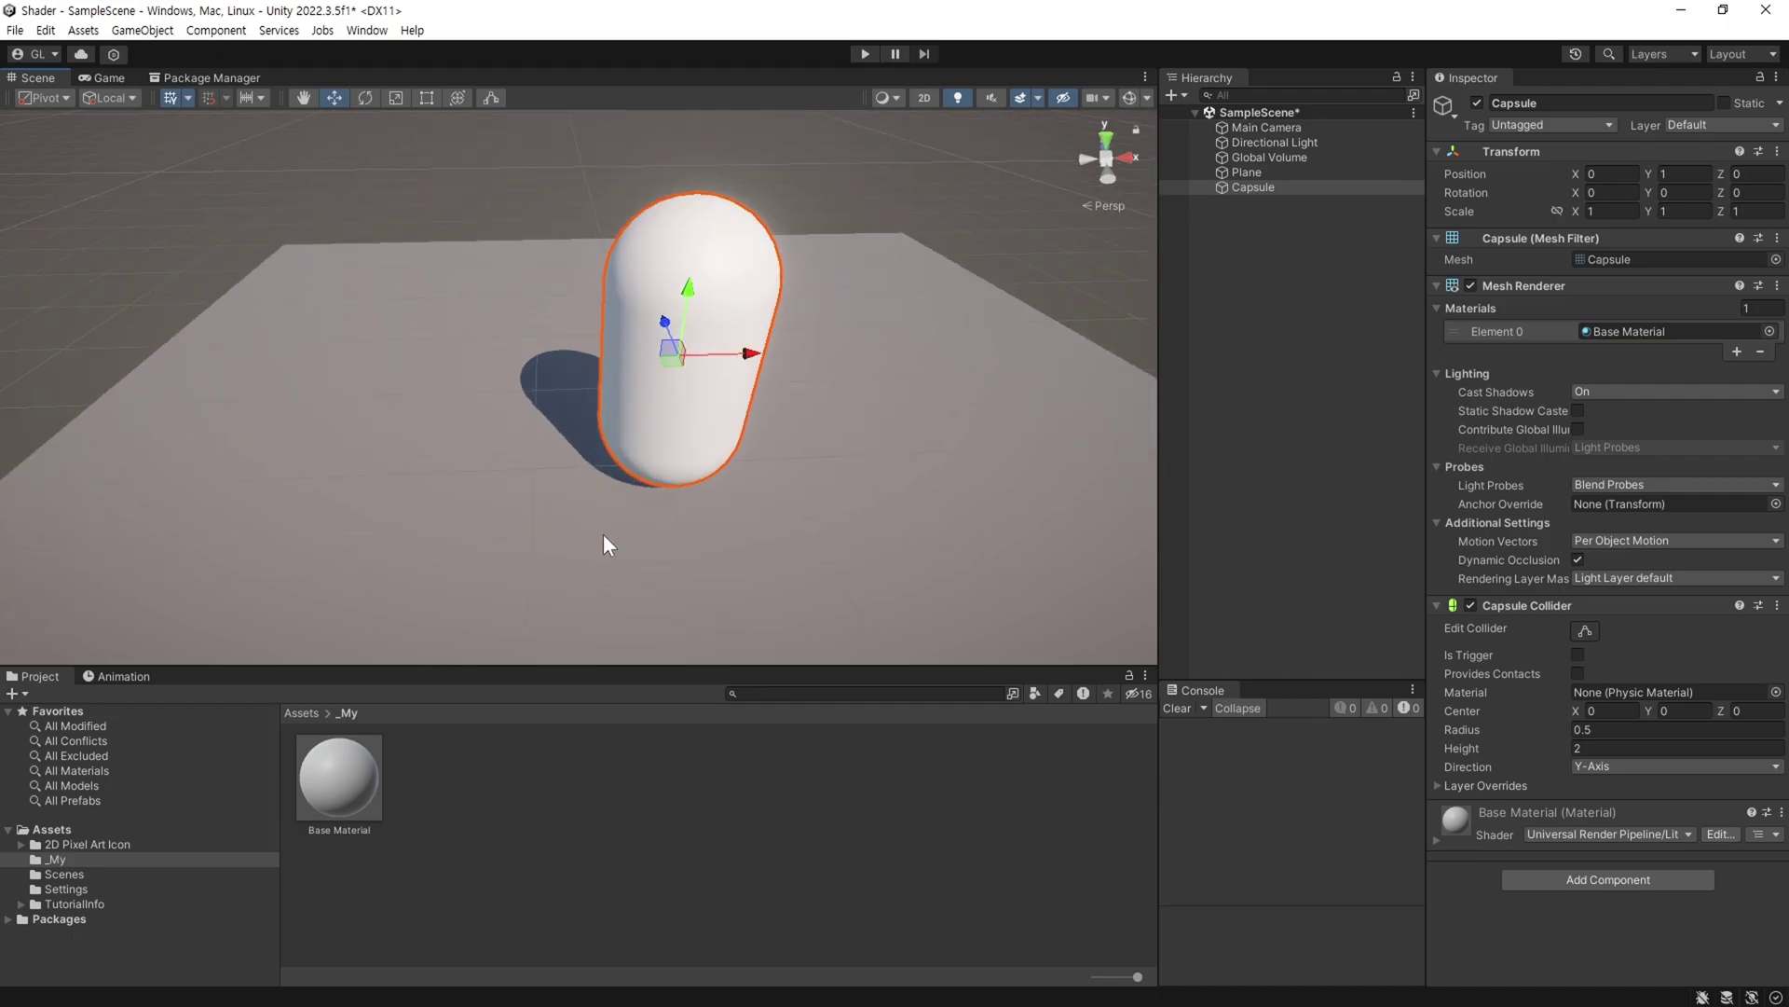
Create a URP Lit Shader Graph named Spawn Shader in _My.
right_click(473, 768)
mouse_move(678, 269)
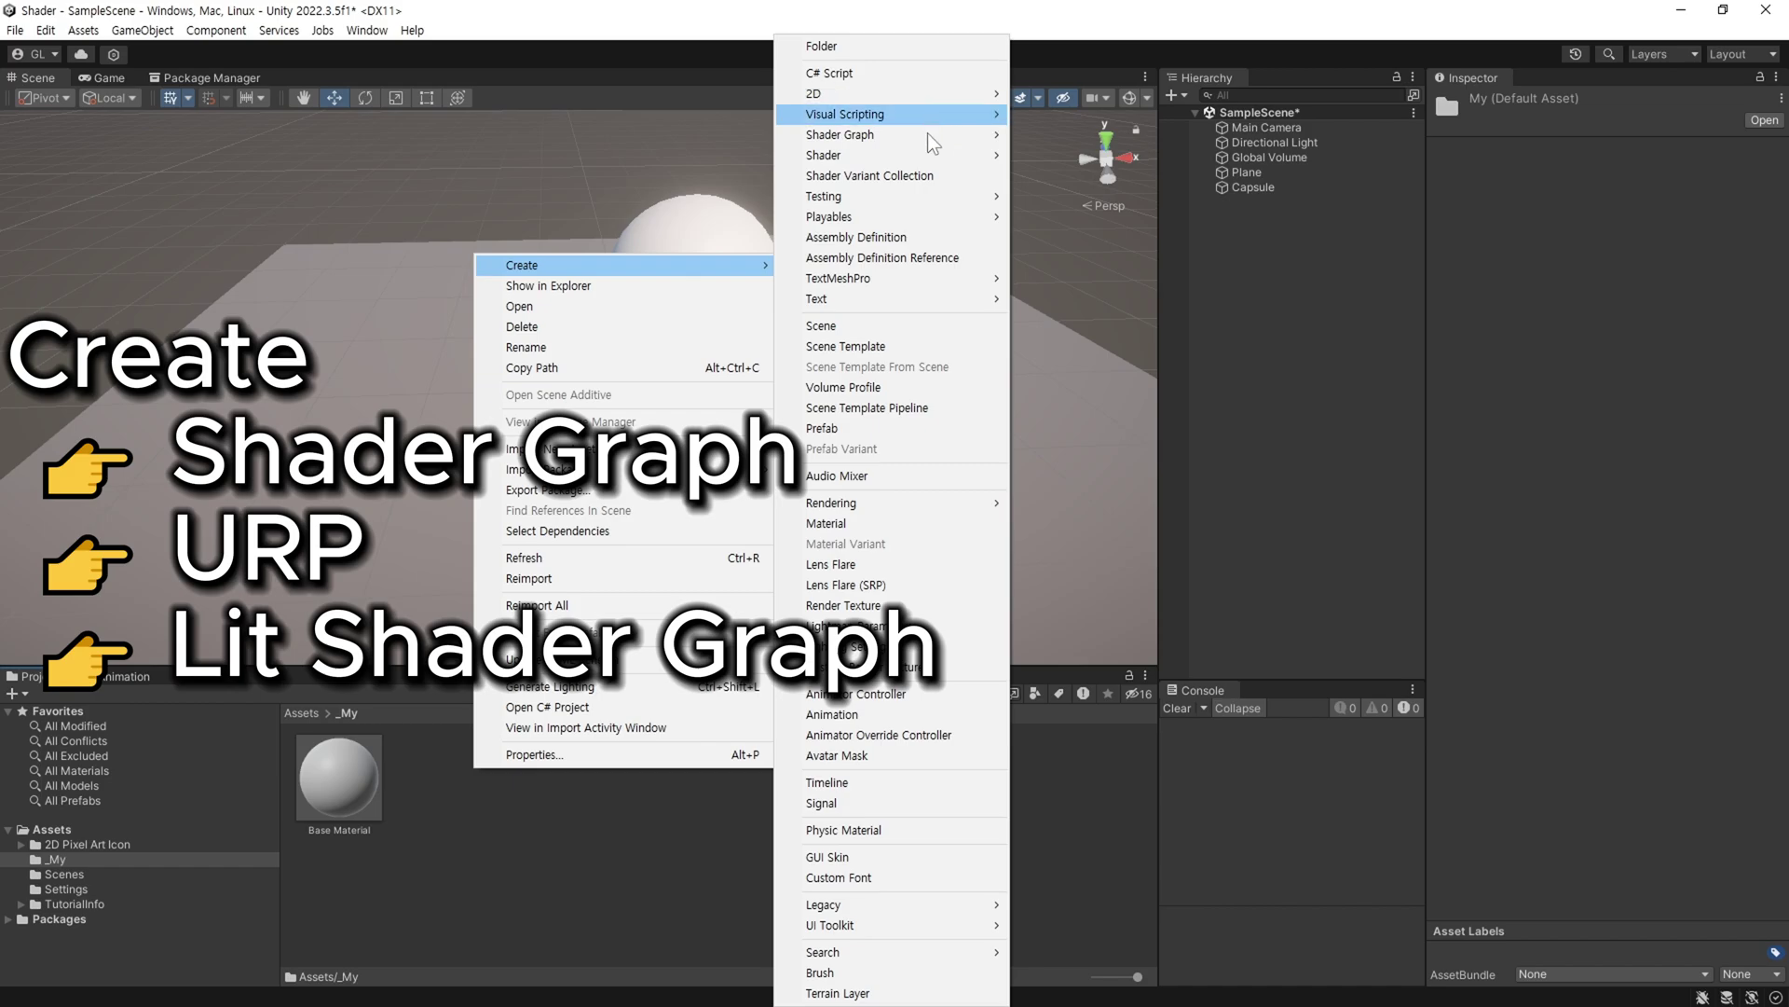
mouse_move(937, 136)
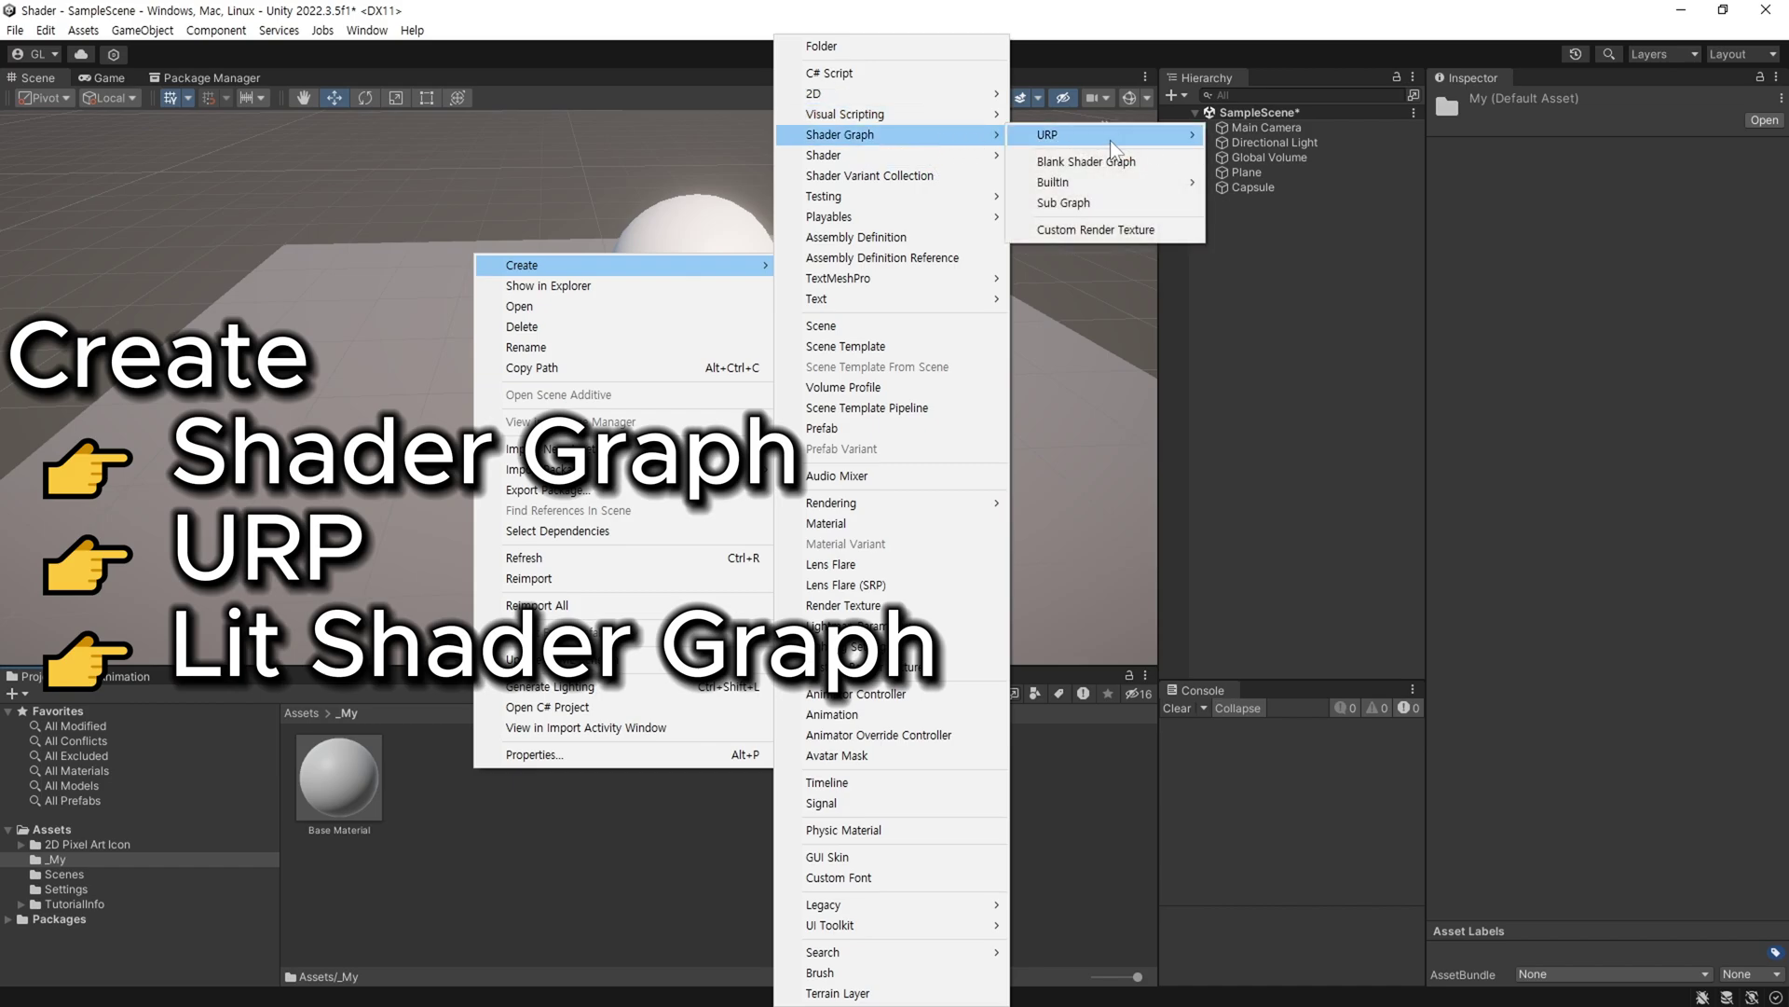
mouse_move(1118, 140)
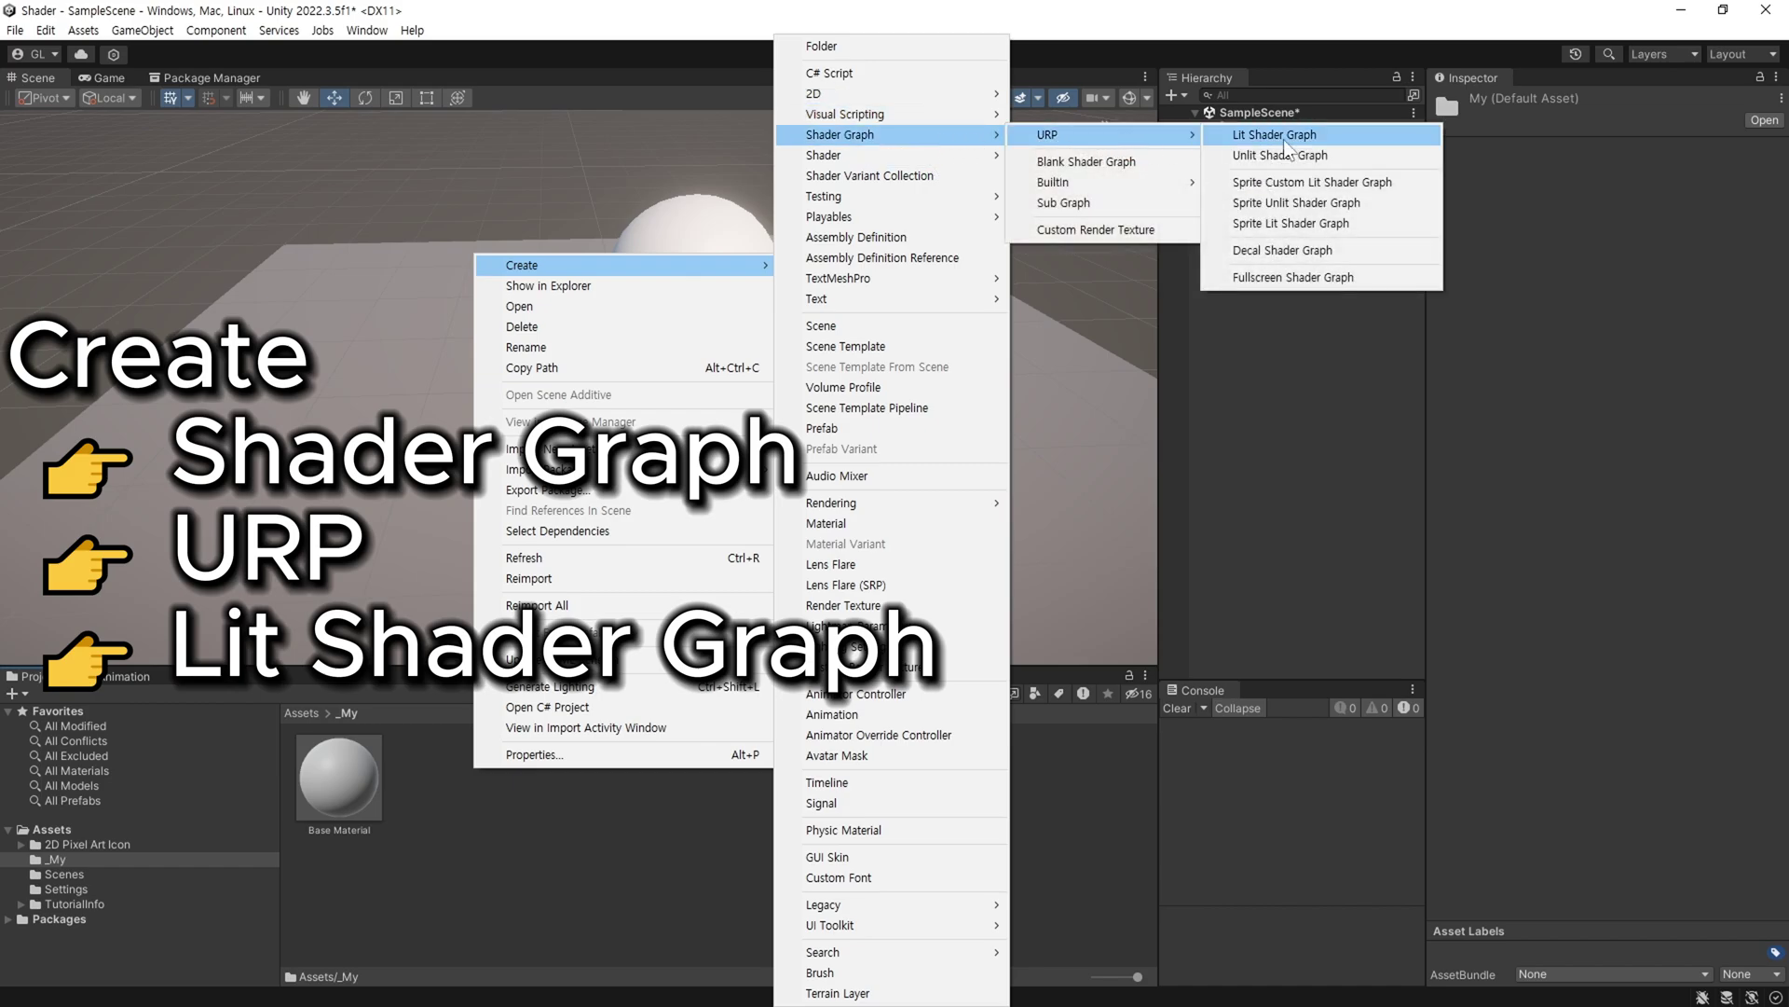
click(1337, 133)
text(Spawn Shader)
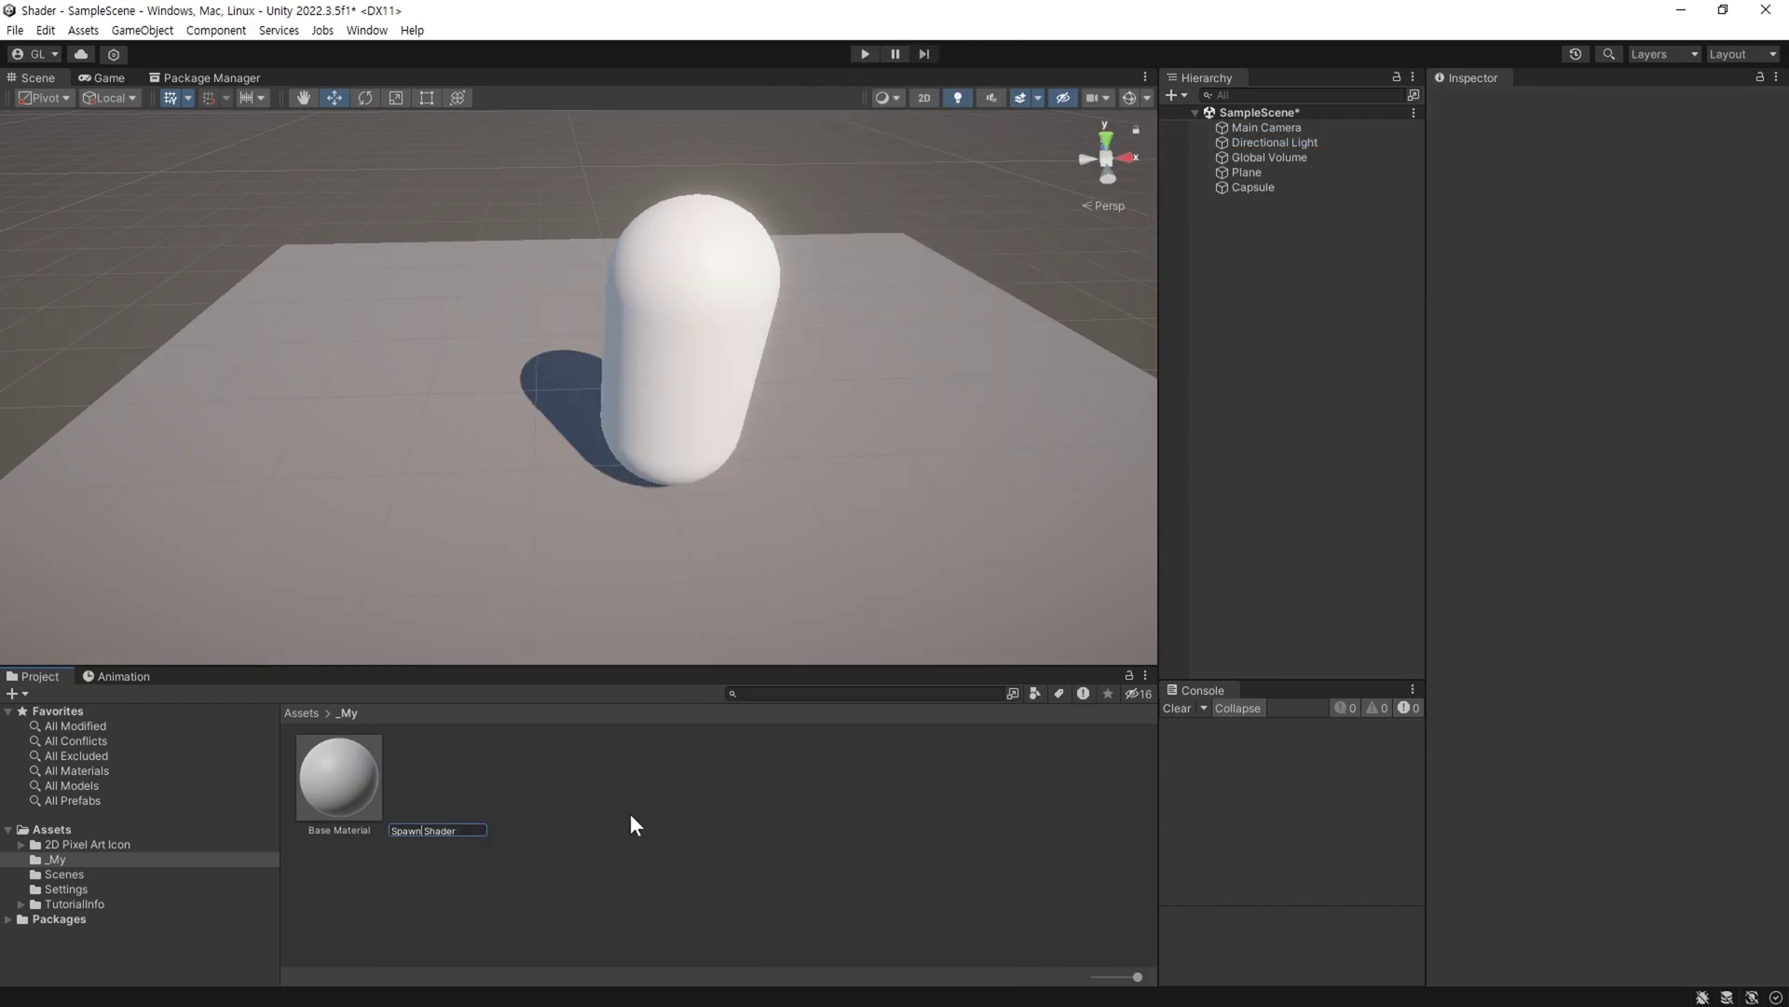
key(Return)
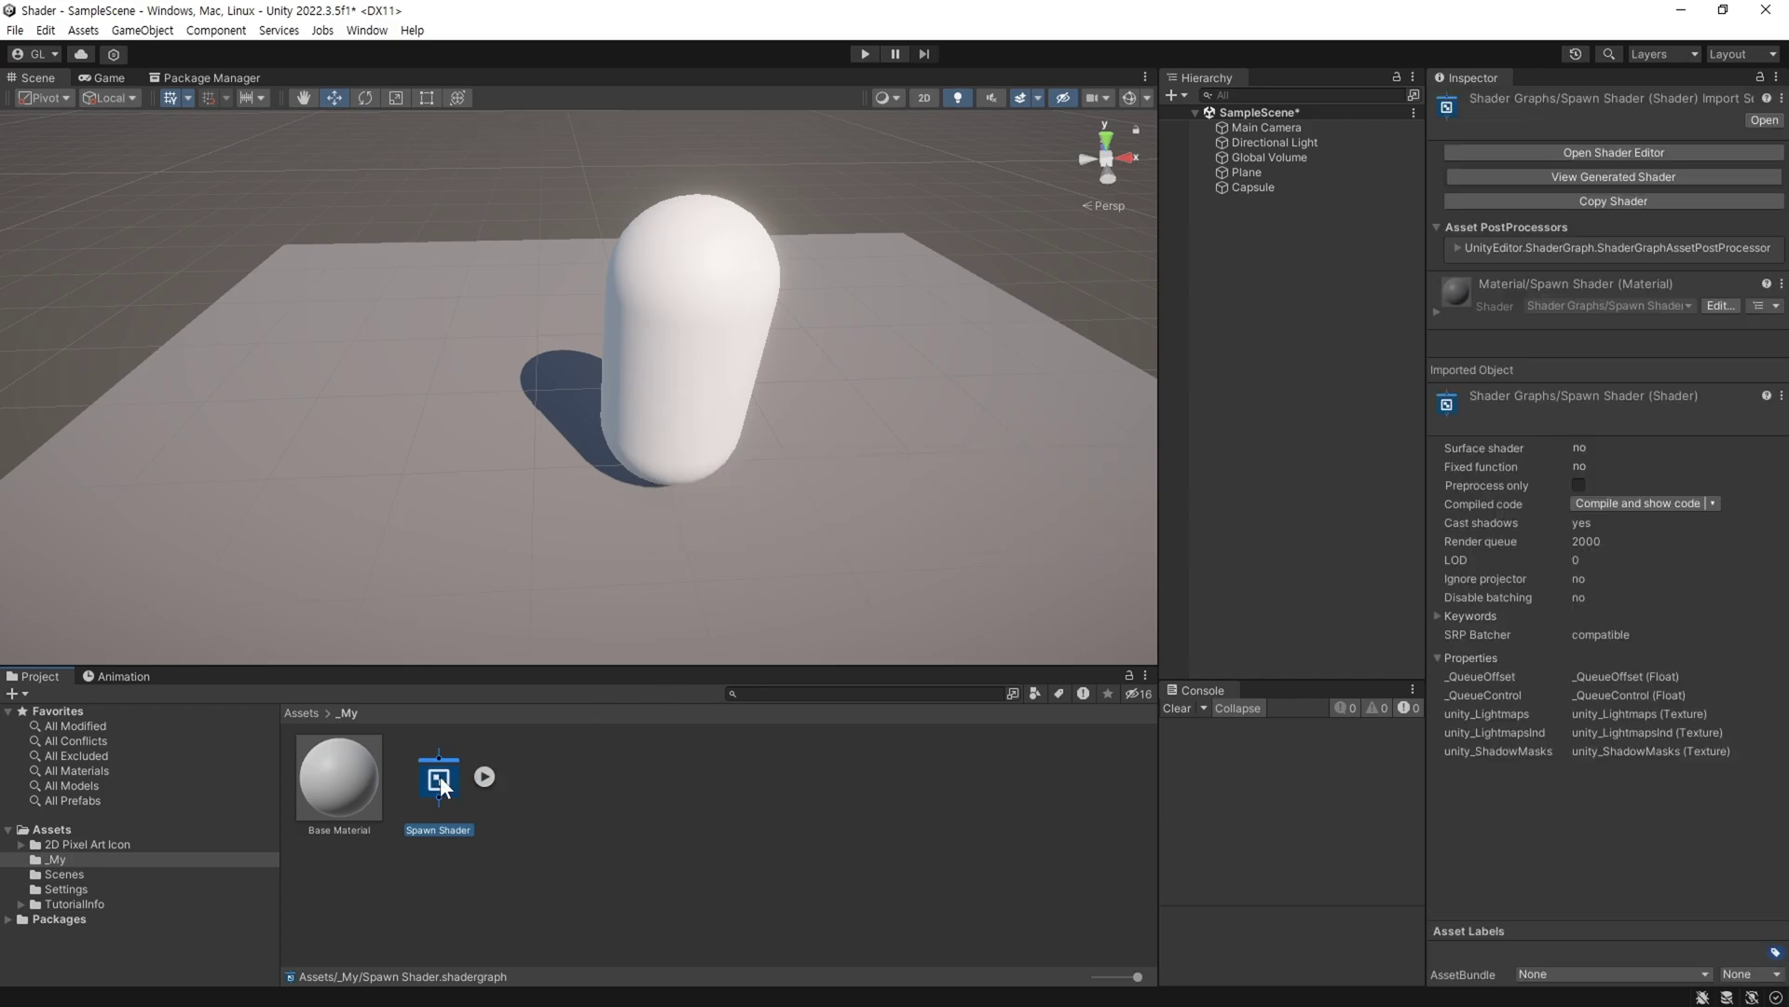
Create a material from Spawn Shader named Spawn Material.
right_click(444, 788)
mouse_move(572, 274)
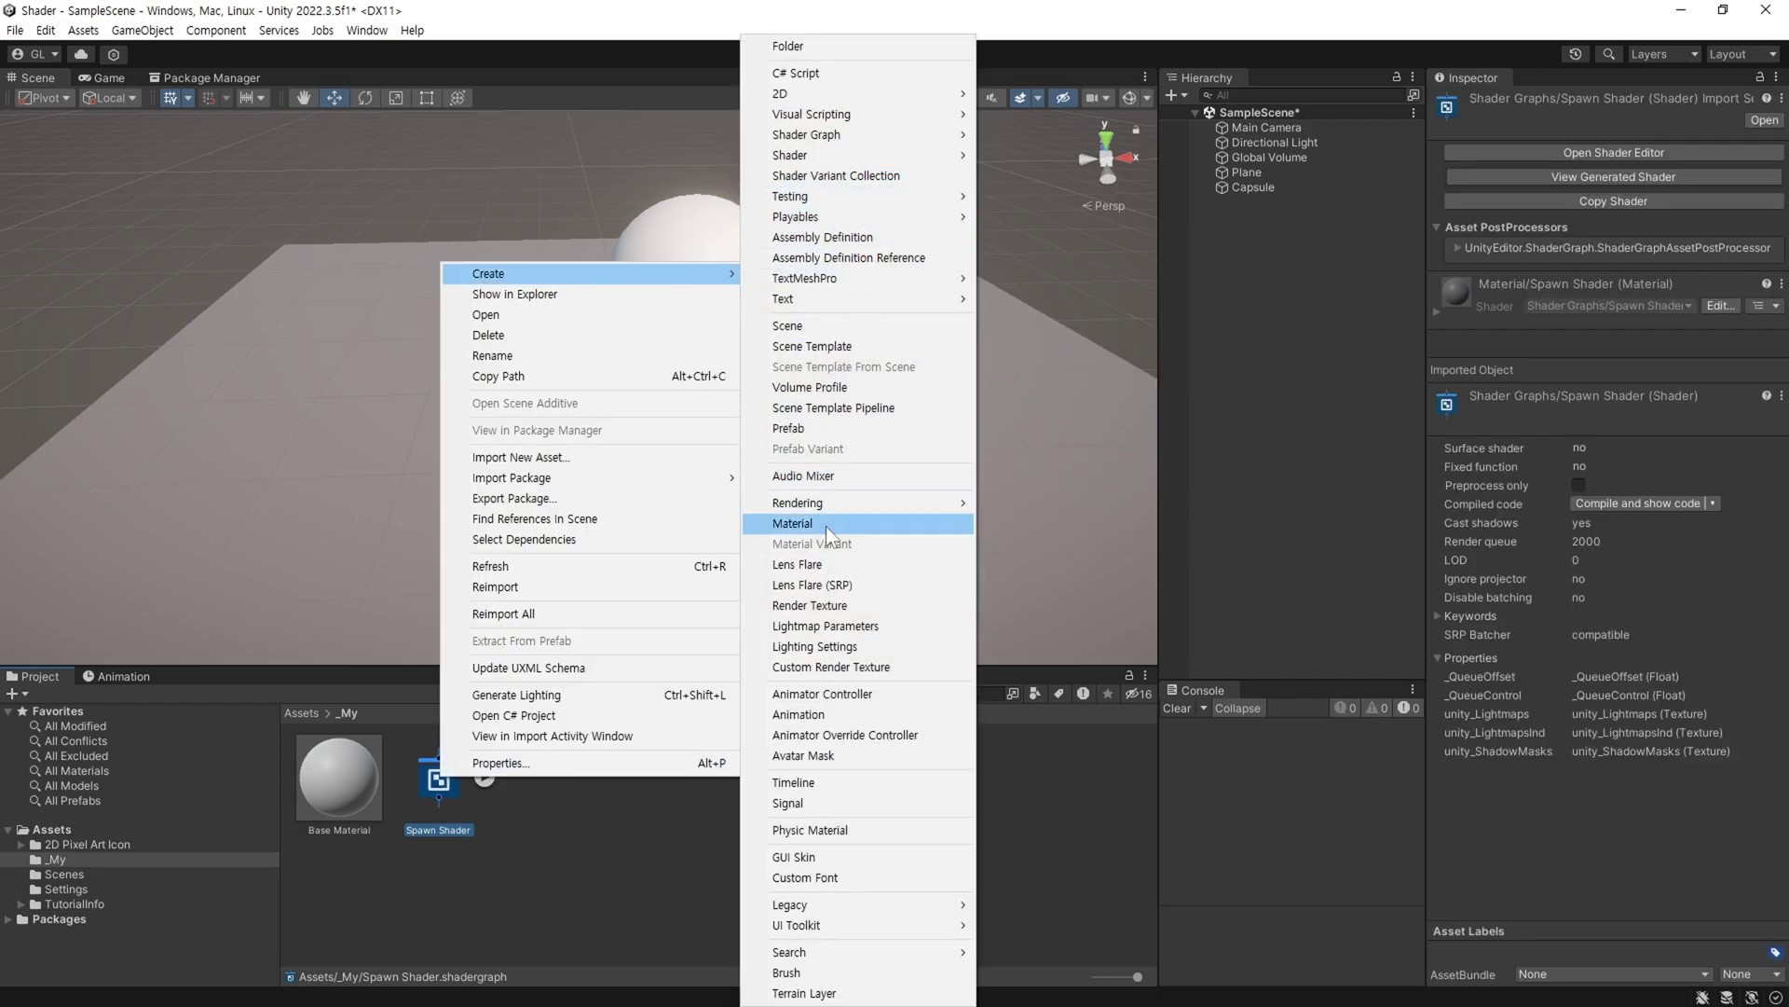
click(792, 524)
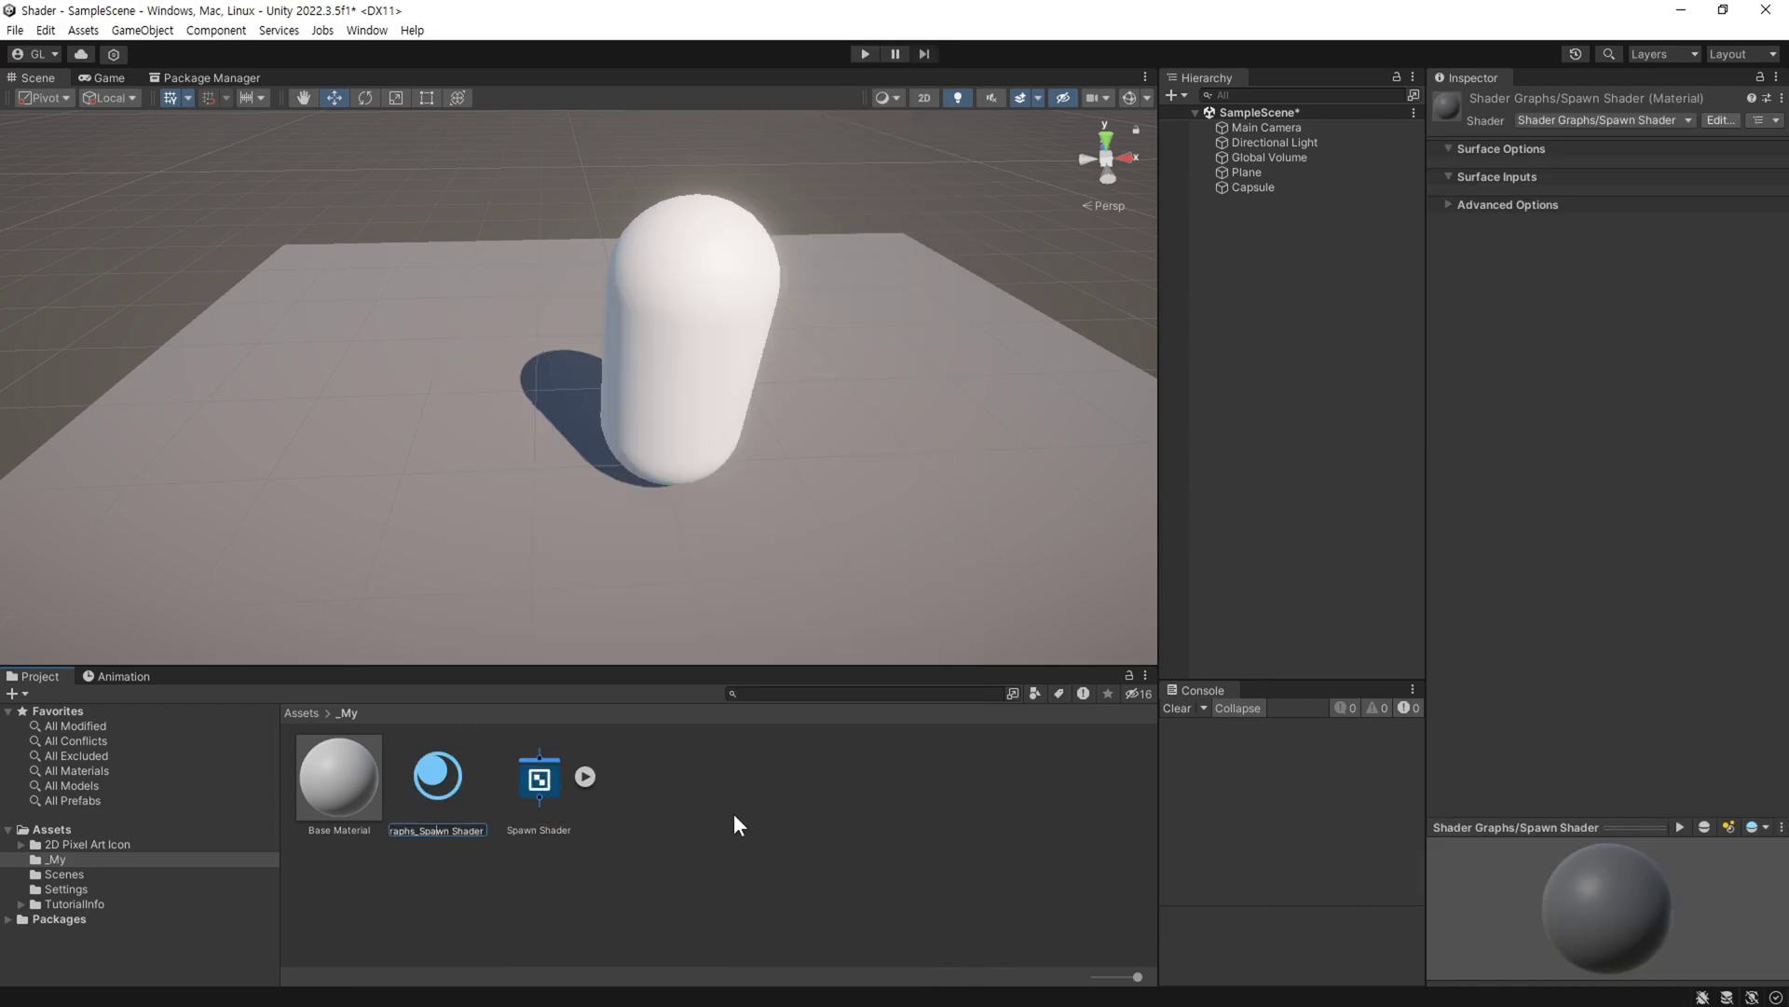
text(Spawn Mate)
text(rial)
key(Return)
click(546, 779)
Open Spawn Shader in the graph editor and add a Texture2D property named Texture.
double_click(546, 776)
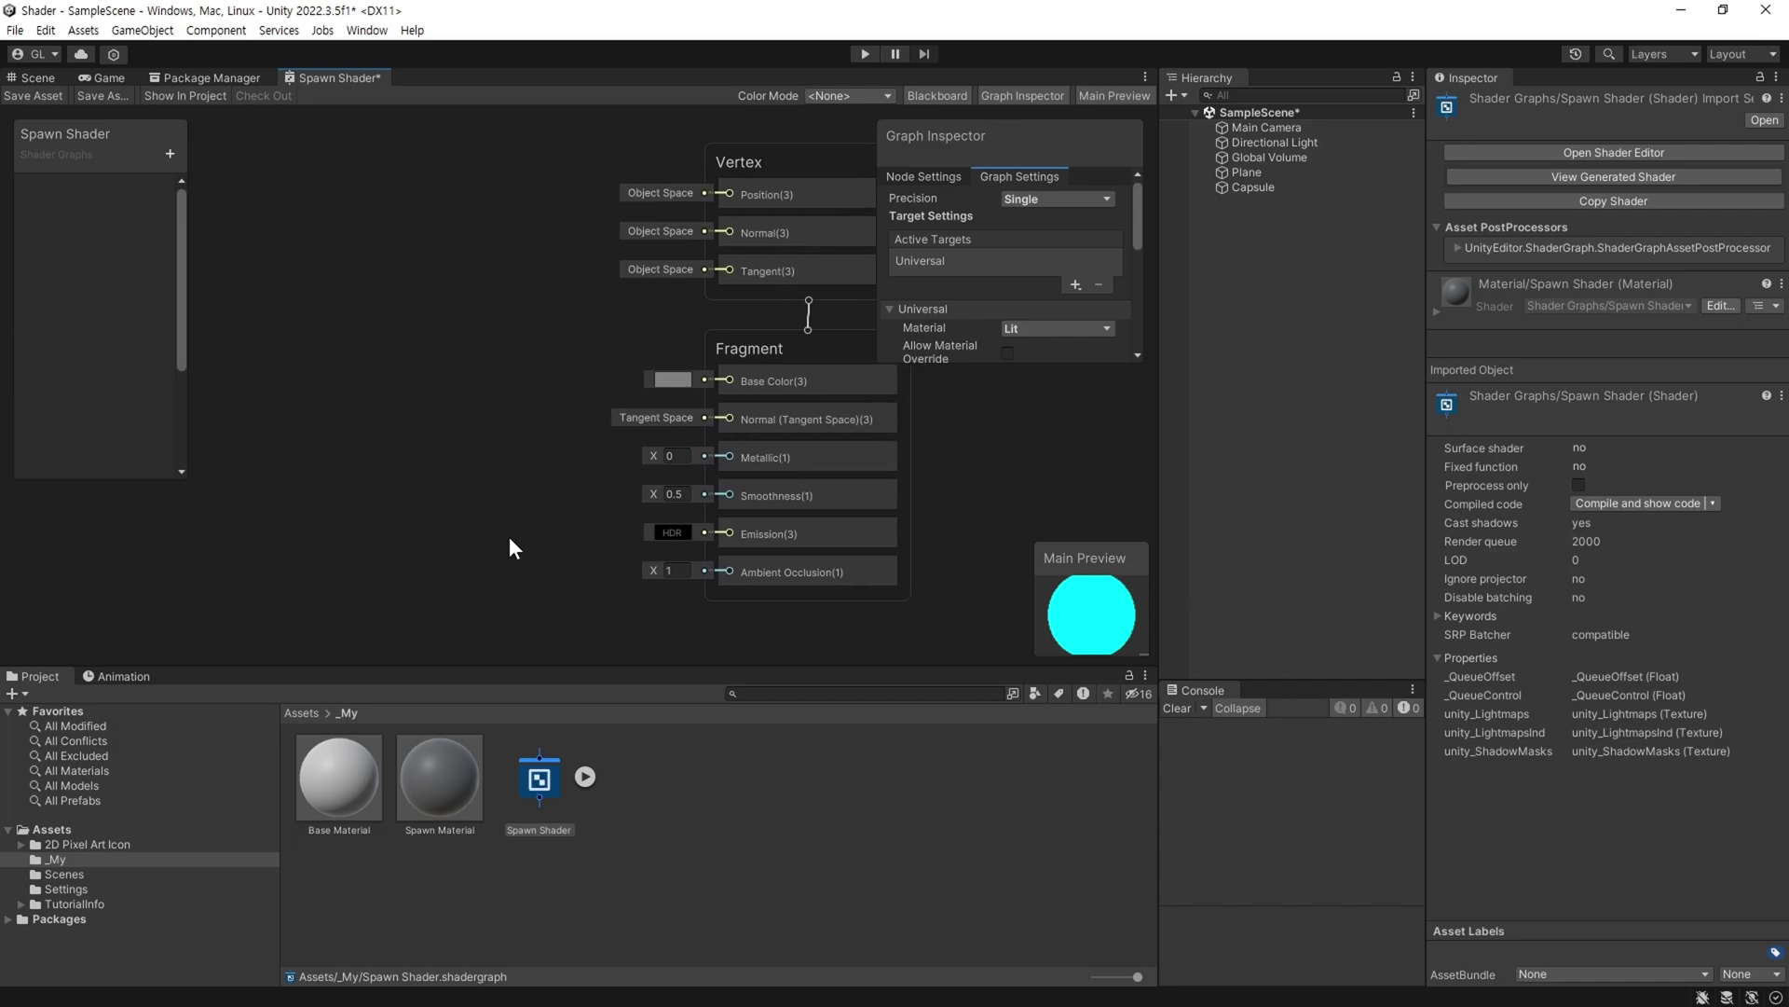
click(170, 155)
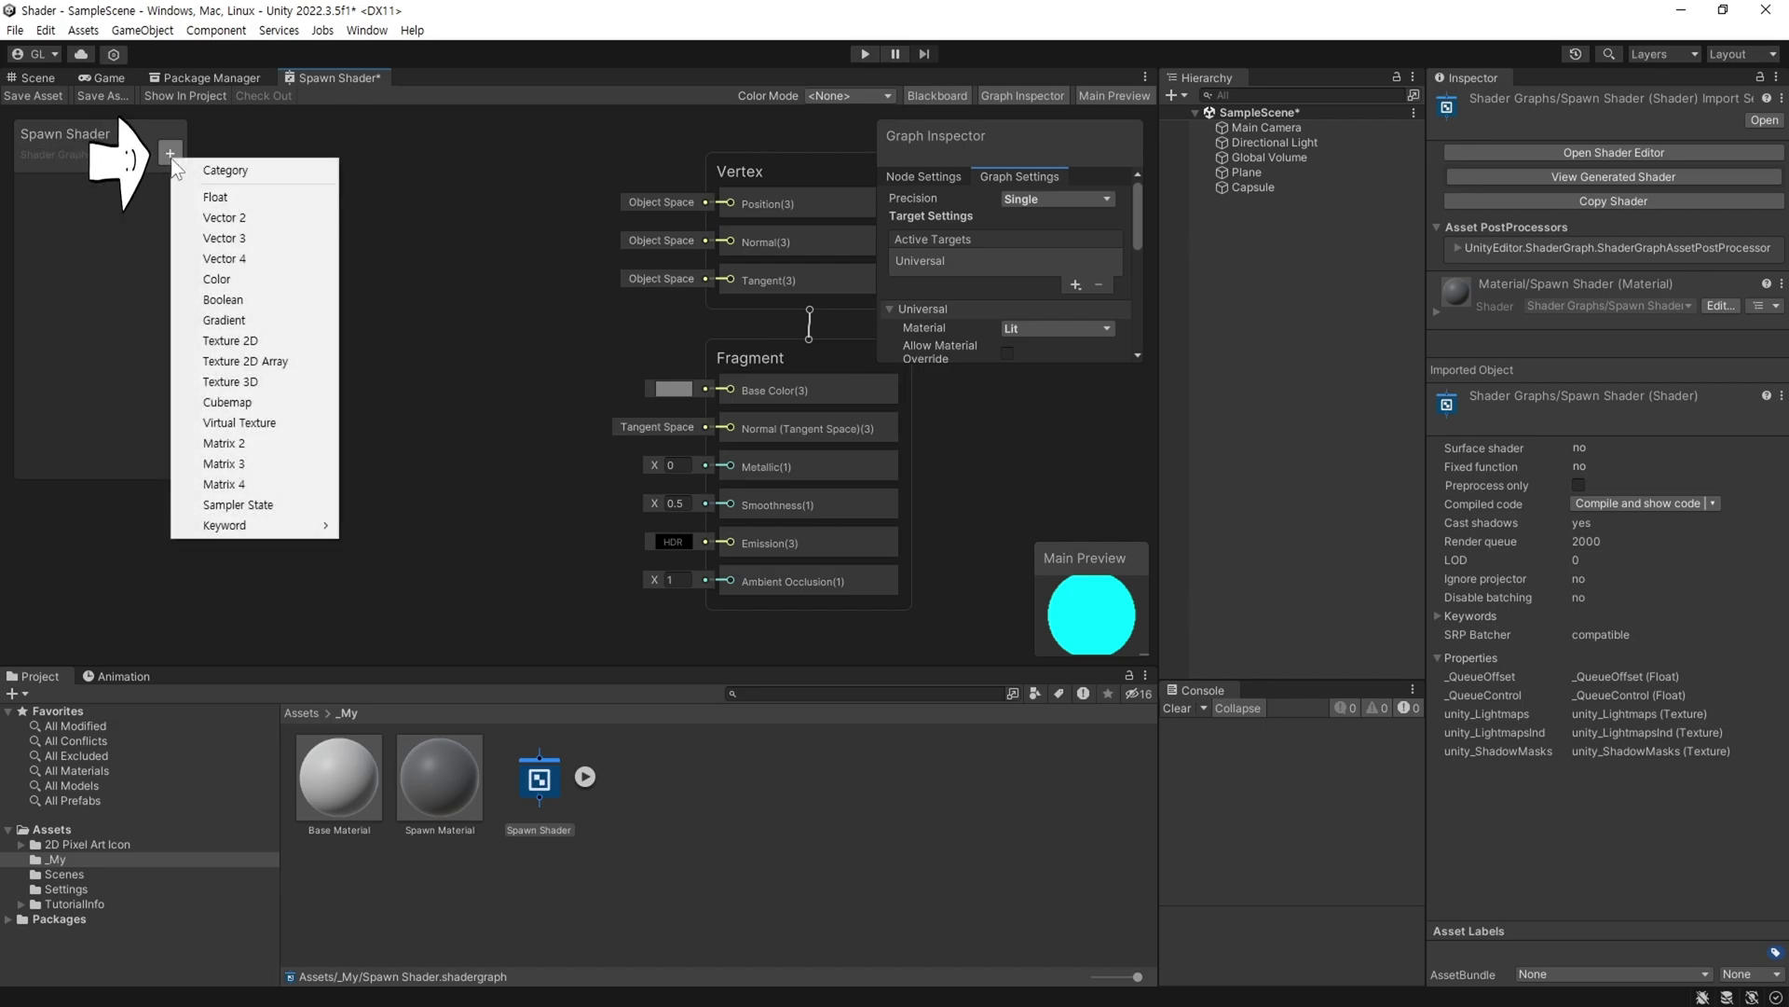
click(281, 343)
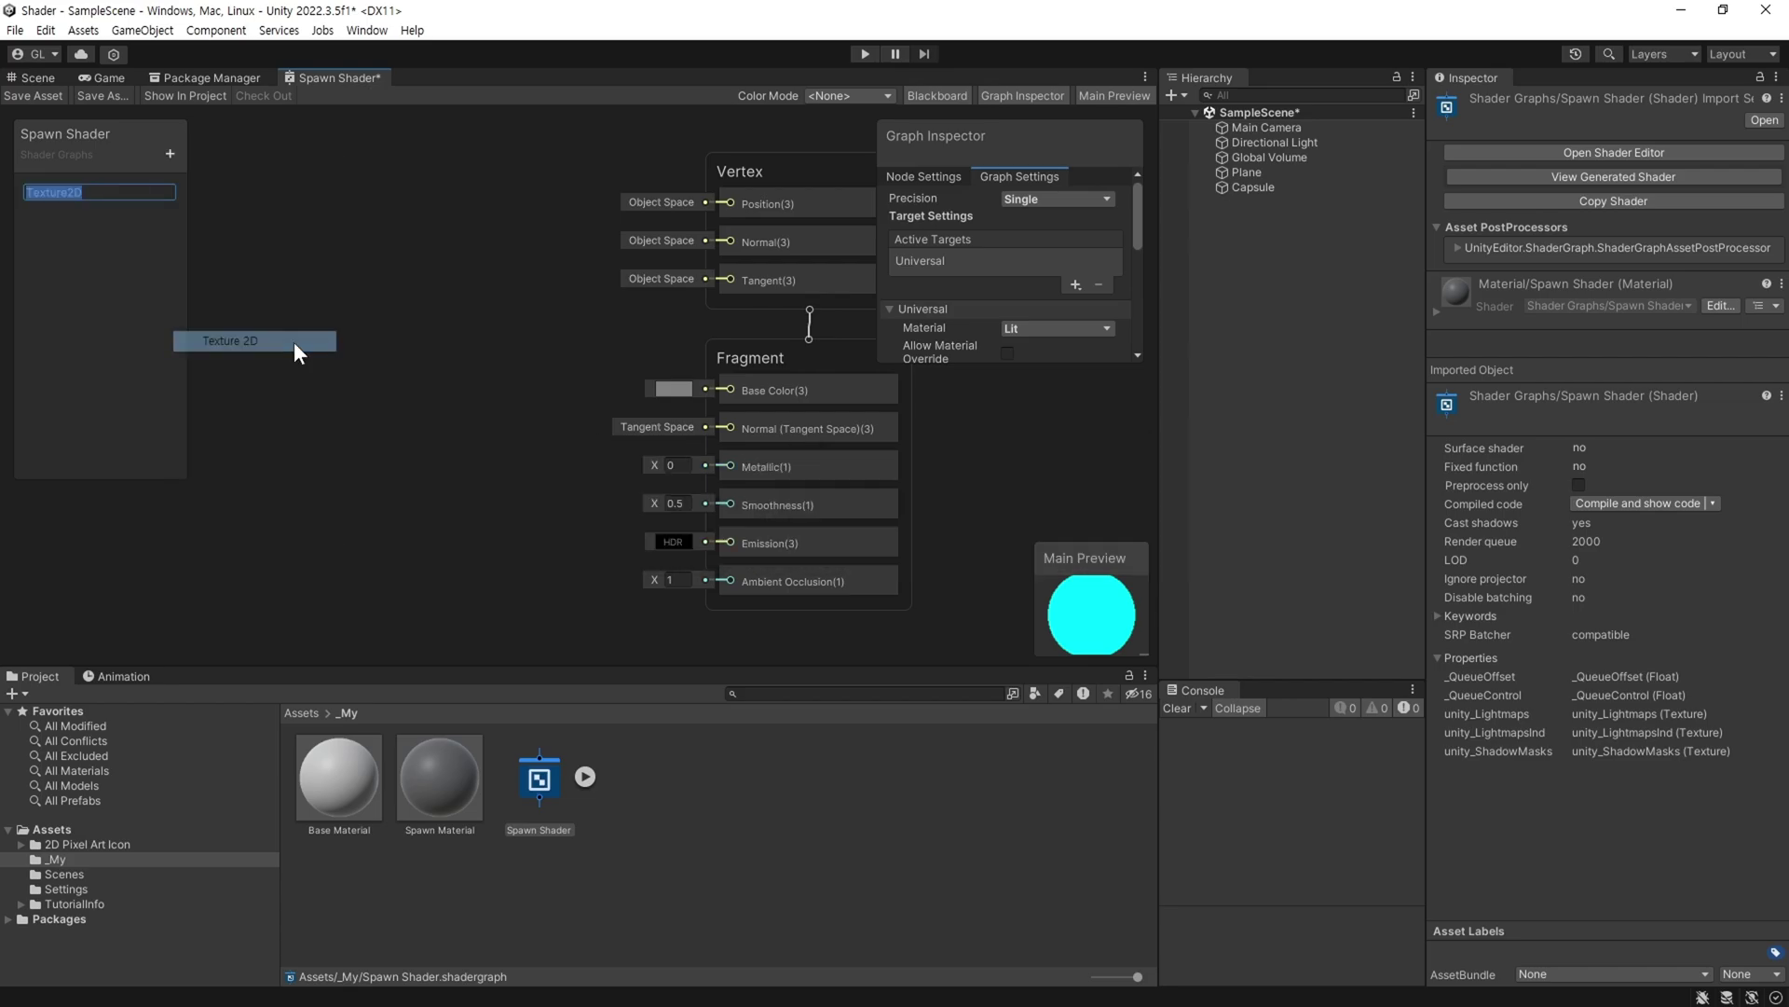
Add two more Texture2D properties named Normal and Metallic.
click(177, 157)
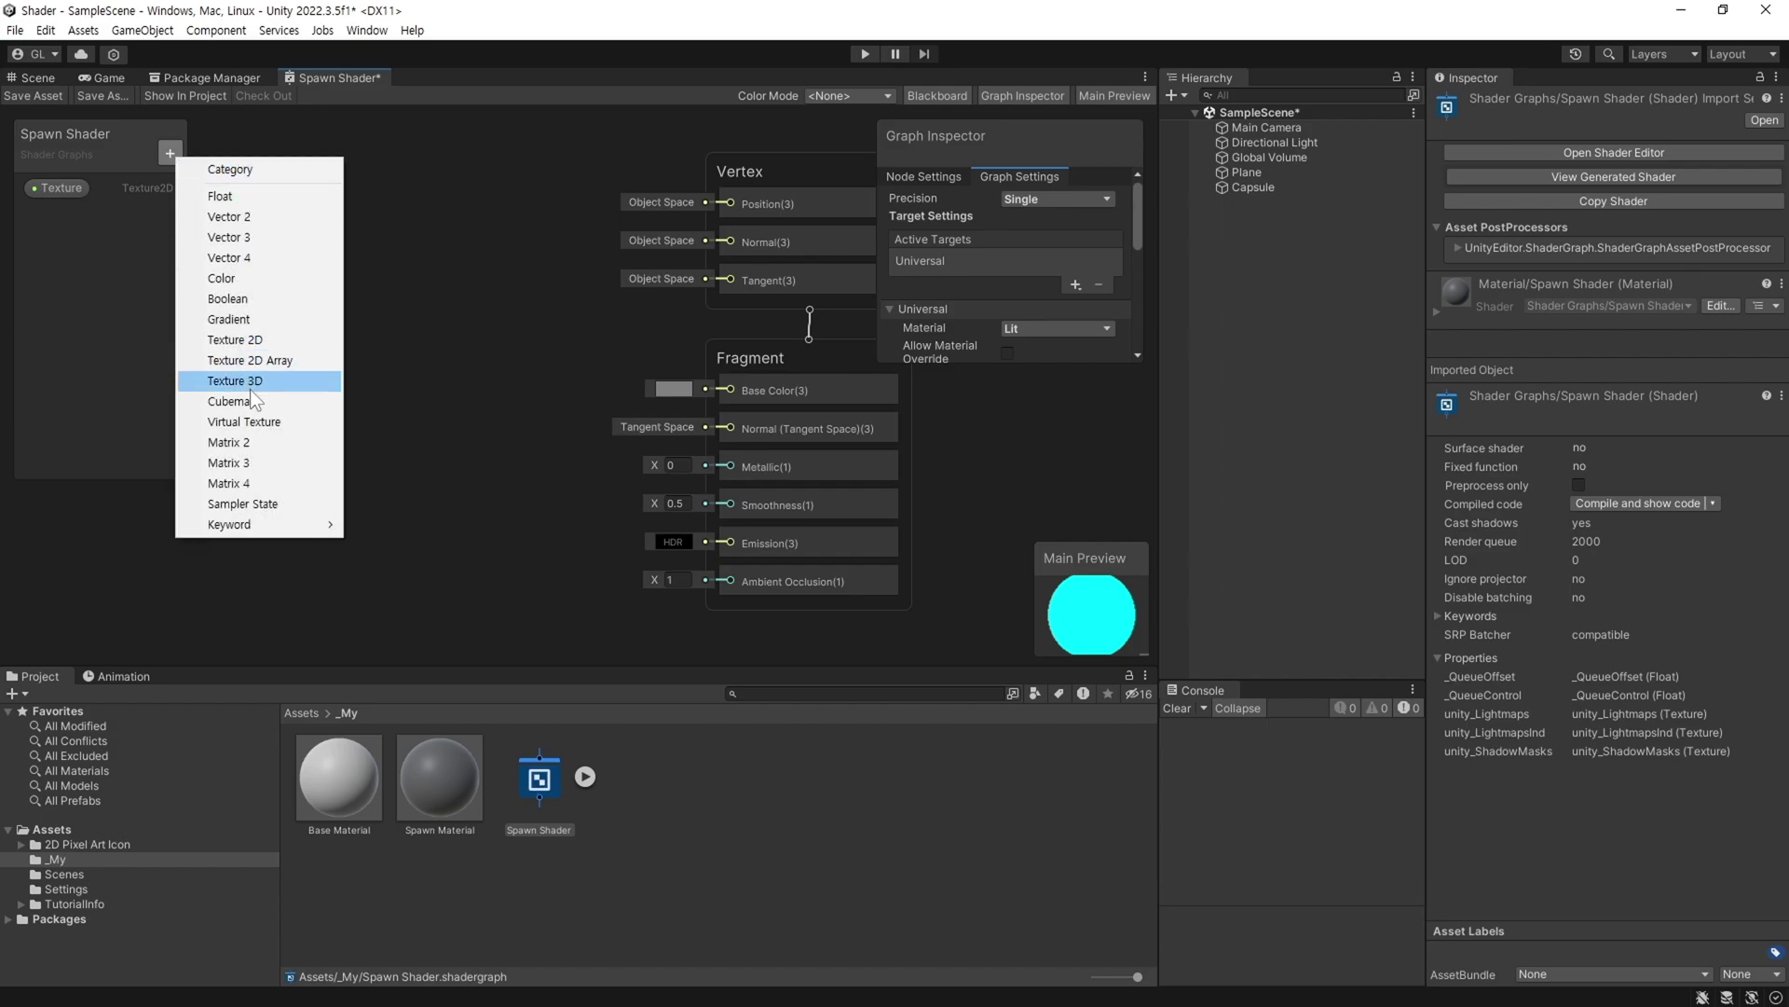
click(259, 339)
text(Normal)
key(Return)
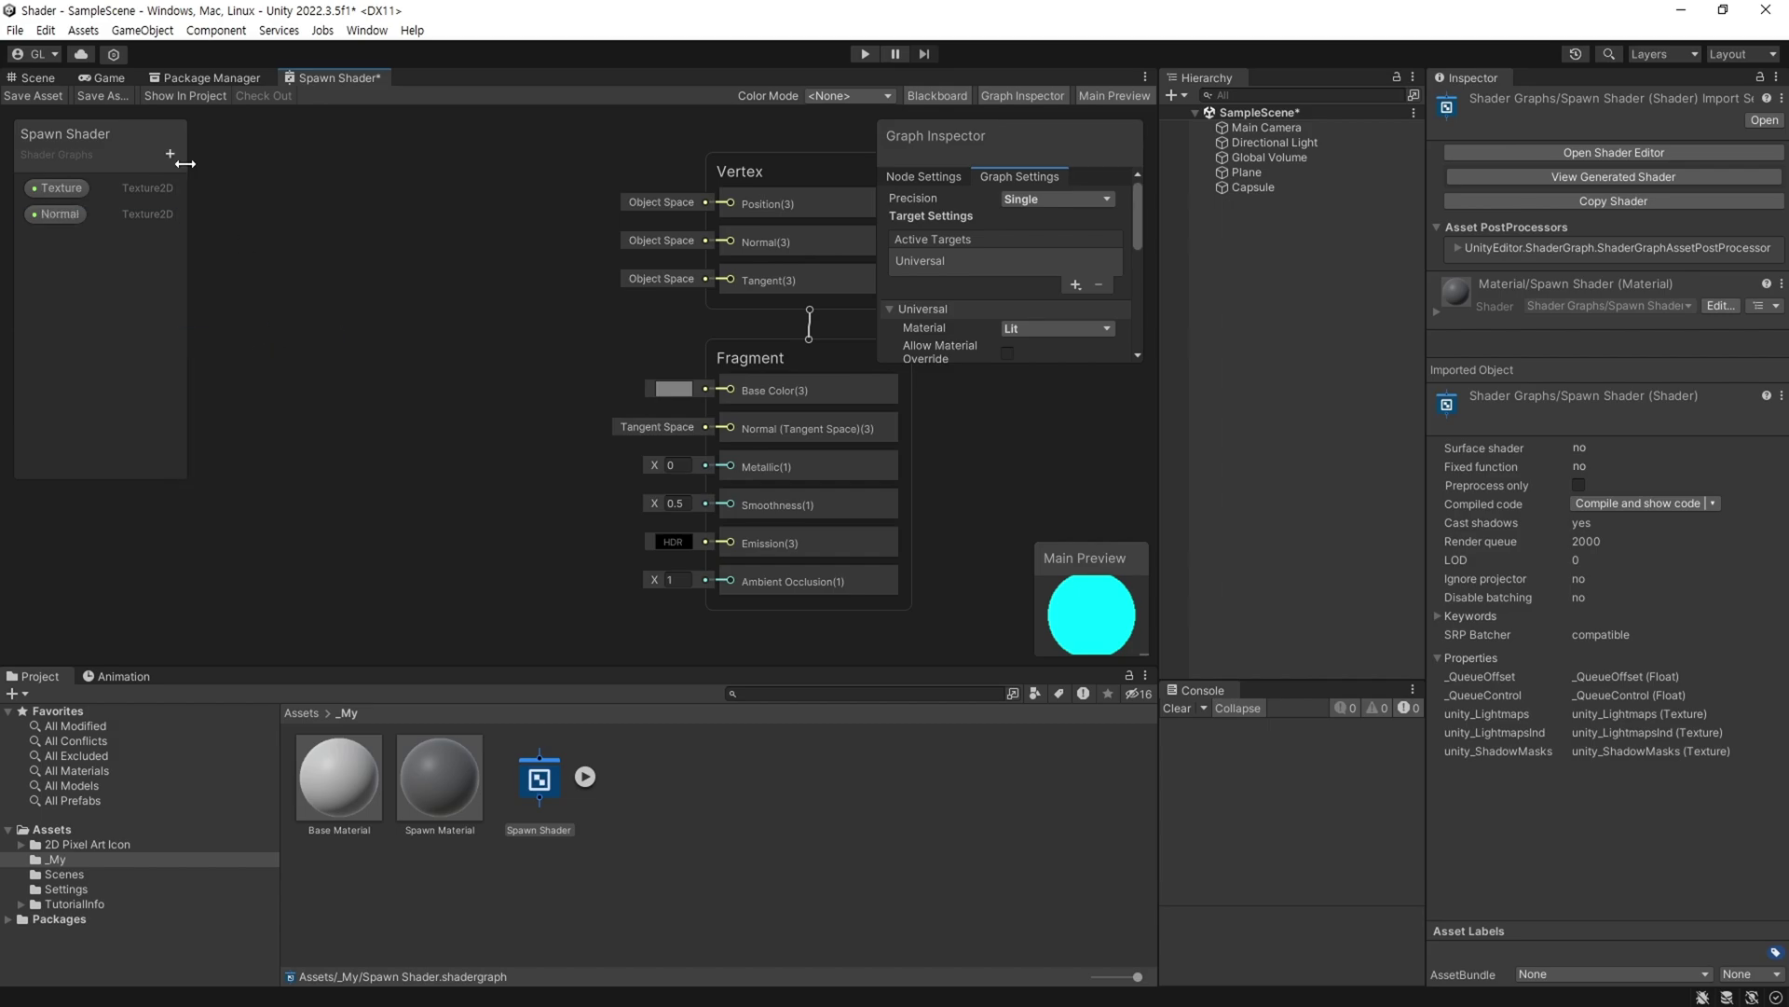
click(171, 155)
click(280, 341)
key(BackSpace)
text(allic)
key(Return)
Place the Texture property in the graph and create a Sample Texture 2D node from it.
drag(59, 190, 270, 193)
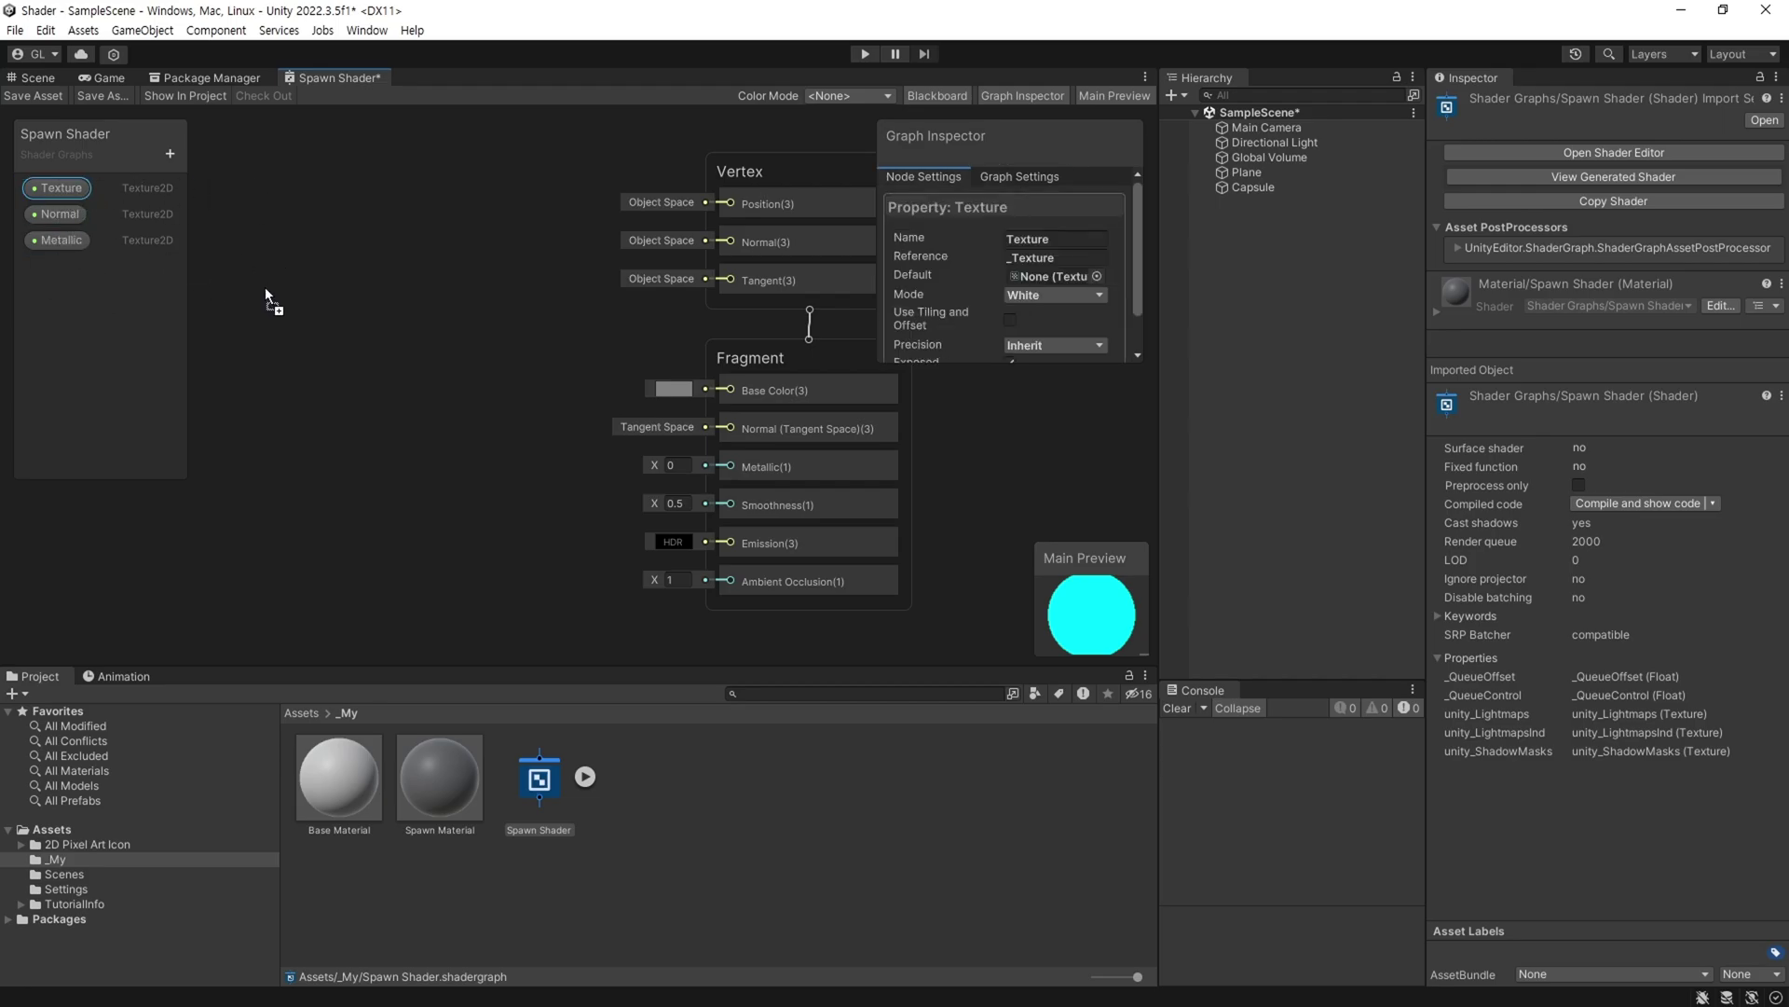
drag(269, 319, 251, 292)
middle_drag(237, 287, 330, 300)
drag(352, 294, 248, 345)
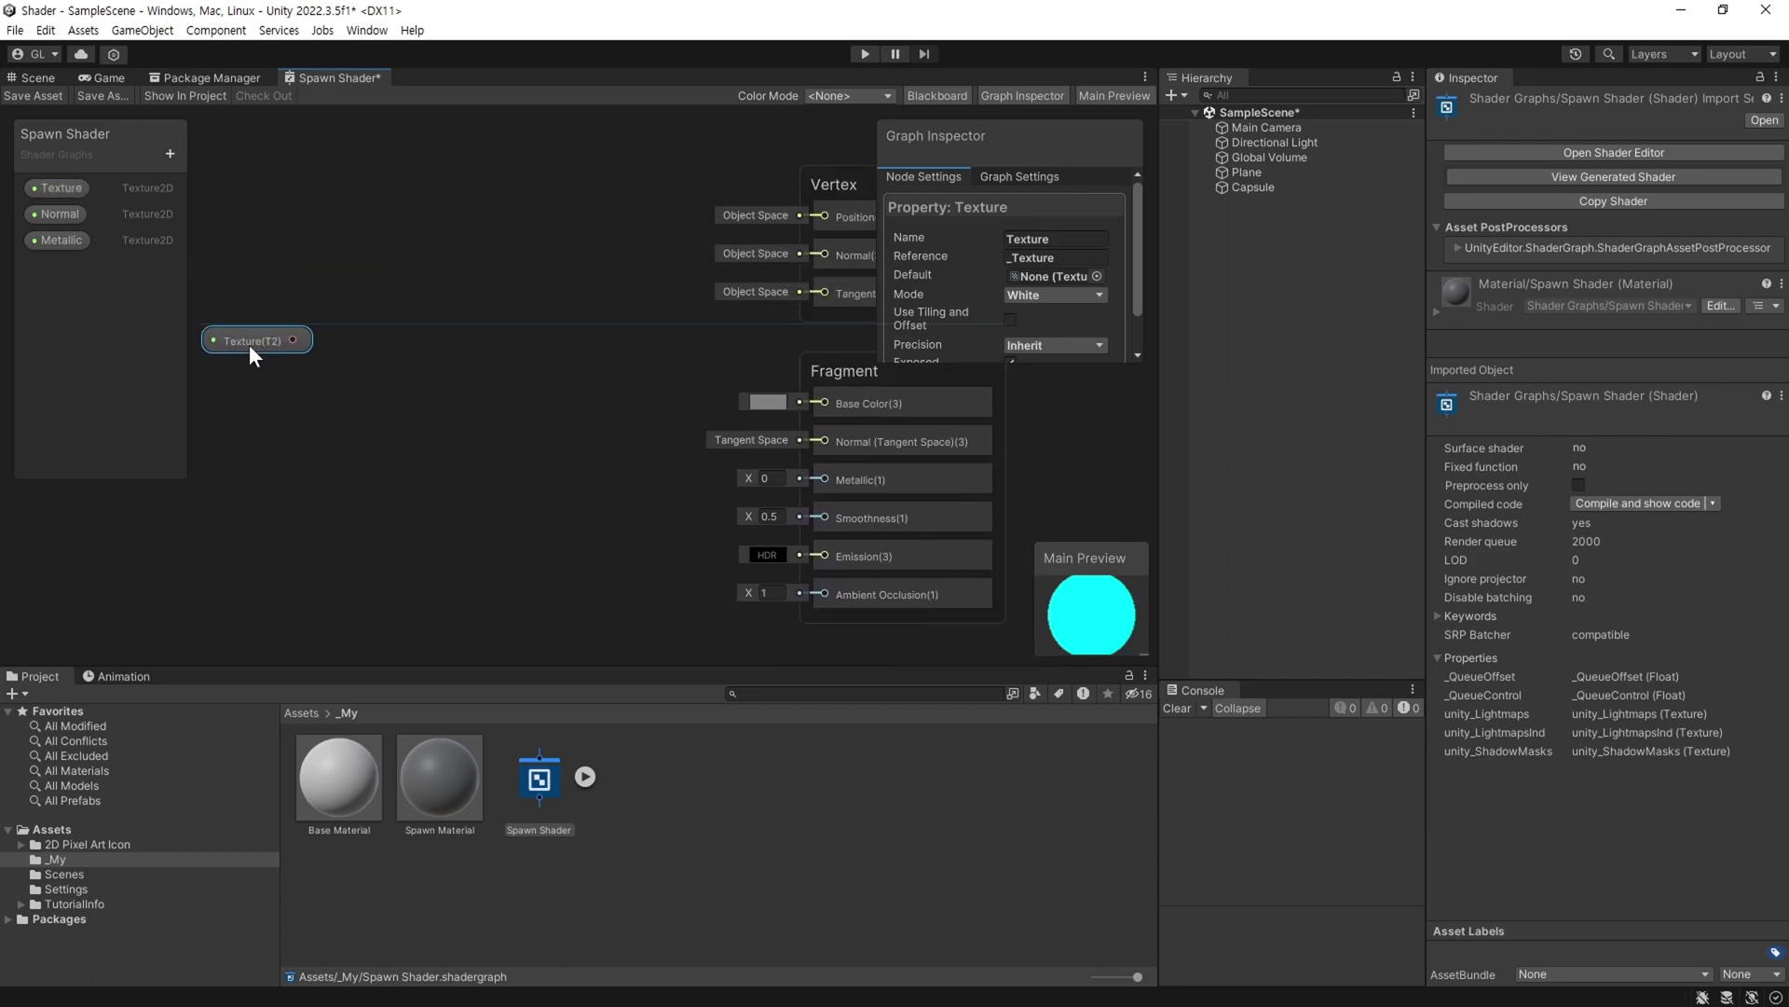
middle_drag(352, 382, 374, 382)
drag(316, 324, 406, 332)
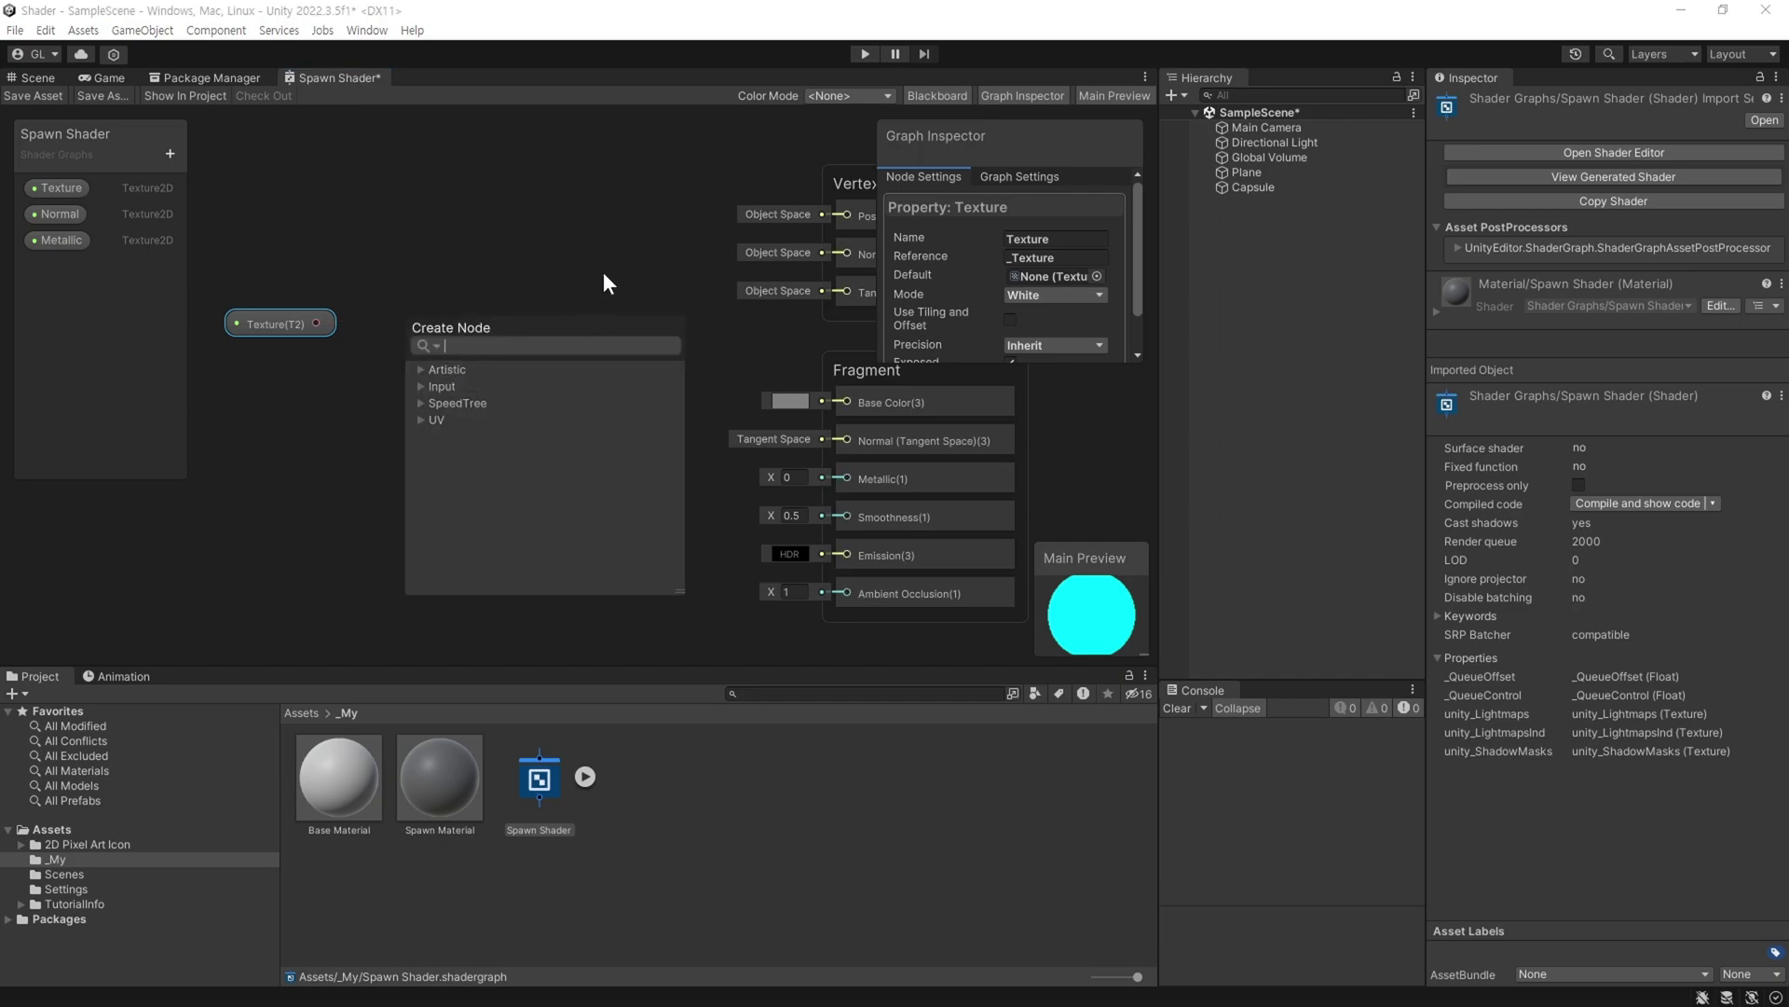
text(sam)
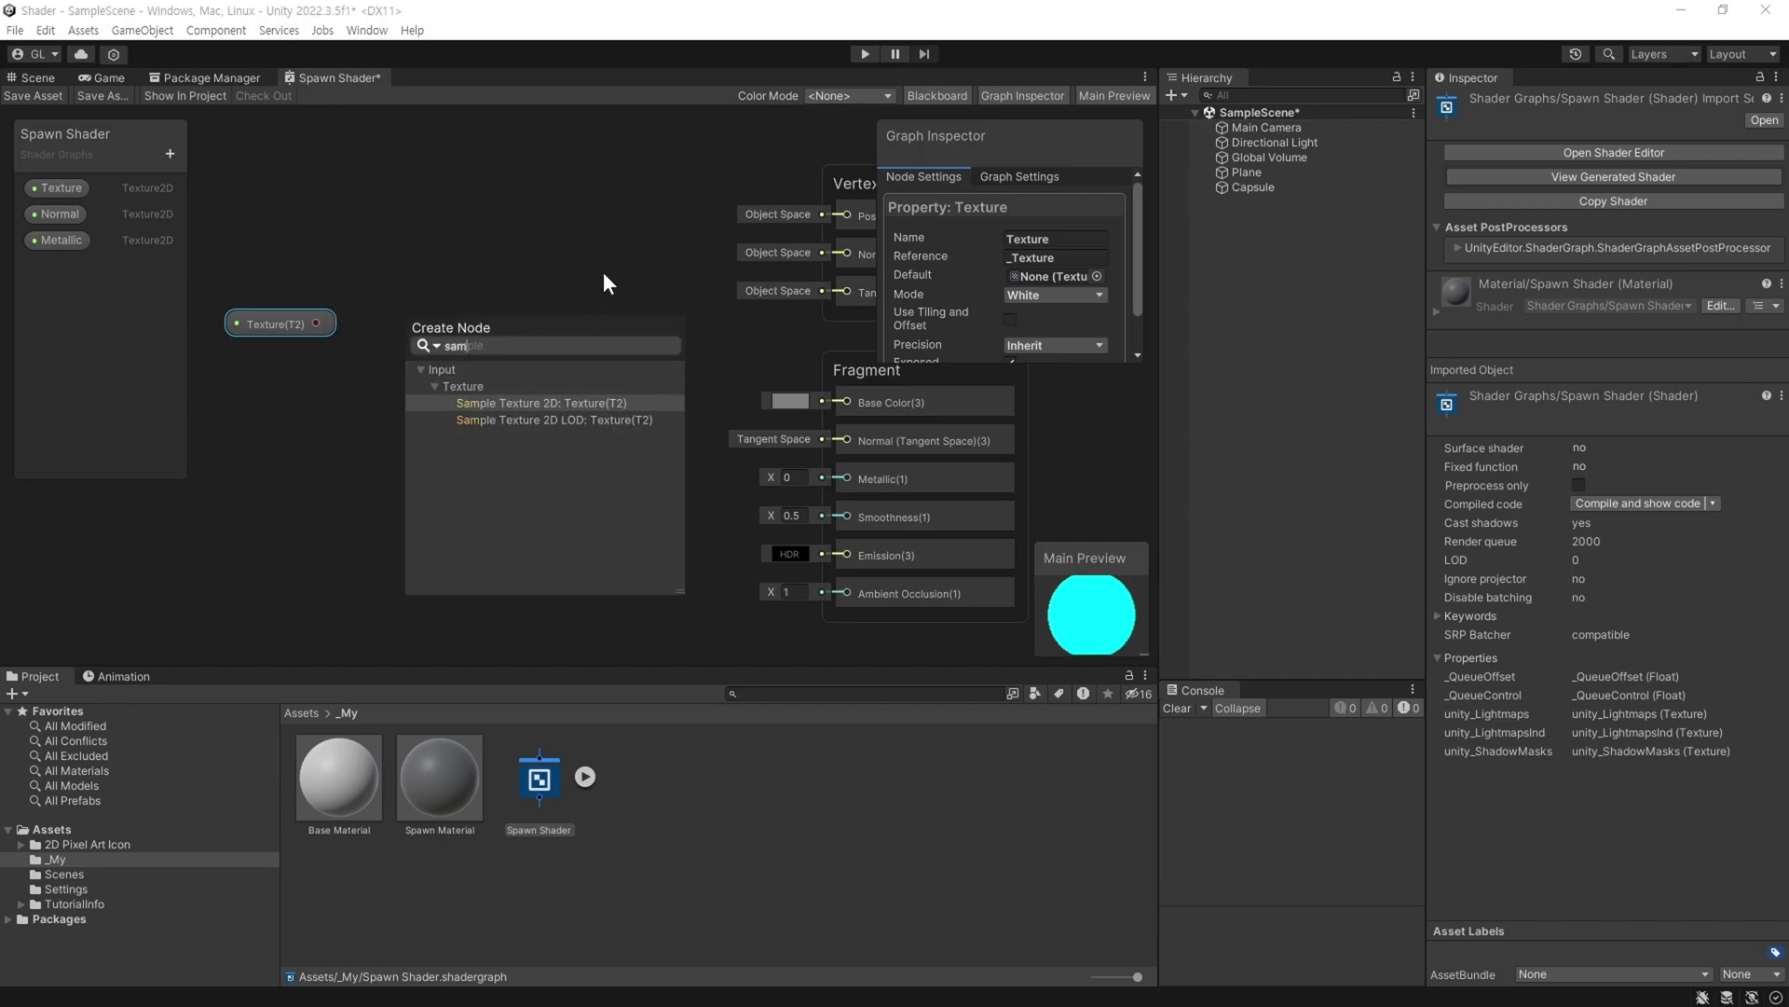
click(557, 407)
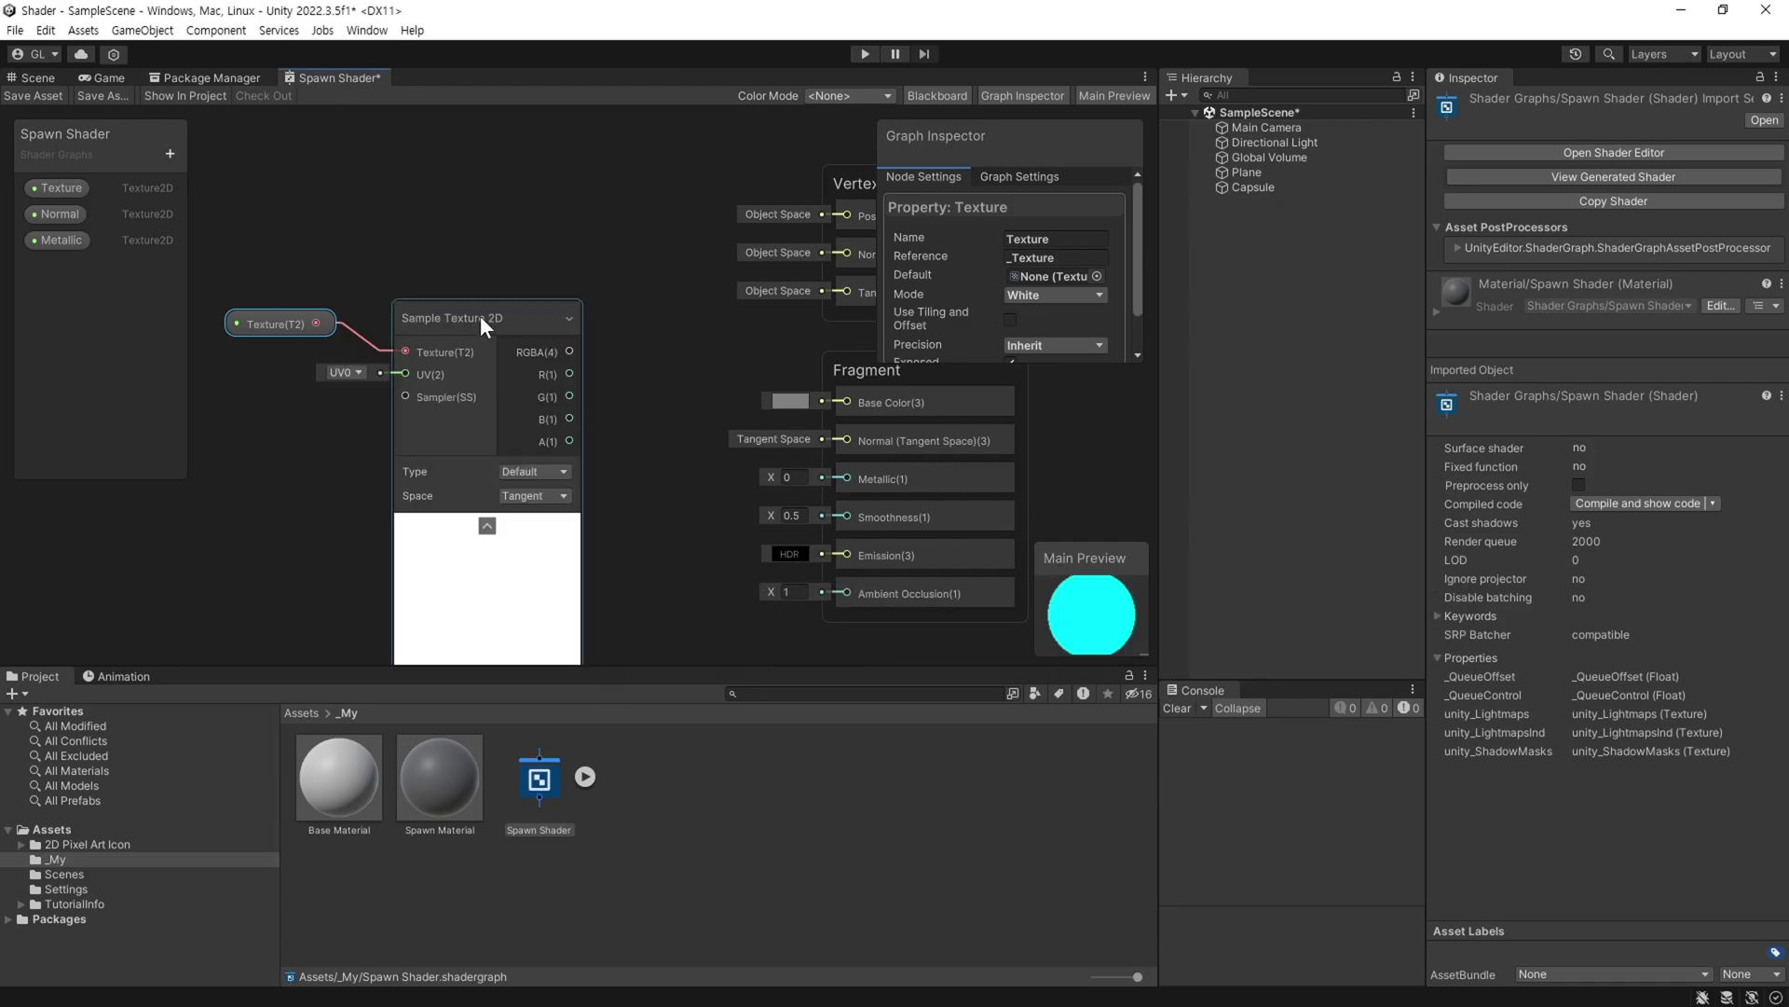
Wire the sampler's RGBA into Base Color and collapse its preview.
drag(482, 322, 473, 301)
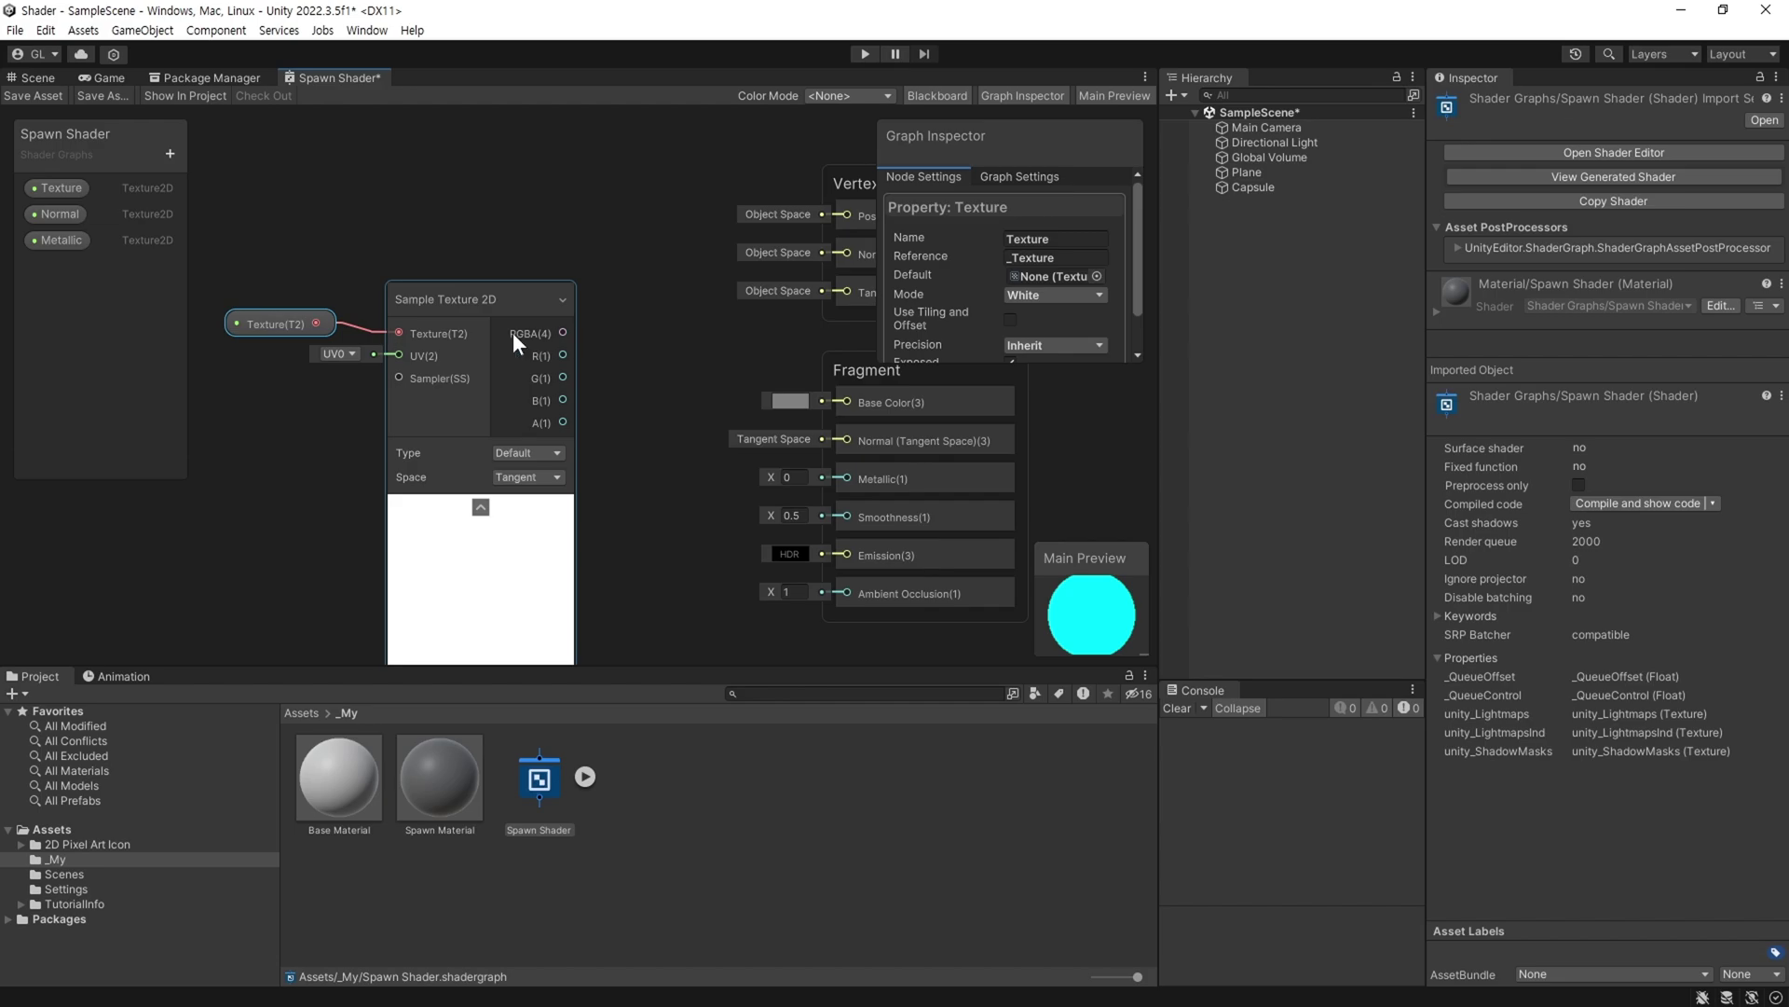
mouse_move(563, 332)
mouse_down()
mouse_move(809, 406)
mouse_move(853, 401)
mouse_up()
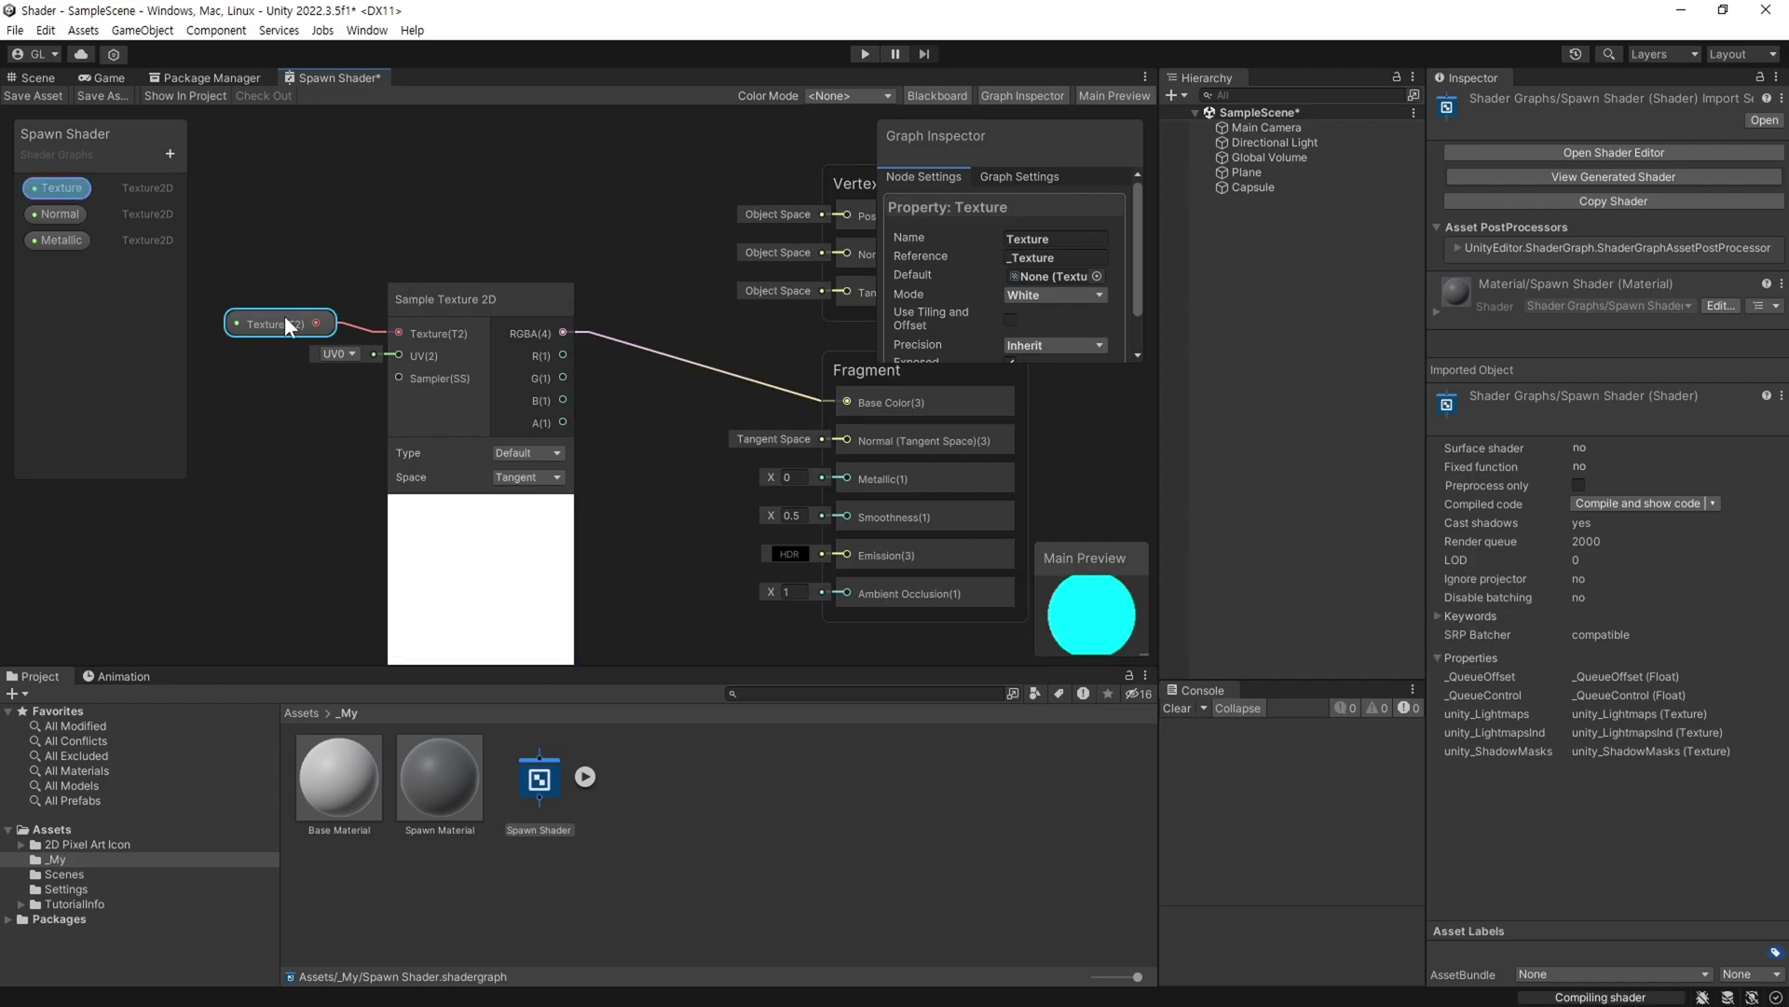
drag(279, 321, 301, 294)
scroll(607, 397, down, 3)
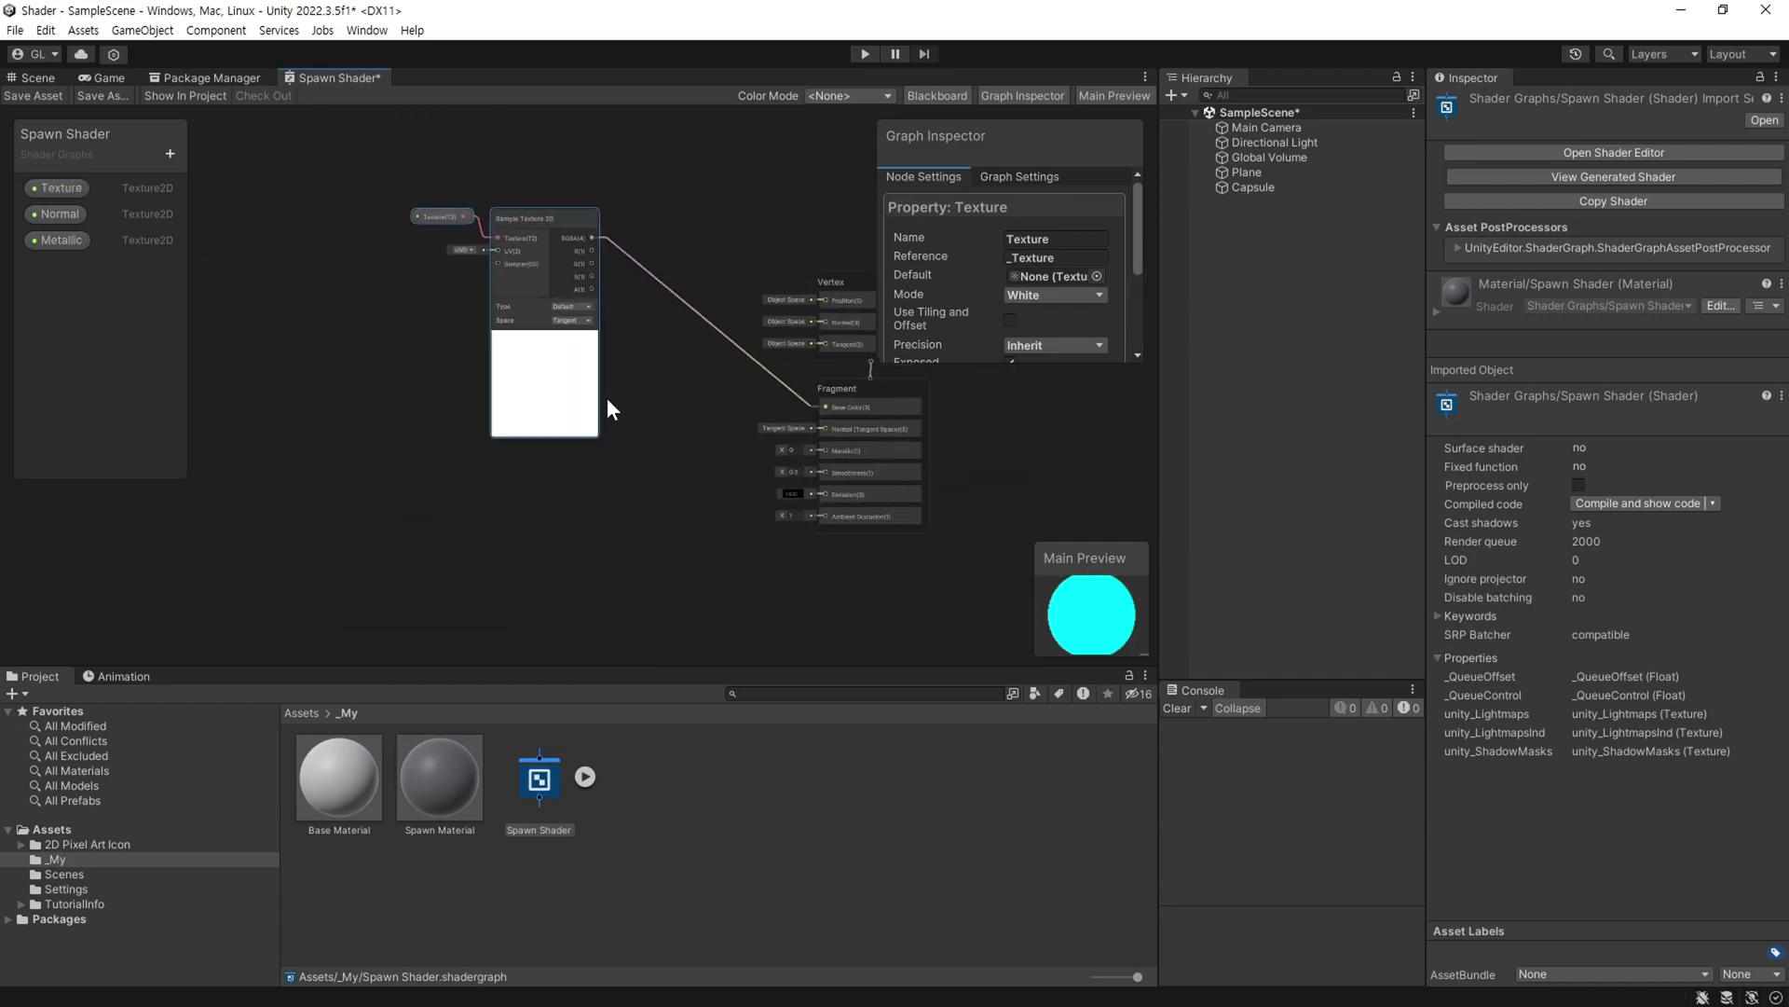
scroll(607, 397, up, 3)
click(503, 358)
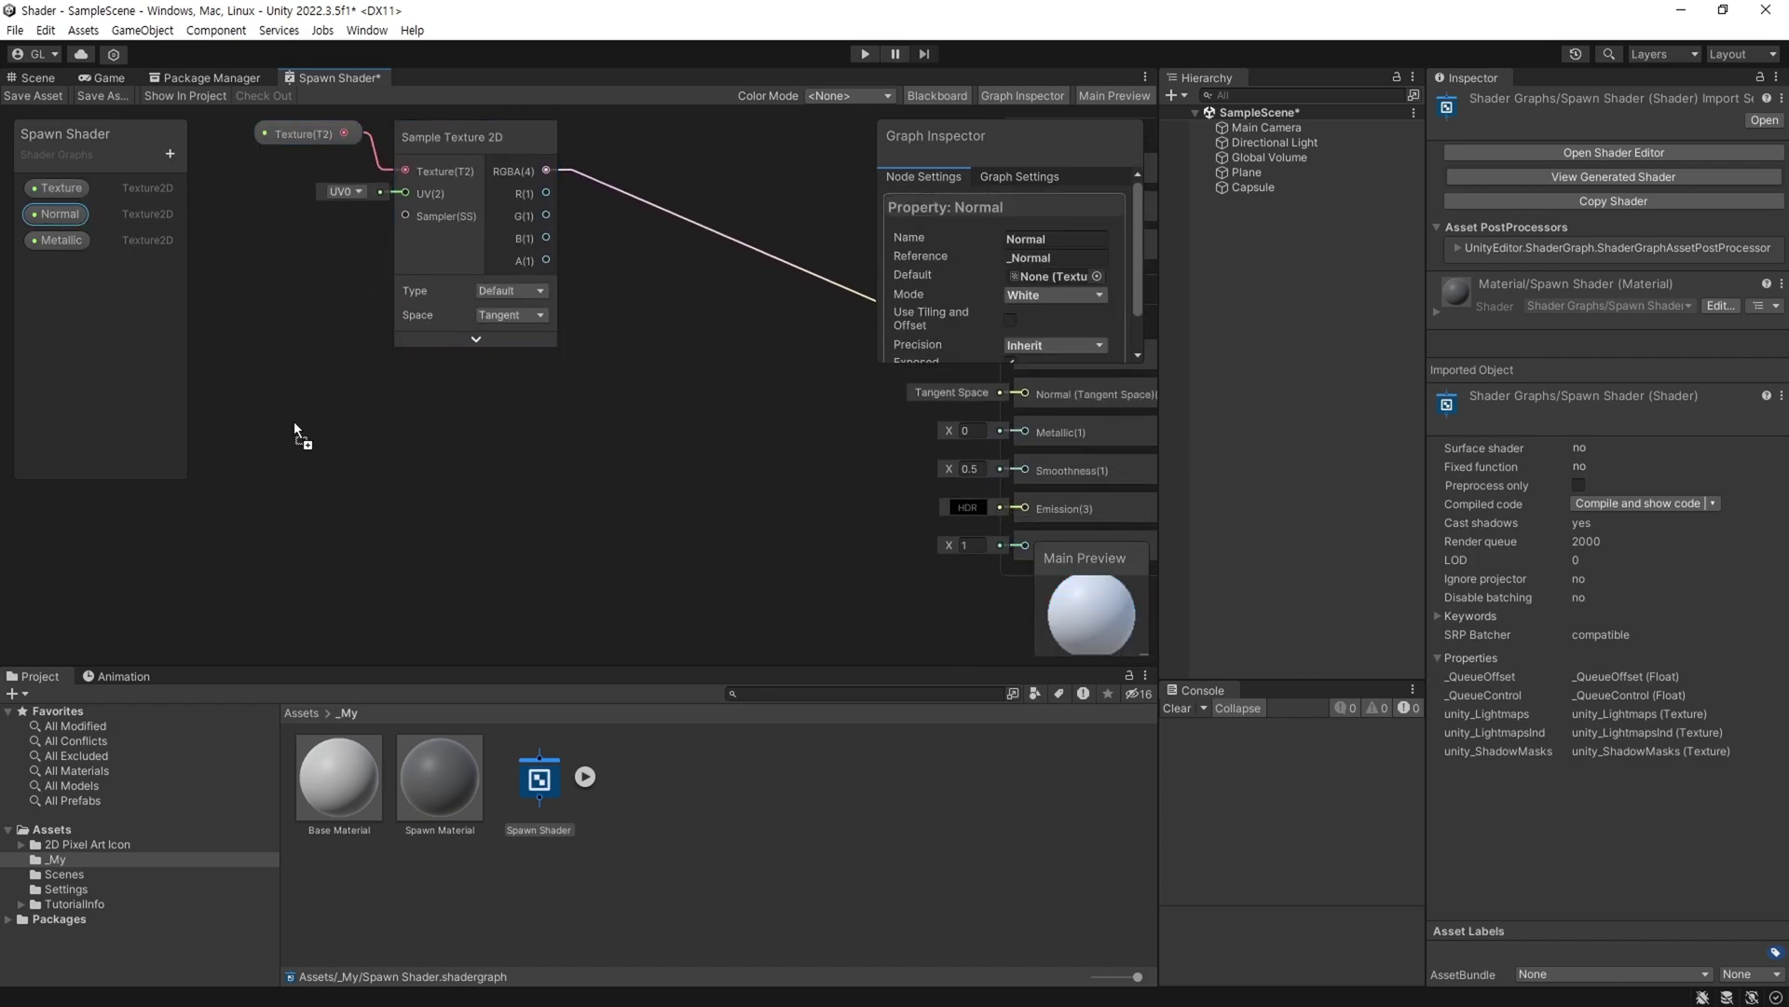
Sample the Normal property with a Sample Texture 2D node set to Normal type.
mouse_move(49, 215)
mouse_down()
mouse_move(293, 421)
mouse_move(444, 433)
mouse_up()
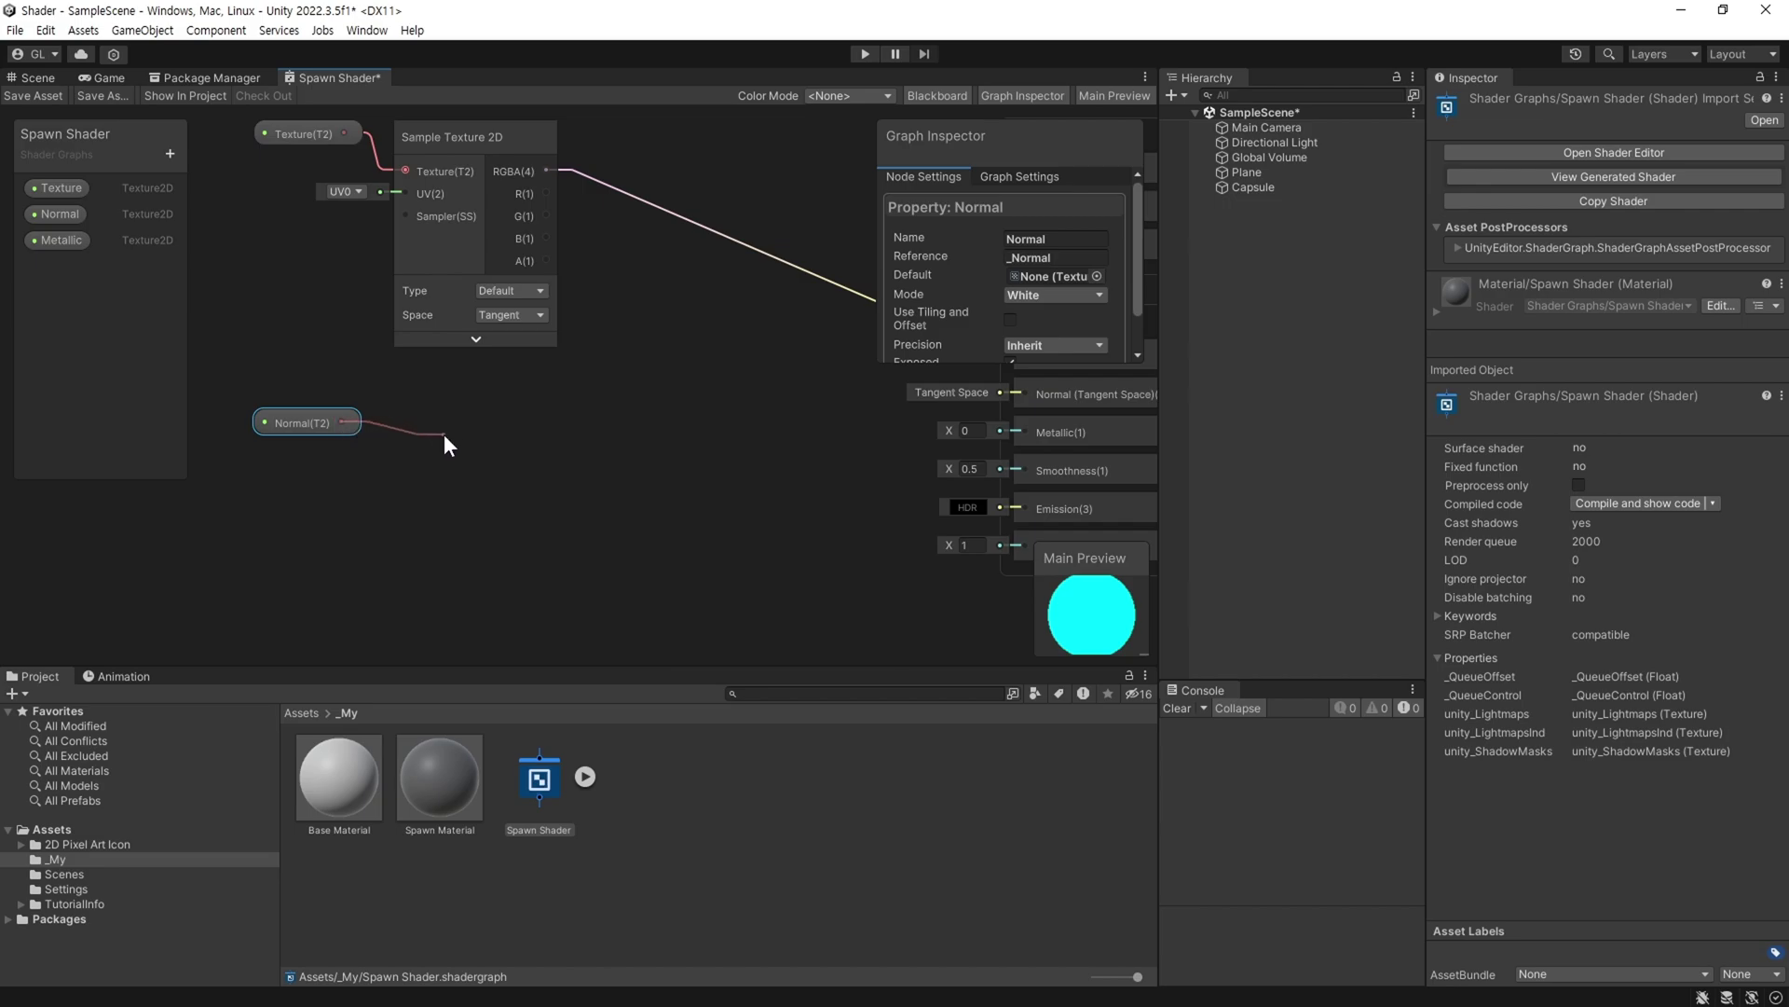
text(sam)
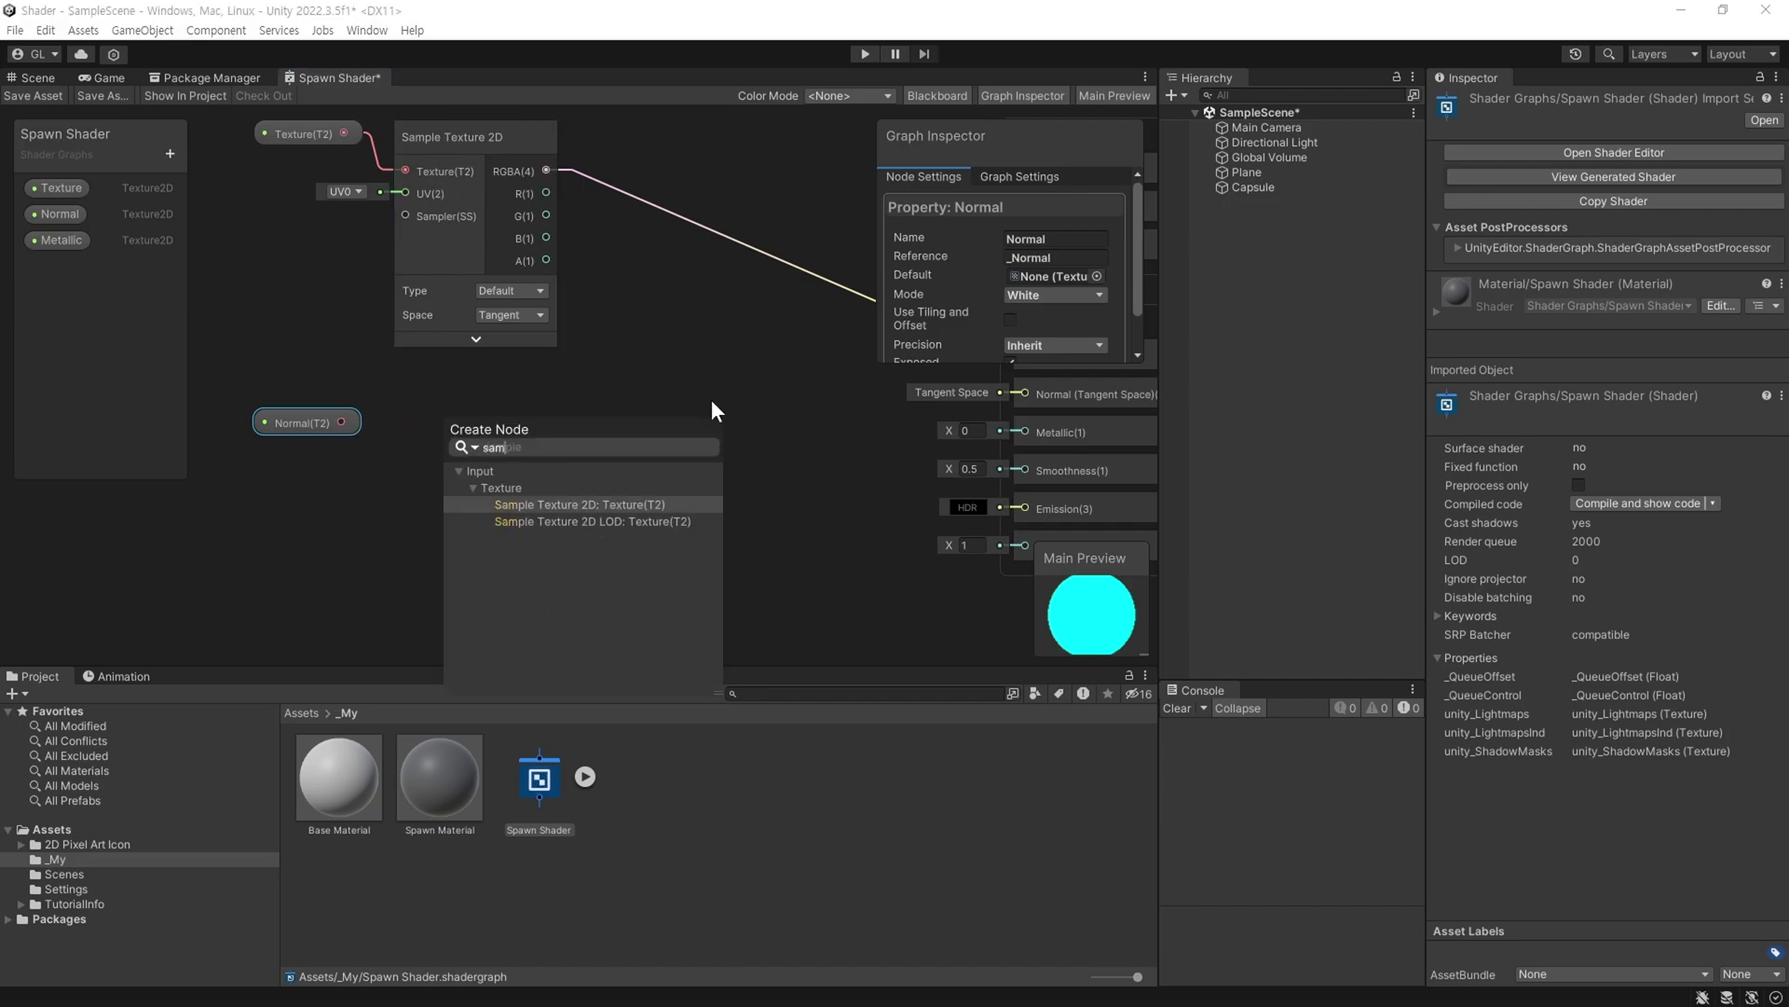
click(625, 501)
drag(490, 419, 463, 384)
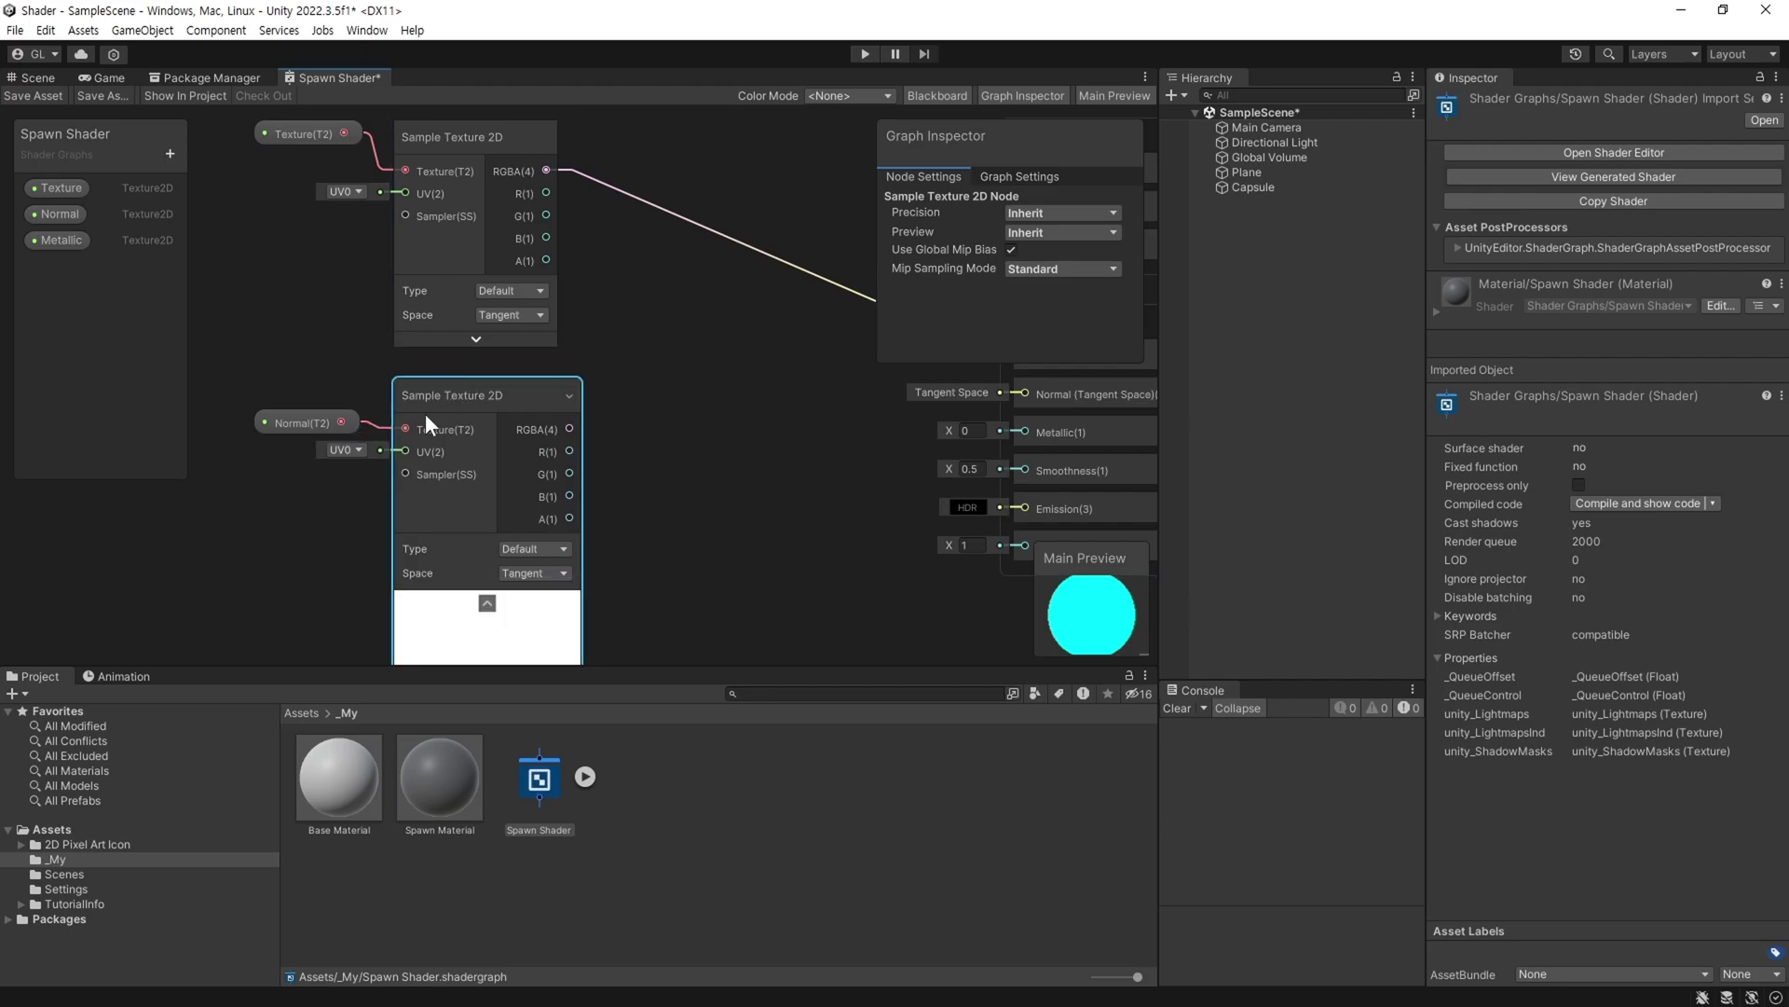
click(537, 548)
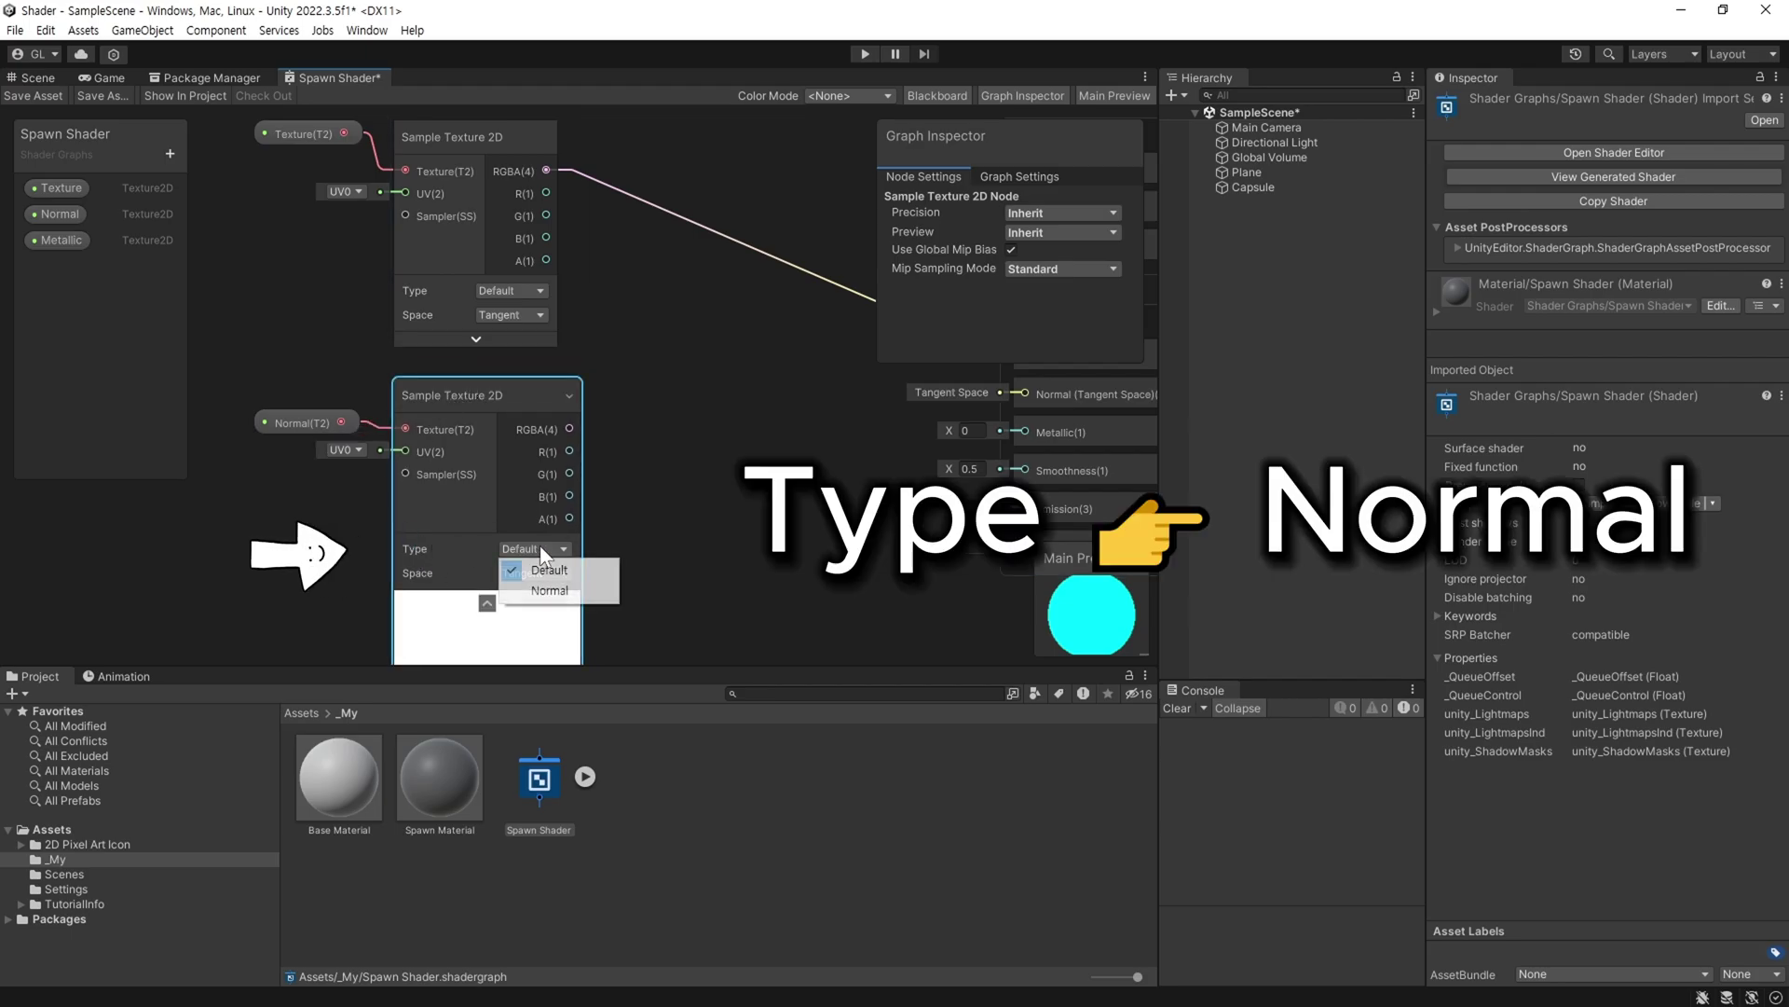
click(593, 591)
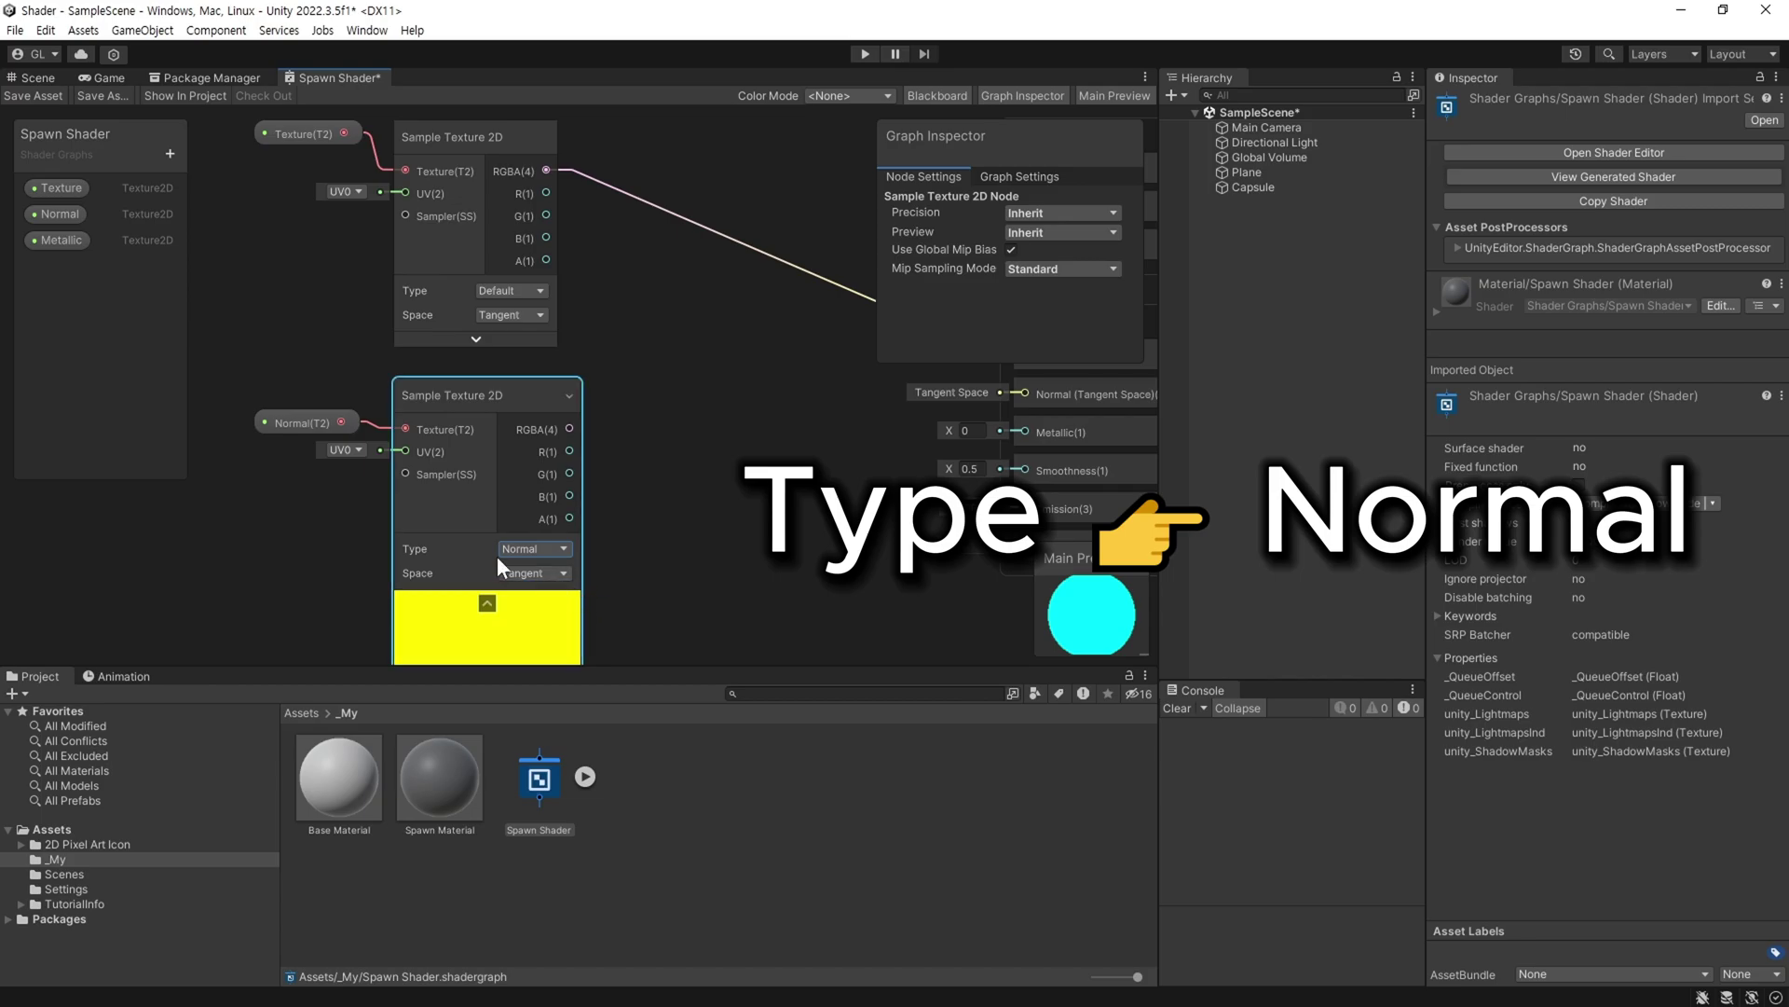
Connect the Normal sampler to Fragment Normal (Tangent Space) and collapse its preview.
drag(303, 426, 274, 395)
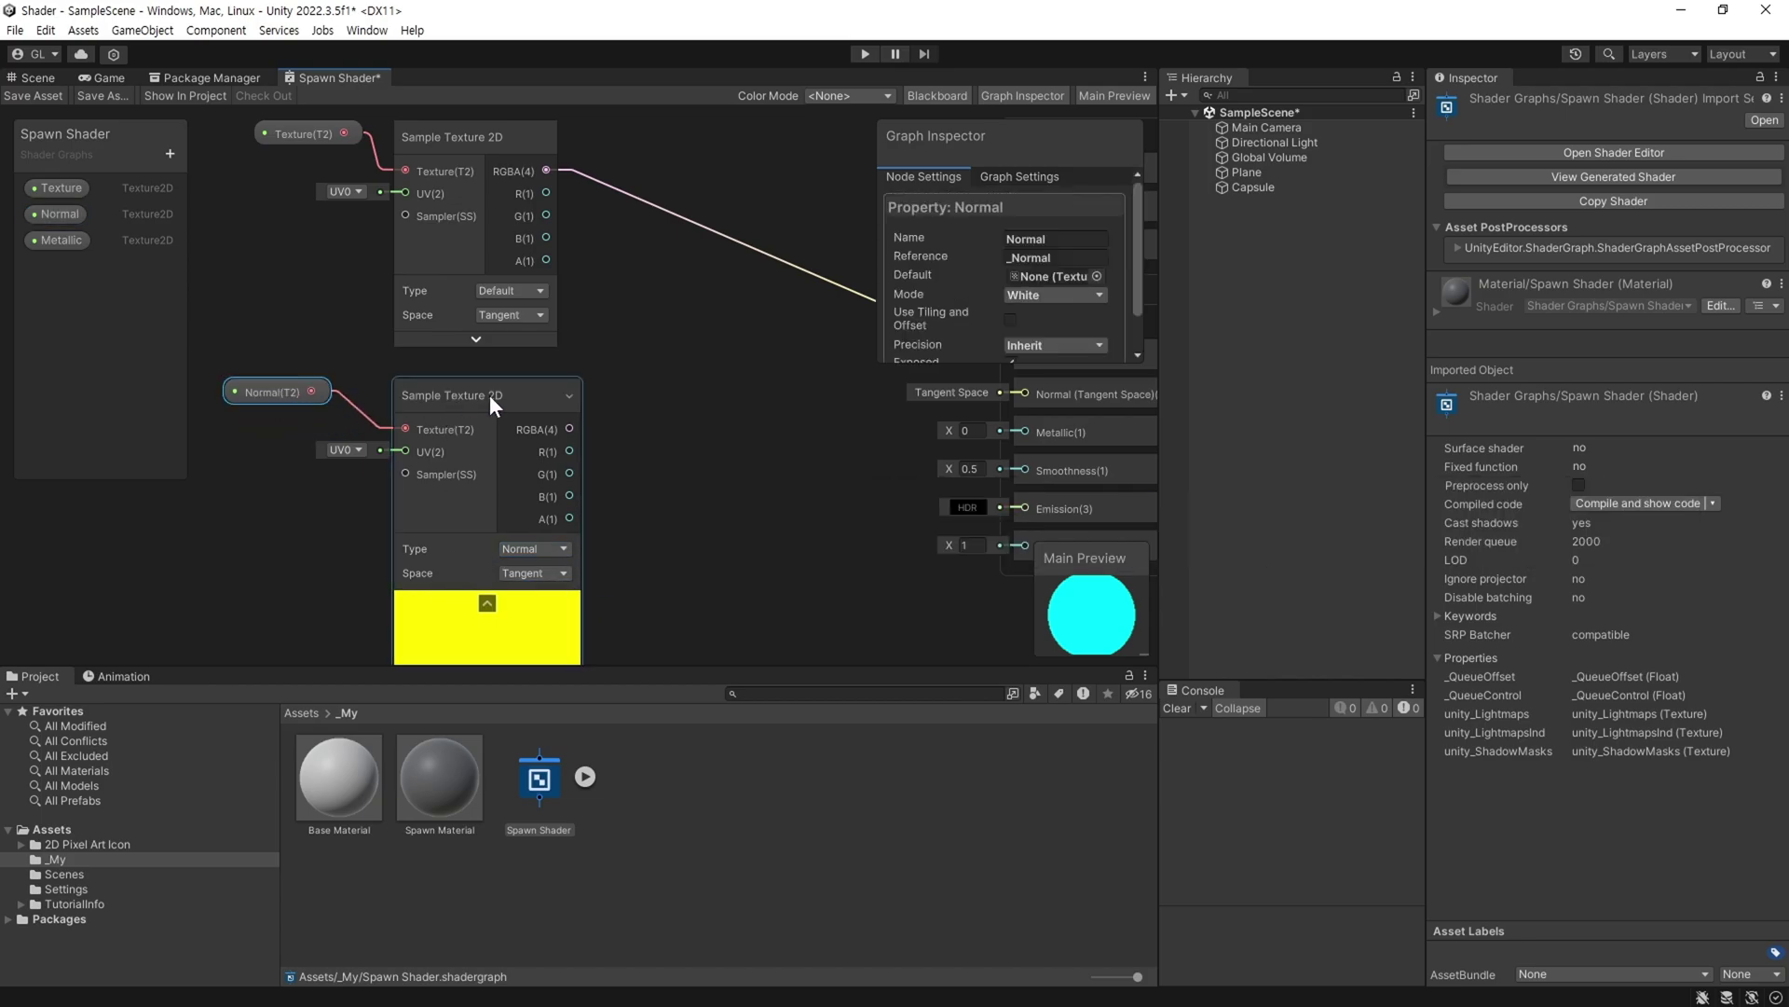
mouse_move(489, 394)
mouse_down()
mouse_move(476, 370)
mouse_move(1023, 392)
mouse_up()
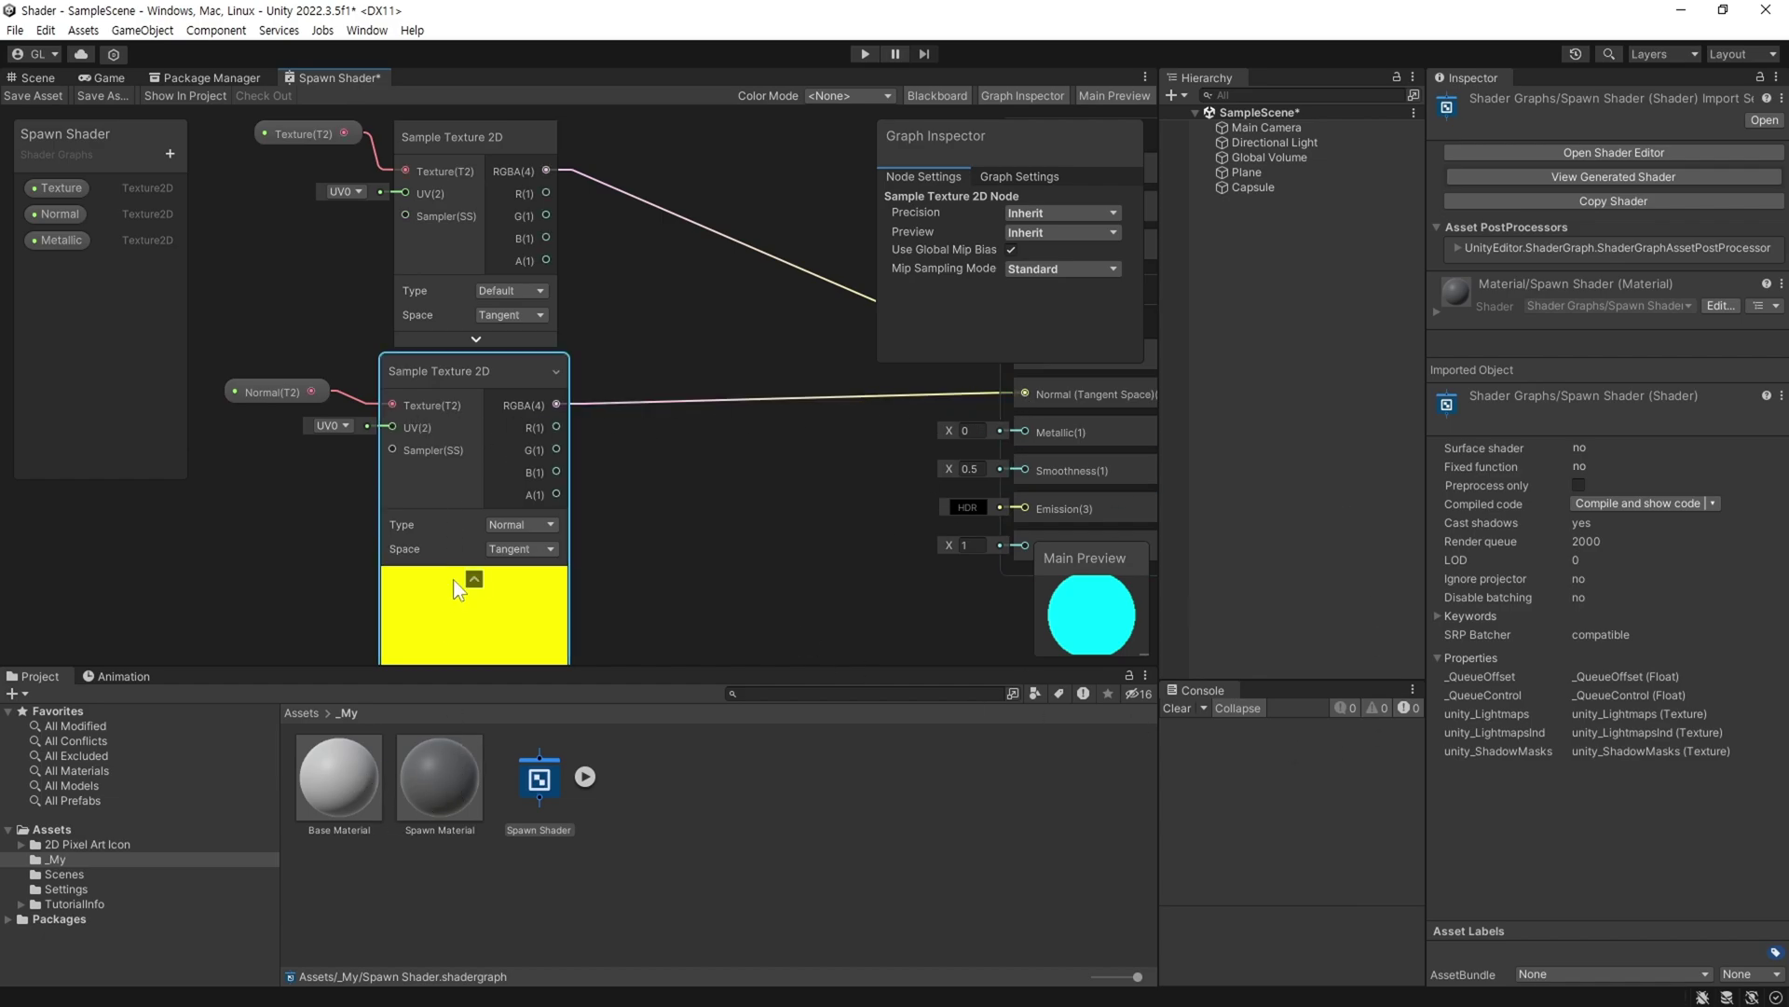
click(471, 583)
drag(437, 369, 450, 367)
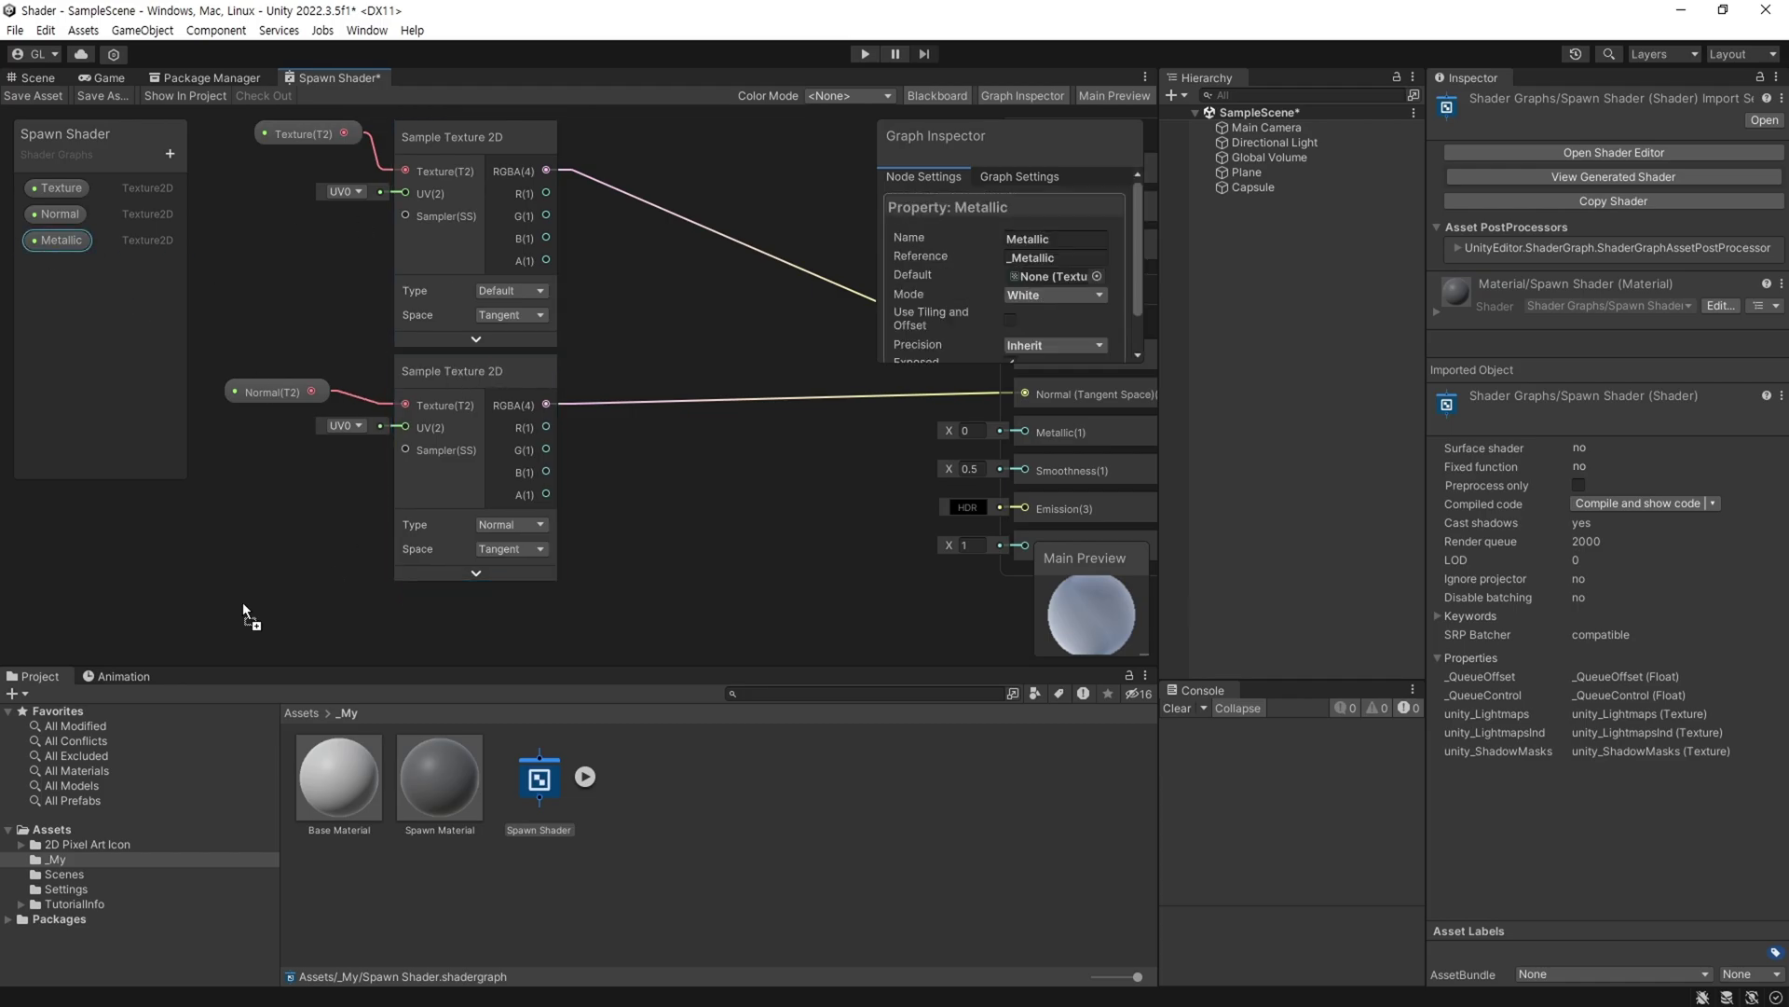
Sample the Metallic property with a third Sample Texture 2D and wire it into Fragment Metallic.
drag(43, 240, 244, 606)
mouse_move(326, 510)
mouse_down()
mouse_move(487, 528)
mouse_move(808, 419)
mouse_move(926, 447)
mouse_up()
text(sample)
click(530, 600)
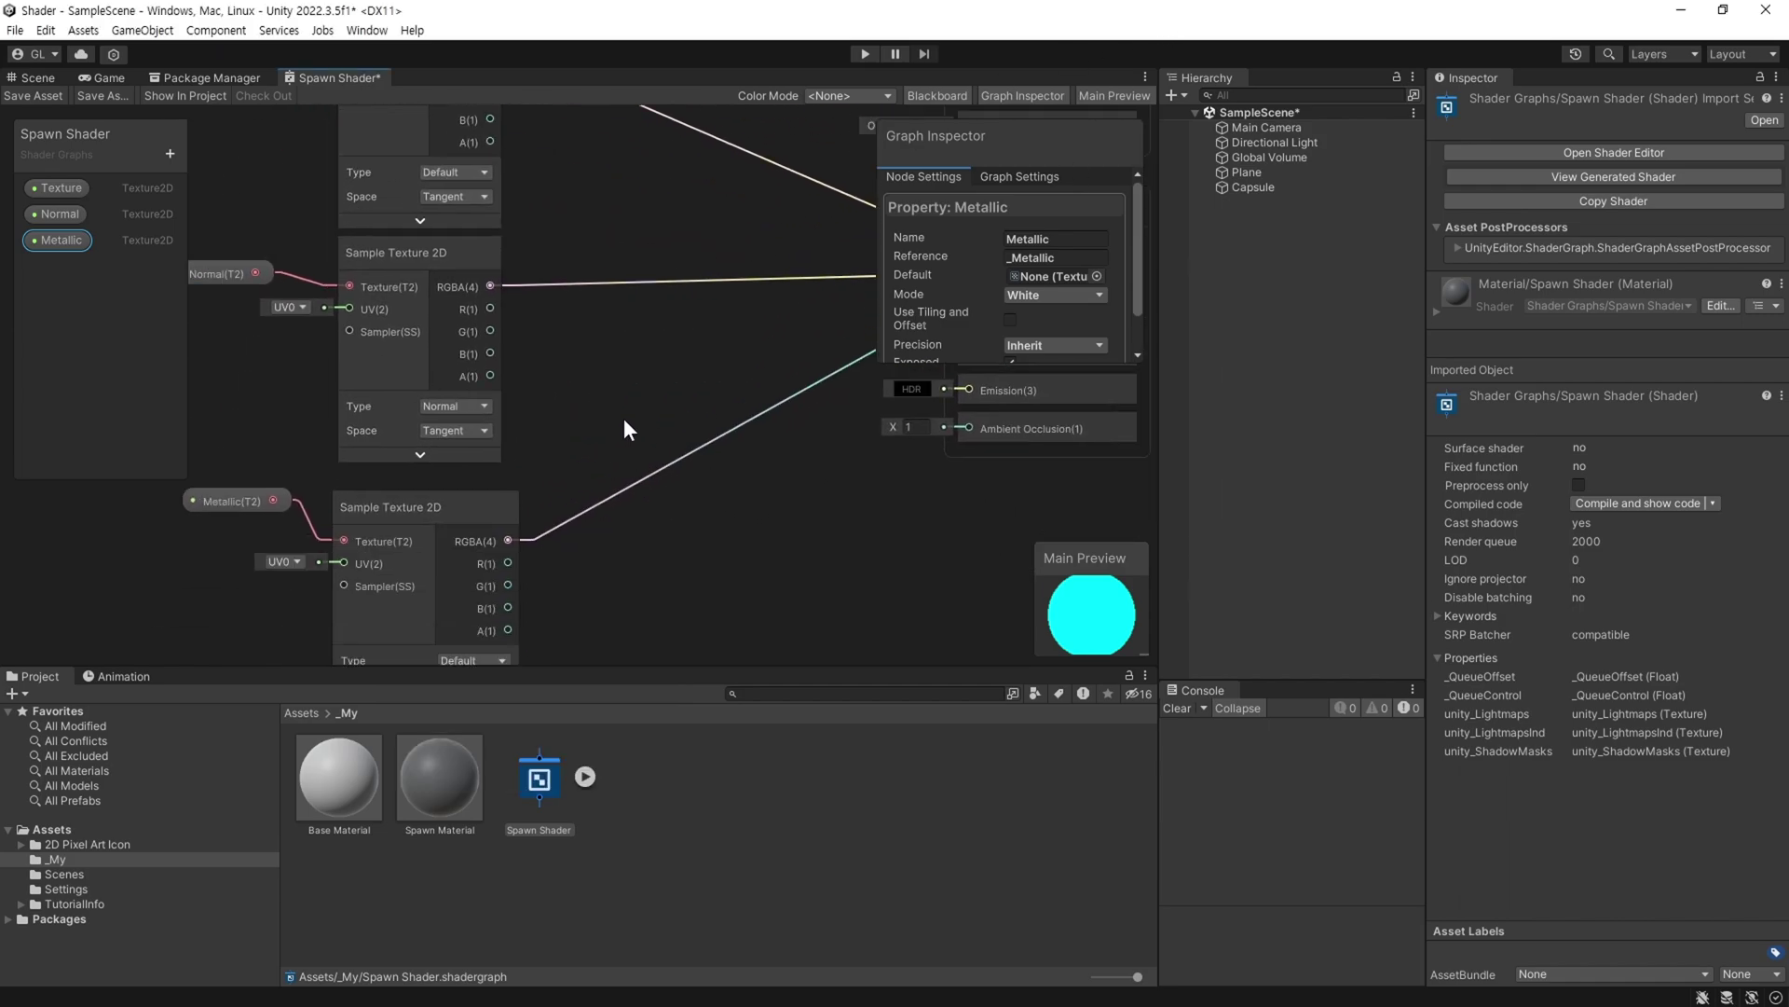
middle_drag(699, 569, 819, 364)
click(505, 640)
scroll(727, 417, down, 3)
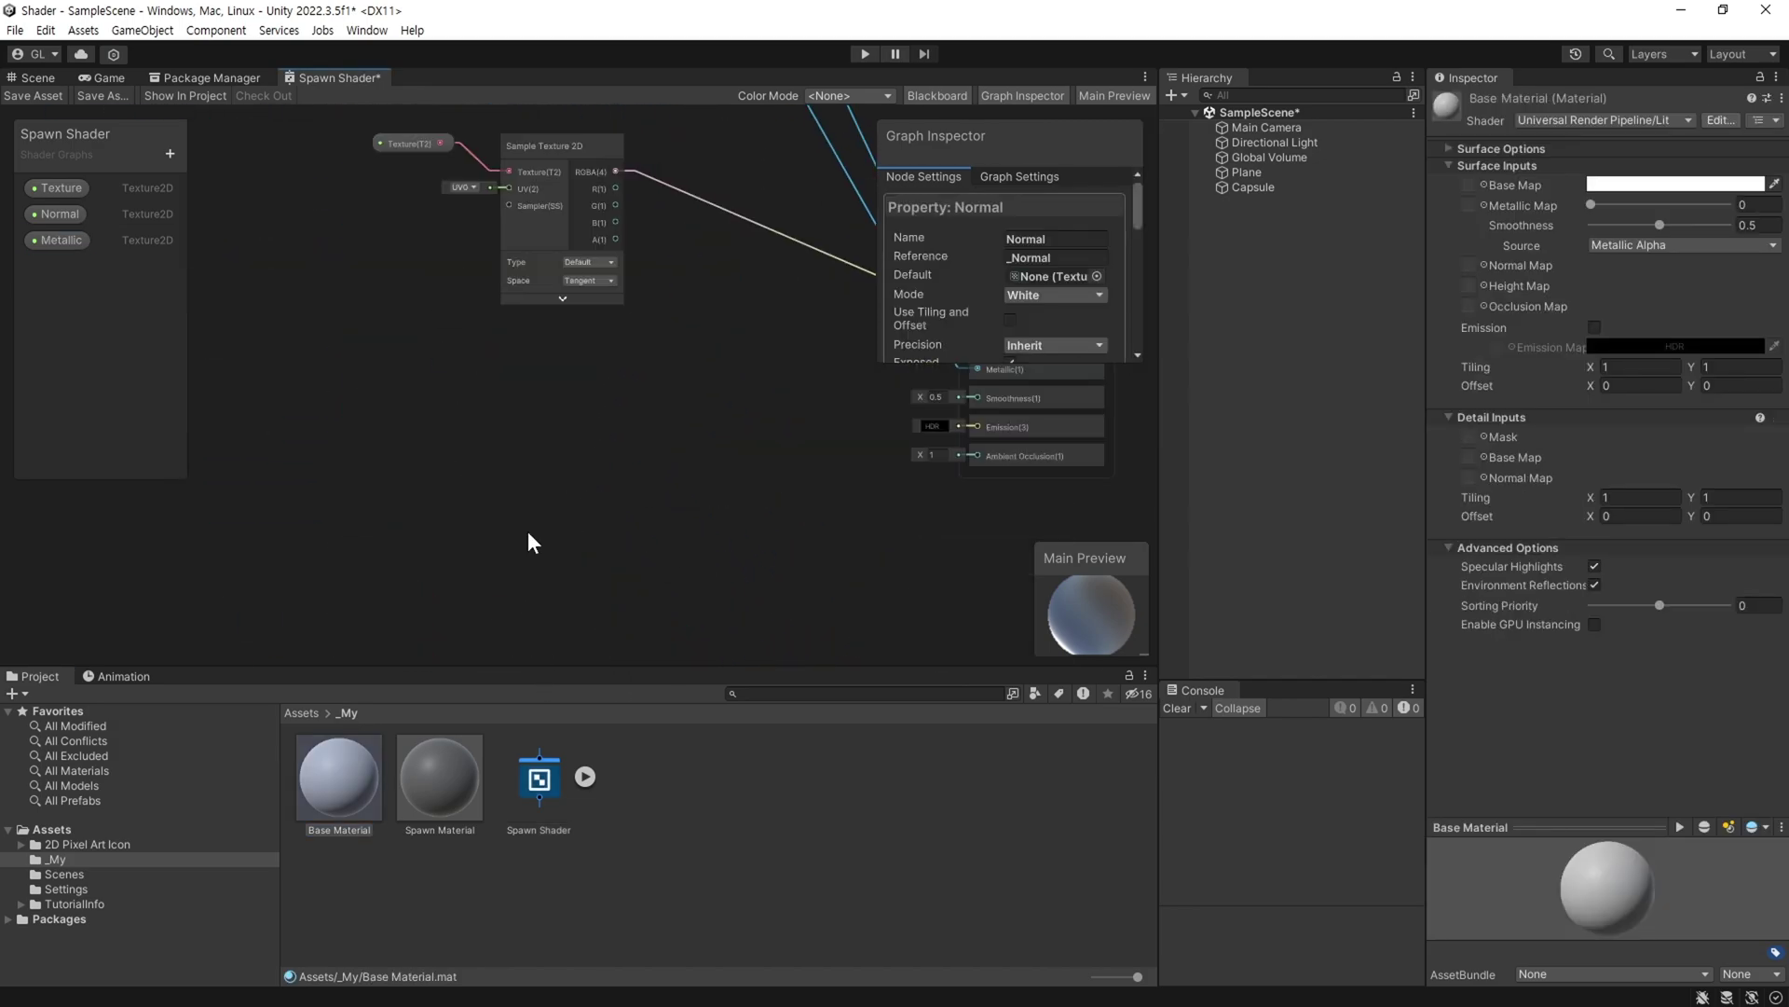
click(372, 266)
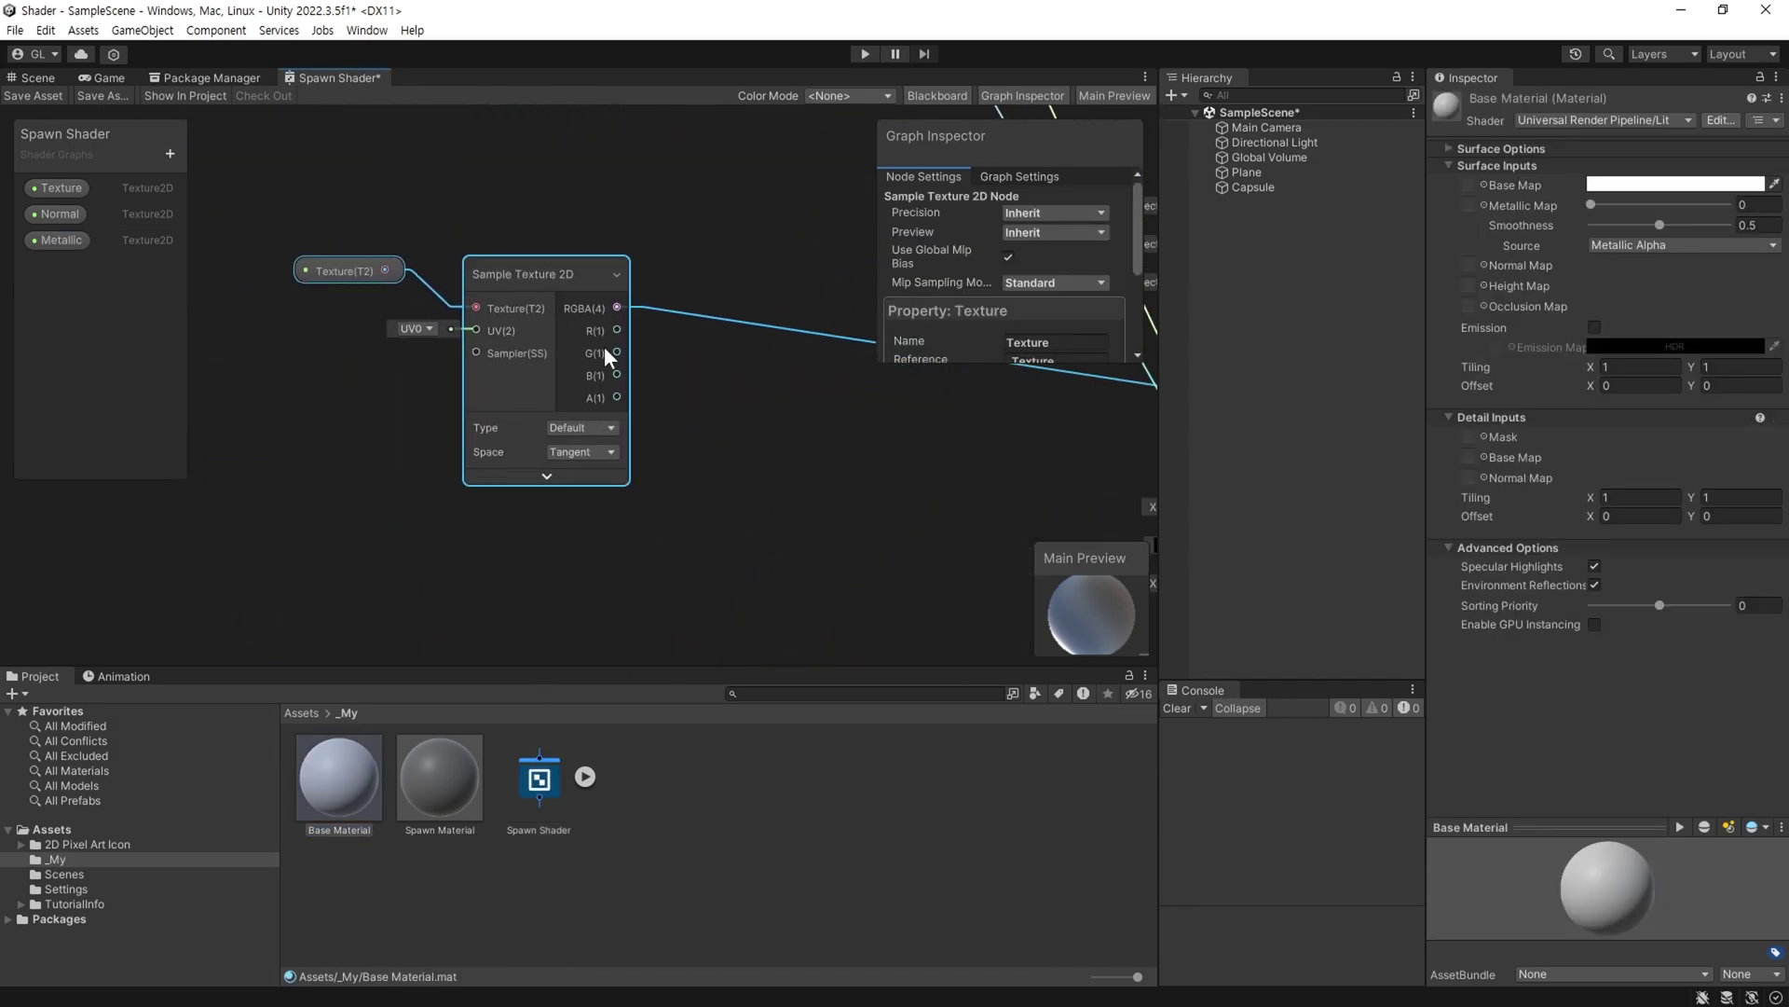
scroll(631, 363, down, 3)
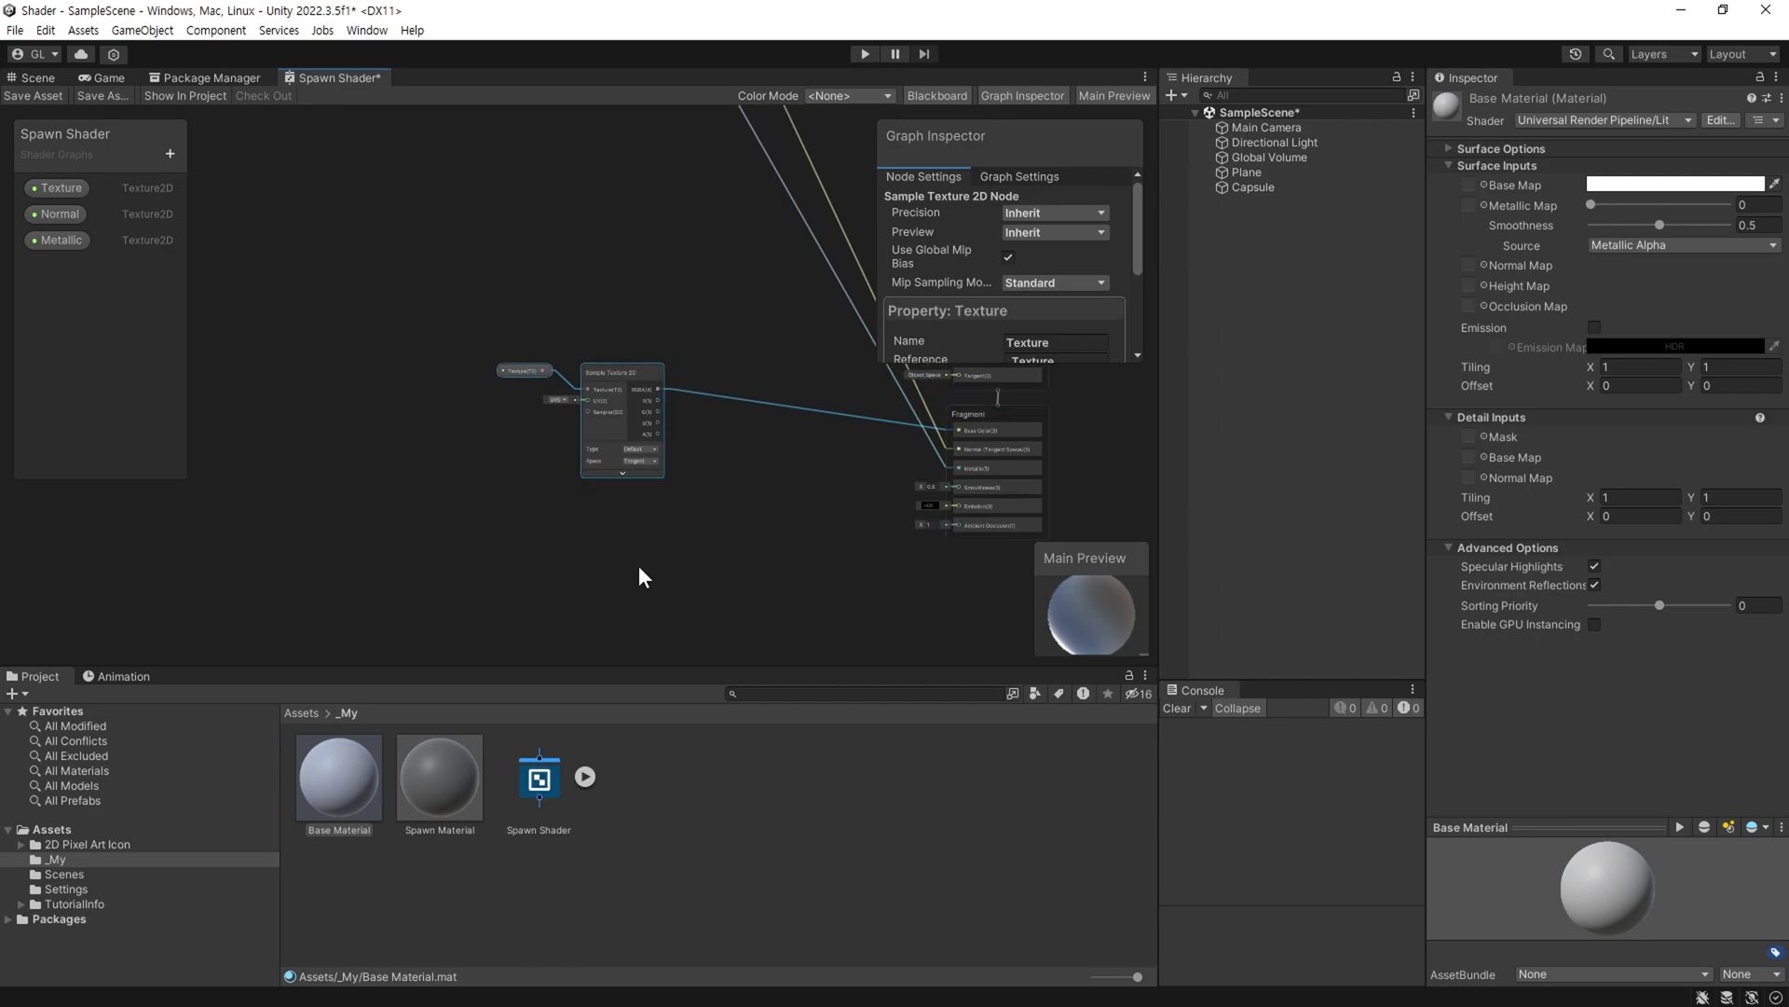
middle_drag(641, 573, 459, 540)
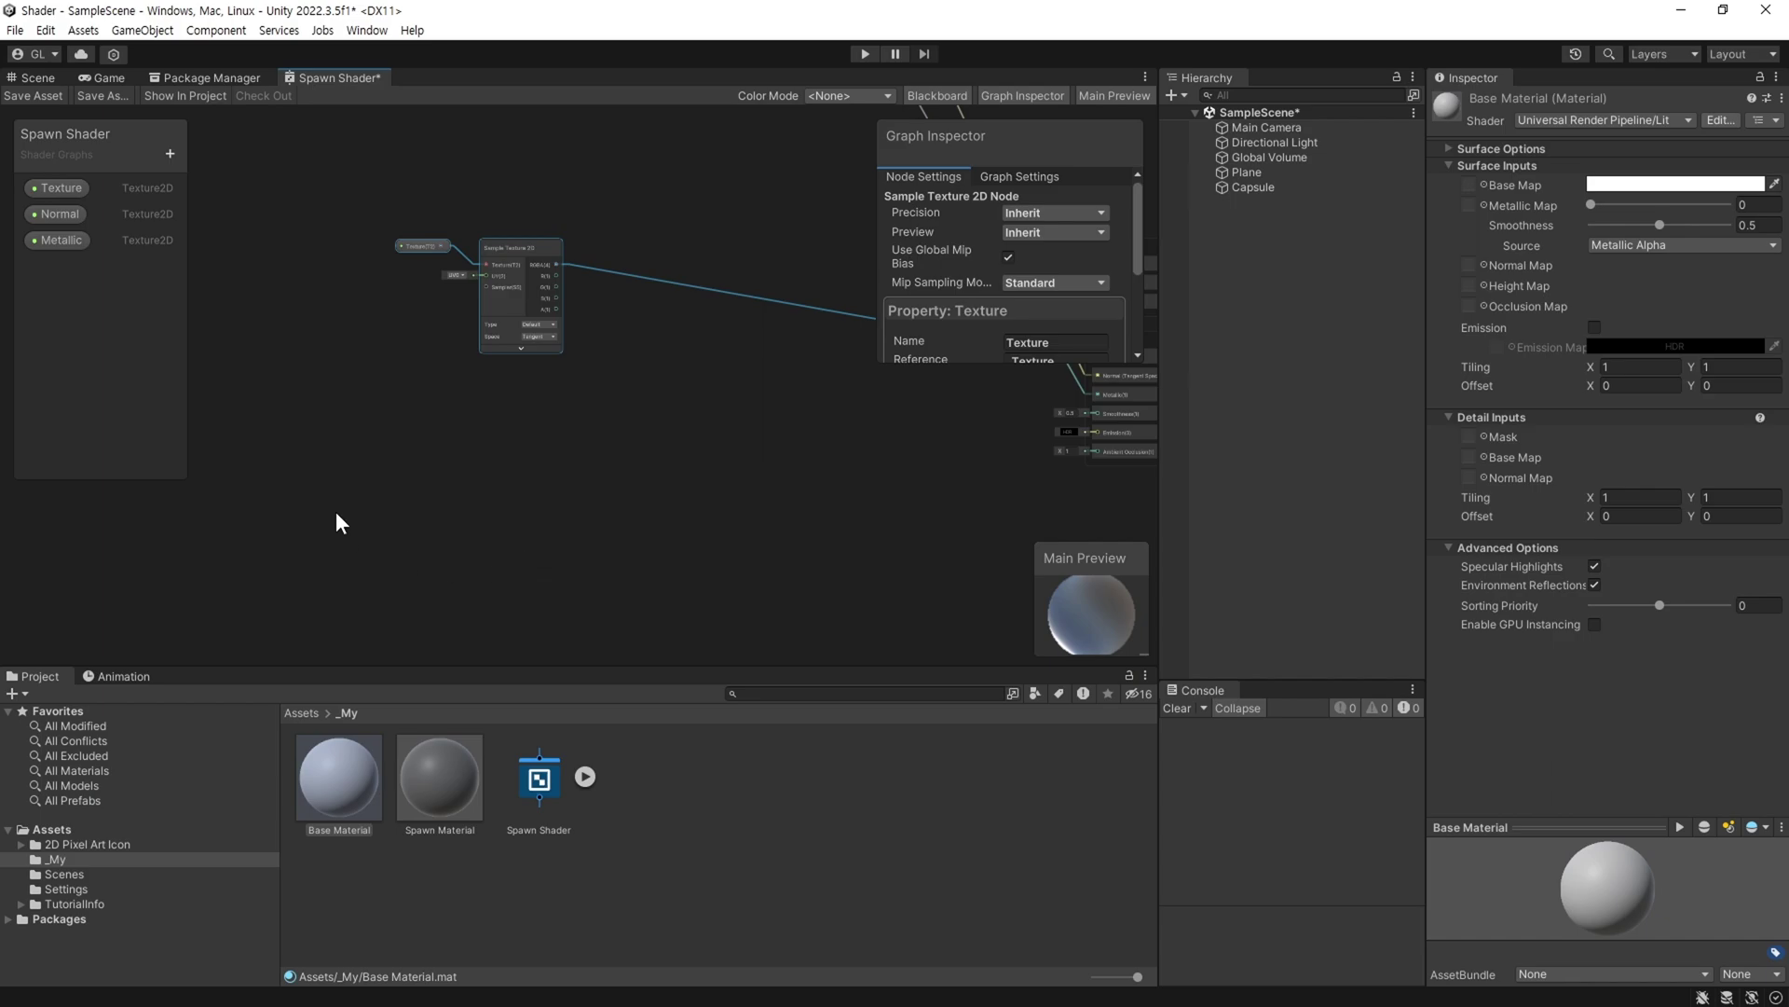
Add a Position node to the Spawn Shader graph.
right_click(401, 480)
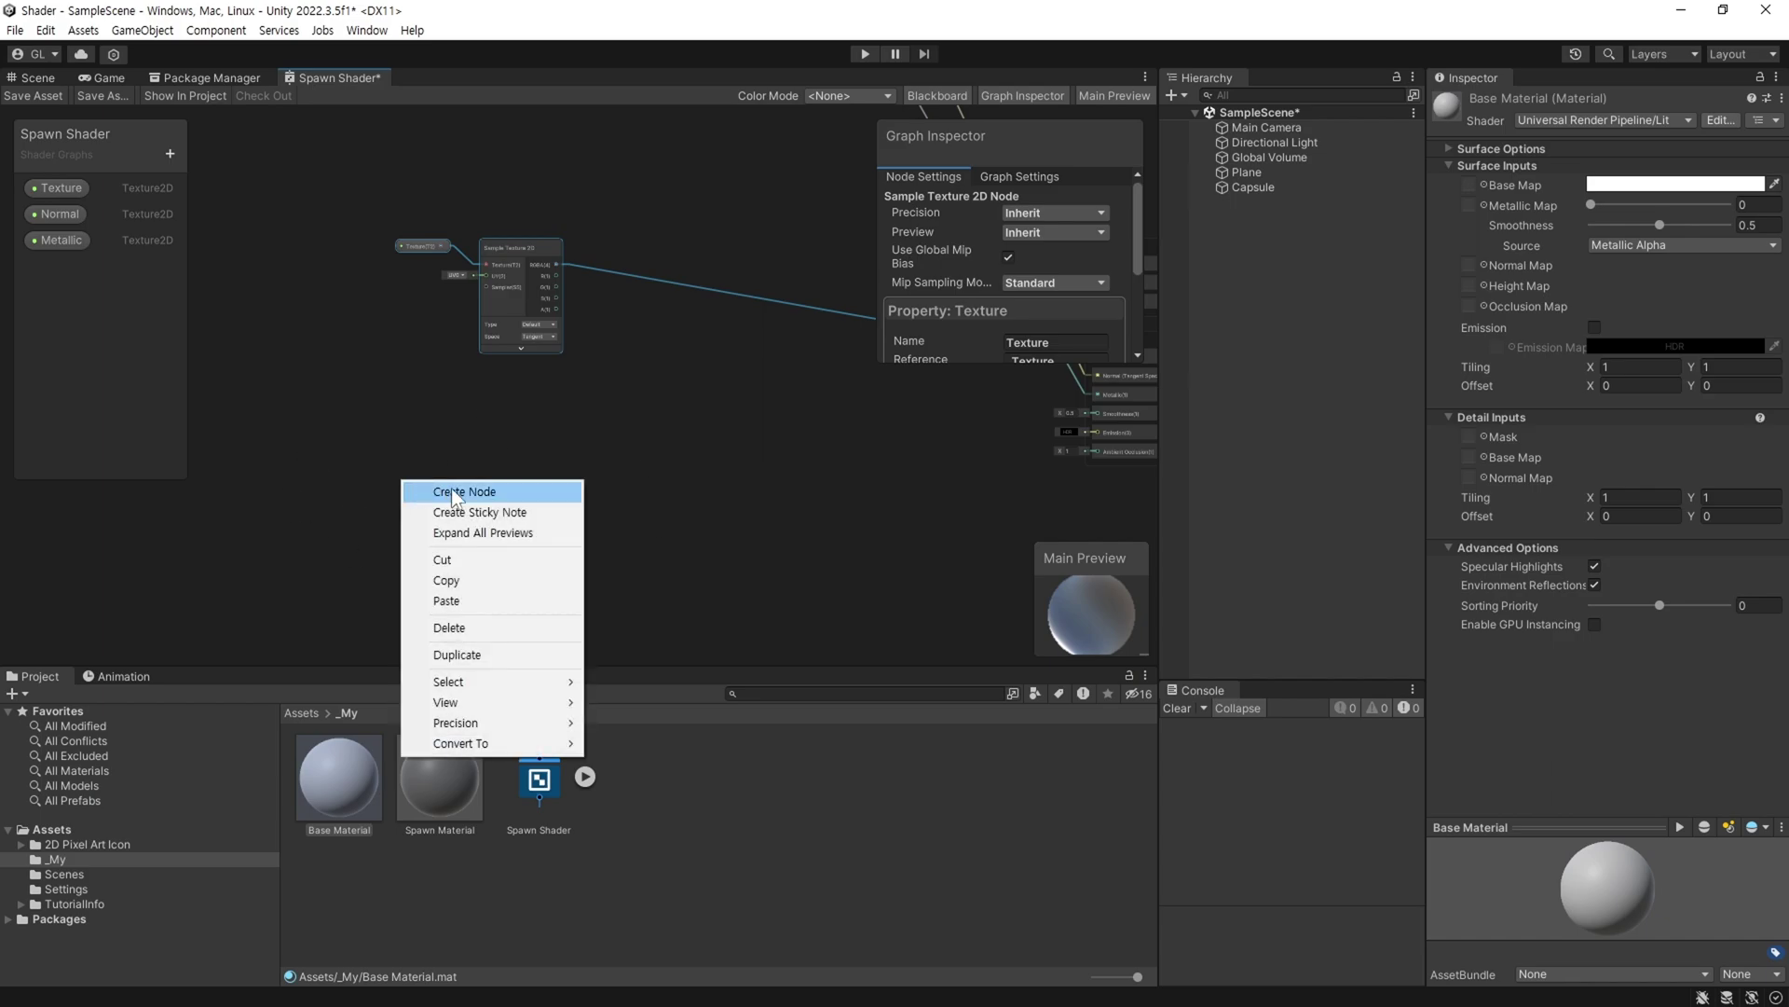
click(539, 499)
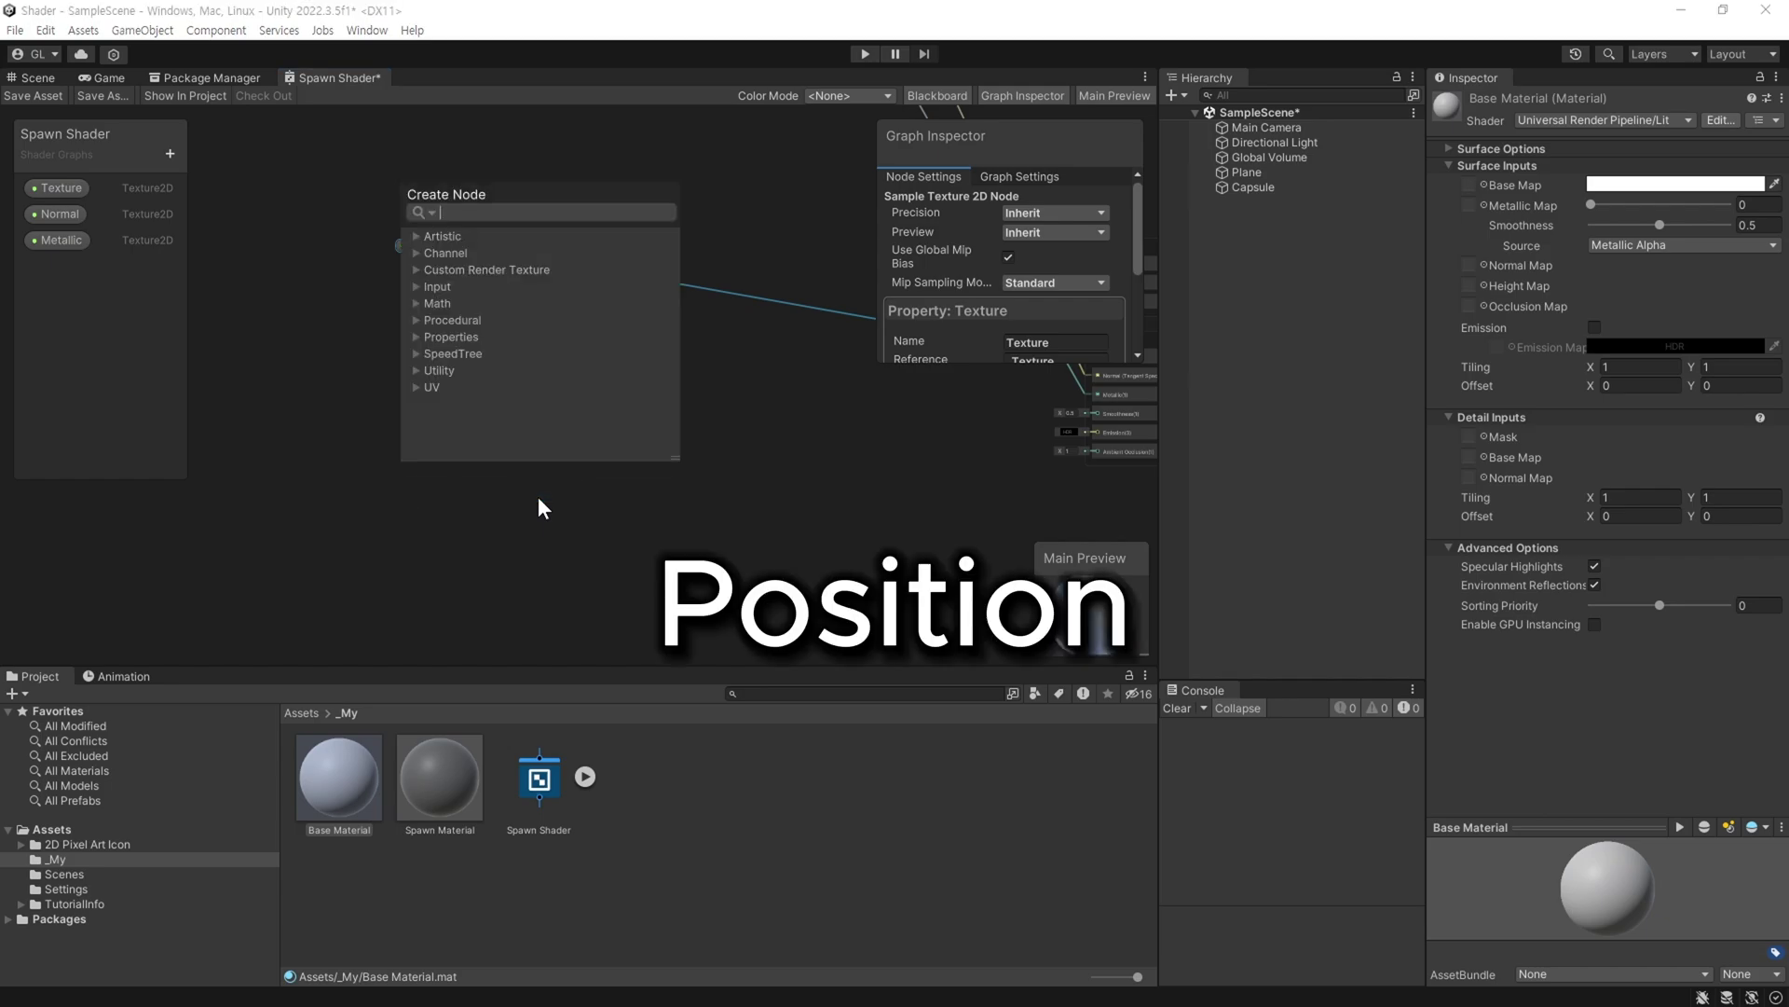
text(posi)
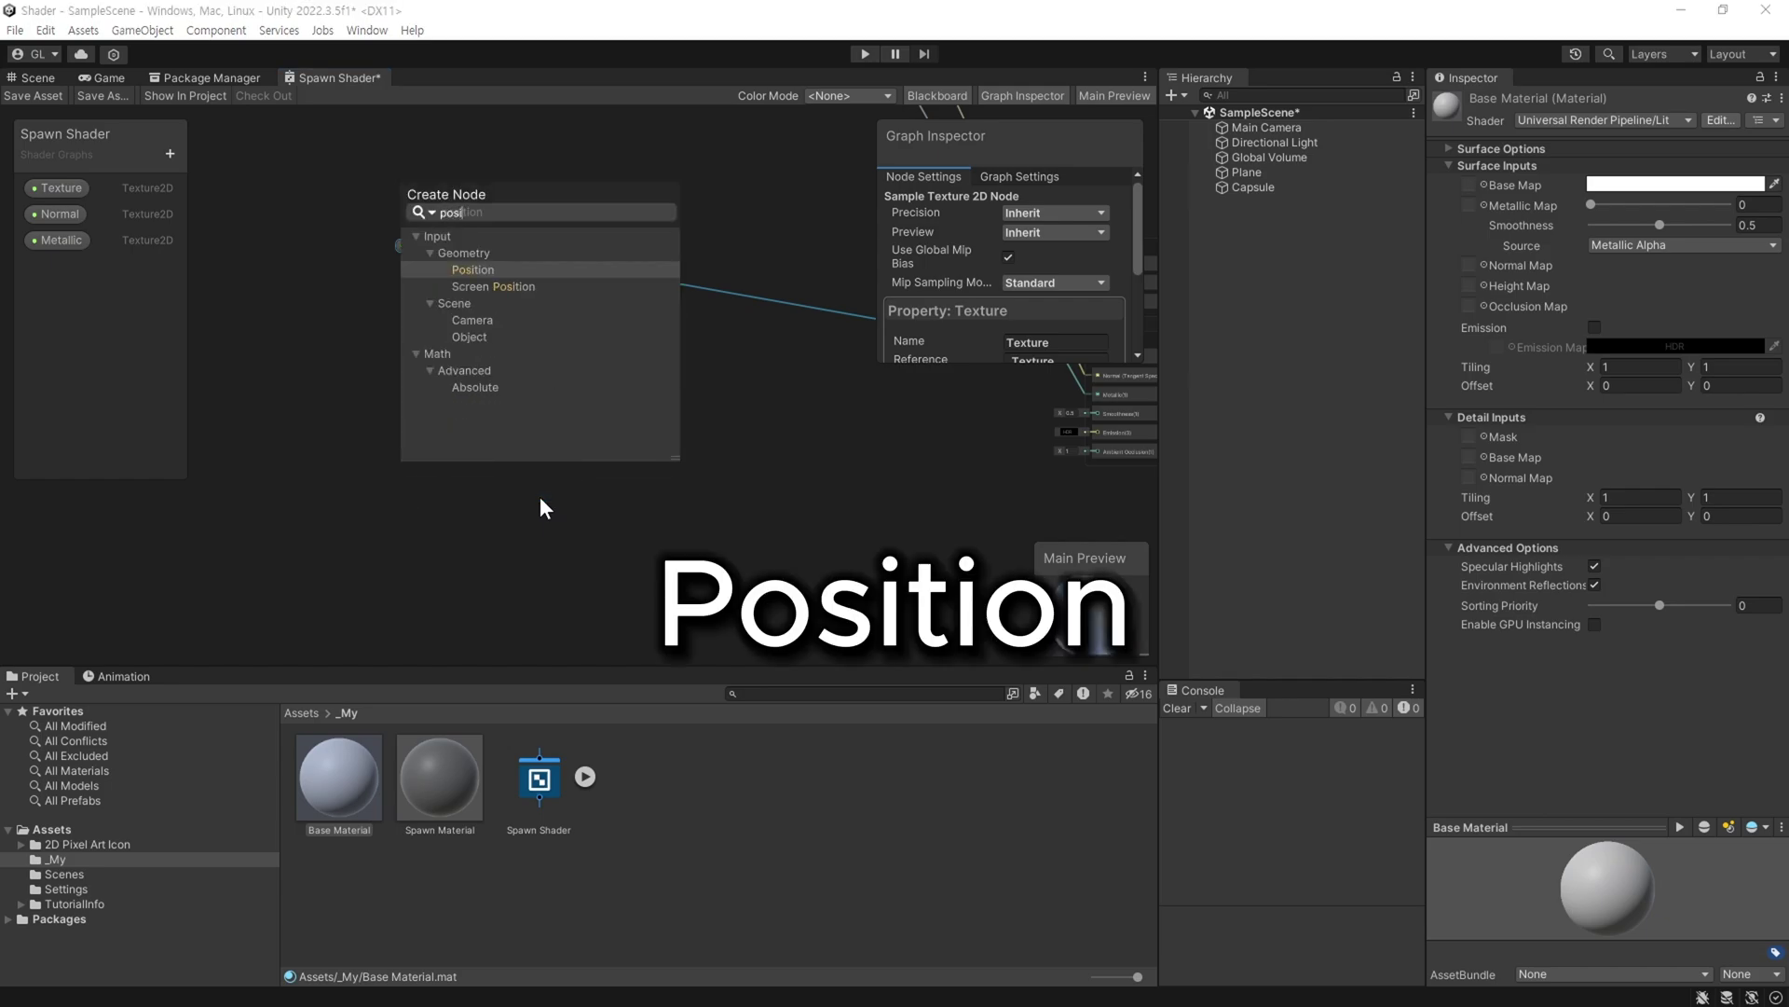
click(489, 272)
scroll(478, 569, up, 2)
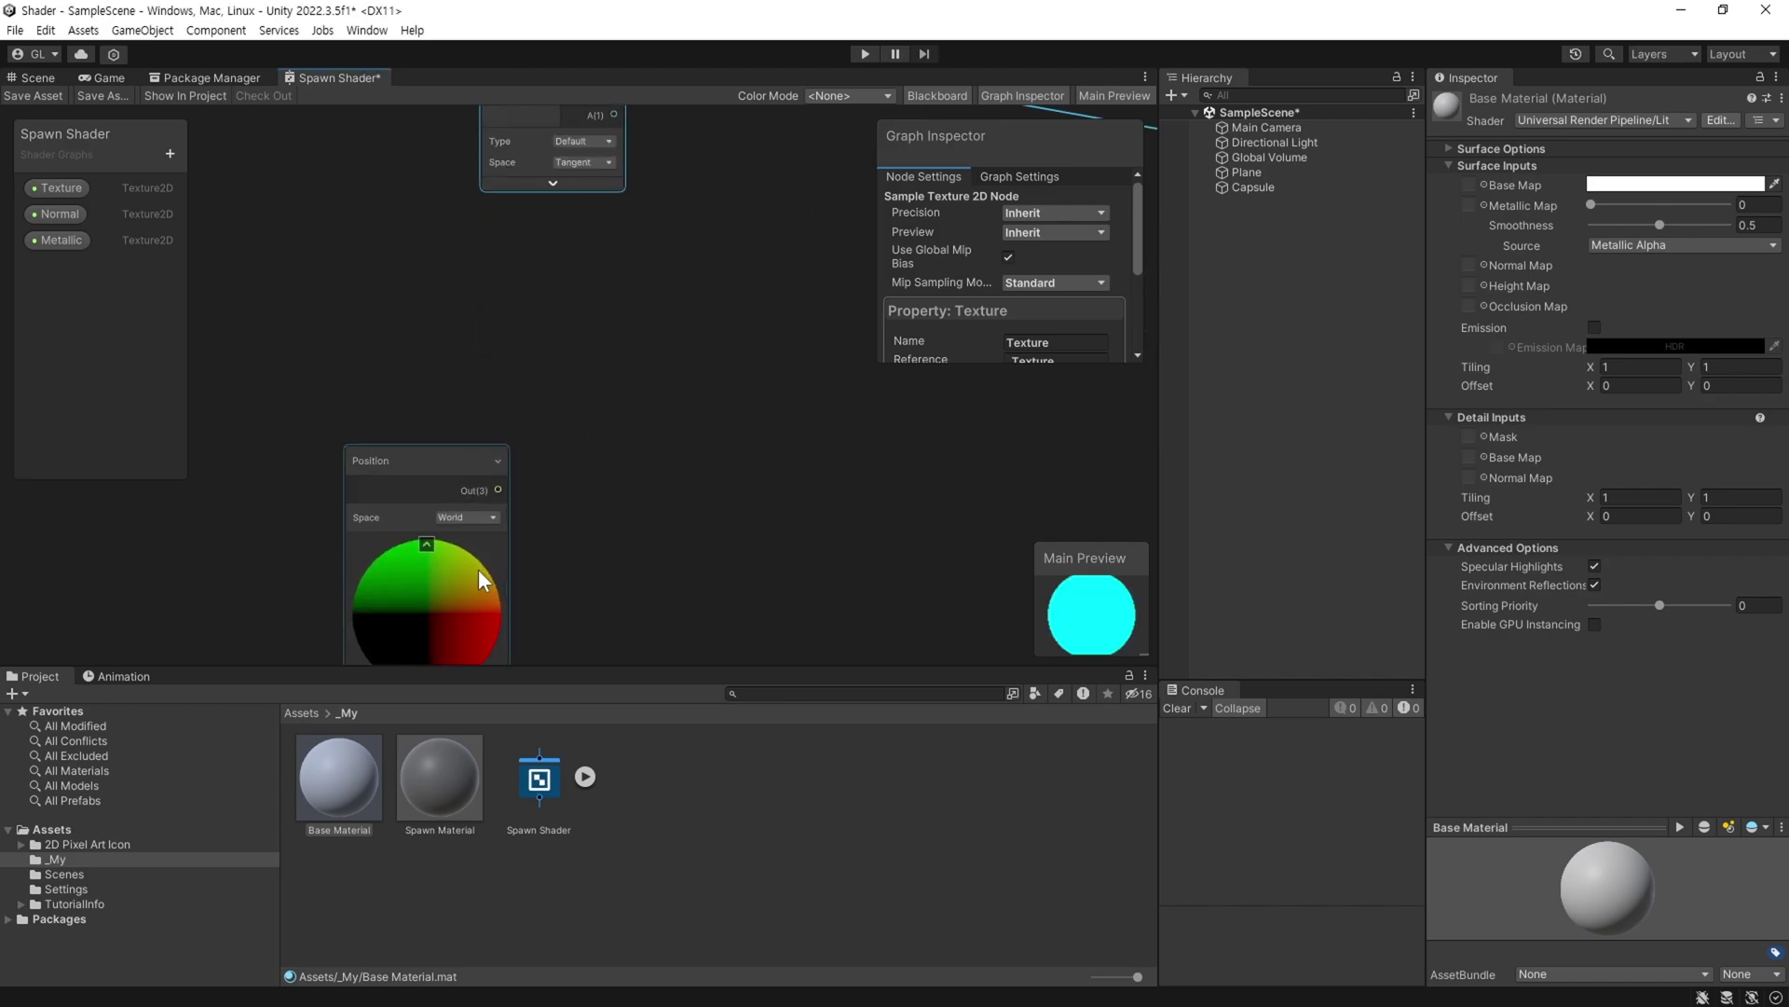
scroll(550, 505, up, 2)
scroll(559, 476, down, 2)
scroll(591, 429, down, 1)
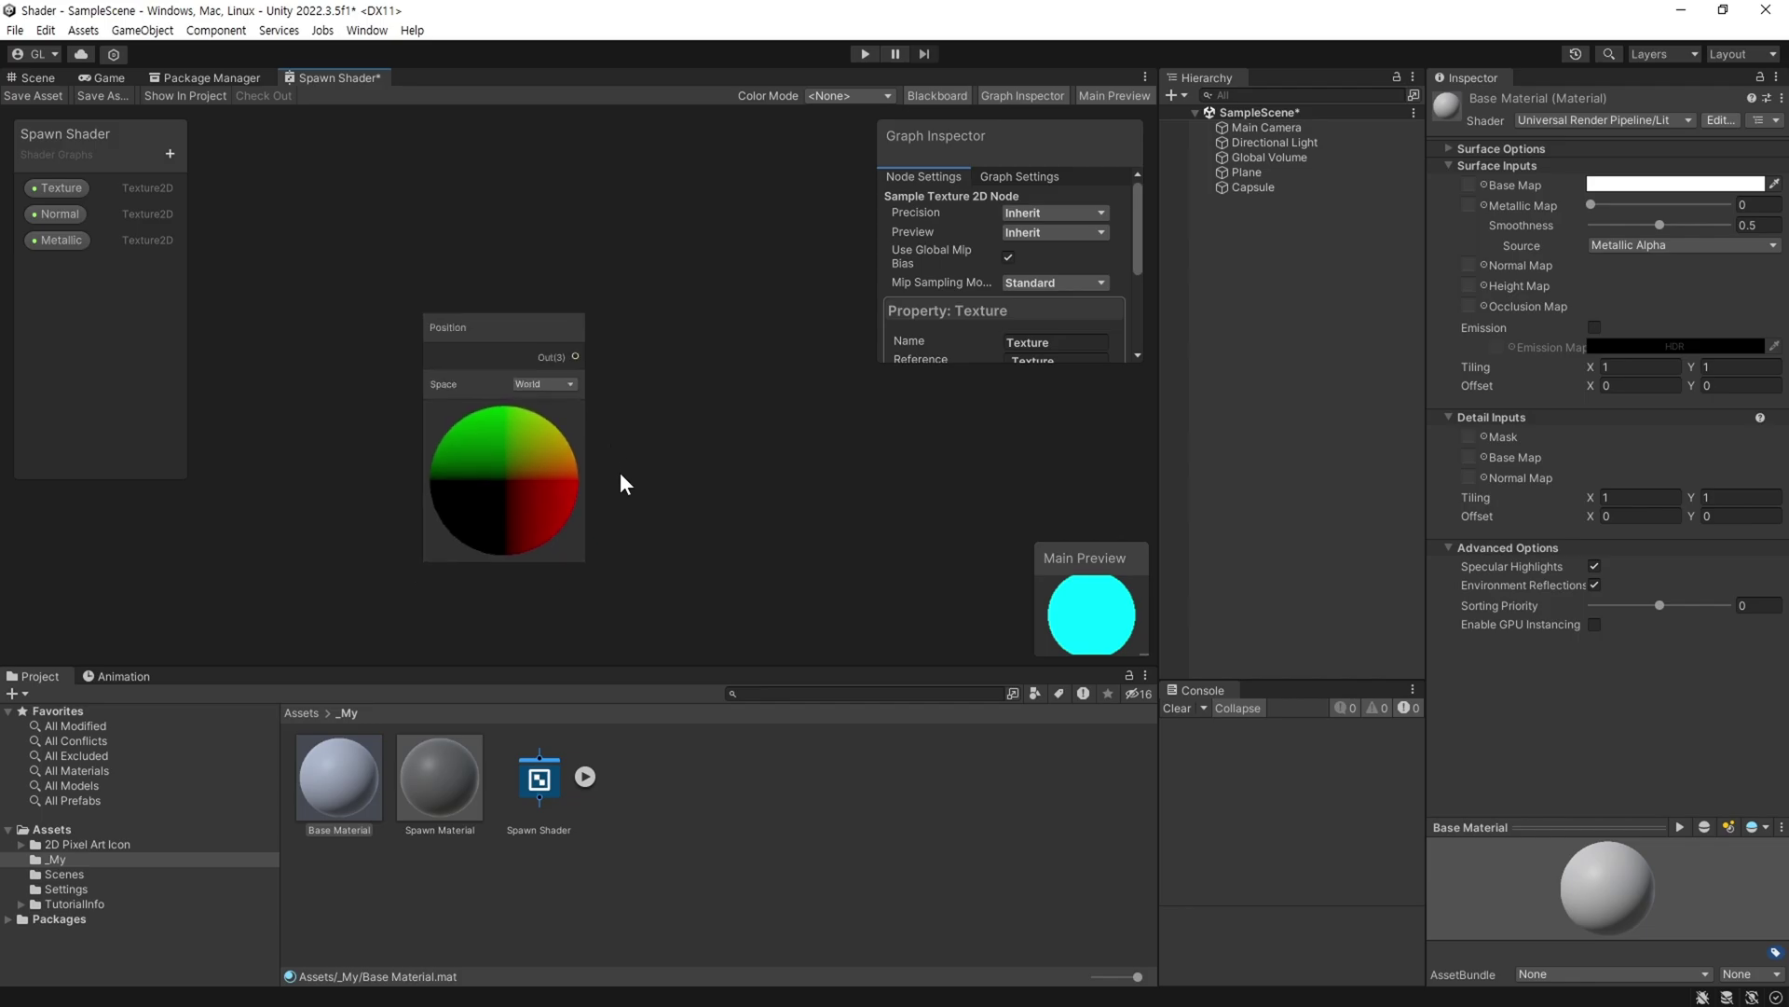
click(523, 449)
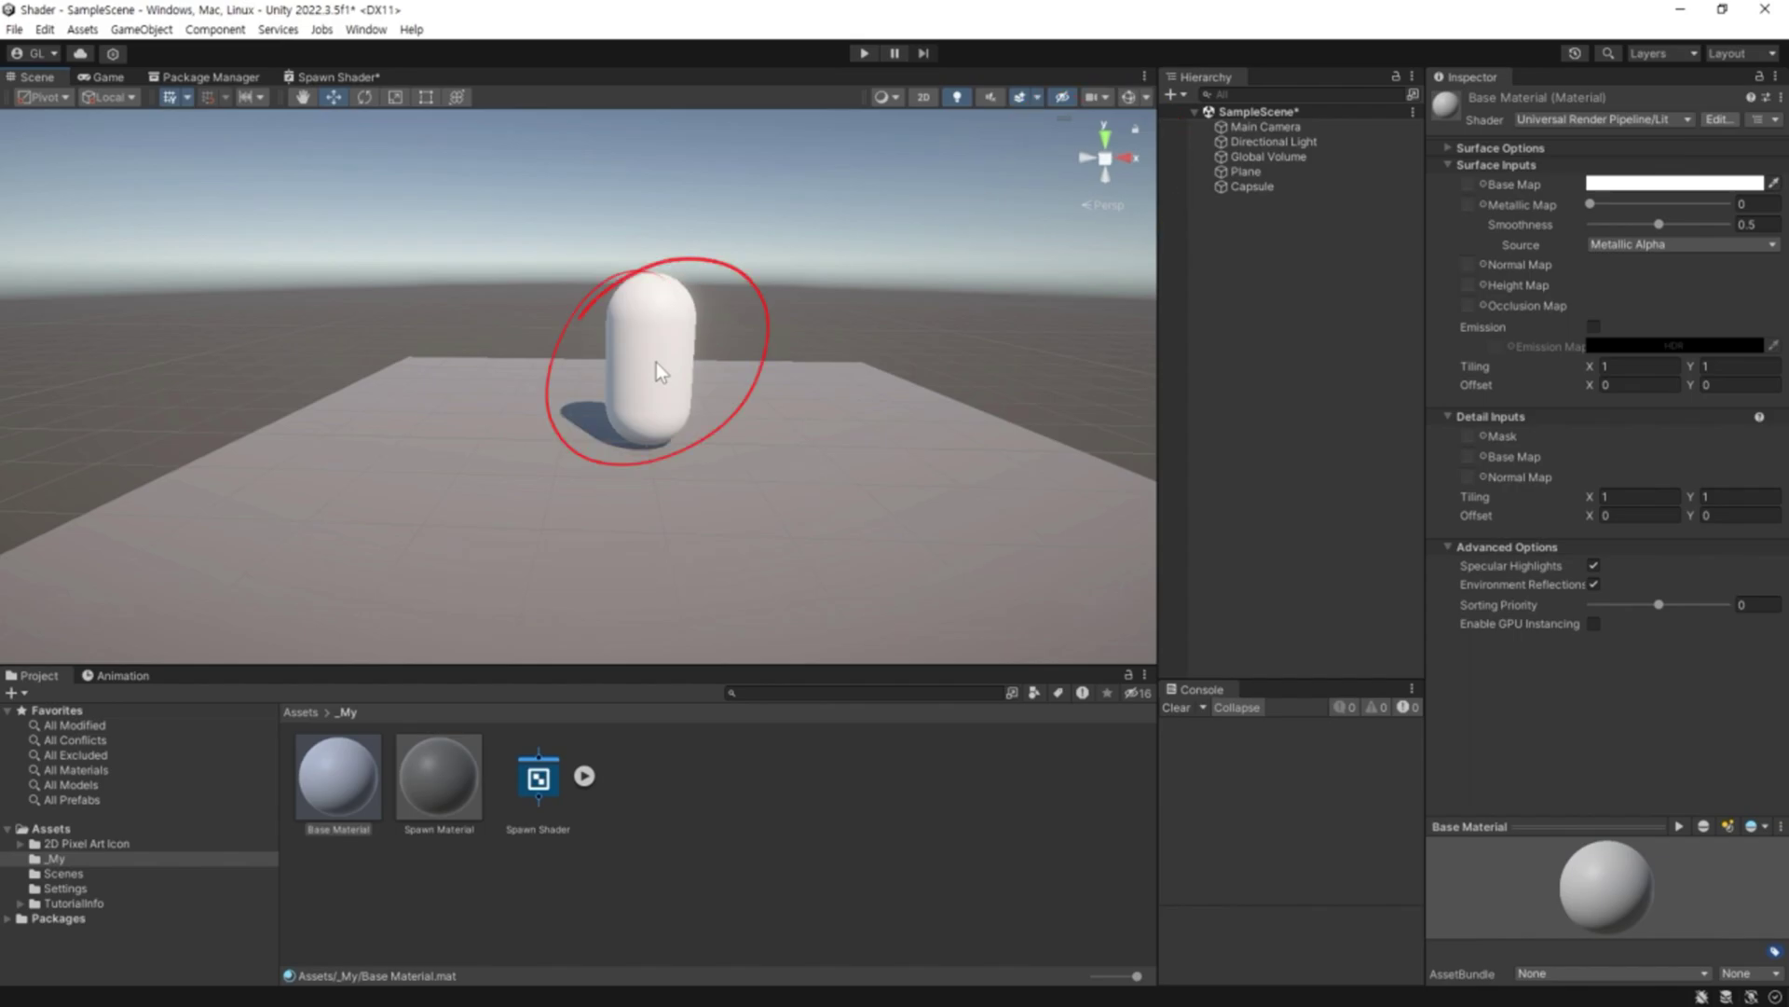
Switch the Position node's space from World to Object and drag a wire from Out(3).
click(656, 361)
click(317, 78)
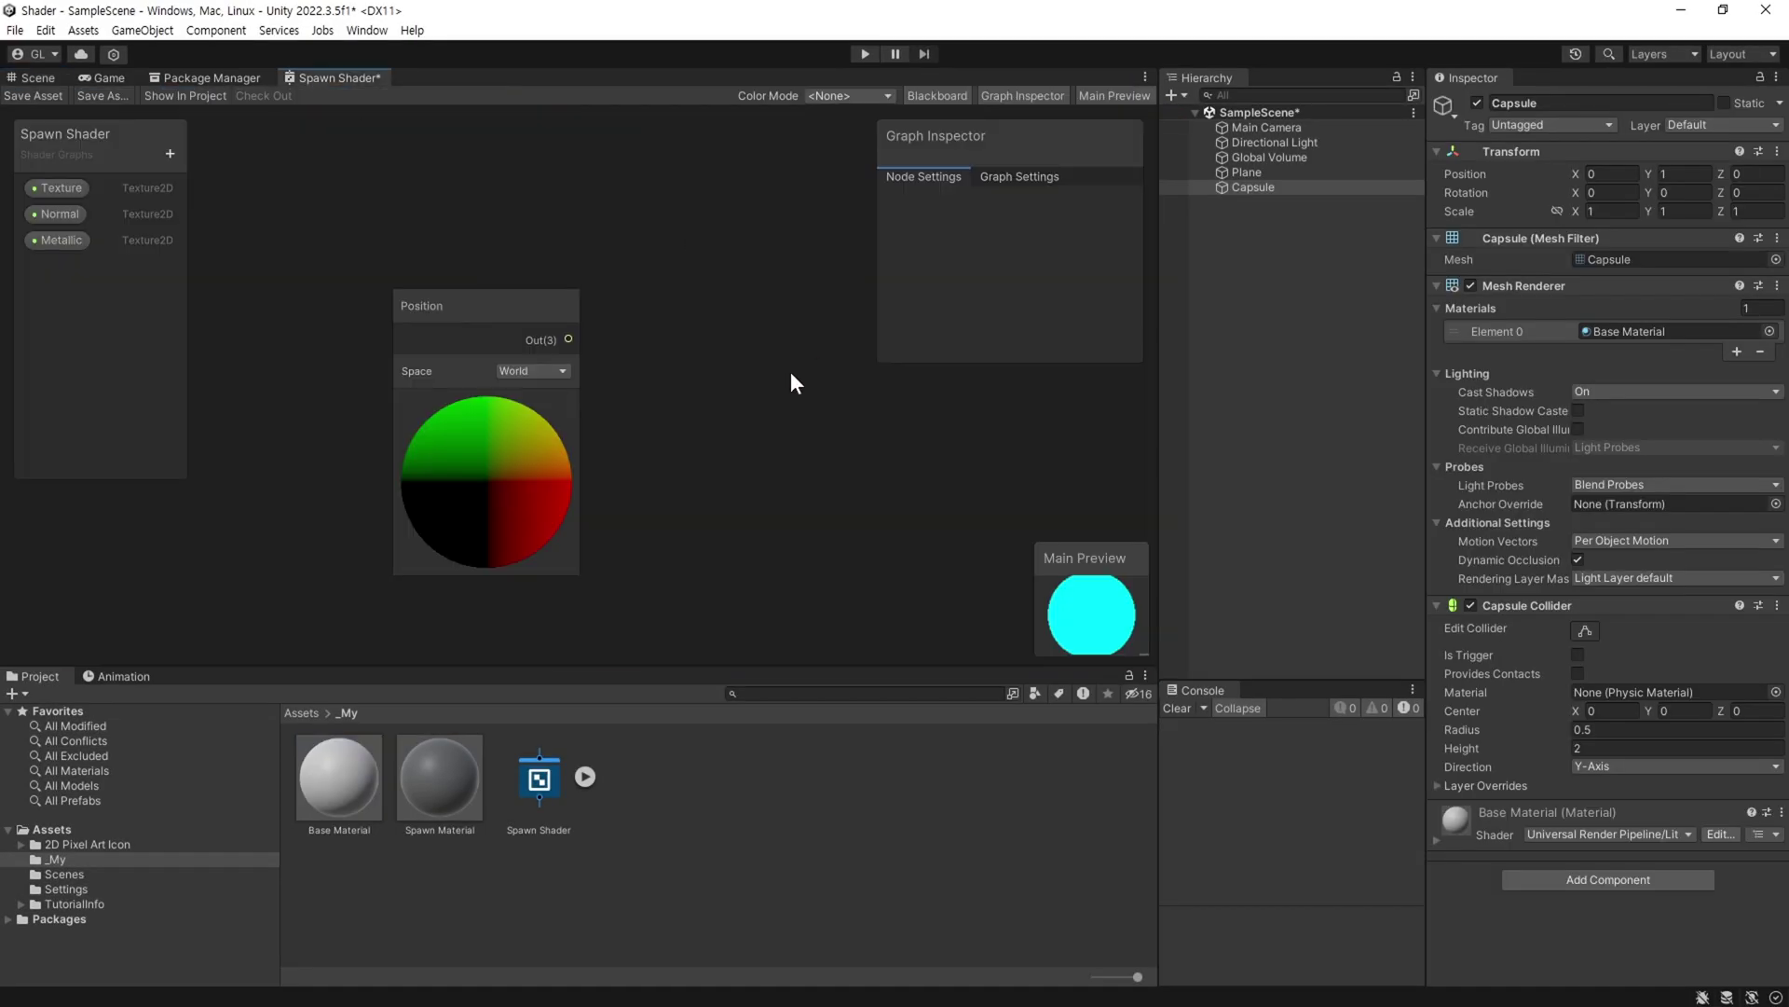
click(536, 371)
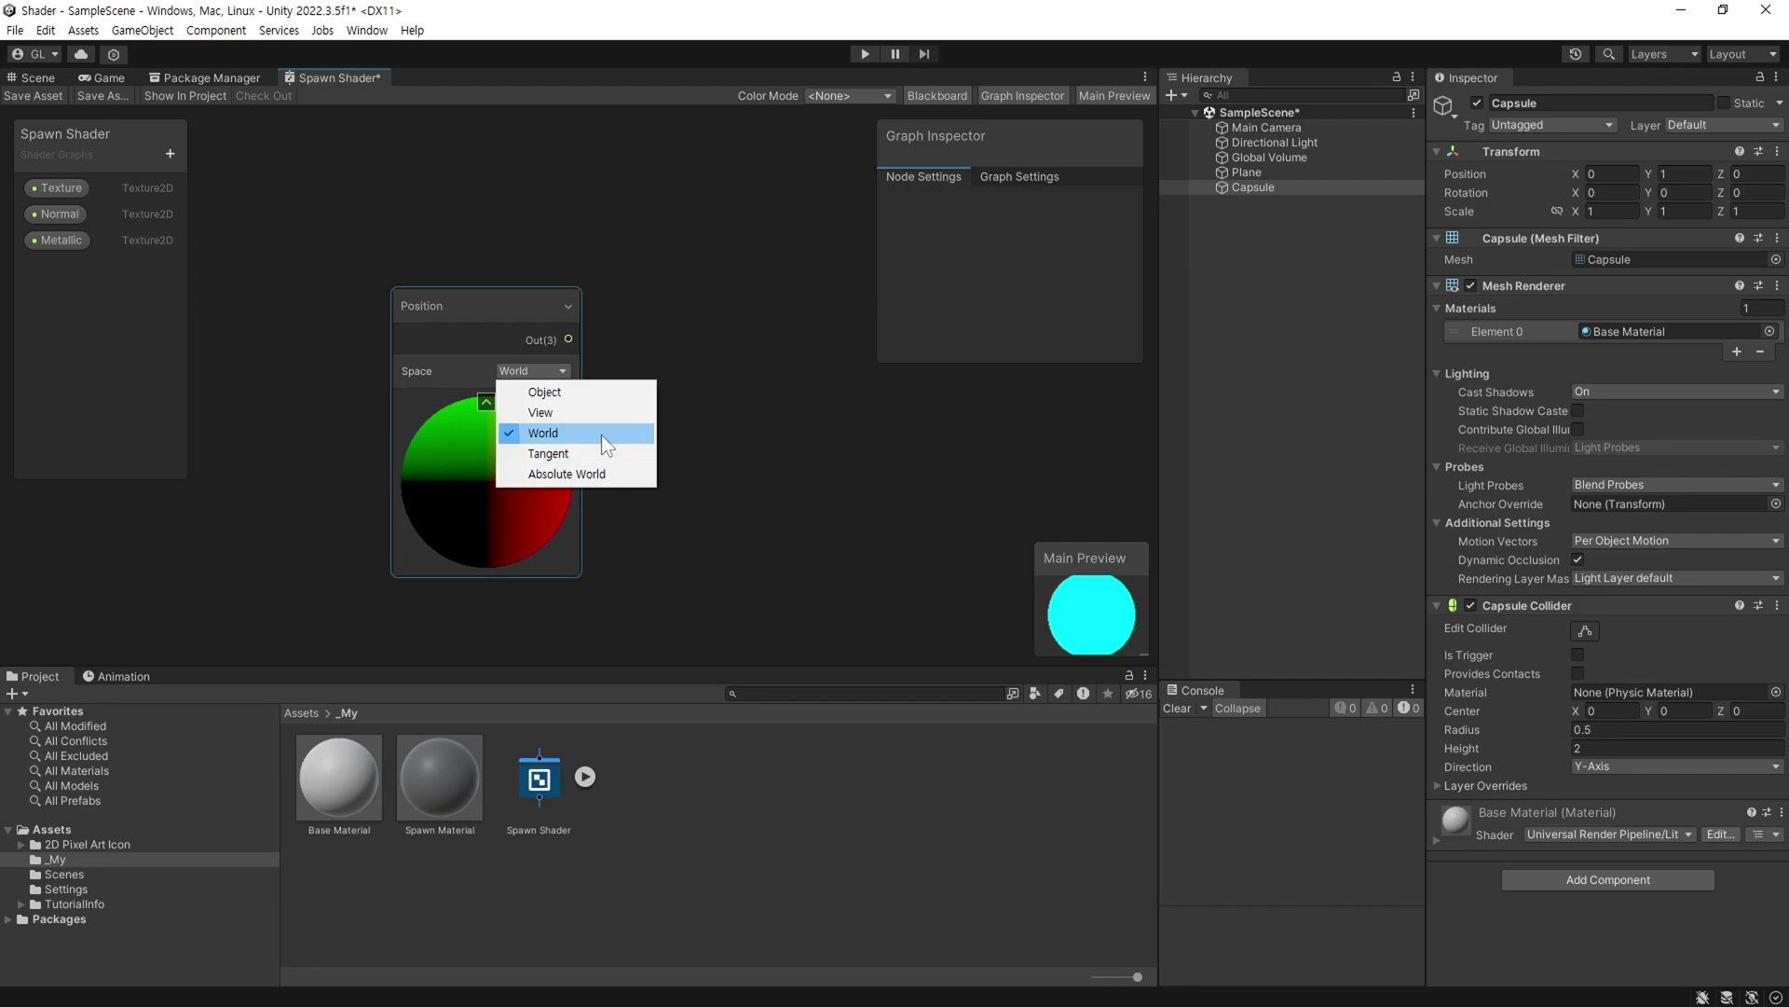
click(596, 392)
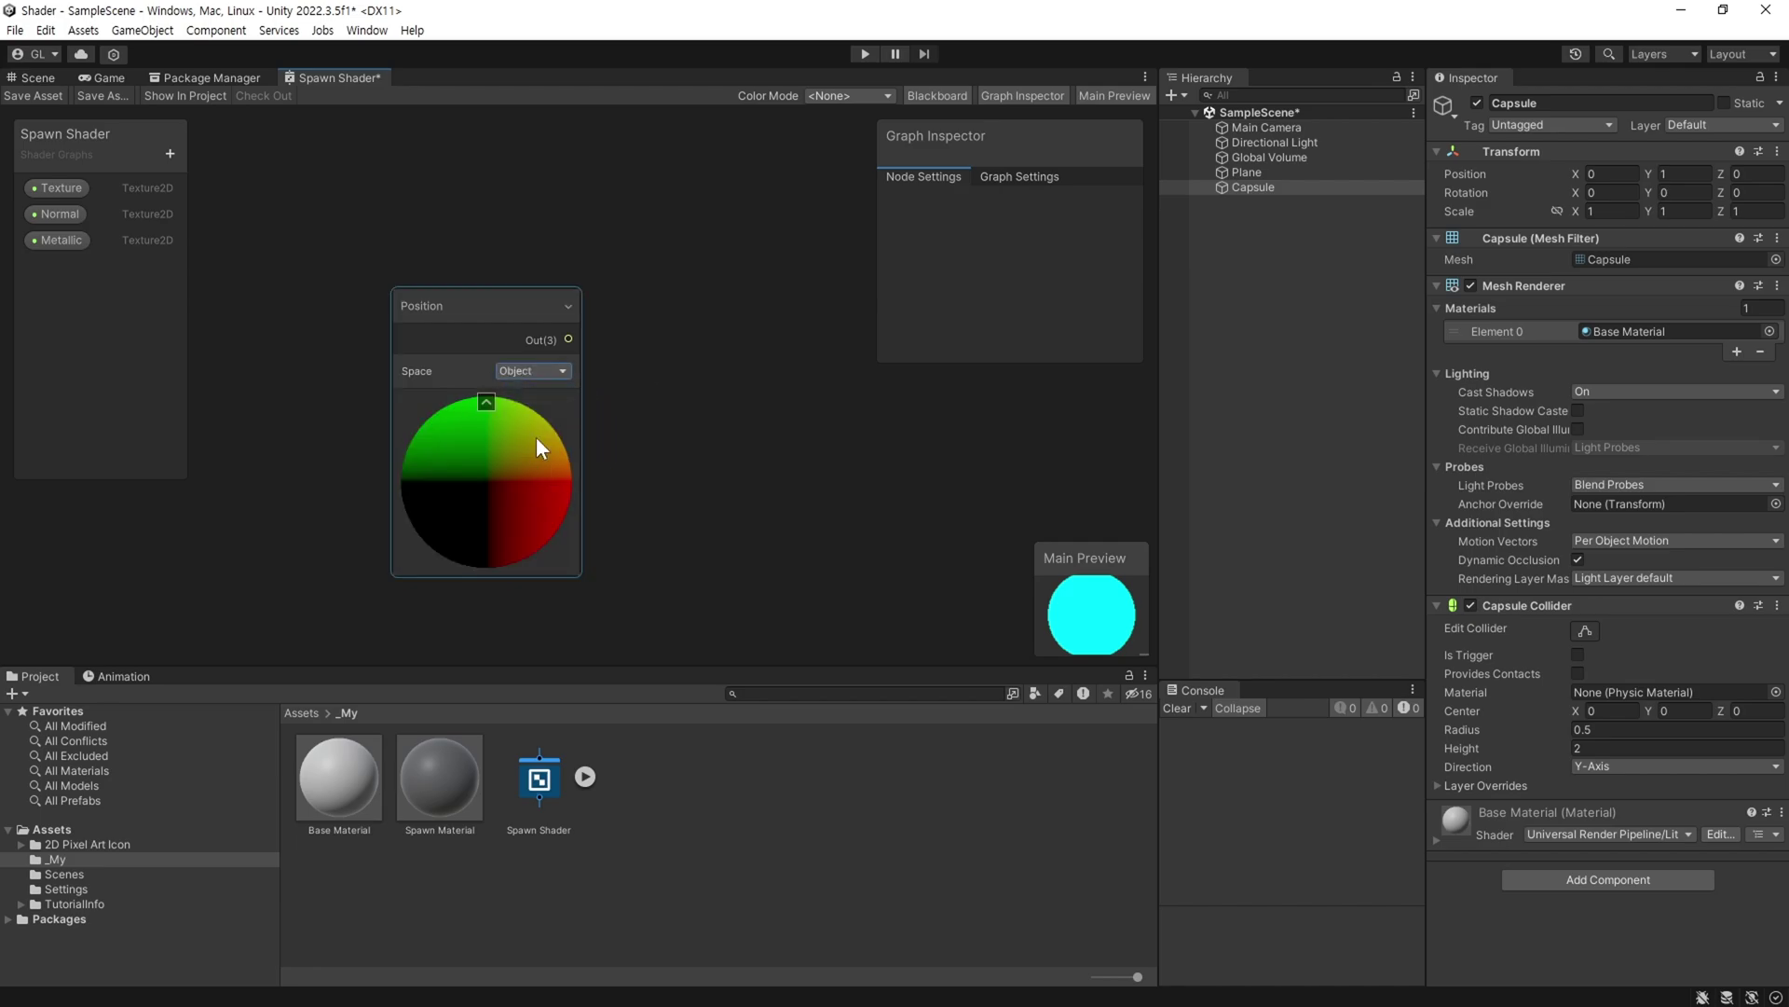
mouse_move(481, 310)
mouse_down()
mouse_move(305, 343)
mouse_move(559, 382)
mouse_up()
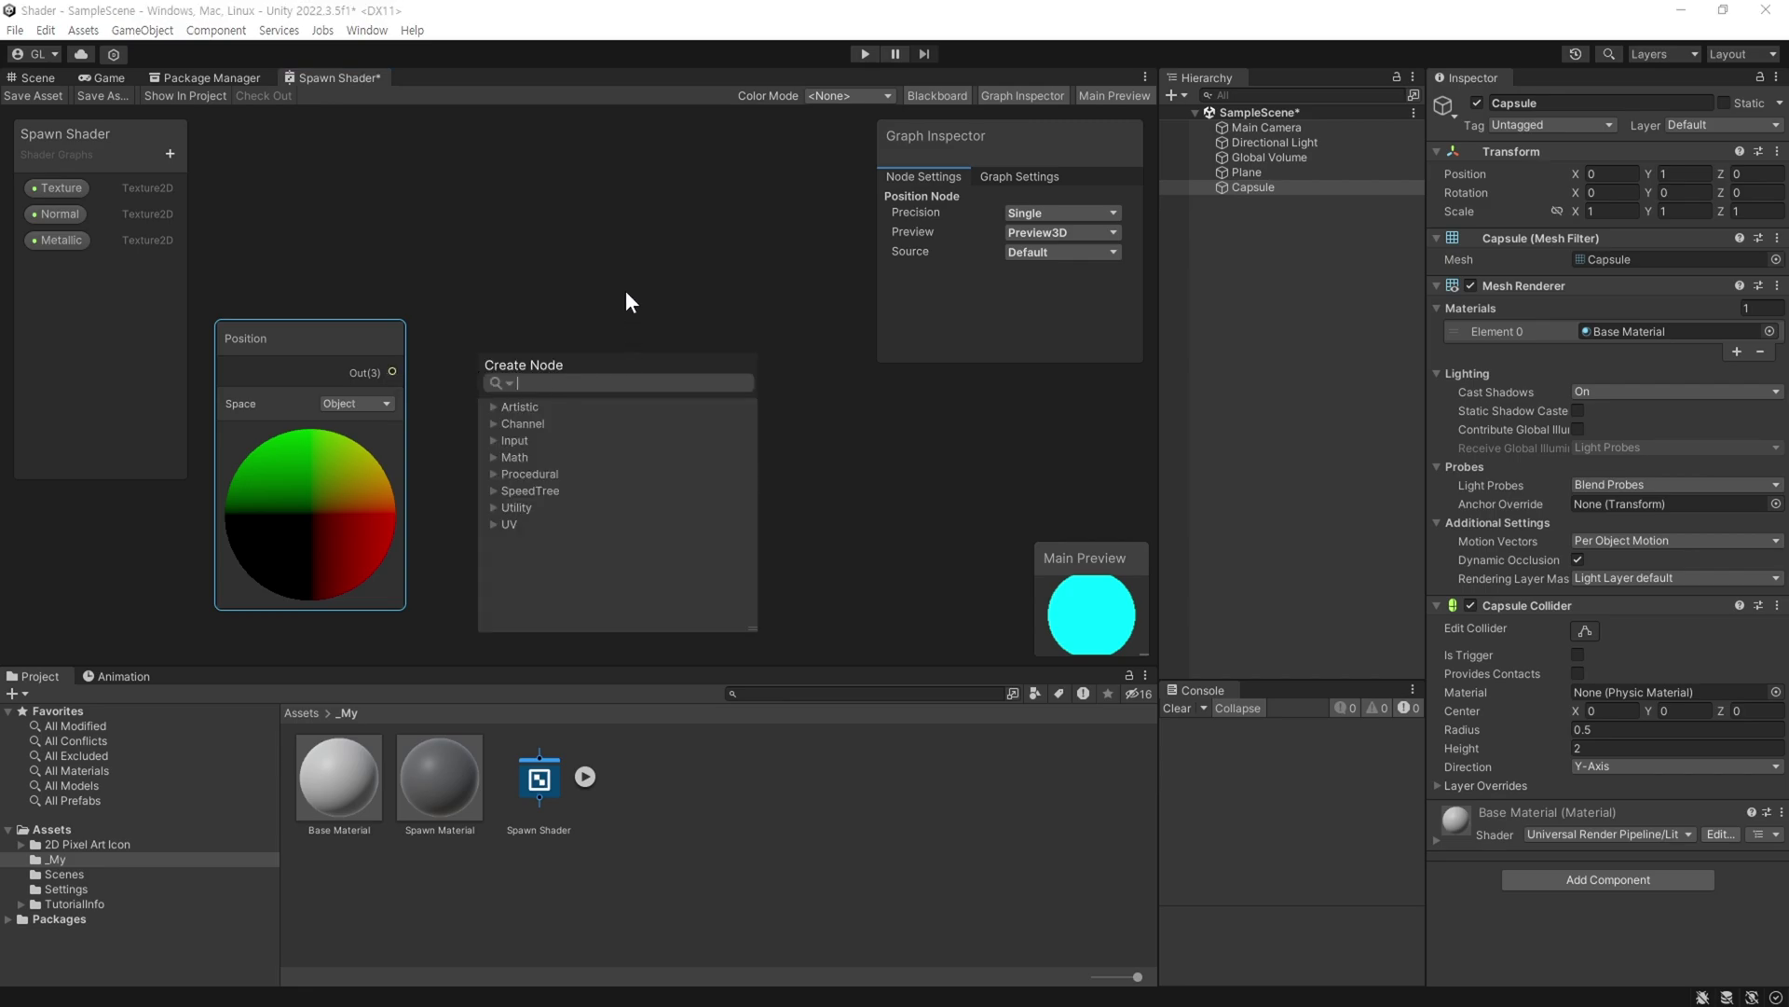
Create a Split node fed by Position Out(3), then drag a wire from its G(1) channel.
text(split)
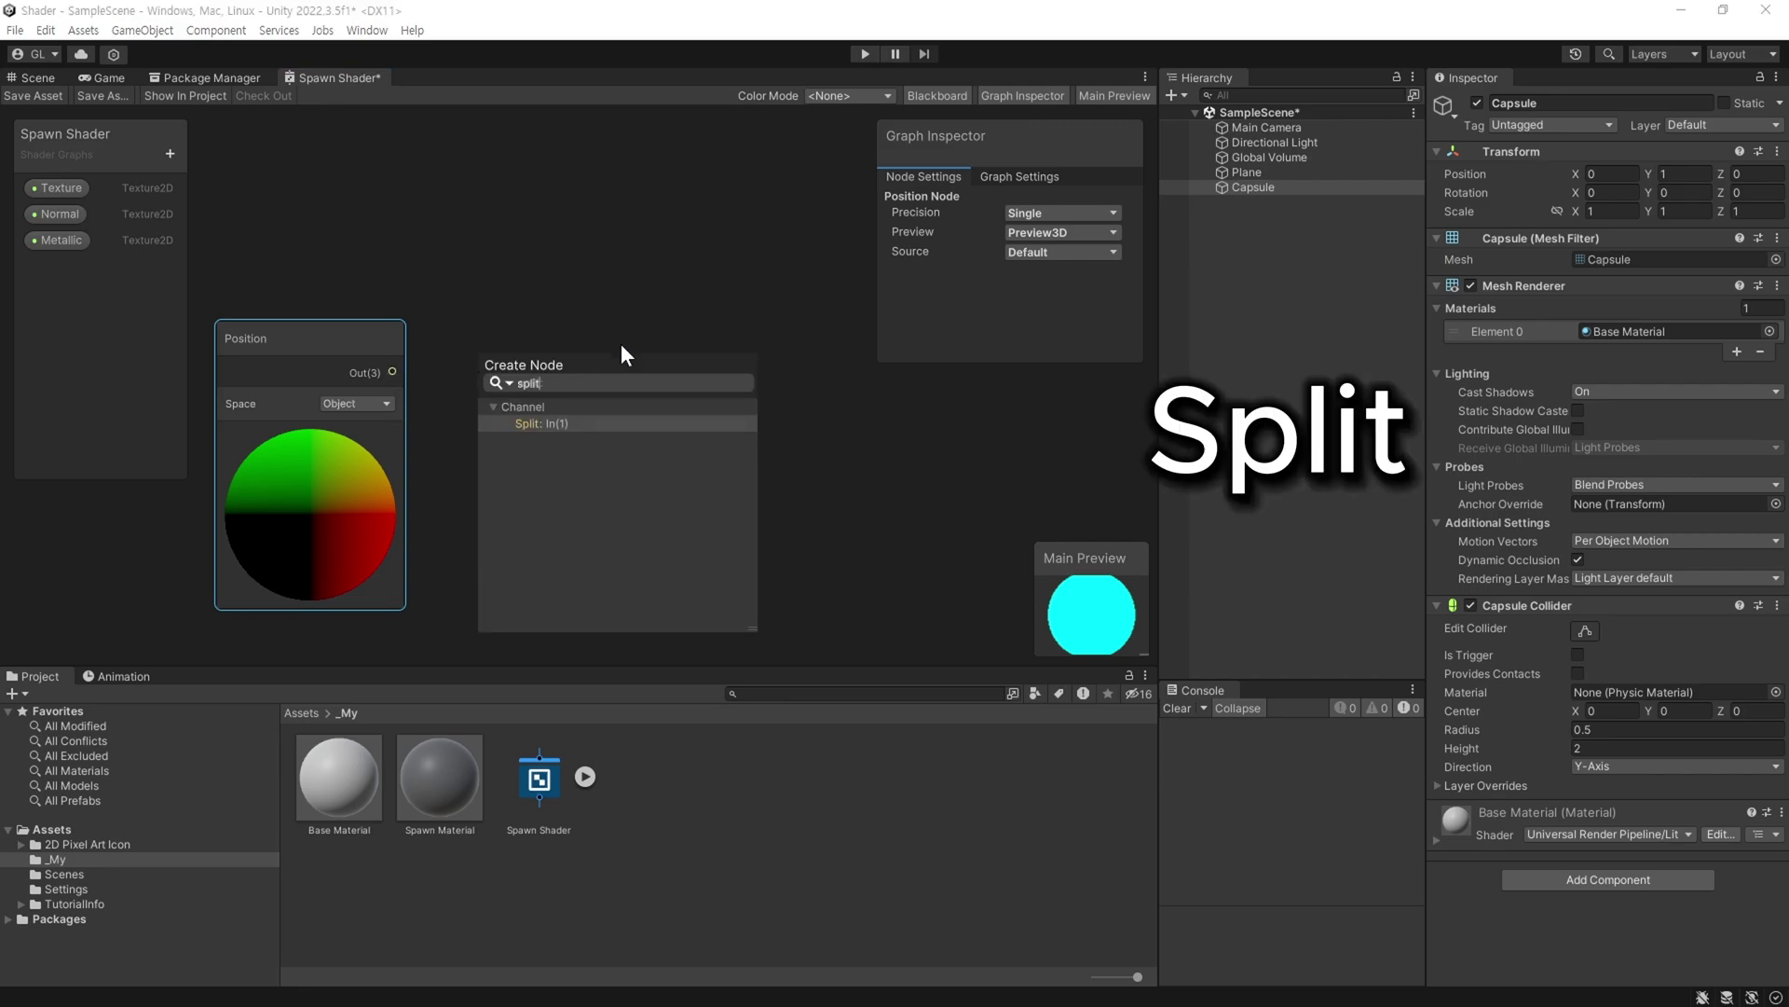
click(579, 422)
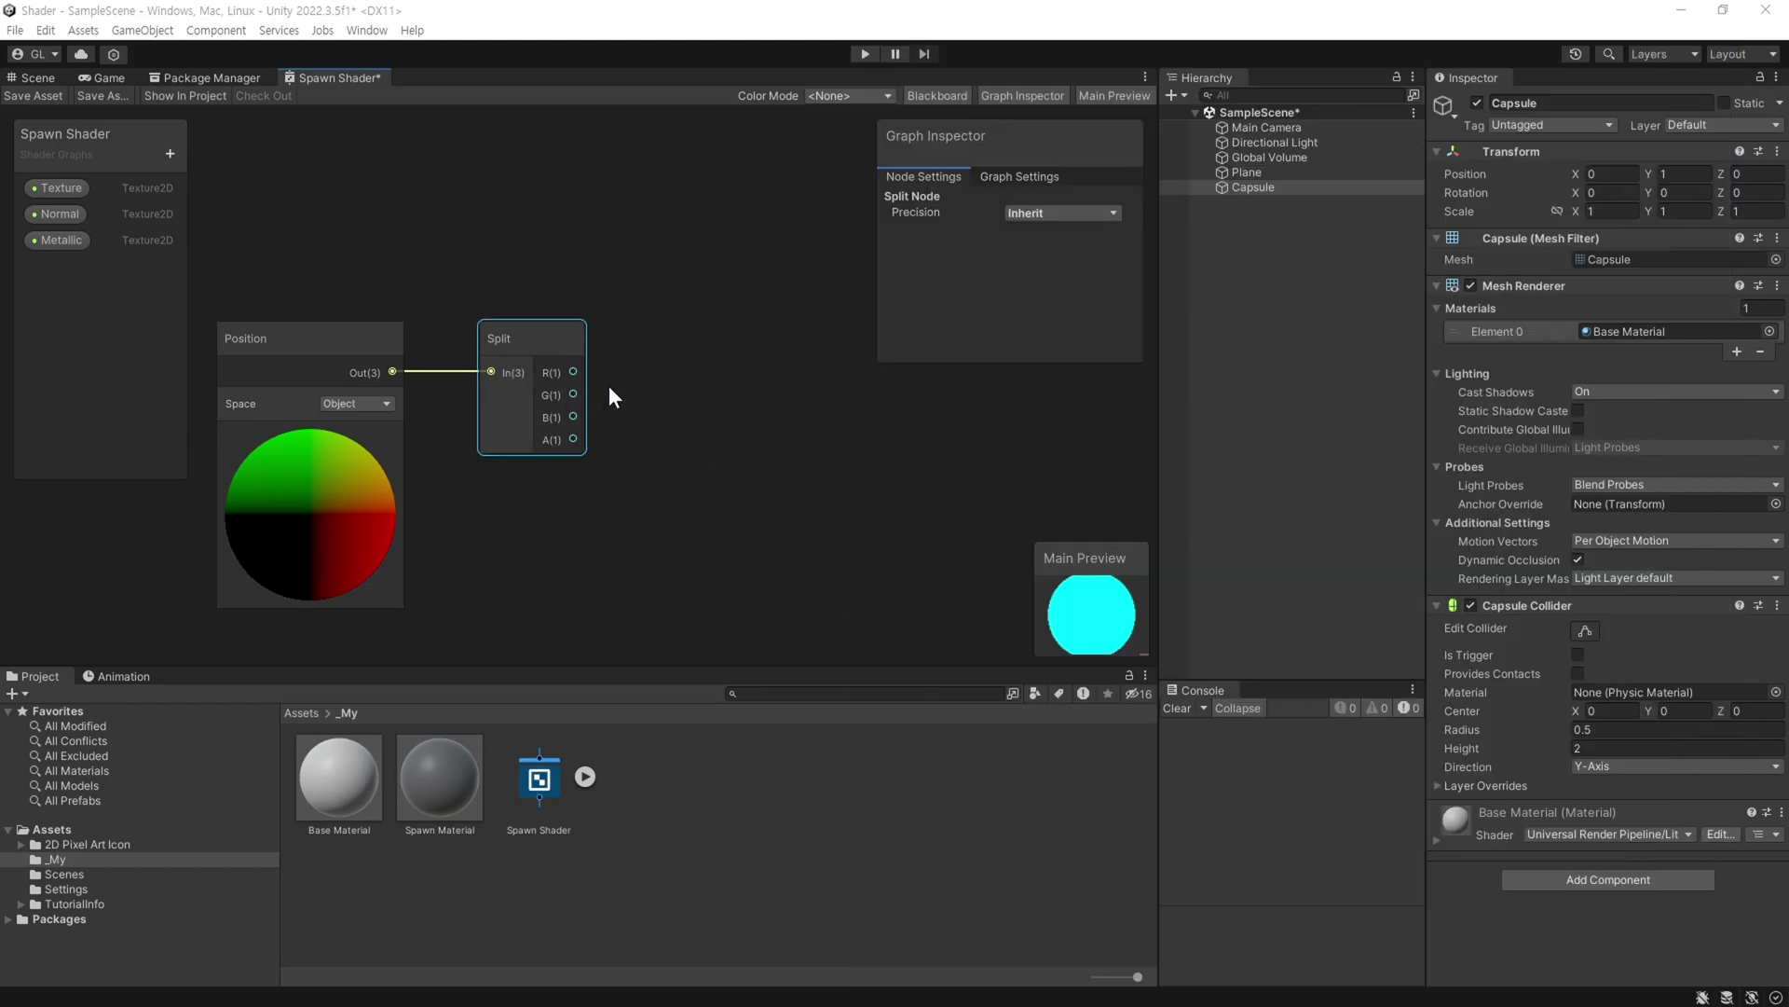
scroll(691, 539, down, 2)
middle_drag(692, 540, 551, 412)
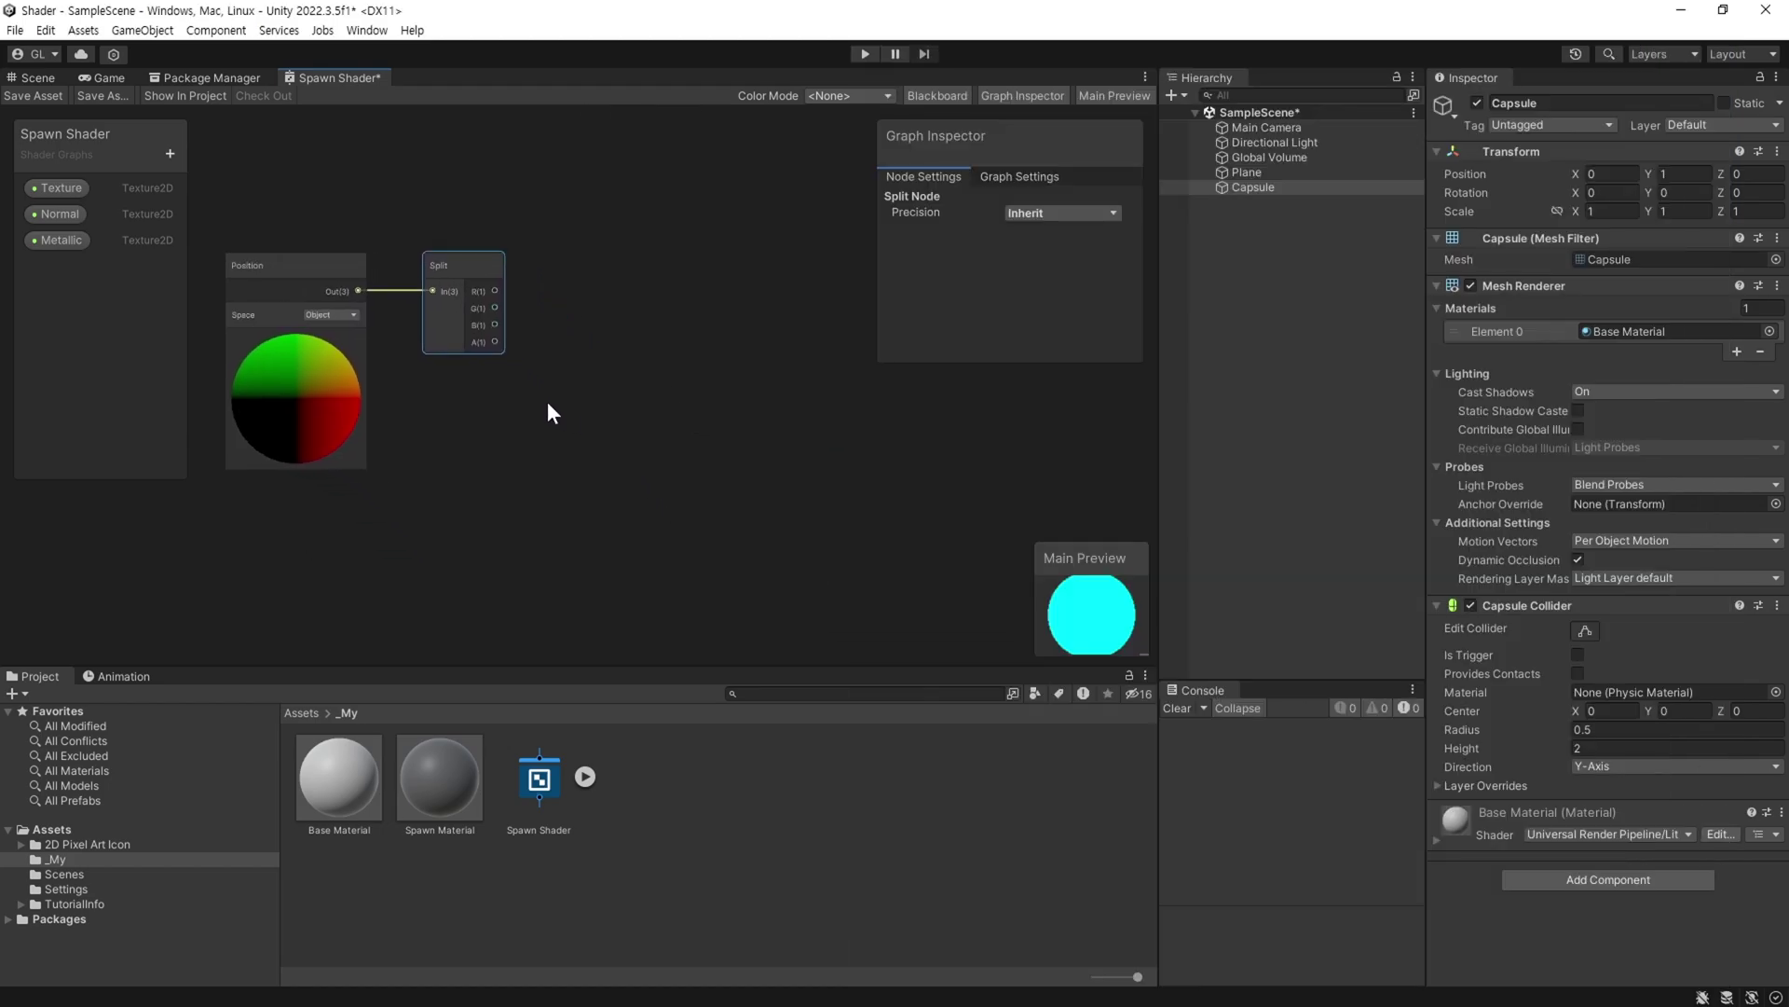
scroll(562, 410, up, 1)
drag(381, 282, 540, 285)
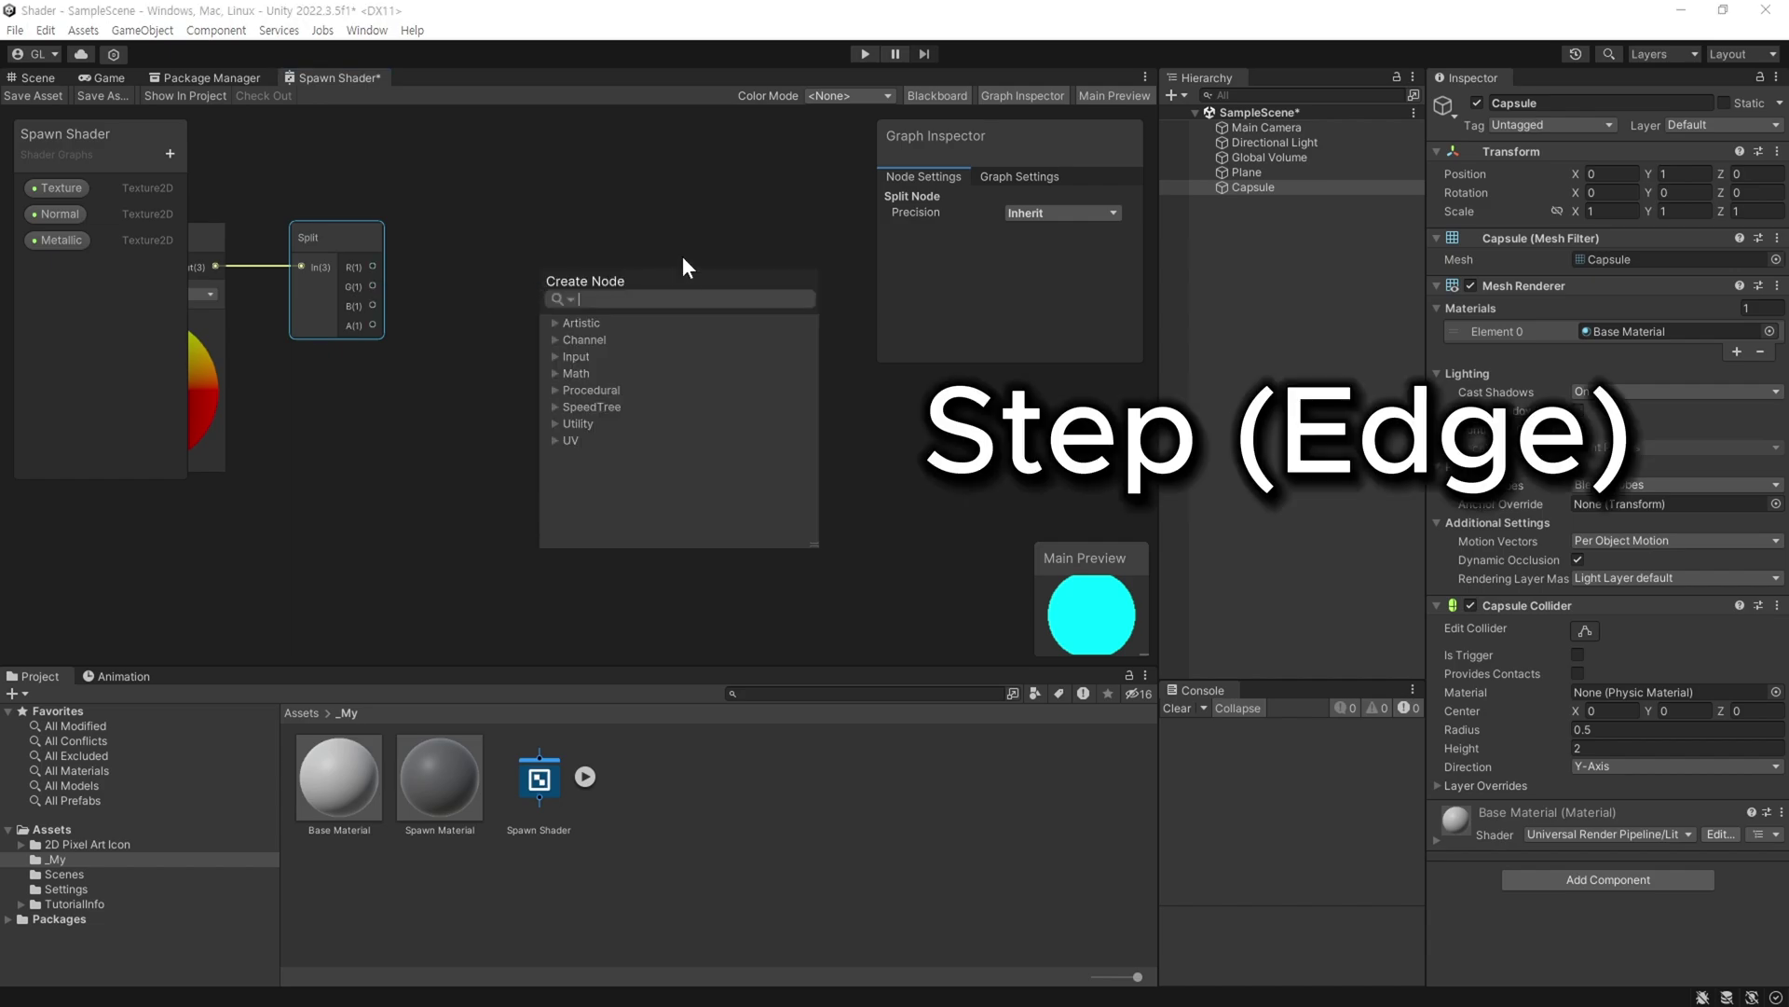
Add a Step node with Split's G channel driving its Edge input.
text(step)
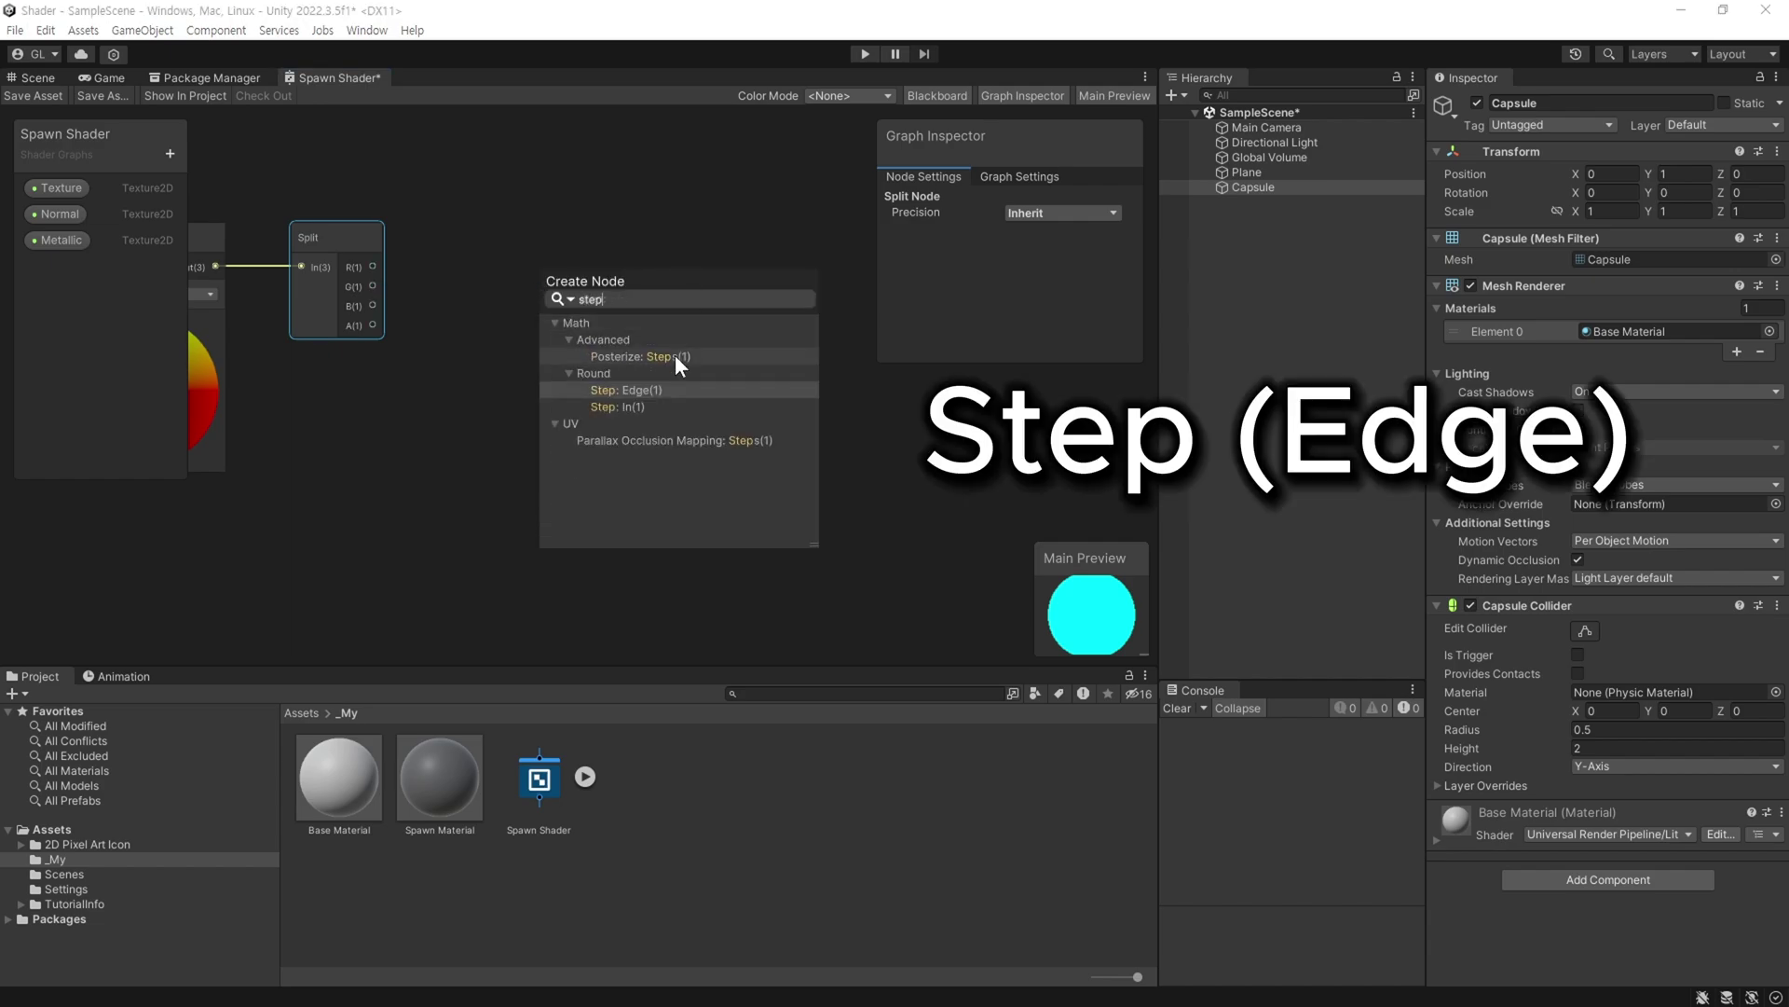
click(668, 390)
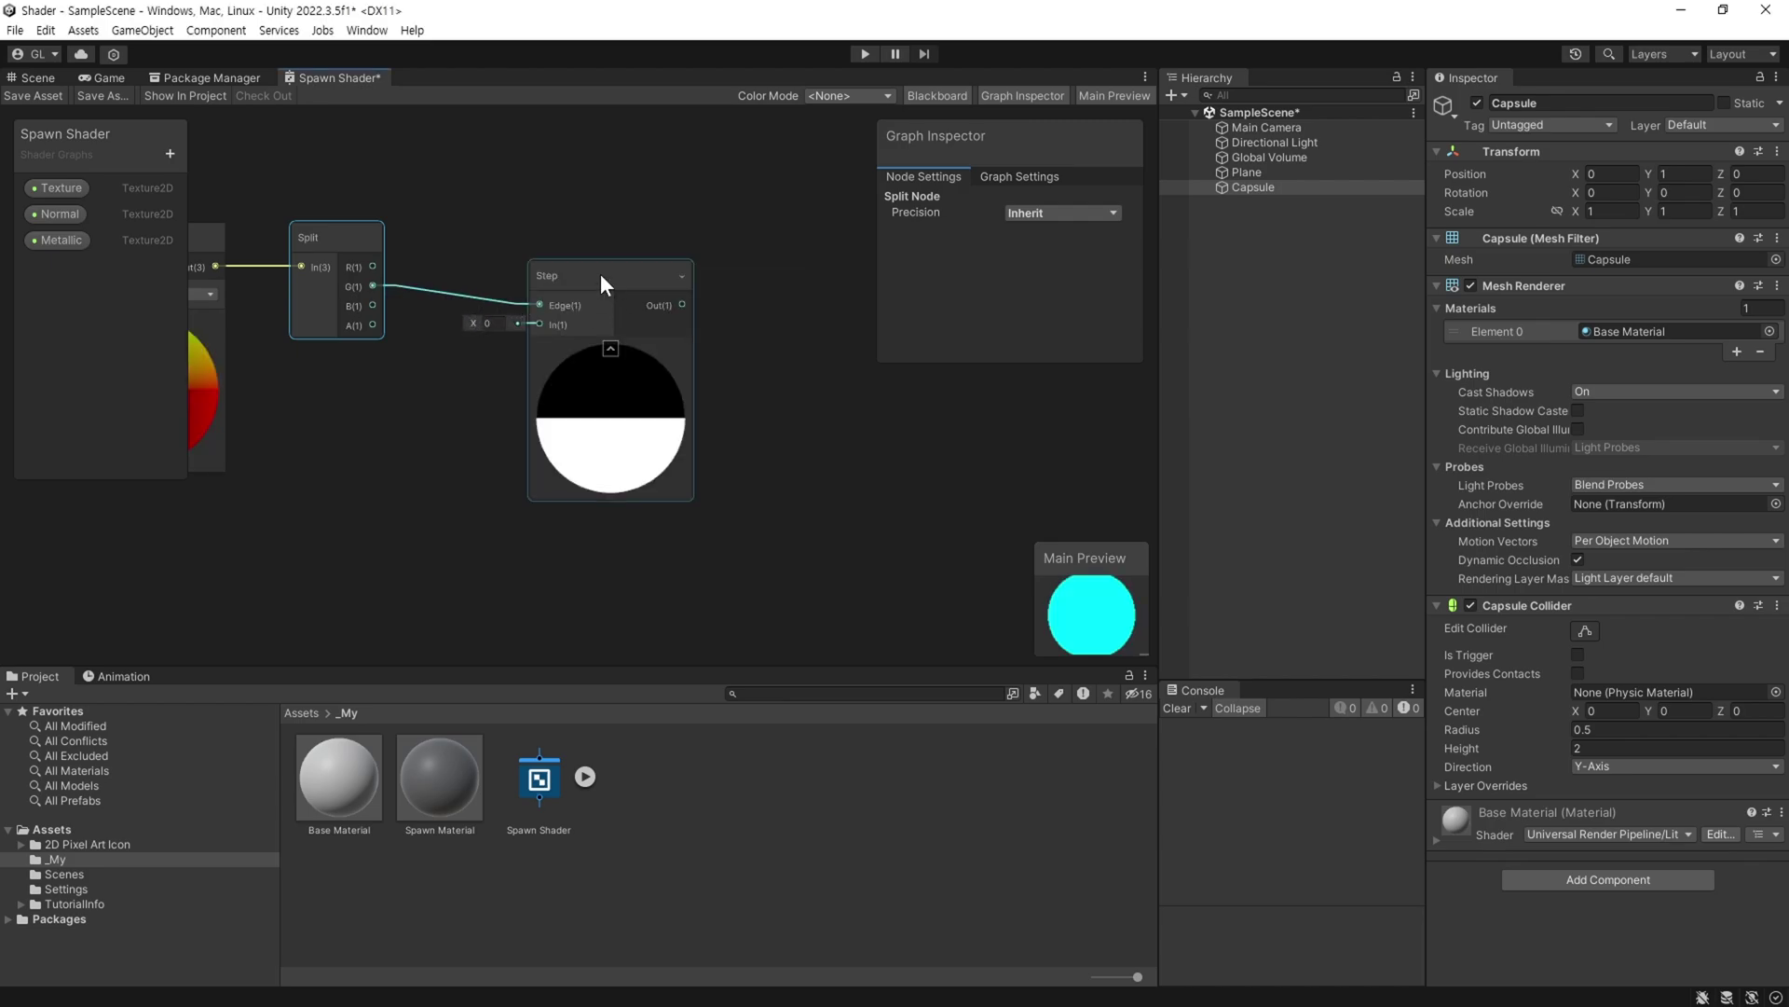
drag(600, 273, 589, 256)
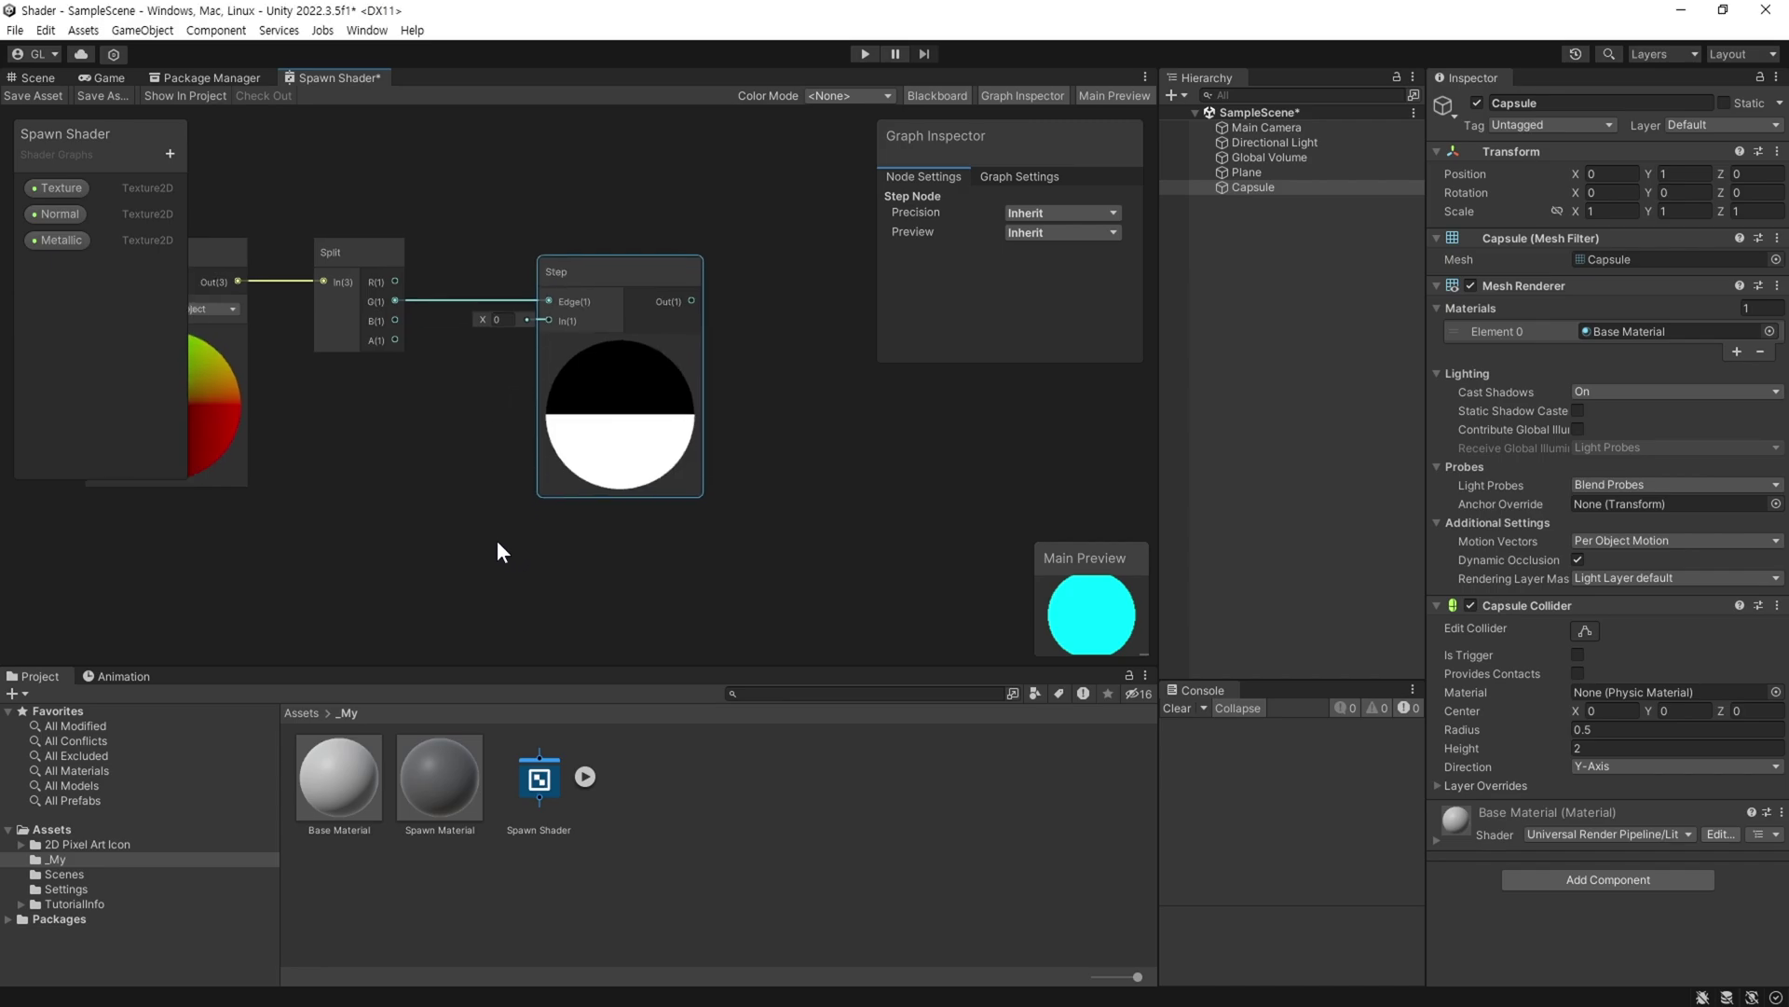
middle_drag(495, 539, 446, 444)
scroll(468, 513, down, 2)
scroll(458, 462, down, 1)
scroll(467, 486, up, 2)
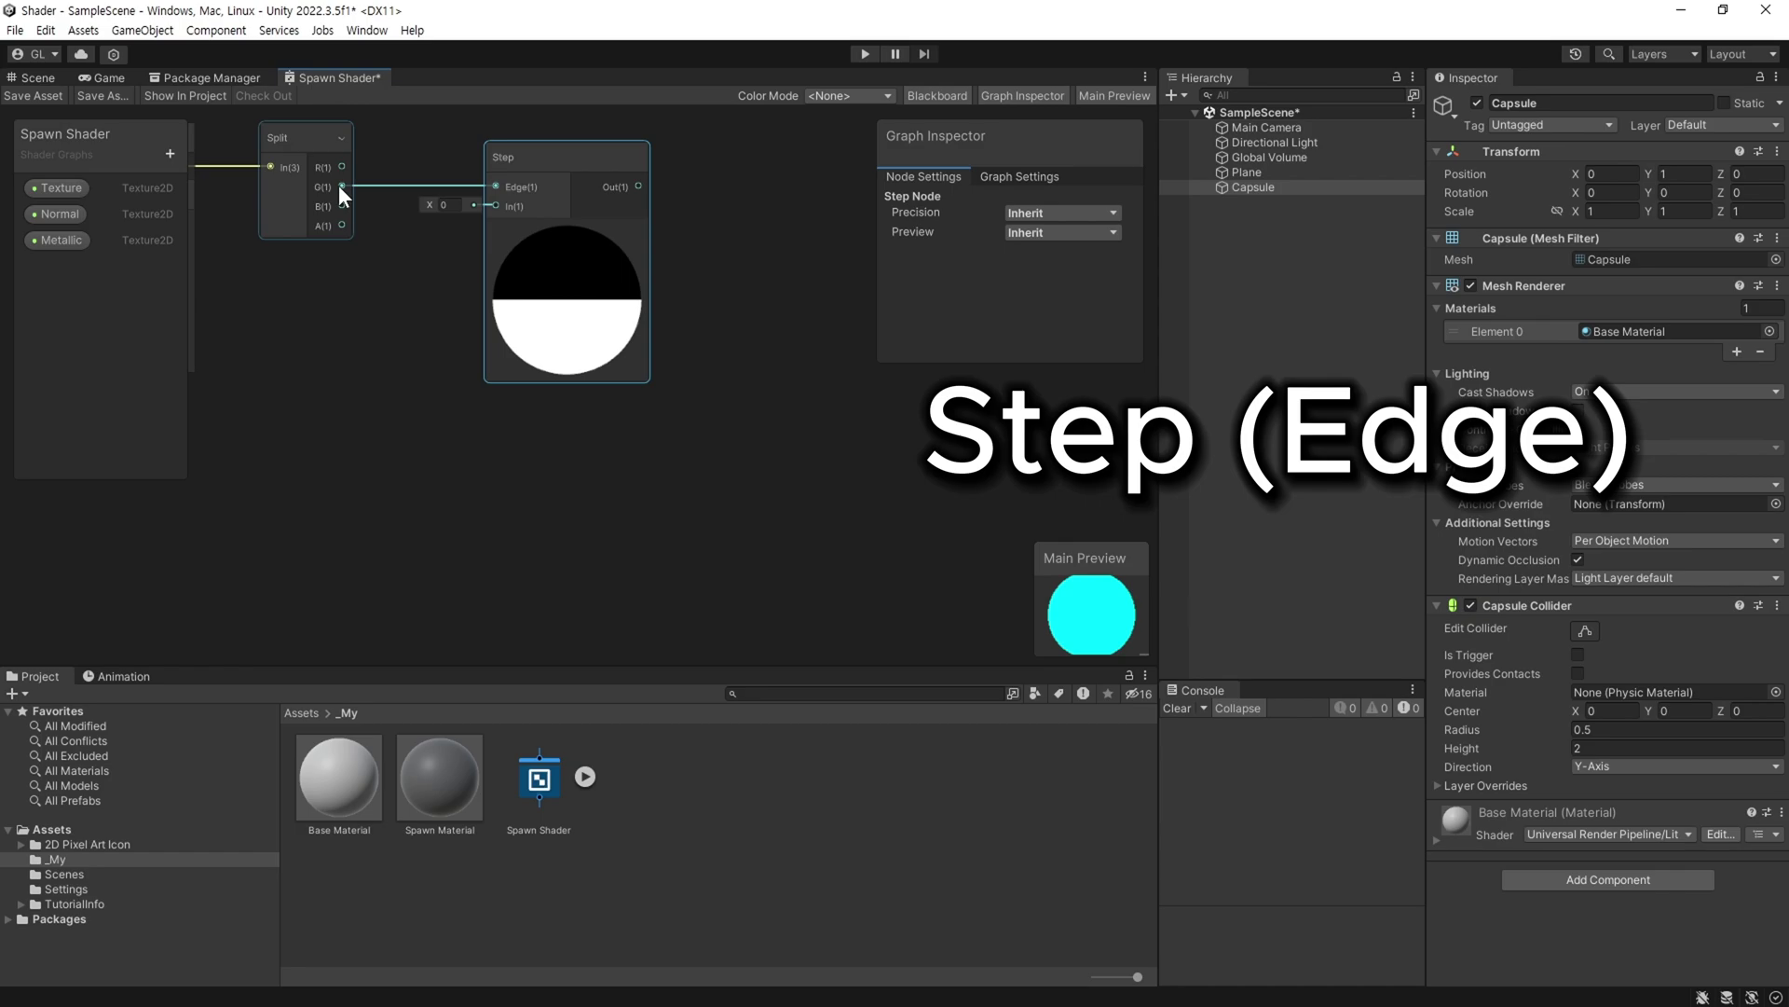
Add a second Step node below the first, fed by Split's G through its In input.
drag(338, 185, 462, 505)
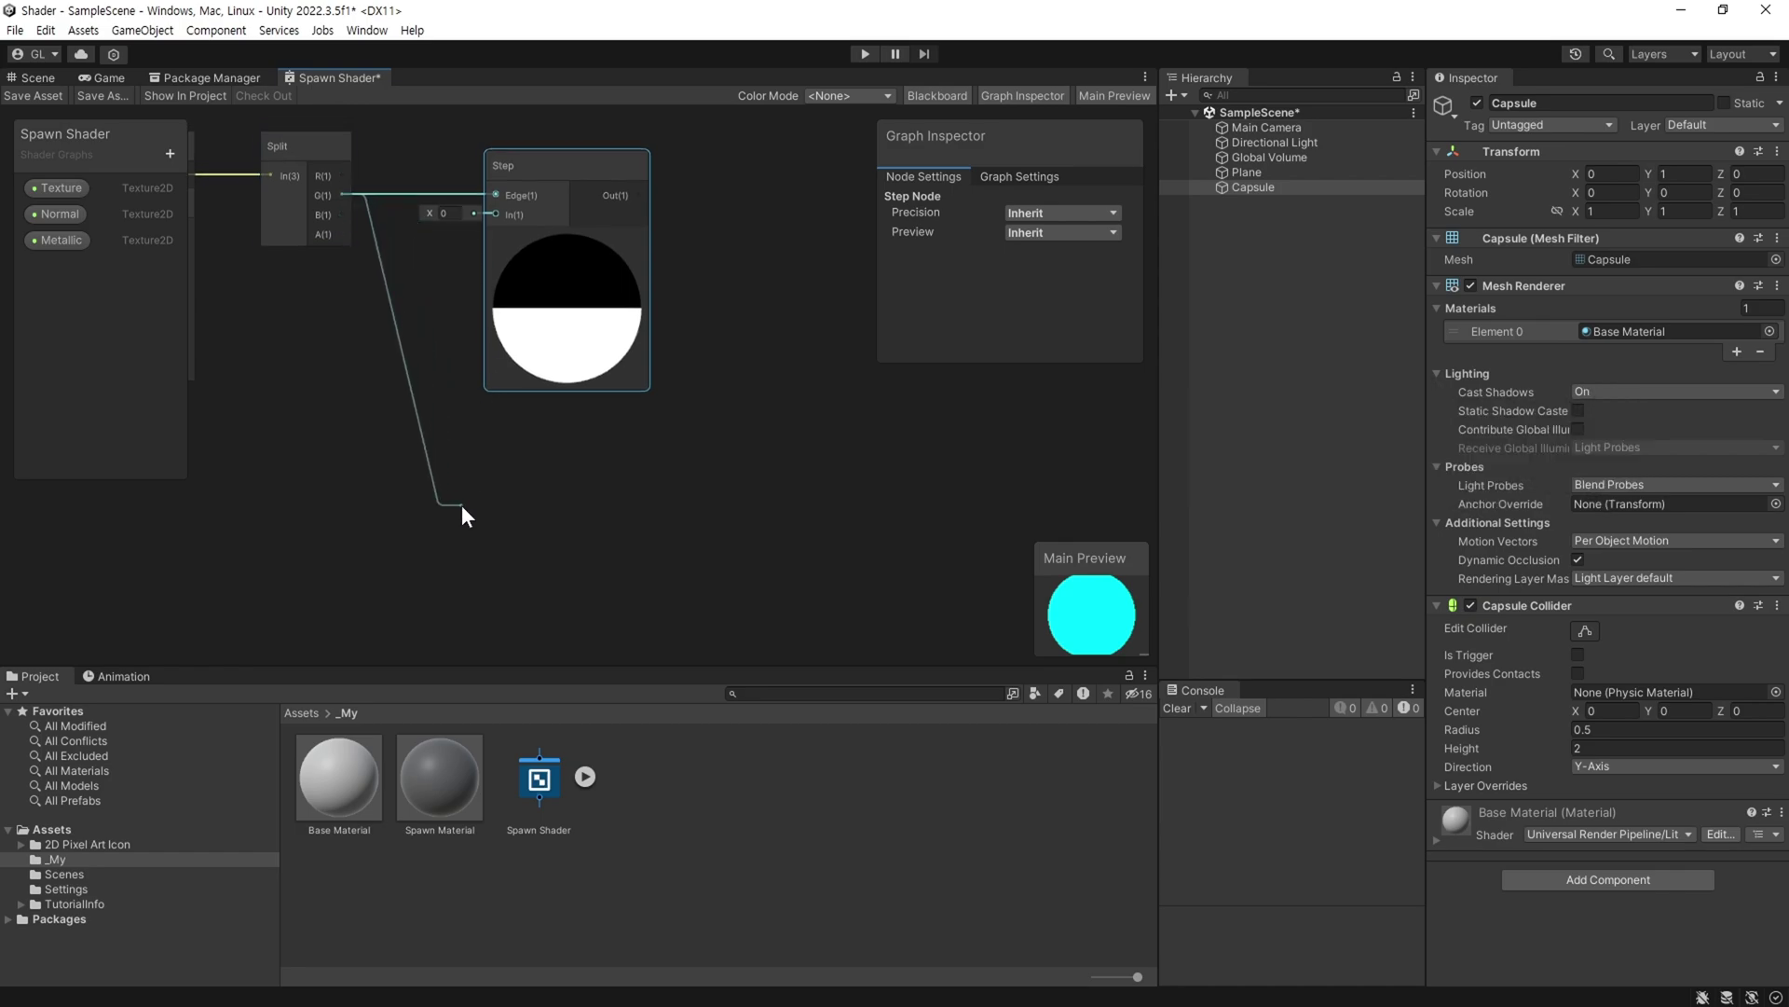
text(step)
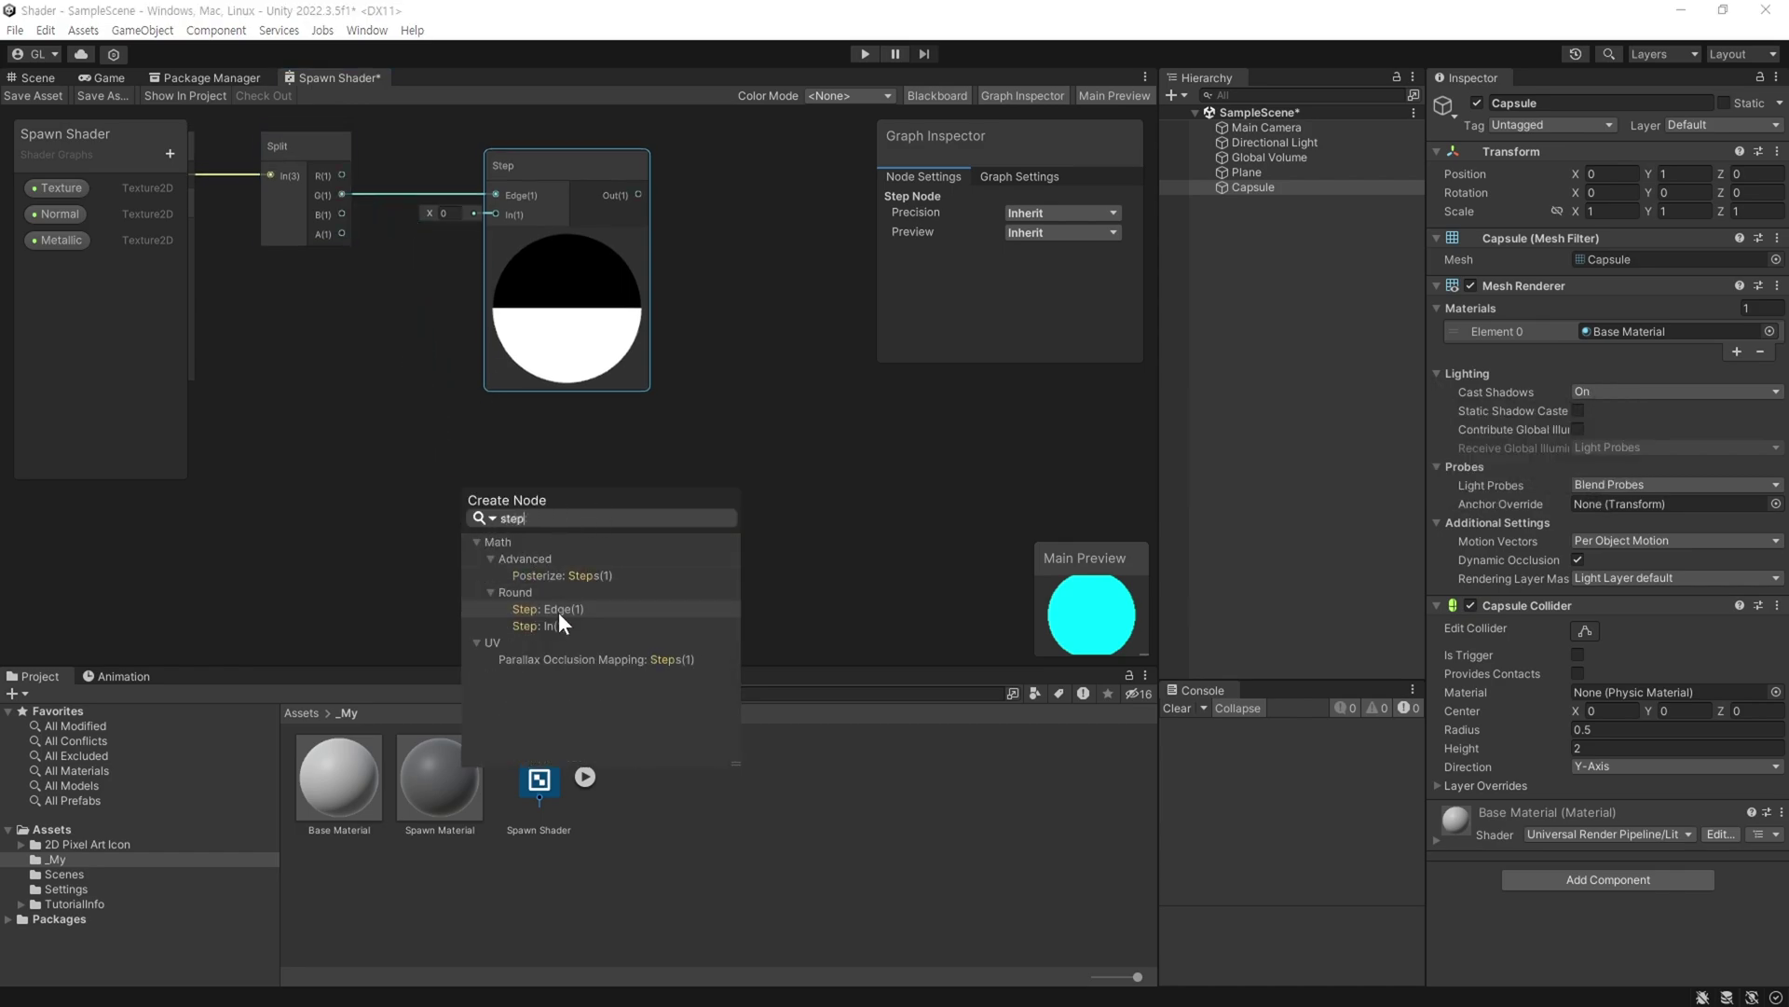
click(558, 608)
drag(523, 499, 571, 460)
middle_drag(568, 405, 612, 378)
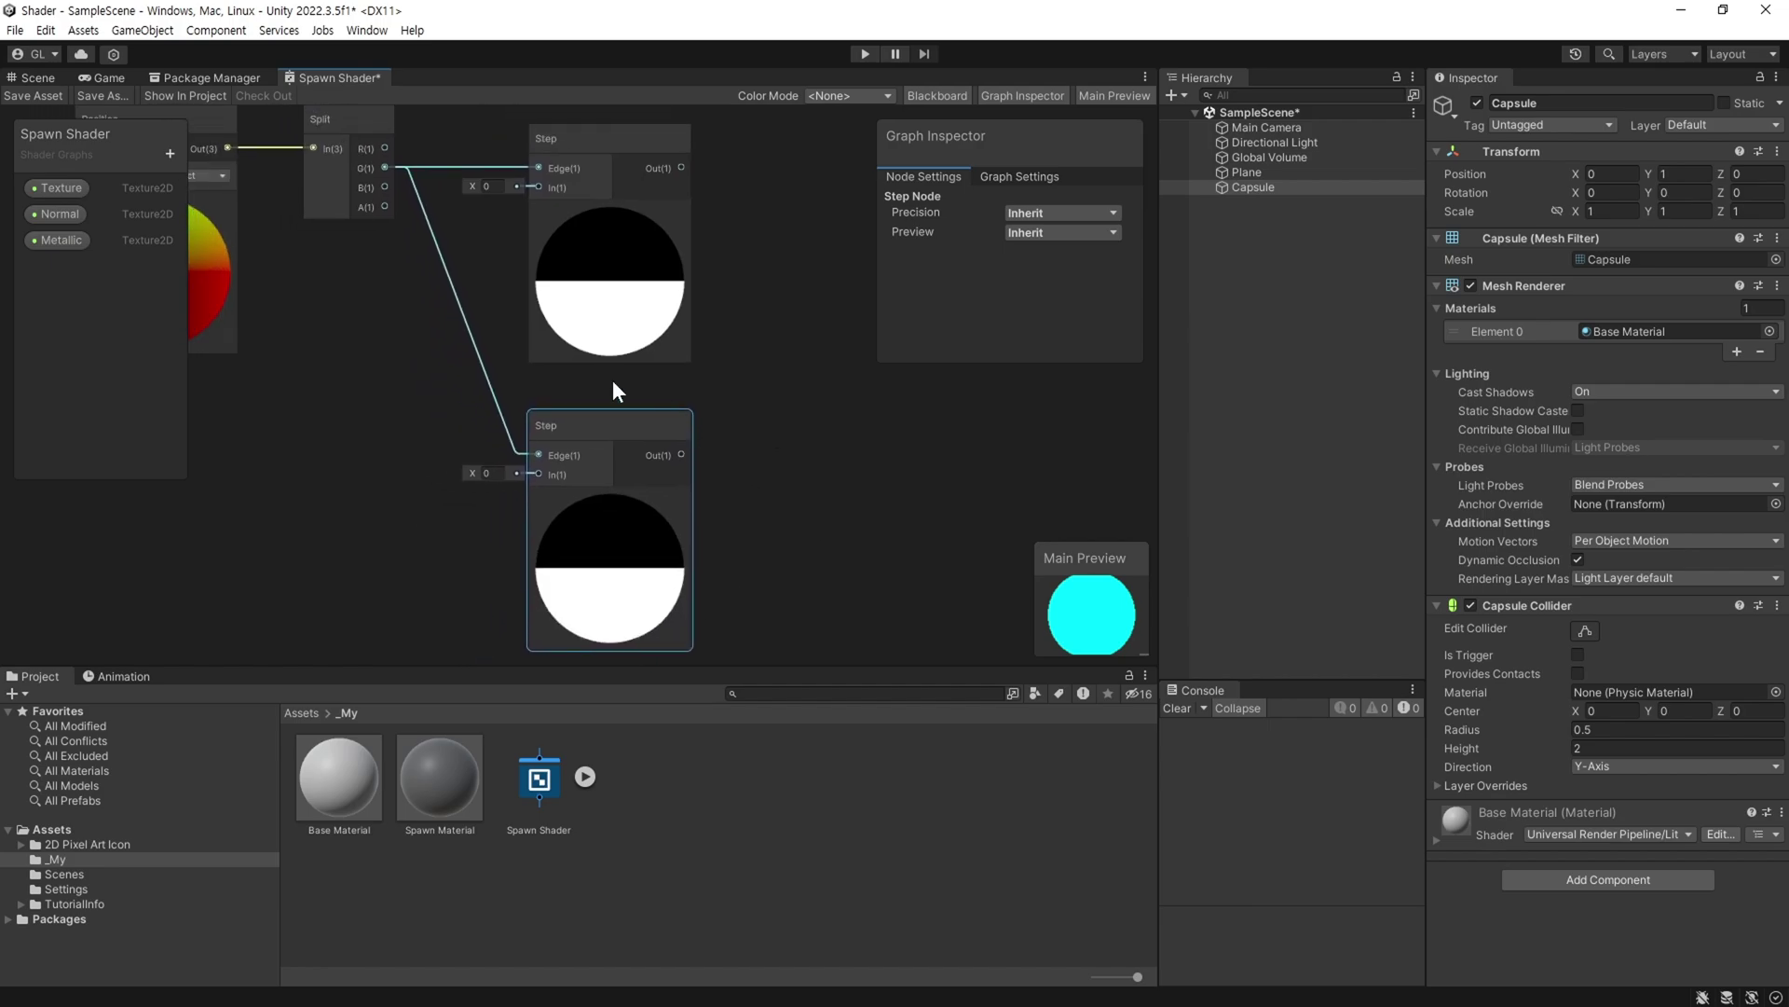
middle_drag(313, 513, 448, 459)
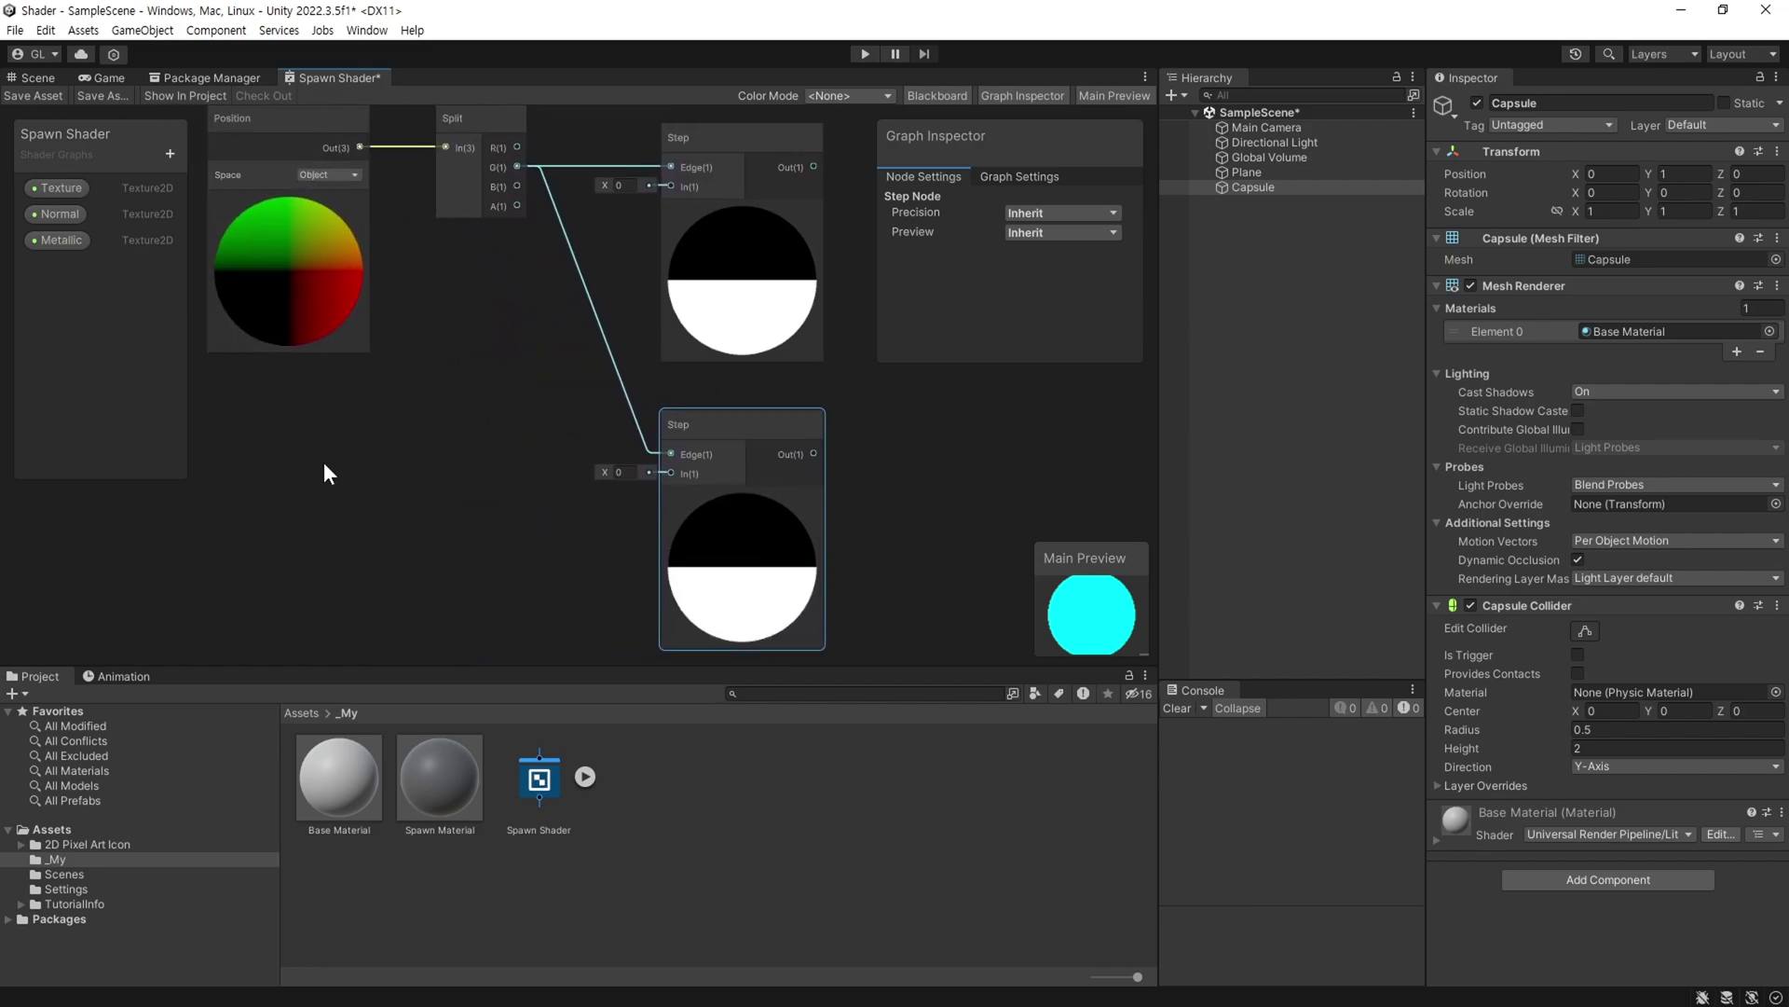
click(630, 220)
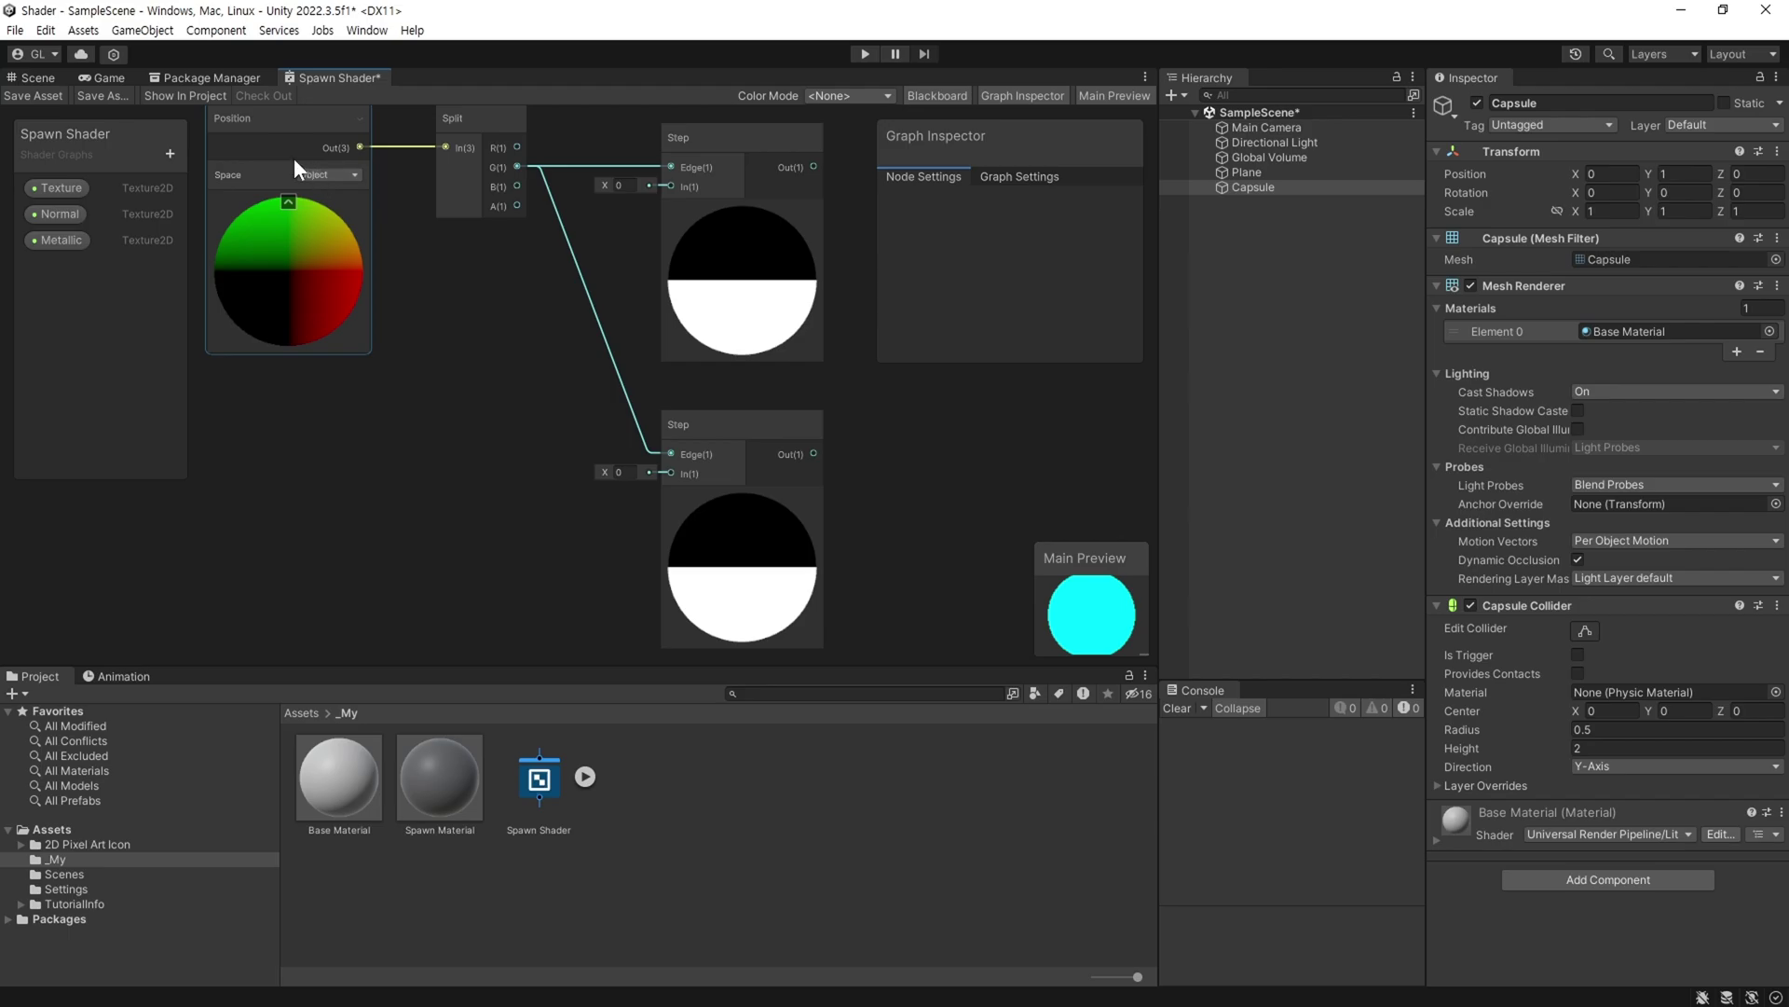
Add a Float property named 'Value' to the Spawn Shader blackboard.
click(169, 154)
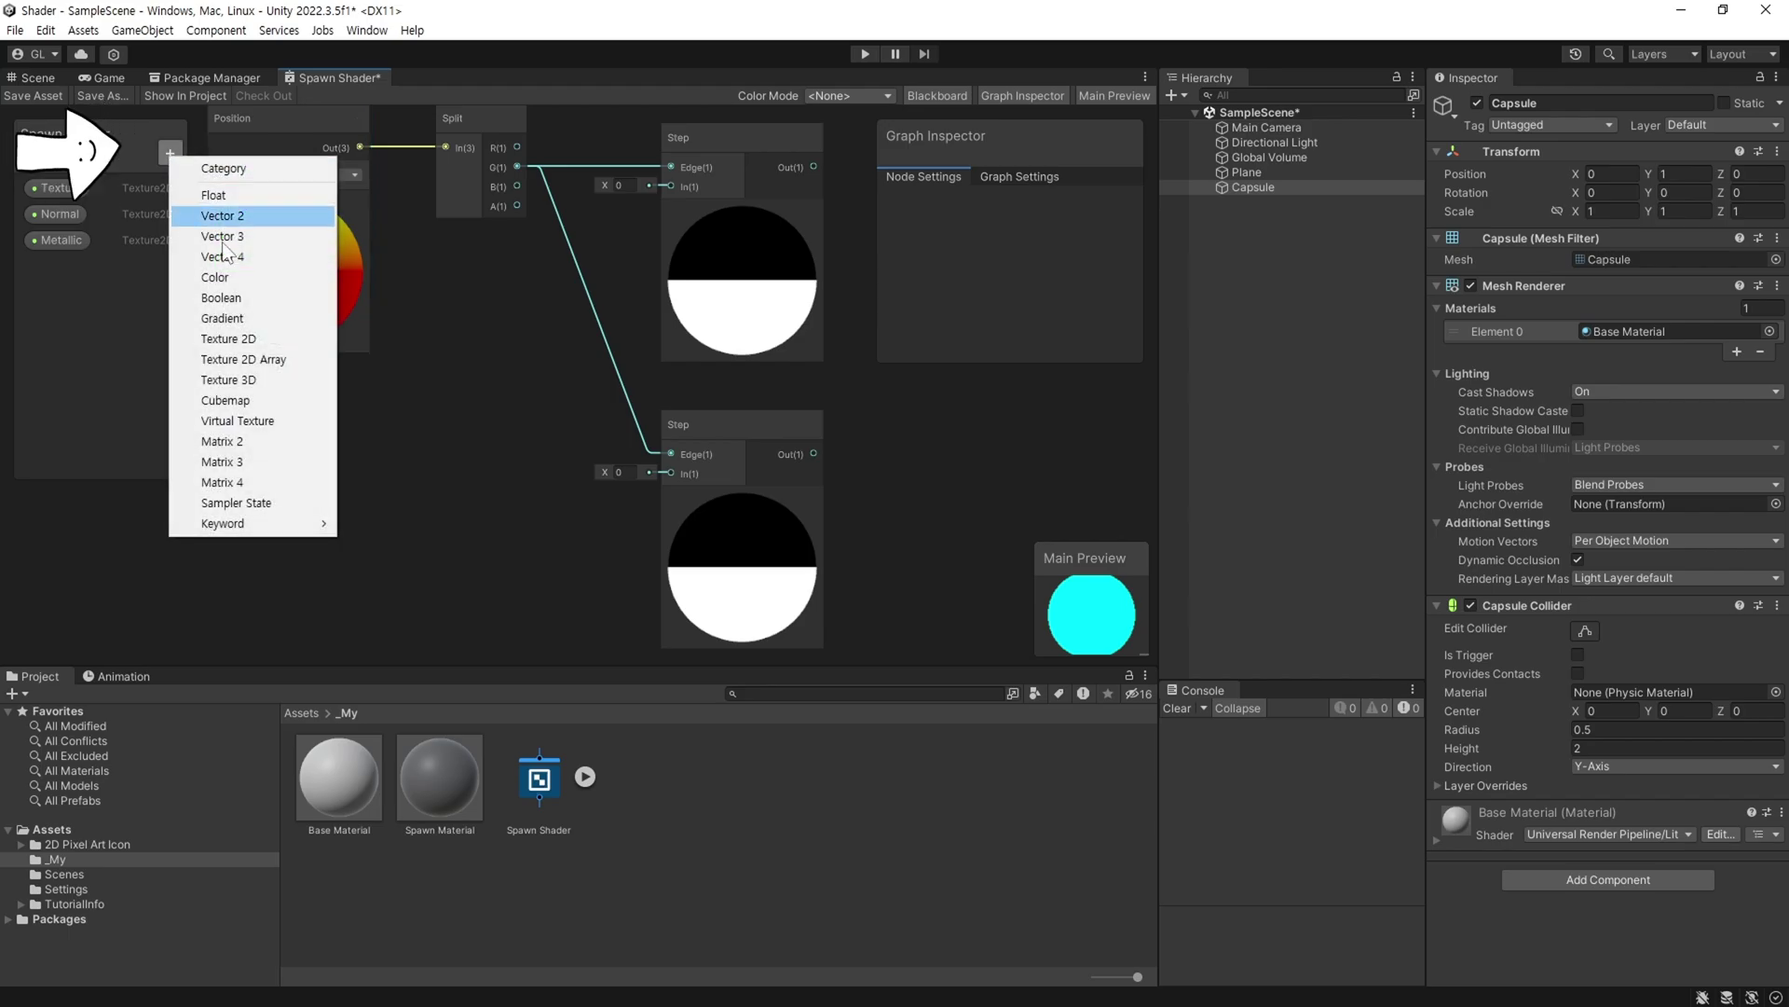
click(236, 194)
text(Vall)
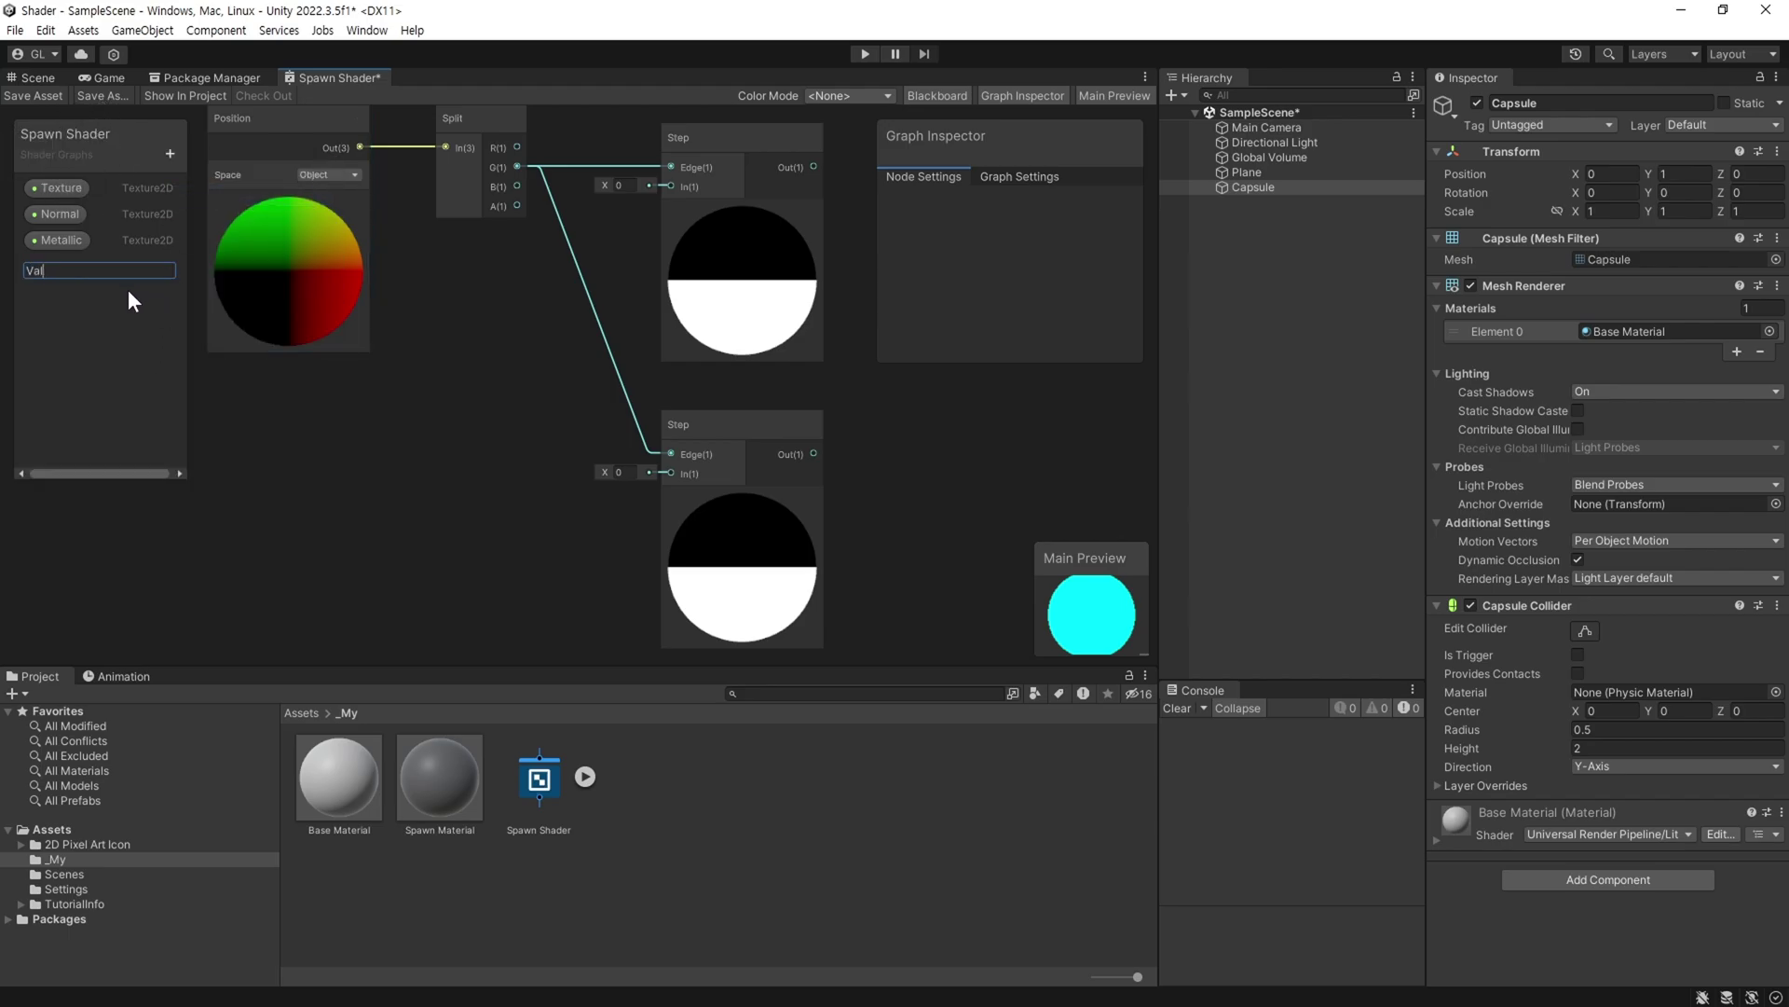
key(BackSpace)
text(ue)
key(Return)
click(52, 266)
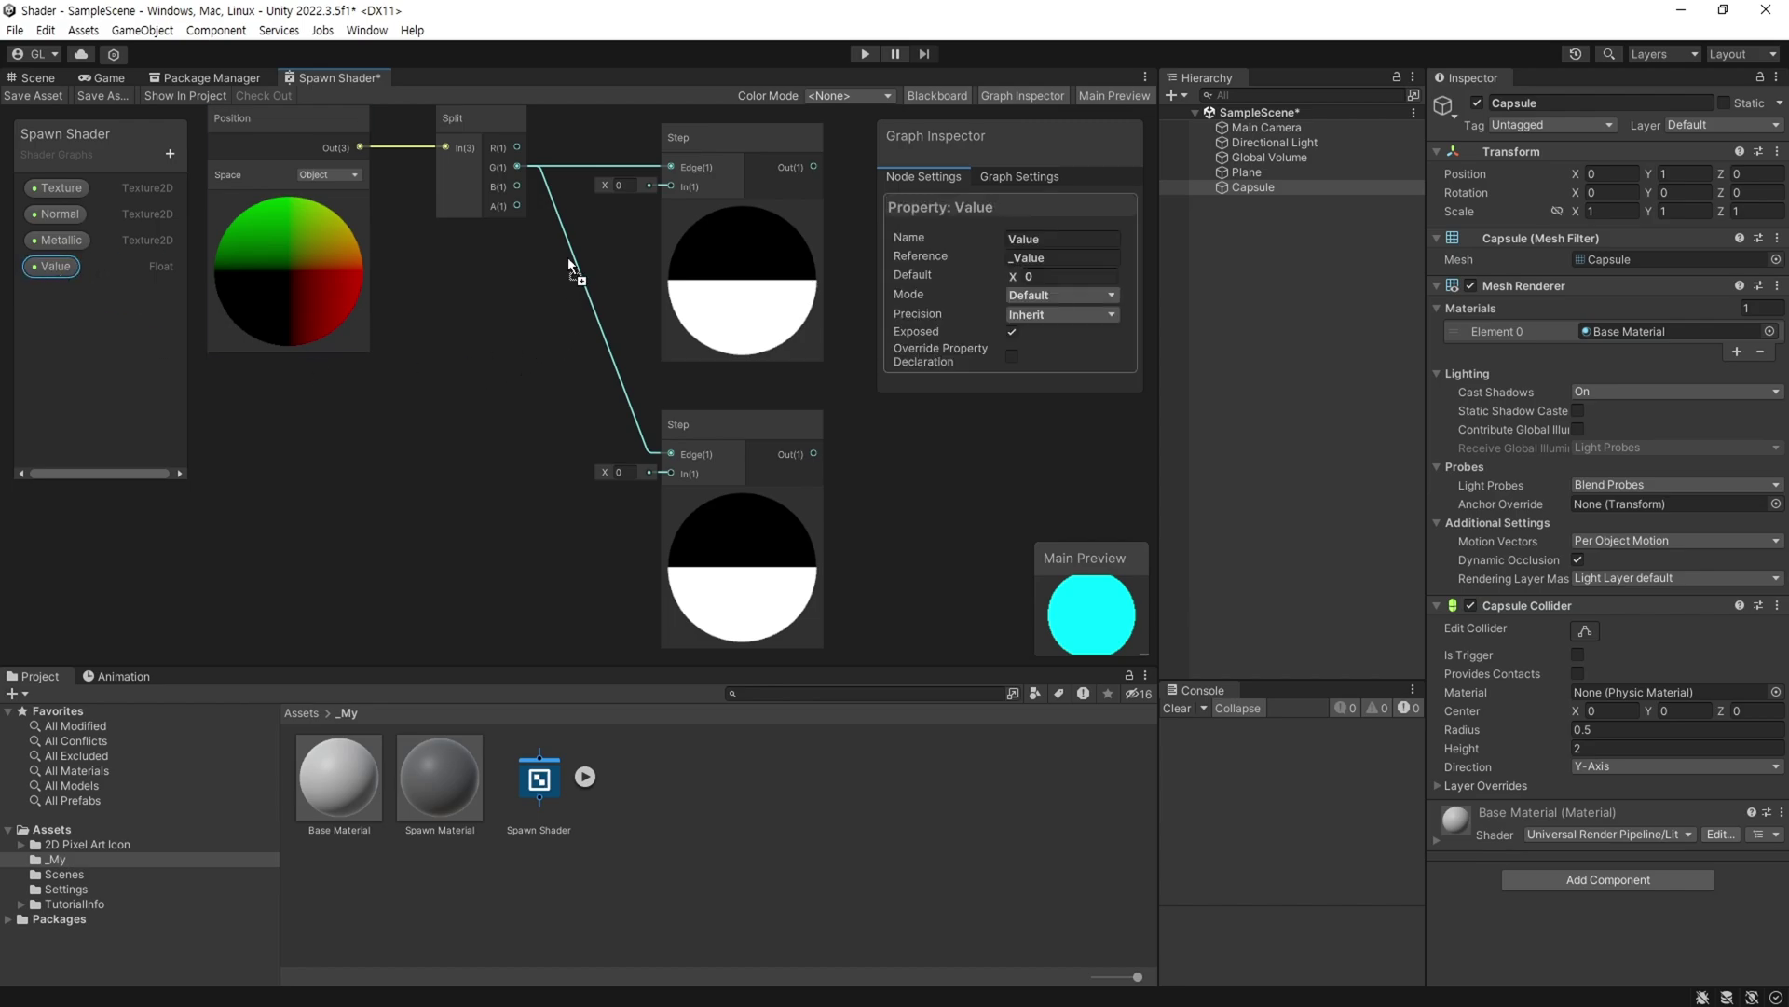
Place a Value node in the graph and wire it into the upper Step node's In input.
drag(568, 258, 595, 254)
middle_drag(594, 253, 669, 233)
drag(691, 220, 767, 154)
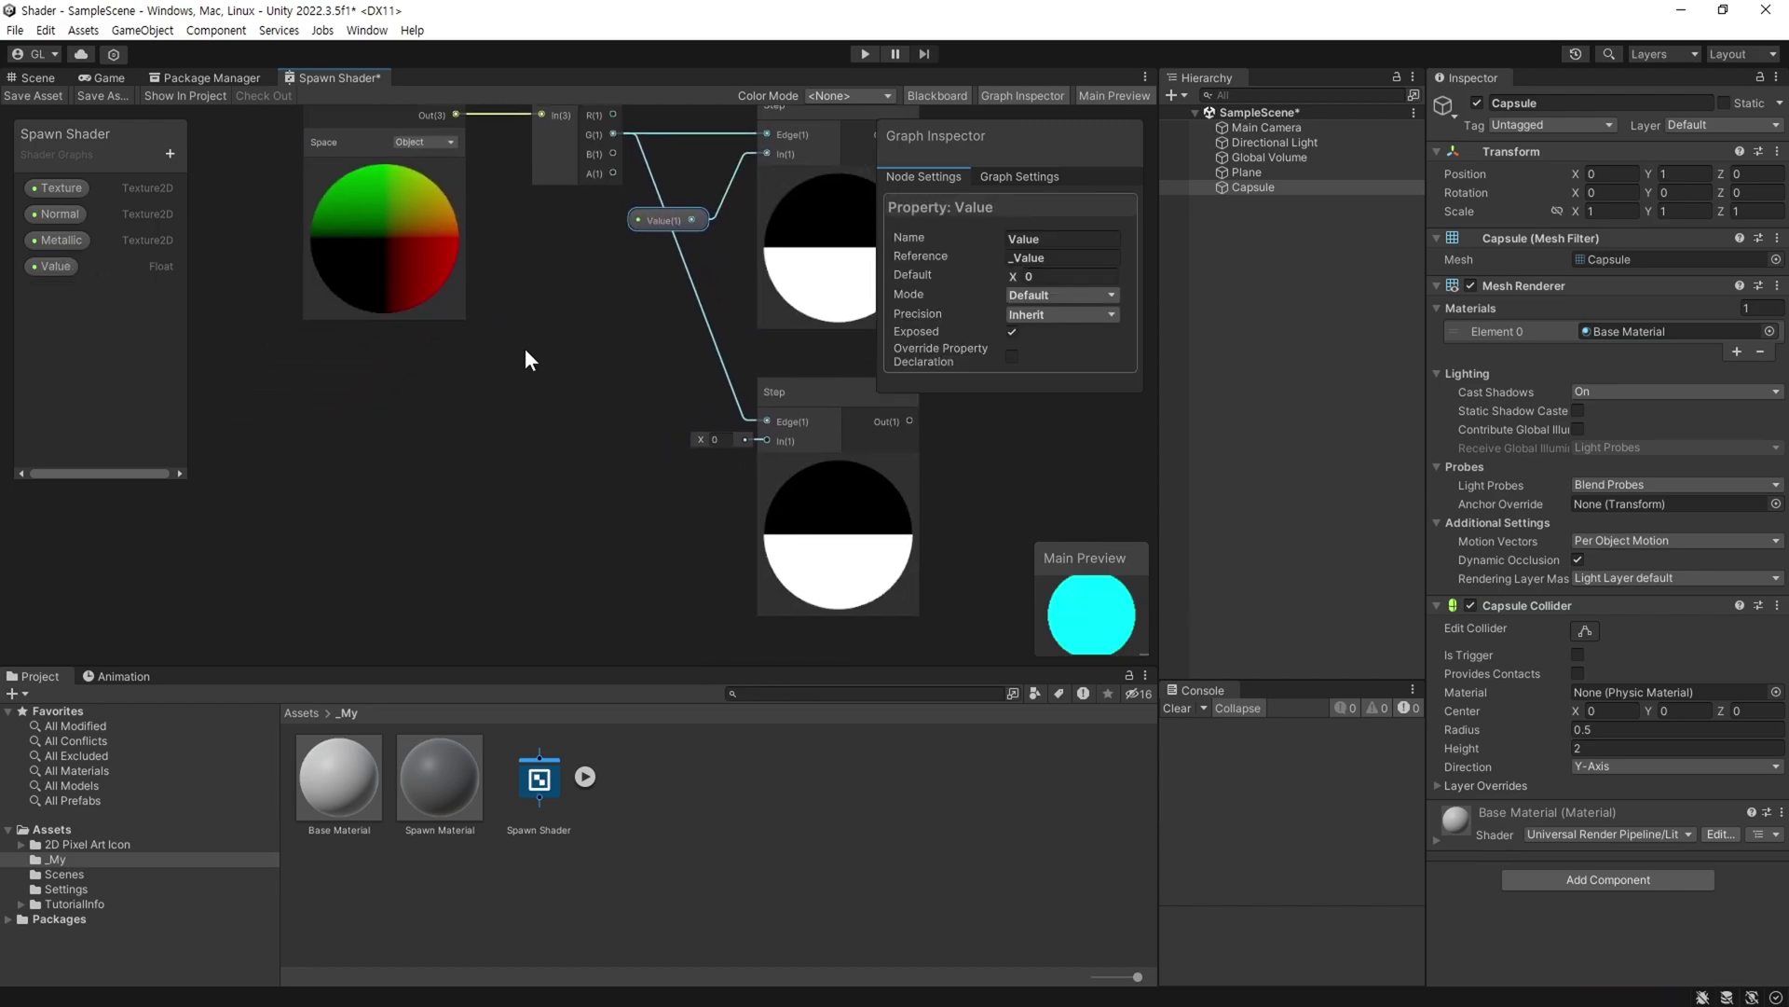
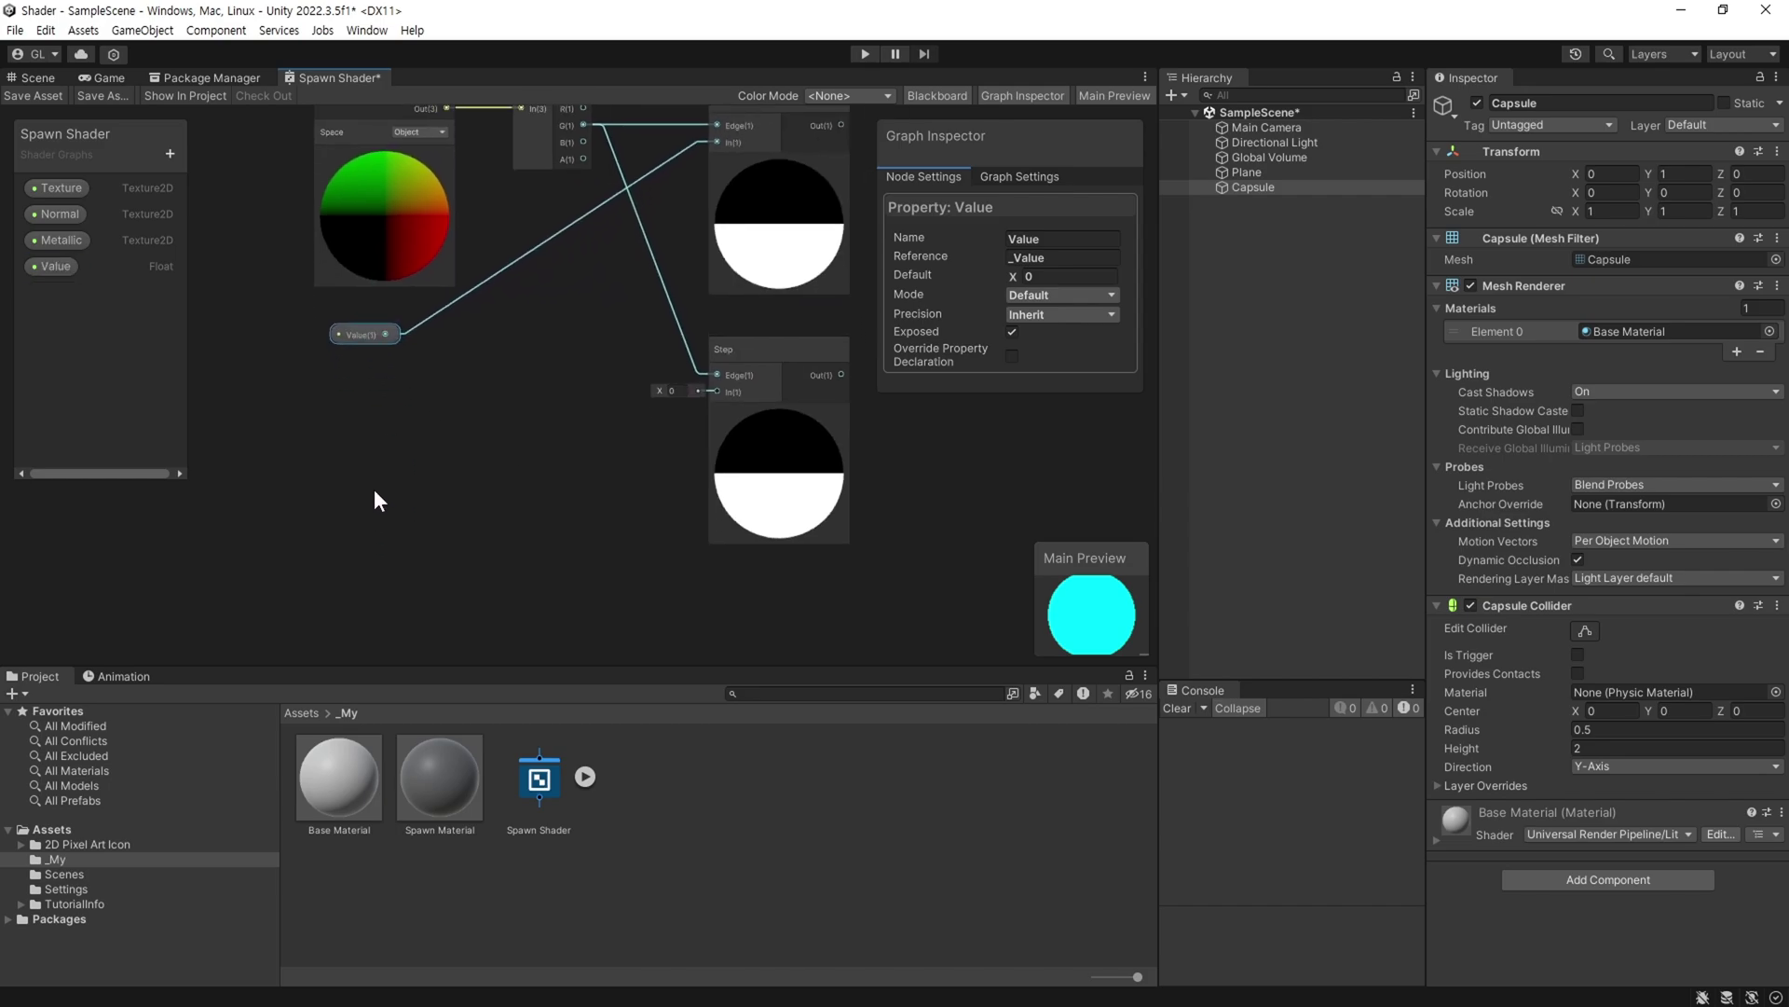
Route the Value property through a new Subtract node into the lower Step's In input.
middle_drag(377, 501, 299, 520)
drag(297, 354, 352, 394)
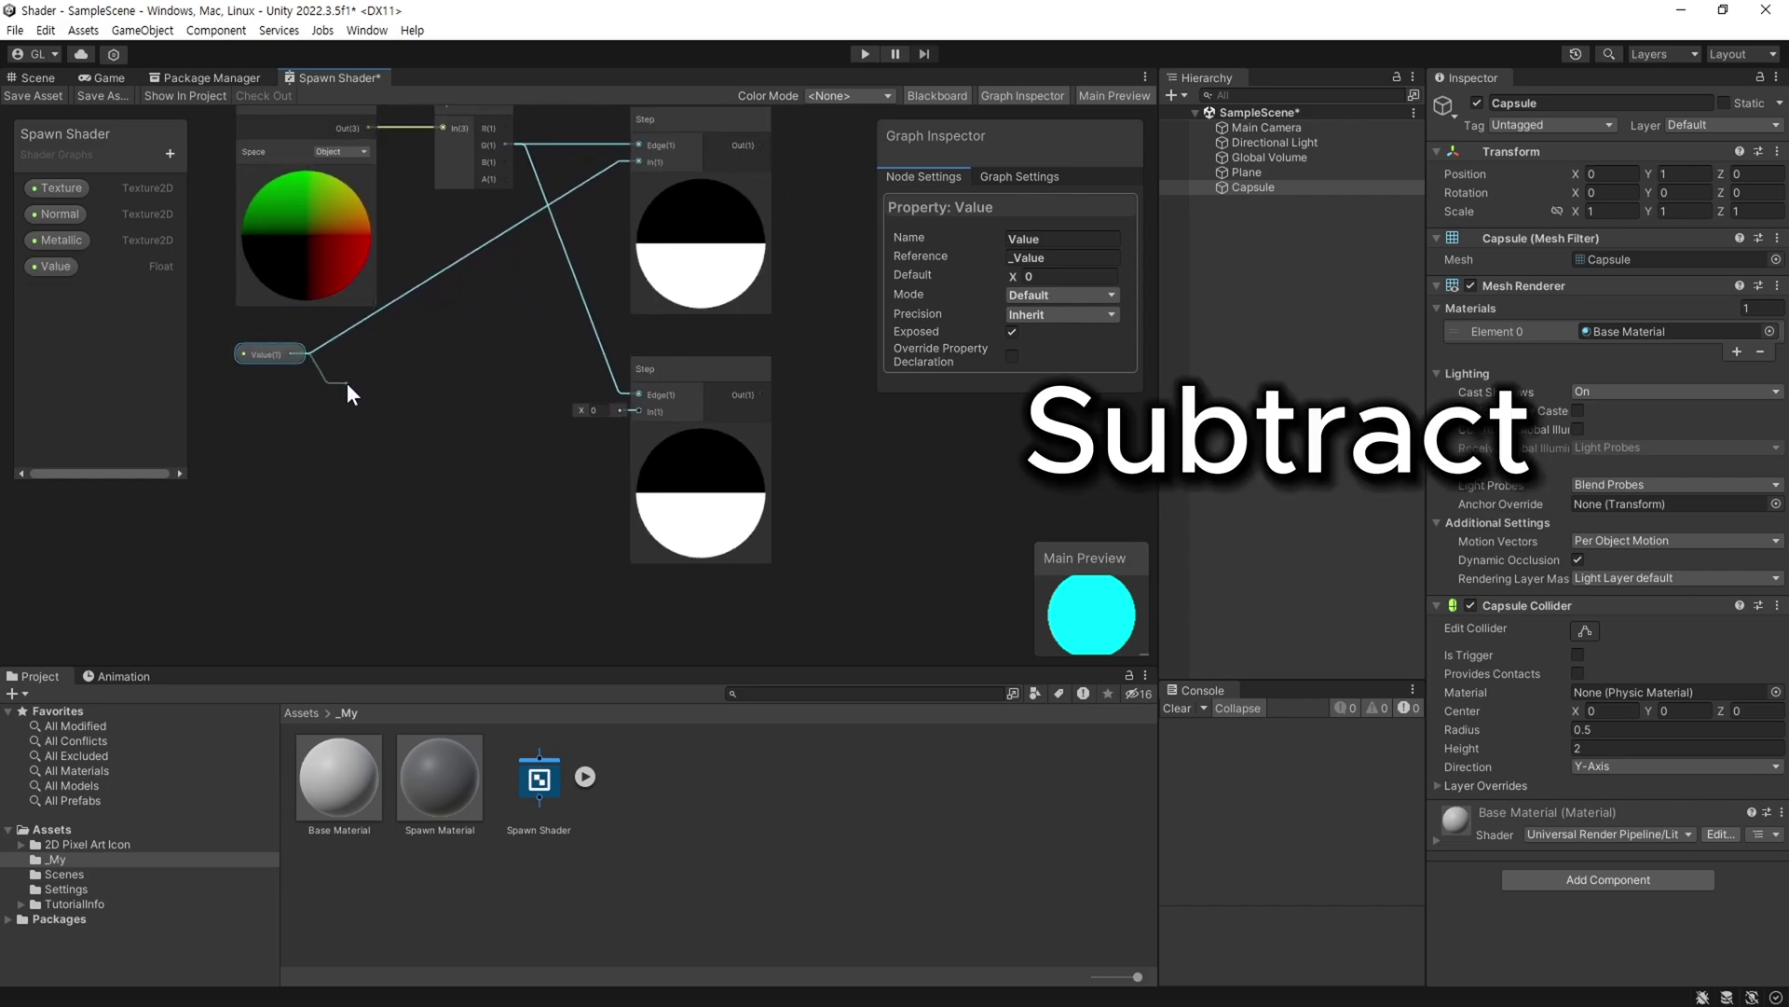
text(sub)
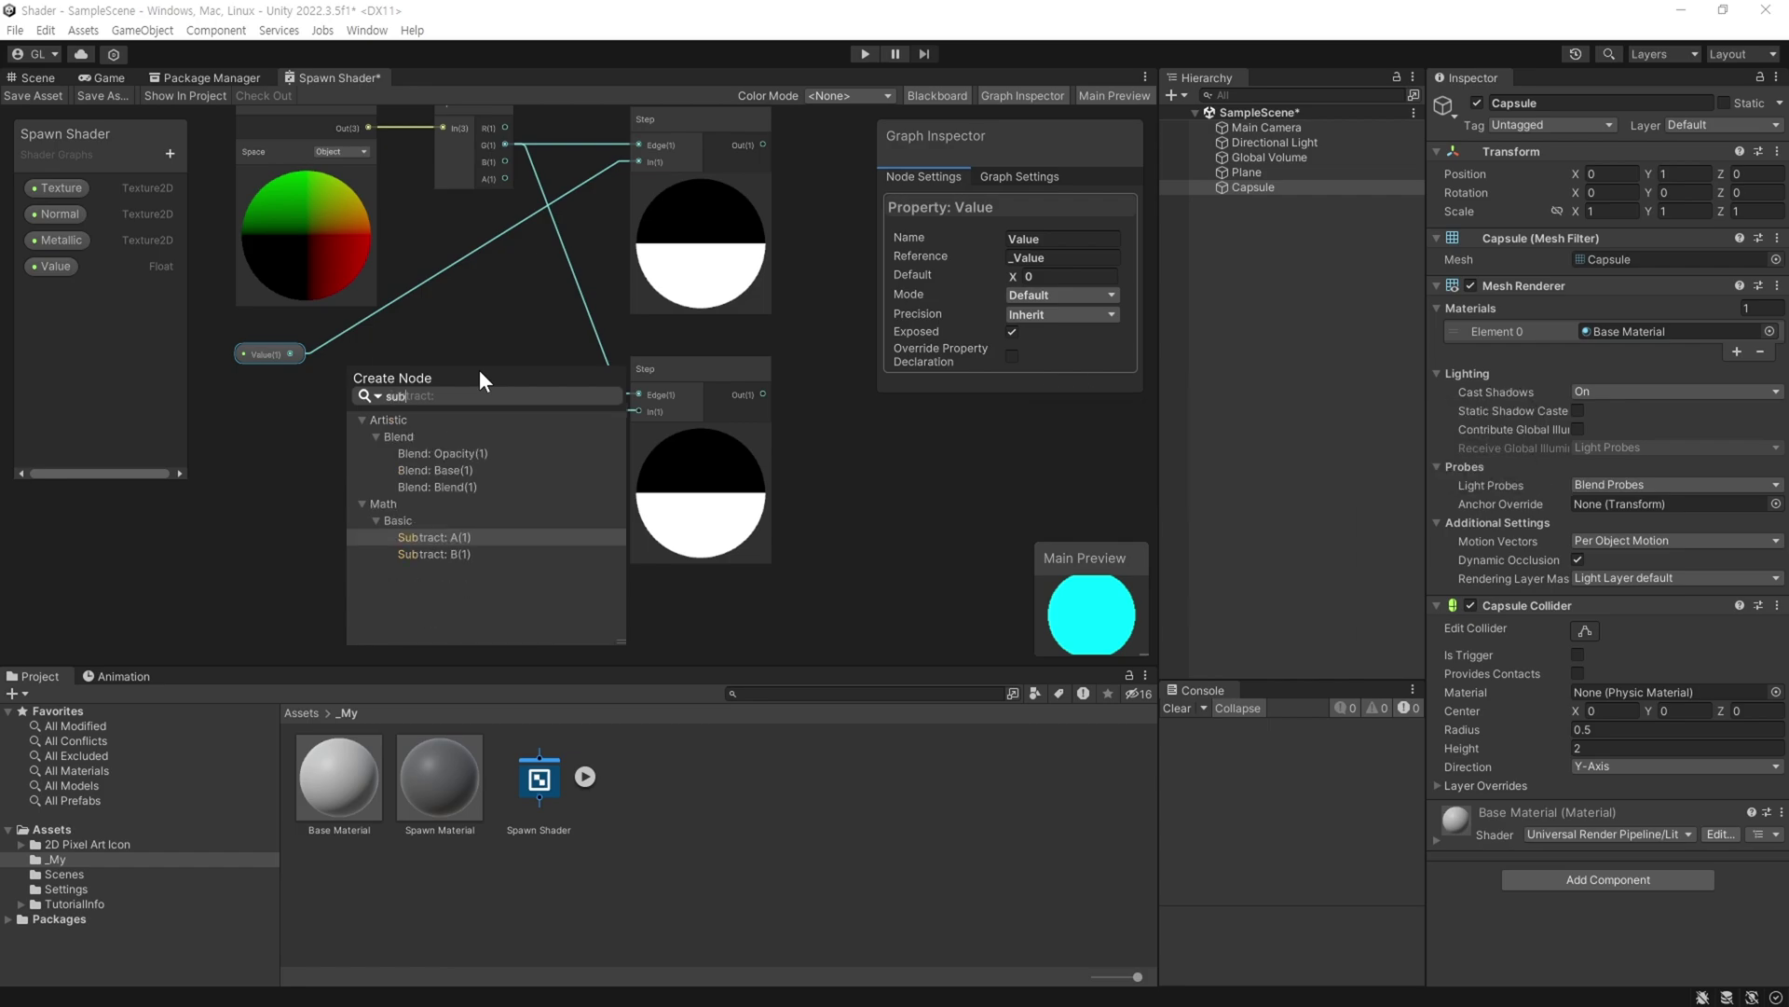
click(461, 536)
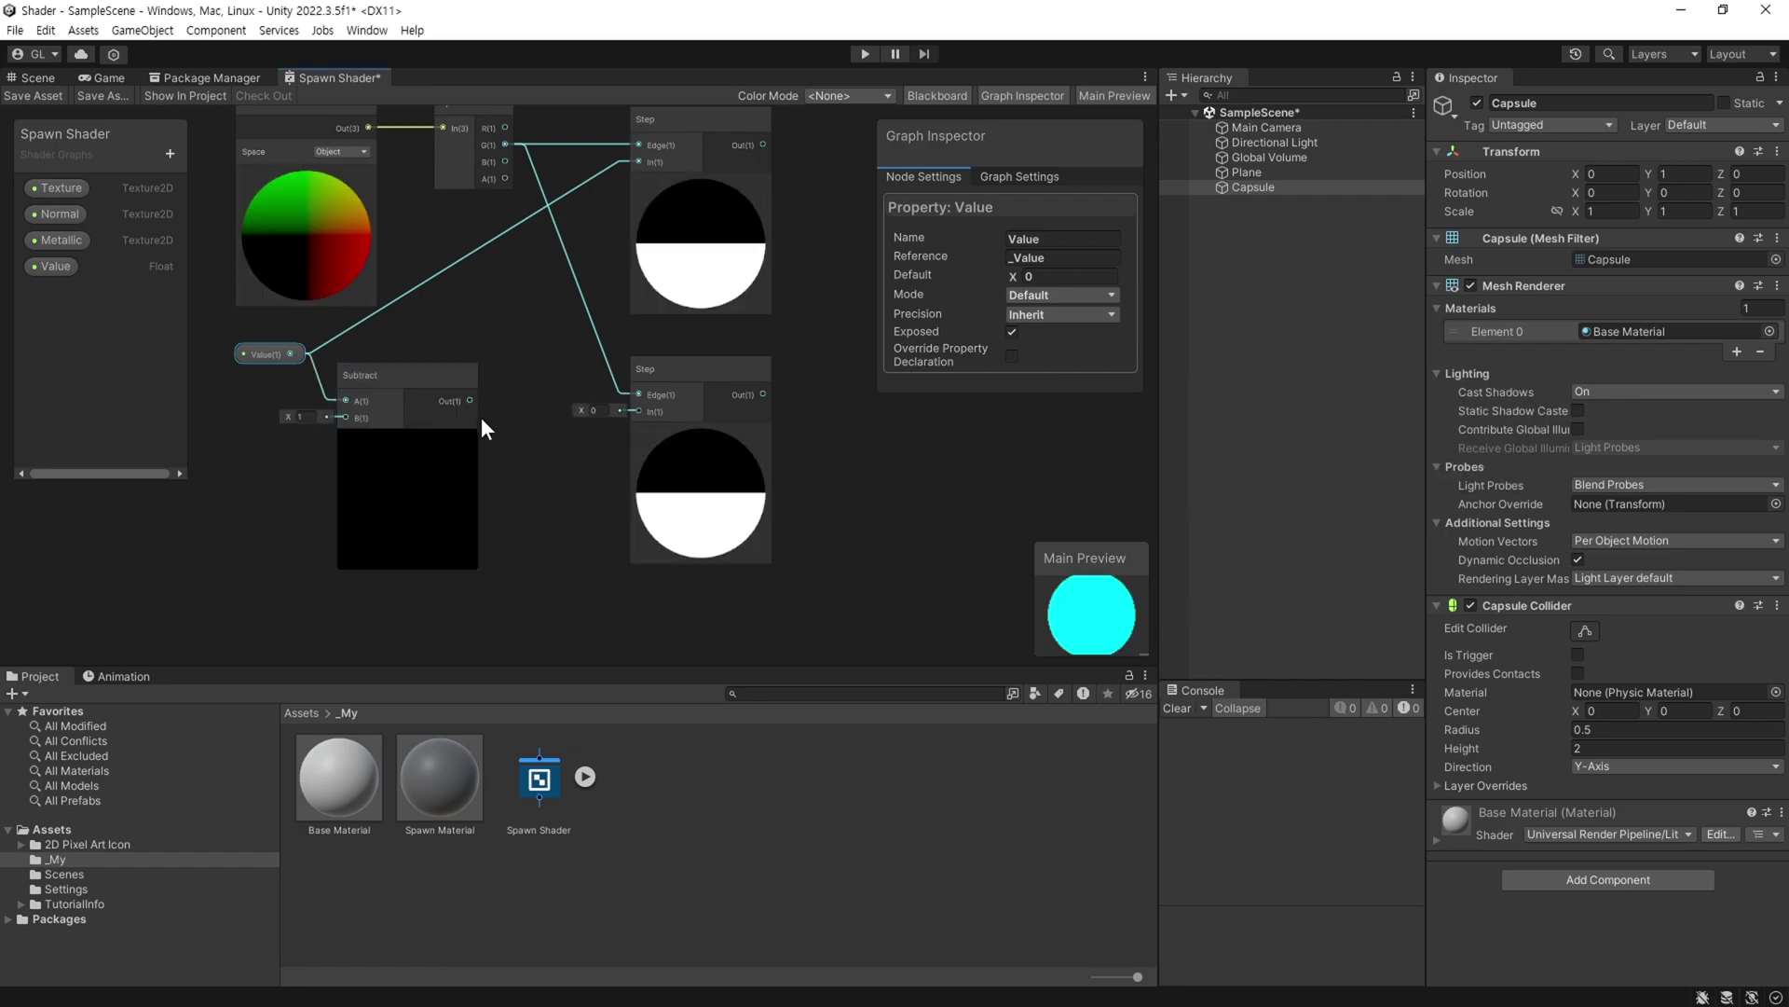
drag(393, 371, 404, 352)
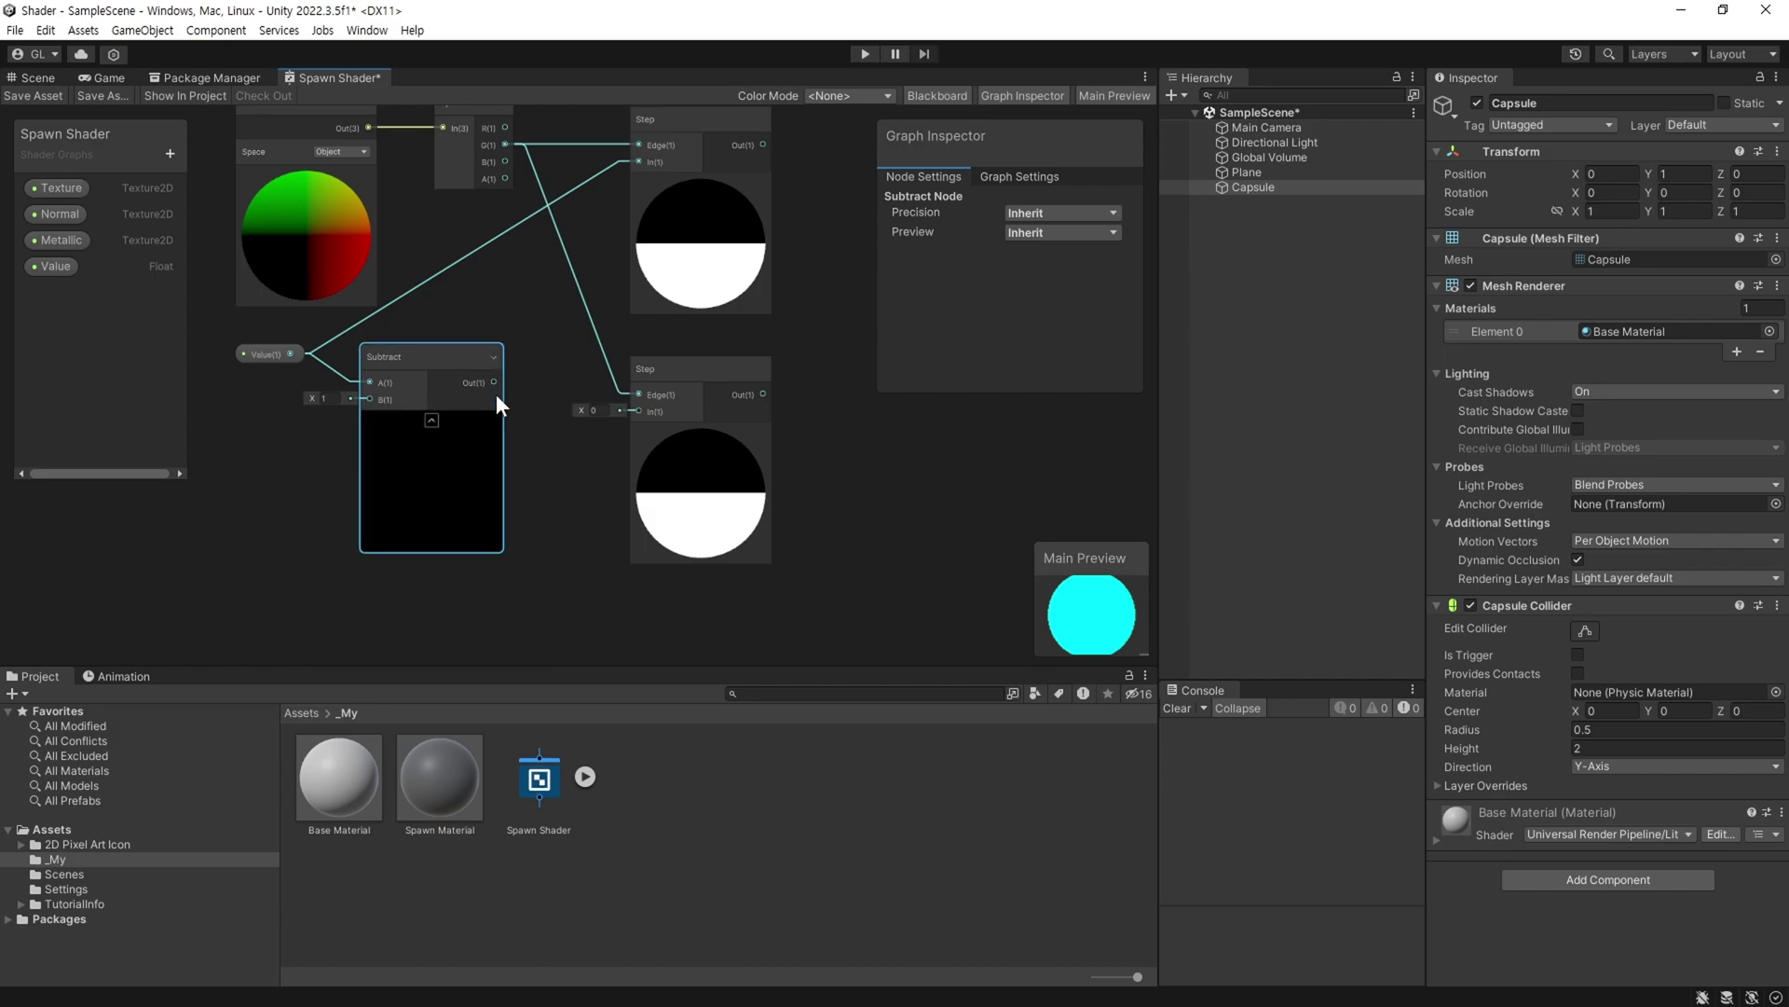
drag(493, 382, 639, 411)
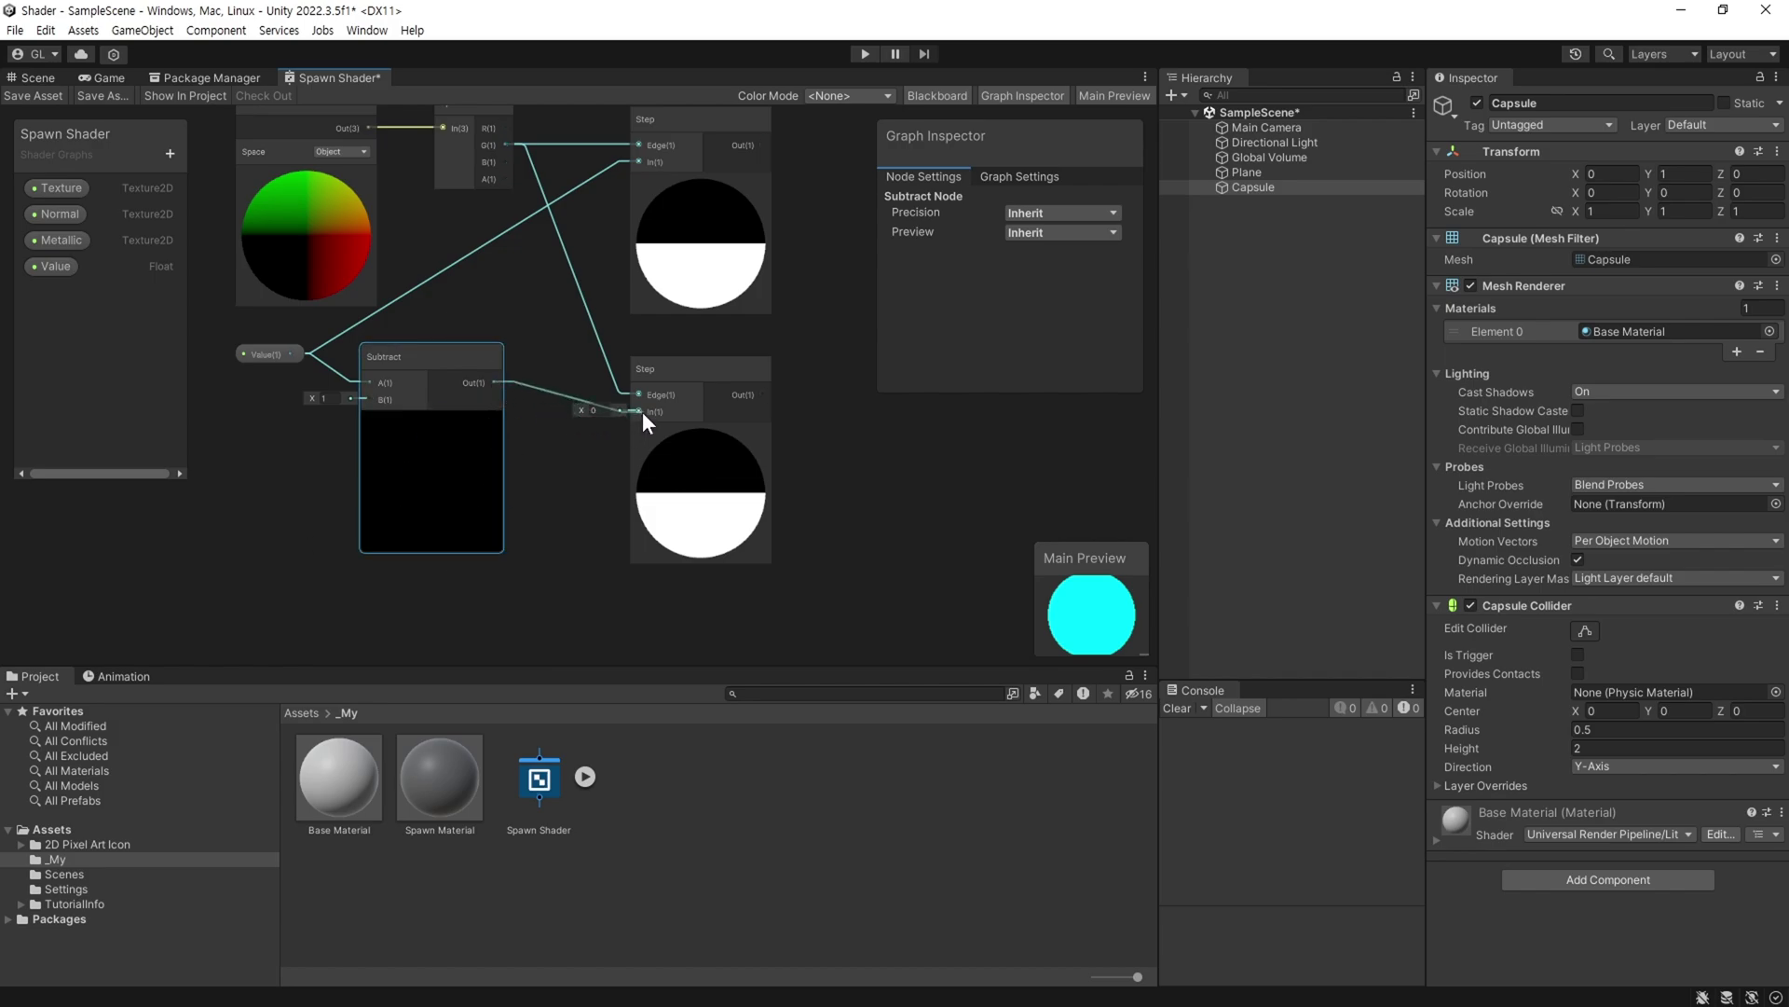
Add a second Subtract node: upper Step output minus lower Step output in B.
click(270, 354)
scroll(311, 490, down, 3)
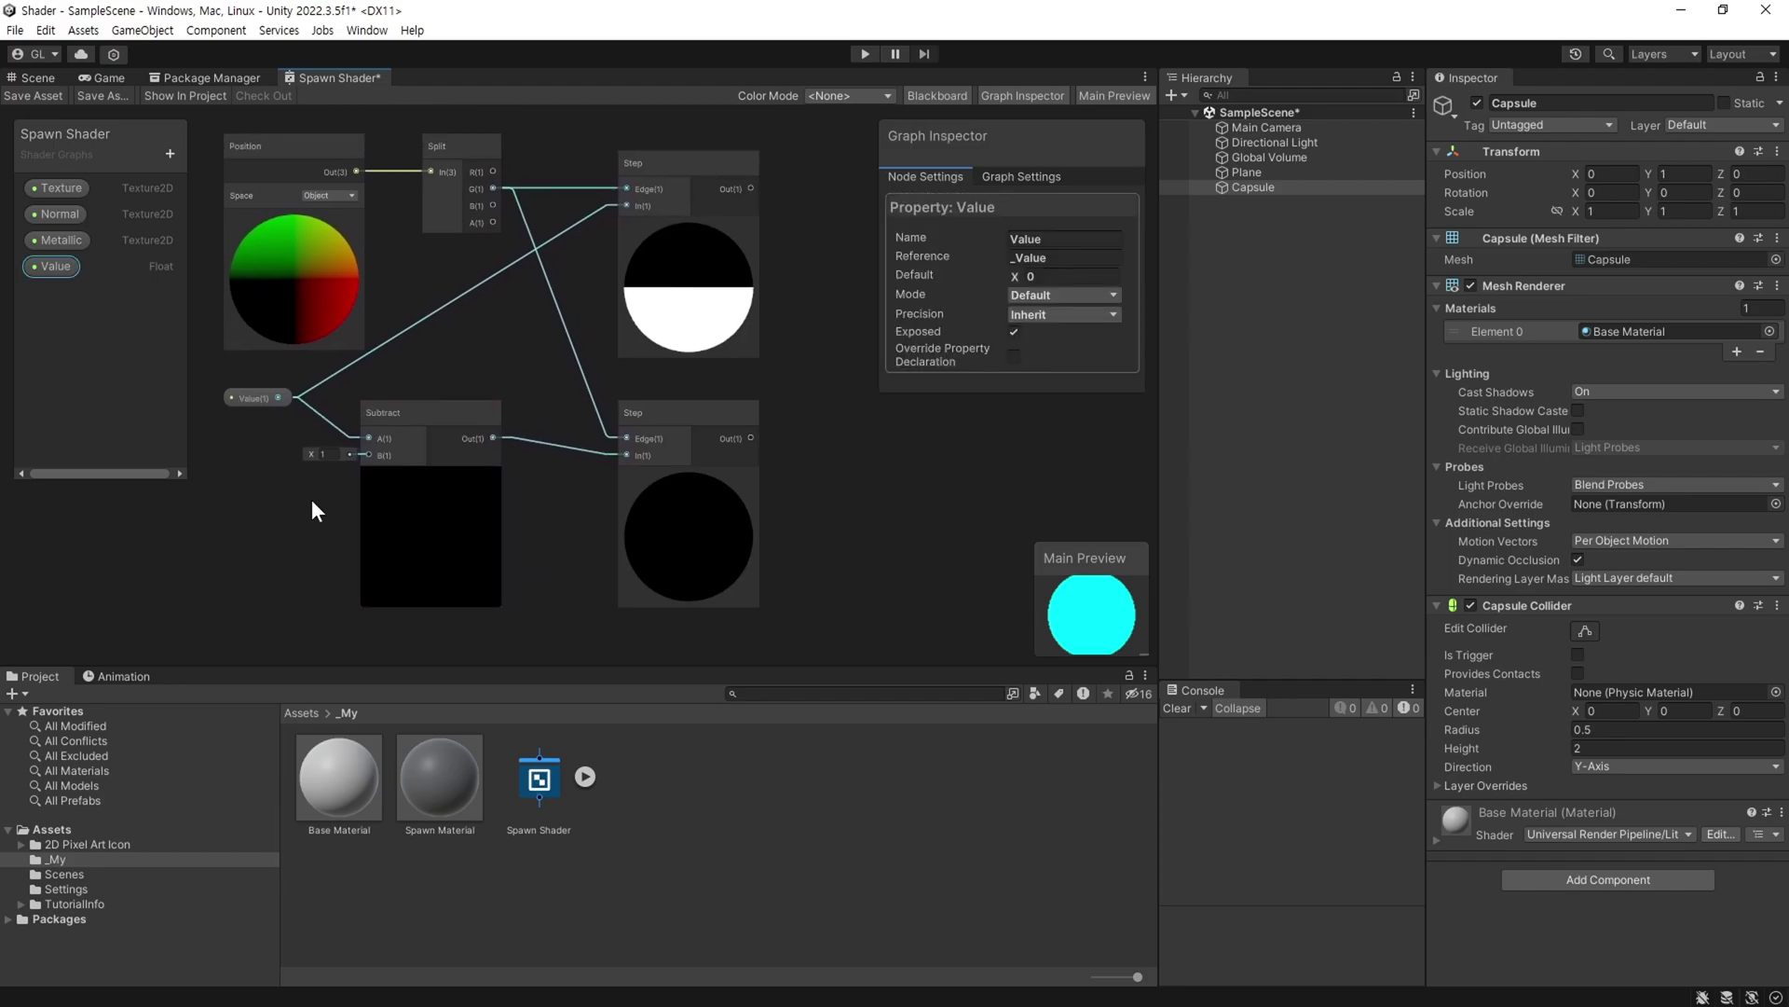
middle_drag(461, 501, 384, 321)
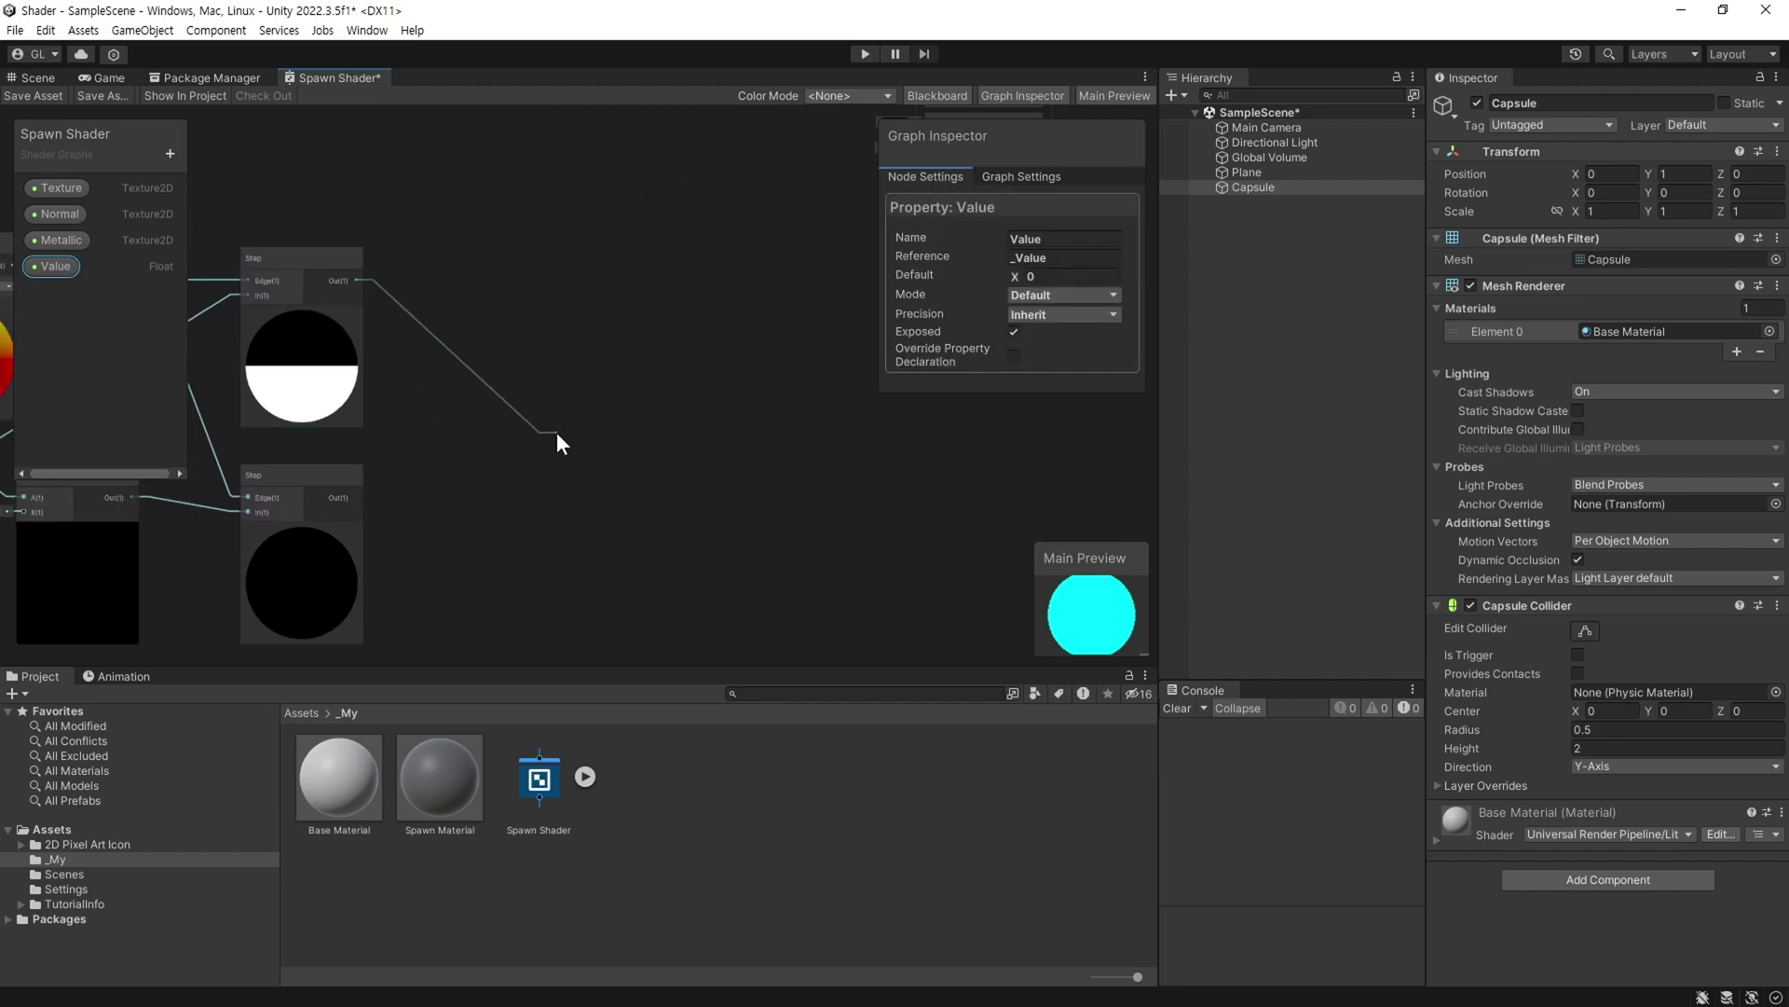
drag(529, 401, 556, 433)
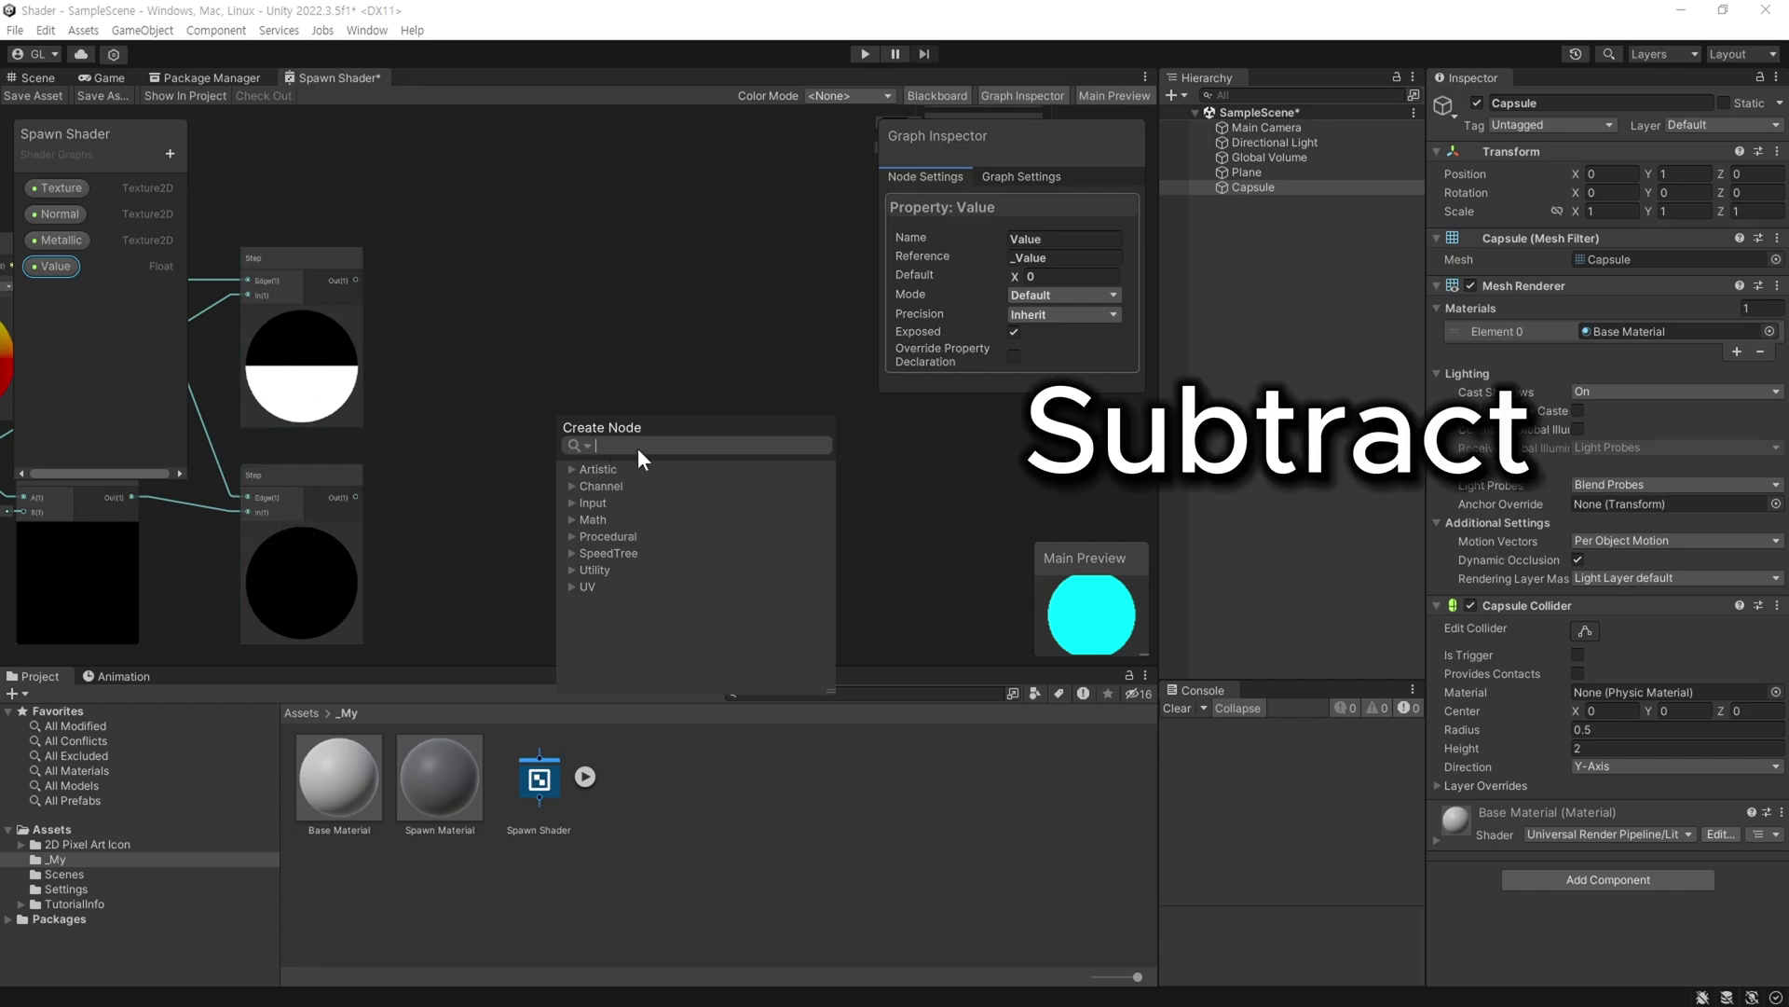
text(sub)
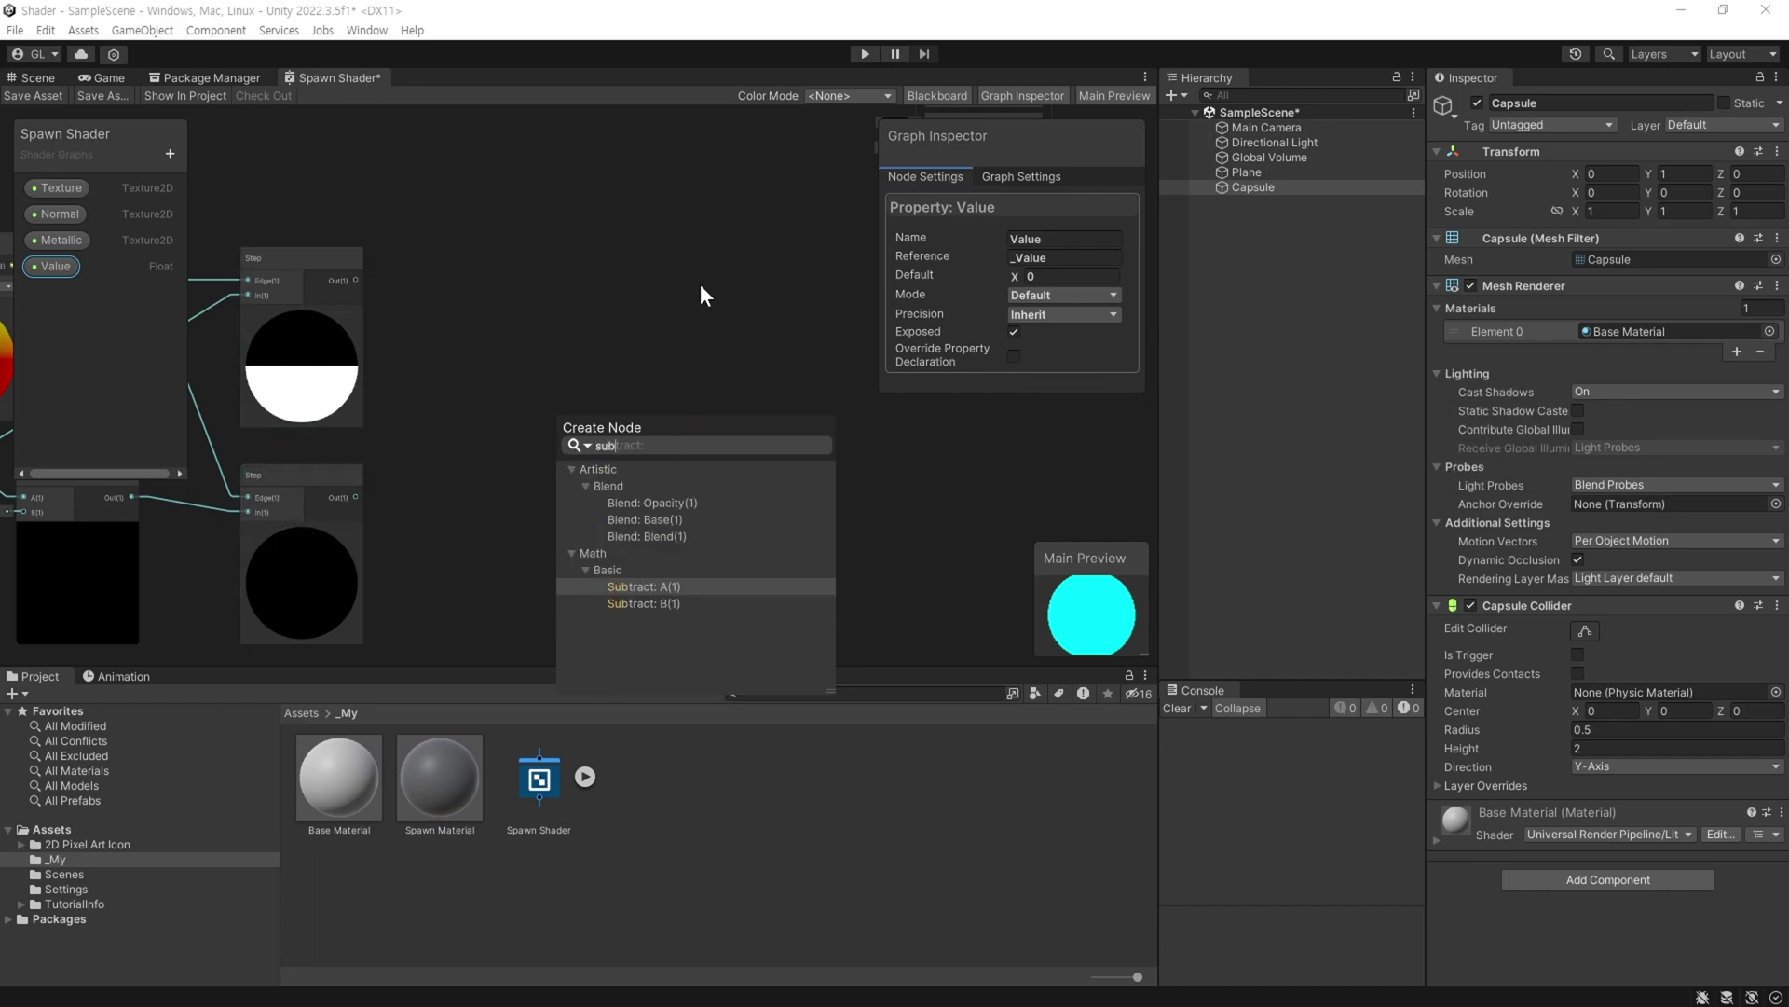
click(666, 585)
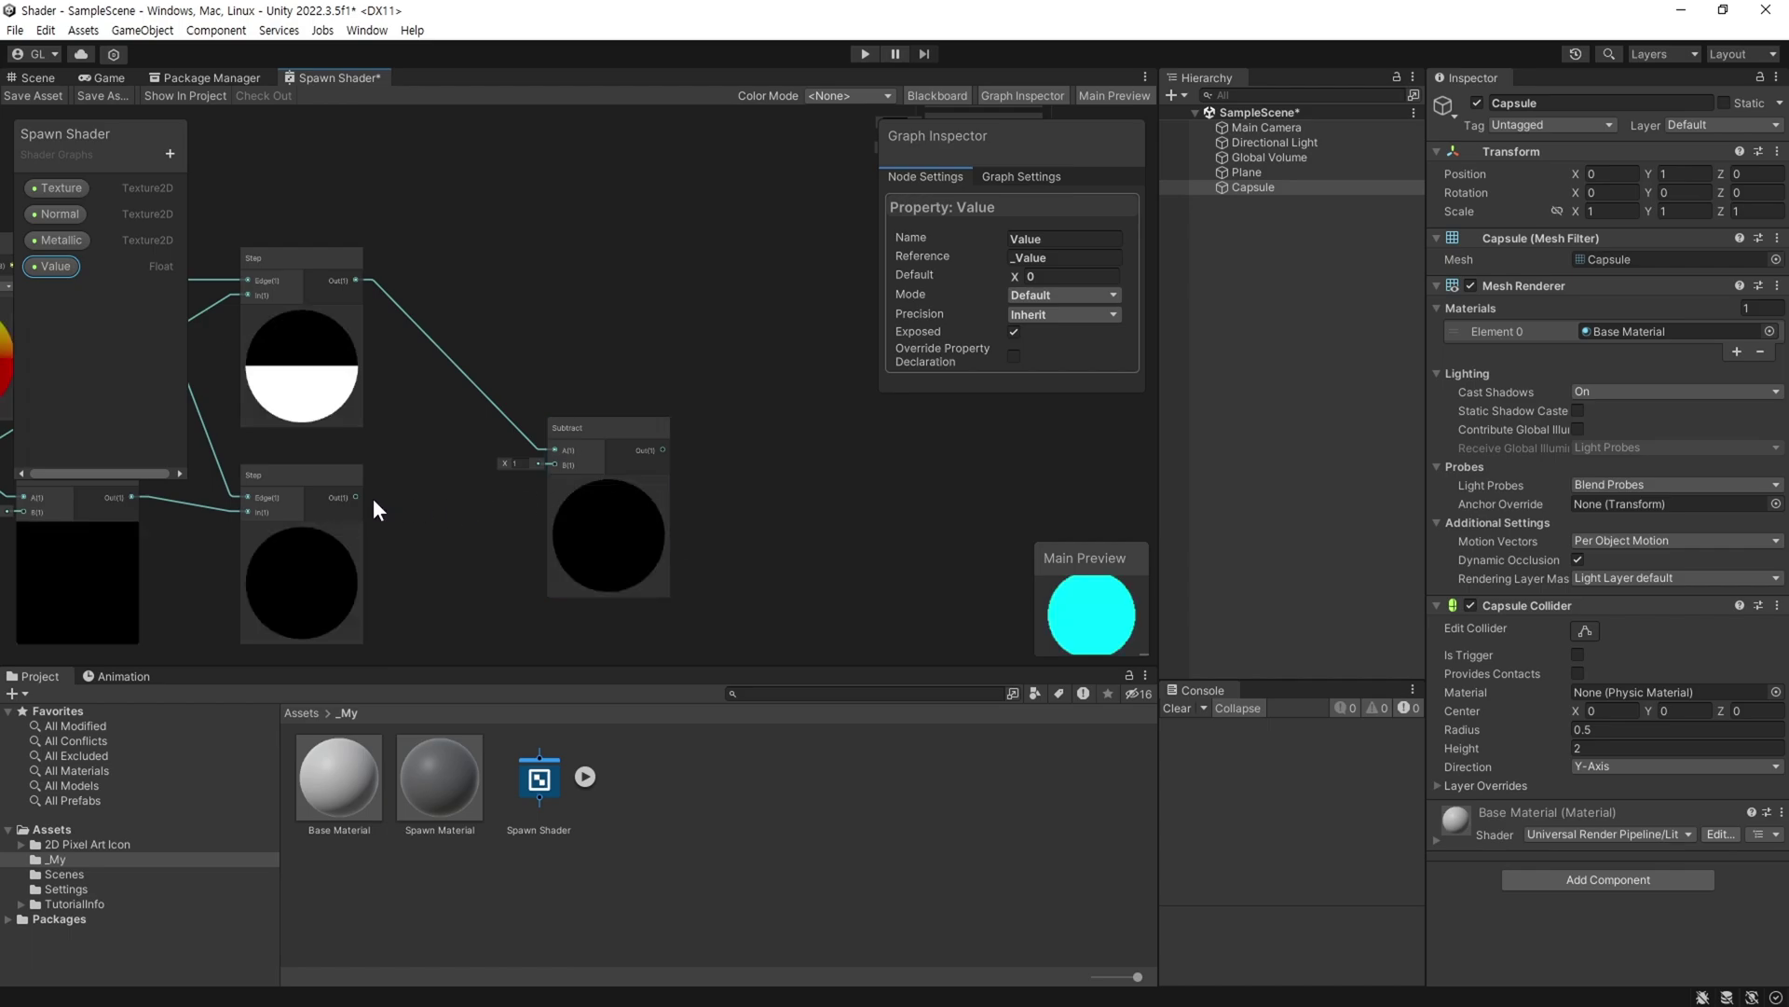
mouse_move(356, 495)
mouse_down()
mouse_move(554, 464)
mouse_move(546, 405)
mouse_up()
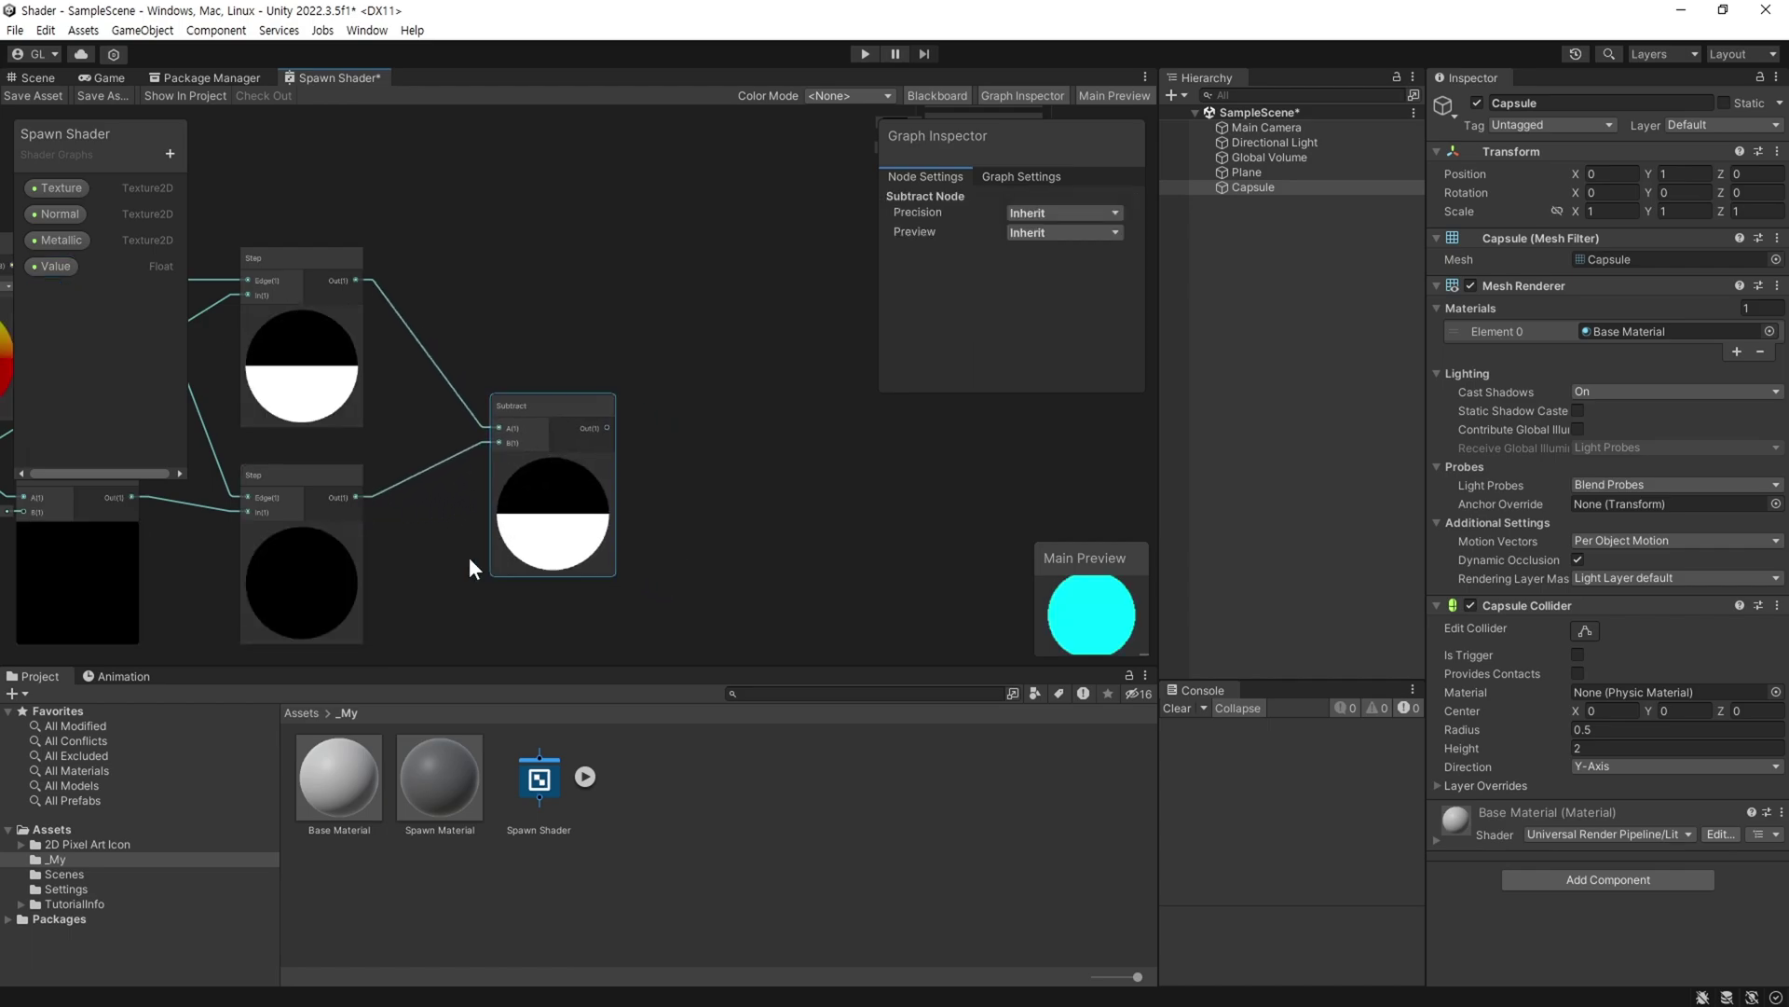
Bring the Fragment output stack into view and select it.
scroll(568, 522, down, 3)
middle_drag(665, 501, 546, 528)
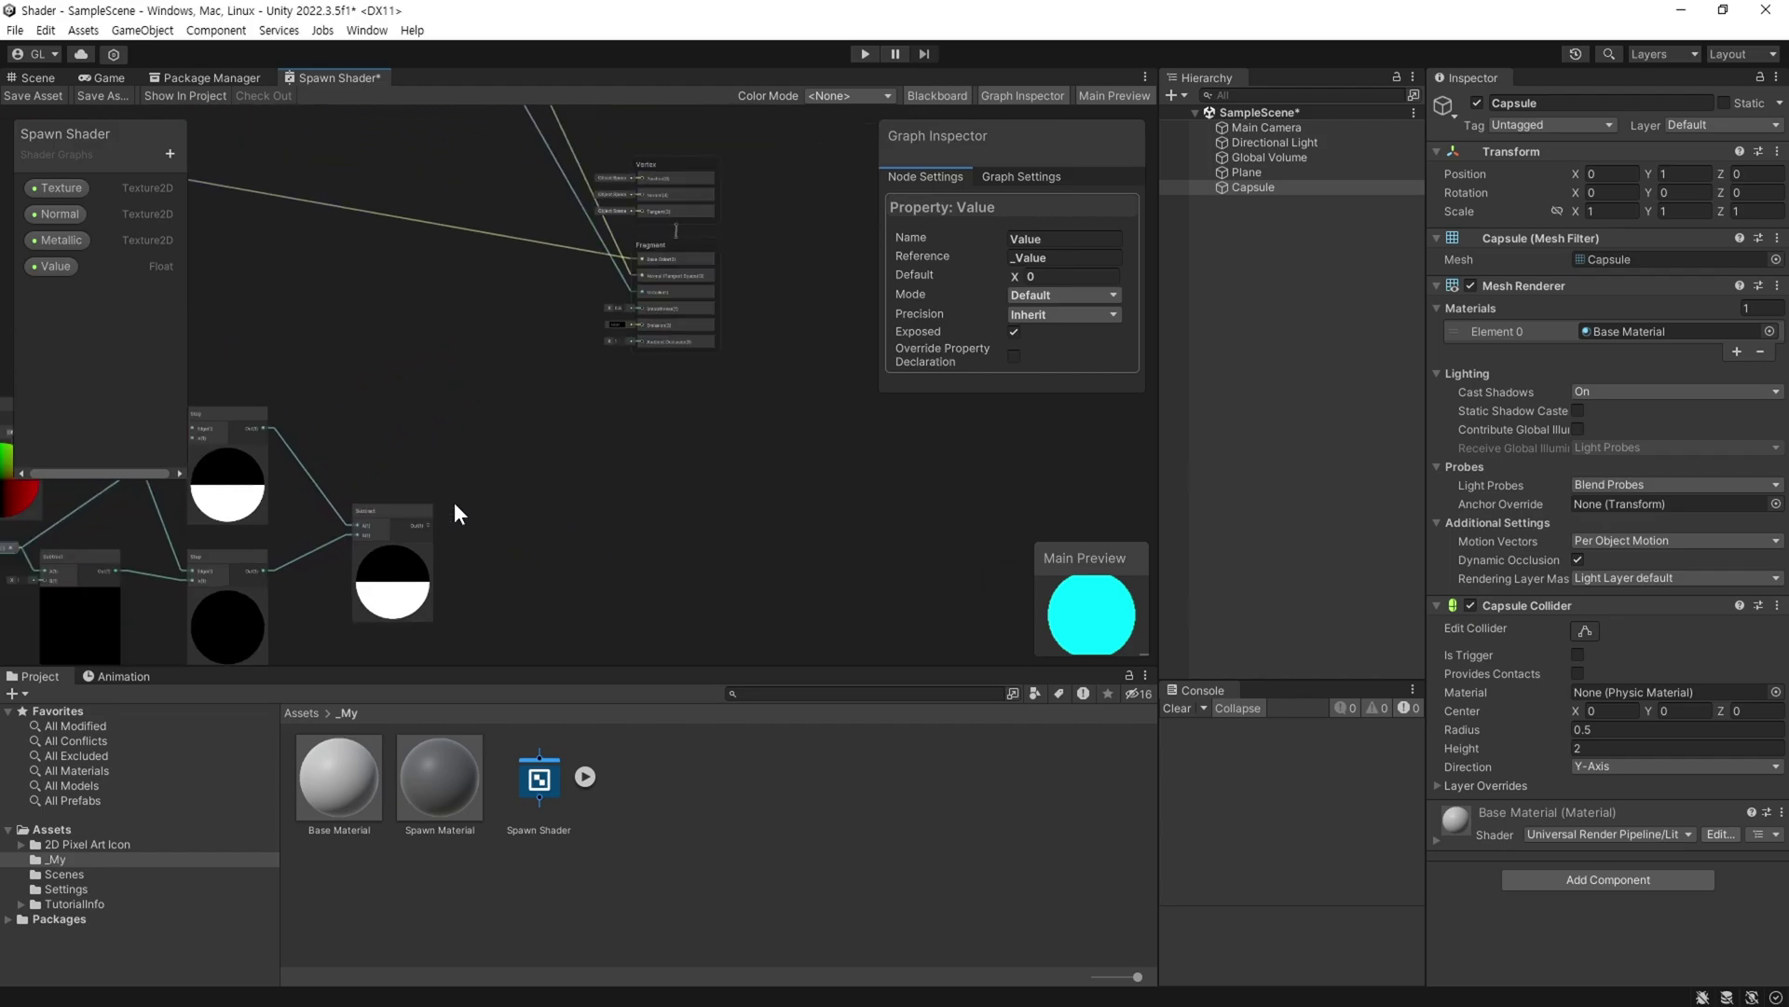
scroll(454, 508, up, 5)
middle_drag(419, 408, 399, 543)
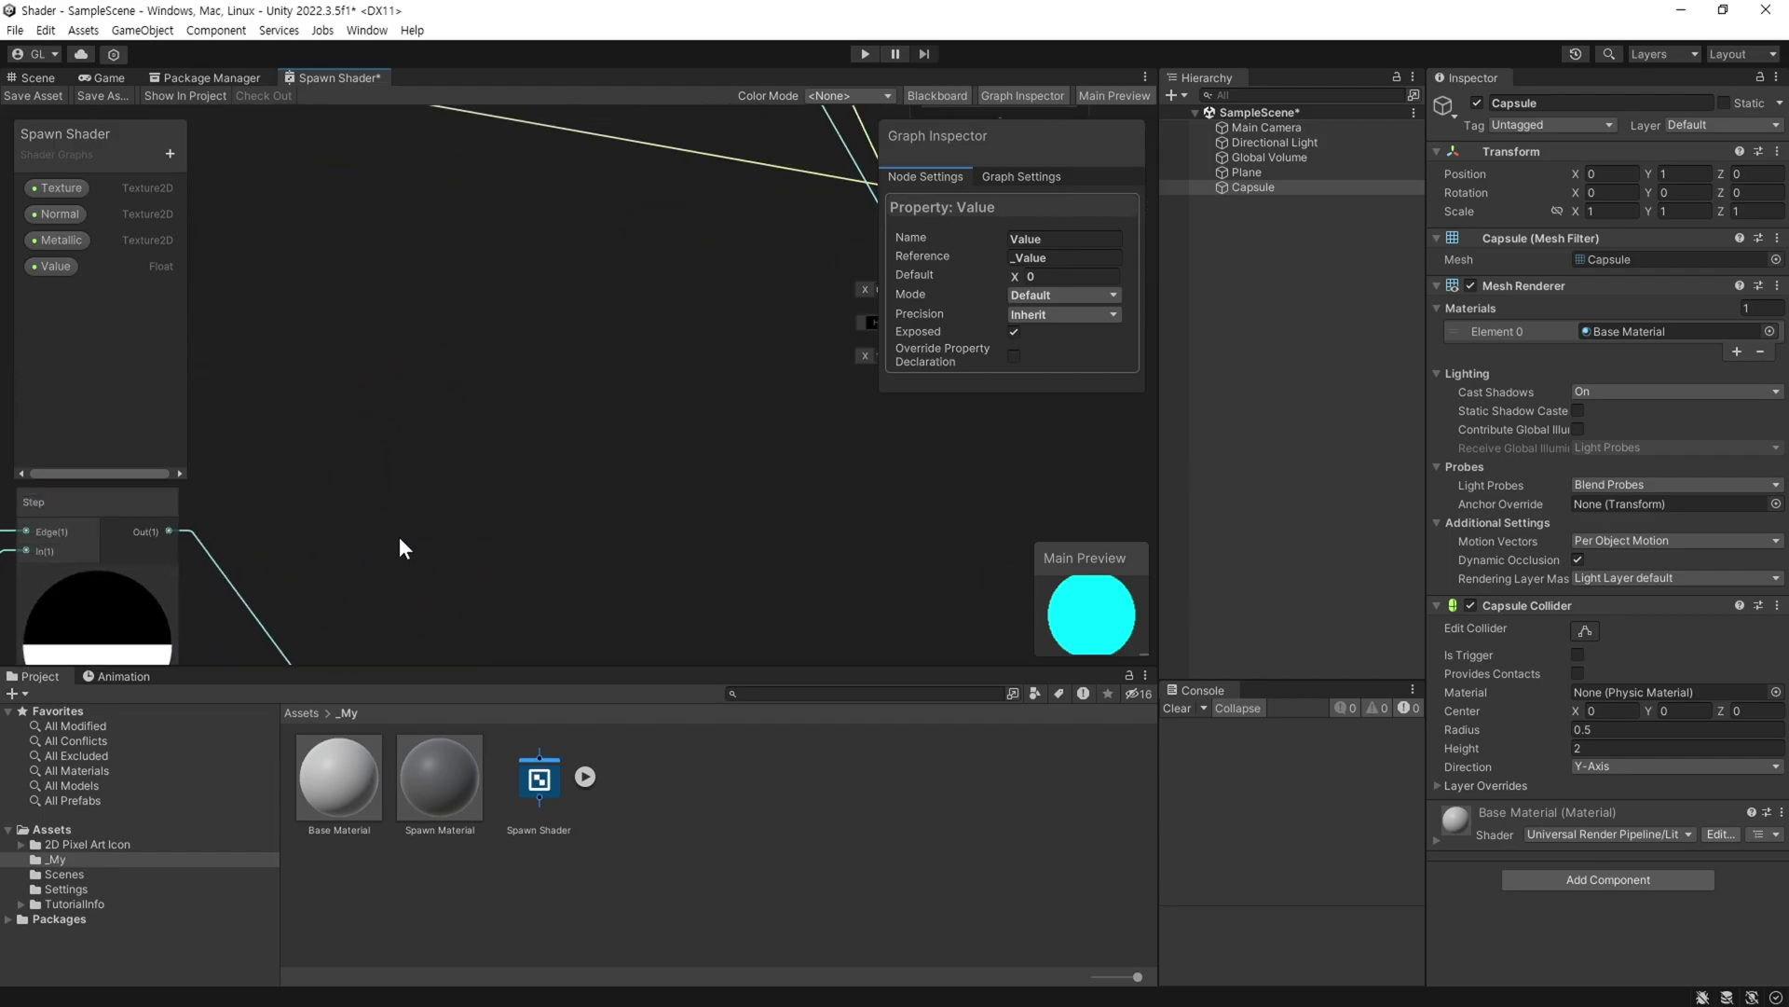
scroll(399, 543, down, 2)
scroll(606, 508, up, 2)
click(746, 244)
Enable Alpha Clipping in the Universal target's Graph Settings, adding Alpha and Alpha Clip Threshold.
click(1021, 177)
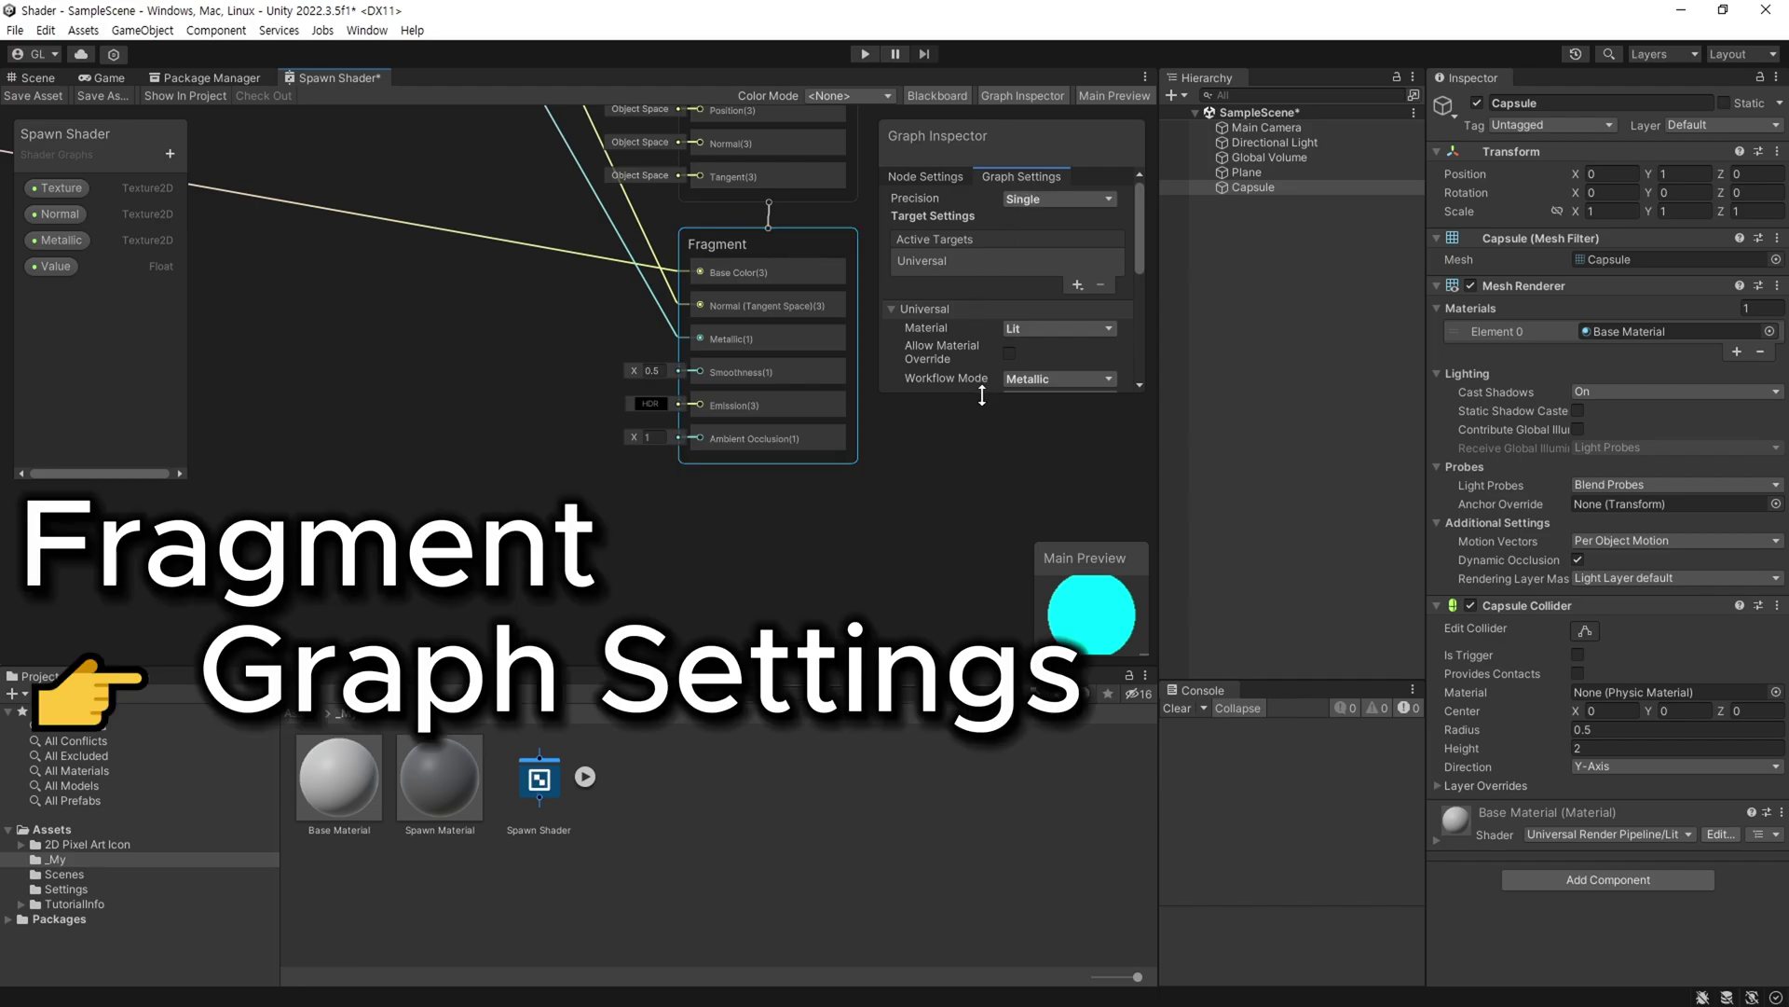
drag(981, 395, 981, 580)
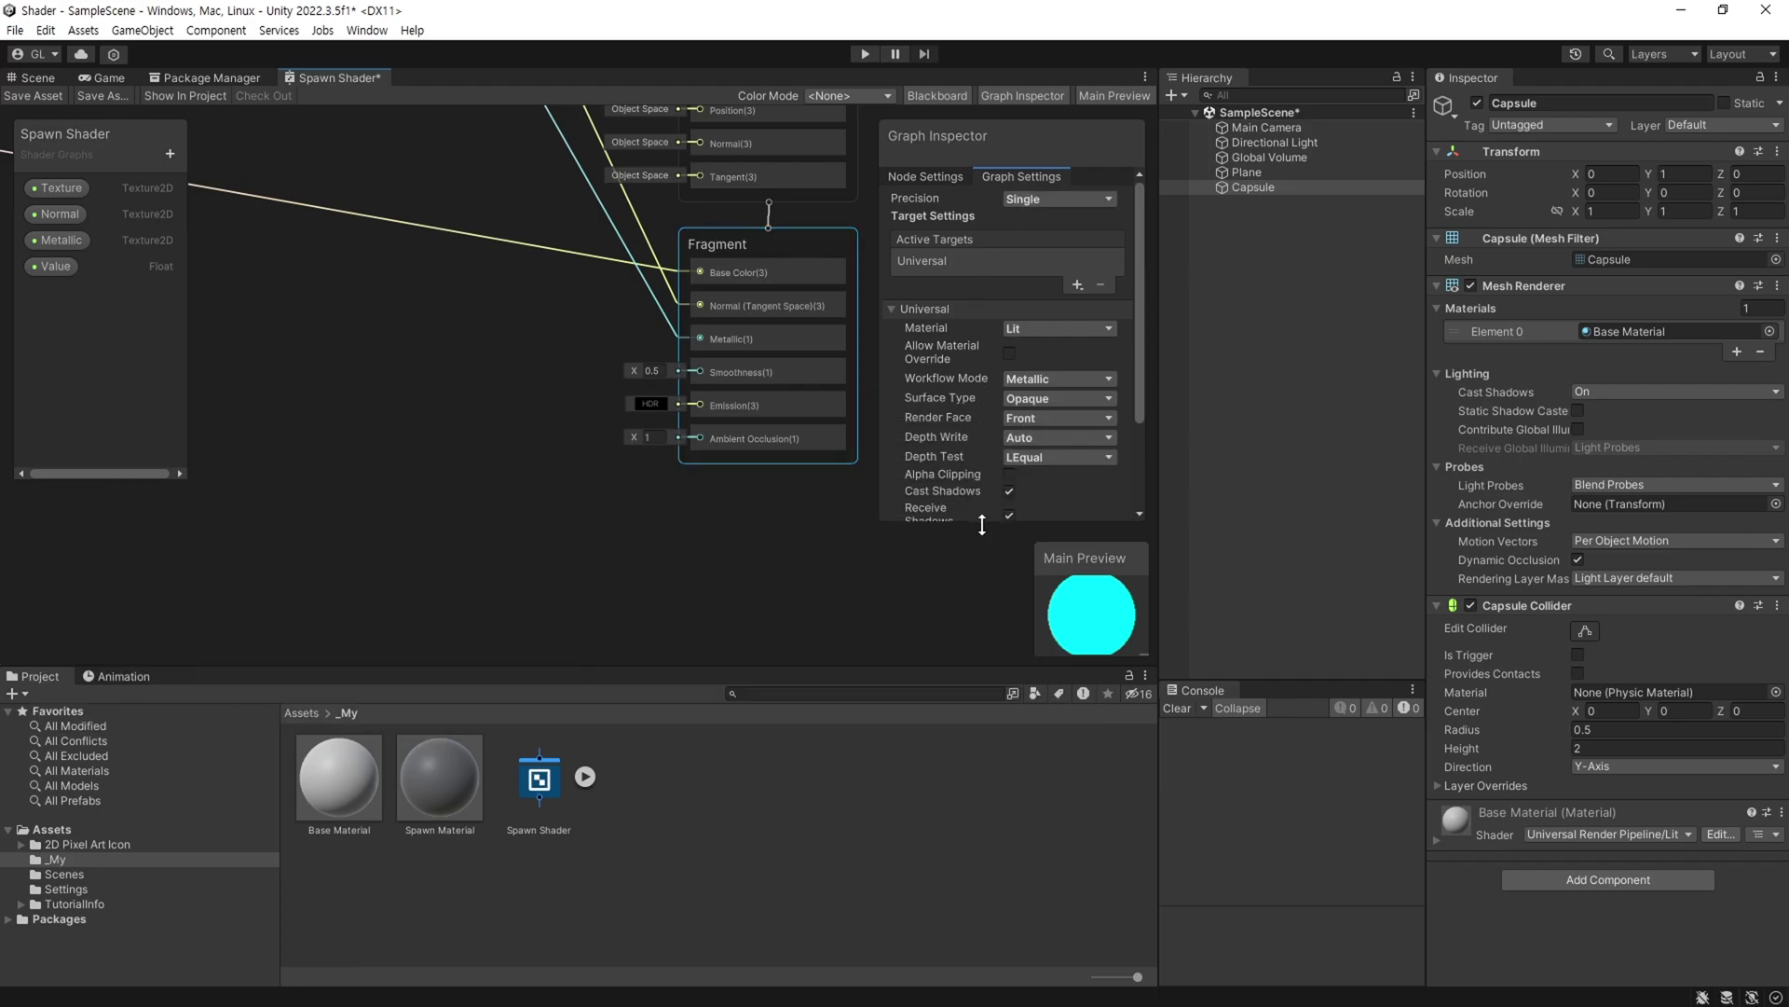
click(1012, 475)
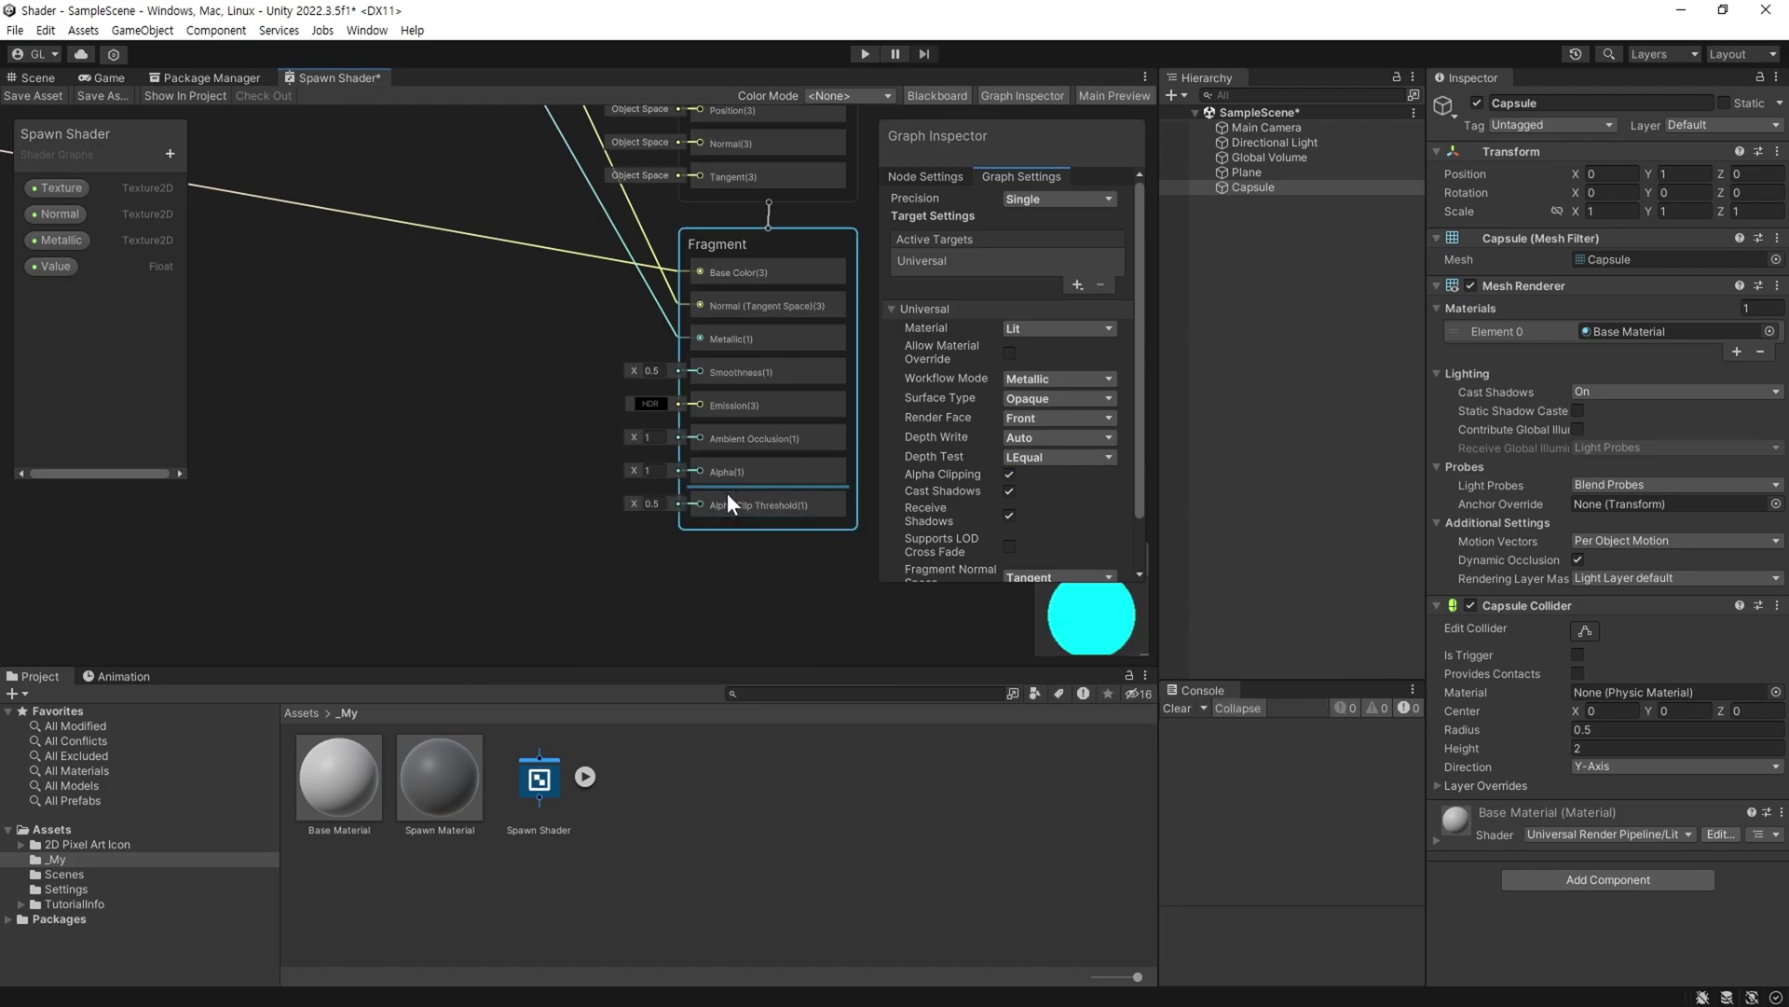
middle_drag(219, 606, 501, 485)
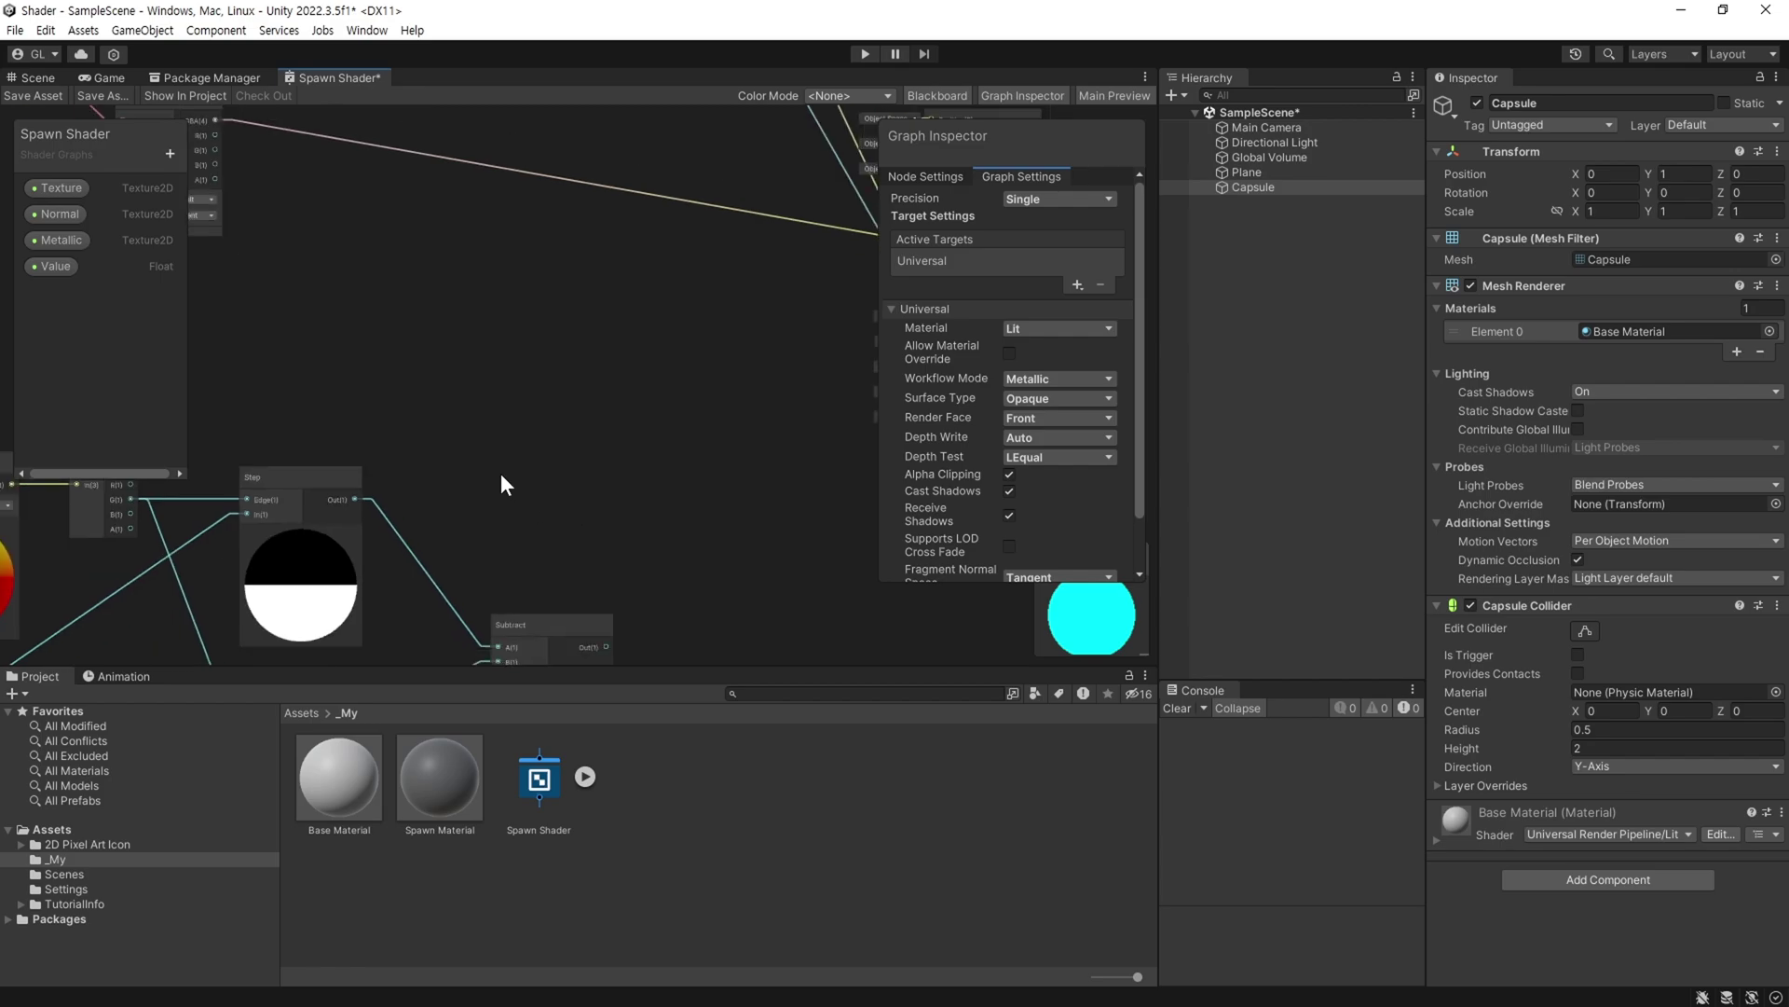
scroll(427, 446, down, 2)
middle_drag(441, 420, 407, 432)
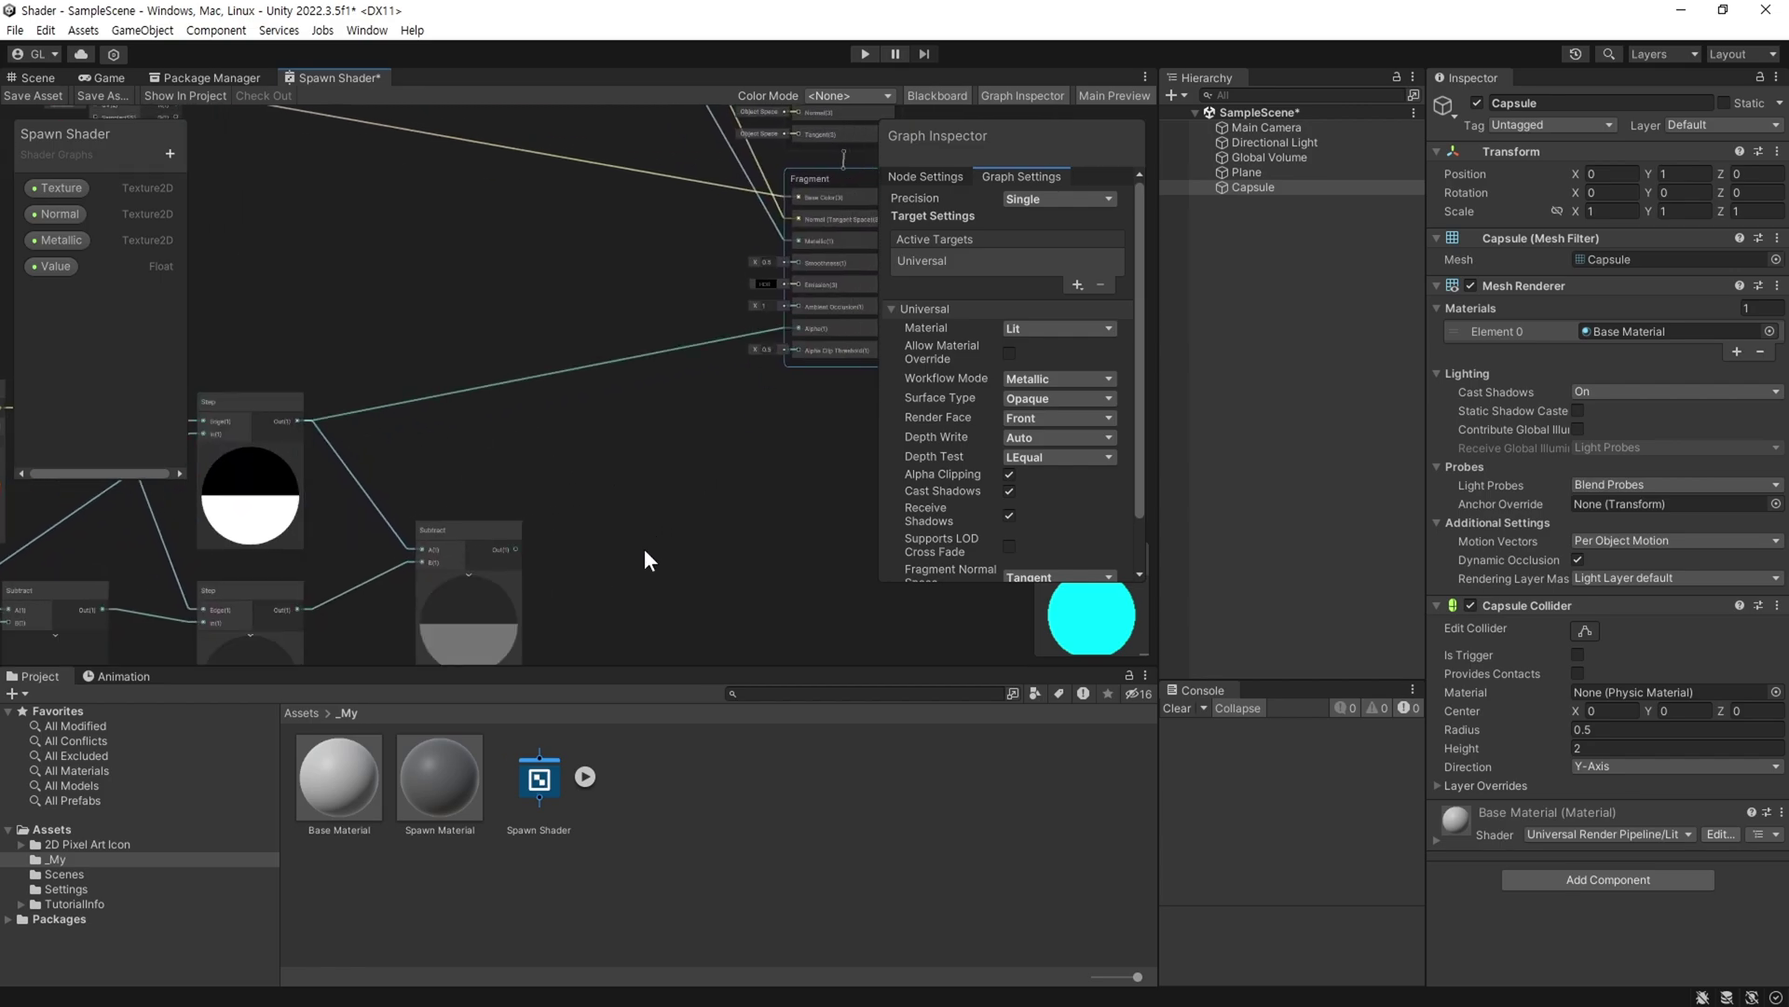
mouse_move(645, 548)
middle_down()
mouse_move(746, 469)
mouse_move(735, 432)
middle_up()
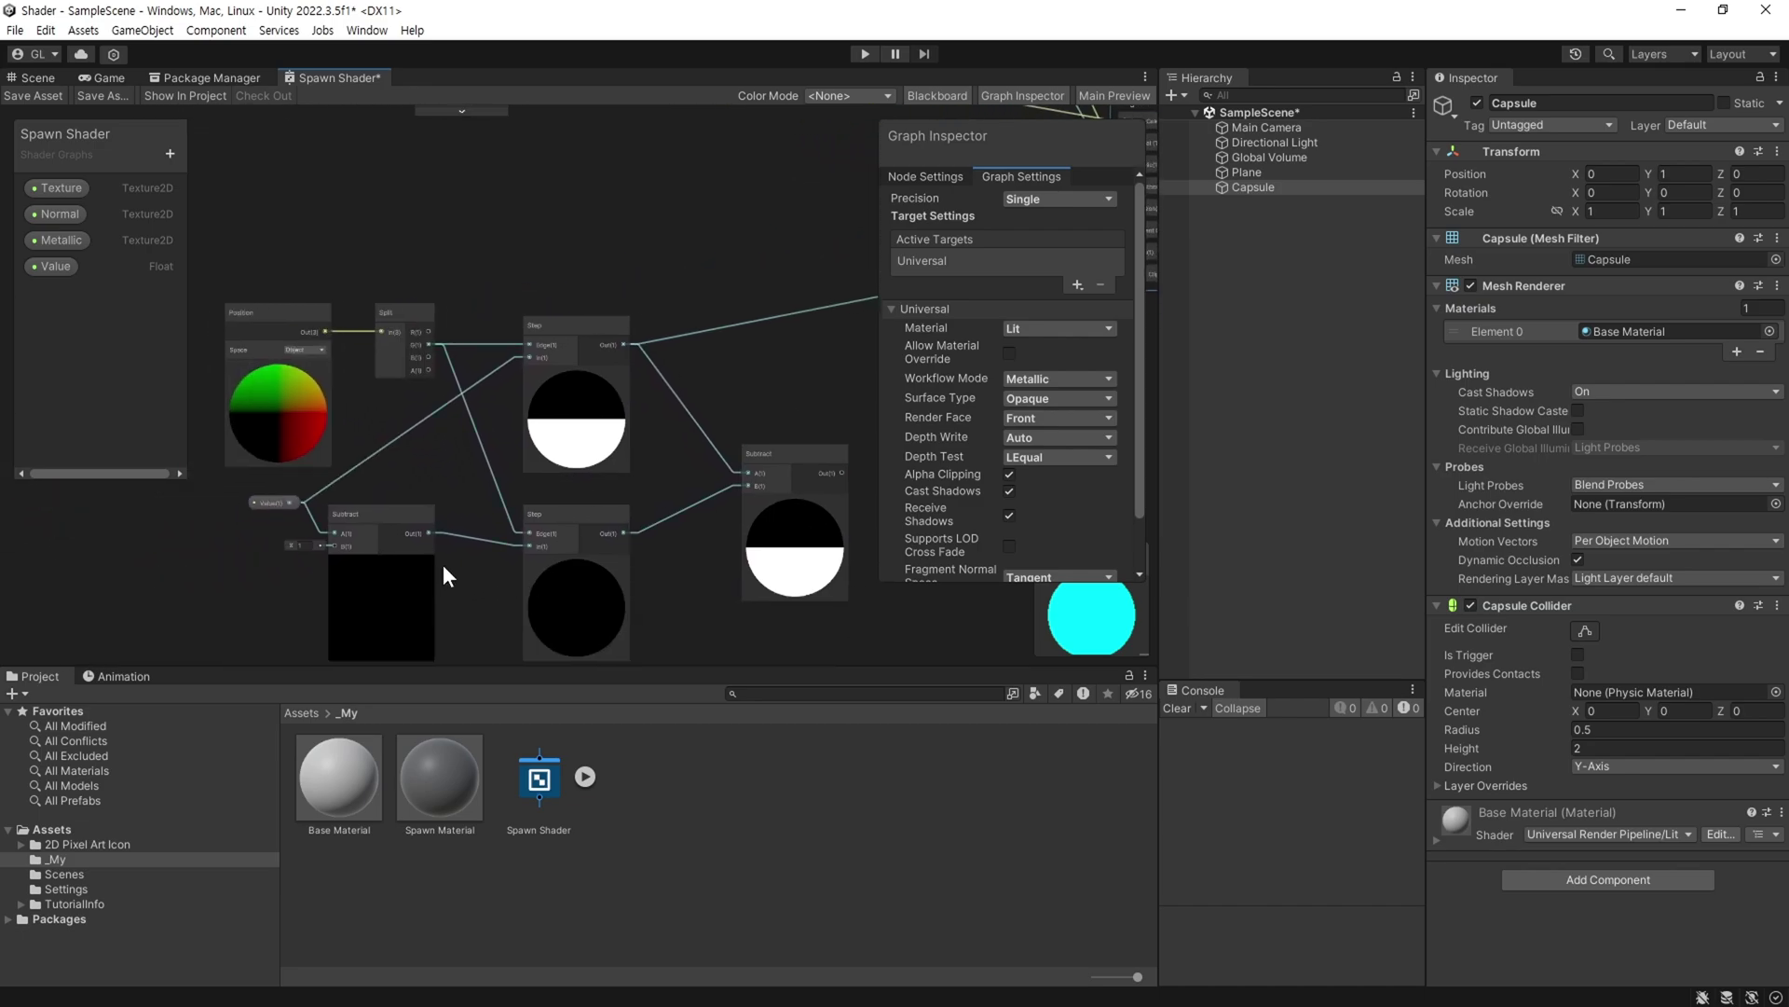
middle_drag(238, 566, 383, 466)
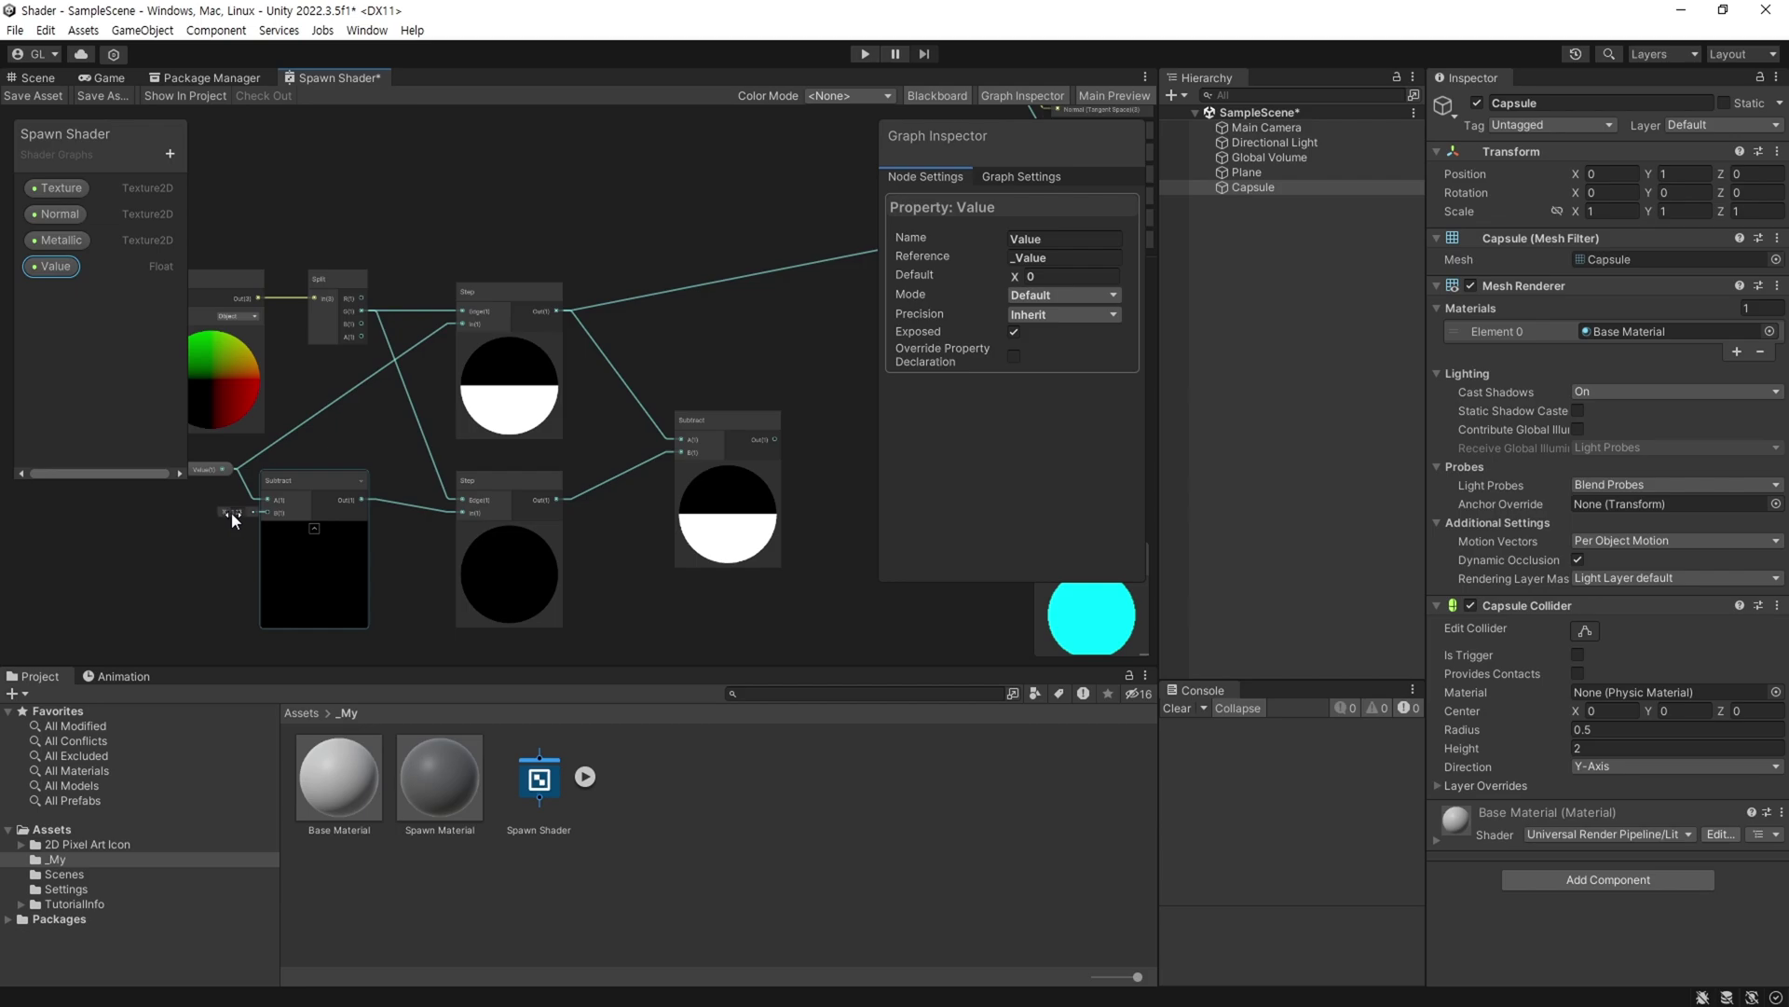
Create a SpawnHeight Float property and connect it to the first Subtract node's B input.
drag(222, 509, 188, 510)
scroll(729, 545, up, 2)
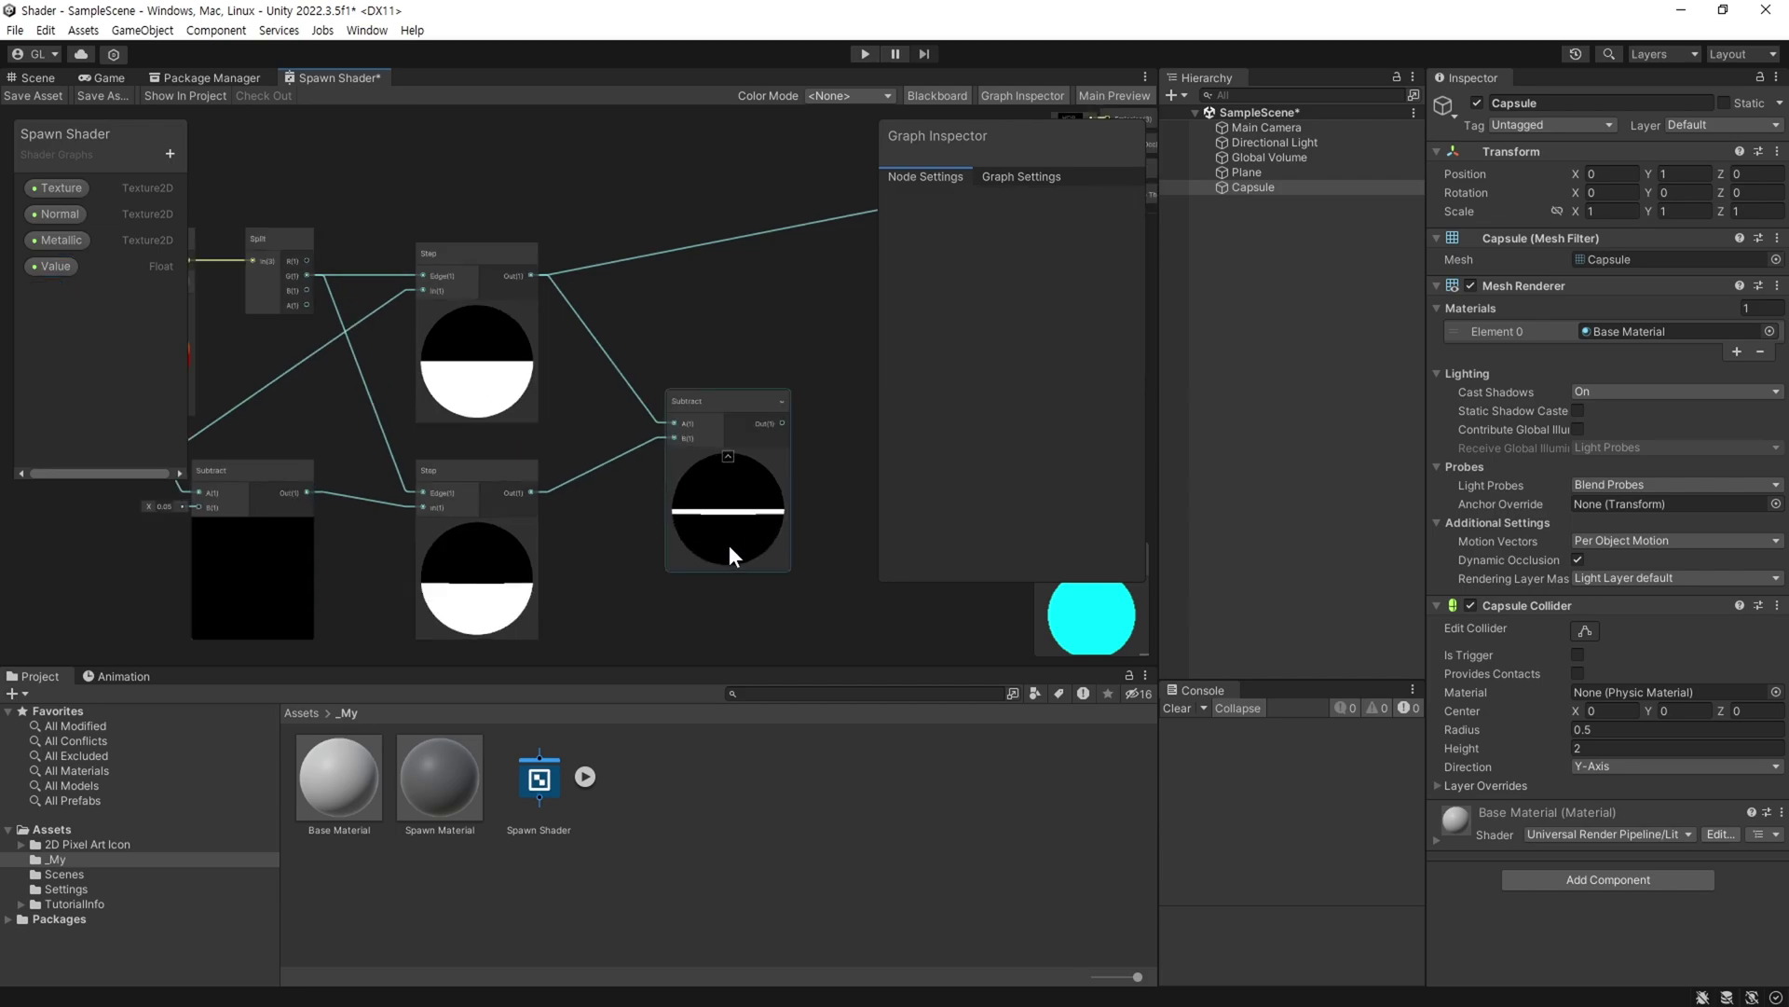
scroll(729, 545, up, 2)
middle_drag(679, 530, 723, 544)
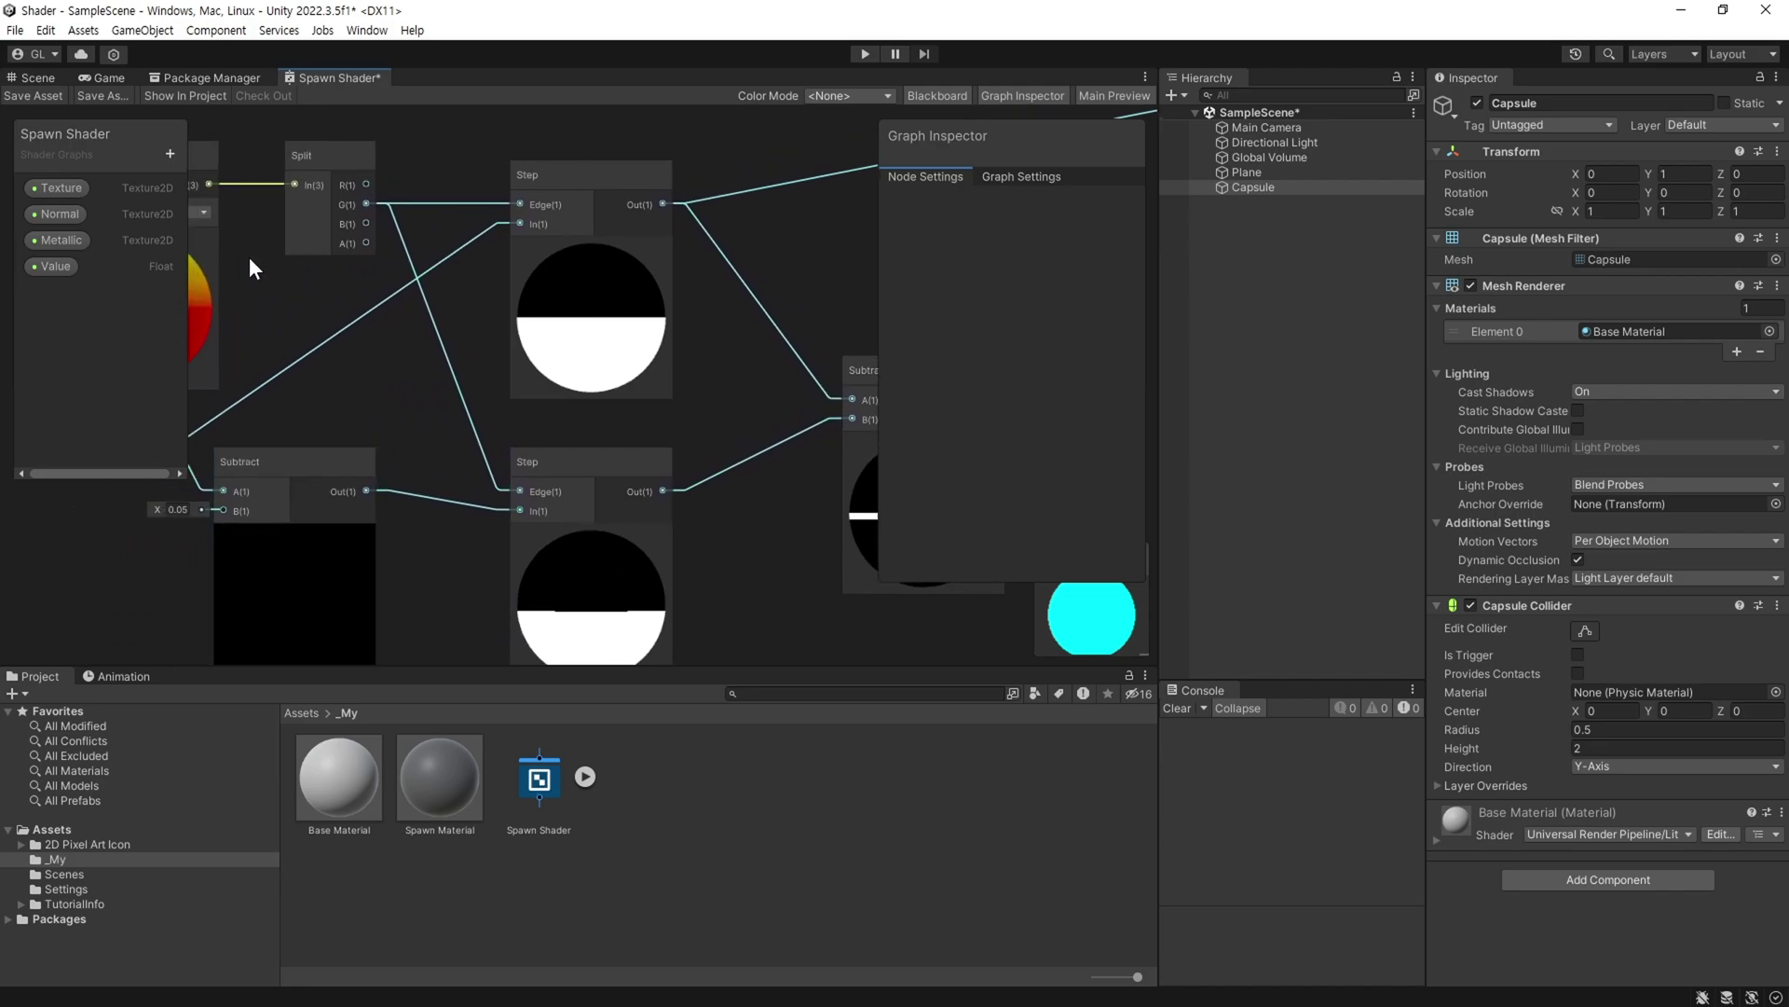
click(169, 154)
click(295, 192)
text(SpawnHeight)
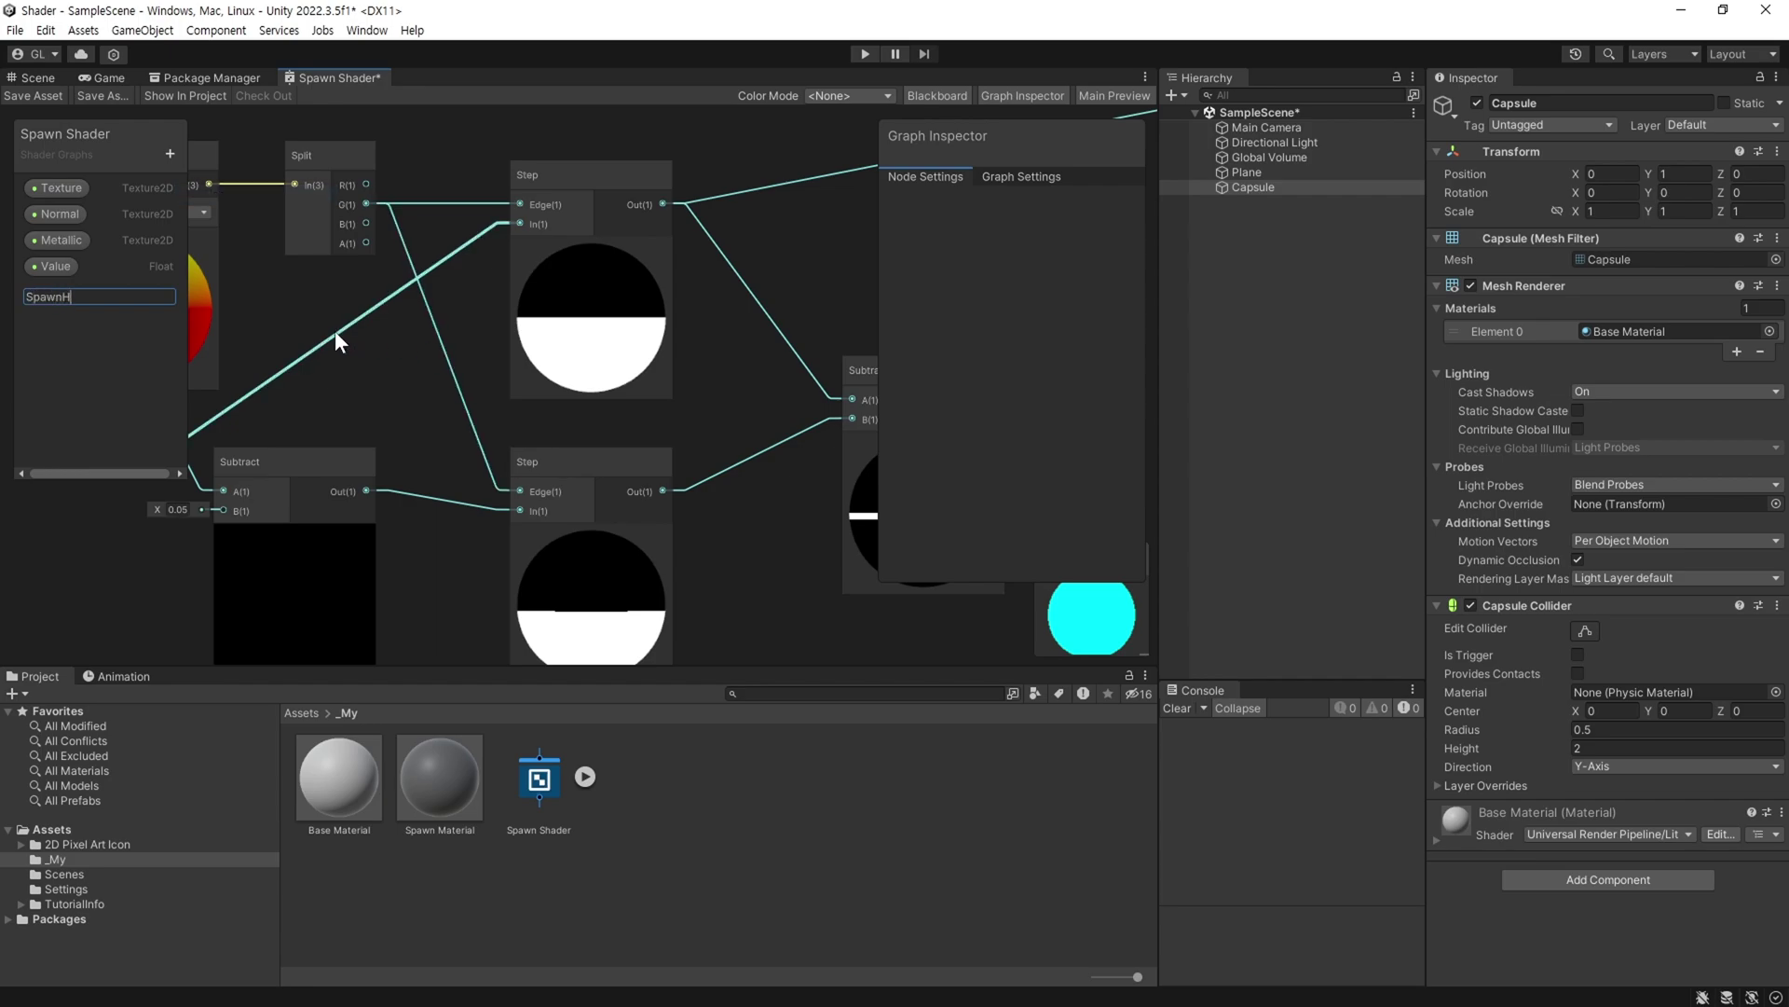
key(Return)
drag(82, 291, 132, 587)
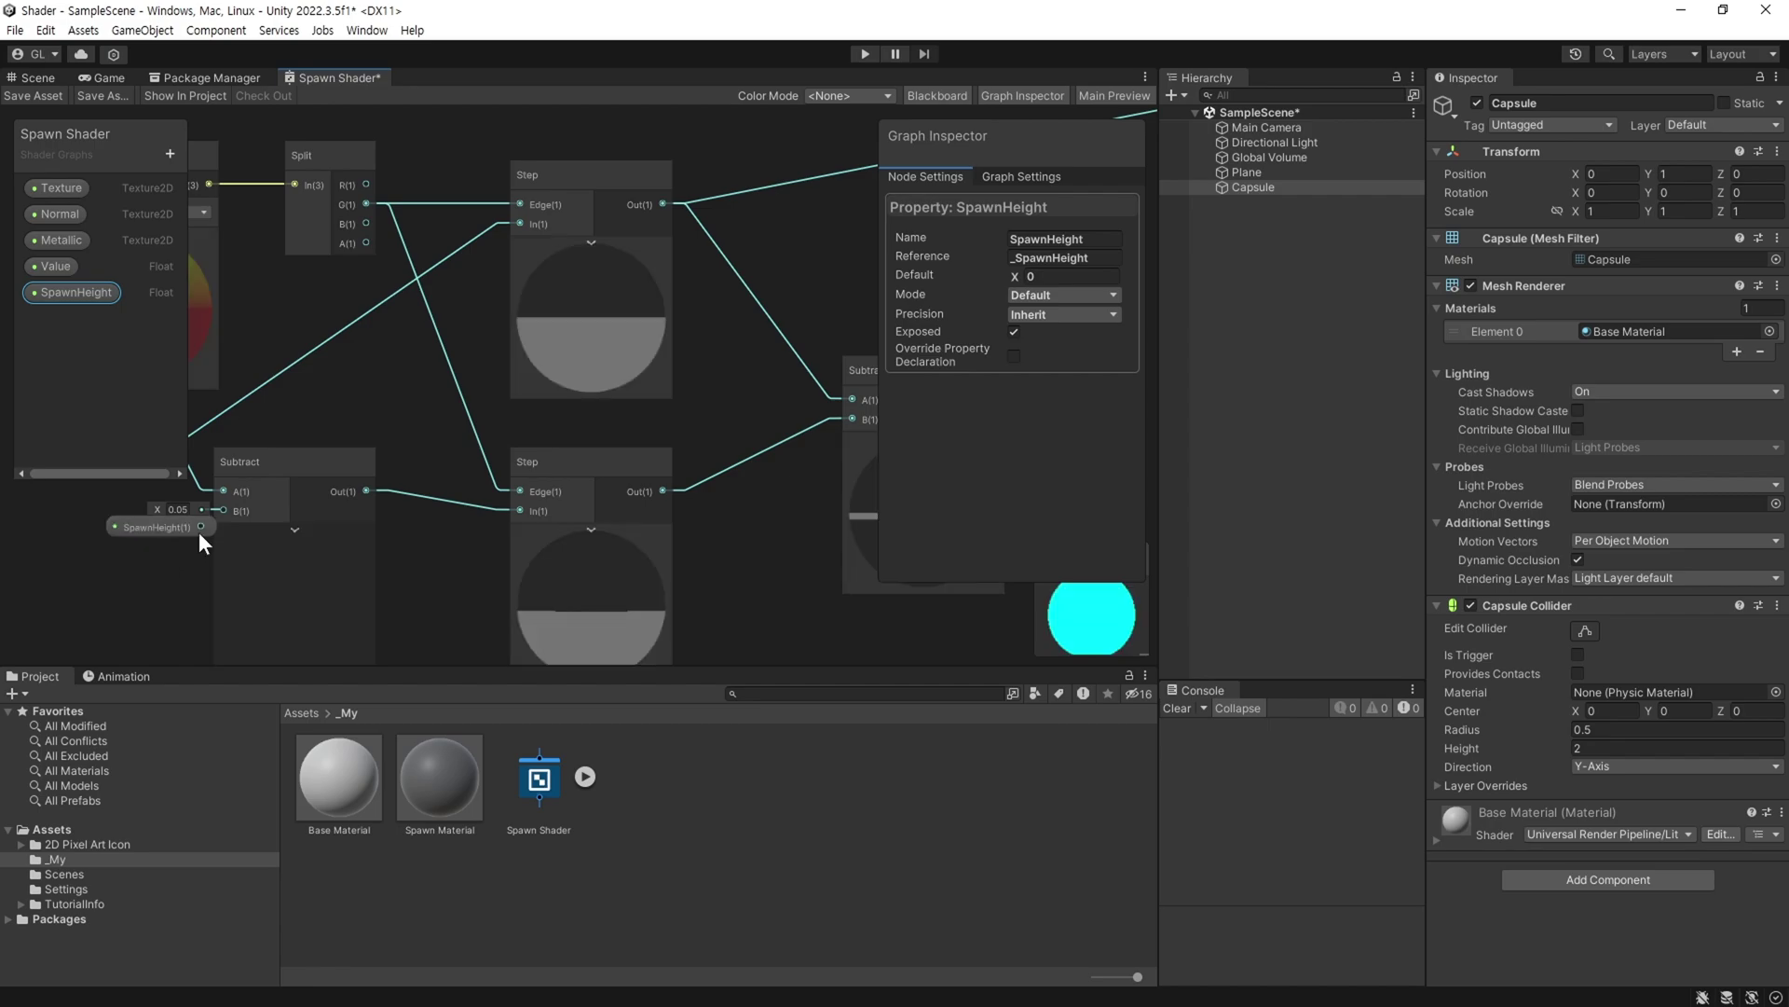
mouse_move(165, 546)
mouse_down()
mouse_move(131, 545)
mouse_move(222, 512)
mouse_up()
drag(120, 535, 141, 513)
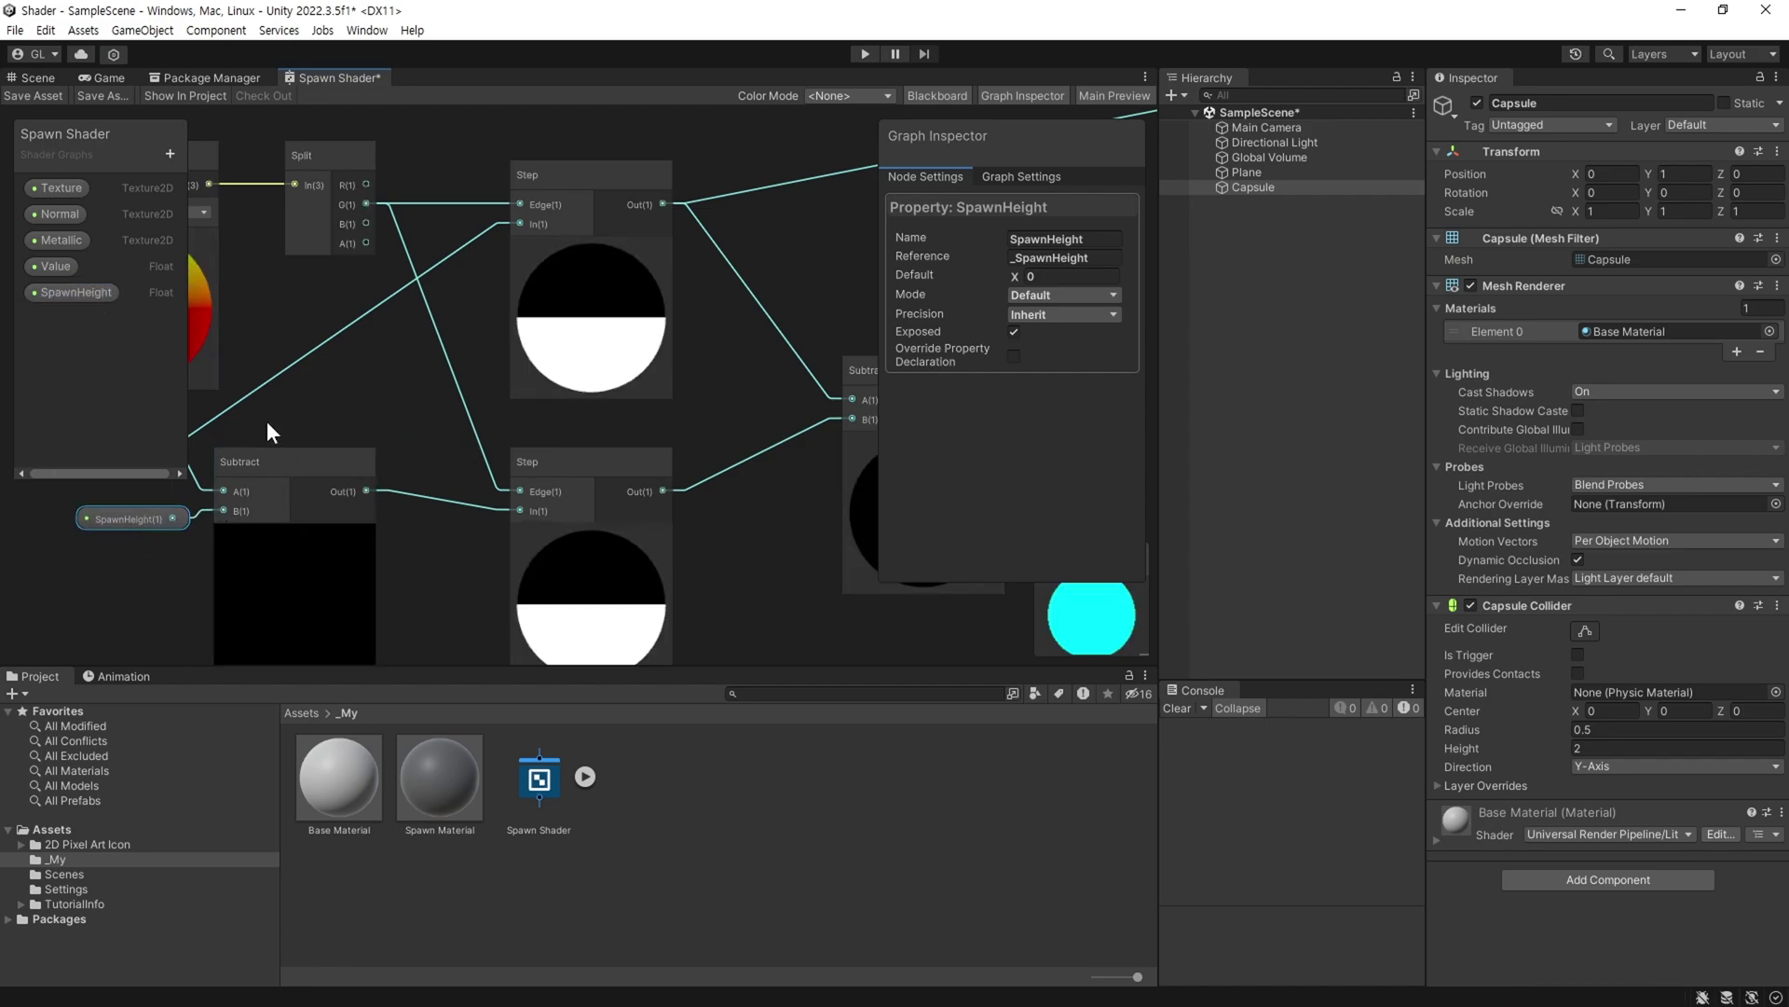
Set SpawnHeight's default value to 0.1.
click(1023, 277)
text(0.27)
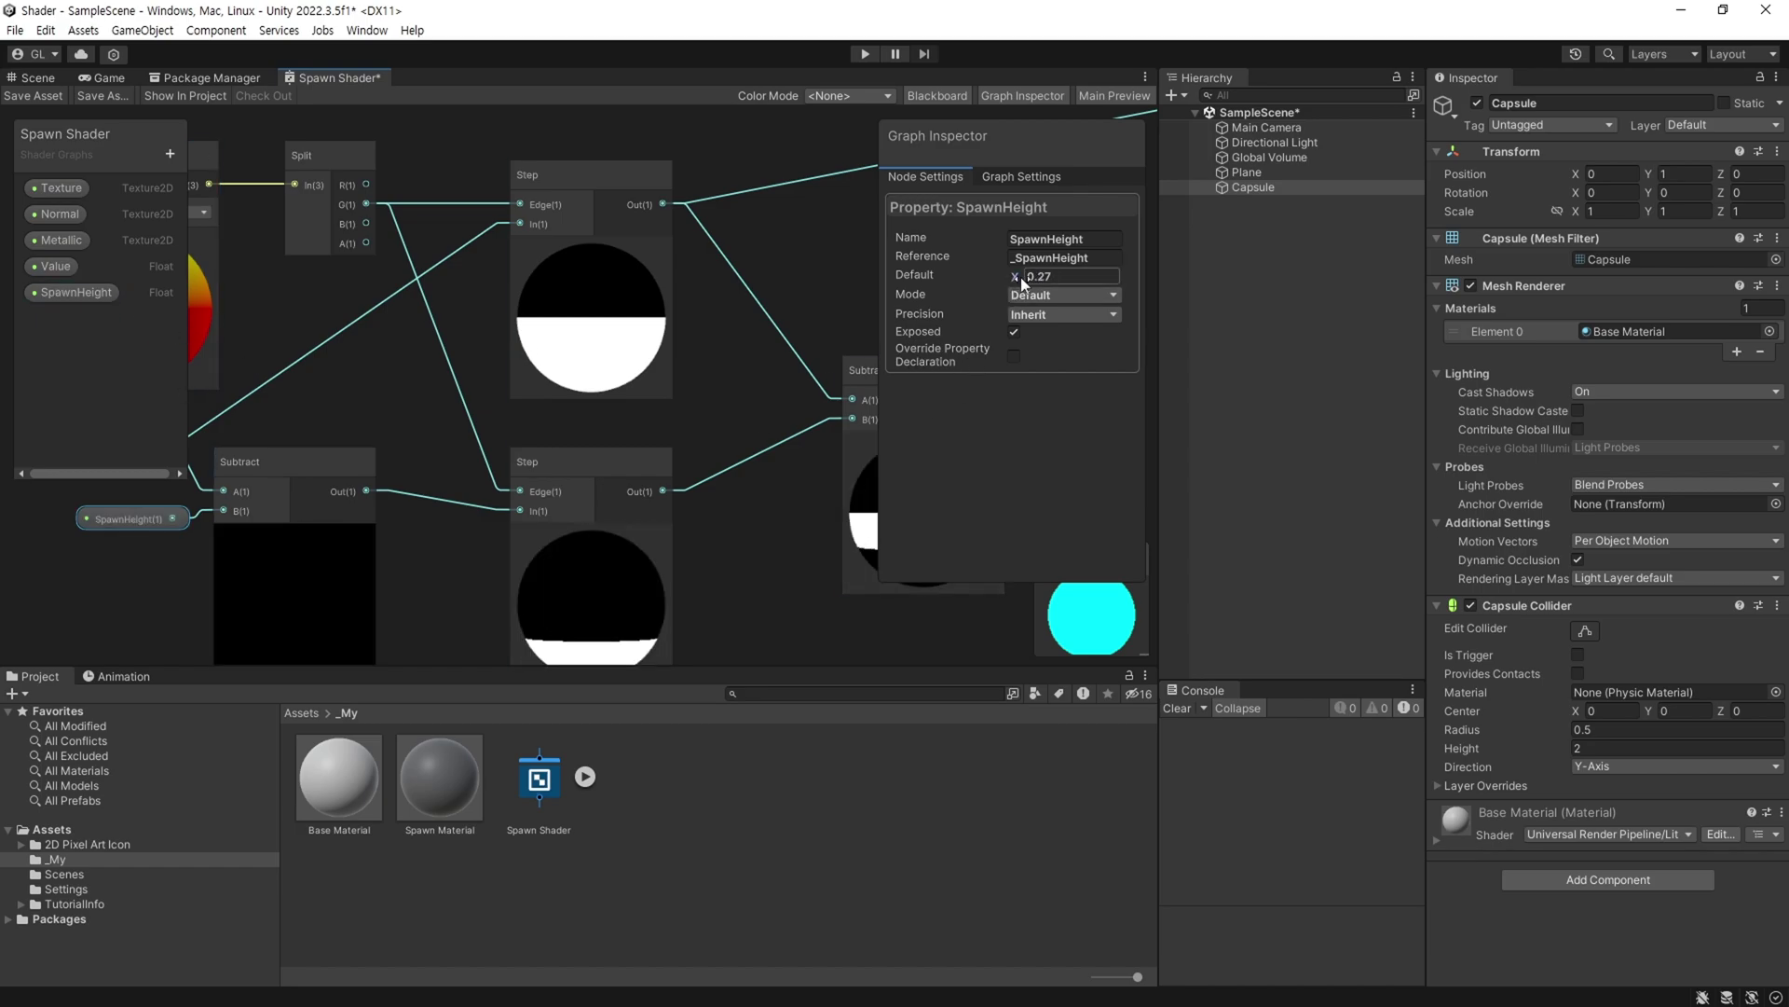
drag(1015, 277, 1006, 278)
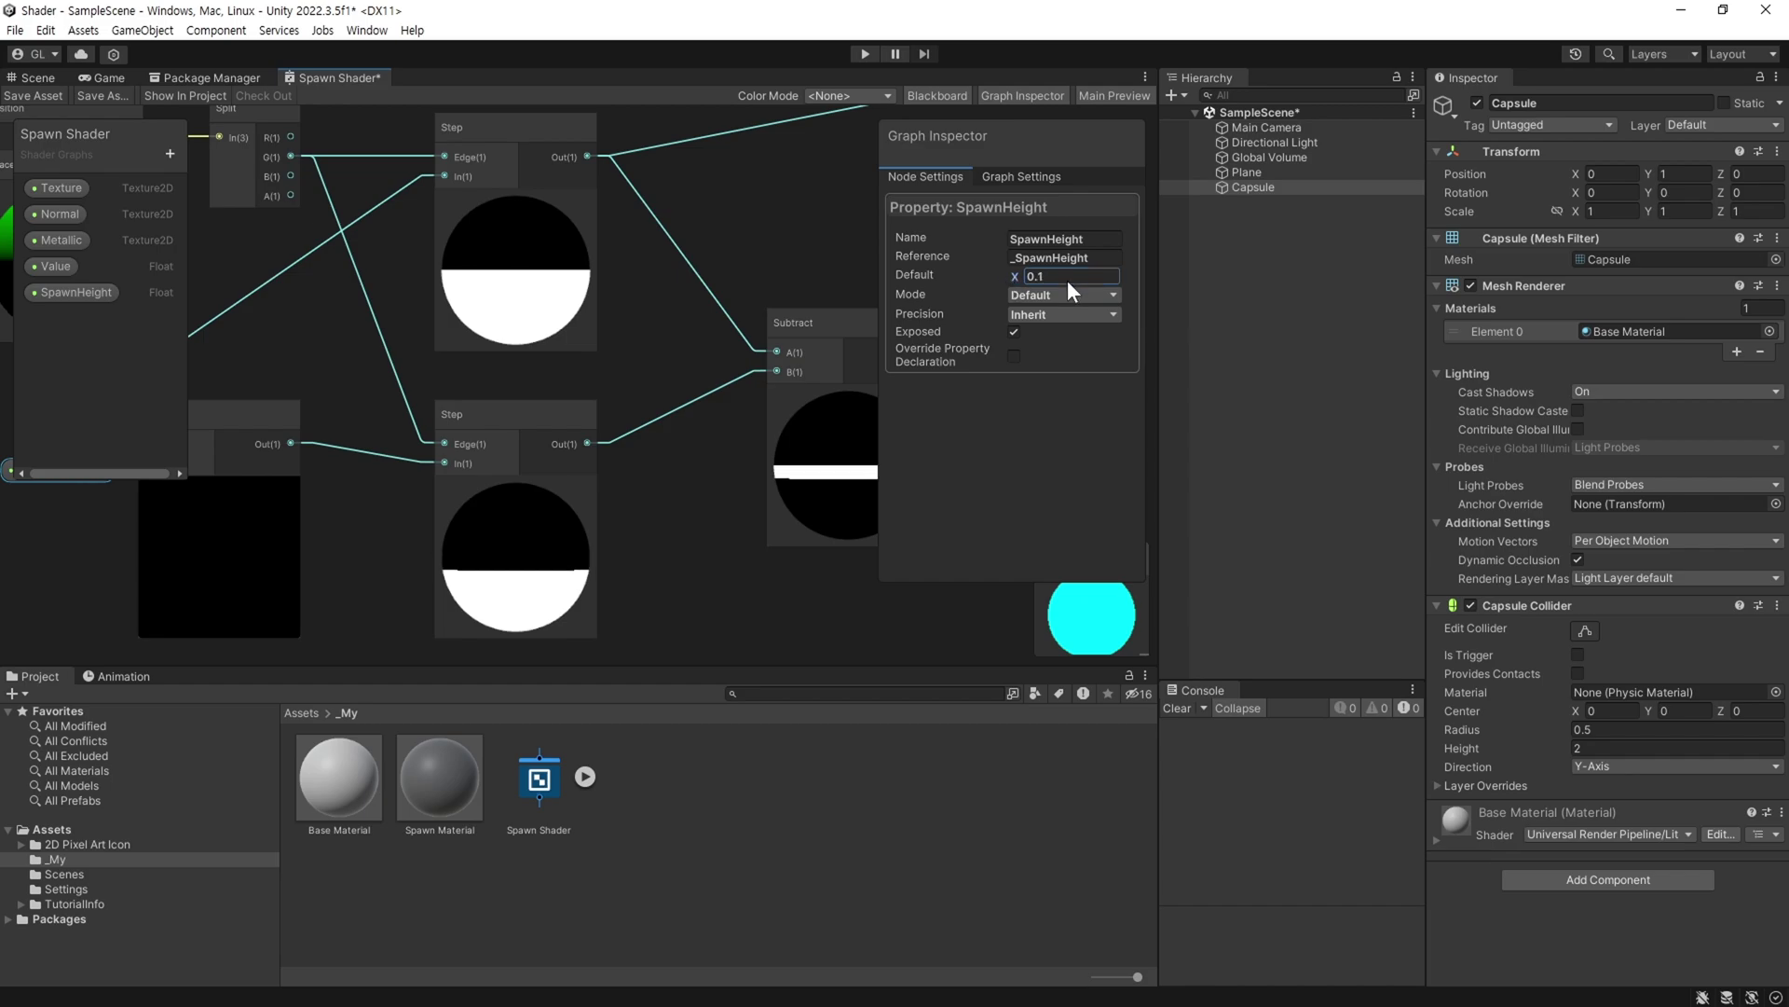
scroll(673, 551, down, 2)
scroll(624, 550, down, 3)
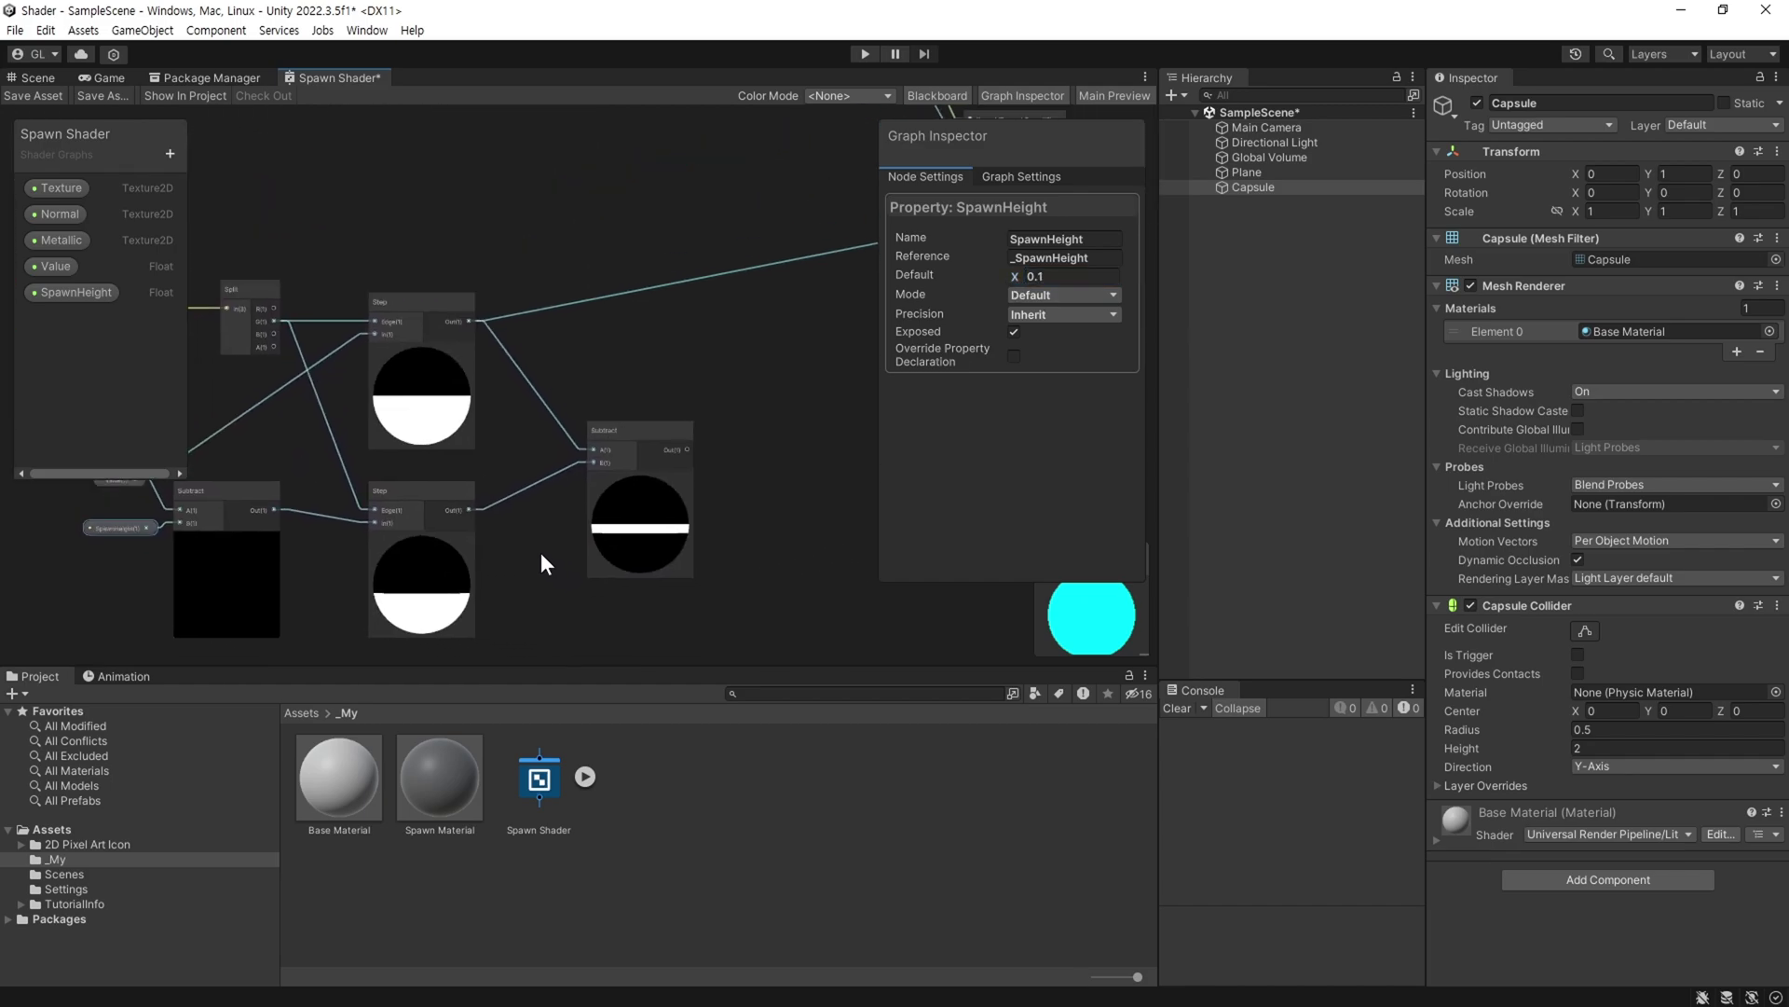
scroll(673, 491, up, 2)
scroll(557, 472, up, 1)
scroll(516, 432, up, 1)
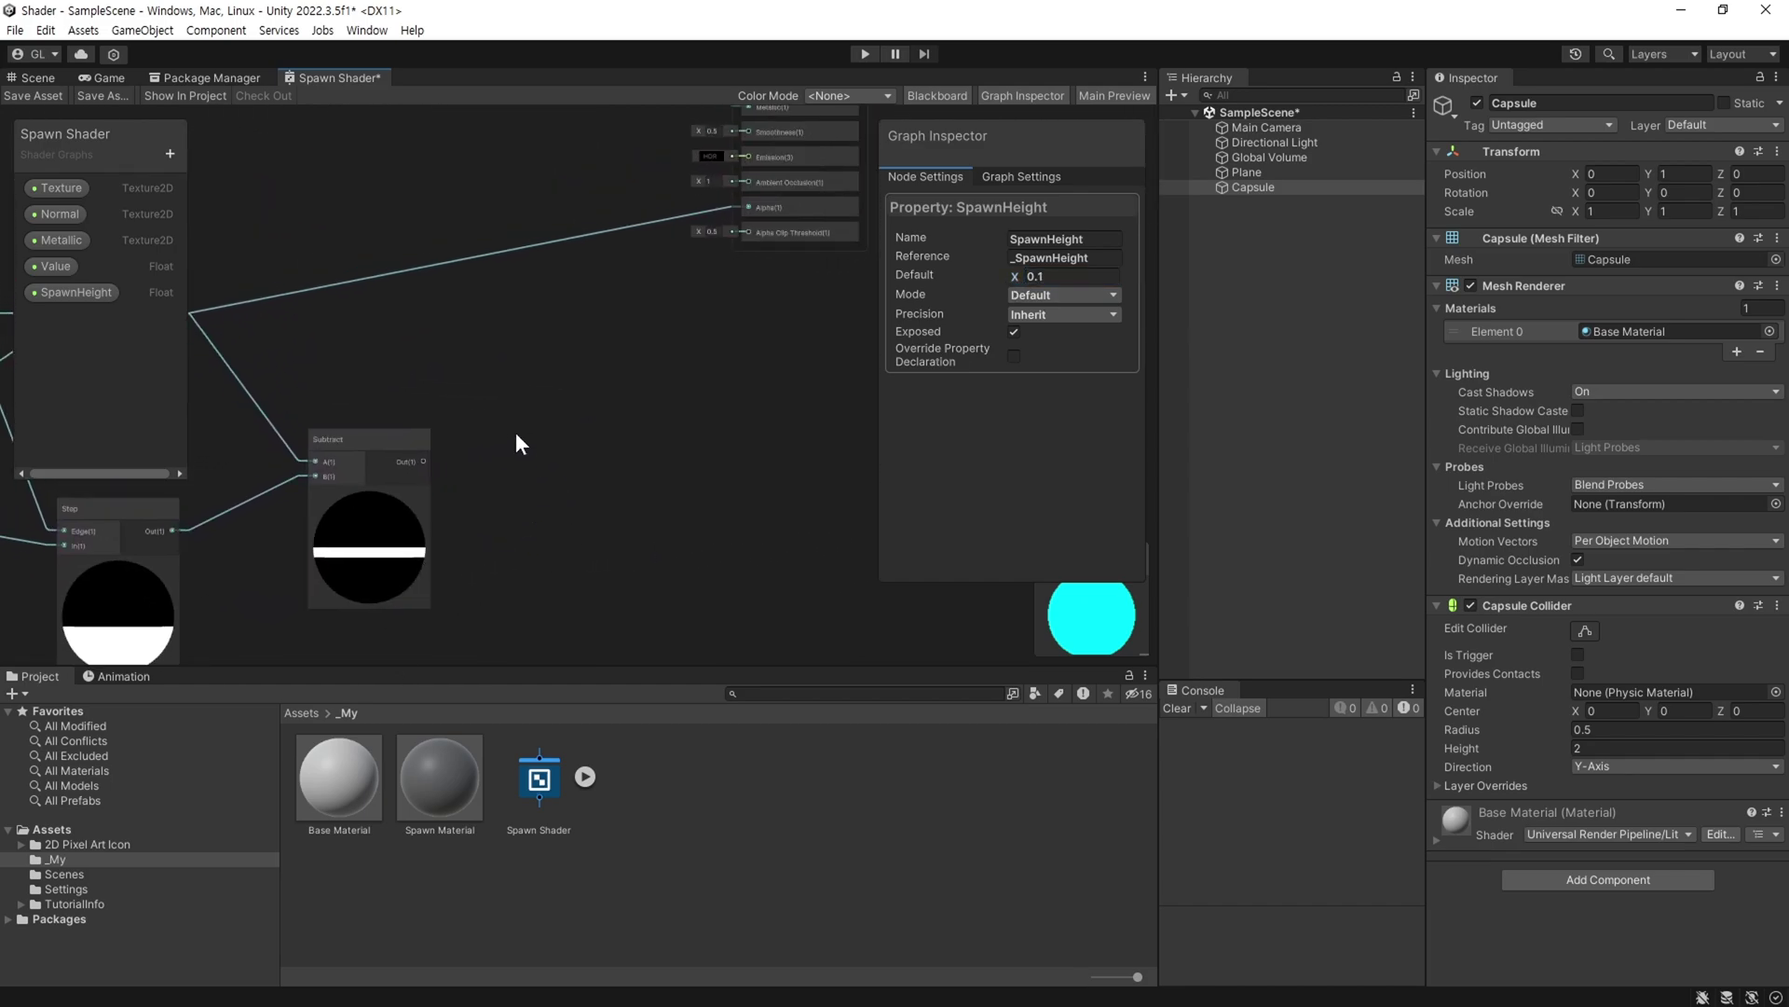
Add a Multiply node beside Subtract and wire a new Color property into its A input.
click(425, 449)
key(space)
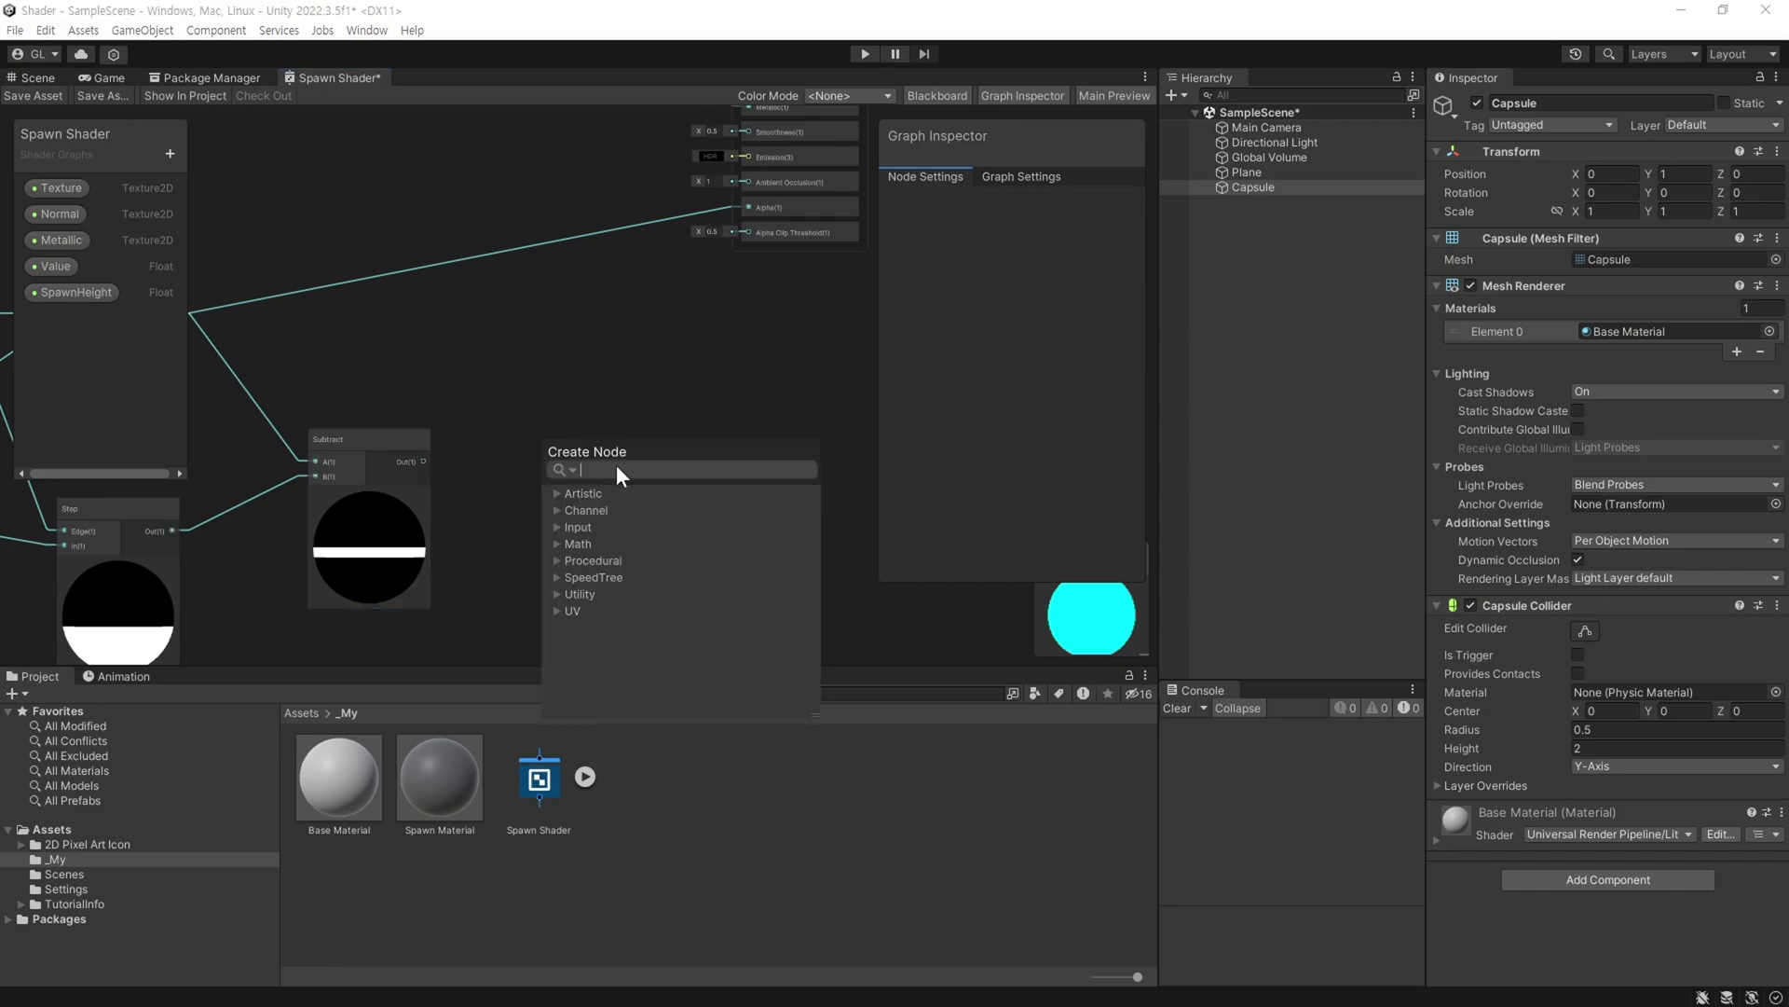
text(multiply)
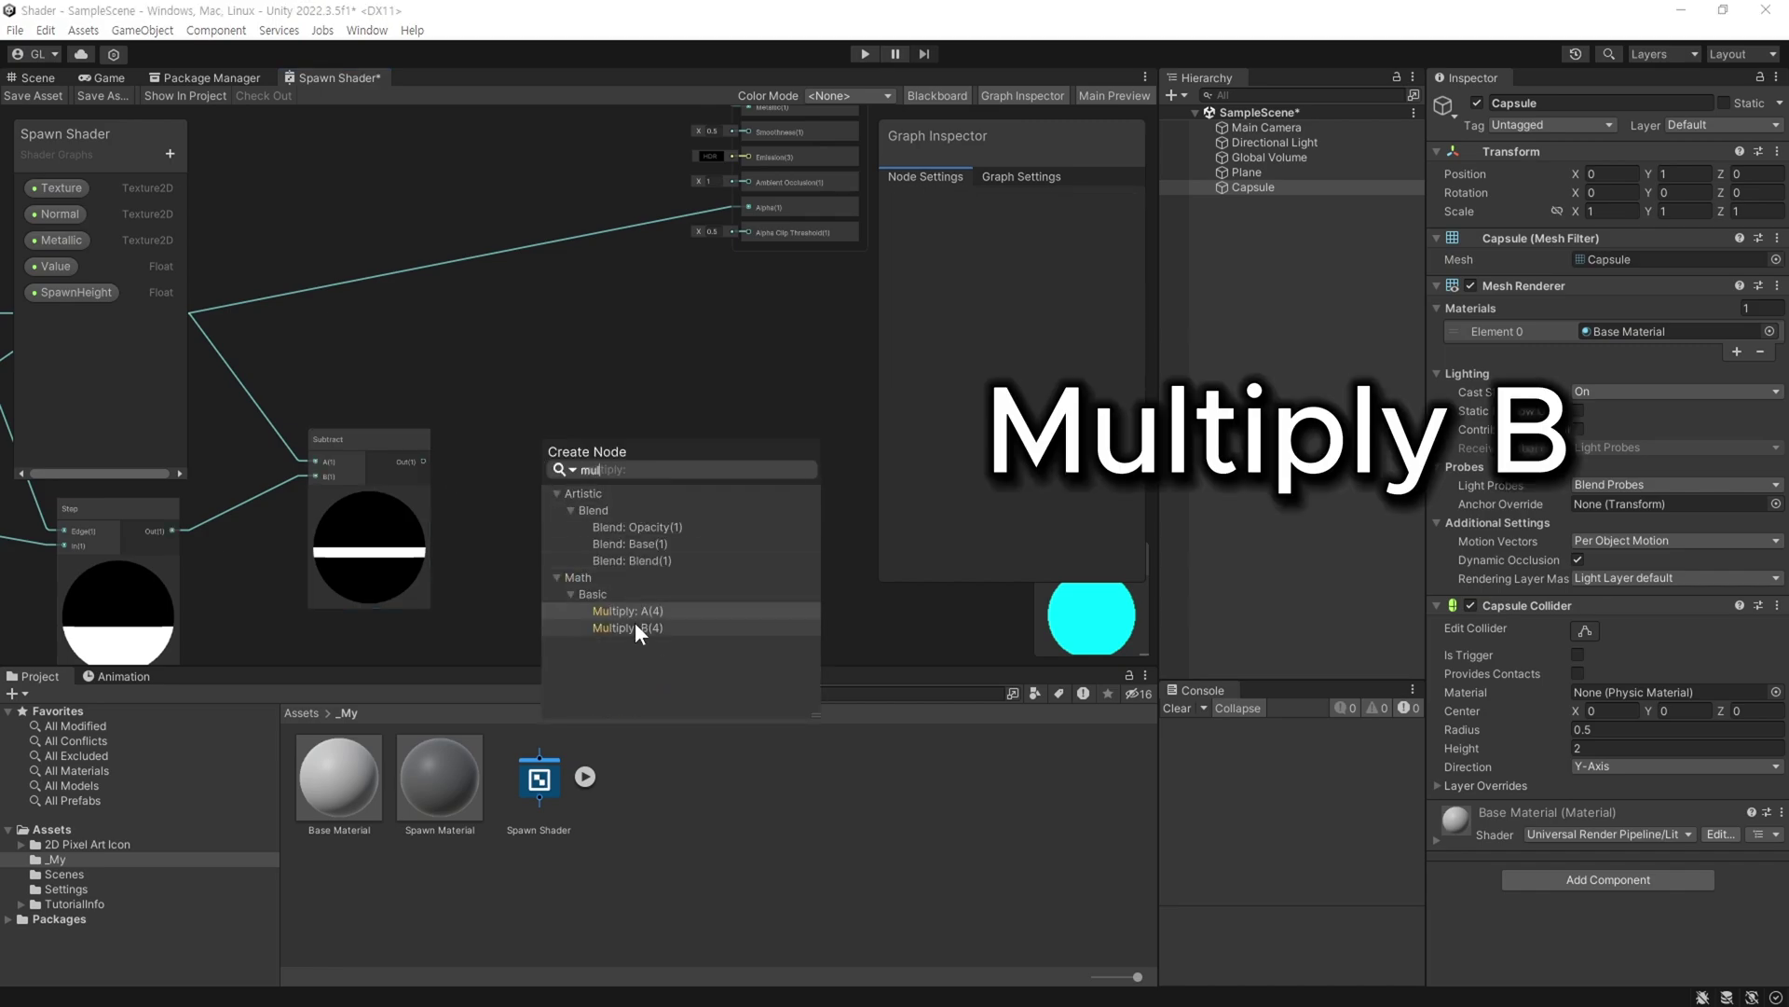
click(635, 623)
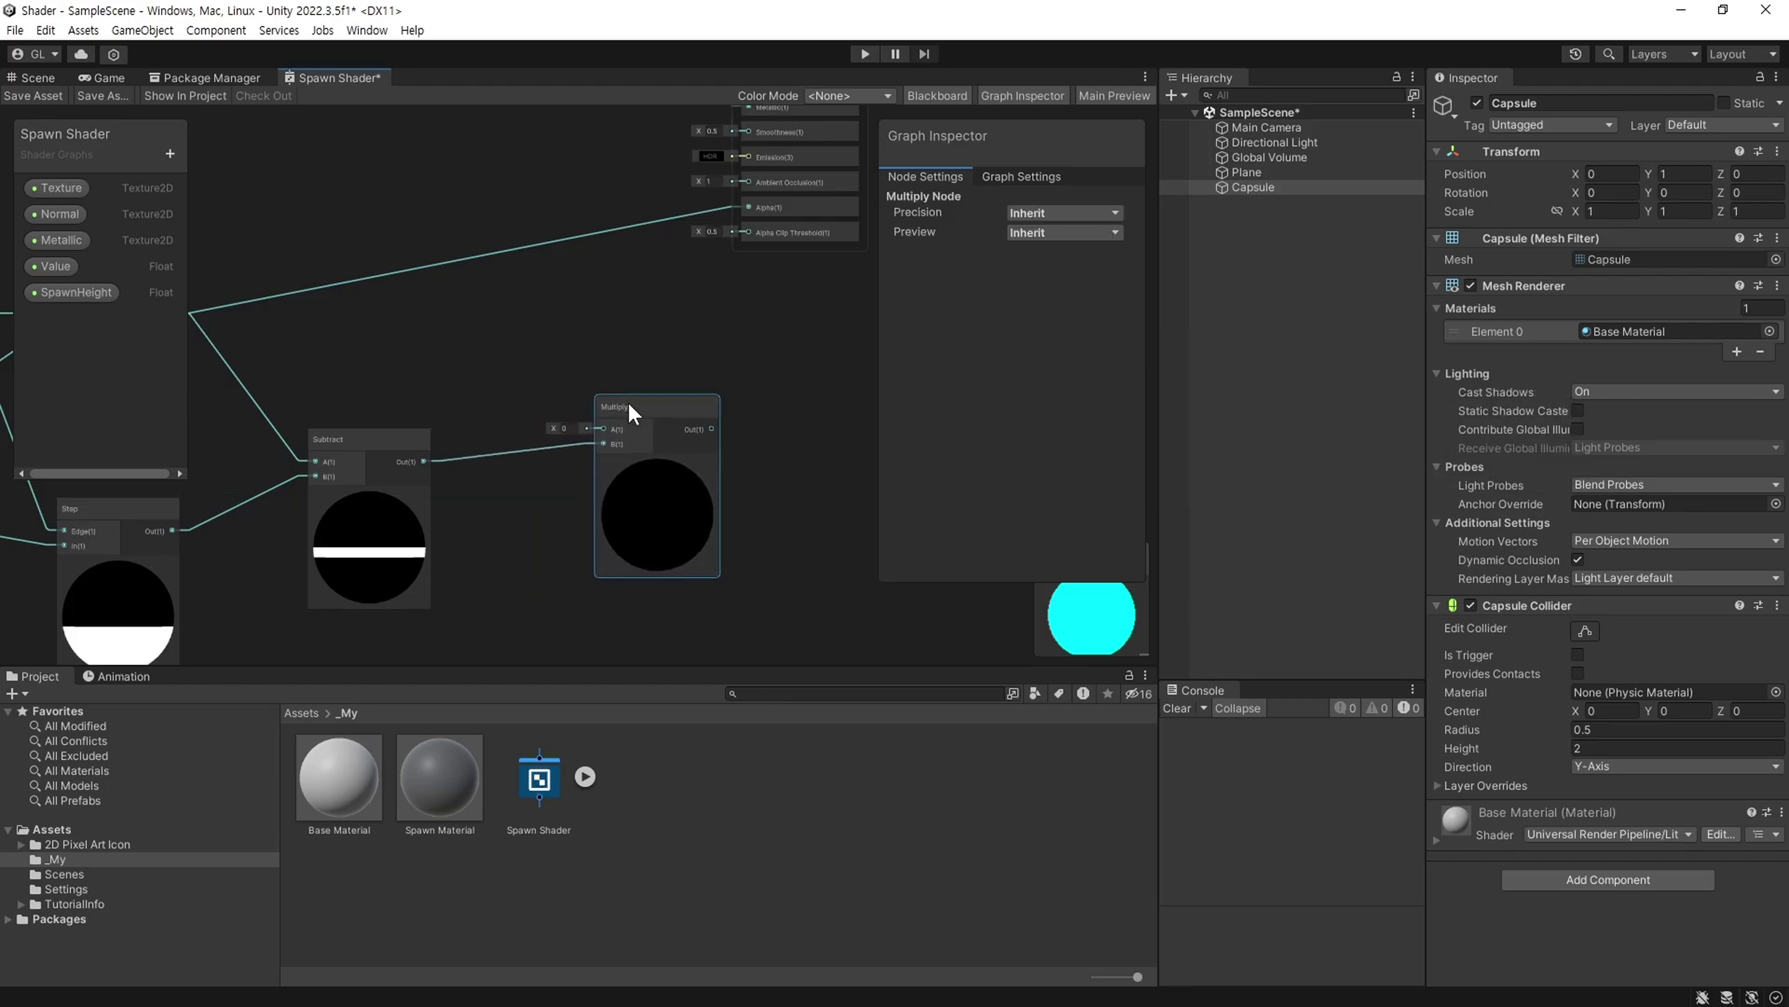
drag(568, 432, 601, 402)
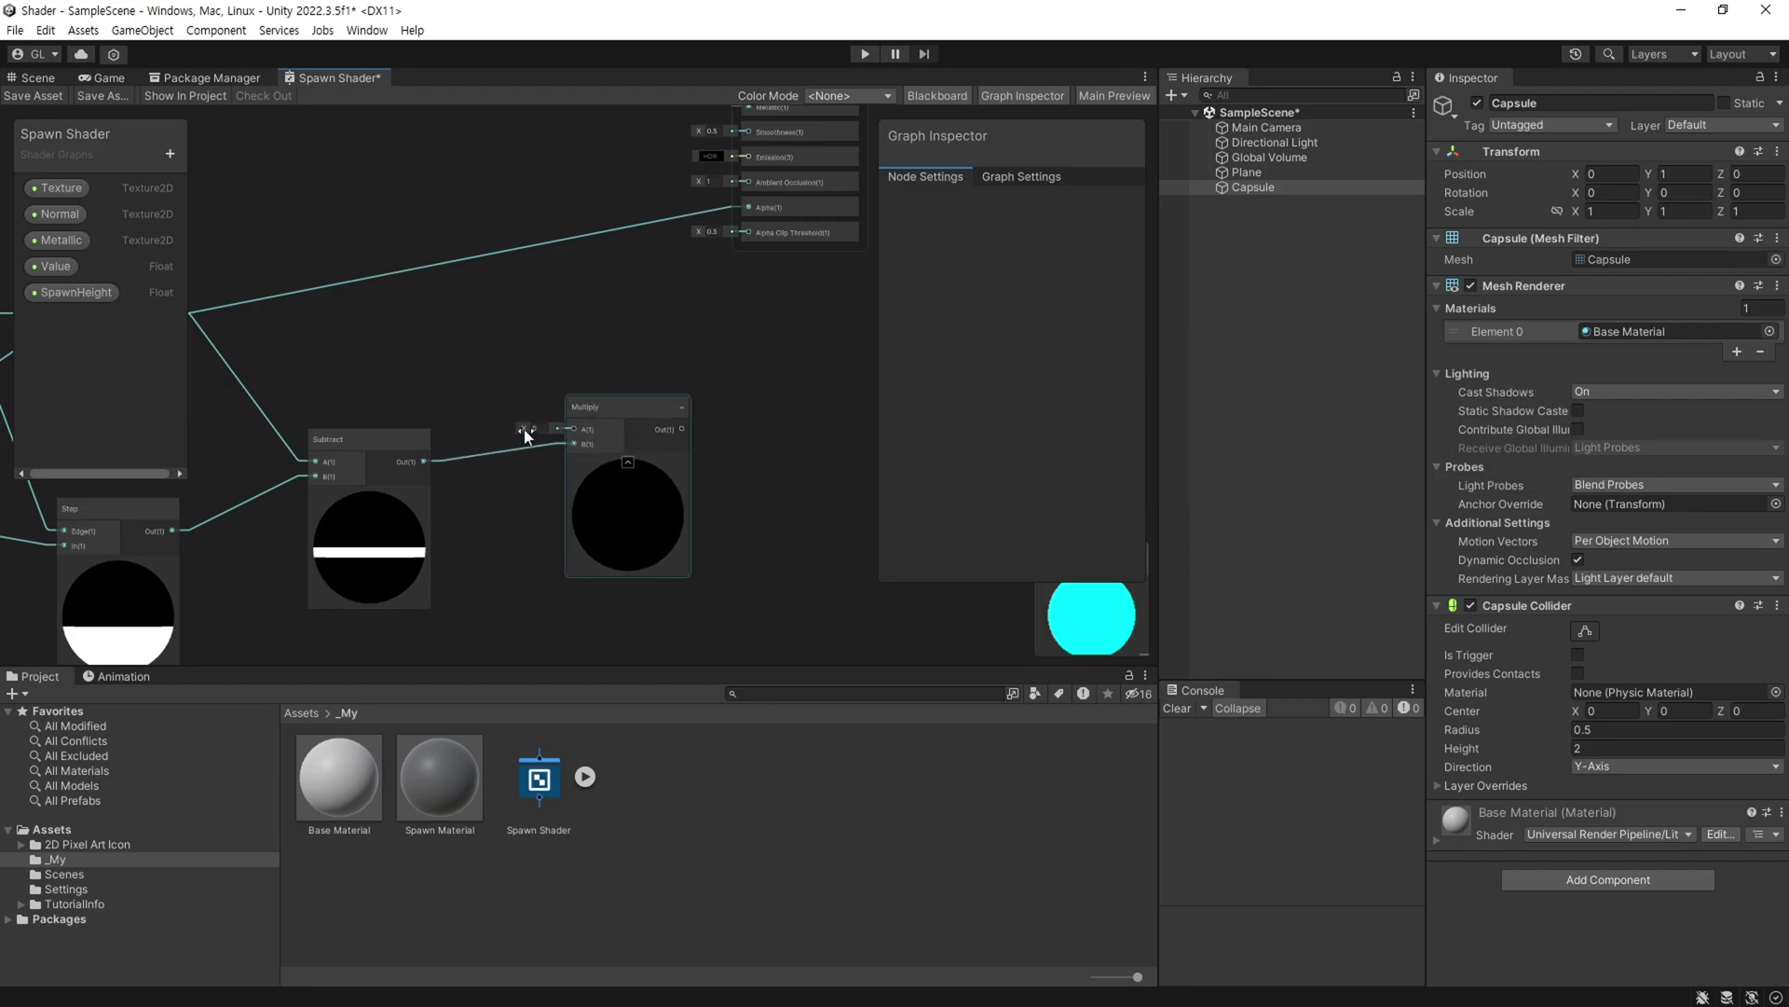
click(169, 152)
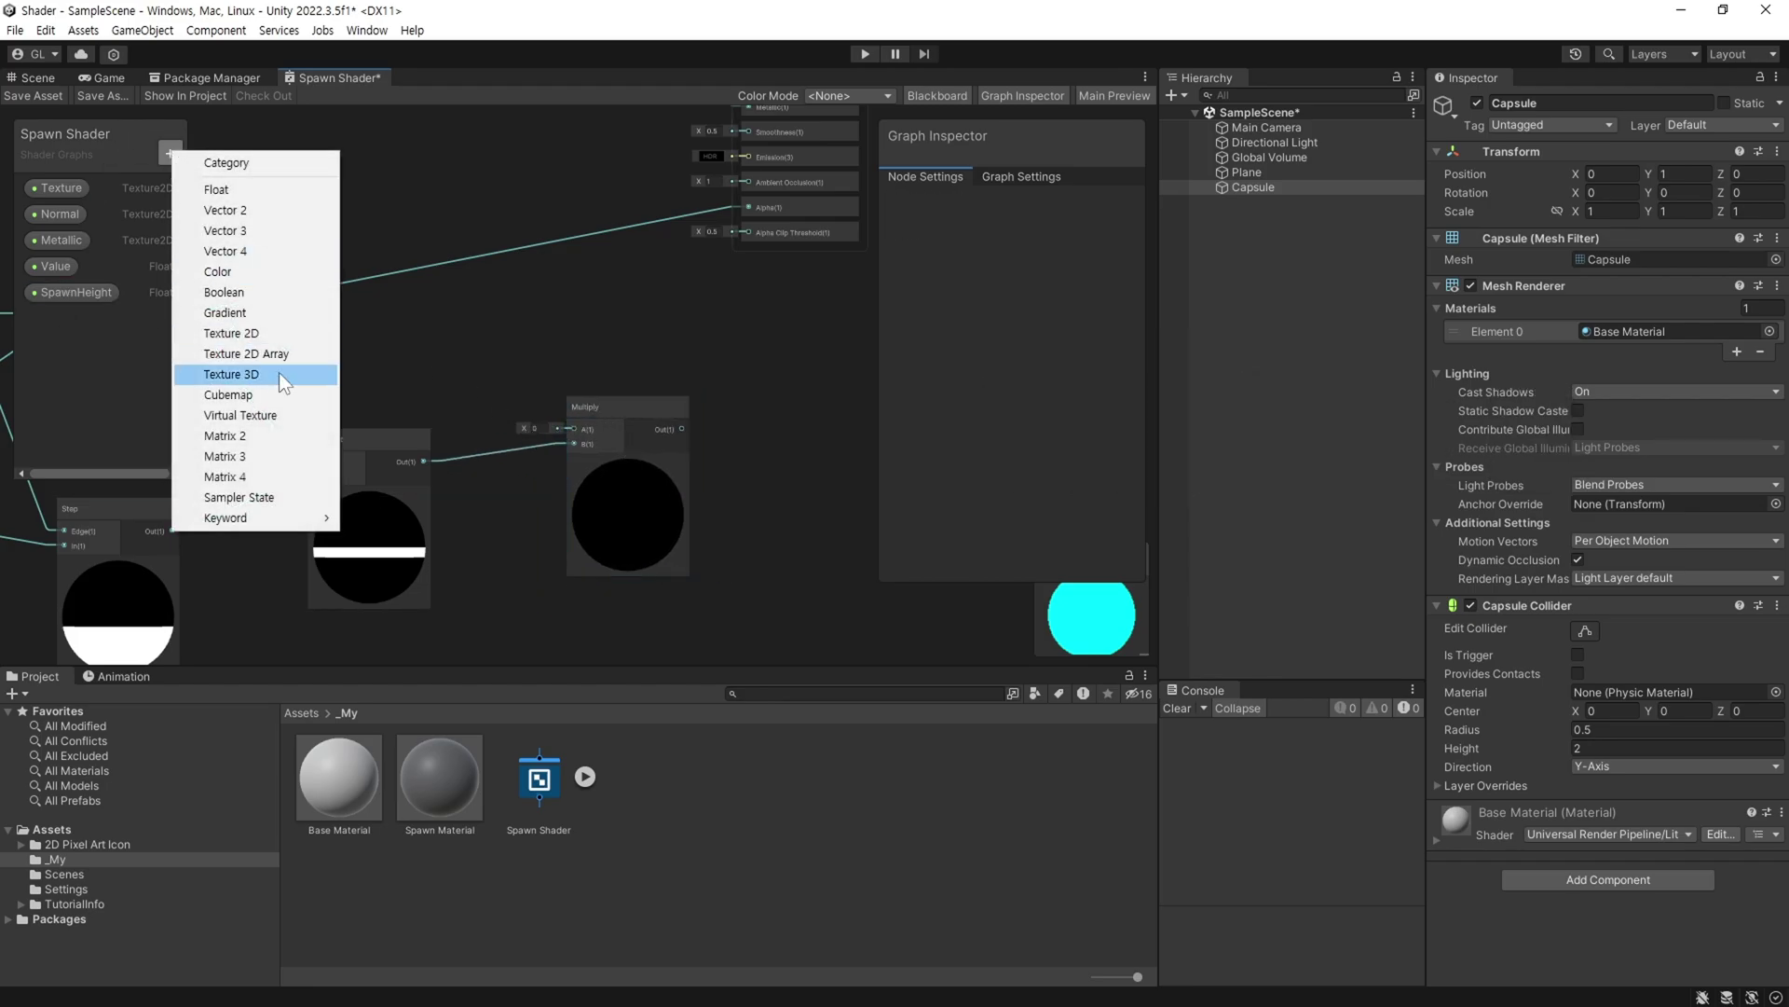
click(277, 281)
click(128, 389)
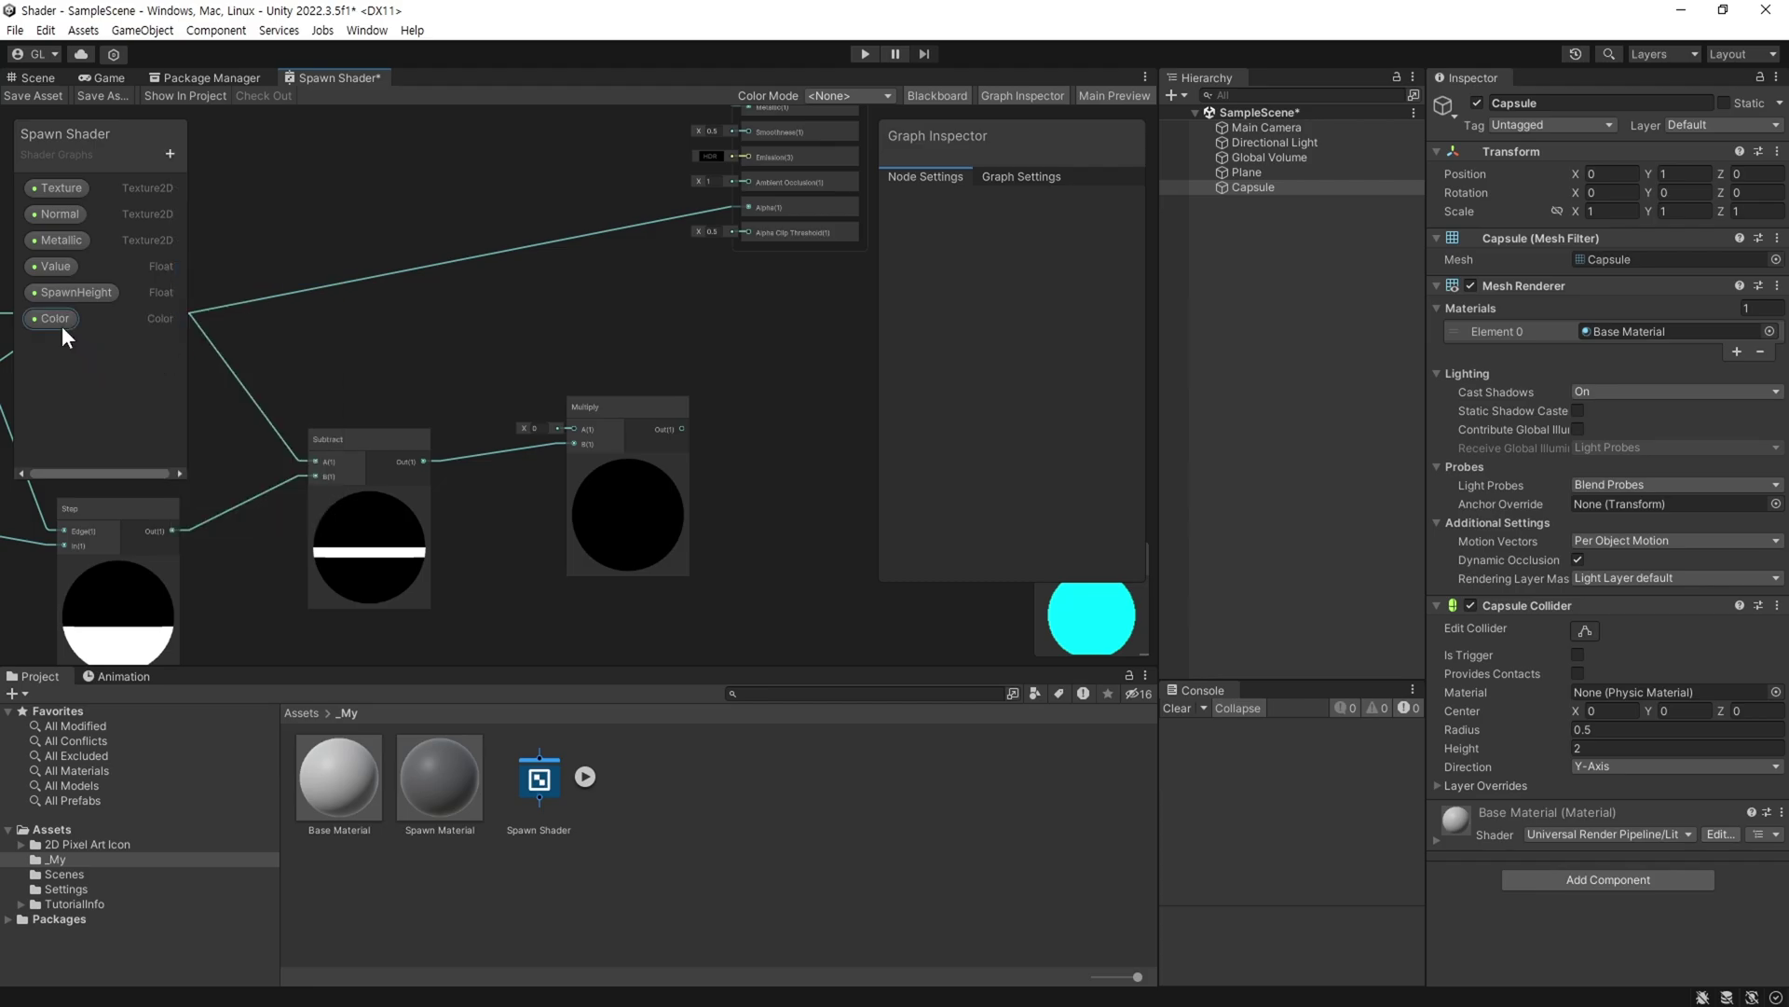
drag(63, 328, 309, 376)
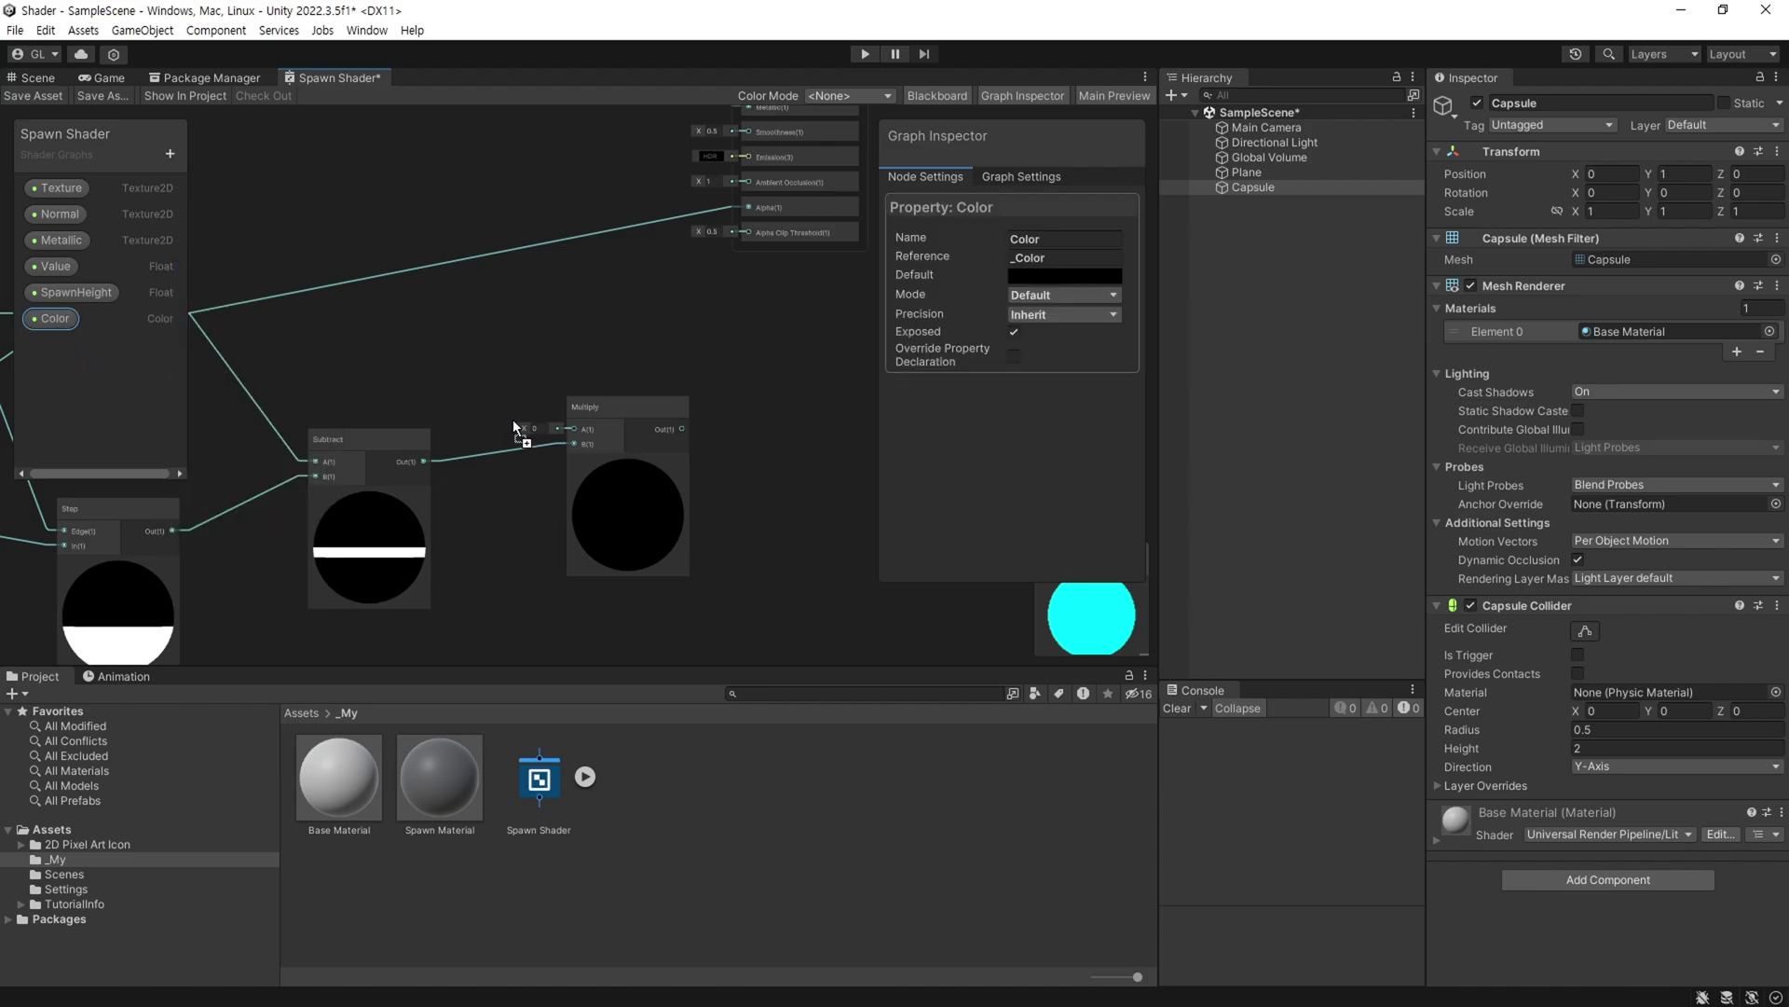
drag(514, 420, 574, 427)
Set the Color property's default to a strong blue.
click(518, 418)
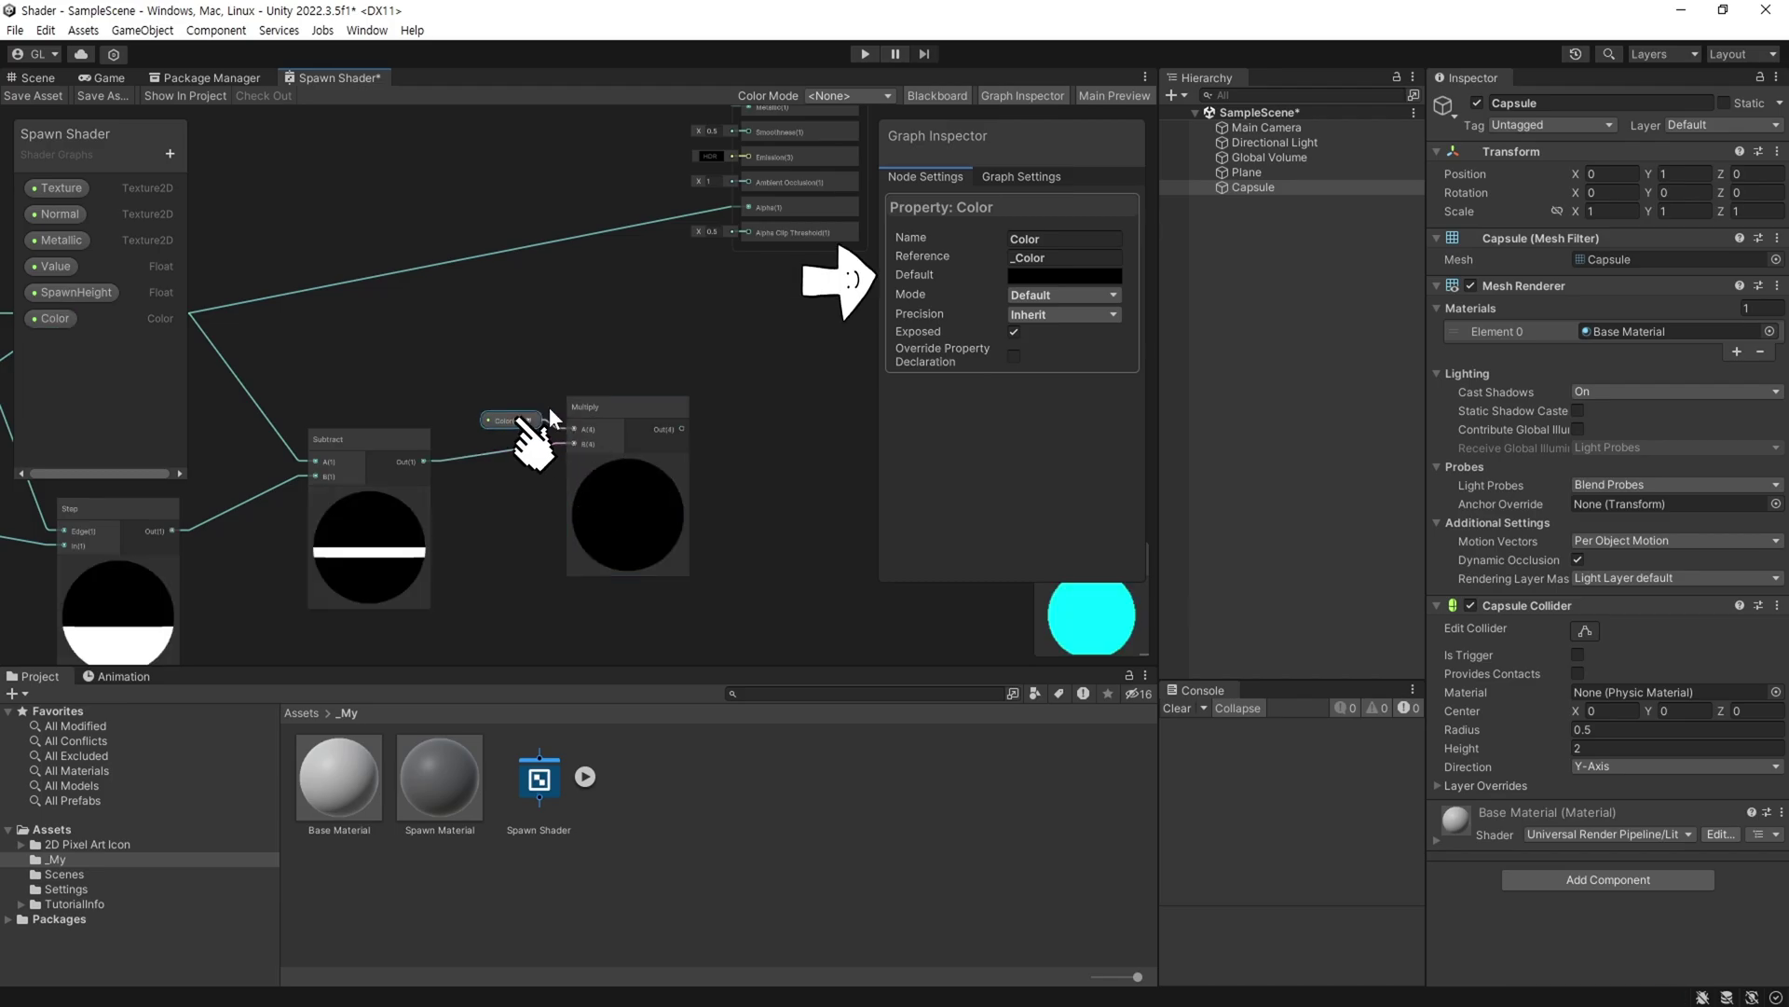
click(1065, 276)
mouse_move(1128, 434)
mouse_down()
mouse_move(1140, 365)
mouse_move(1215, 383)
mouse_move(1102, 488)
mouse_up()
drag(1215, 382, 1222, 366)
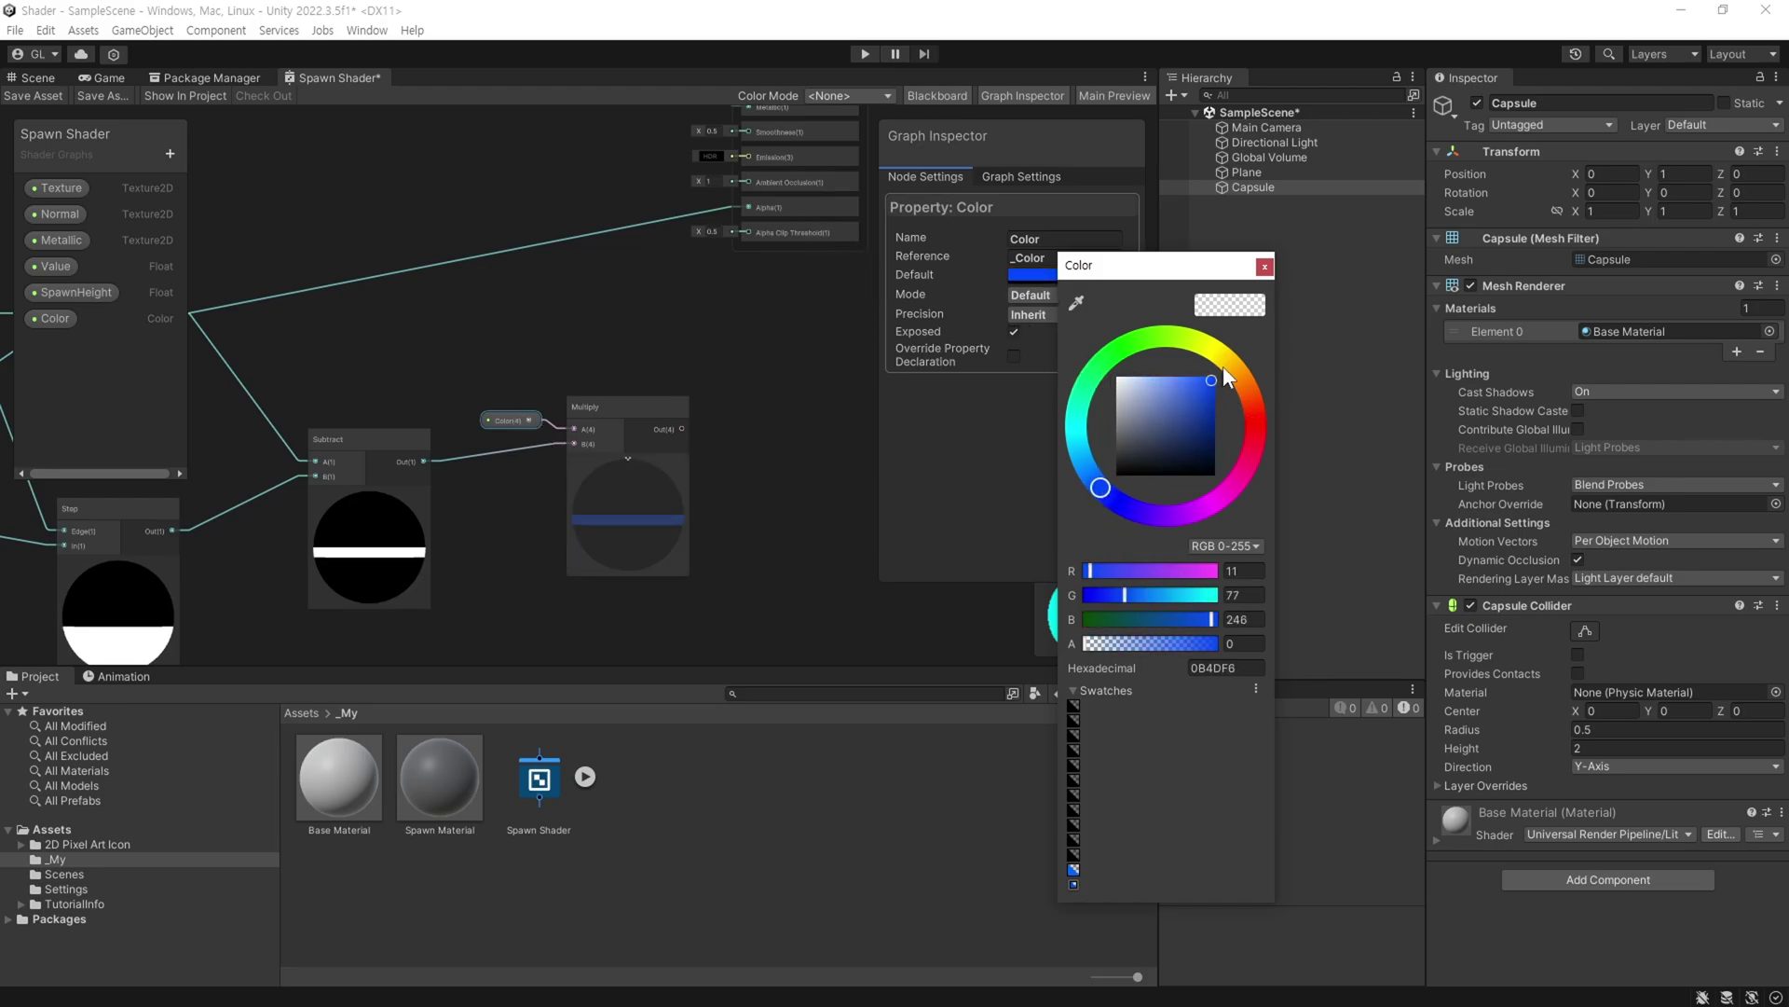
click(1265, 267)
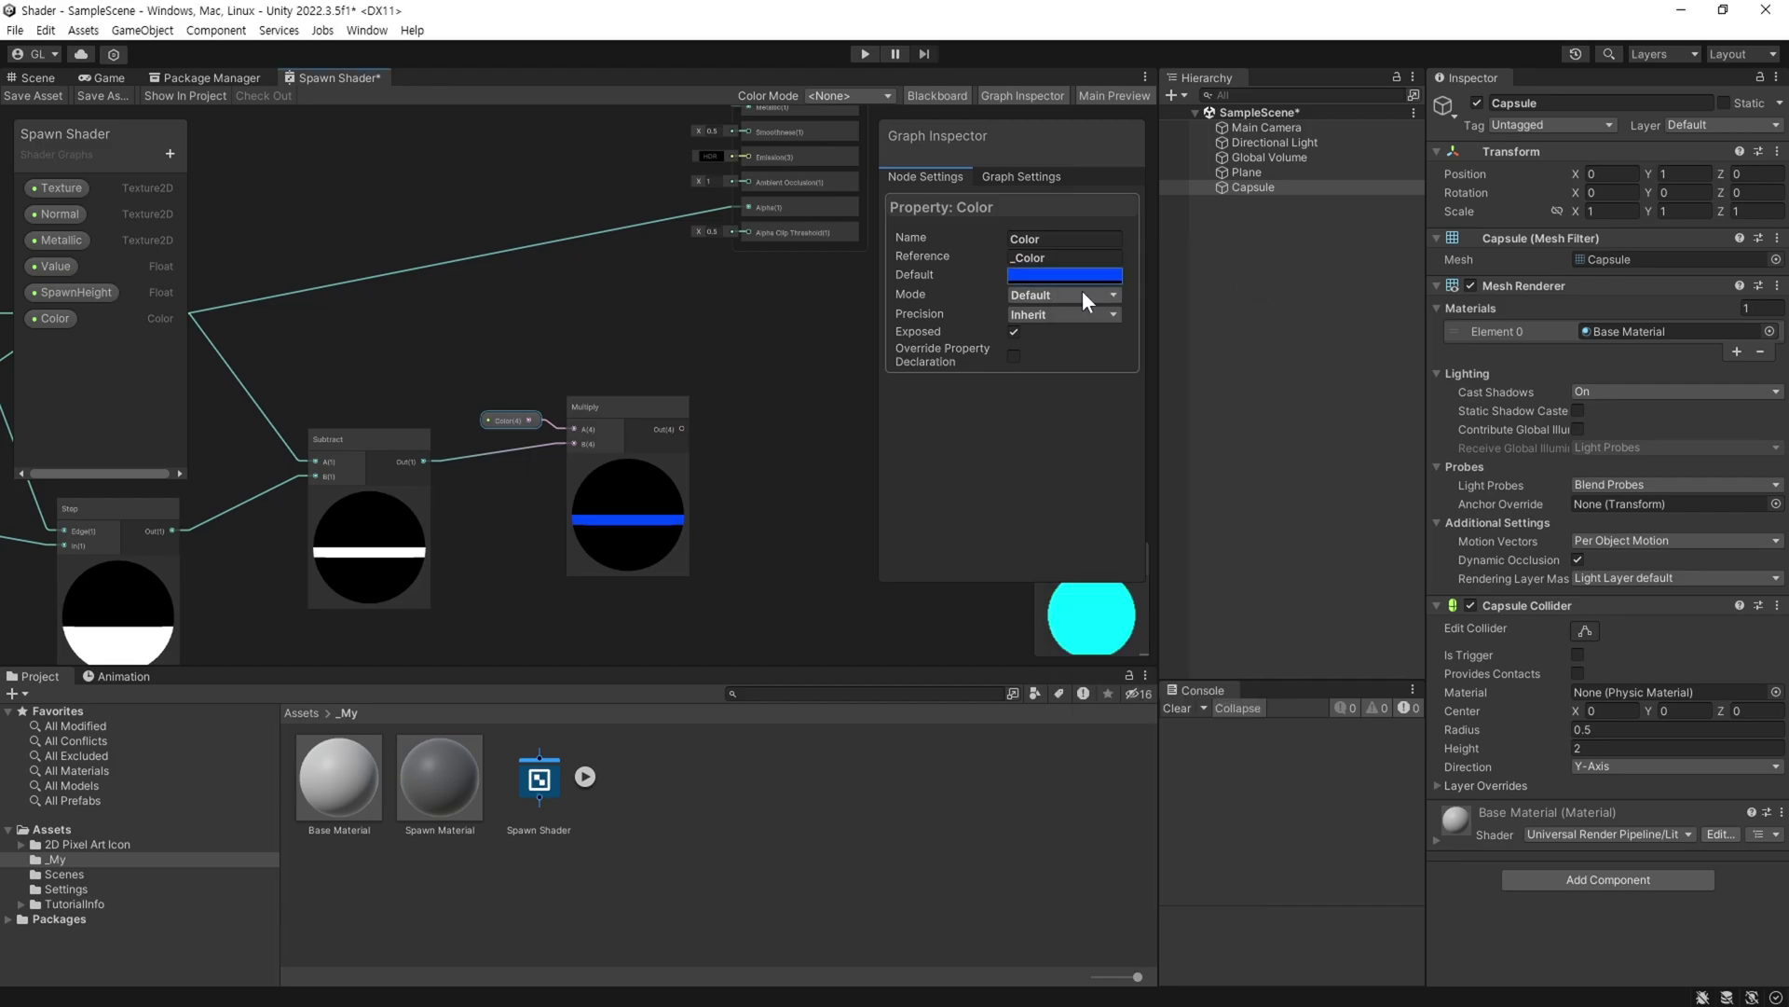
Make Color HDR with intensity 1.6 and feed the Multiply result into Fragment Emission.
click(1063, 294)
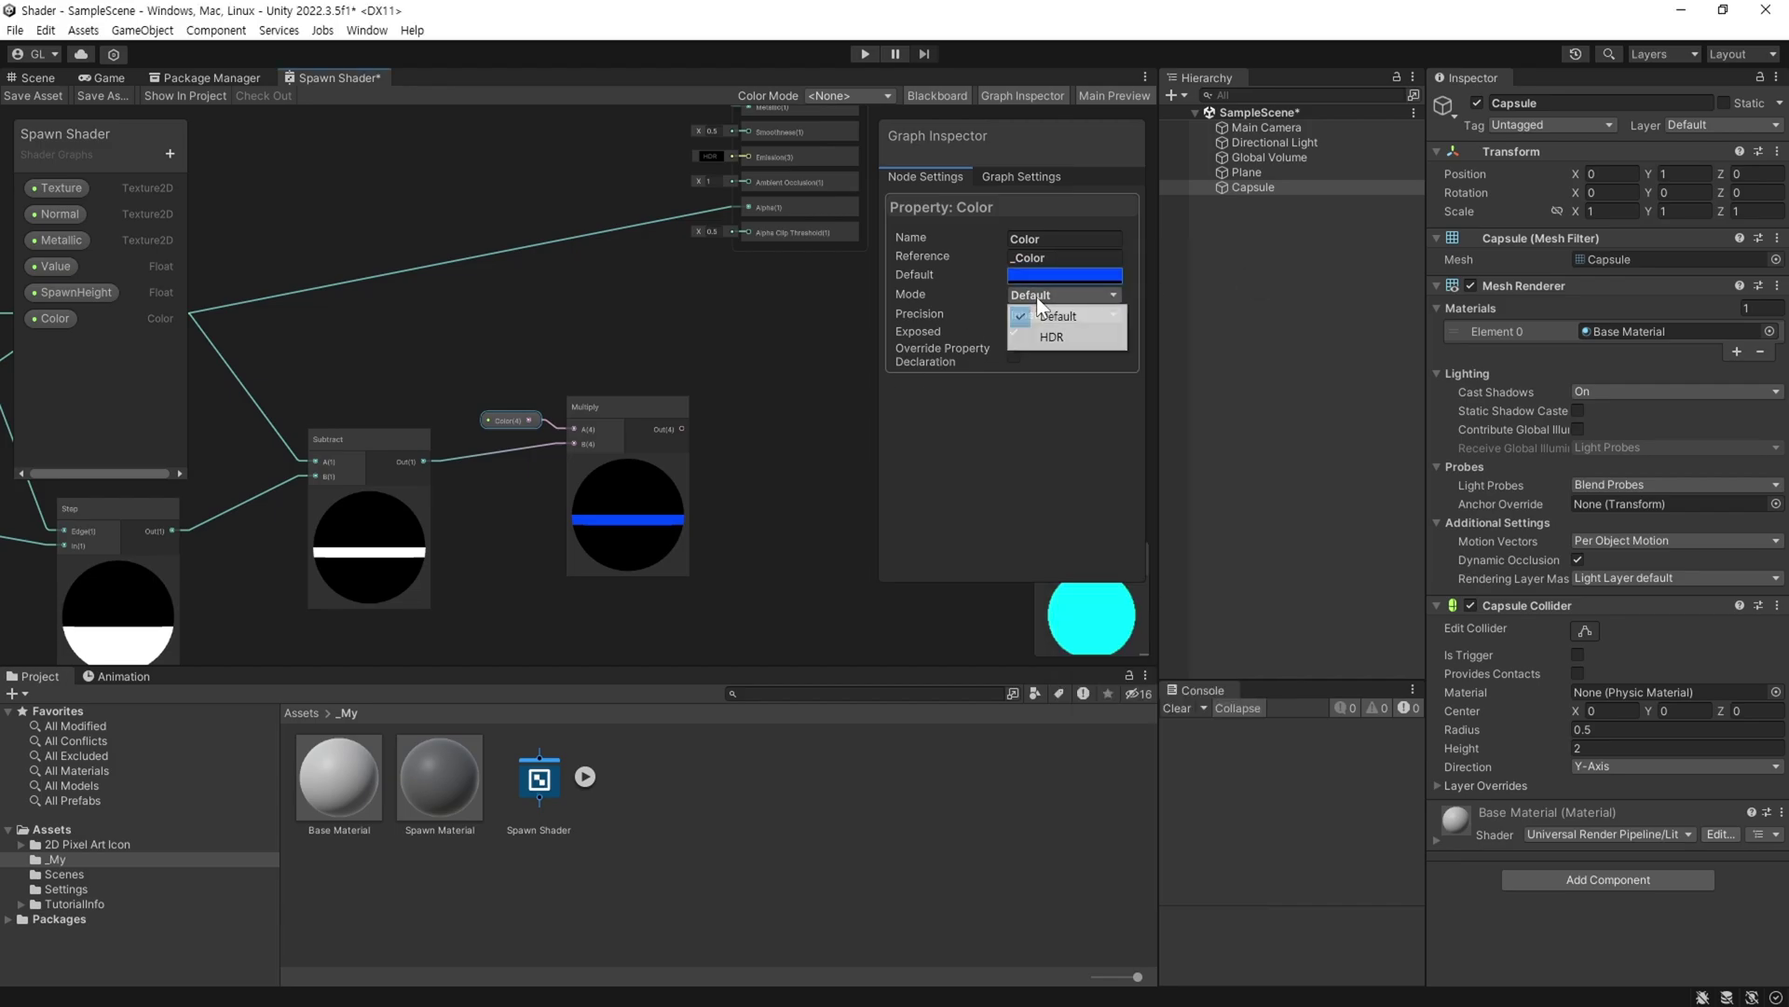
click(1081, 332)
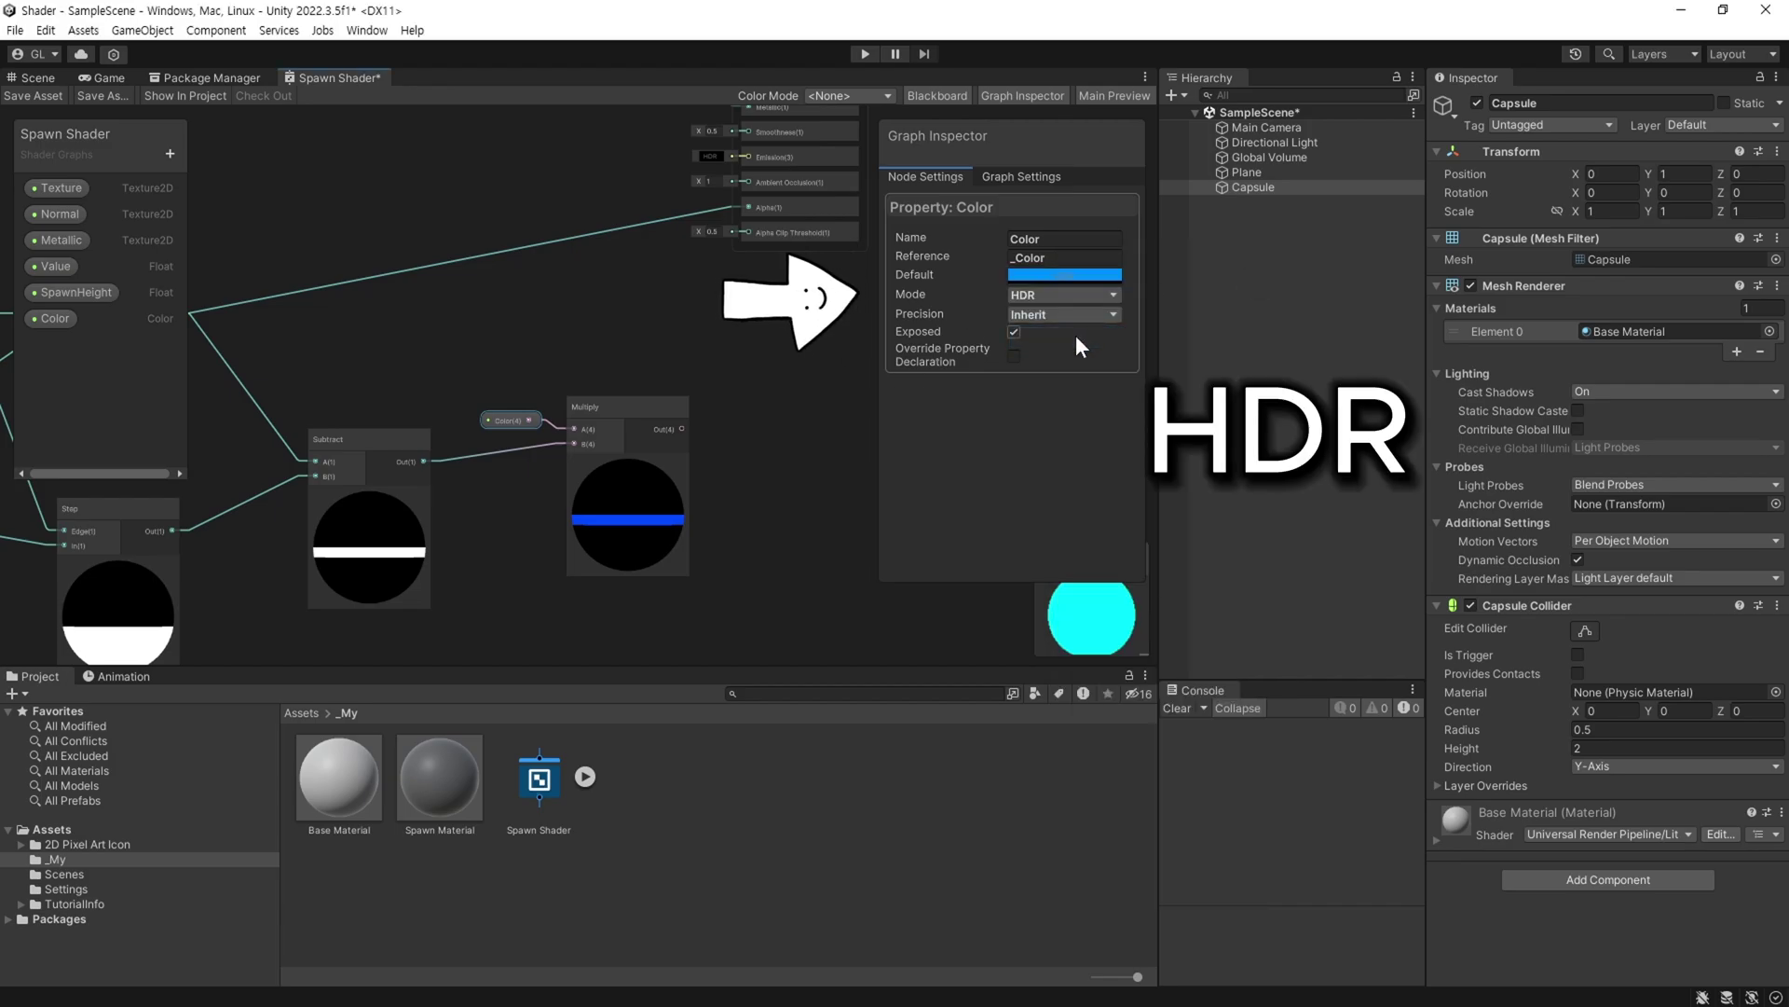
click(1064, 276)
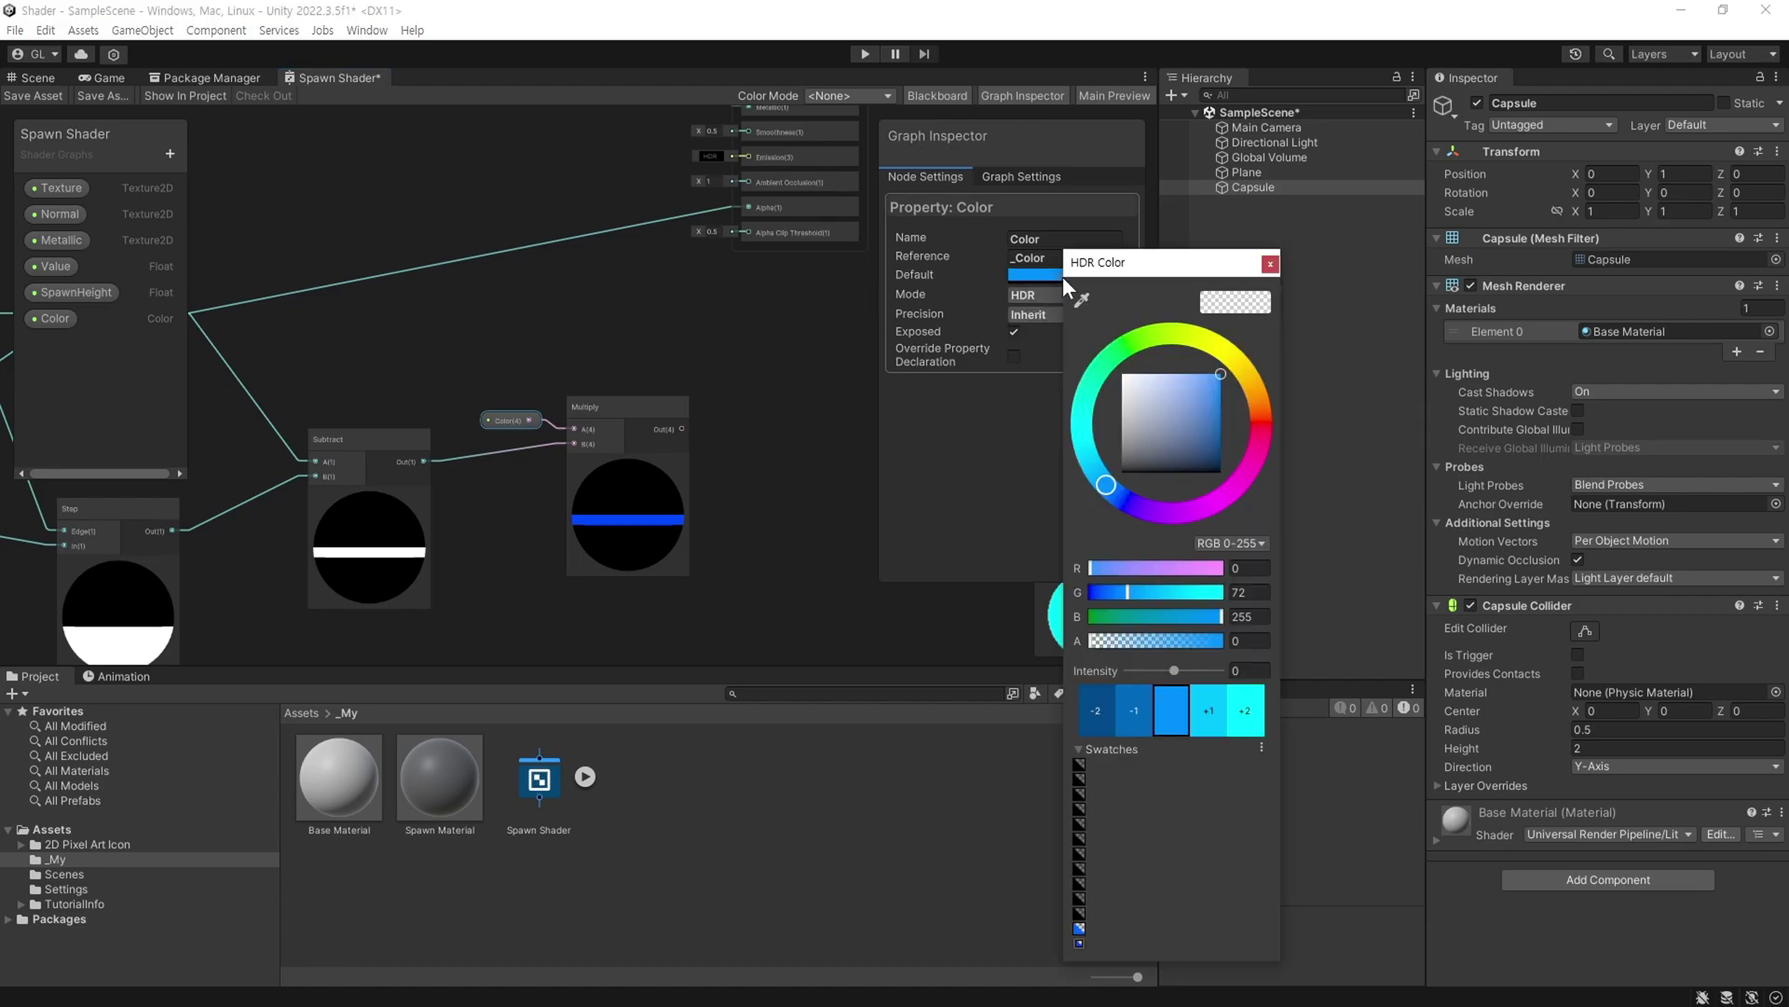
click(1210, 712)
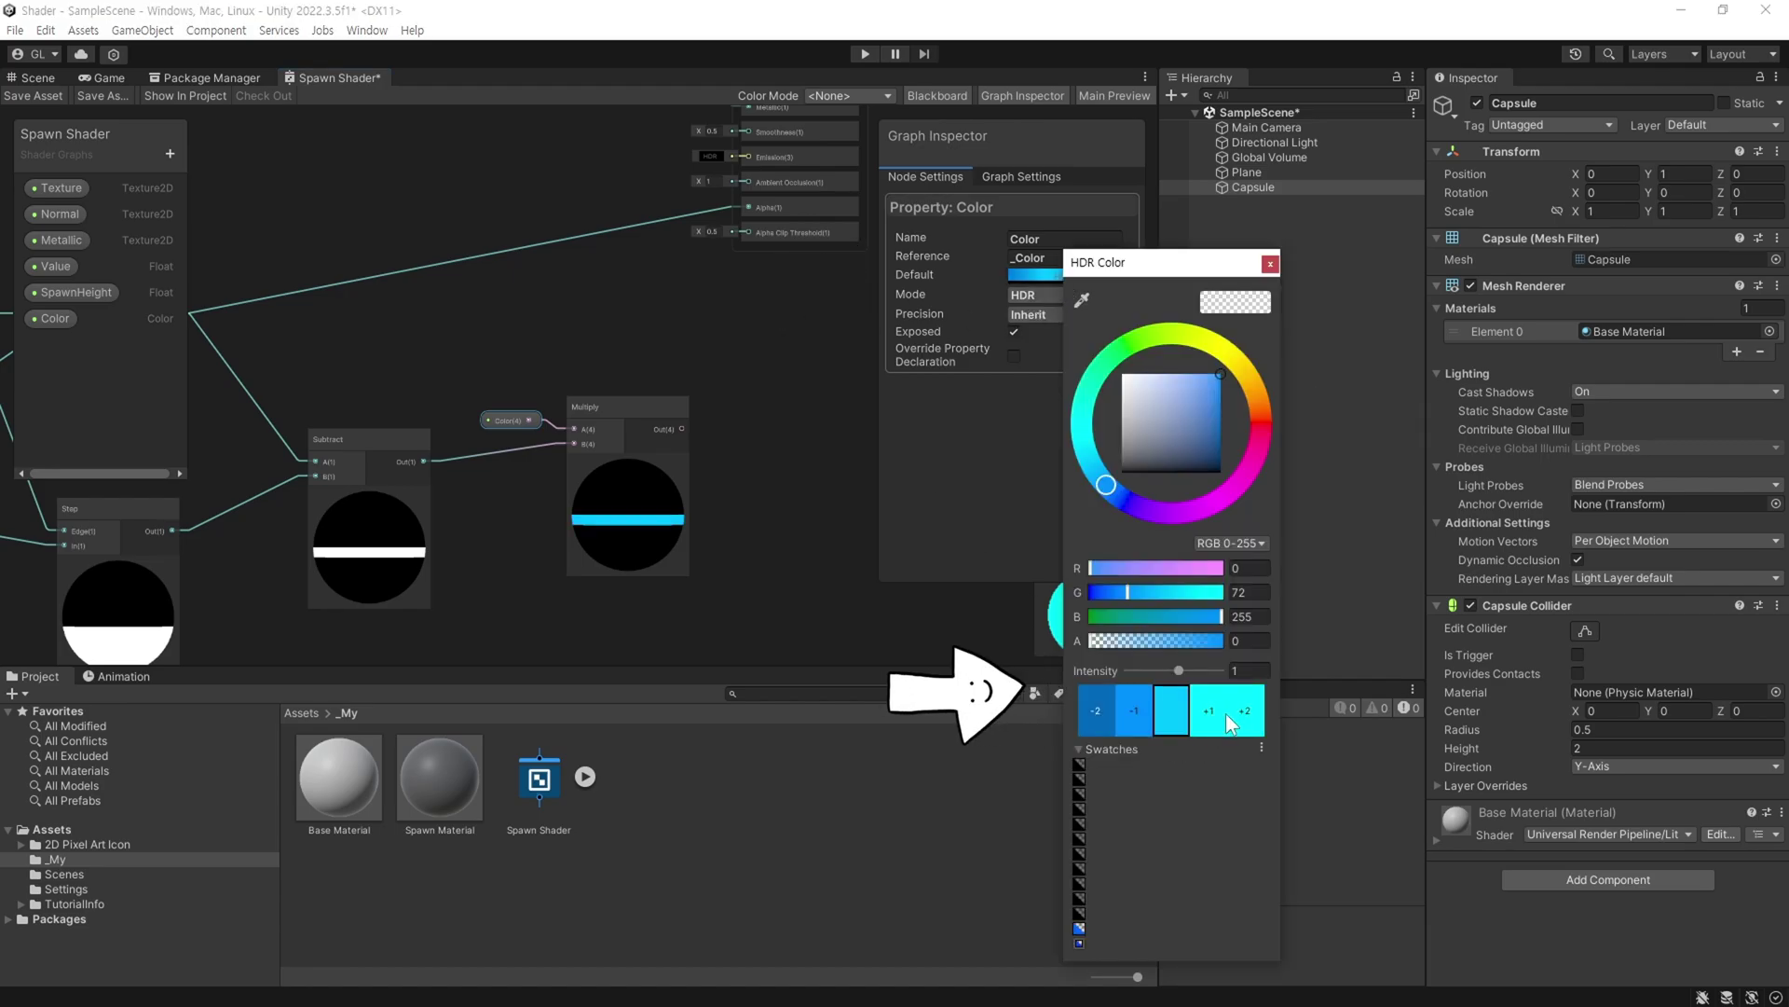
click(1182, 670)
drag(1184, 672, 1183, 671)
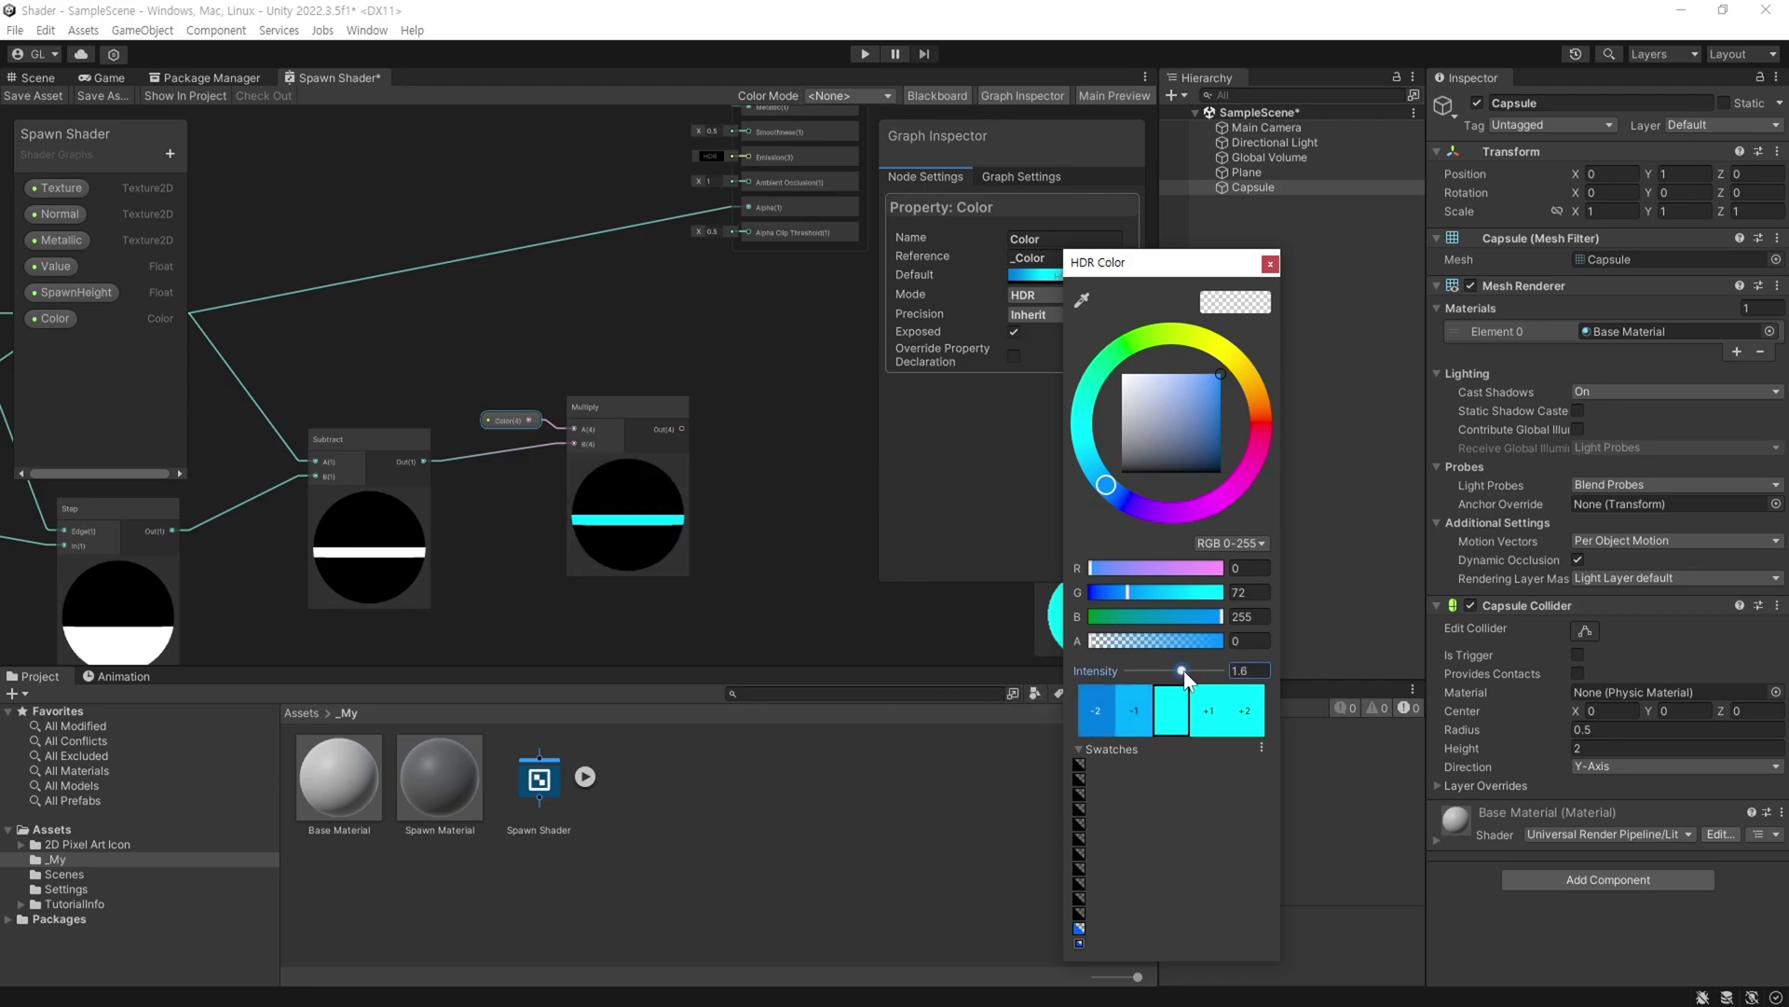
click(1269, 266)
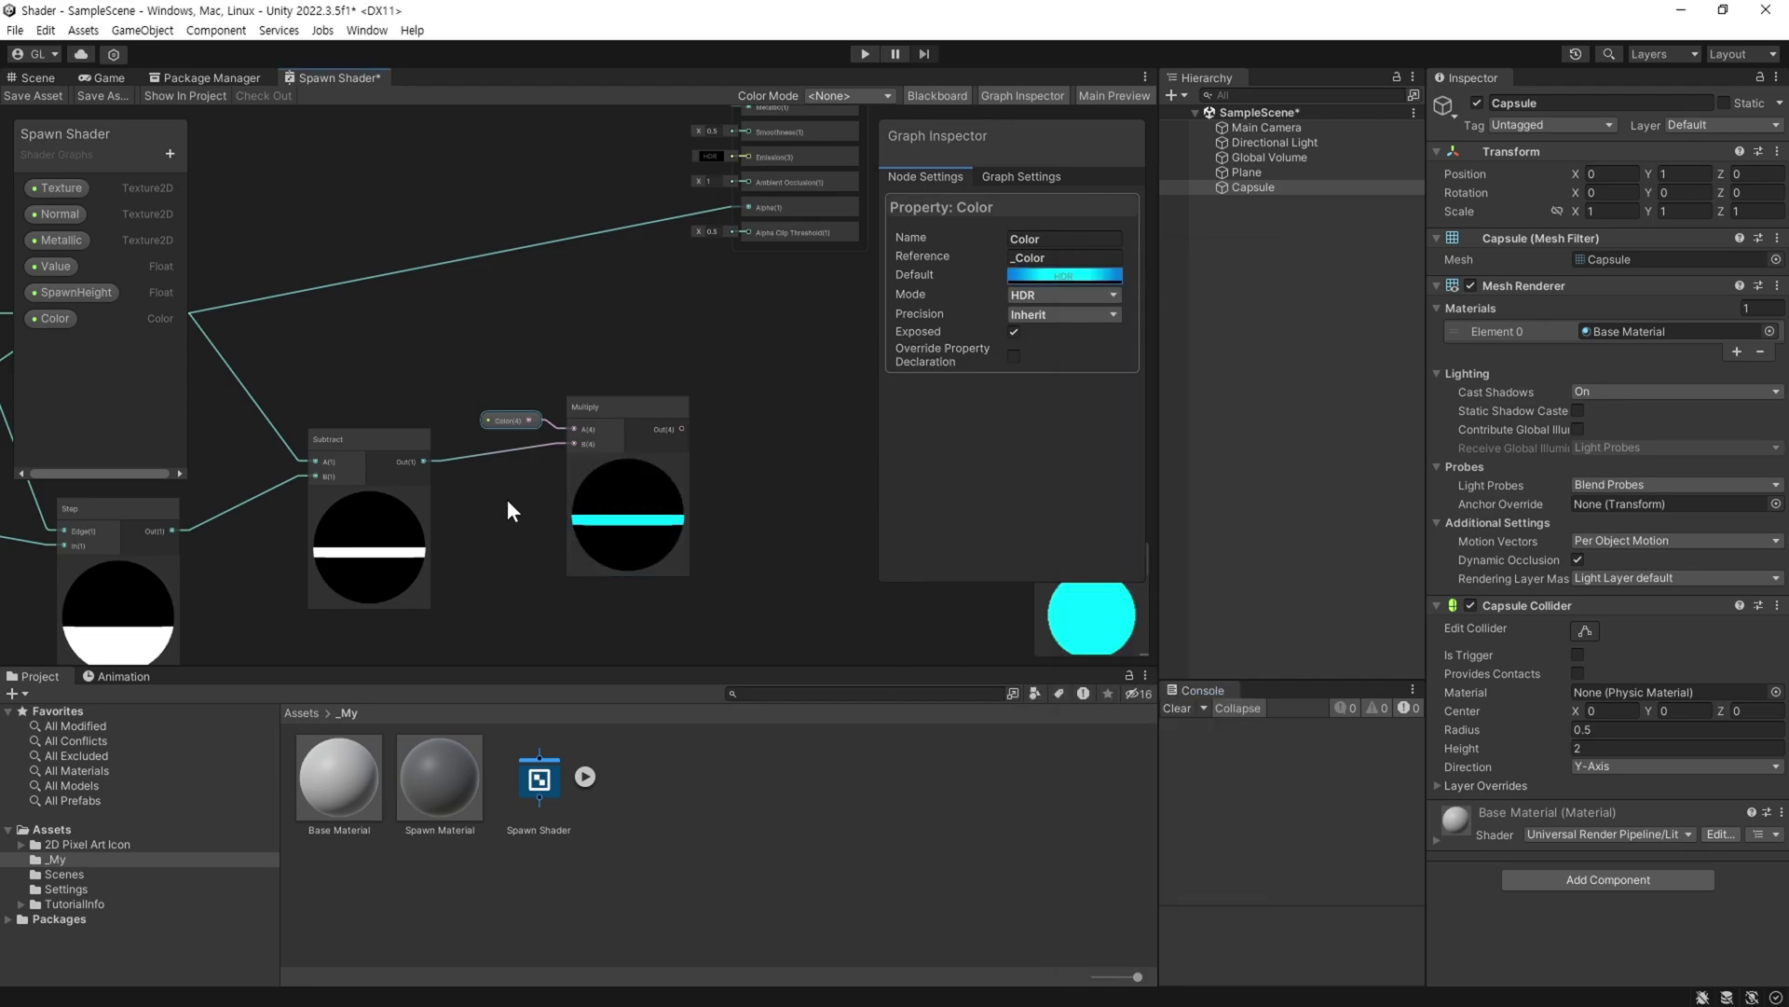
middle_drag(697, 515, 682, 576)
drag(663, 490, 718, 216)
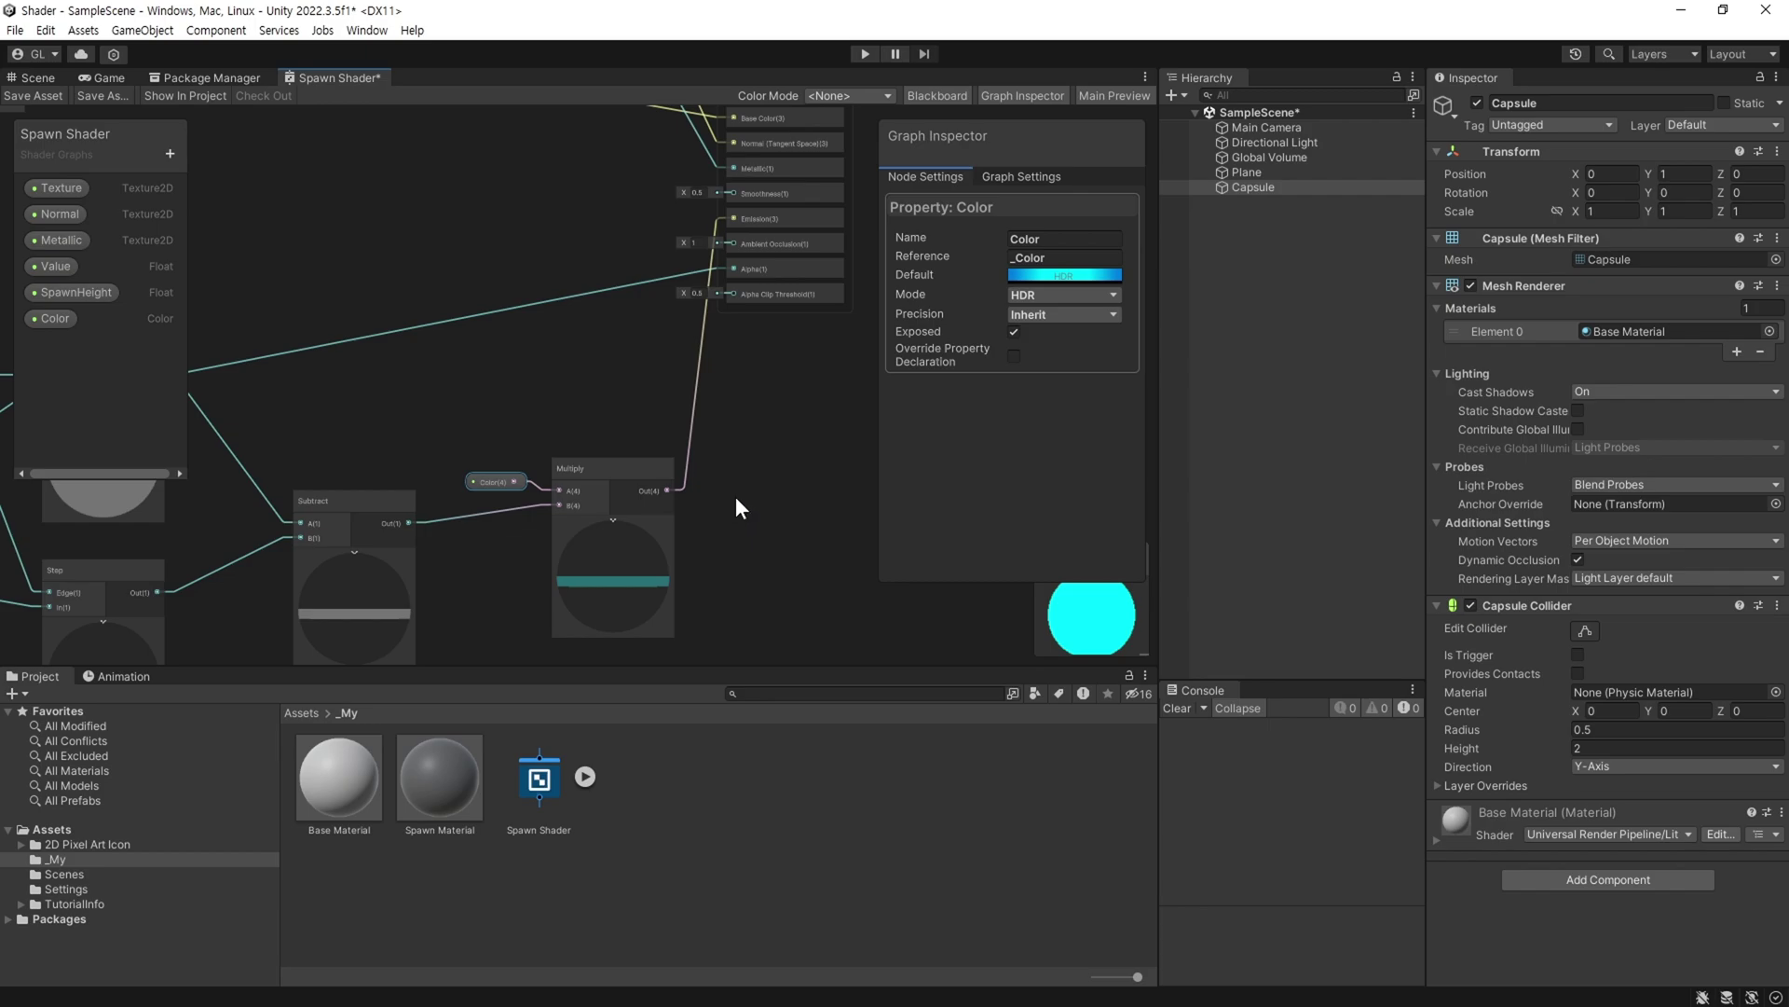
Save the Spawn Shader graph asset.
scroll(735, 496, down, 4)
middle_drag(716, 551, 649, 589)
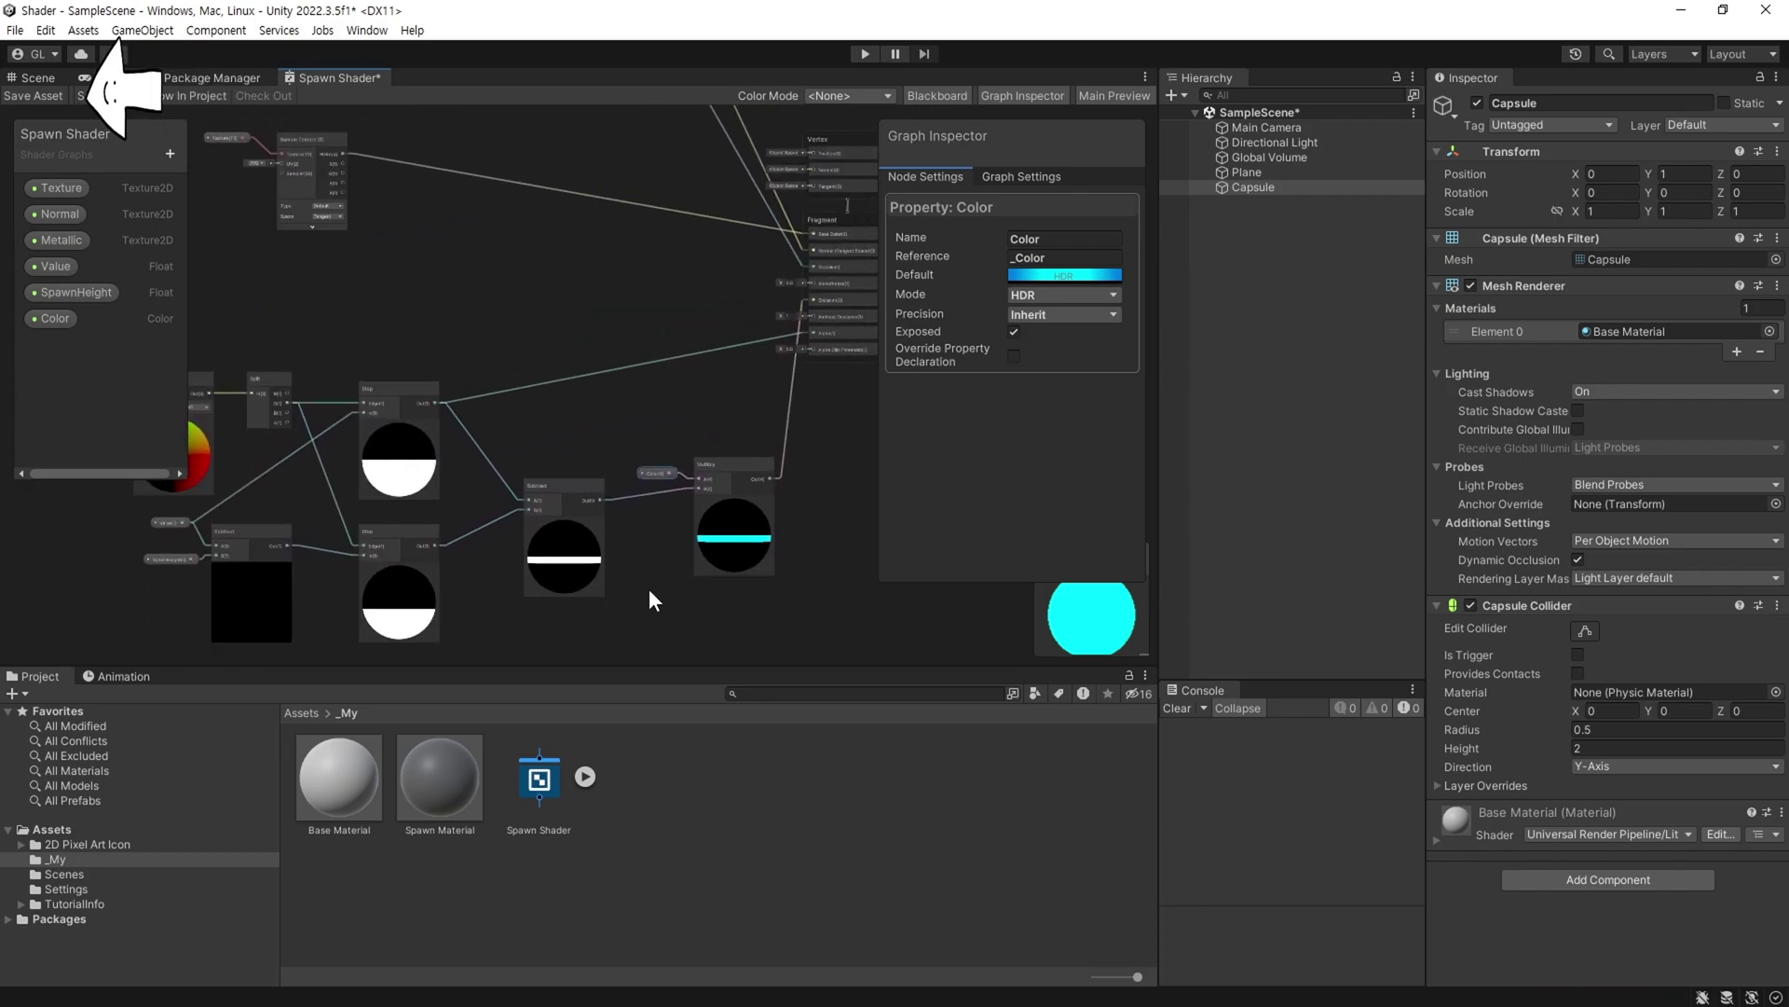
click(20, 95)
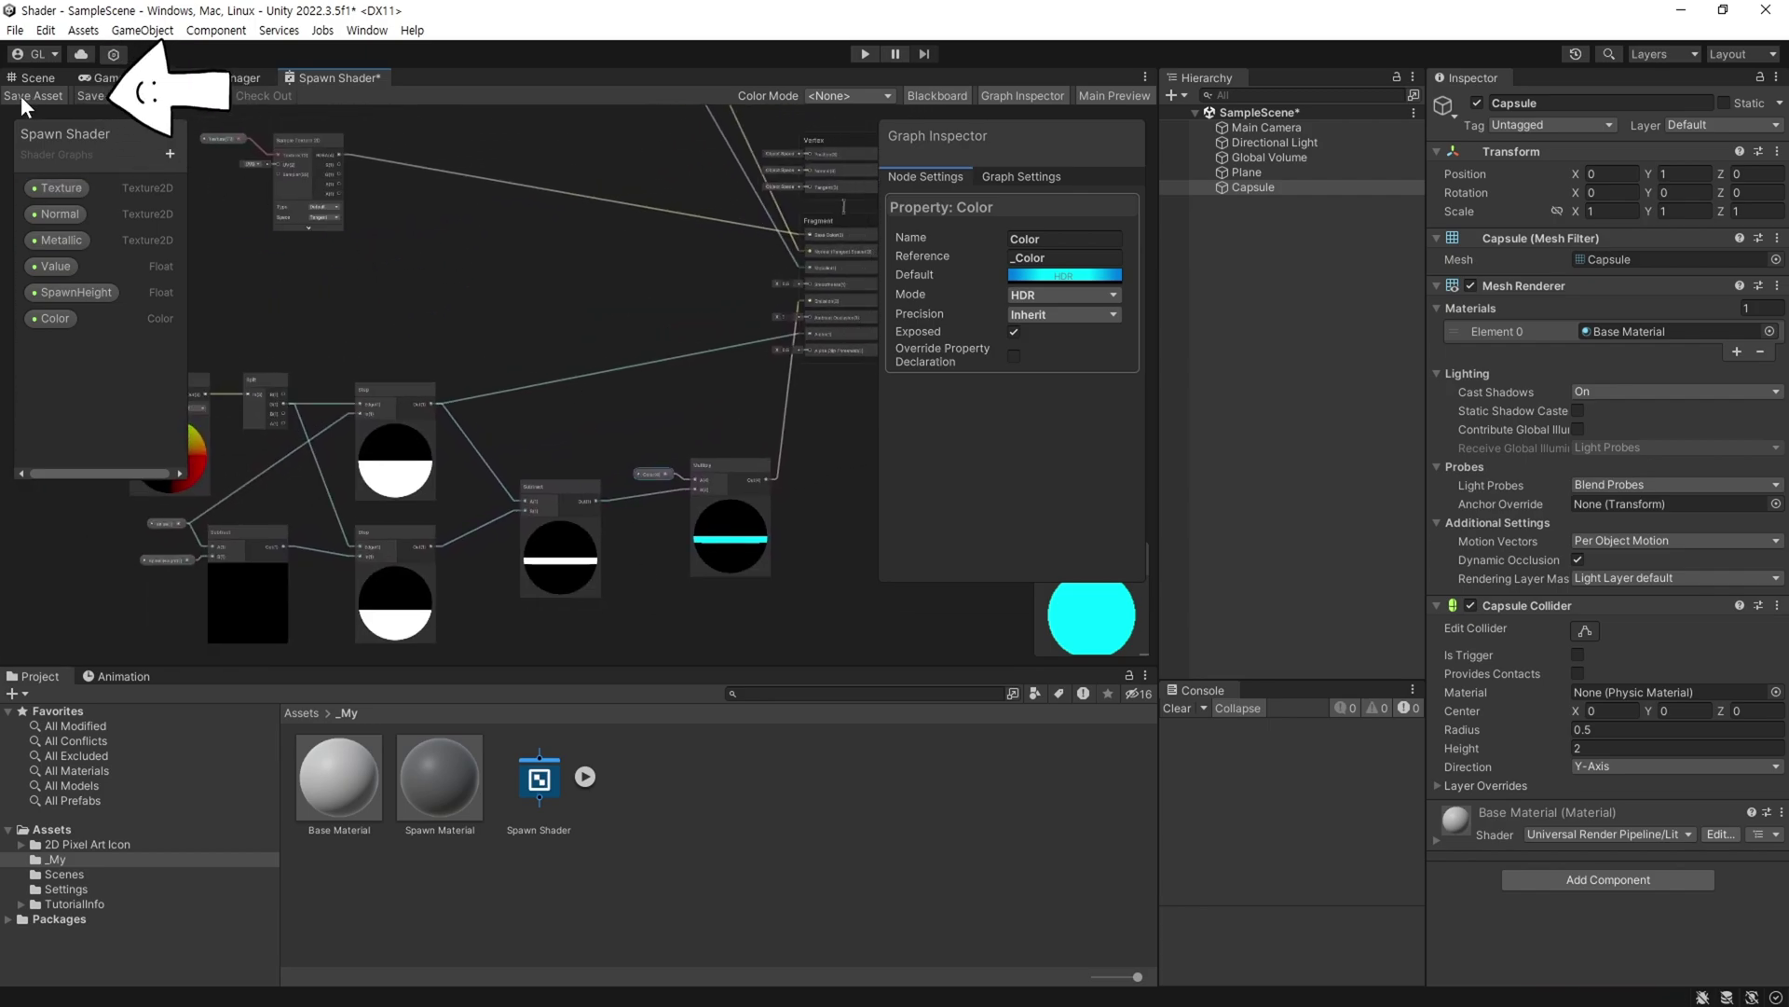
Assign Spawn Material to the capsule and dock the Spawn Shader graph beside the Scene view.
click(37, 77)
click(1253, 187)
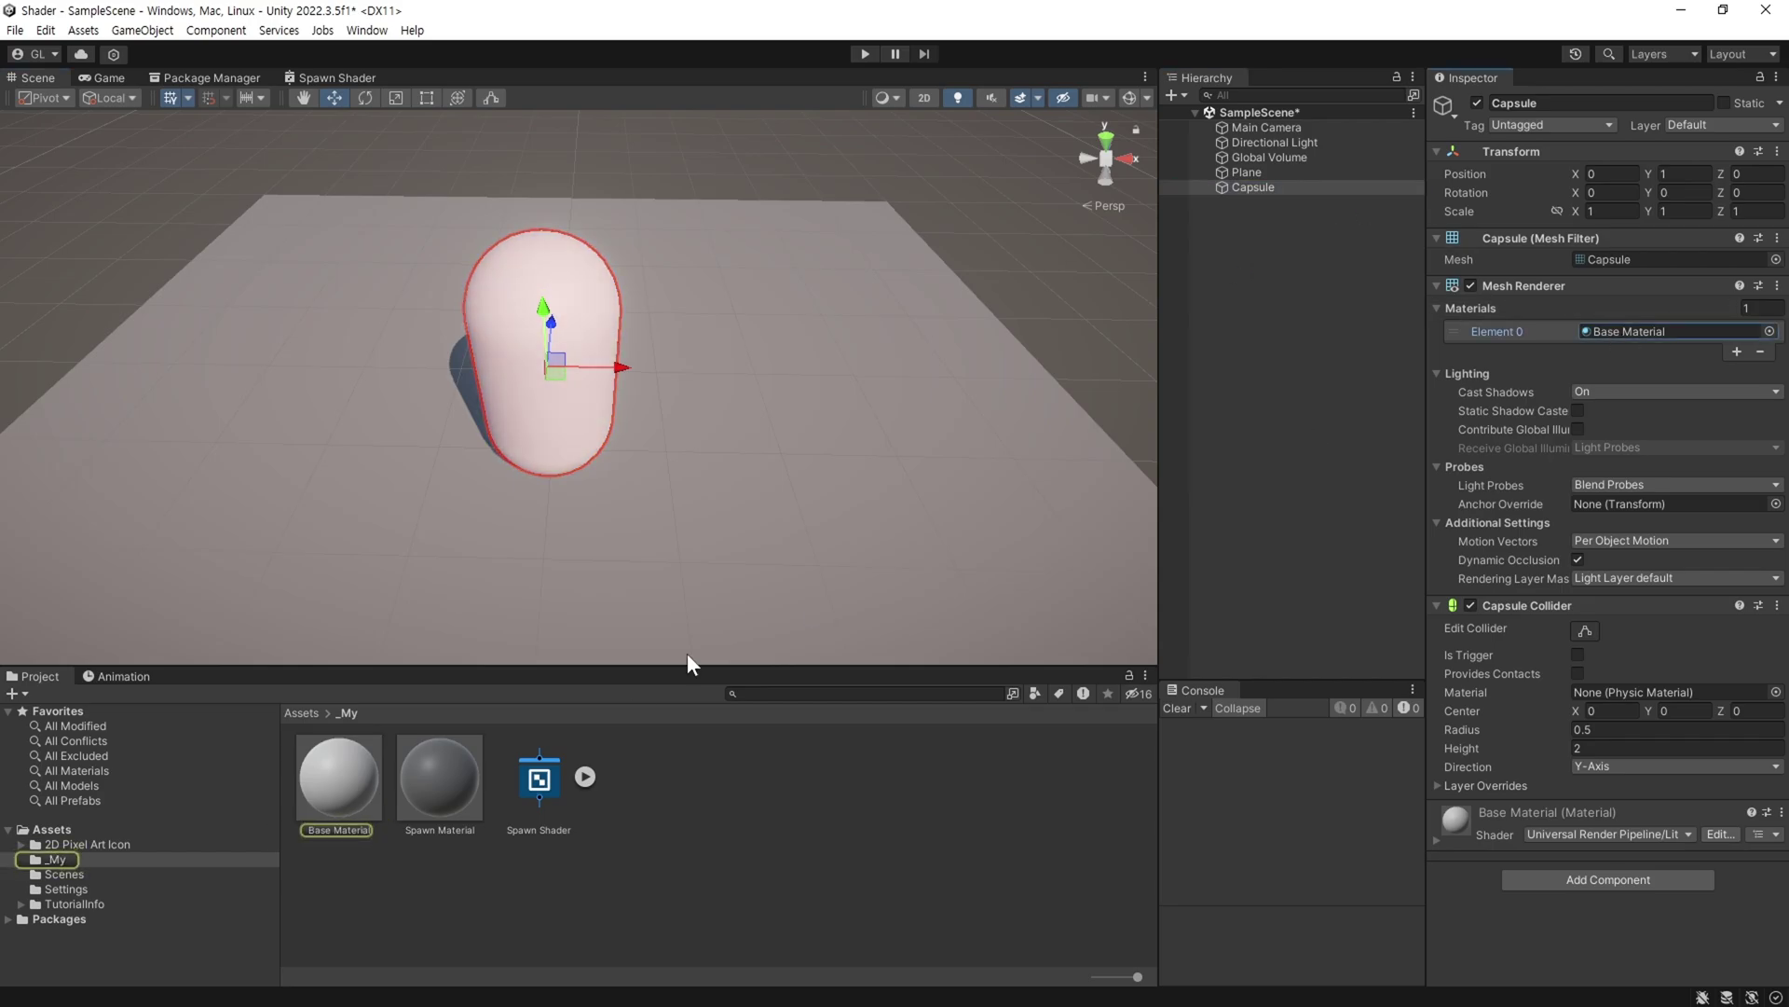
drag(459, 781, 1649, 335)
middle_drag(710, 554, 621, 547)
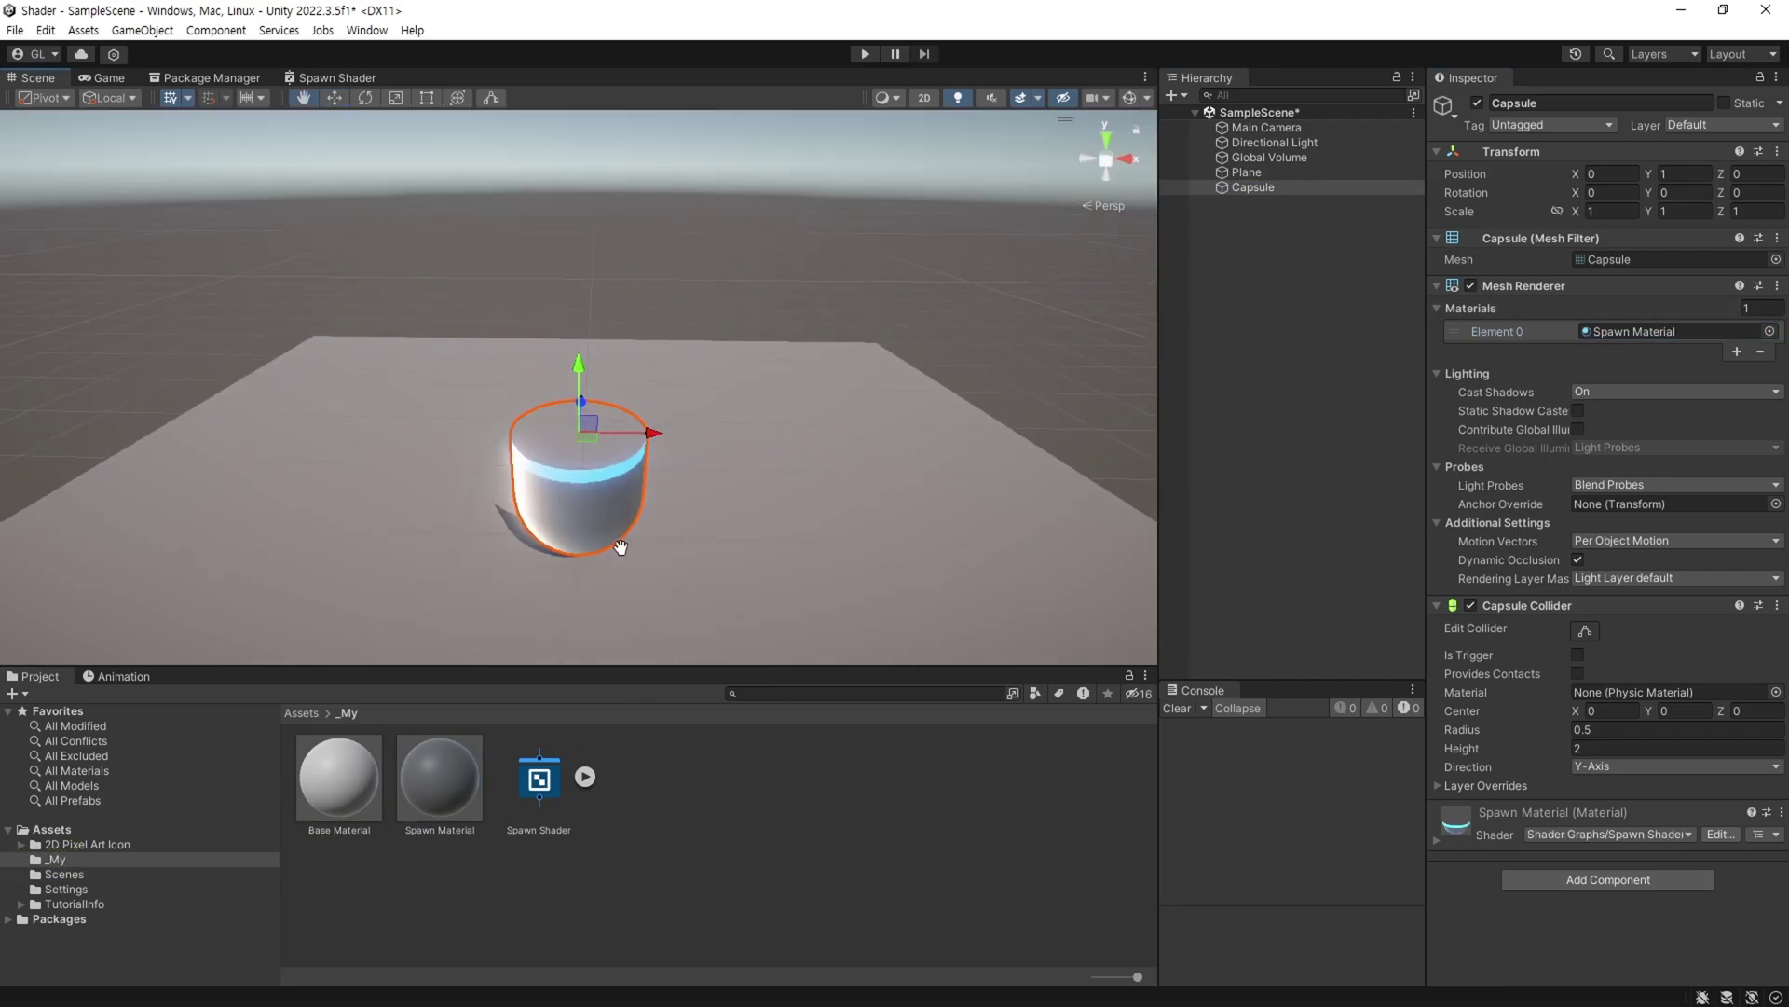
click(1456, 820)
scroll(1527, 628, down, 5)
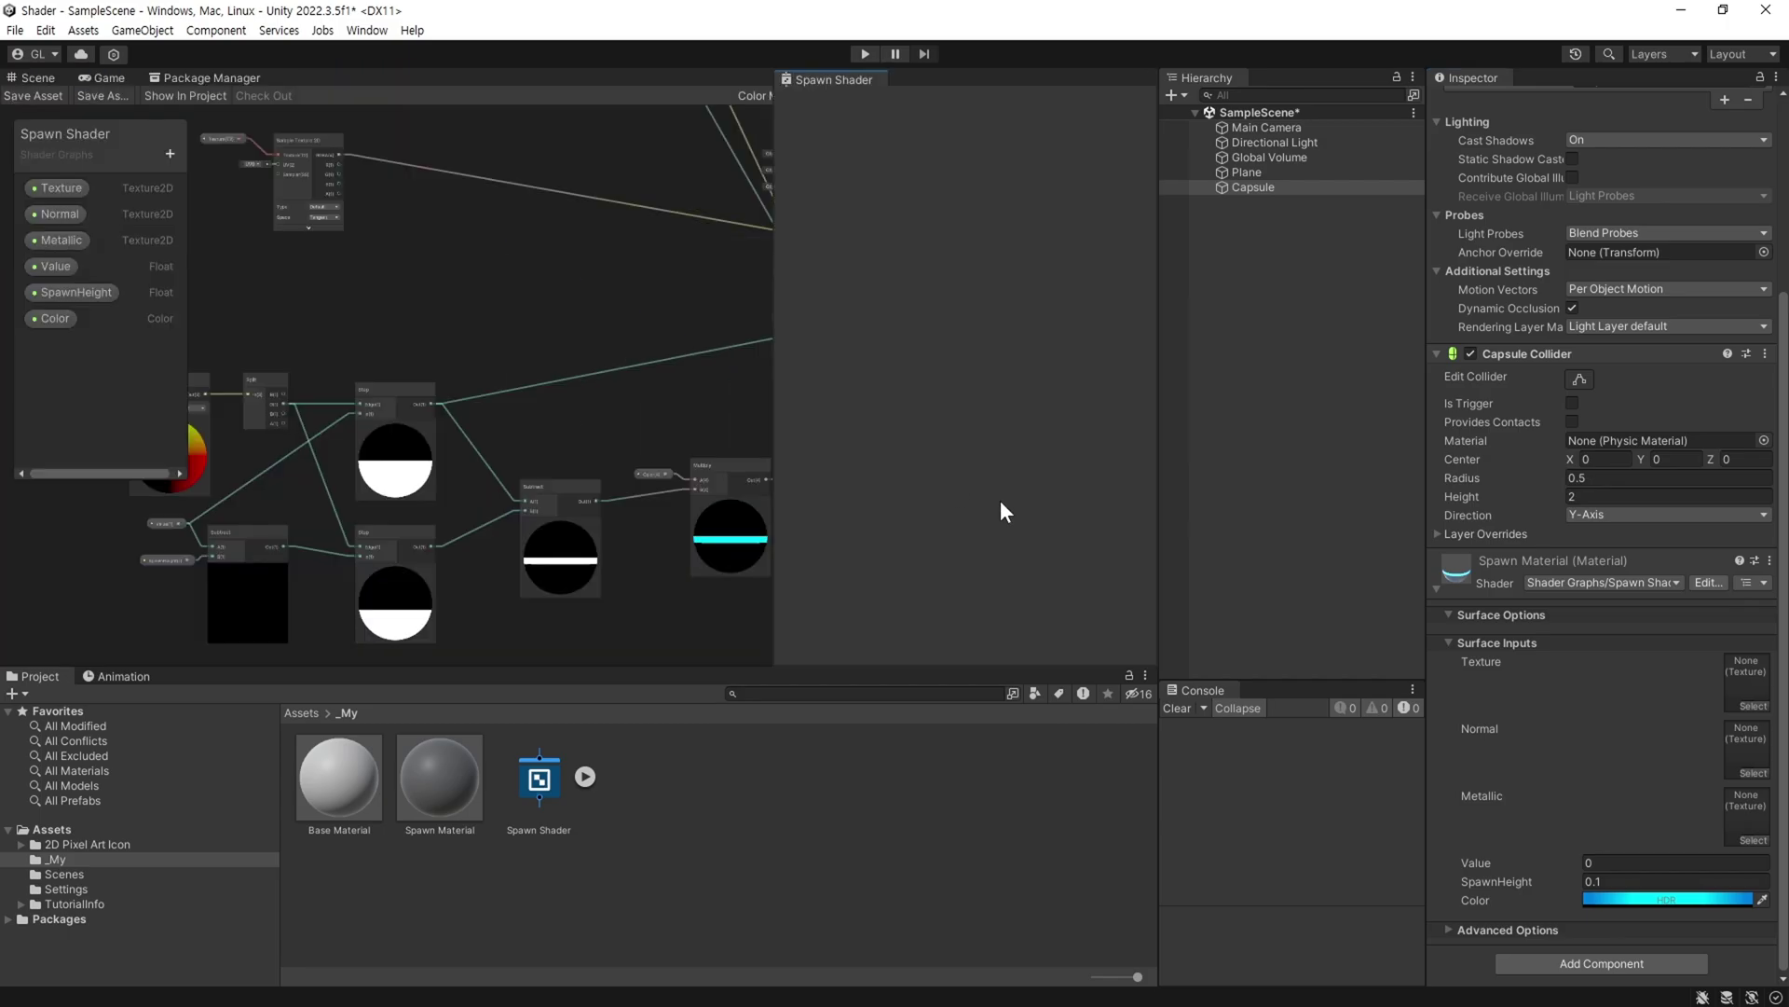
mouse_move(328, 79)
mouse_down()
mouse_move(772, 411)
mouse_move(315, 411)
mouse_up()
Lower SpawnHeight to 0.06, raise the glow intensity three steps, and set Value to 0.29.
scroll(191, 519, up, 3)
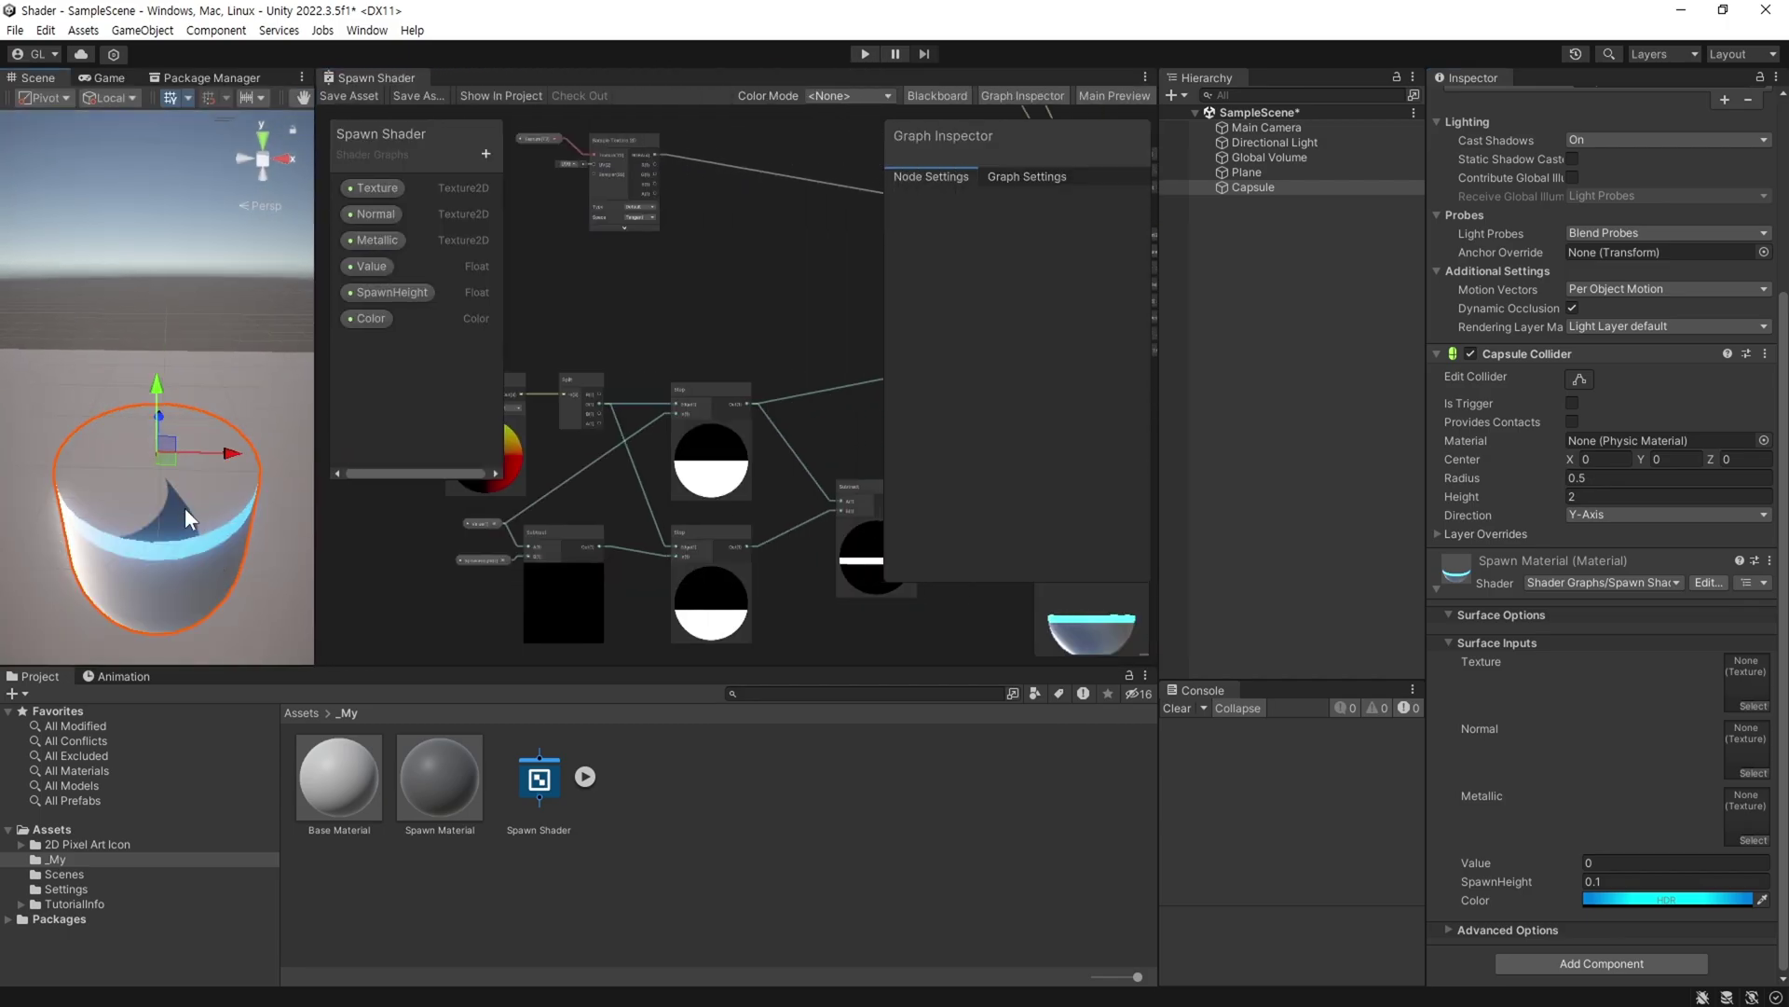
scroll(191, 519, down, 3)
click(377, 239)
mouse_move(1456, 852)
mouse_down()
mouse_move(1485, 859)
mouse_move(1441, 872)
mouse_move(1521, 879)
mouse_up()
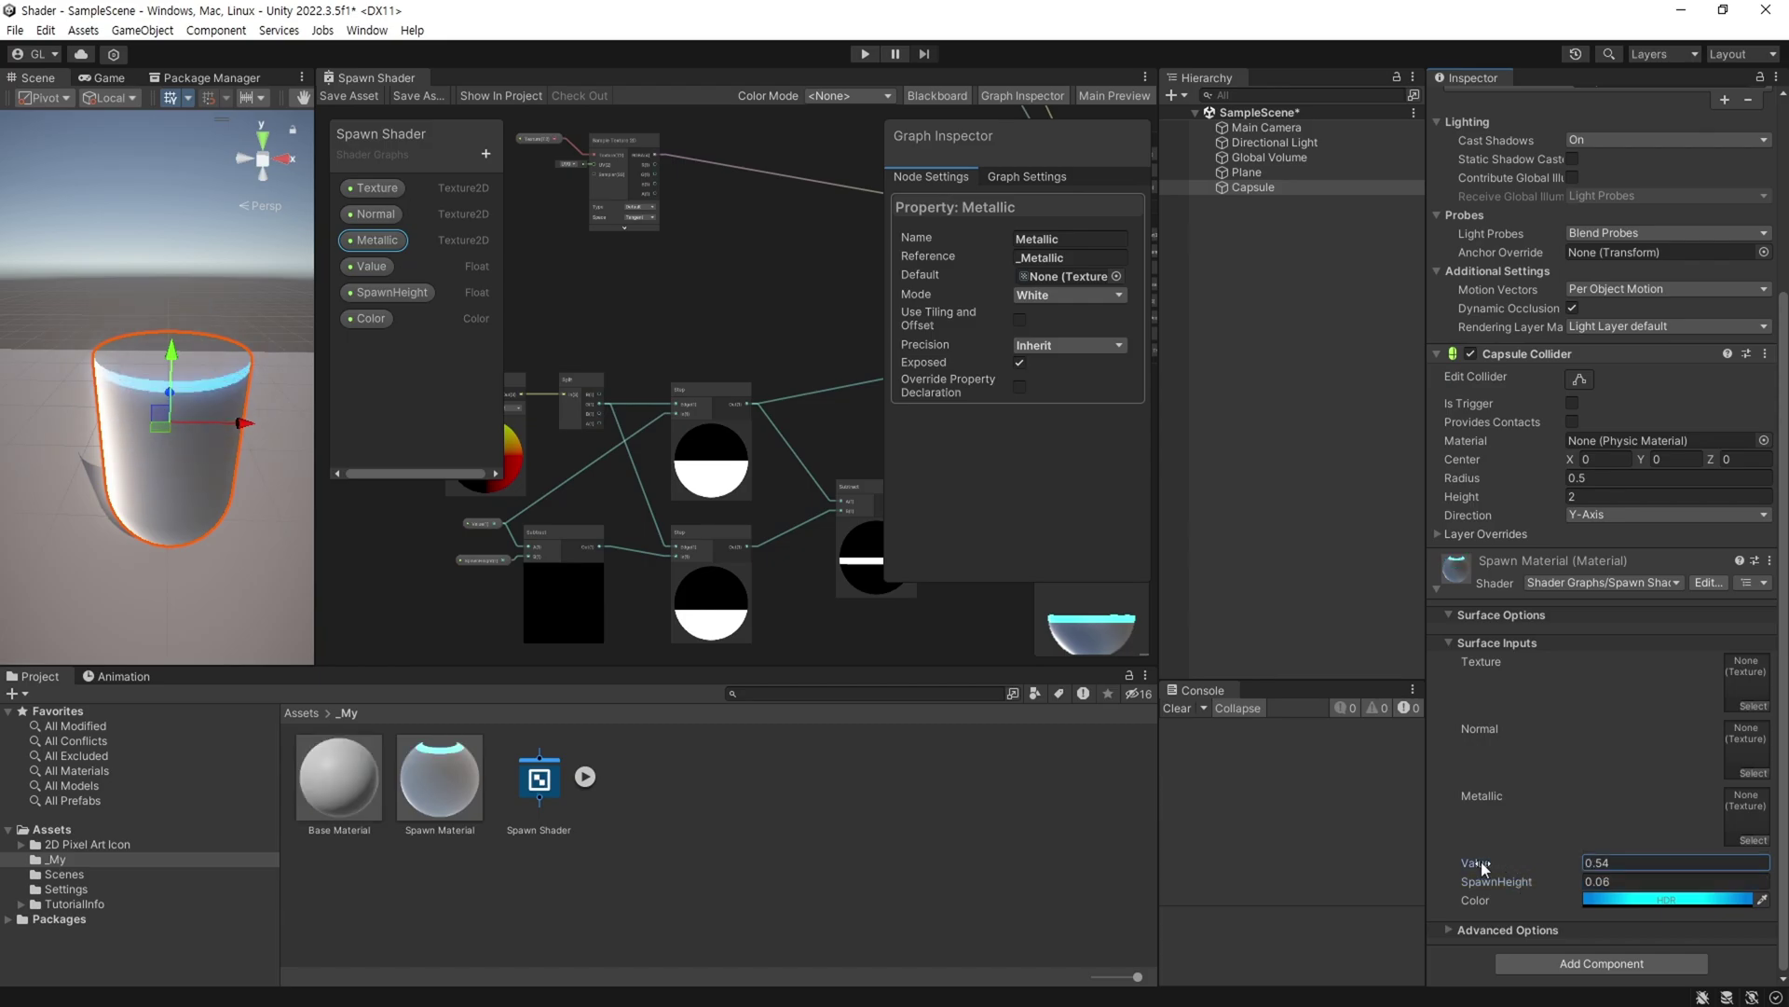
drag(1521, 880, 1485, 865)
click(1619, 899)
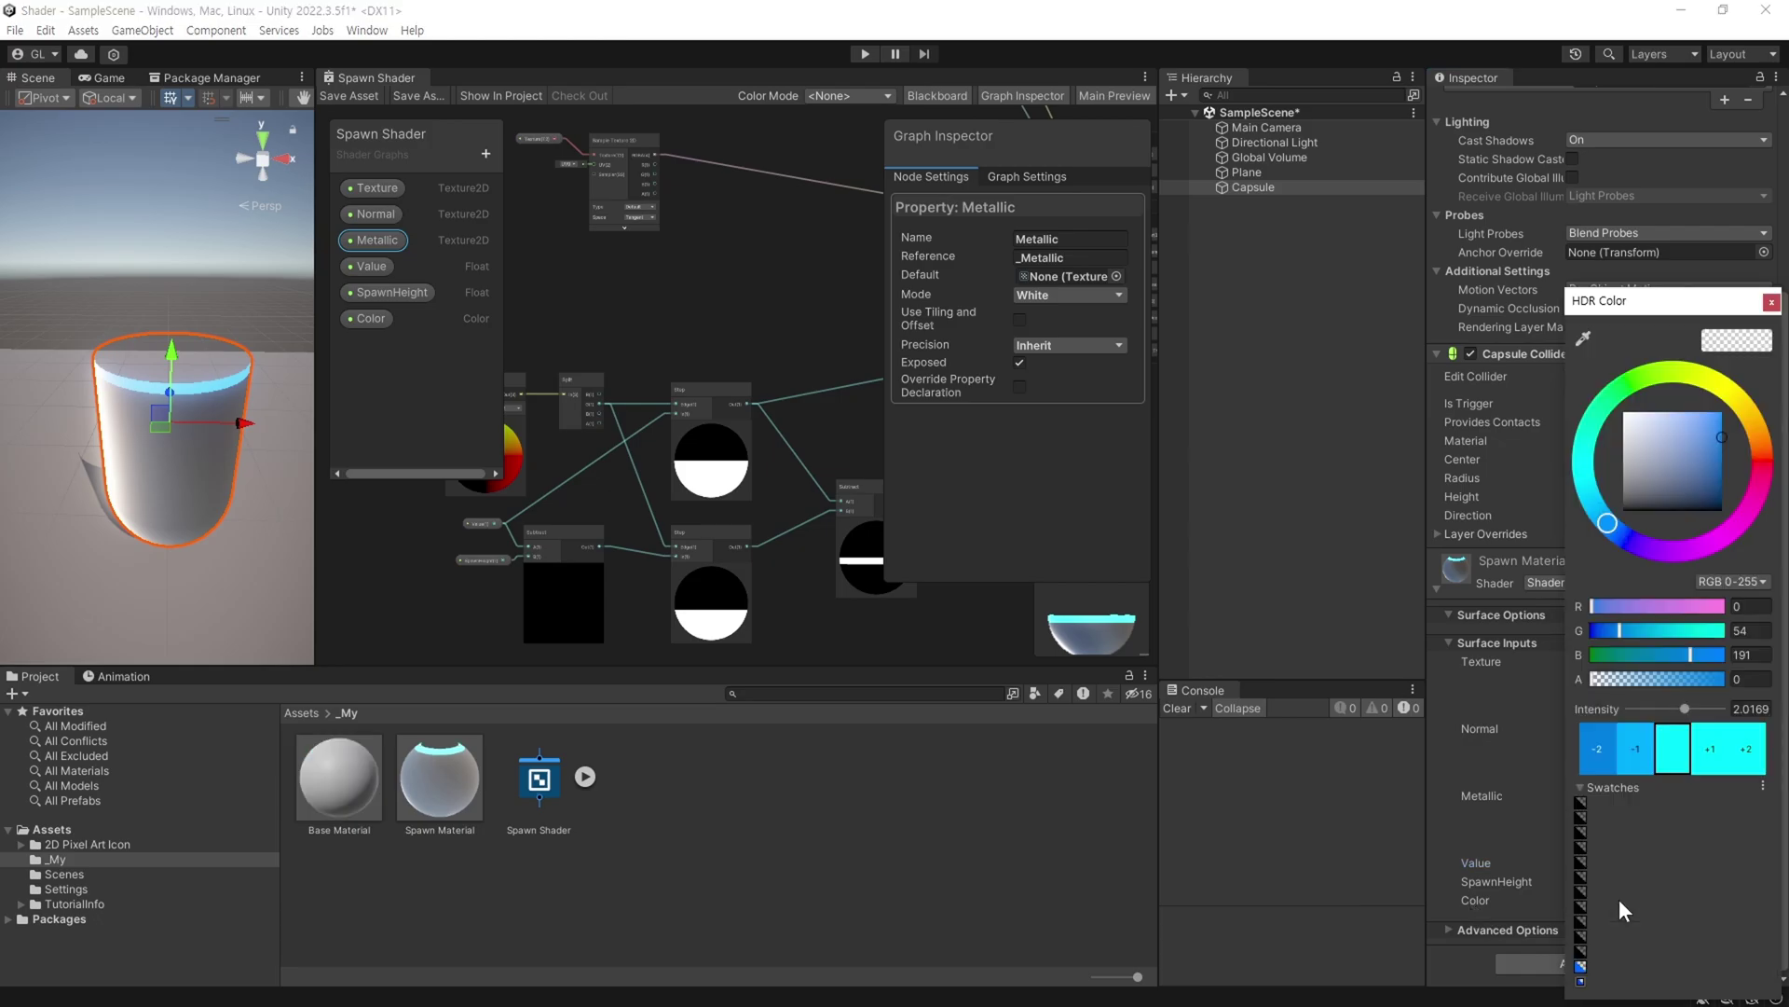
click(1710, 761)
click(1712, 761)
click(1713, 762)
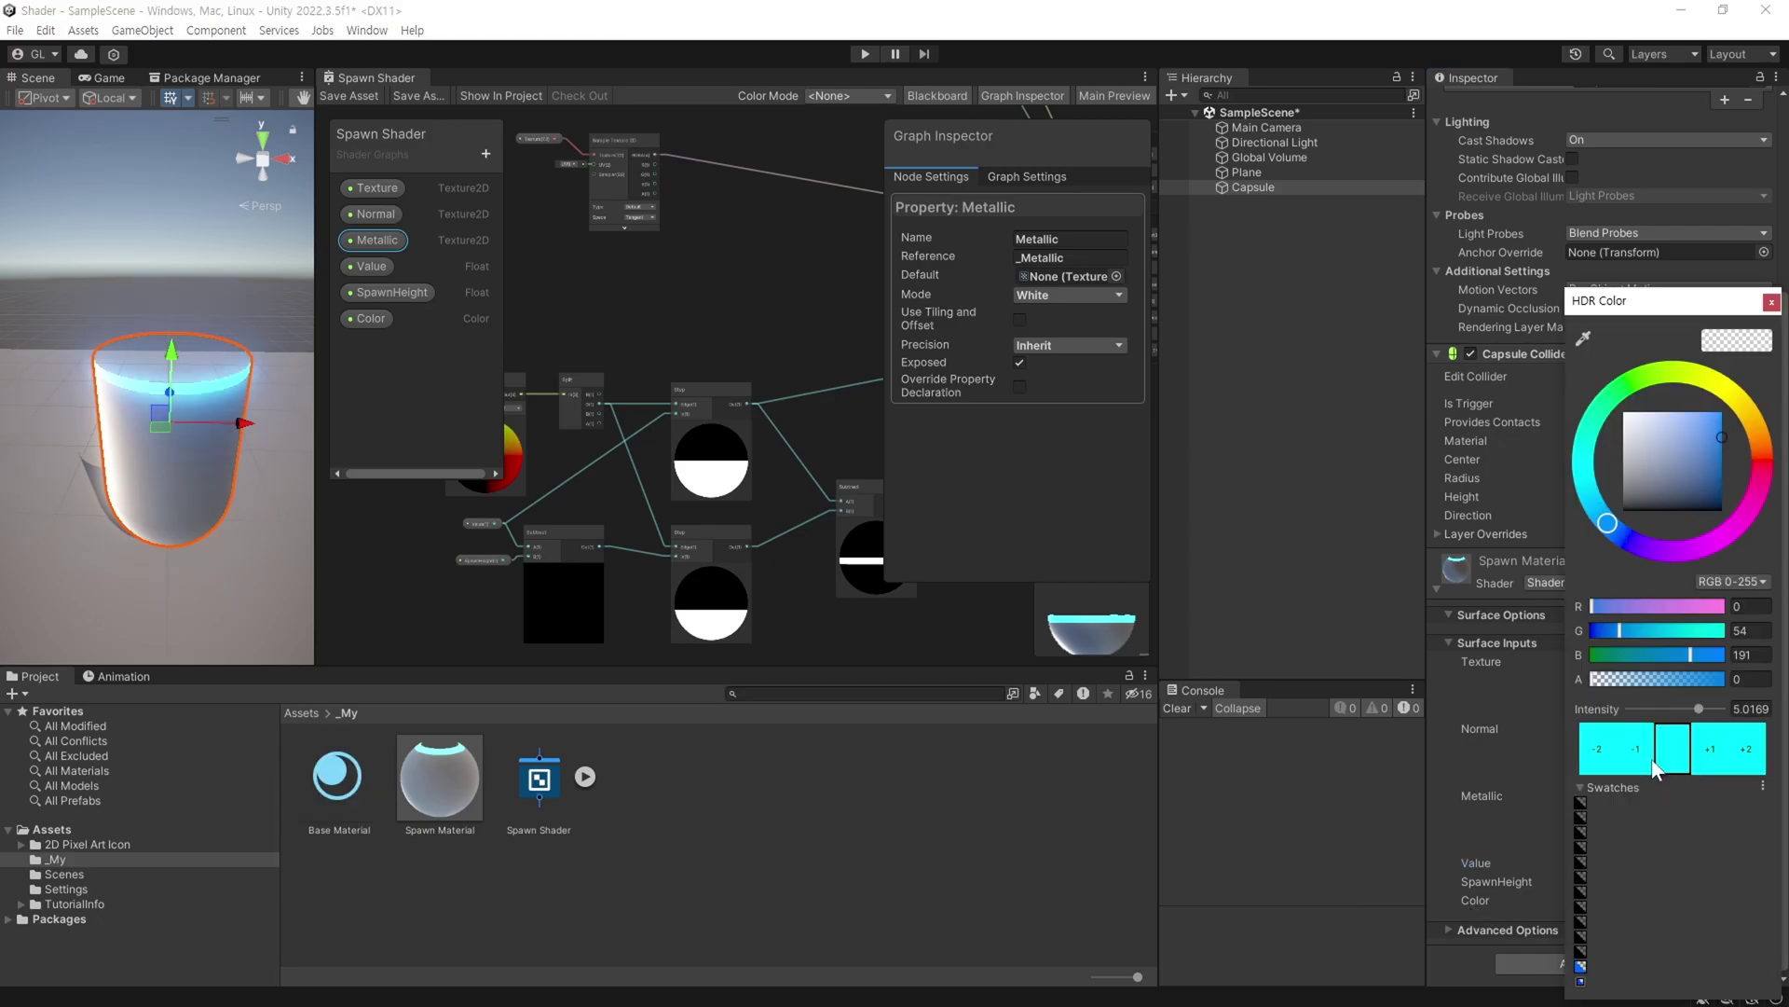
click(1527, 874)
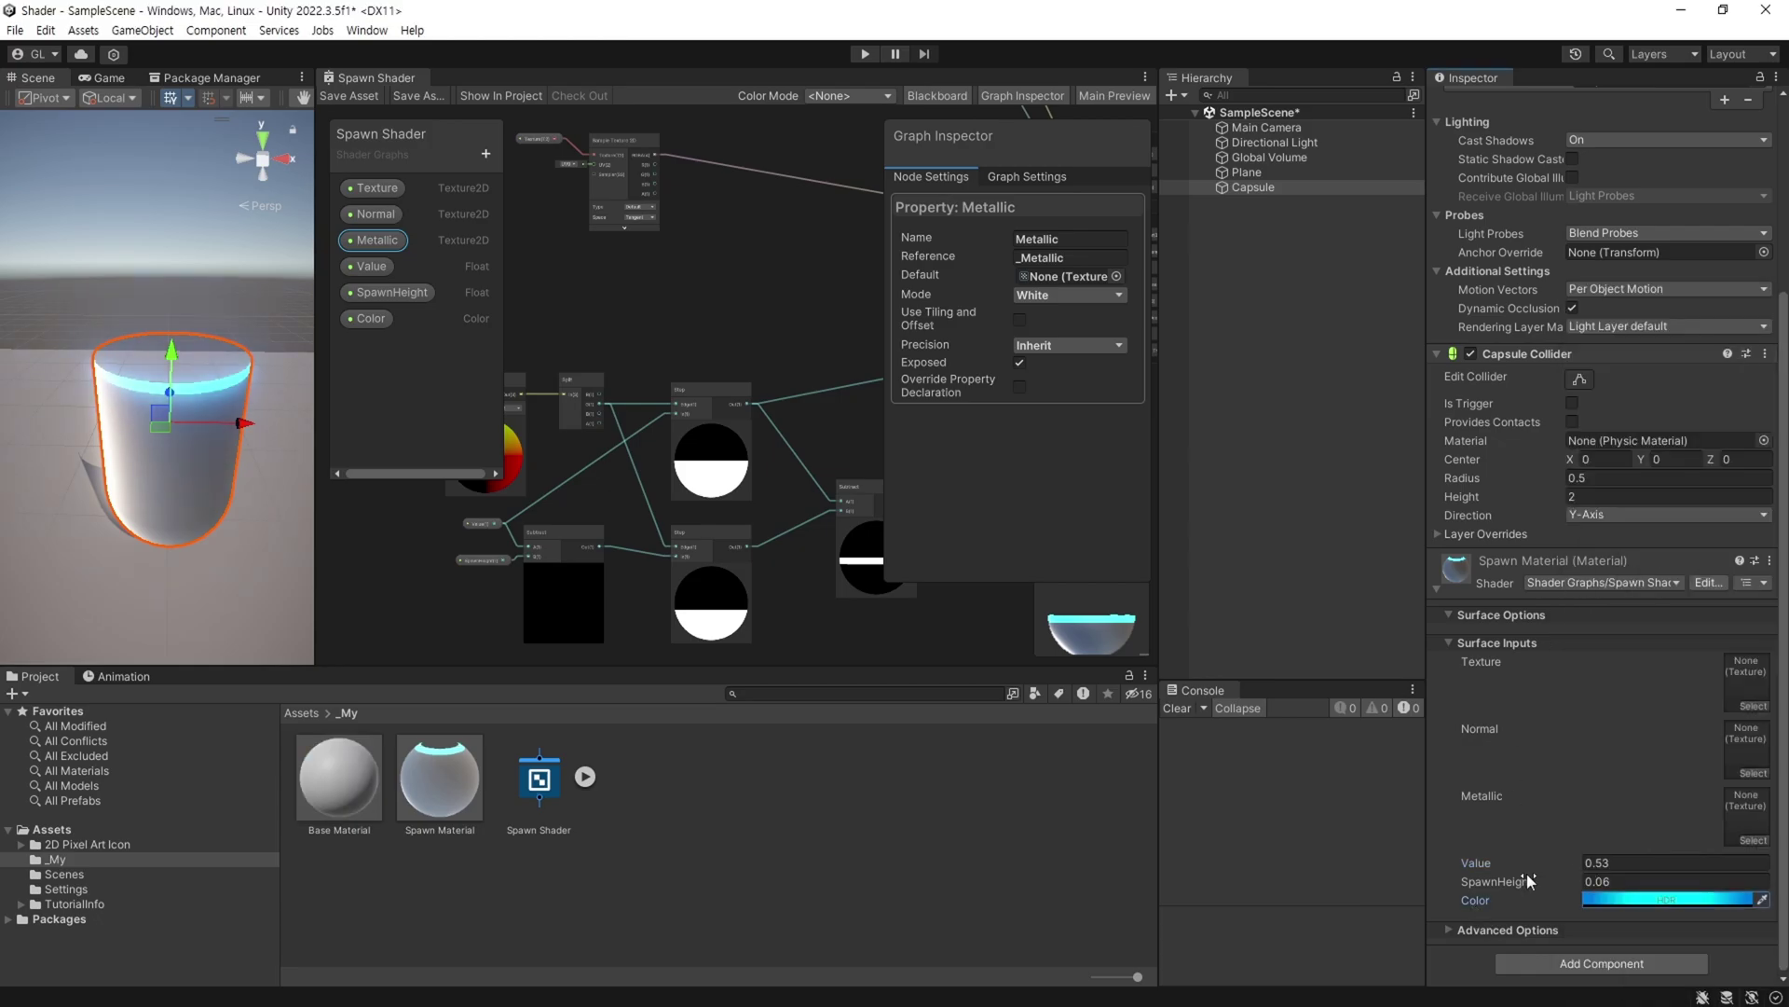
mouse_move(1525, 867)
mouse_down()
mouse_move(1474, 887)
mouse_move(1487, 902)
mouse_up()
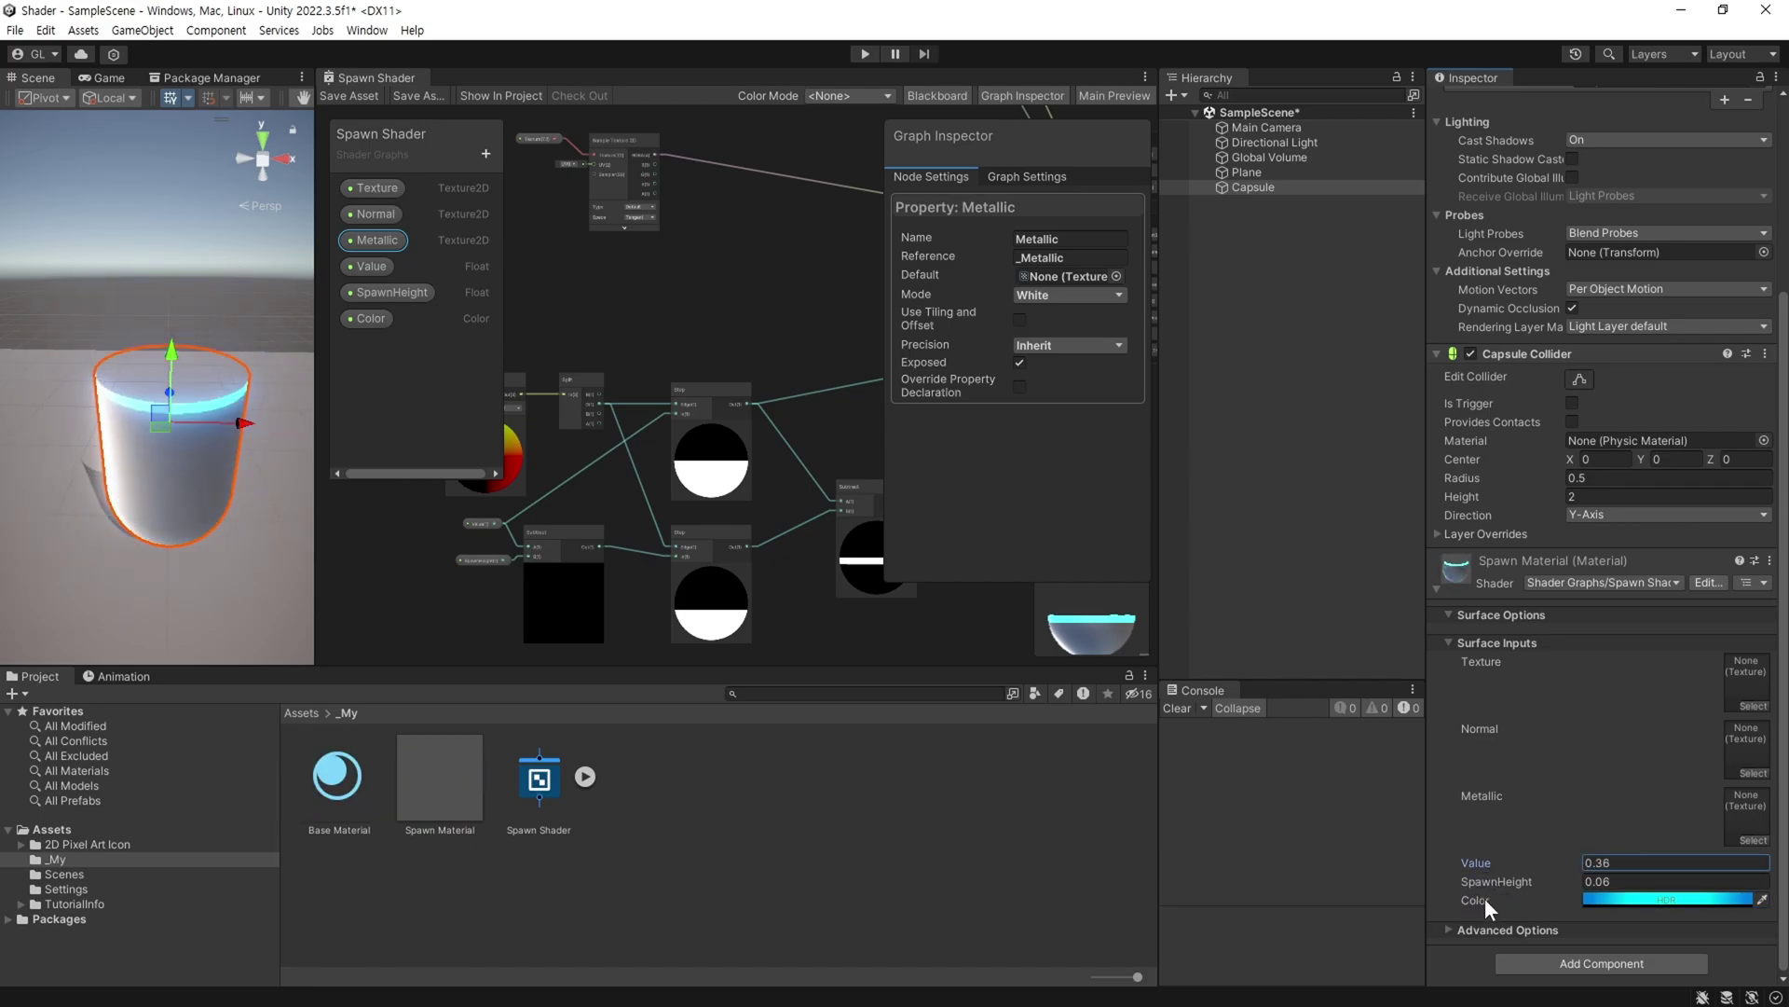
Rename the assets to 3D Spawn Shader and 3D Spawn Material.
click(538, 778)
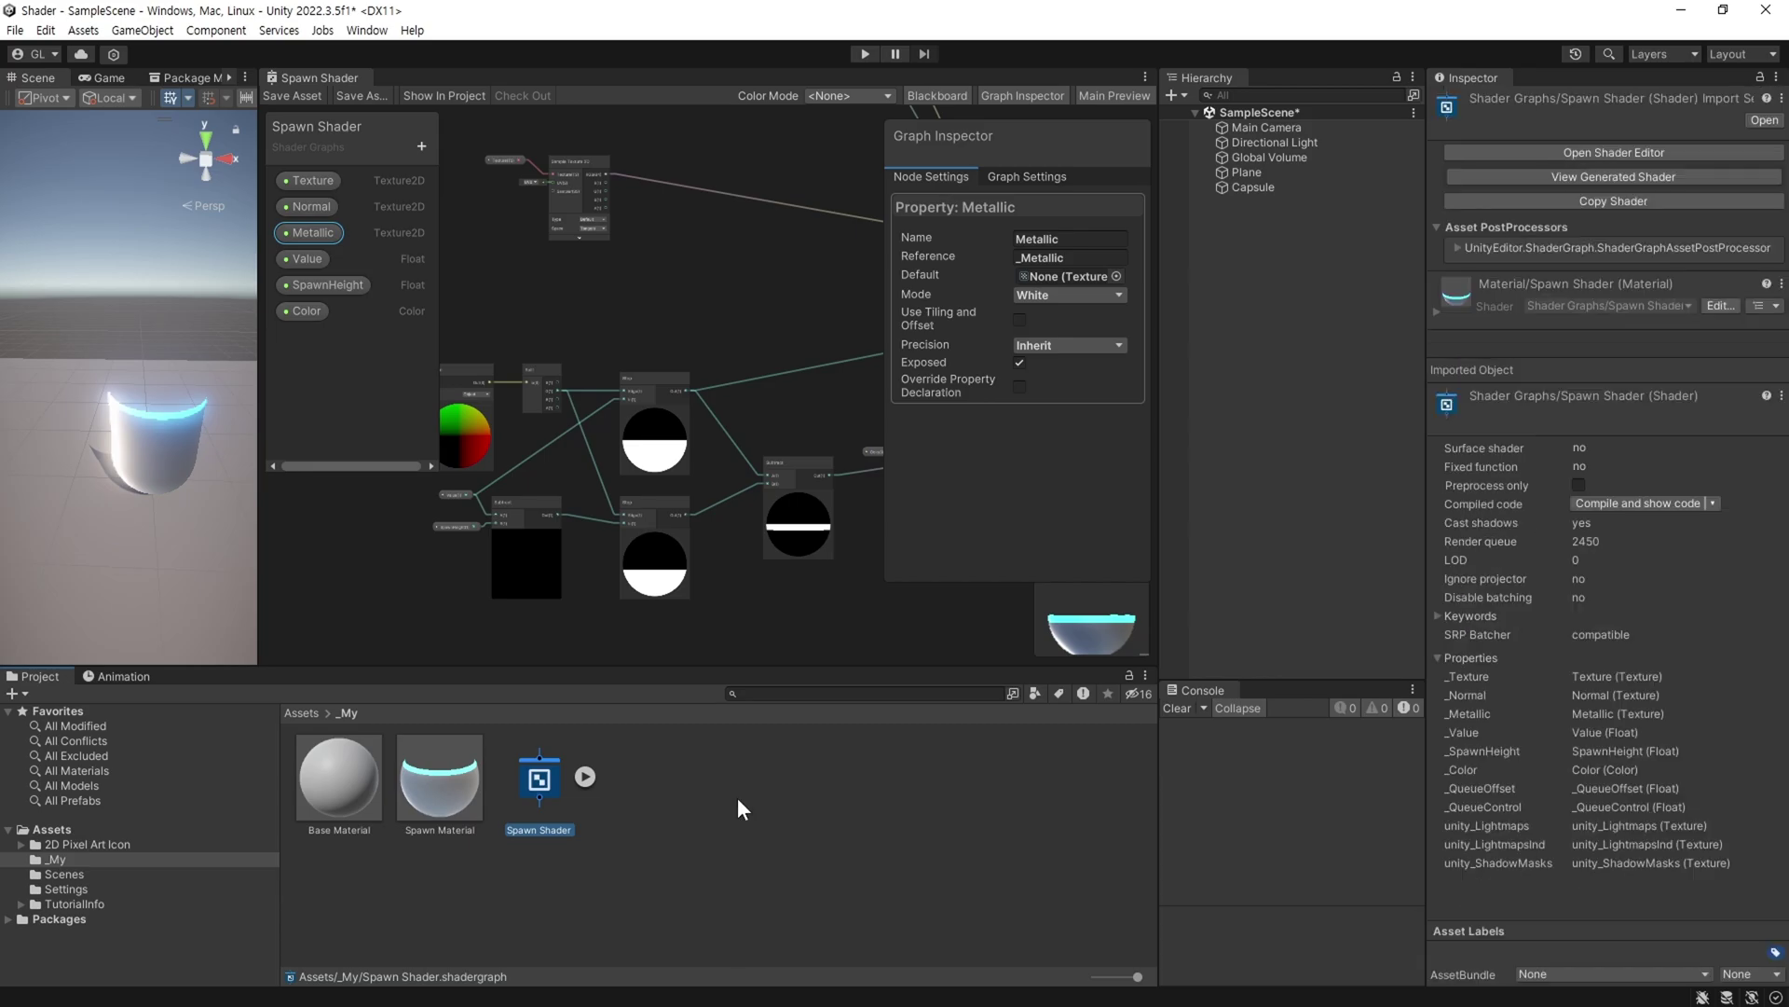
key(F2)
key(Home)
text(3D)
key(Return)
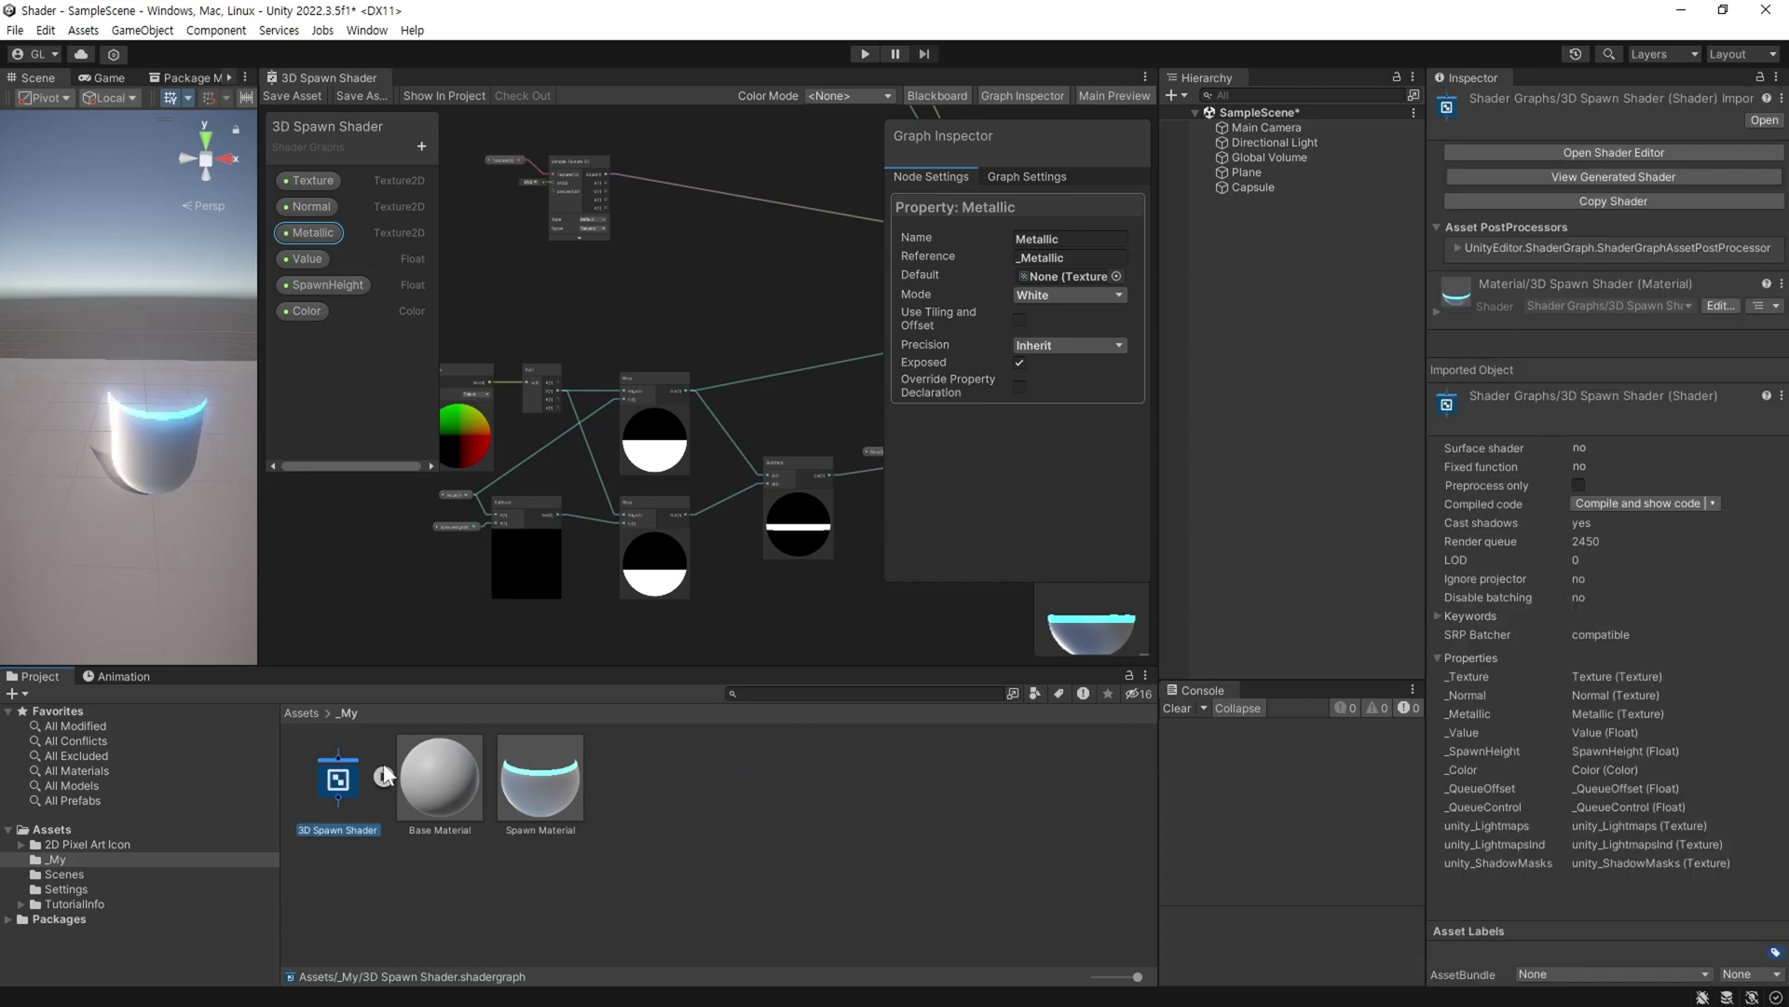
key(Right)
key(Right)
key(F2)
key(Home)
text(3D)
key(Return)
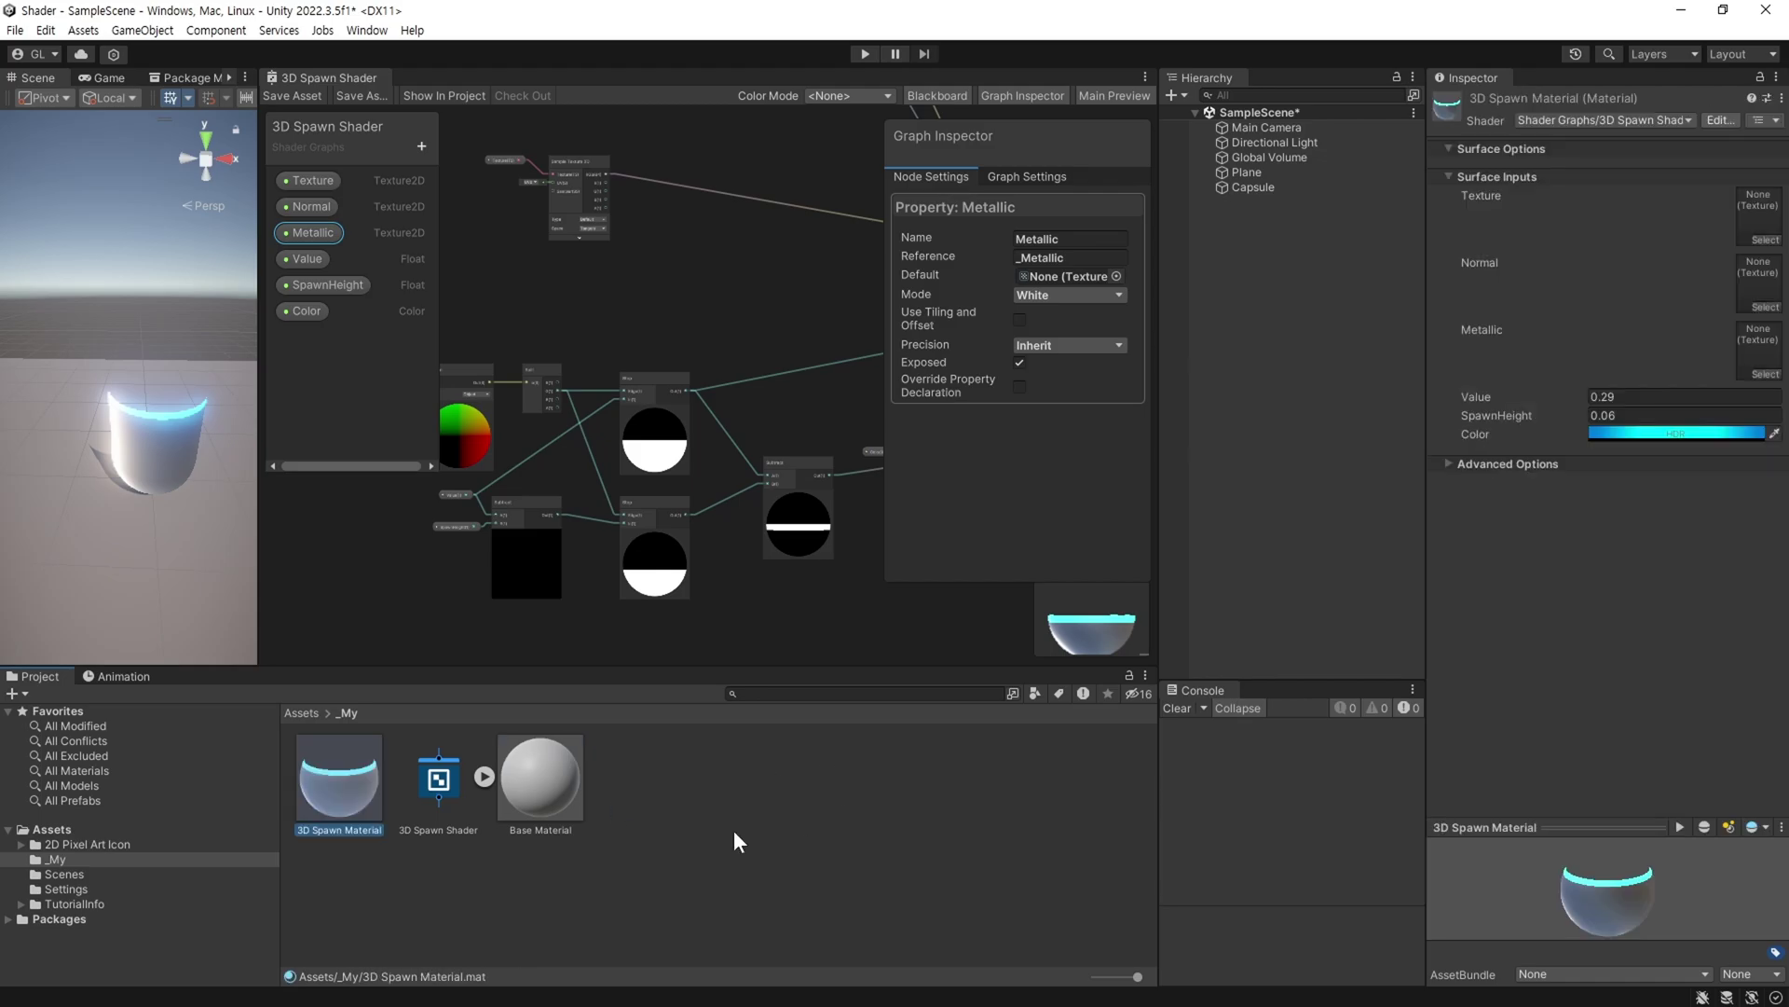
Create a URP Sprite Lit Shader Graph named 2D Shader Graph.
right_click(645, 777)
mouse_move(802, 270)
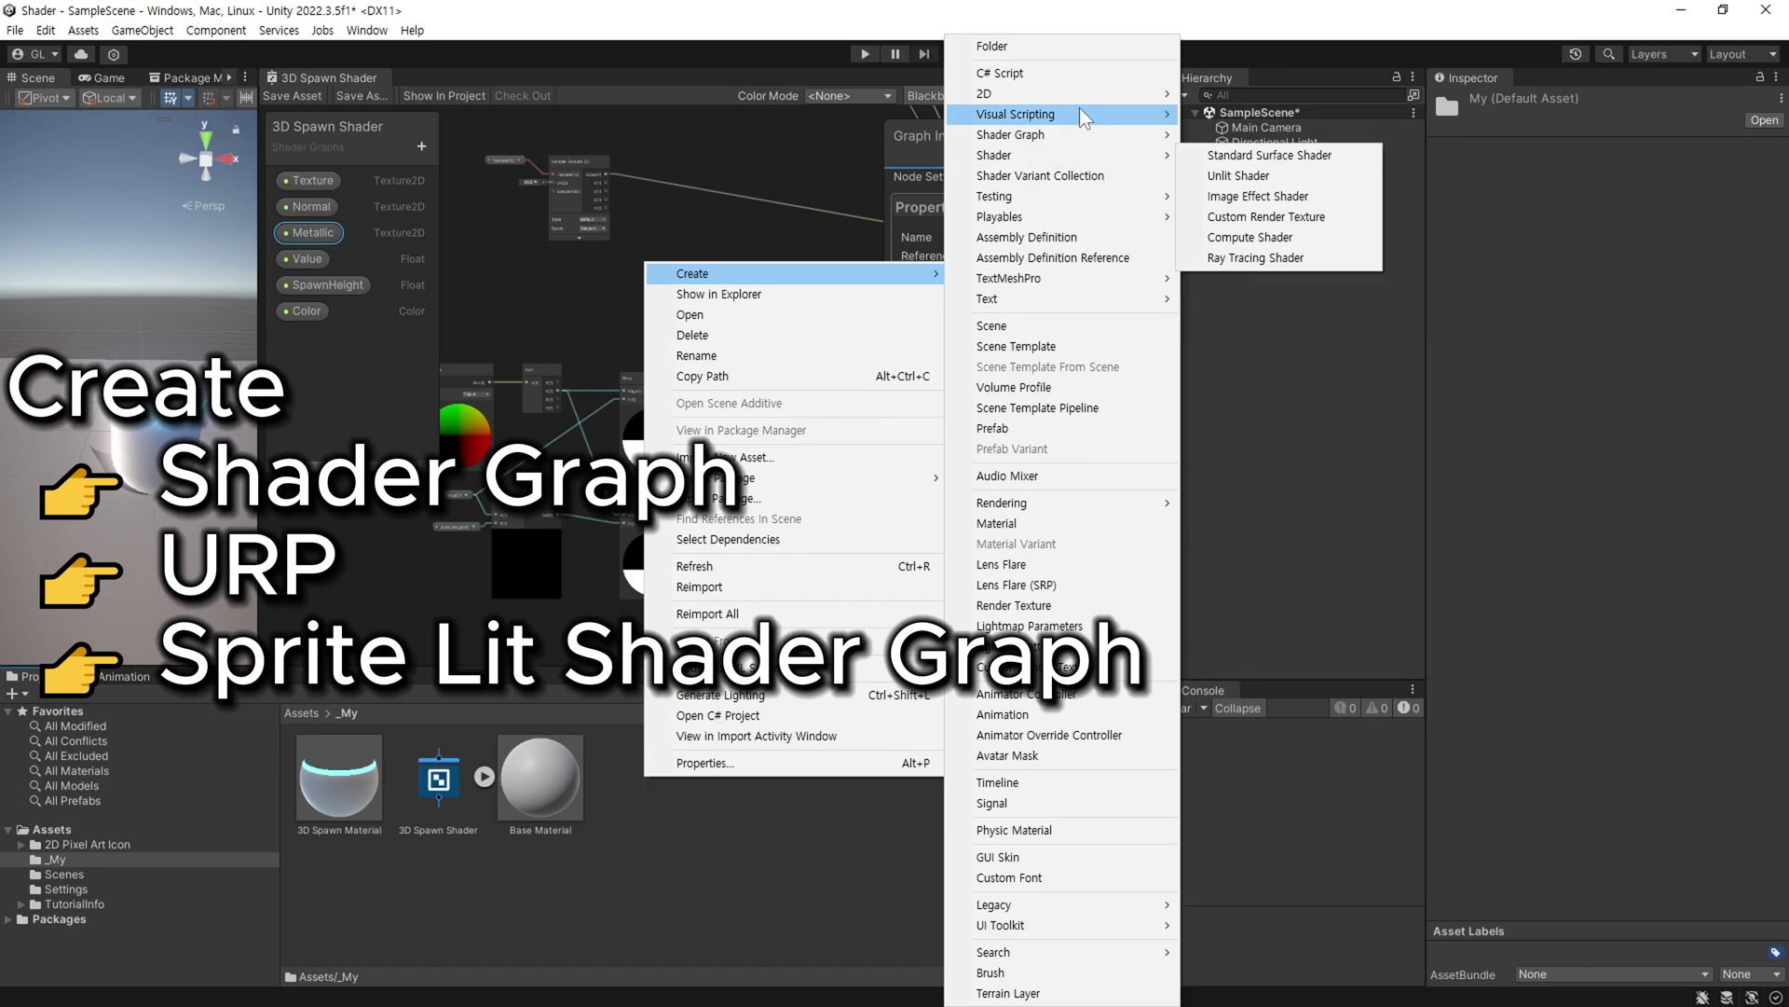
mouse_move(1079, 97)
mouse_move(1081, 136)
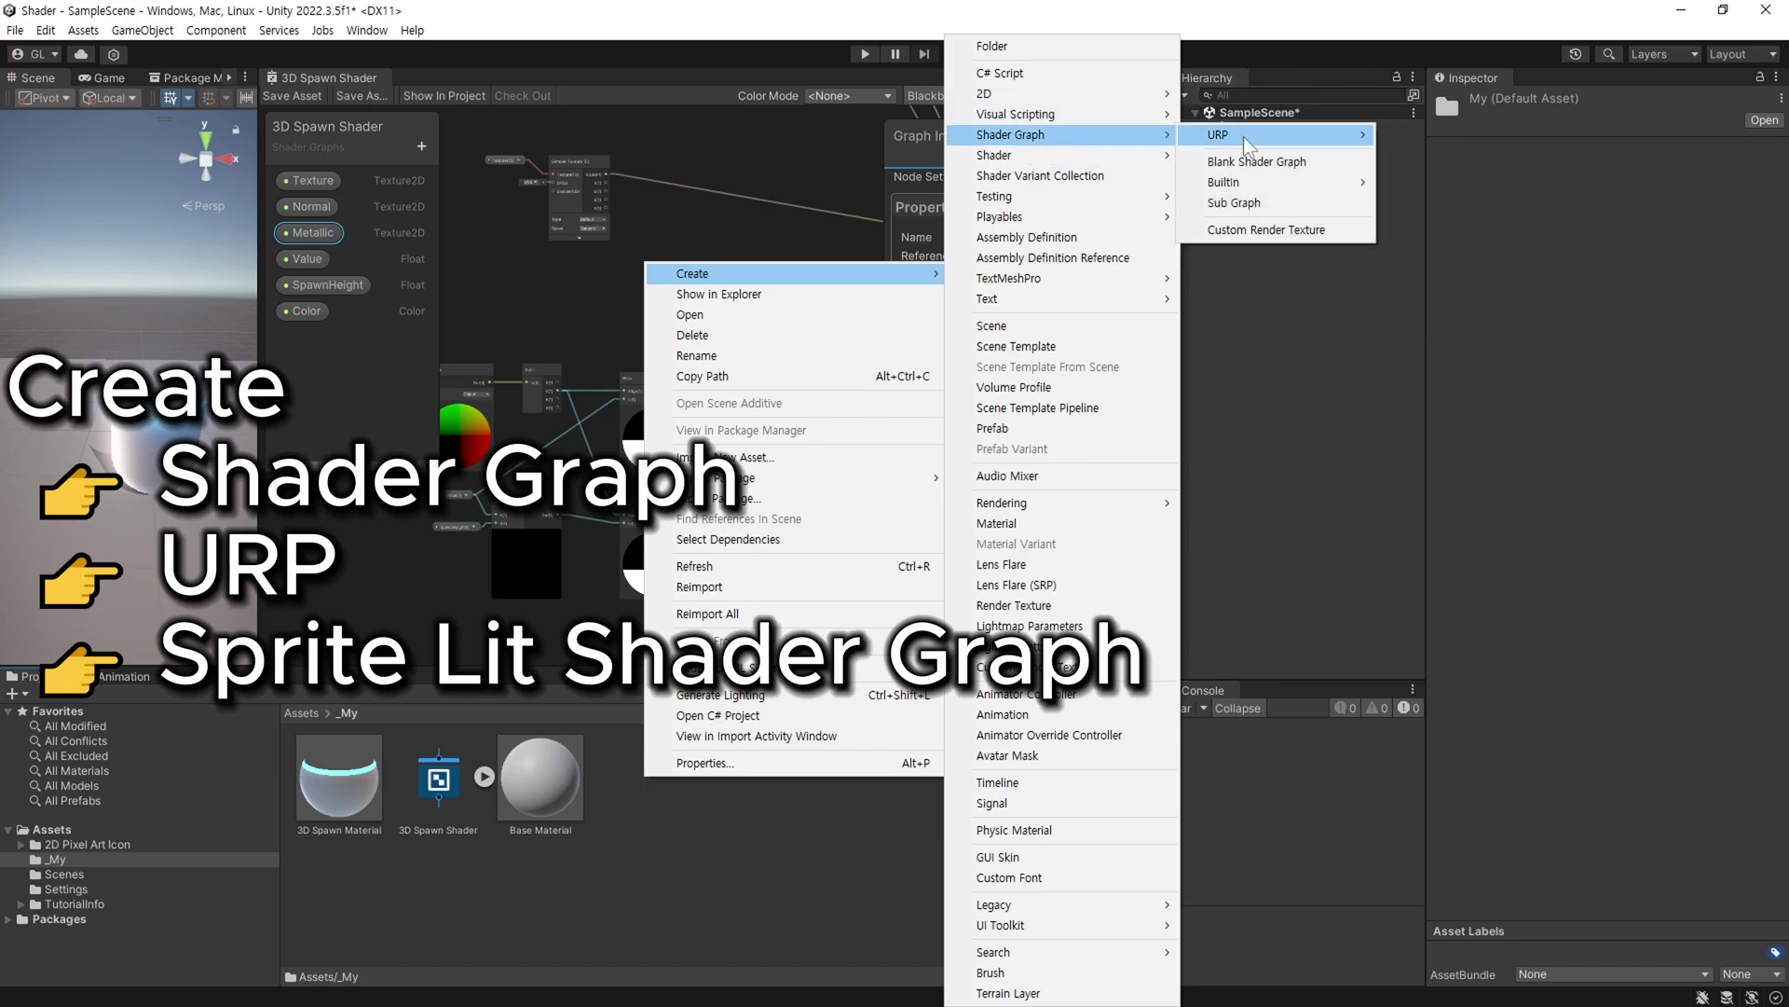
mouse_move(1244, 136)
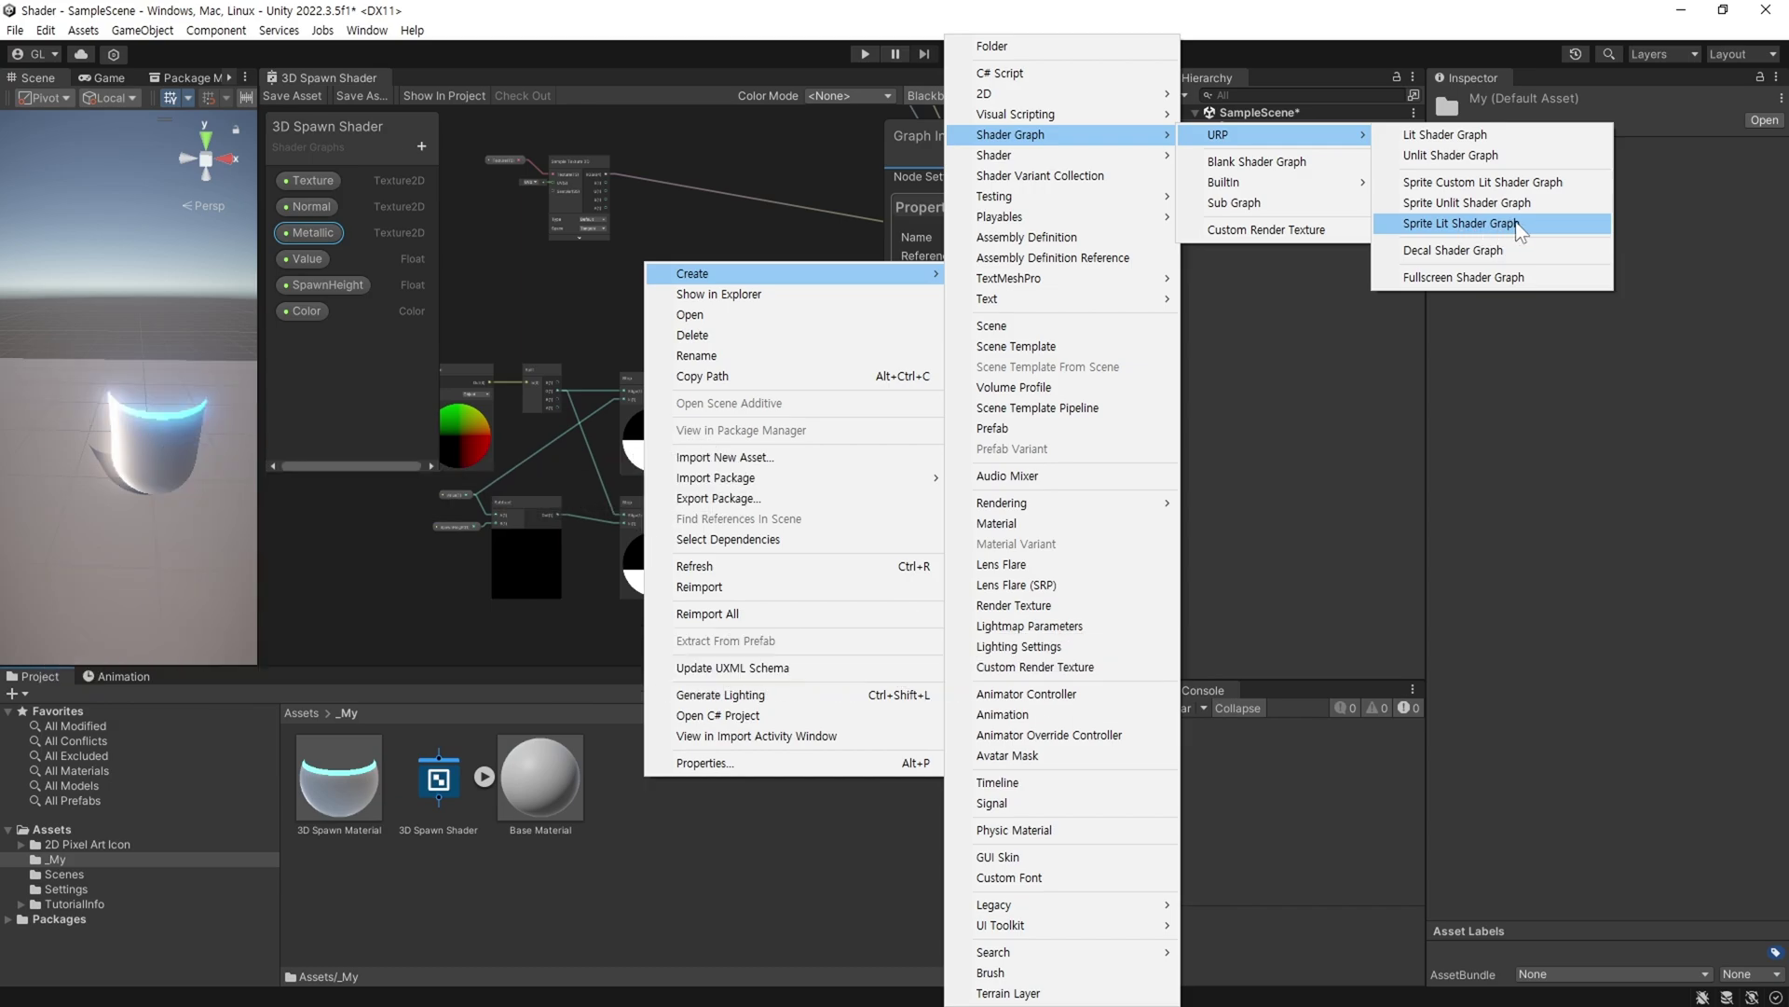
click(1519, 224)
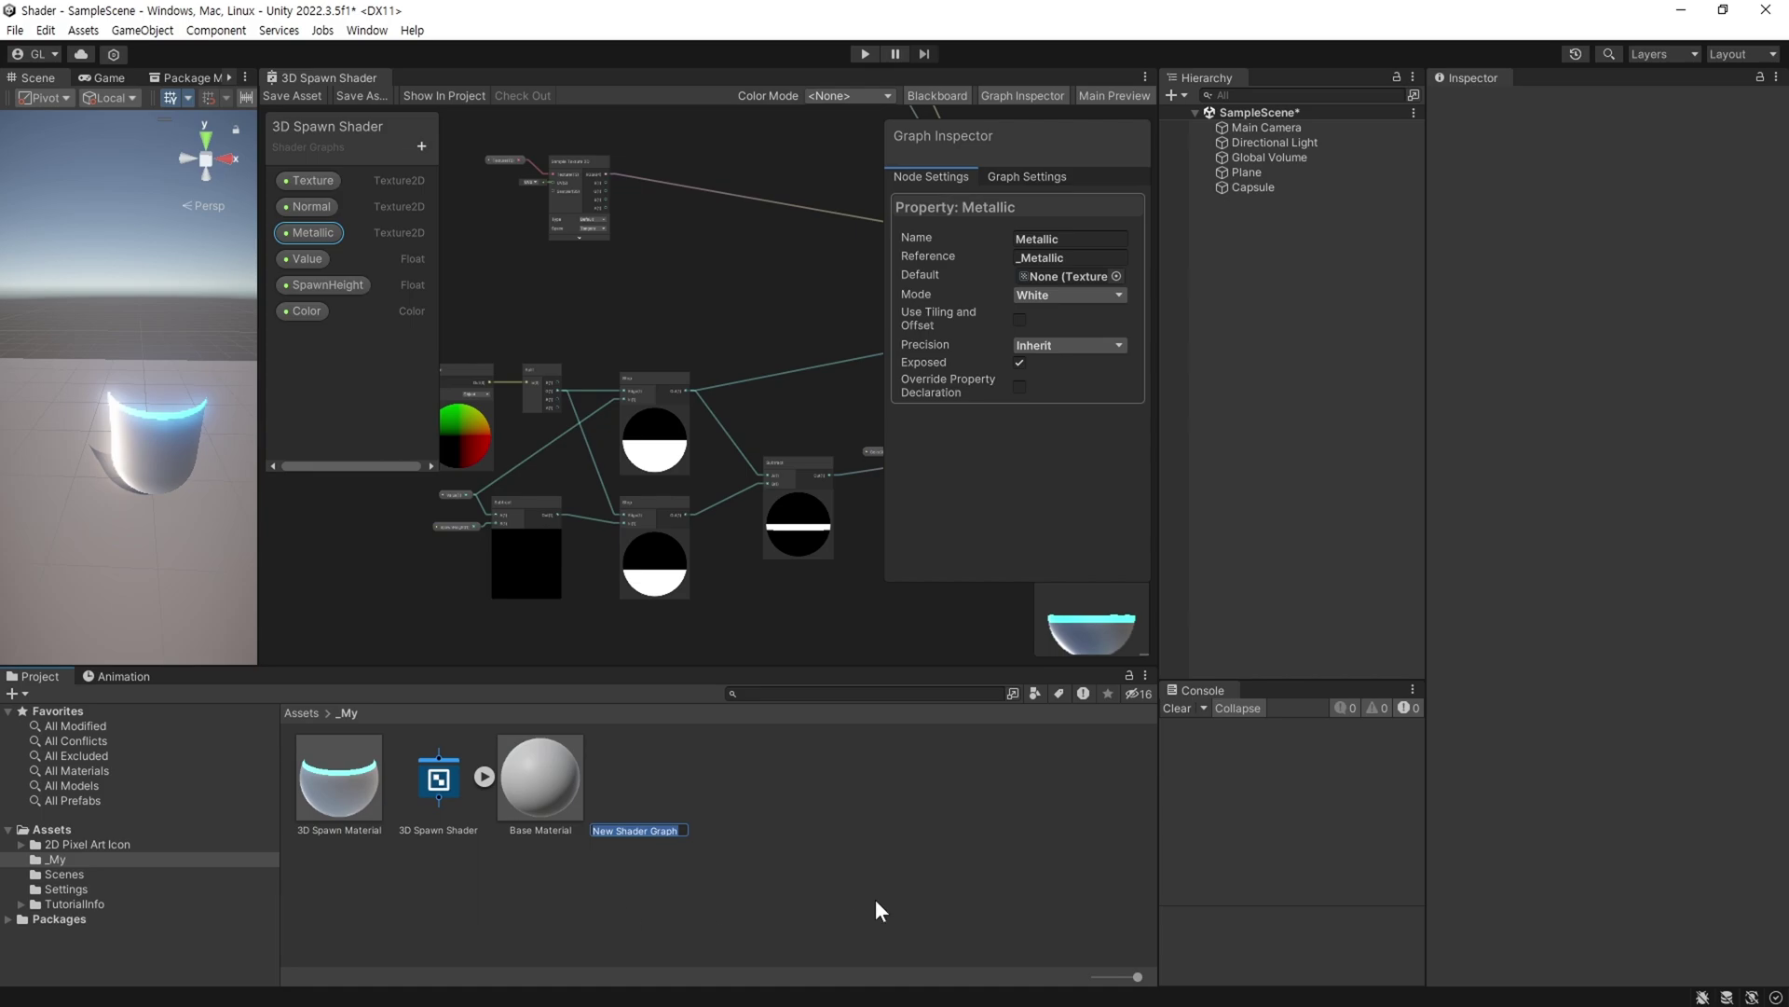
key(Left)
key(Delete)
key(Delete)
key(Delete)
text(2D)
key(Return)
Create a material from 2D Shader Graph and name it 2D Spawn Material.
right_click(348, 777)
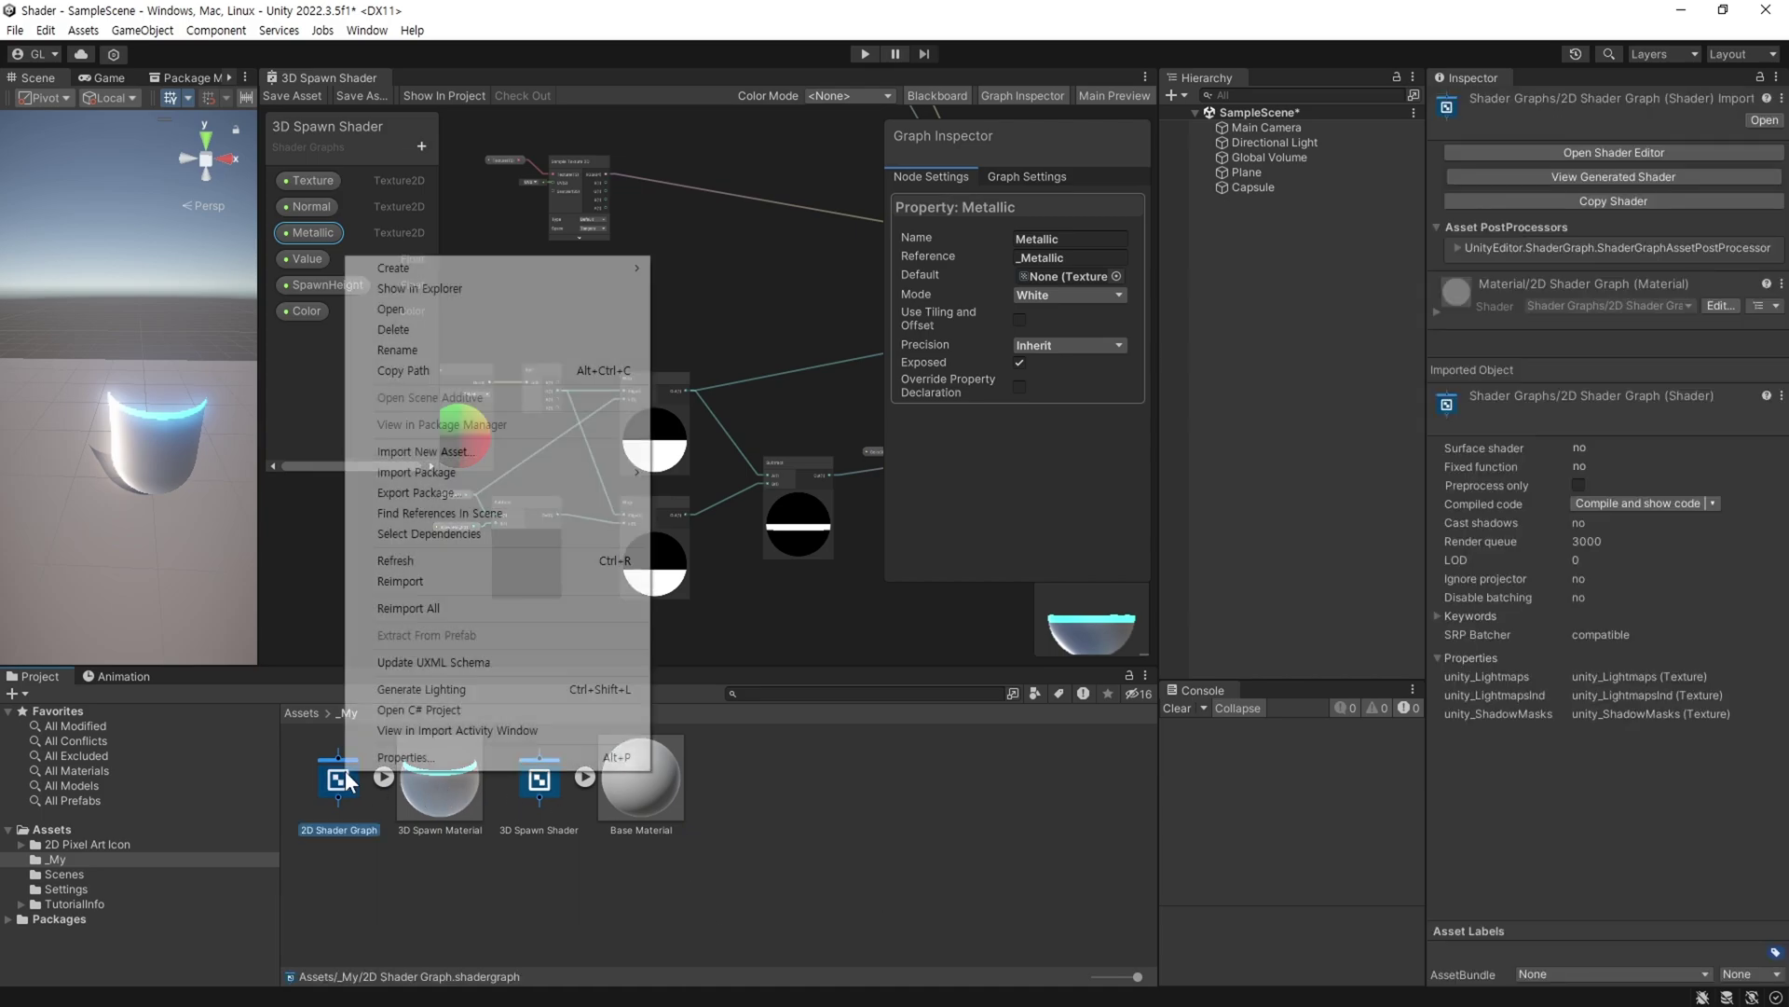
mouse_move(501, 277)
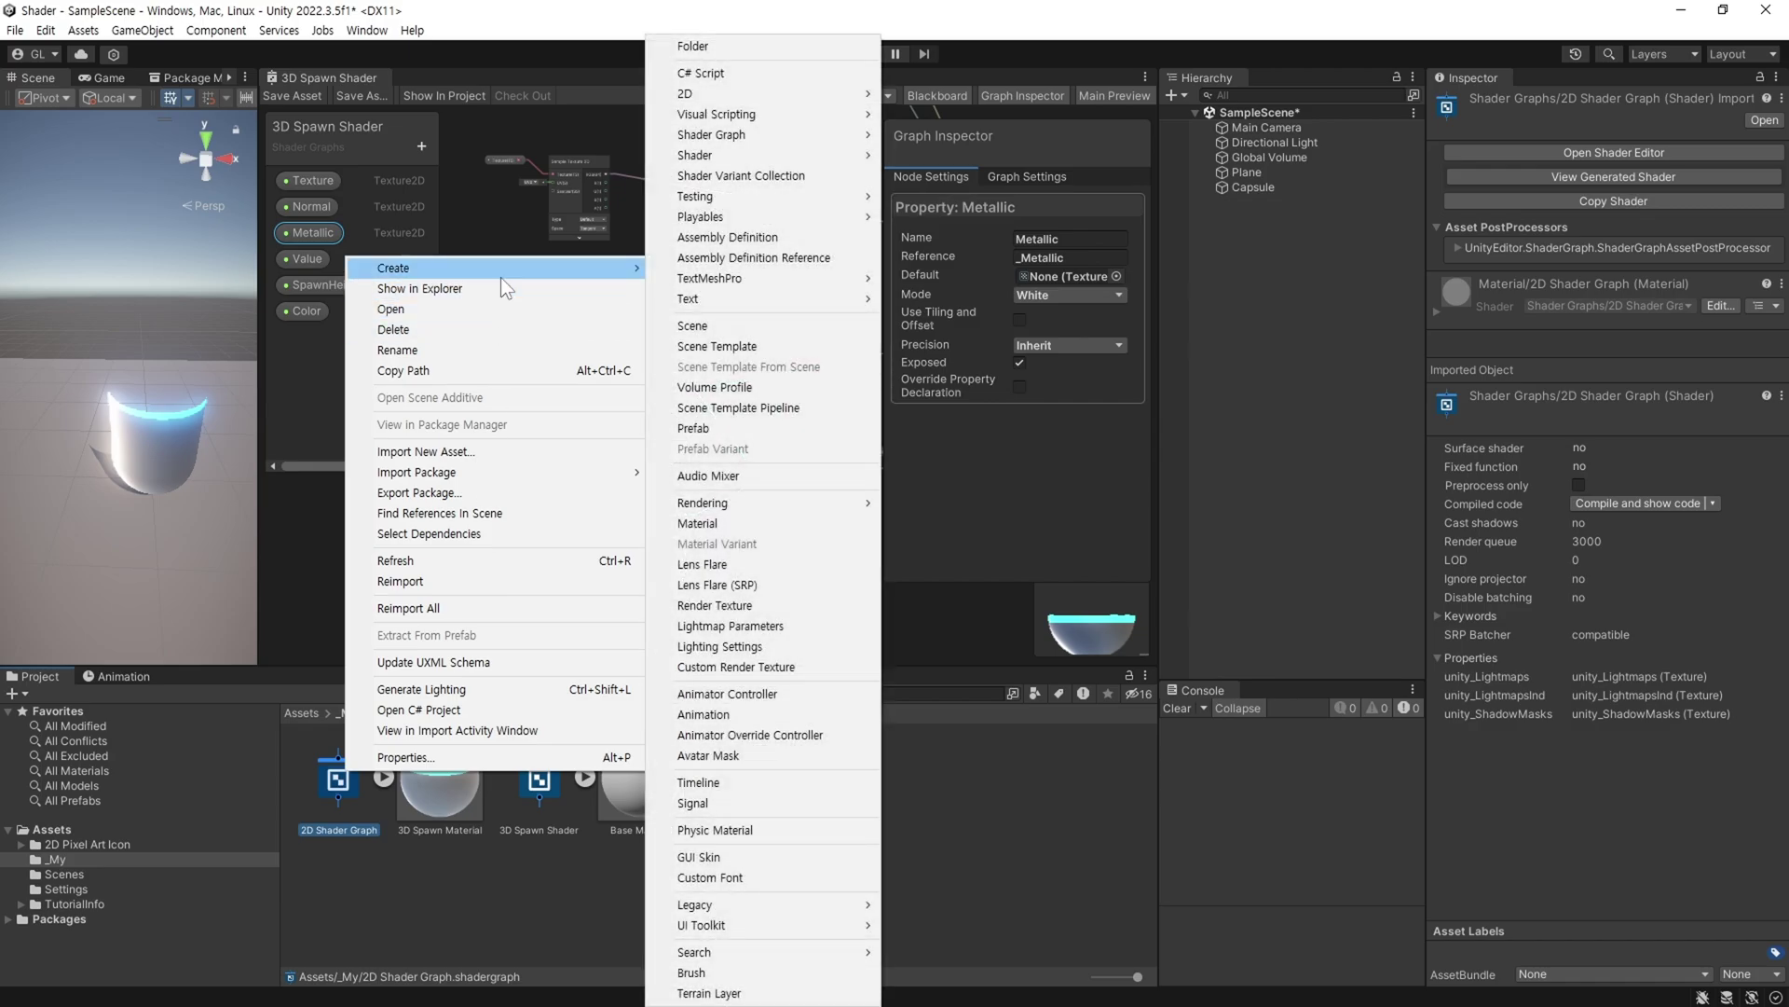
click(765, 520)
text(2D Shader Graph)
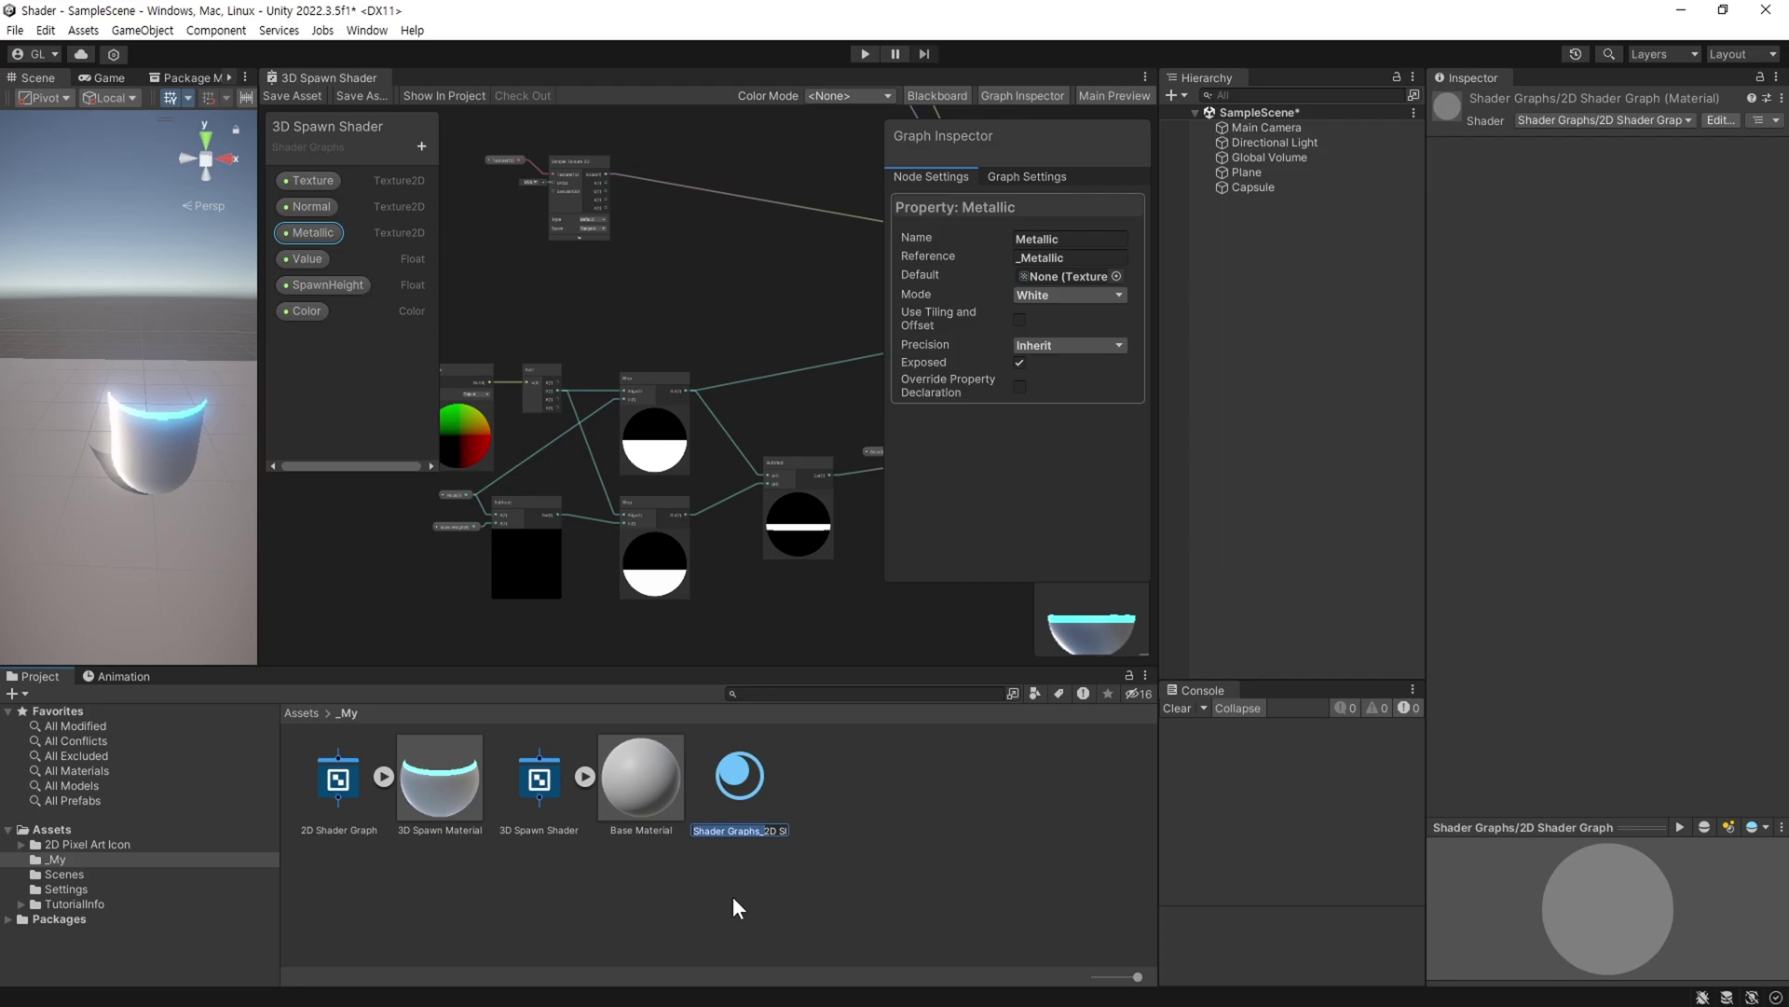
key(ctrl+a)
text(2D Spawn M)
text(ateia)
key(Return)
Open 2D Shader Graph in the graph editor and show the Swords sprites under 2D Pixel Art Icon.
double_click(335, 779)
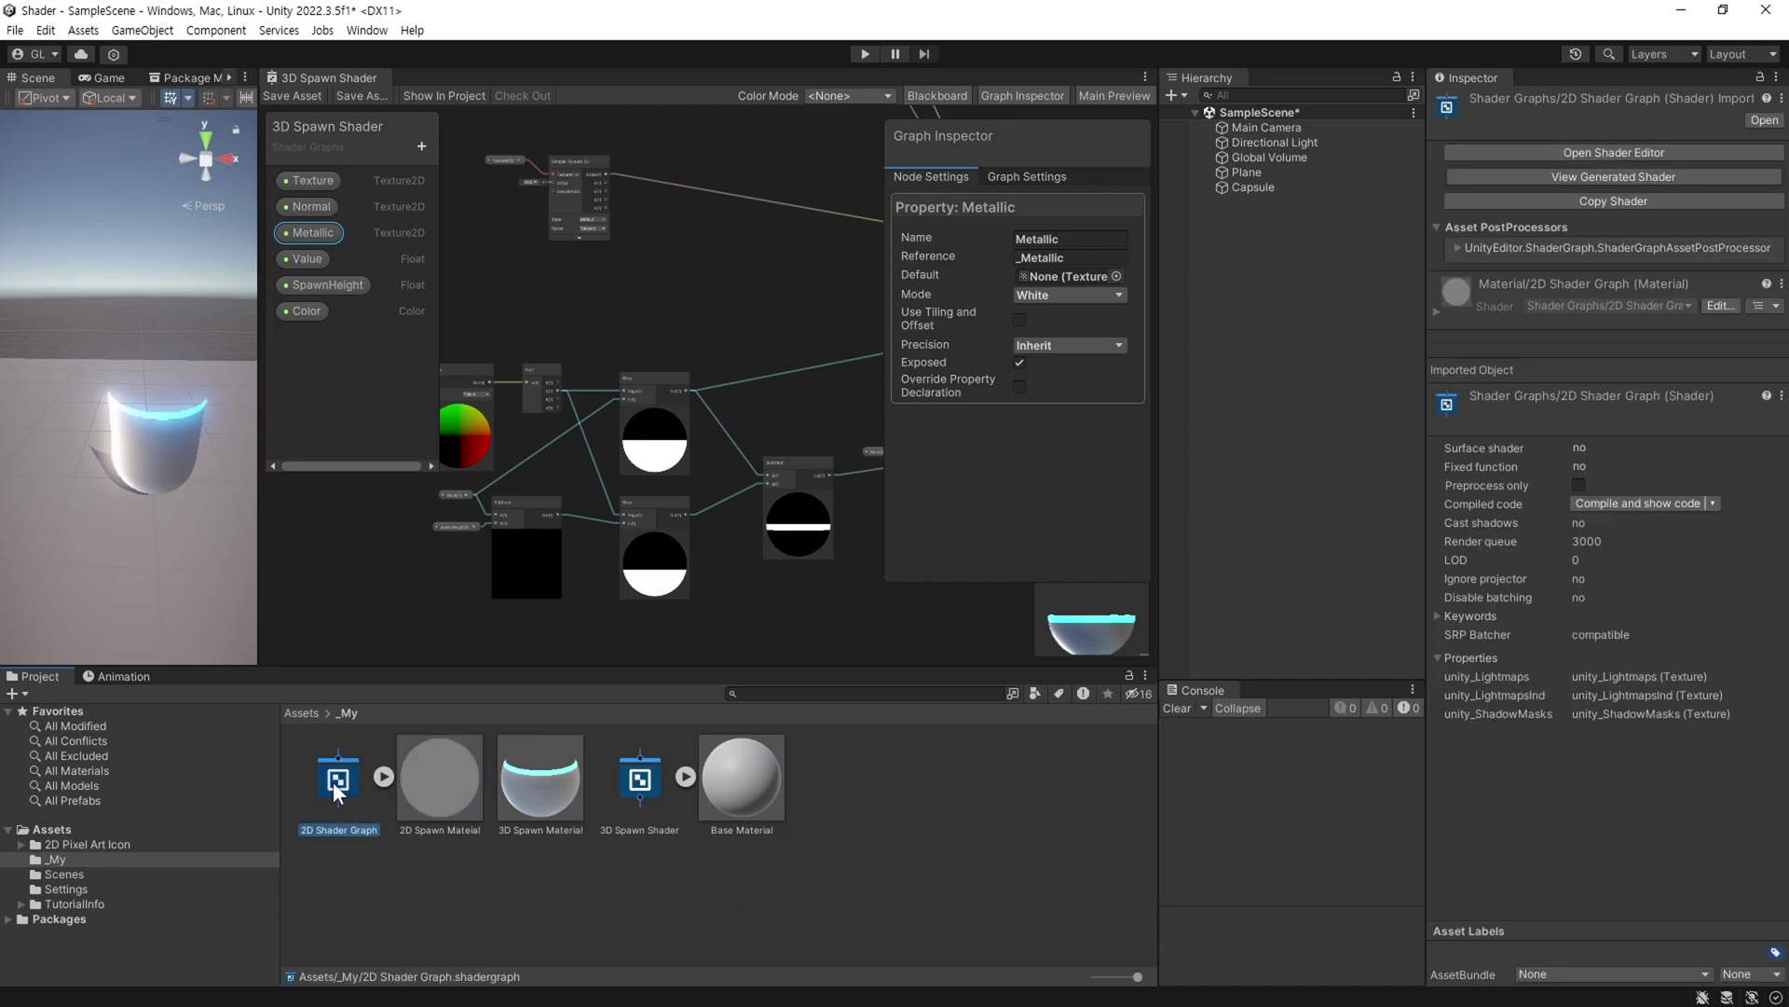
middle_drag(572, 445, 539, 273)
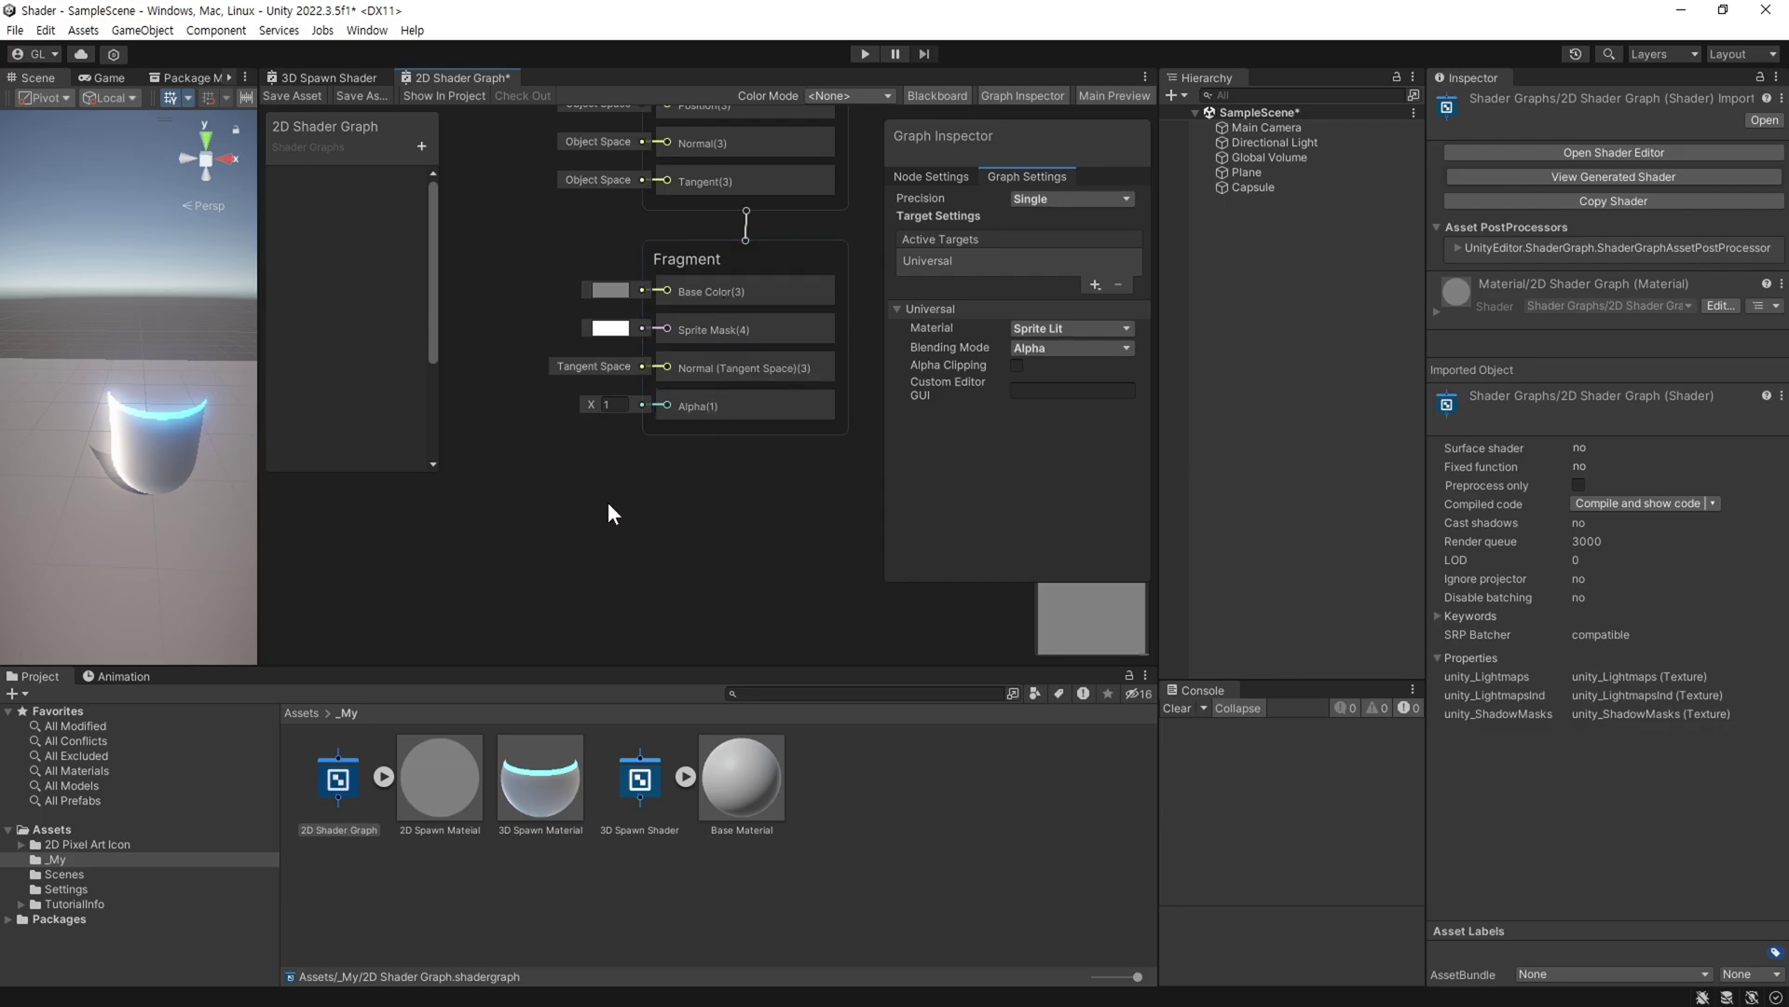
double_click(48, 837)
click(141, 859)
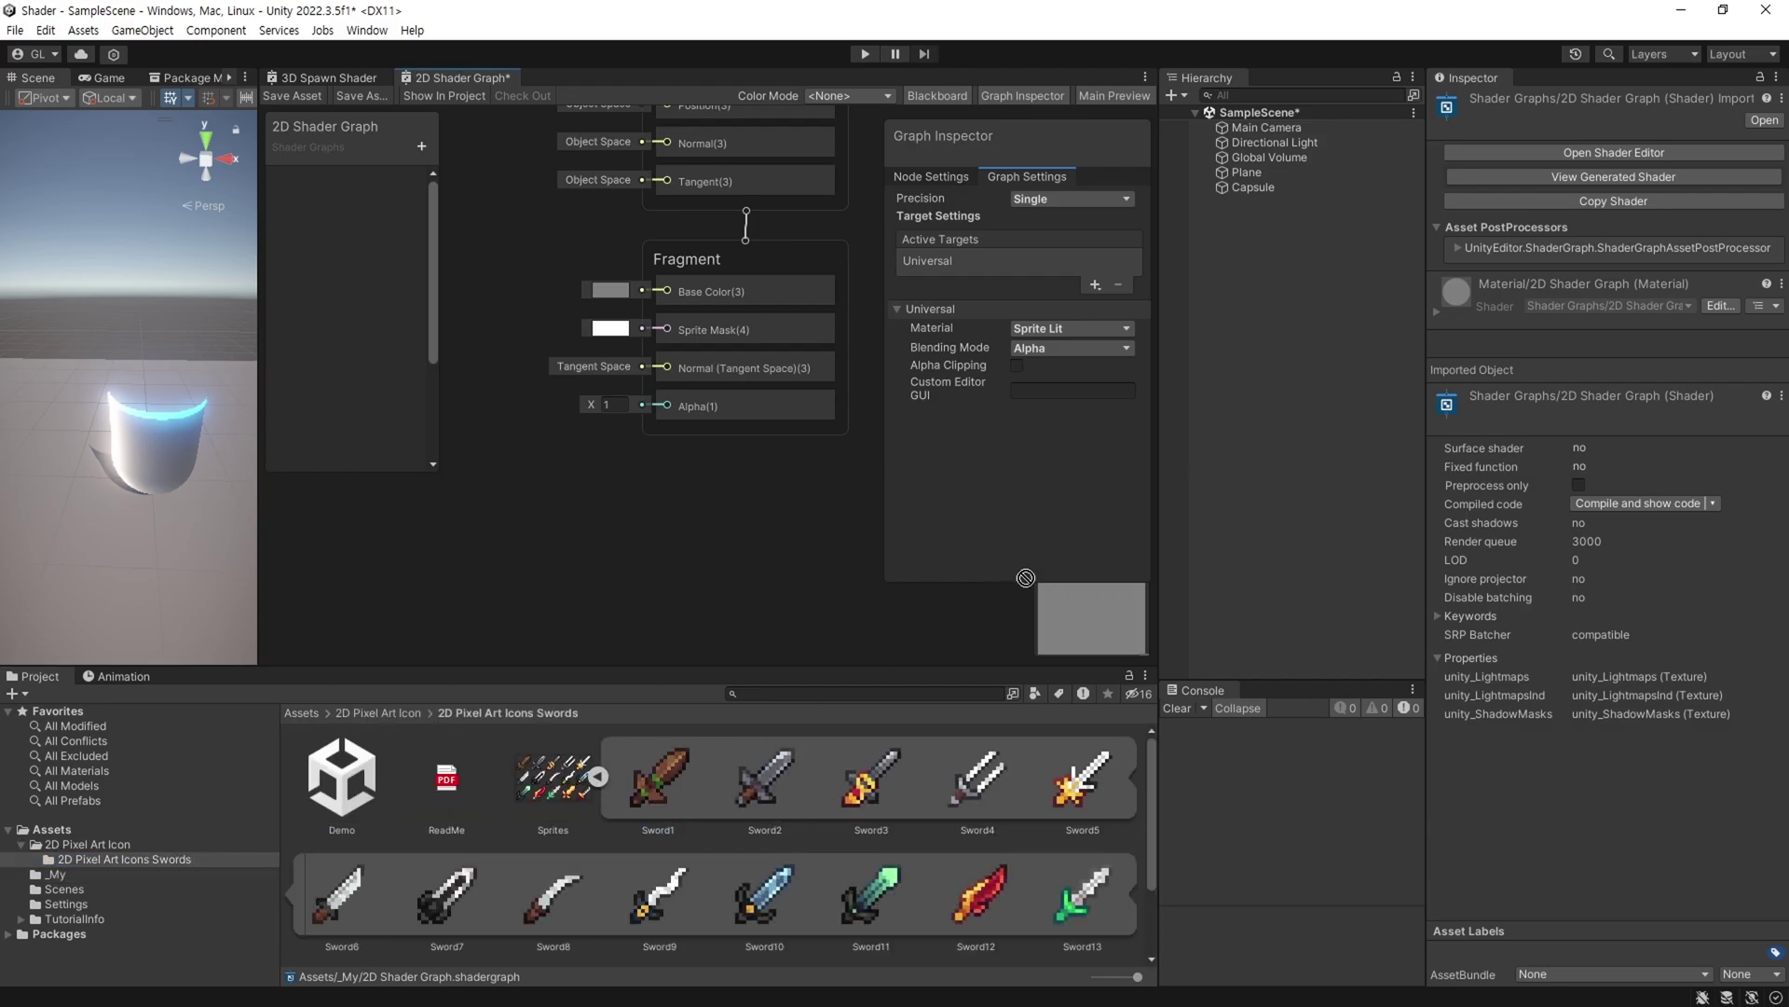
Drop the Sword1 sprite into the scene and move it right of the capsule to 1.89, 0.85.
drag(641, 768, 1277, 396)
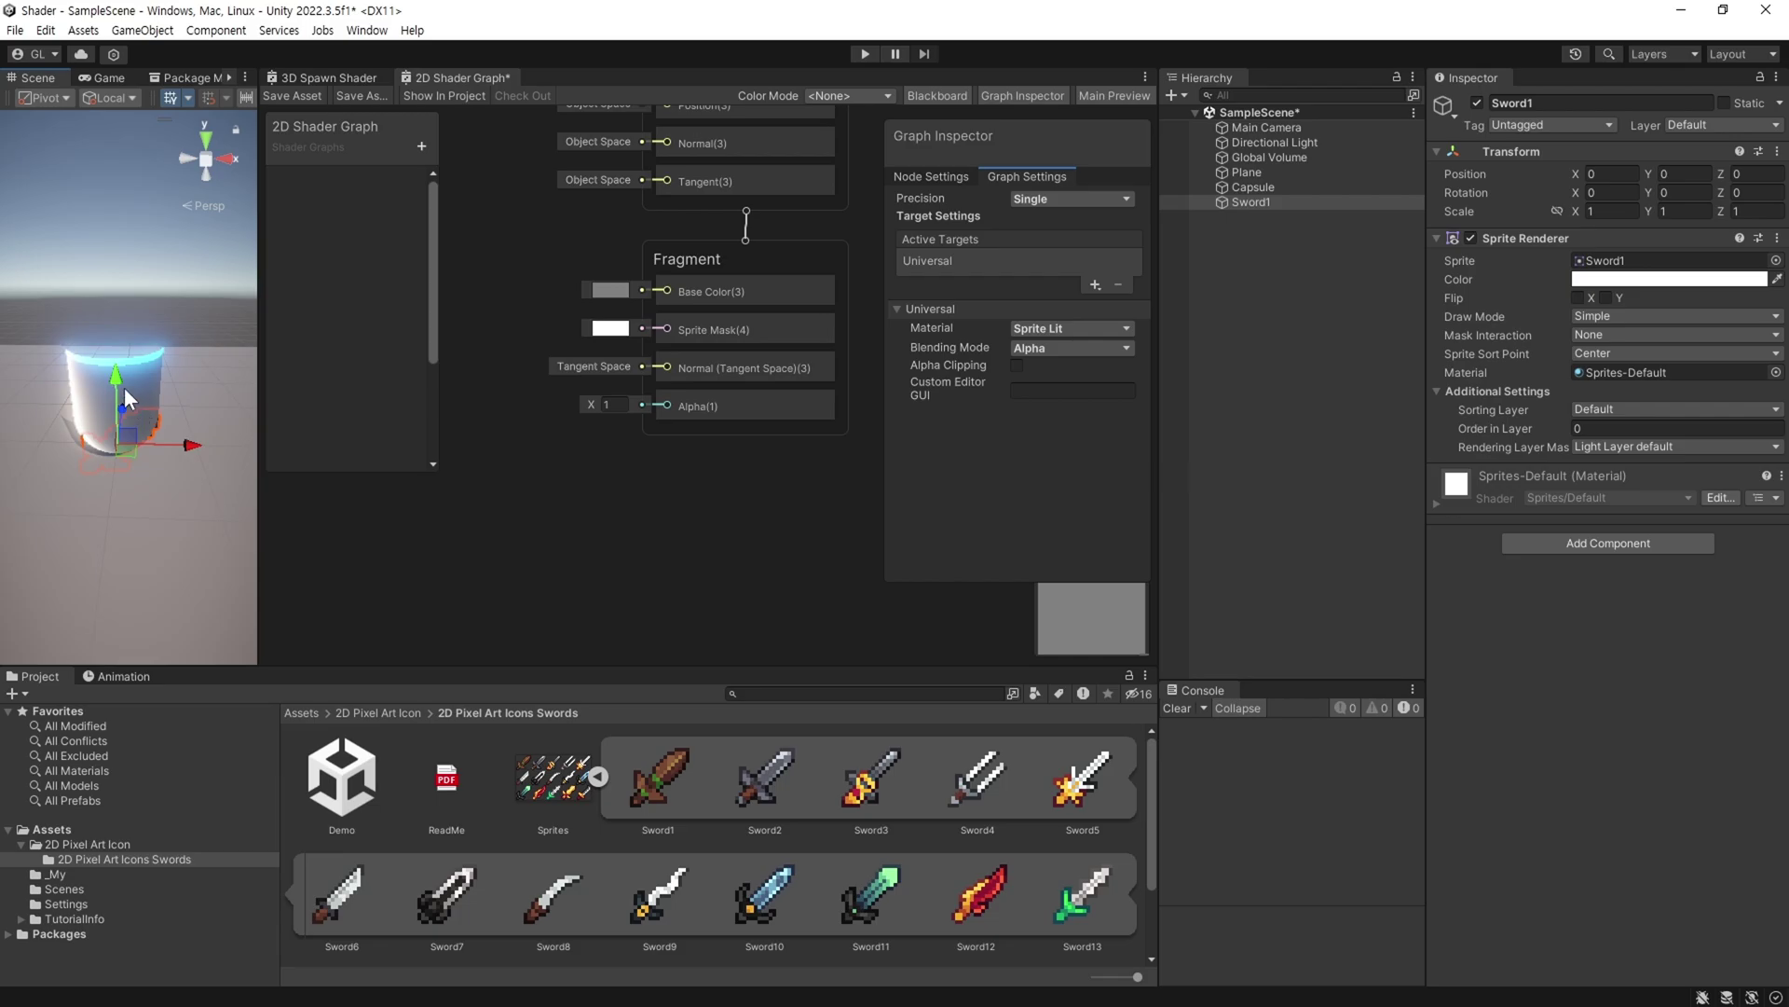
drag(124, 387, 222, 380)
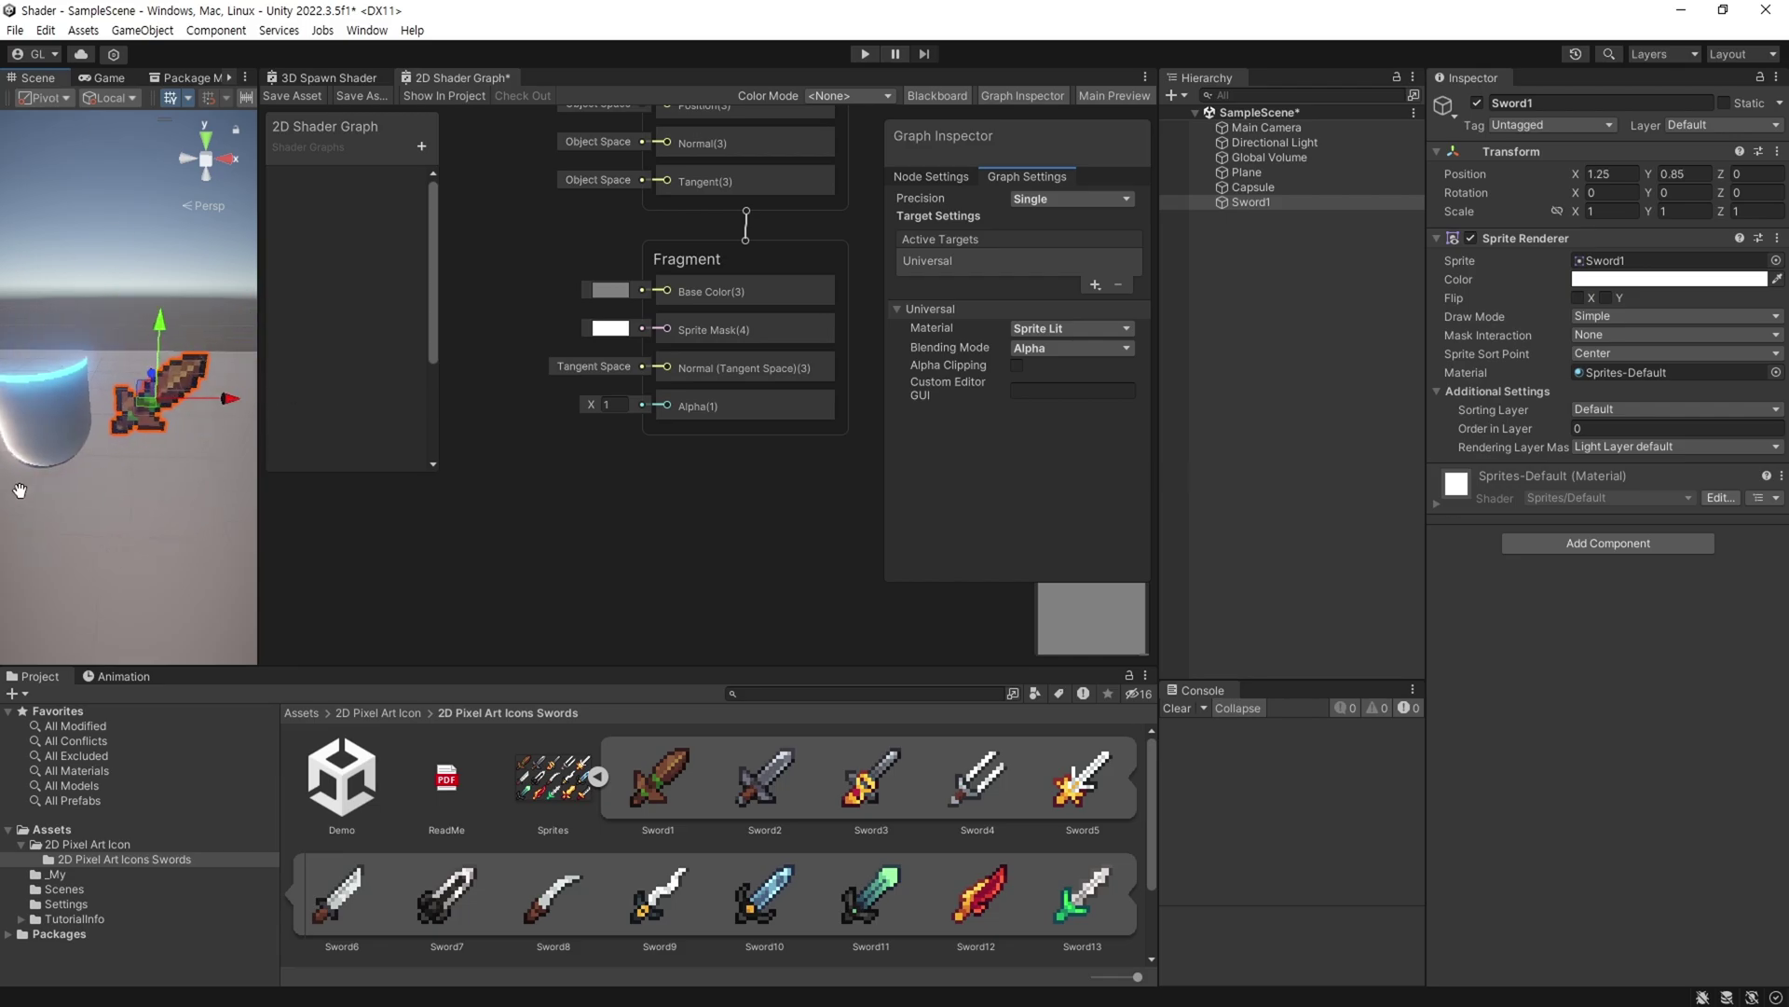
drag(258, 511, 282, 512)
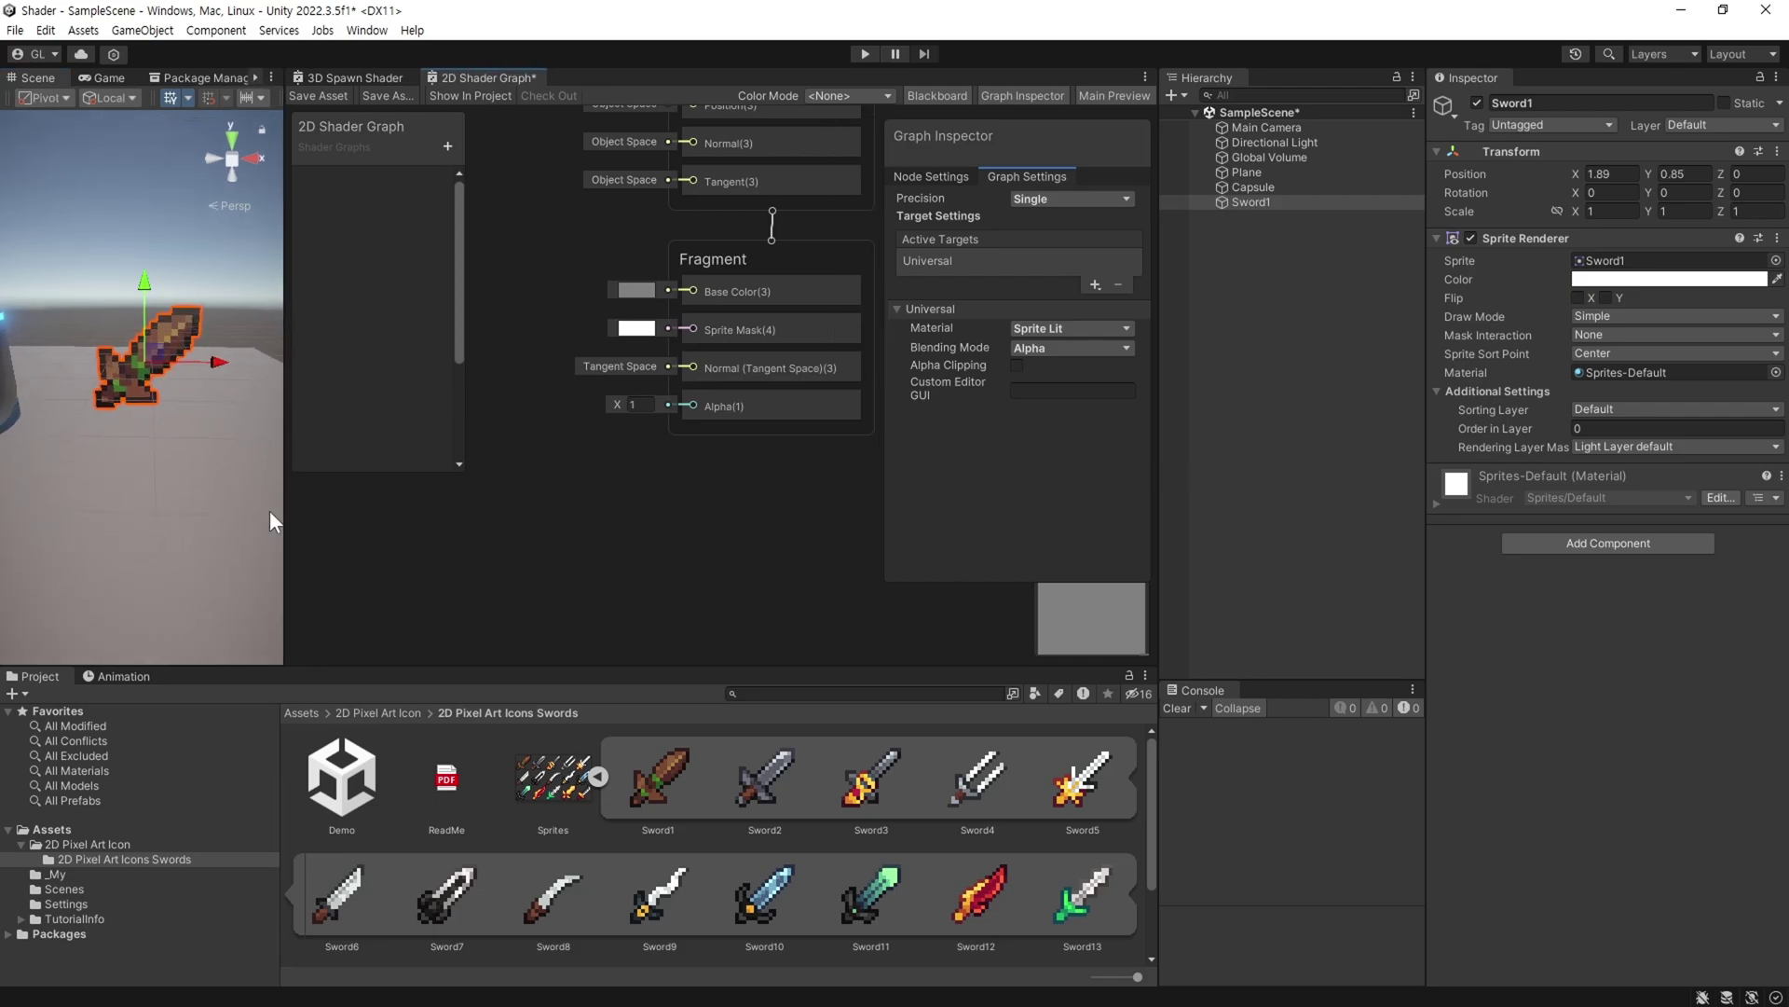
Create a Texture 2D property named Texture and place it in the graph.
click(444, 148)
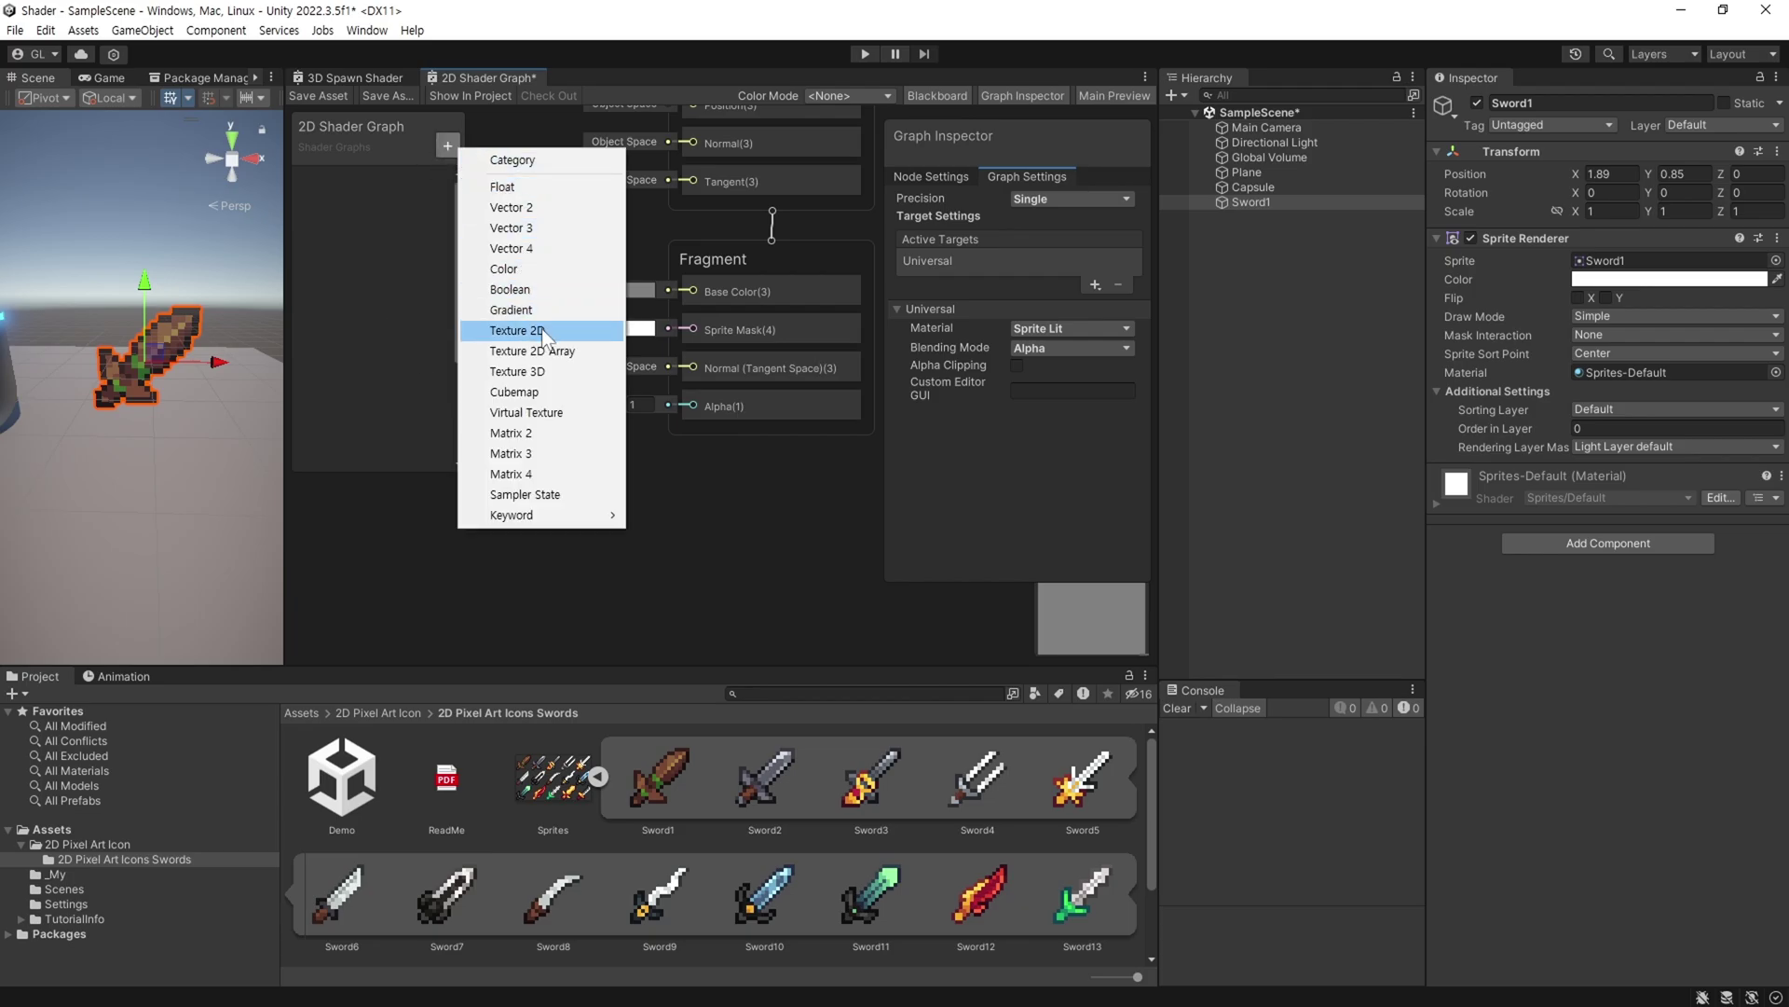
click(507, 333)
click(401, 186)
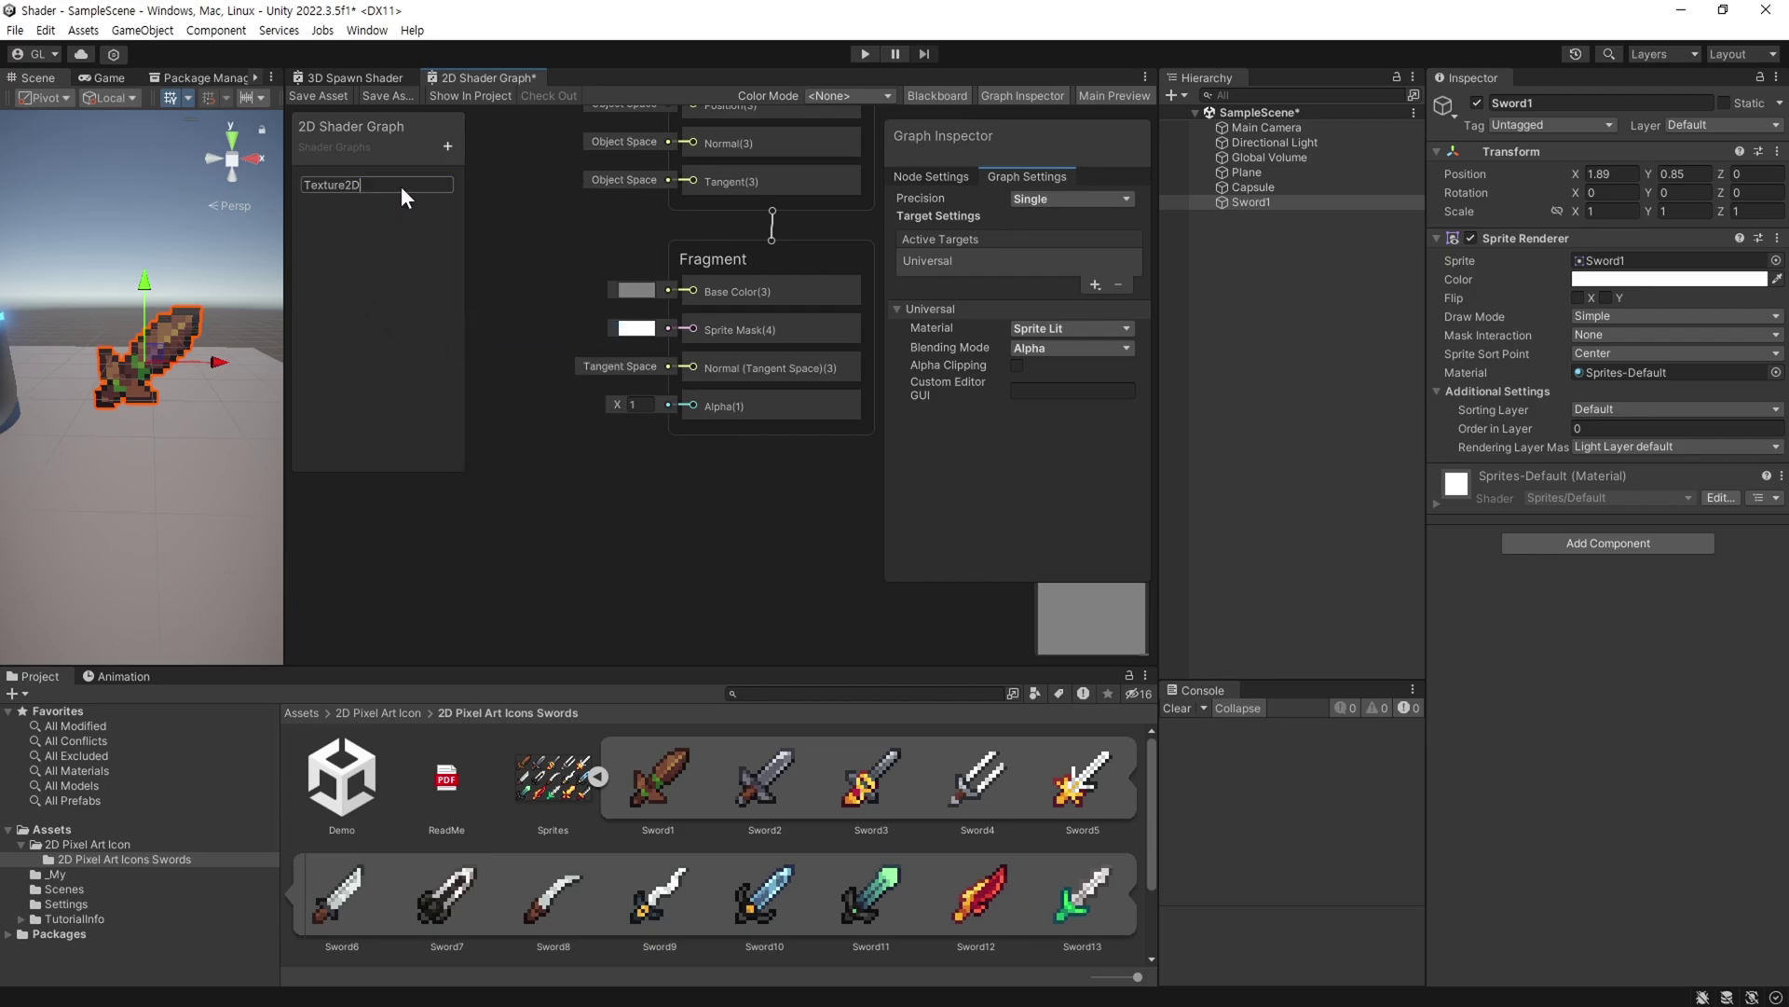
key(Delete)
key(Delete)
key(Return)
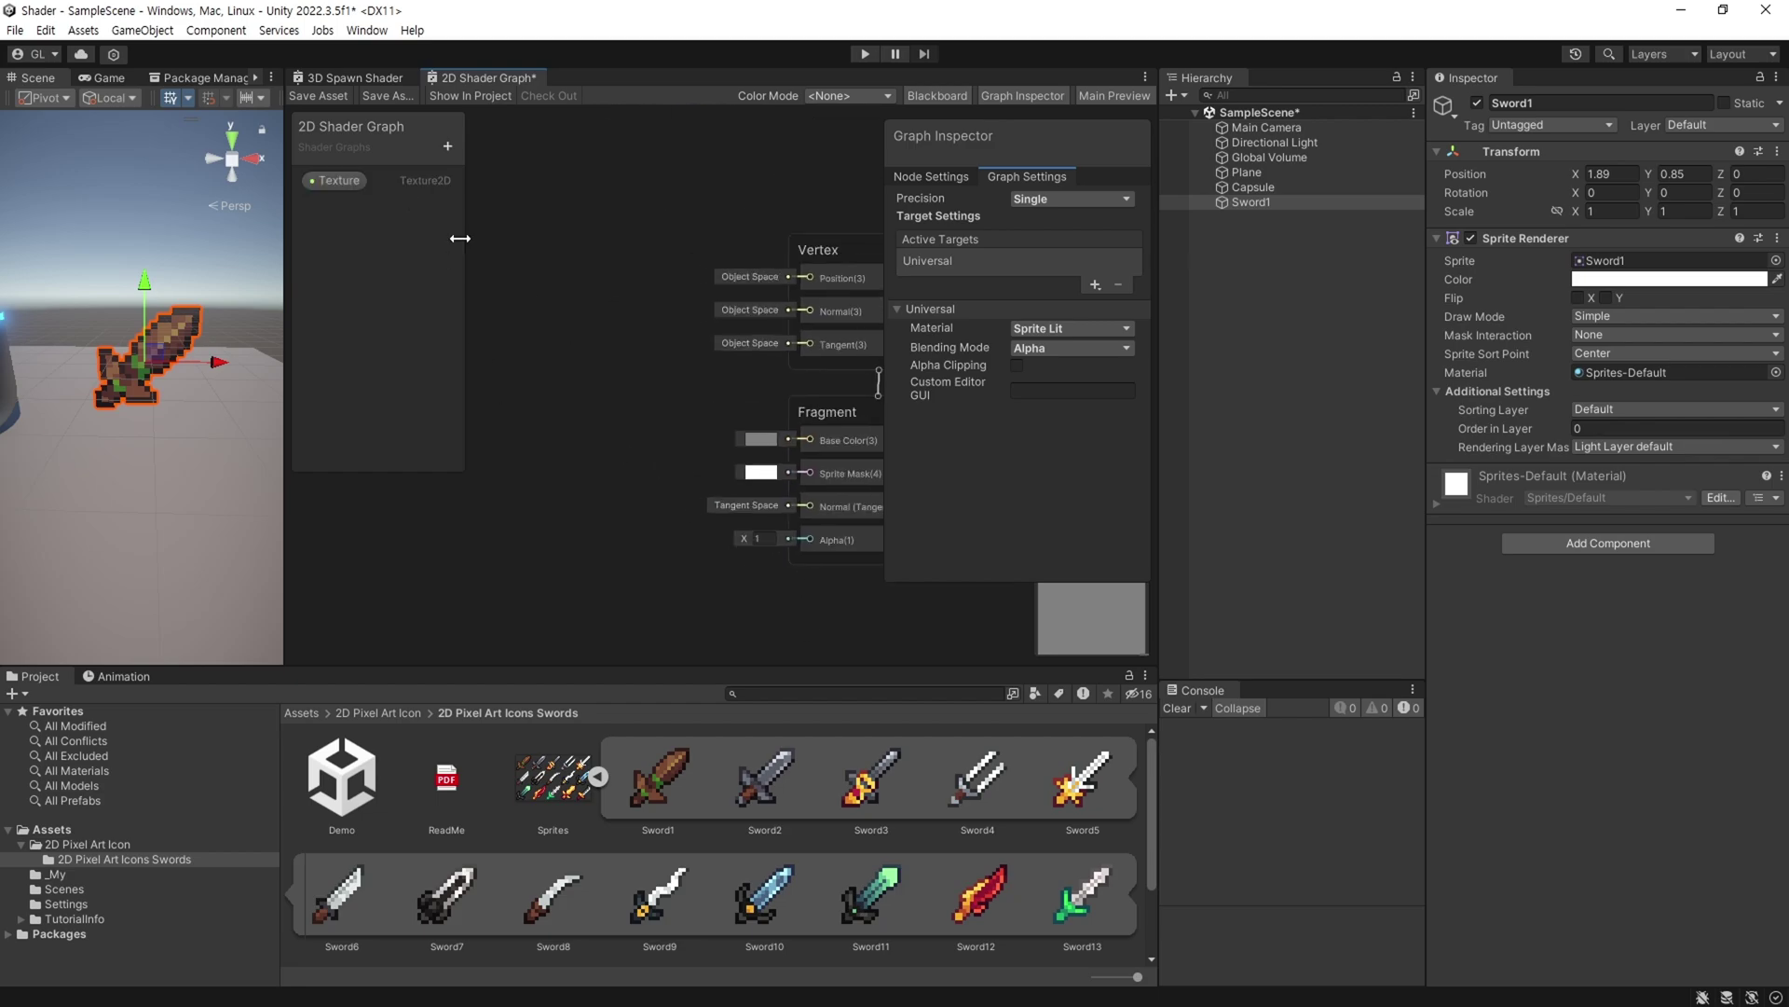
mouse_move(333, 180)
mouse_down()
mouse_move(509, 316)
mouse_move(637, 304)
mouse_up()
Sample Texture with a Sample Texture 2D node and wire its RGBA into Base Color.
text(sam)
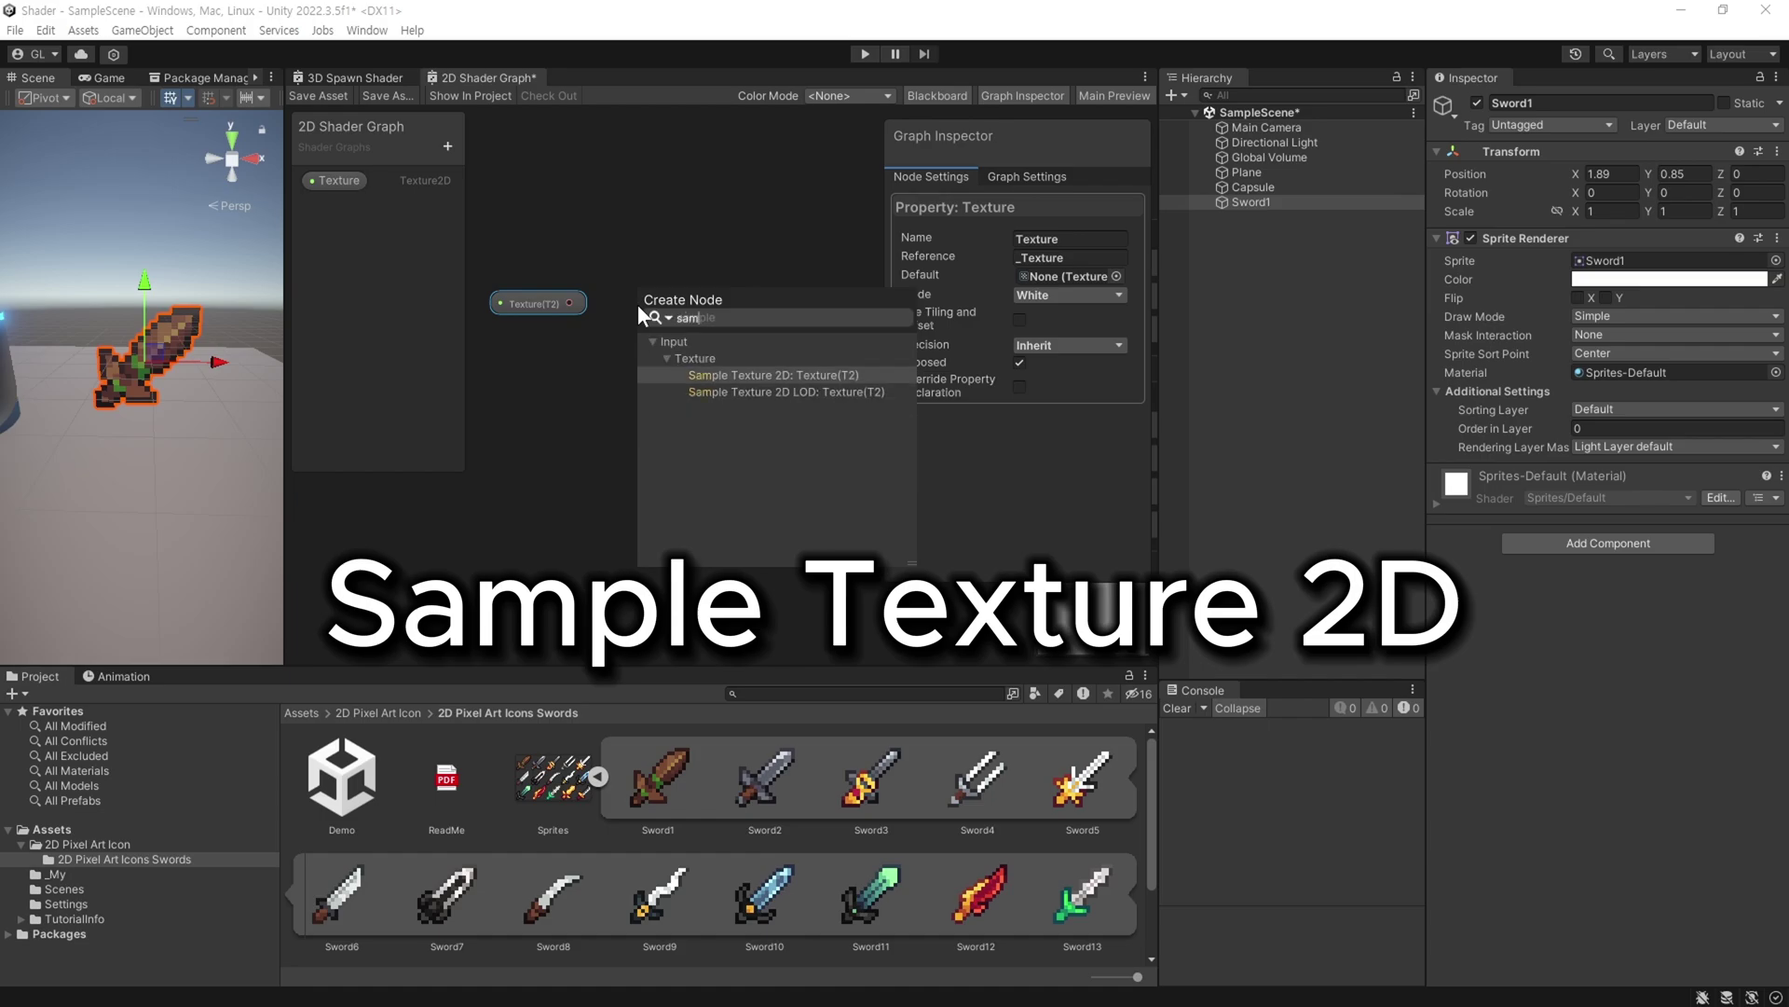
click(811, 370)
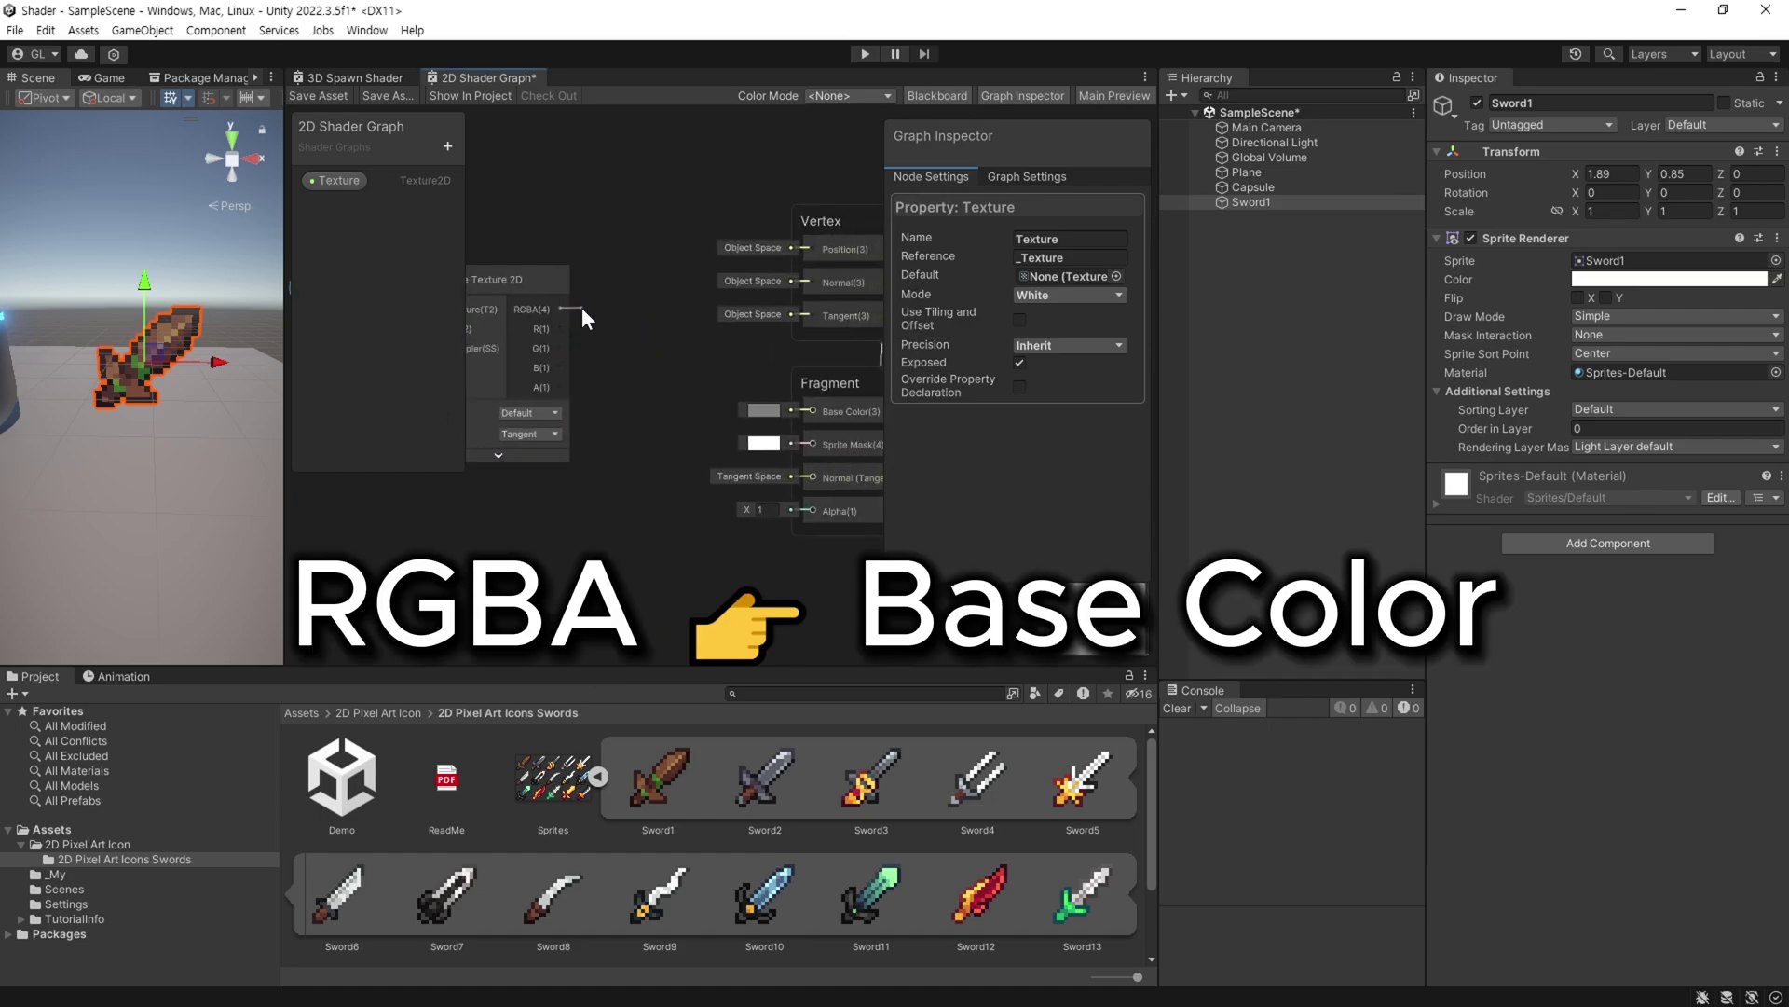
drag(562, 307, 803, 402)
drag(623, 327, 545, 416)
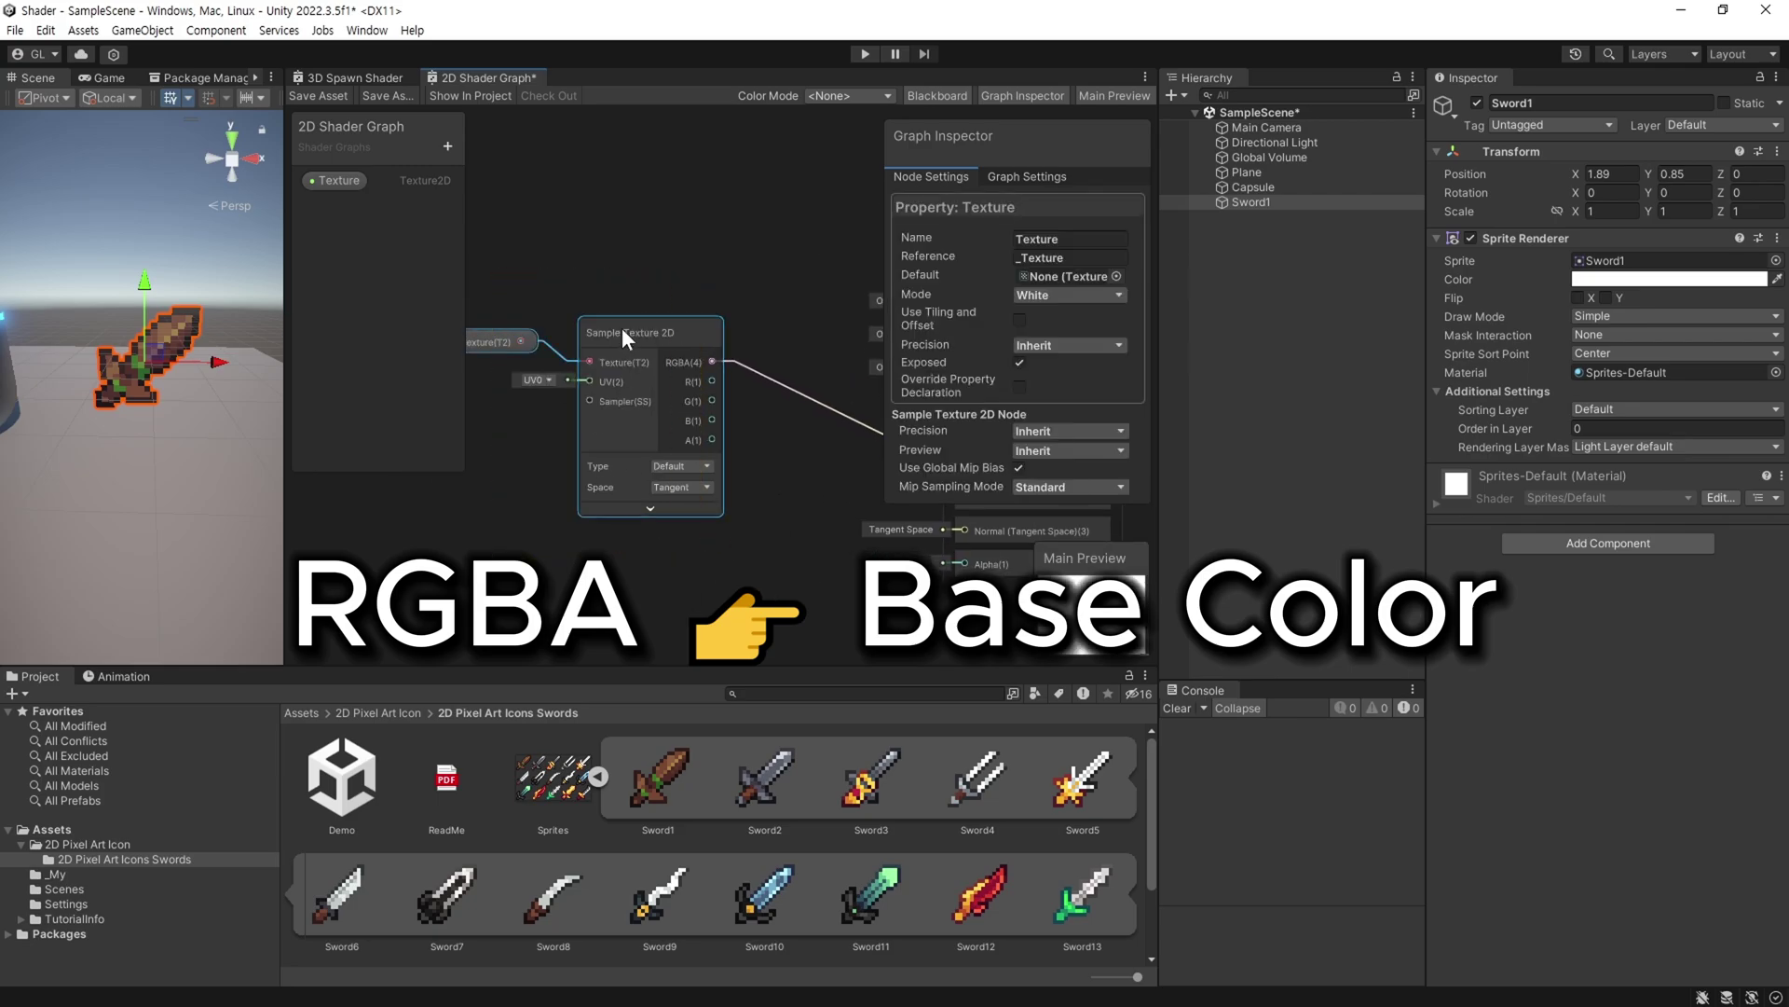
click(632, 395)
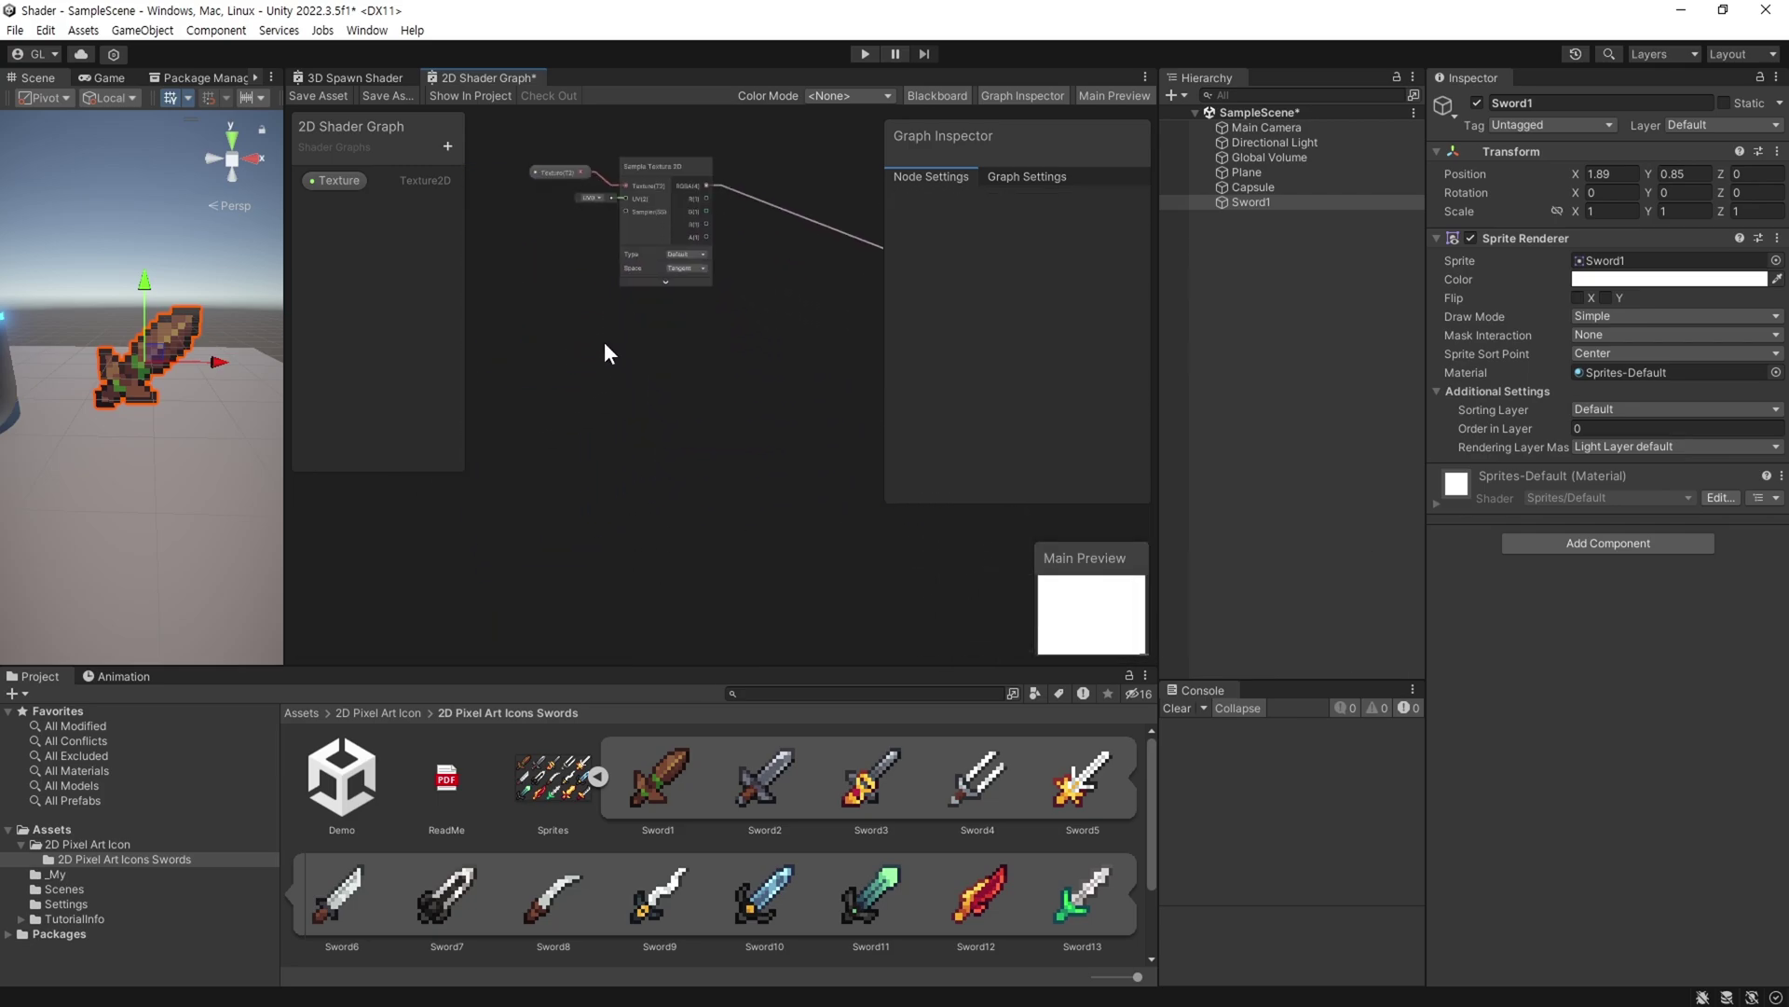
middle_drag(604, 341, 792, 395)
right_click(522, 399)
click(559, 407)
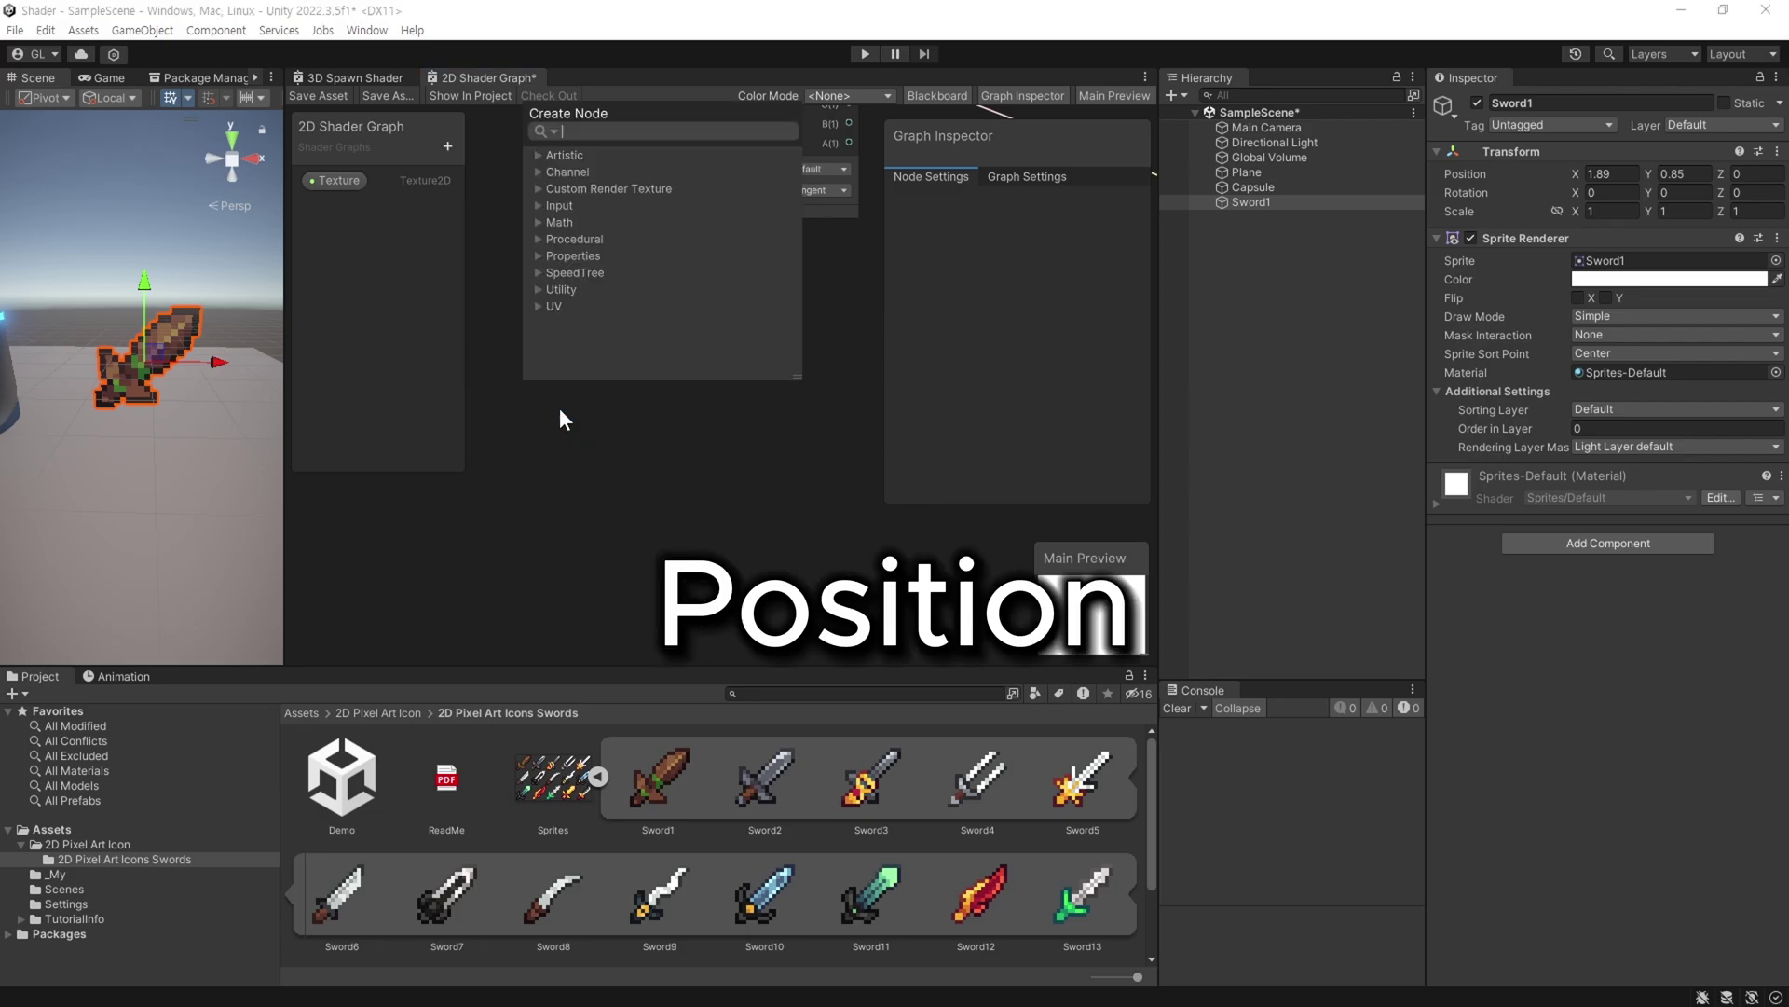
Add a Position node set to Object space.
text(posi)
click(597, 189)
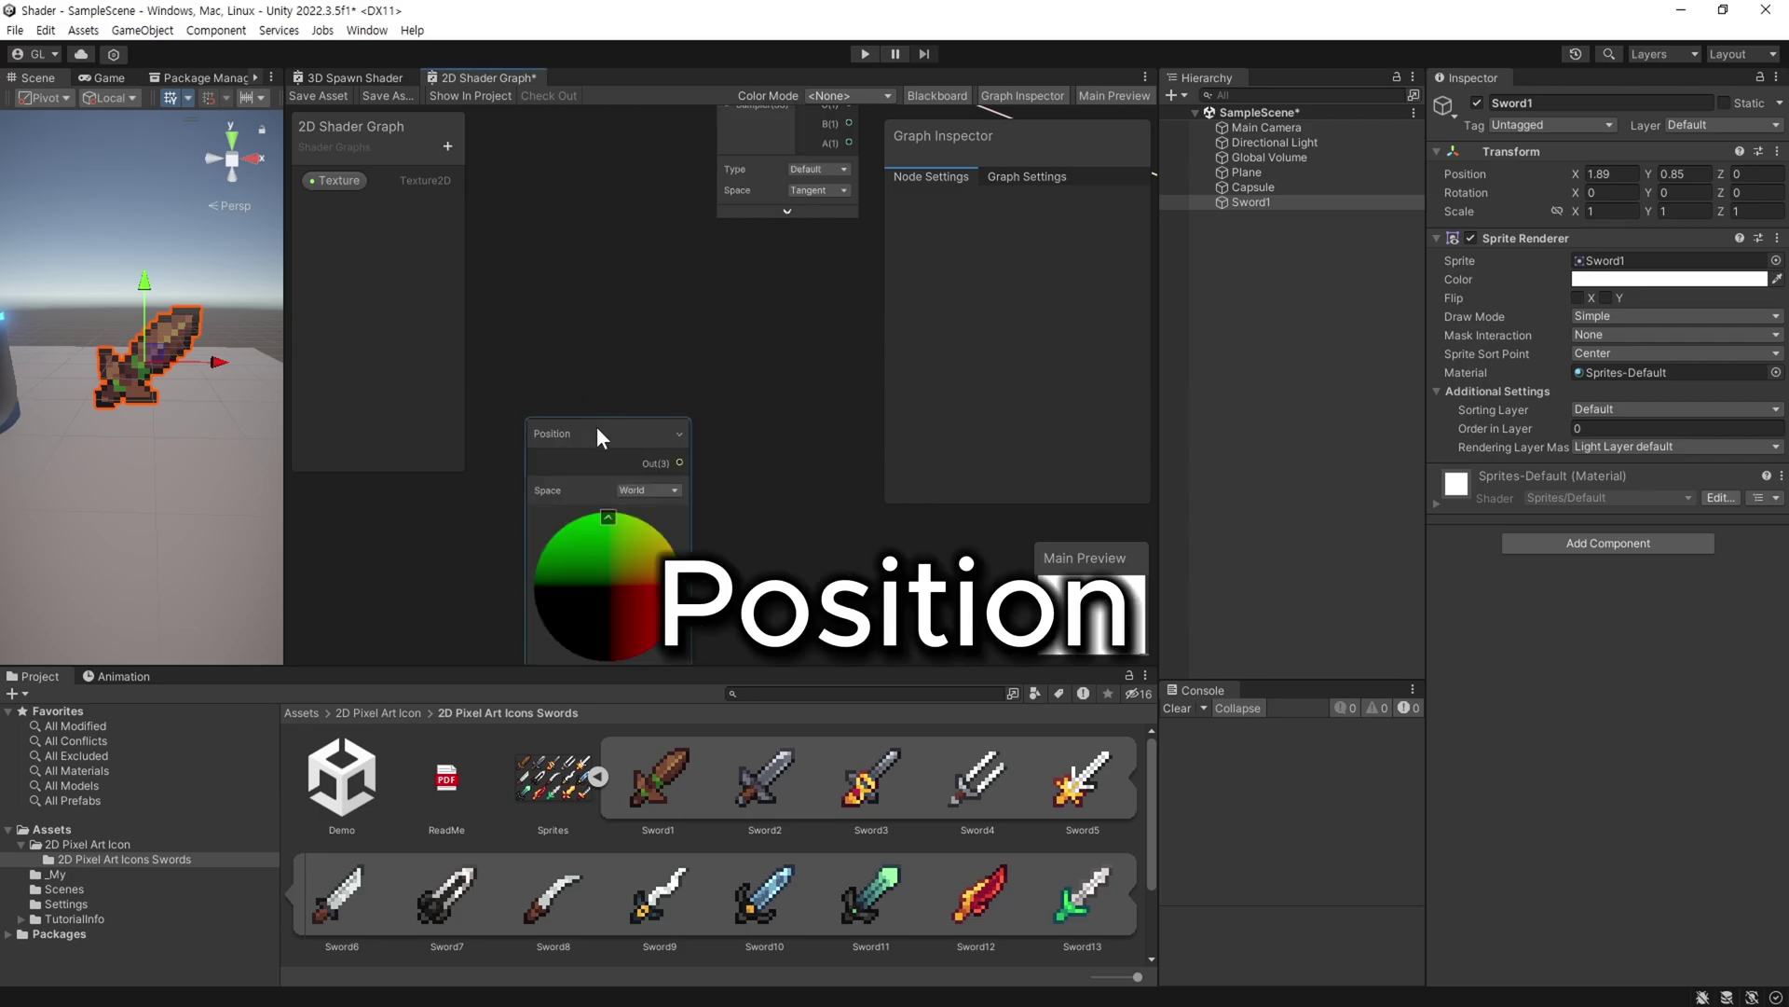
drag(596, 427, 537, 334)
click(628, 400)
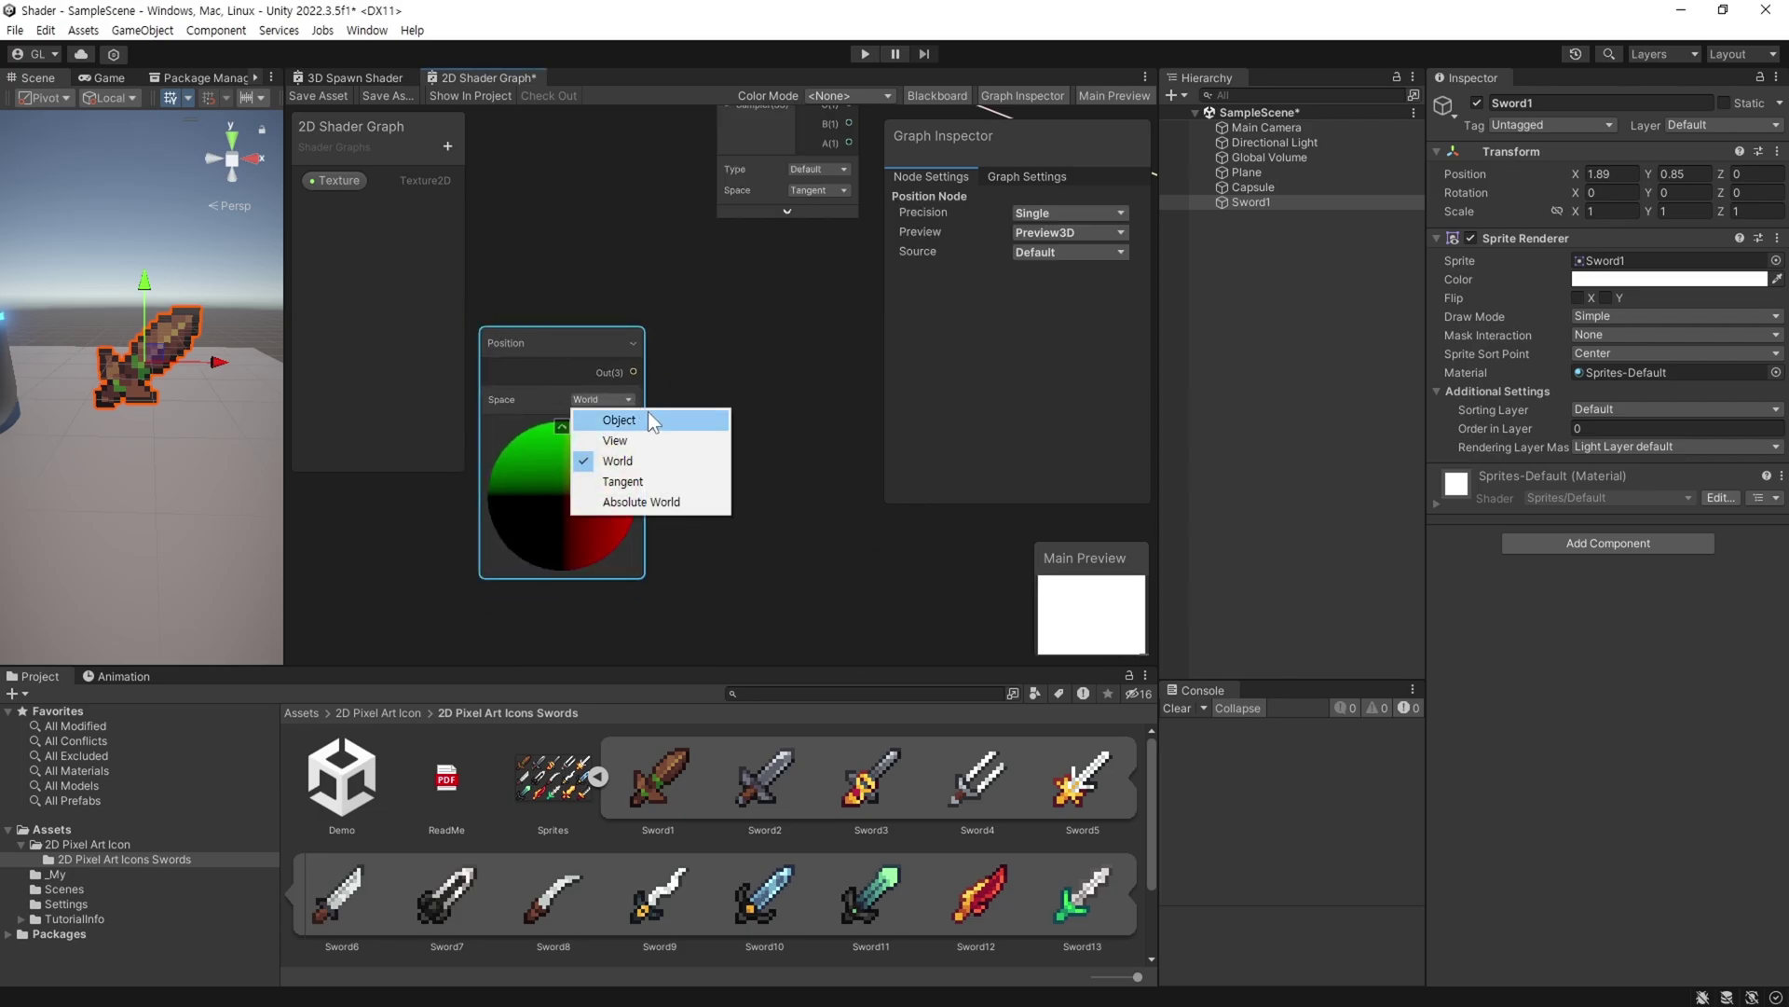
click(647, 414)
middle_drag(717, 479, 651, 489)
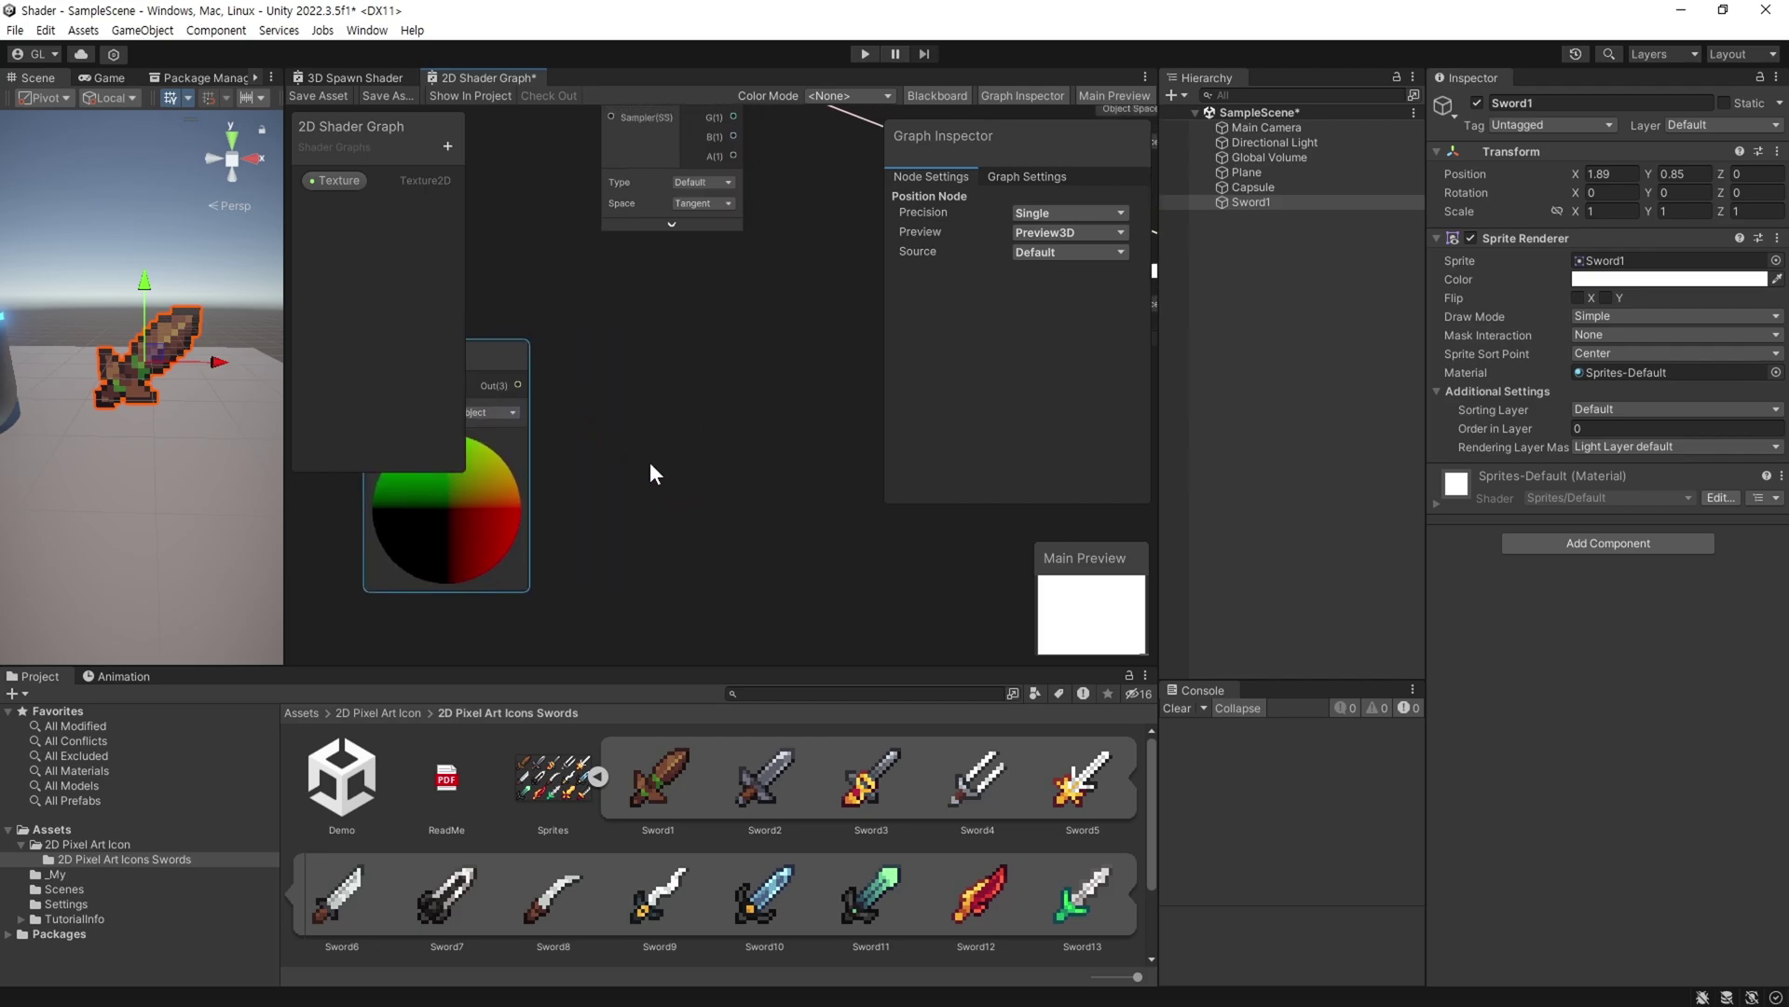
Add a Split node next to the Position node.
key(space)
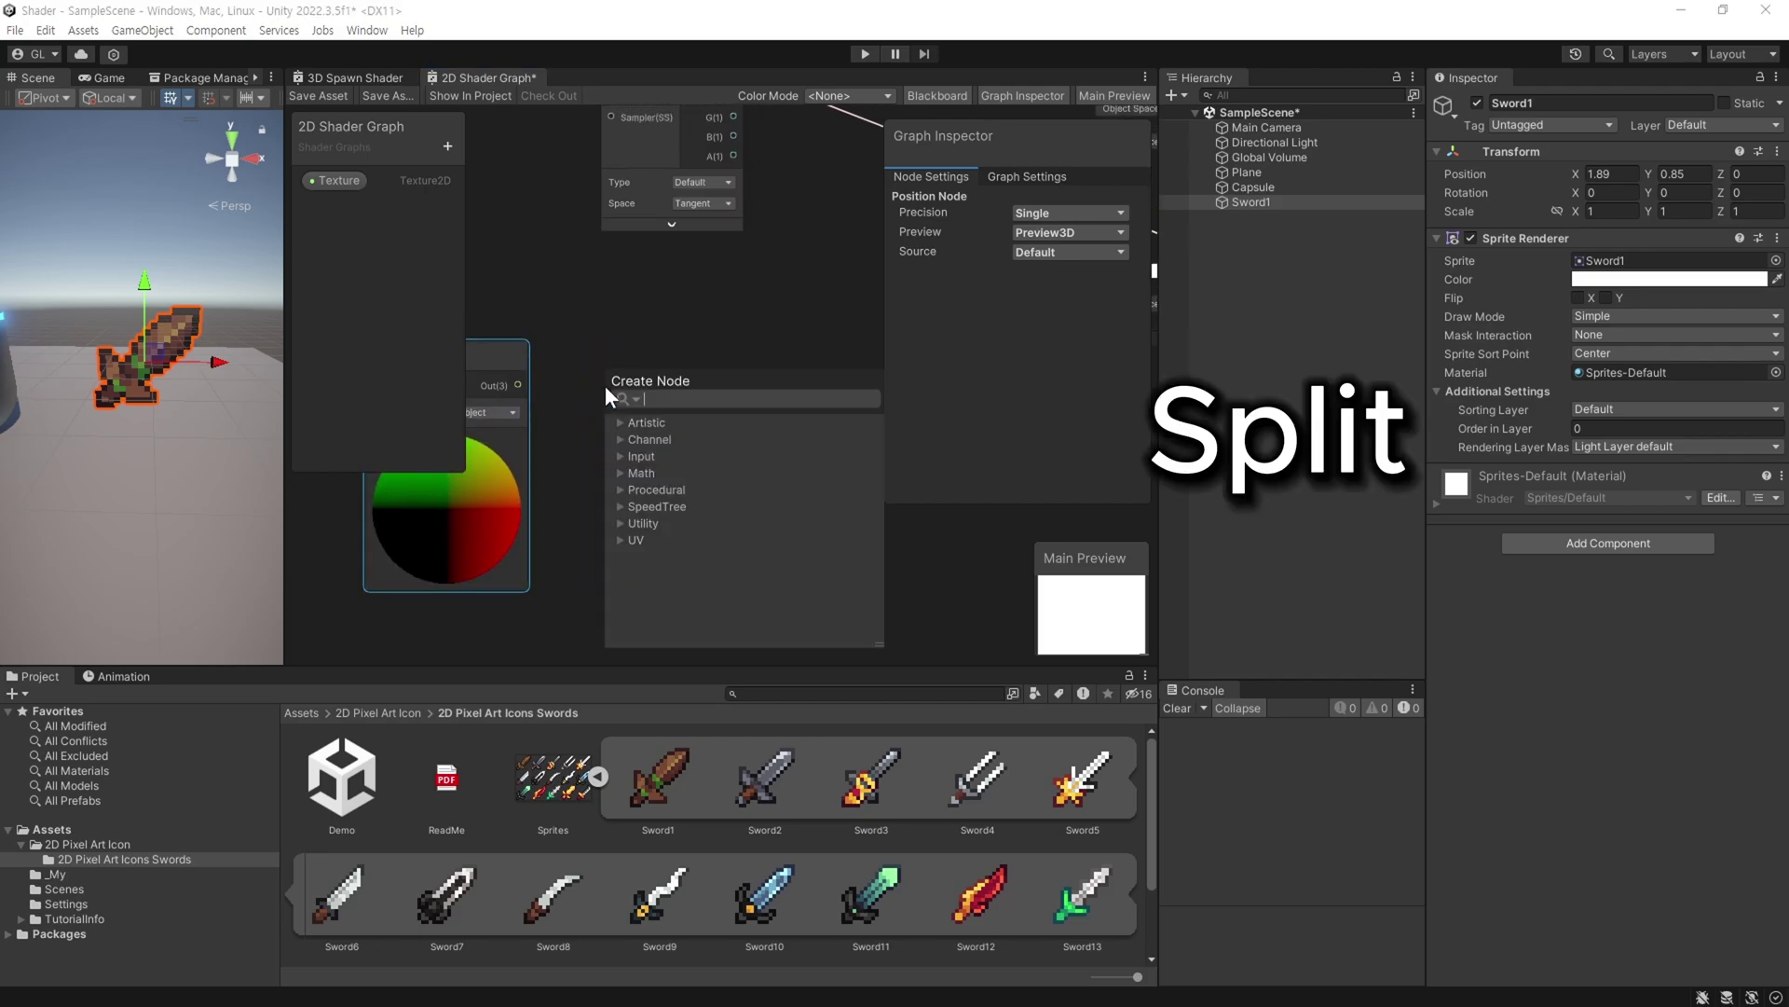
text(sp)
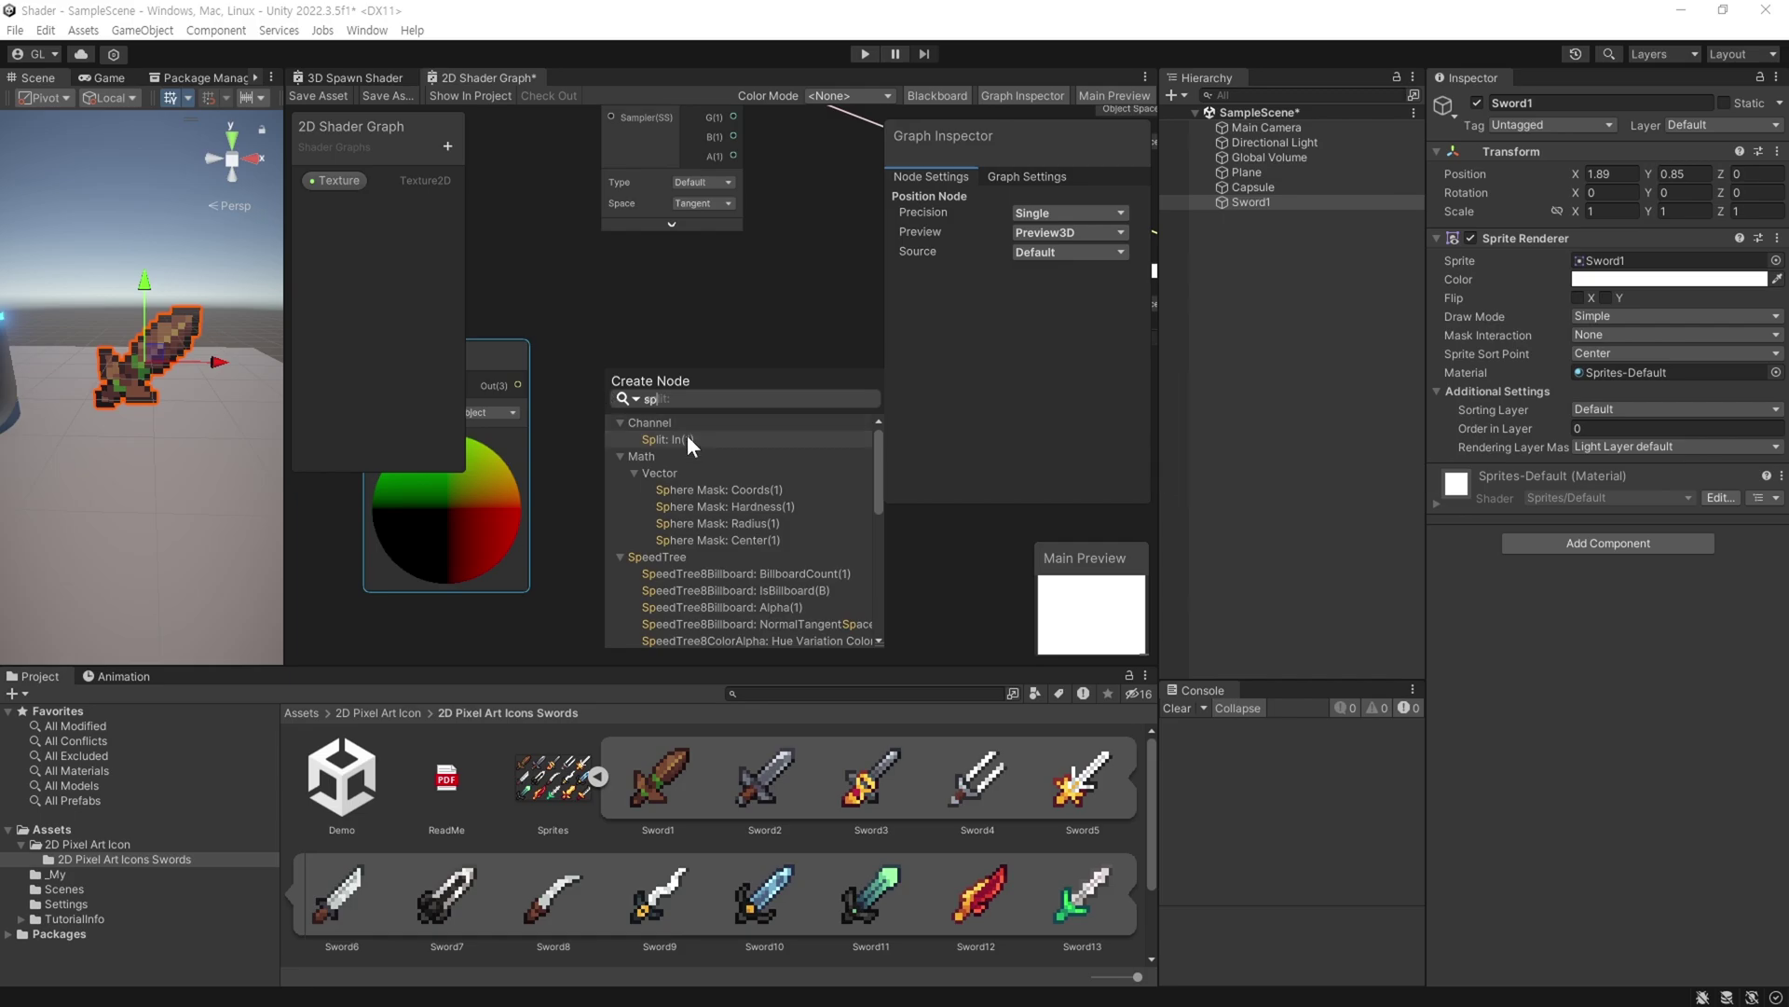
click(686, 434)
middle_drag(658, 528, 527, 565)
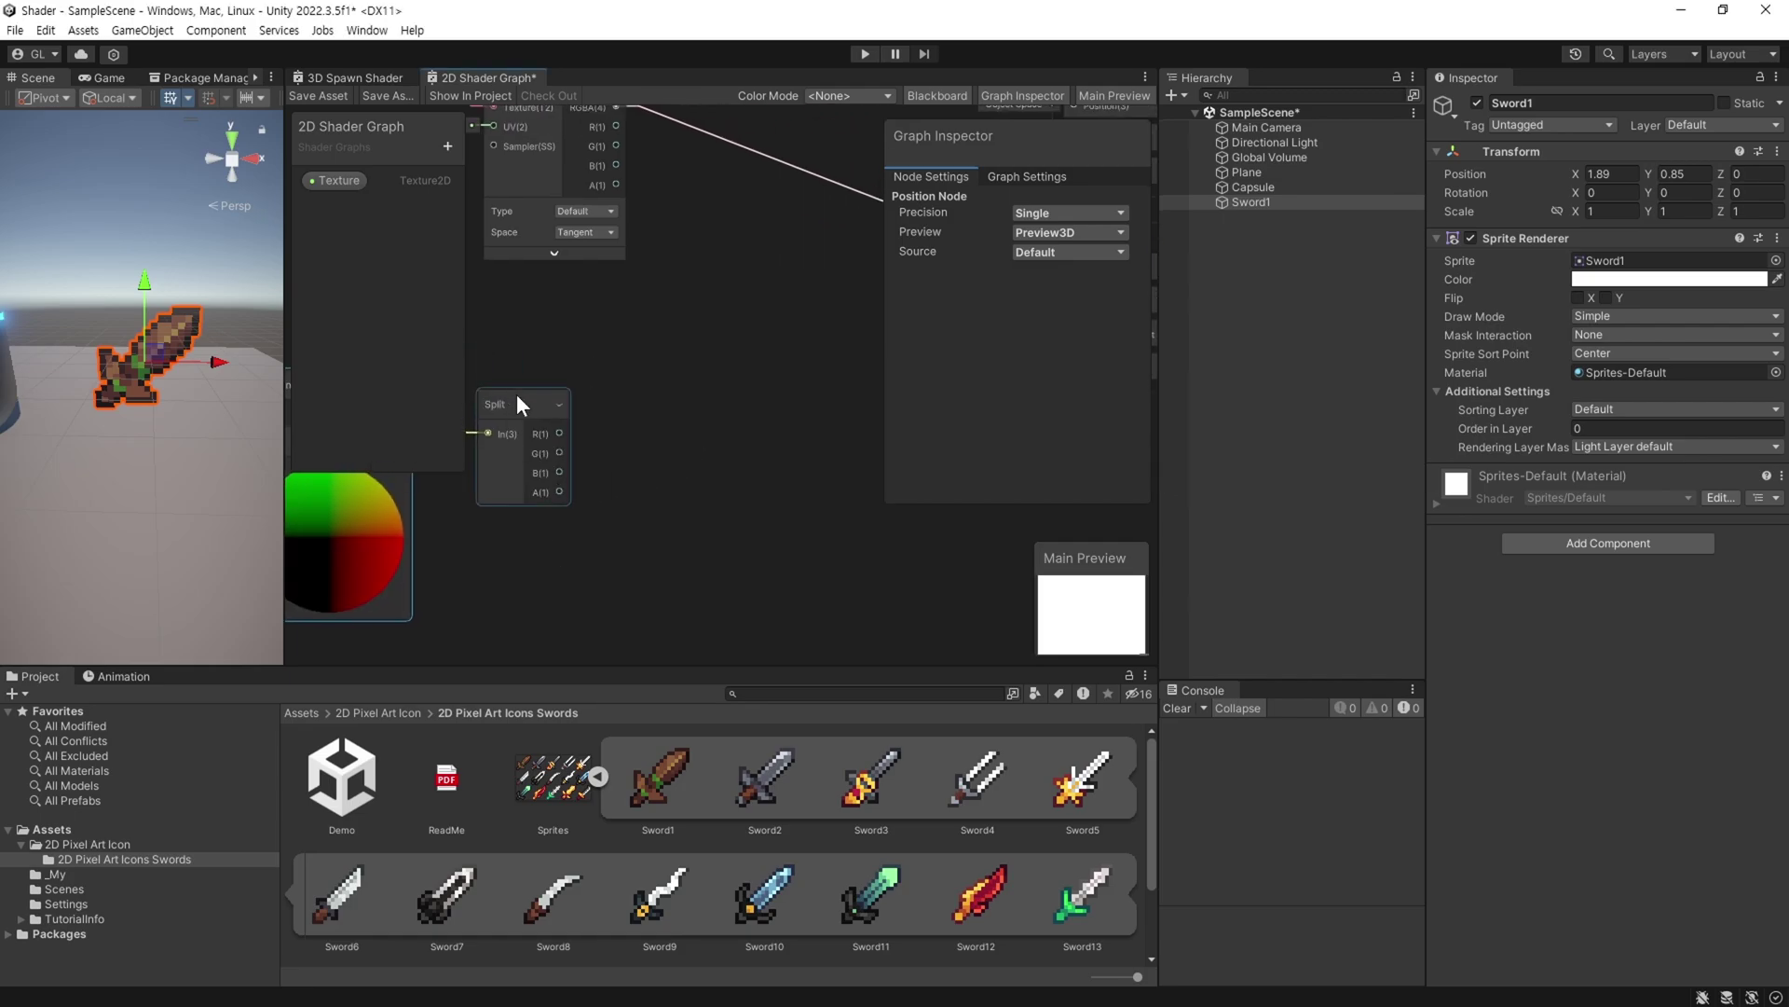
scroll(607, 633, down, 1)
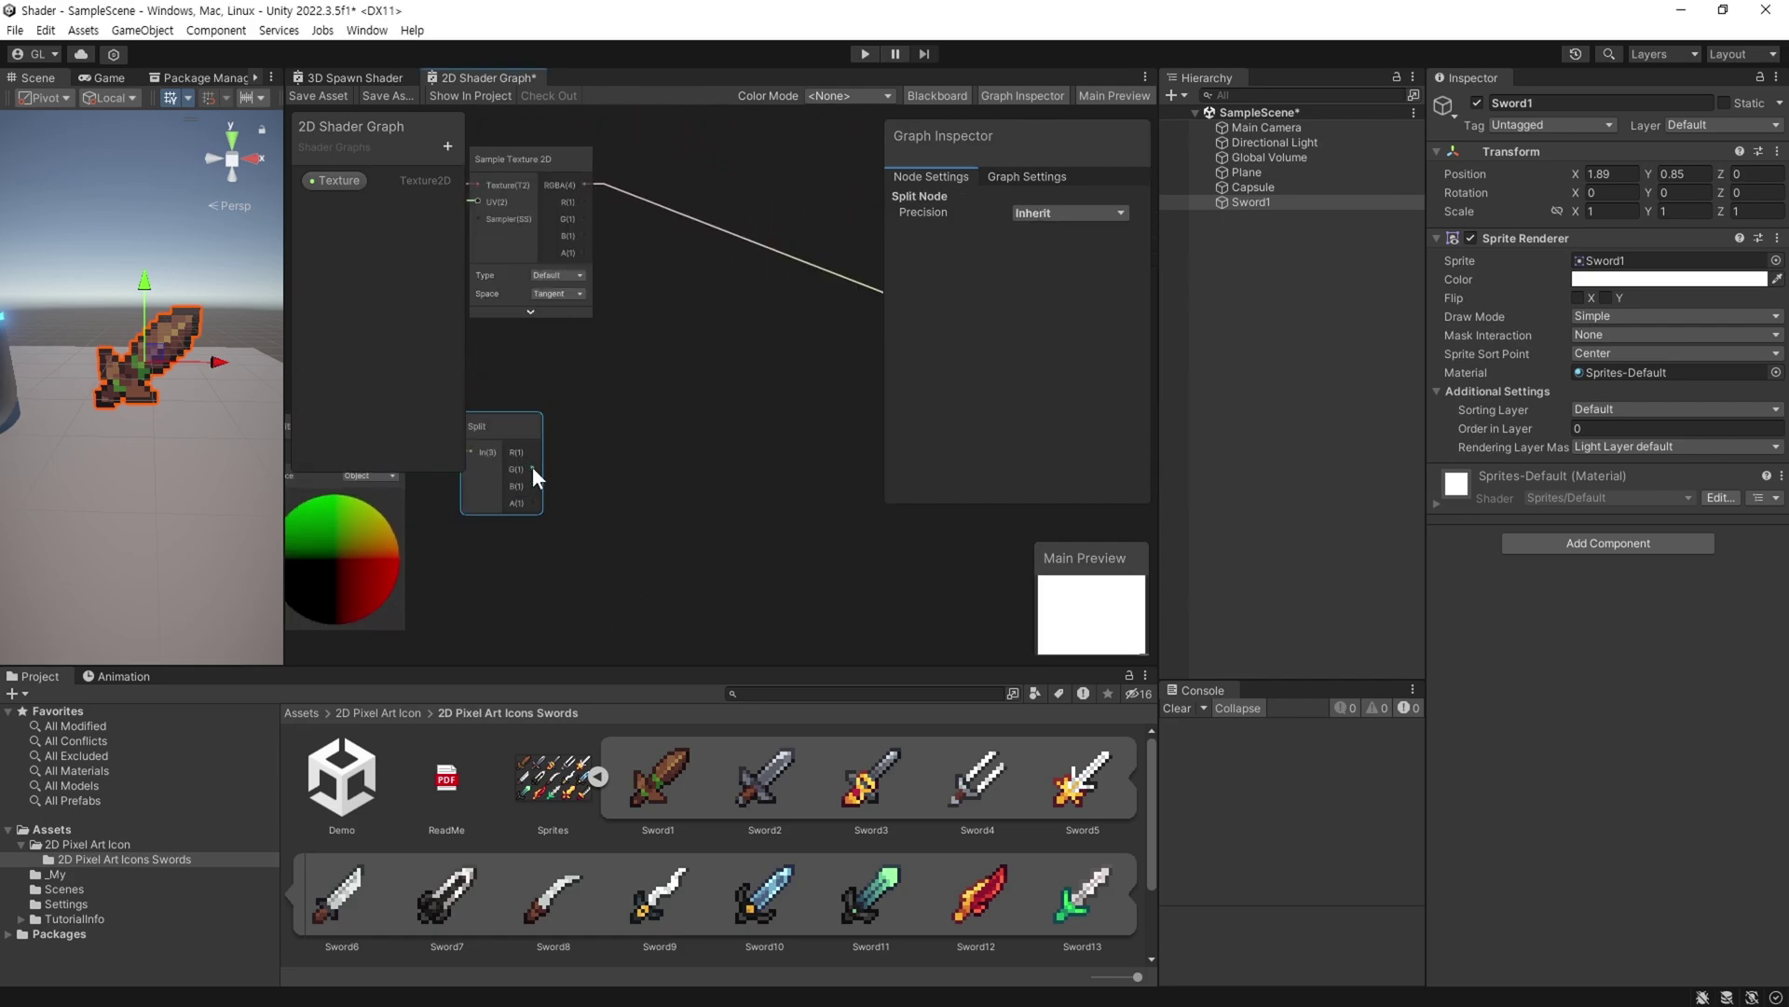
Add a Step node driven by Split's G output.
mouse_move(533, 468)
mouse_down()
mouse_move(639, 449)
mouse_move(649, 429)
mouse_up()
text(step)
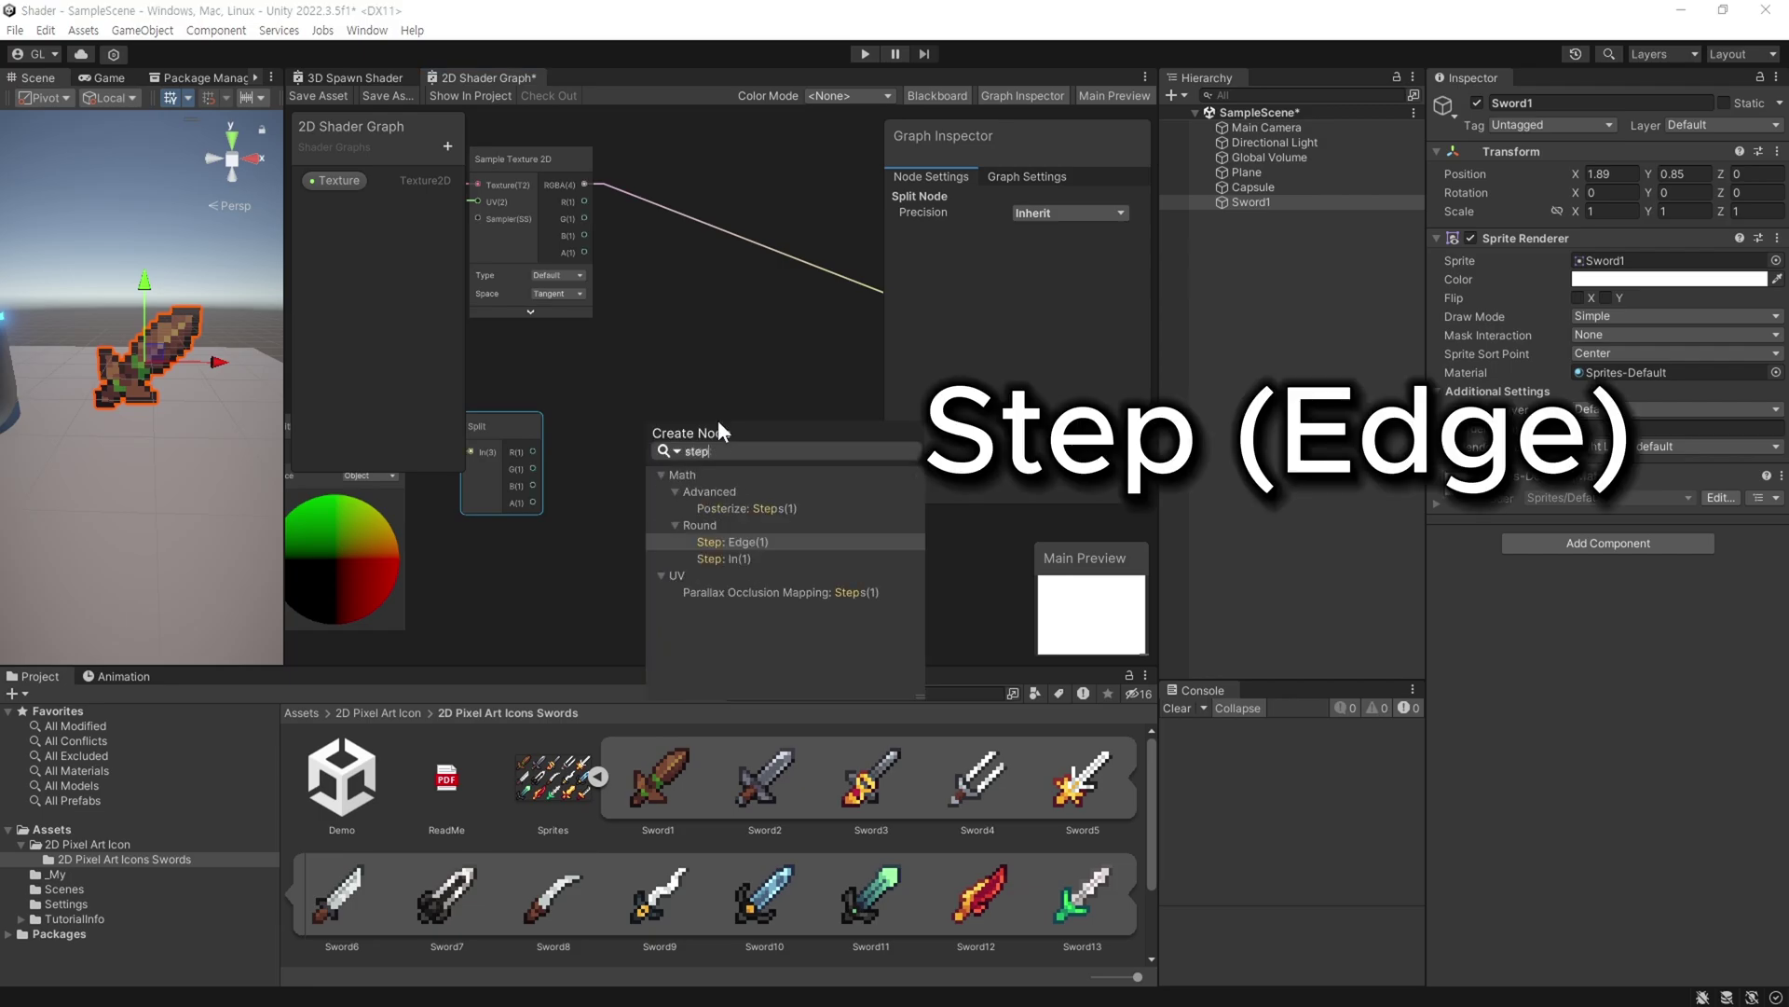
click(736, 542)
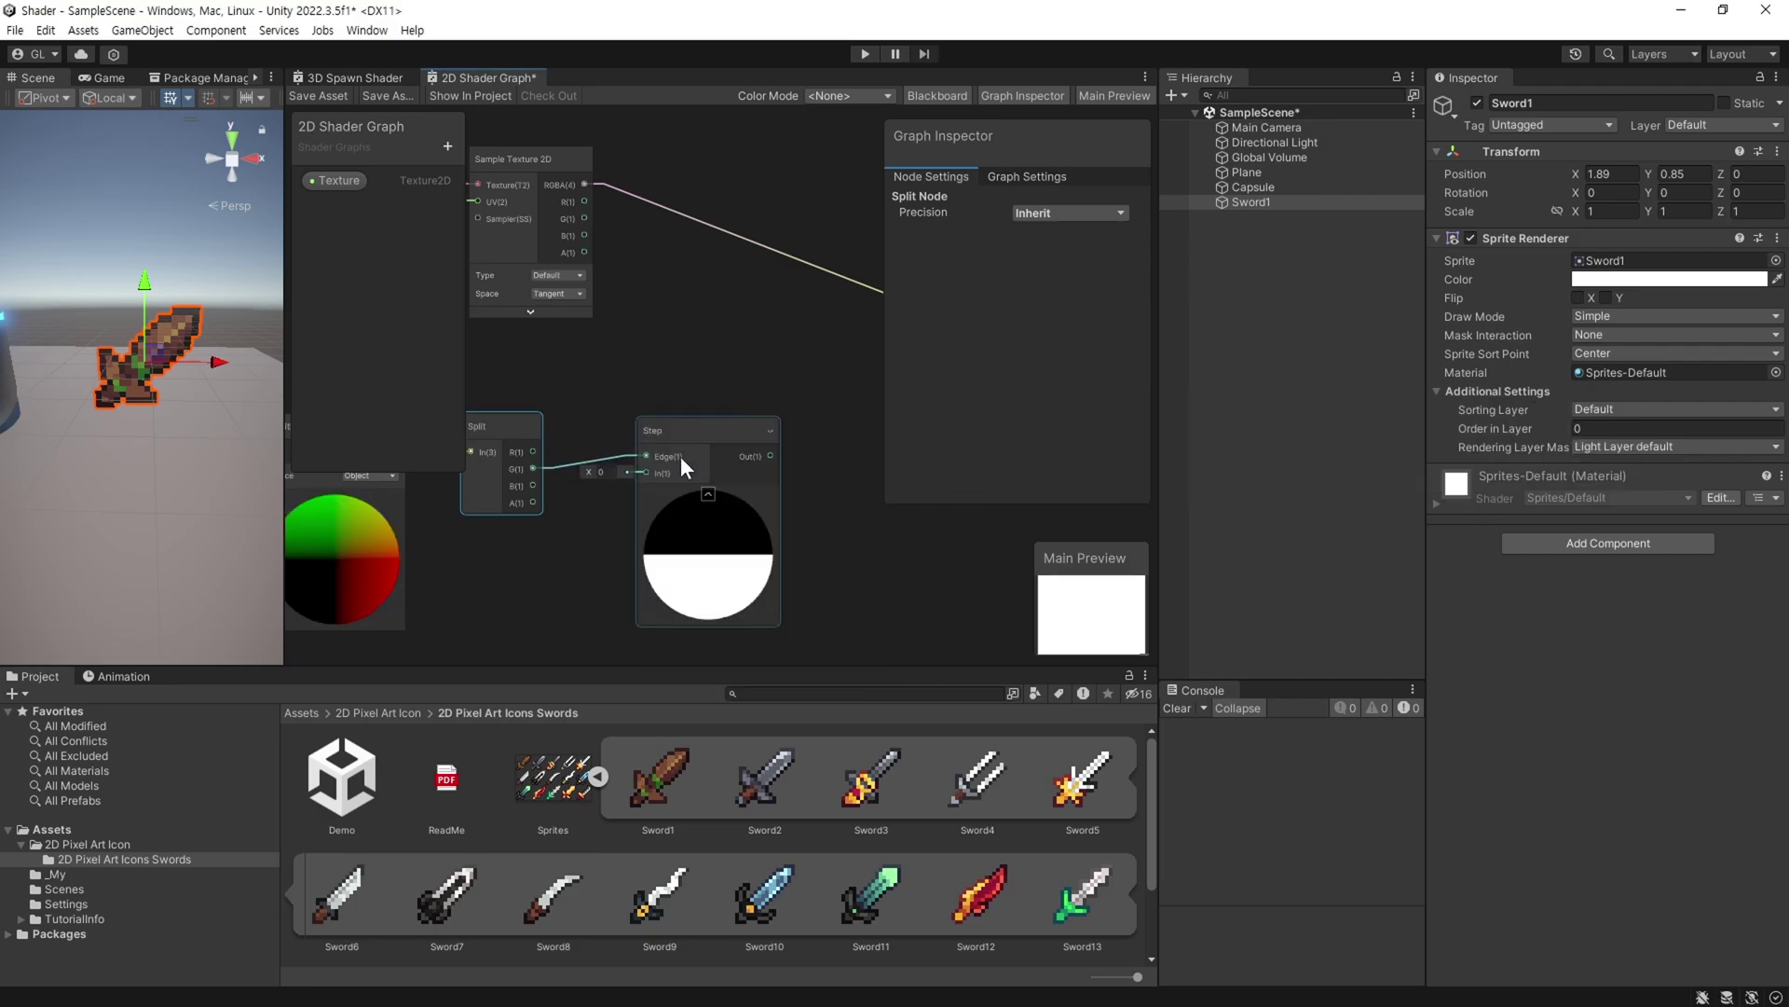
middle_drag(552, 581, 596, 463)
Add another Step node from Split, placed below the first Step.
drag(577, 333, 679, 532)
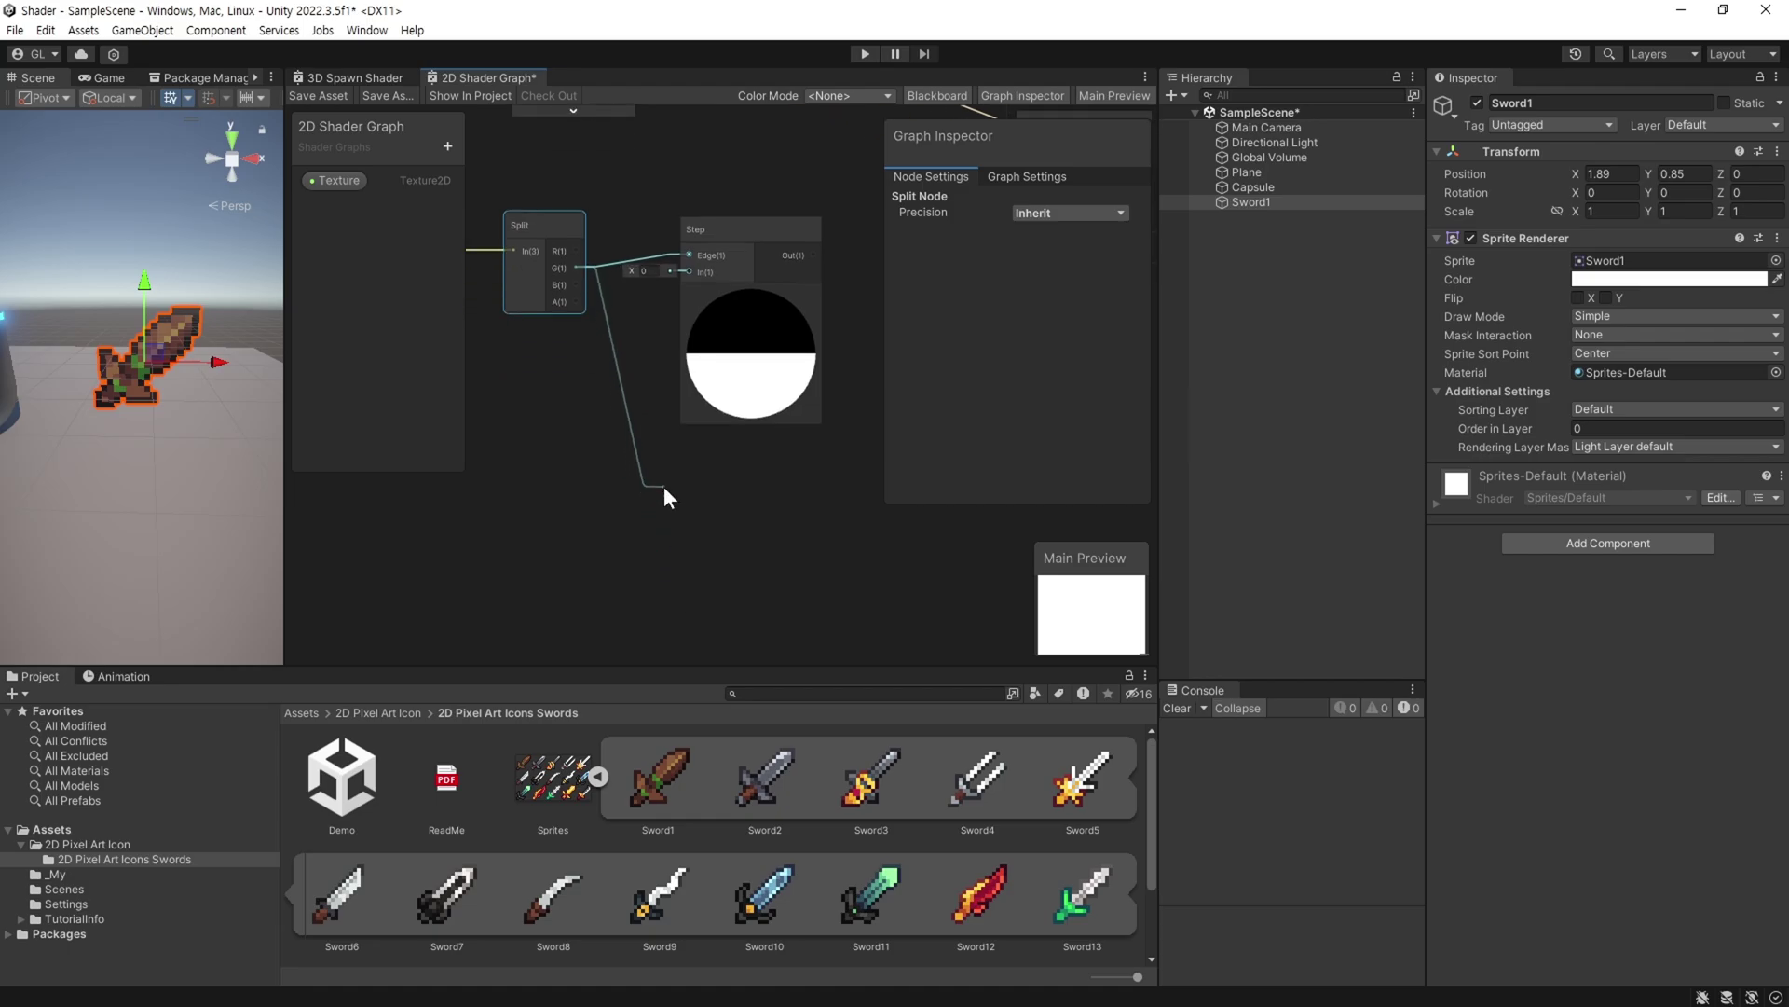
text(step)
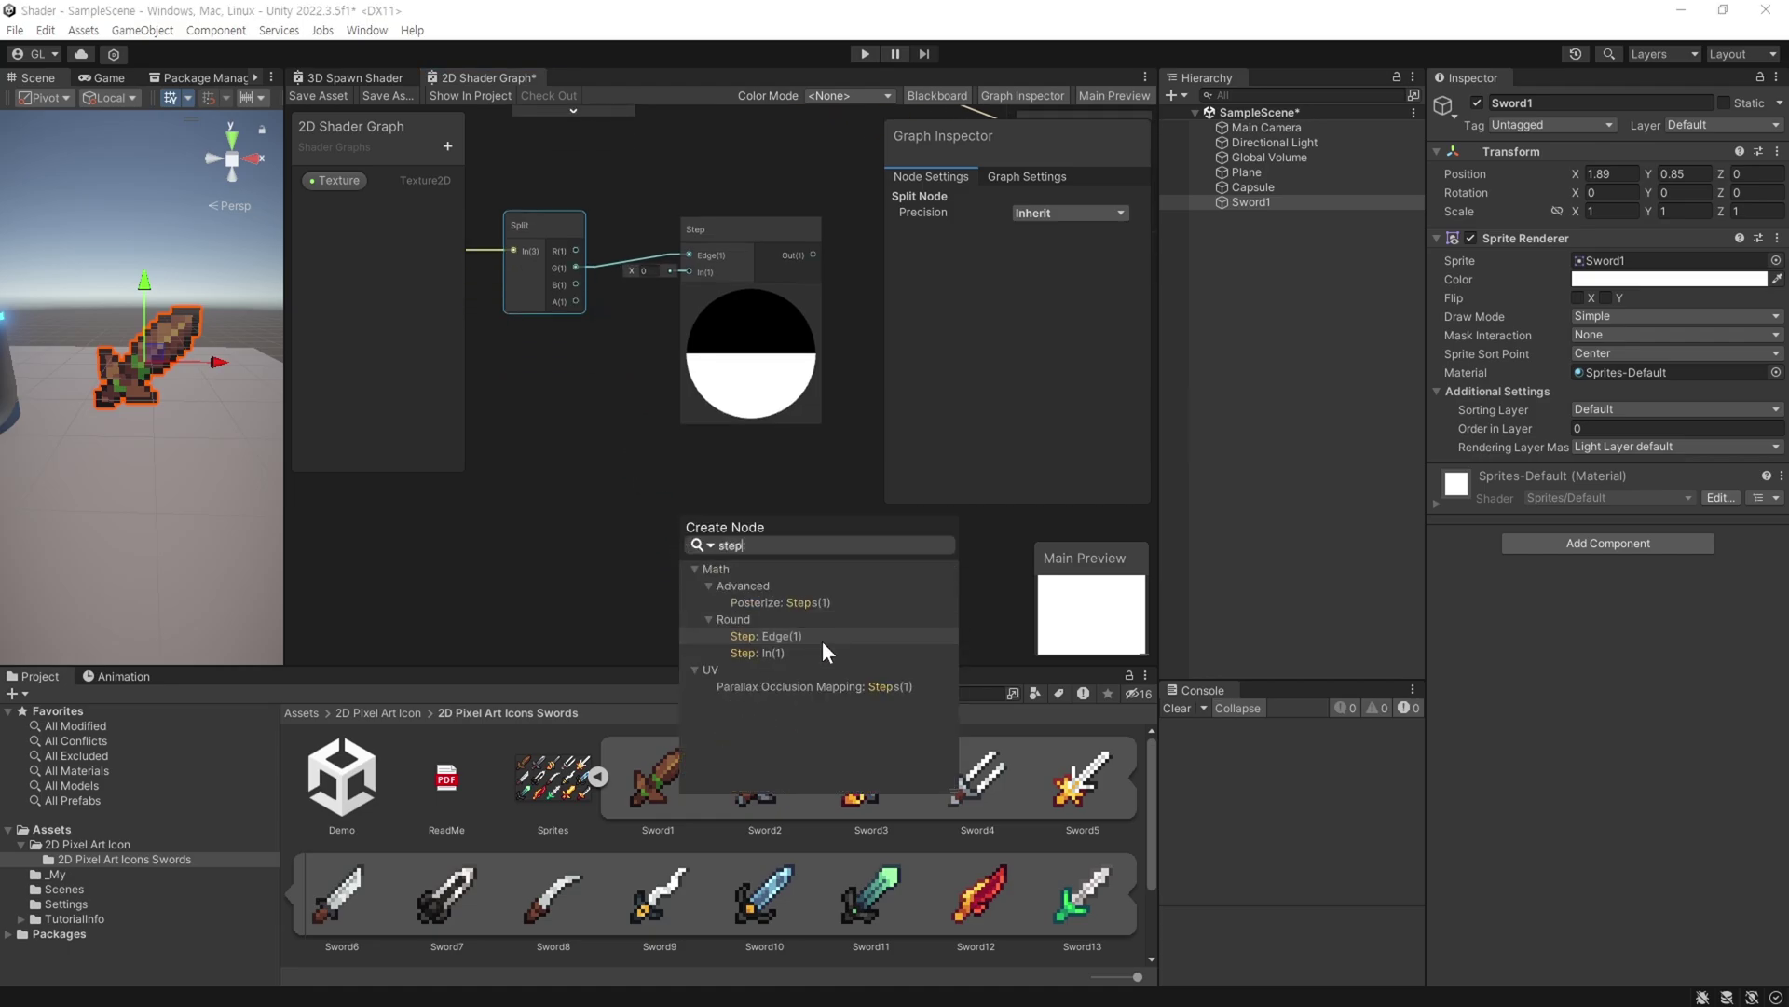
click(789, 638)
middle_drag(713, 576, 715, 460)
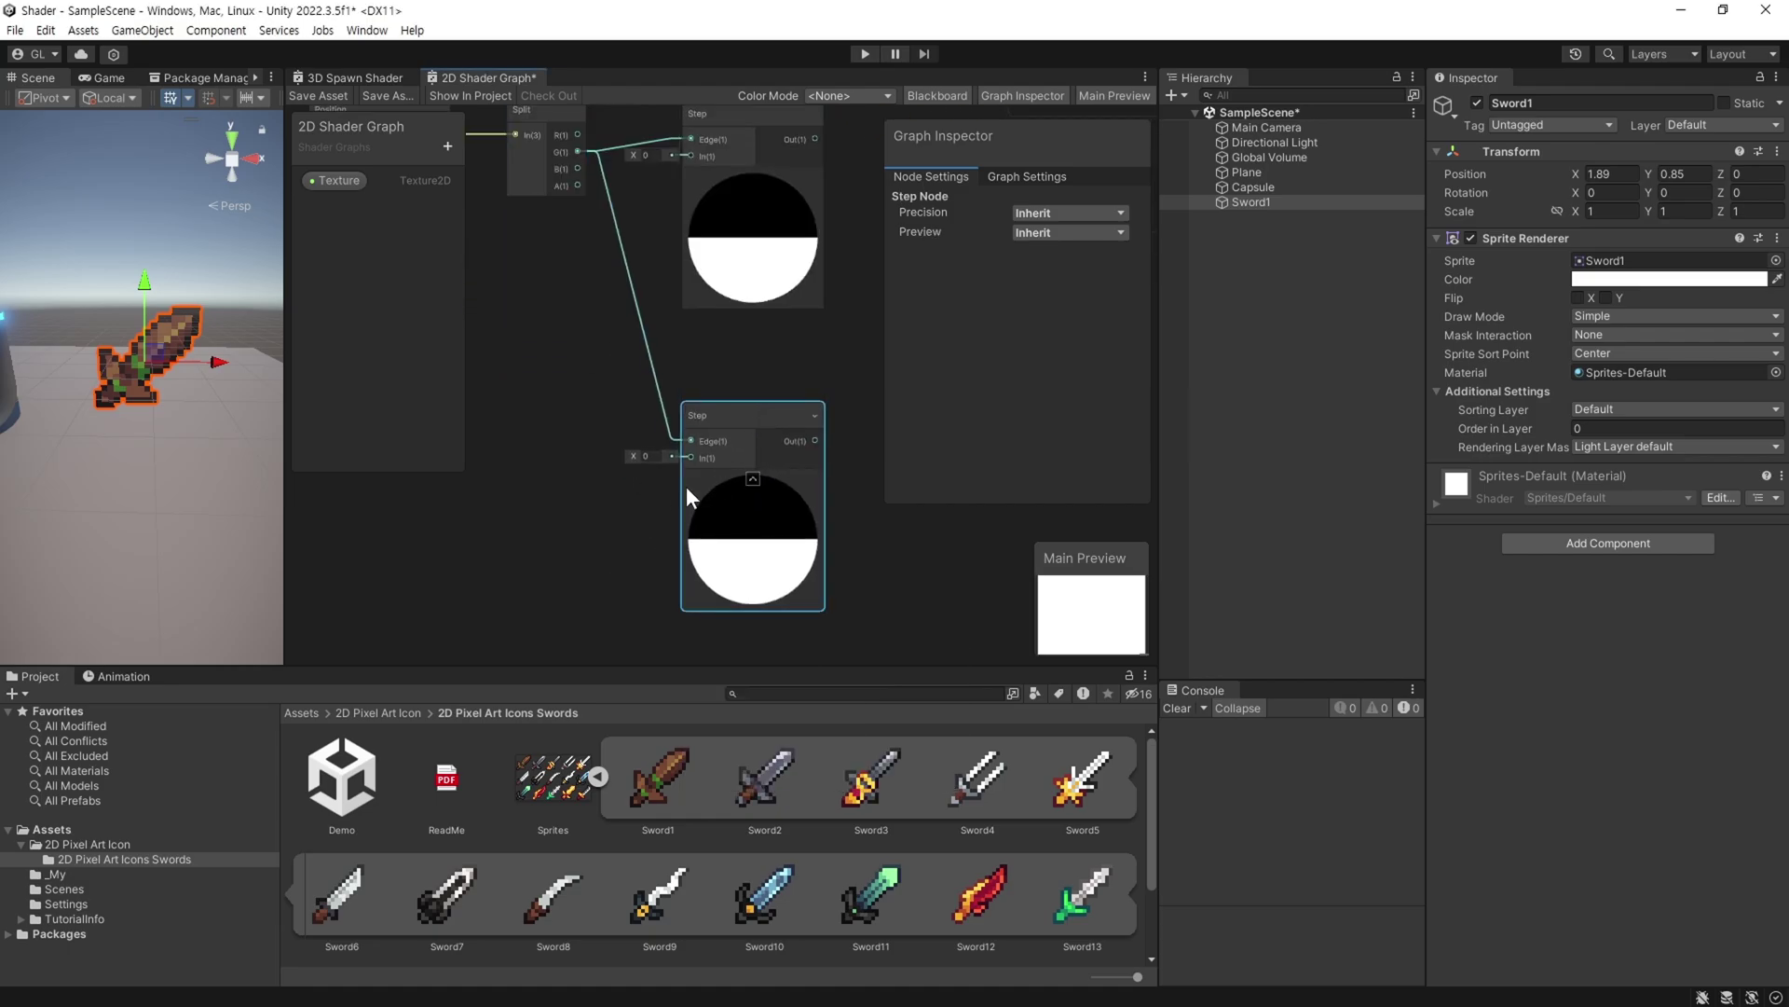
Create a float property named Value and wire it into the upper Step's In.
click(446, 149)
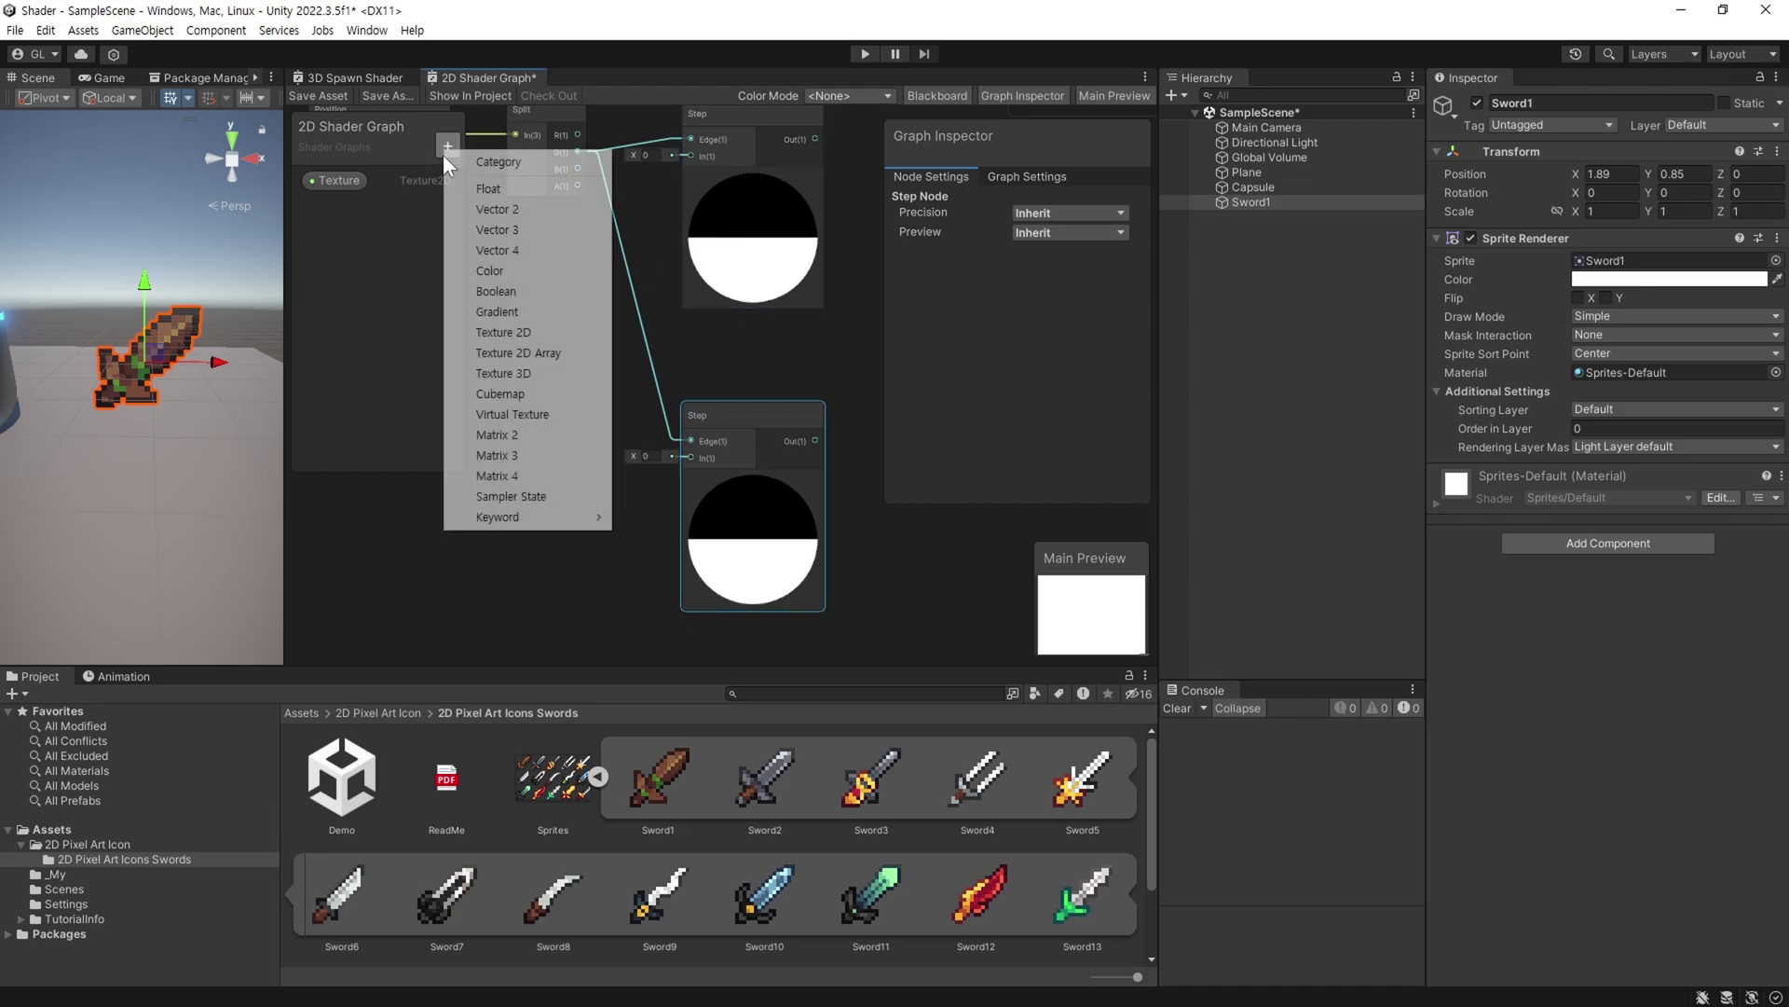
click(522, 189)
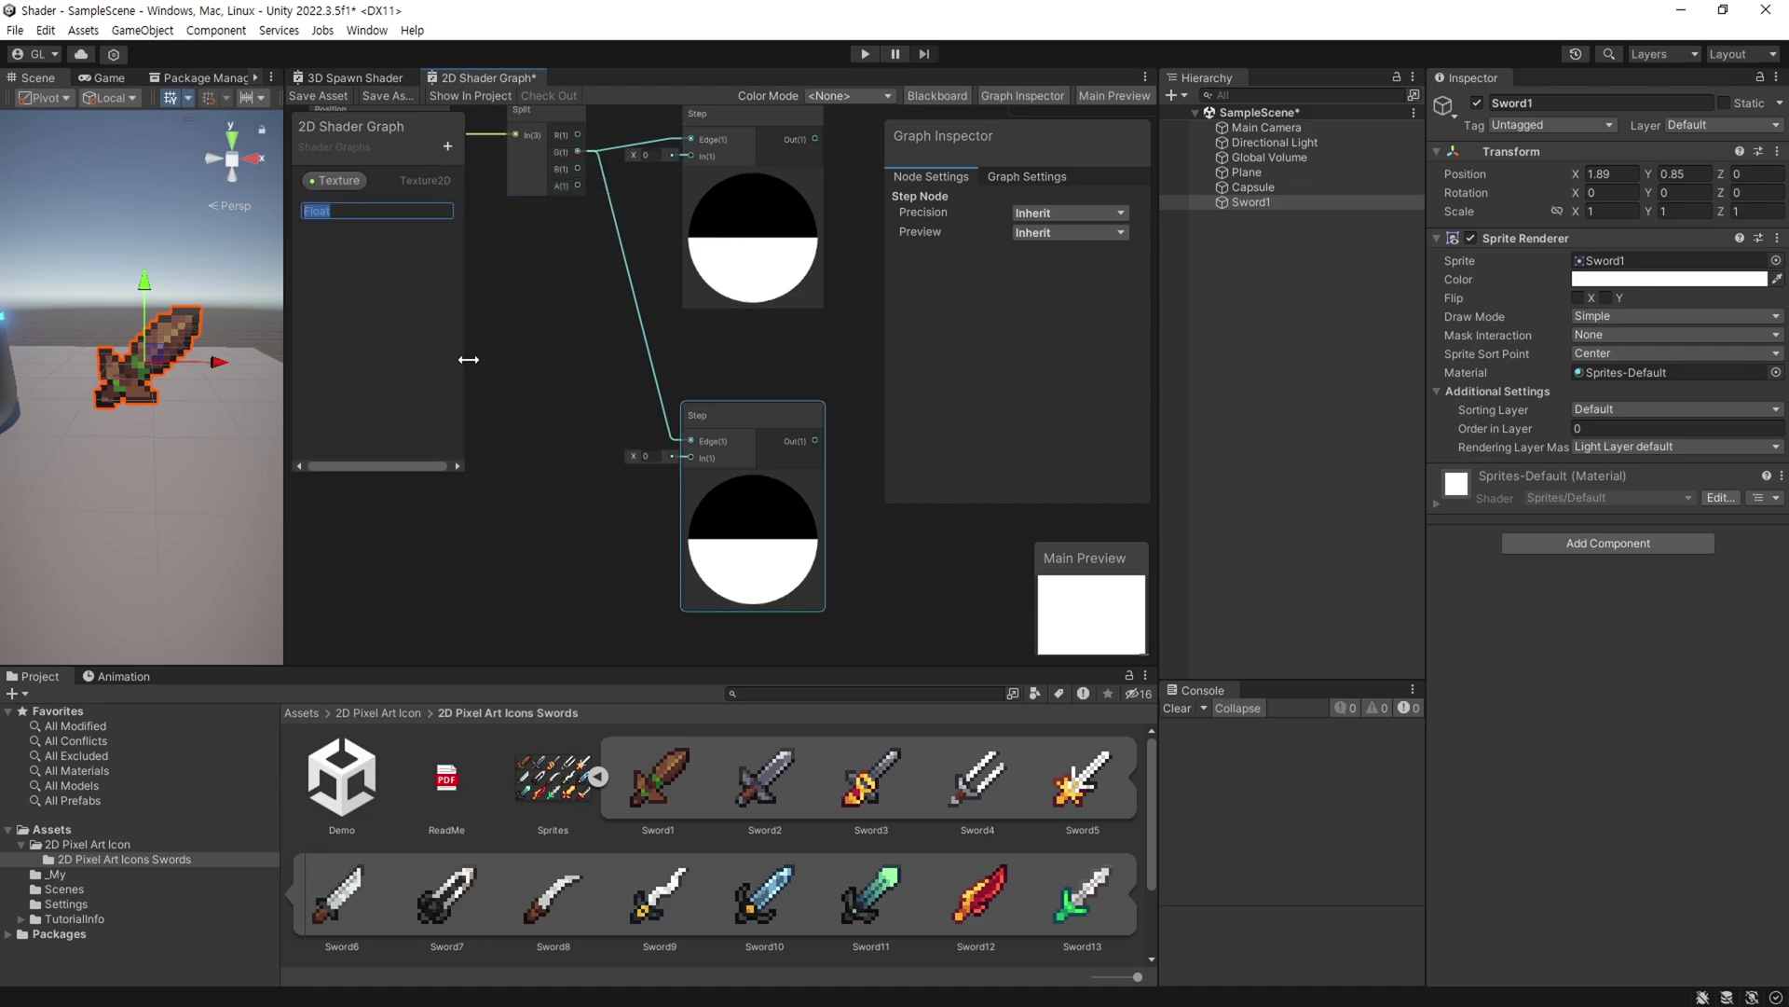
text(Value)
key(Return)
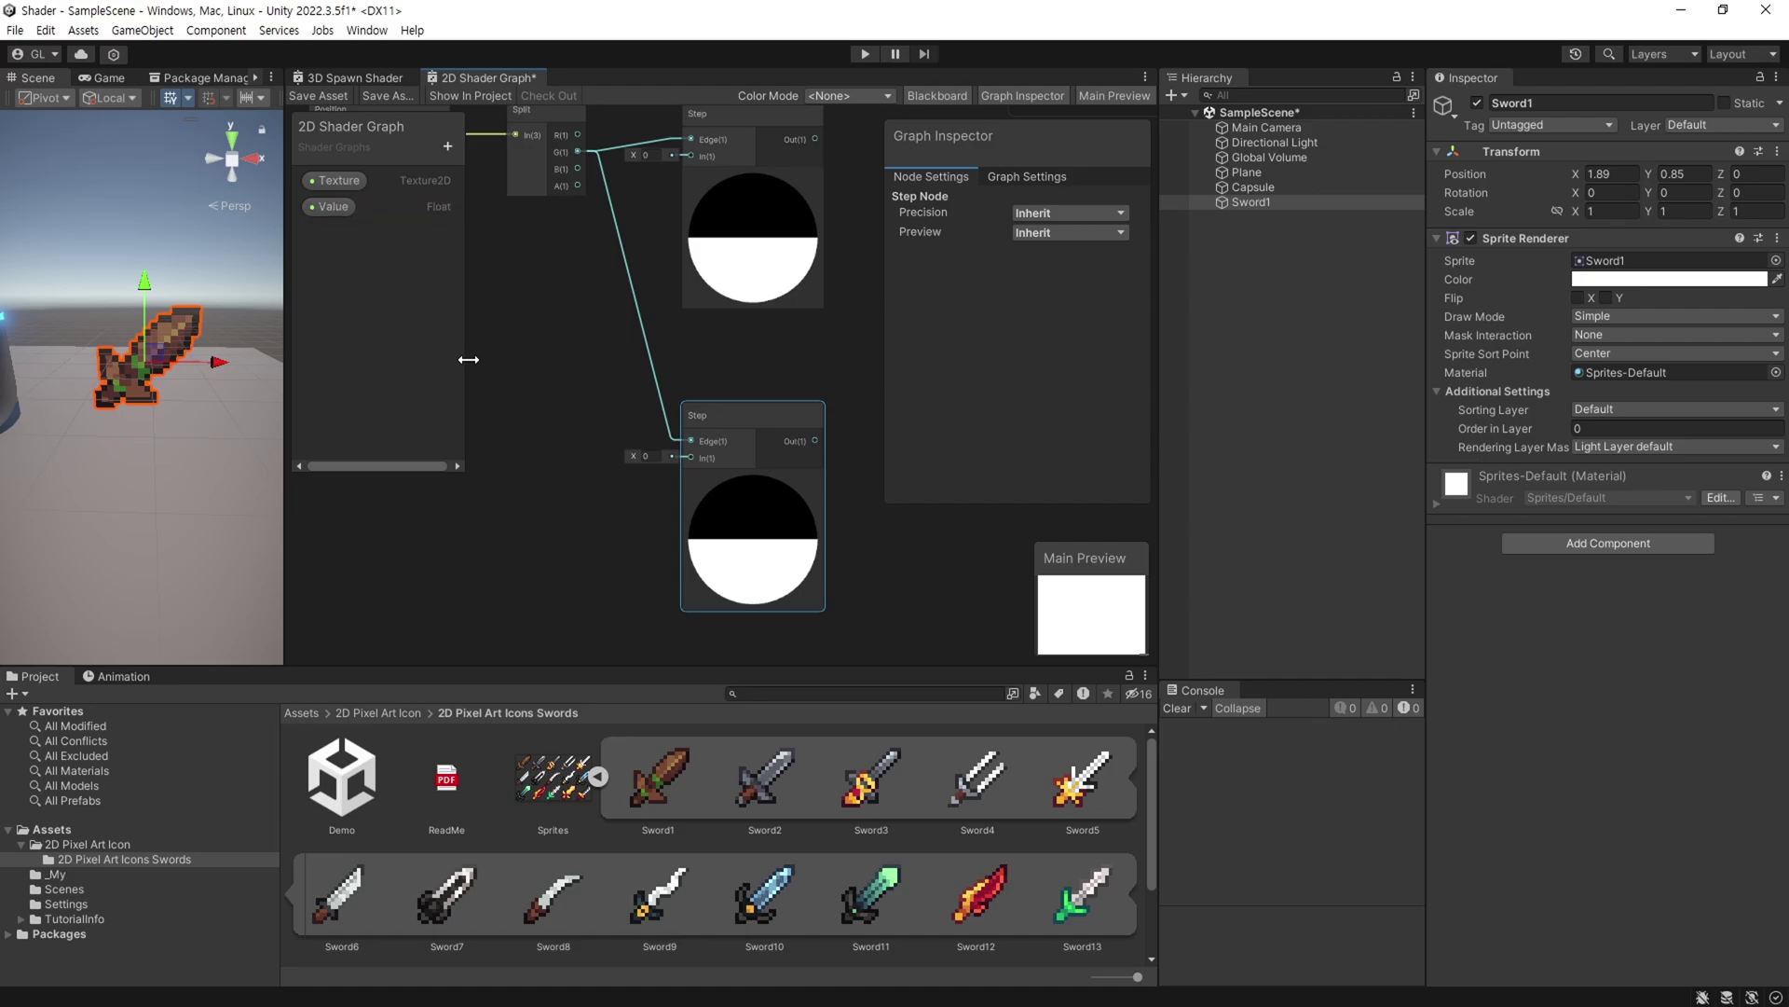
drag(330, 206, 550, 562)
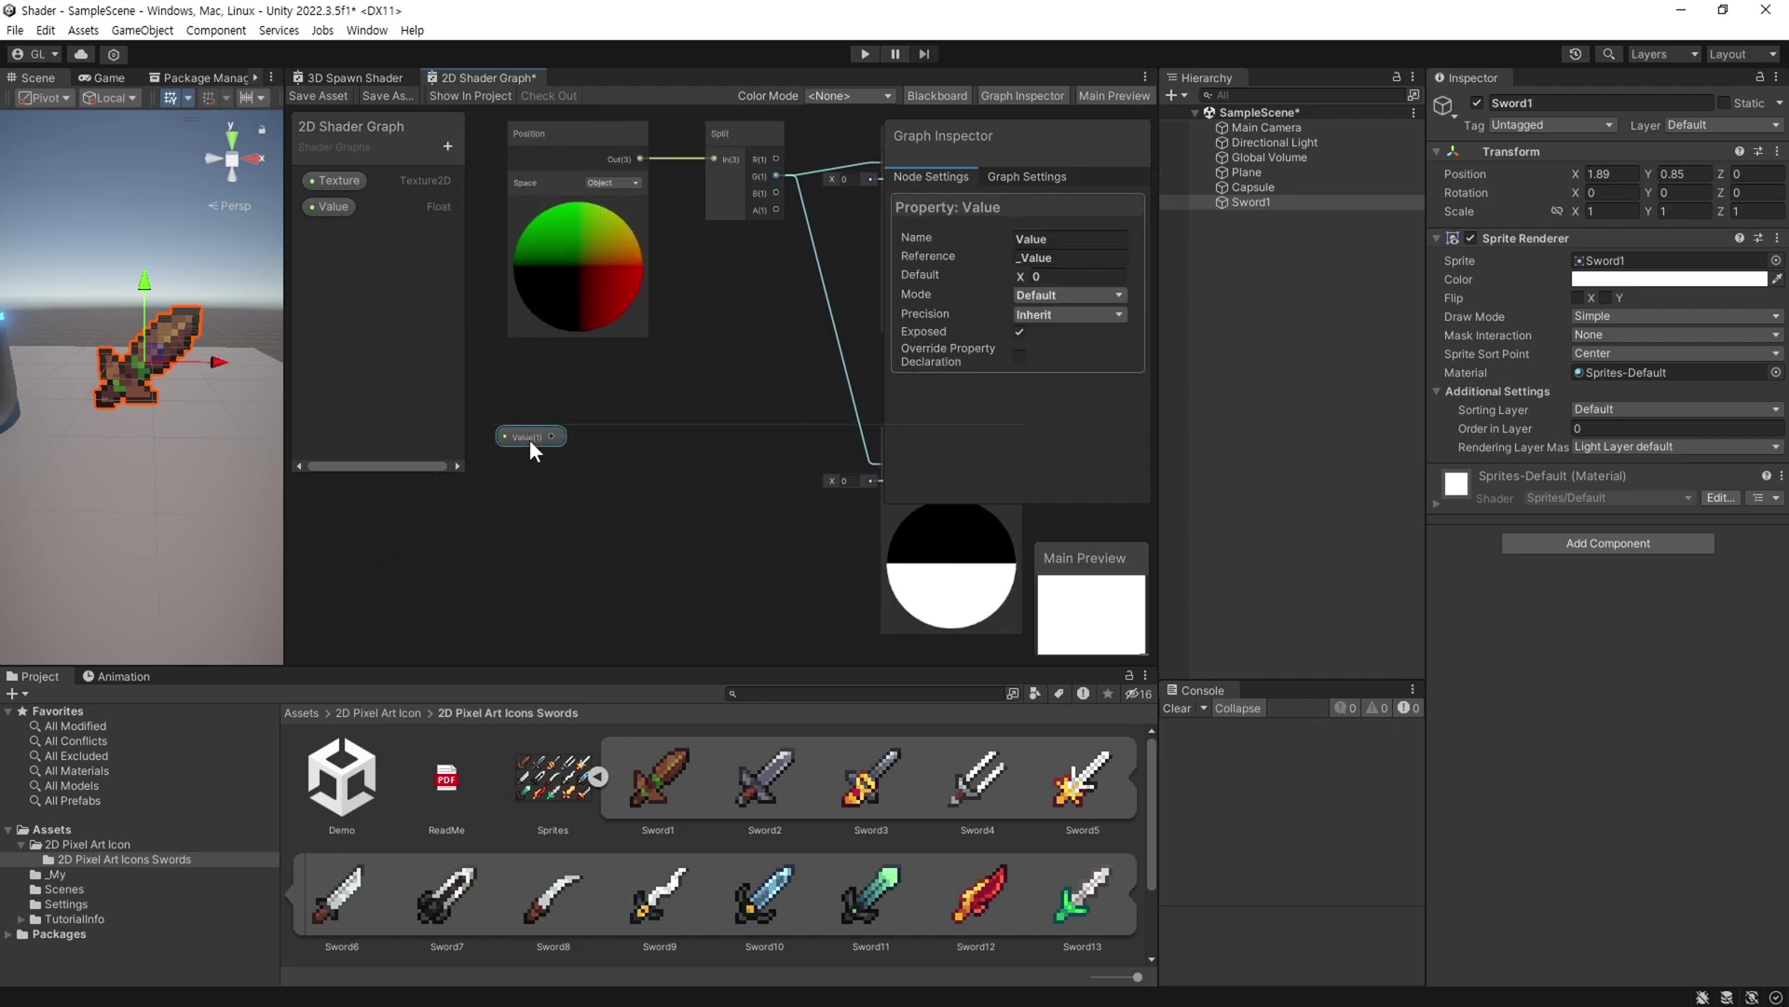
drag(544, 483, 858, 220)
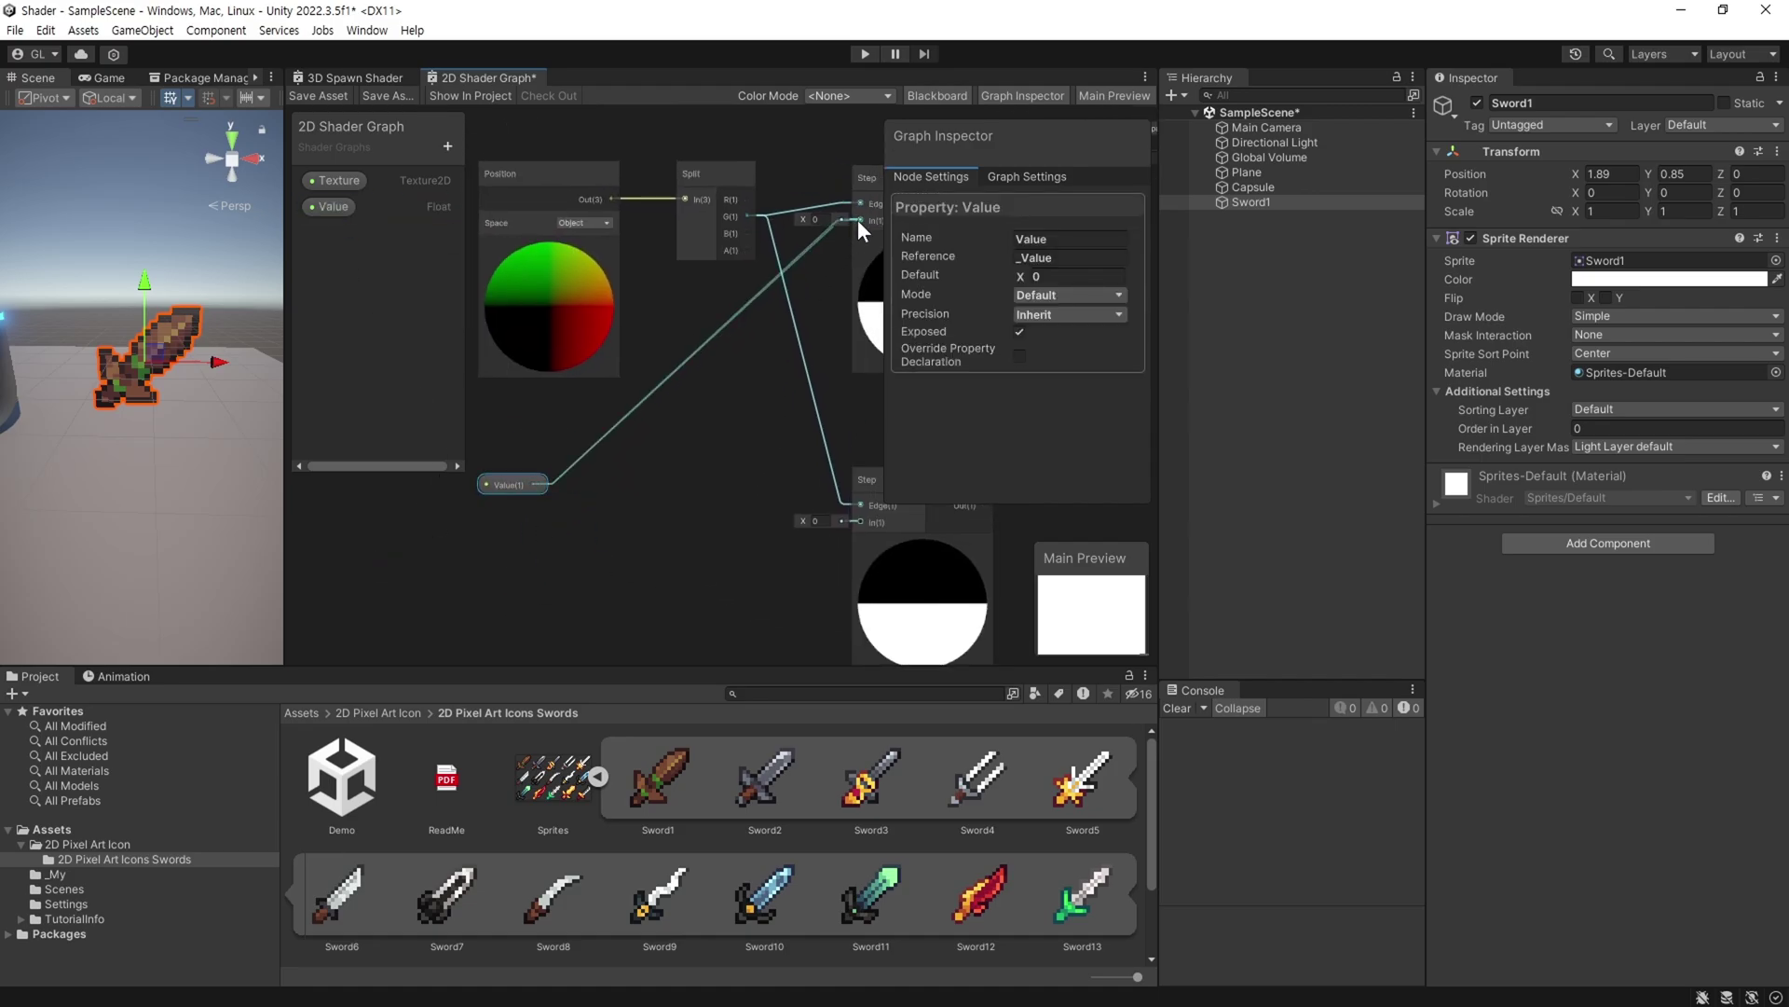
Create a Subtract node fed by Value.
middle_drag(479, 567, 501, 483)
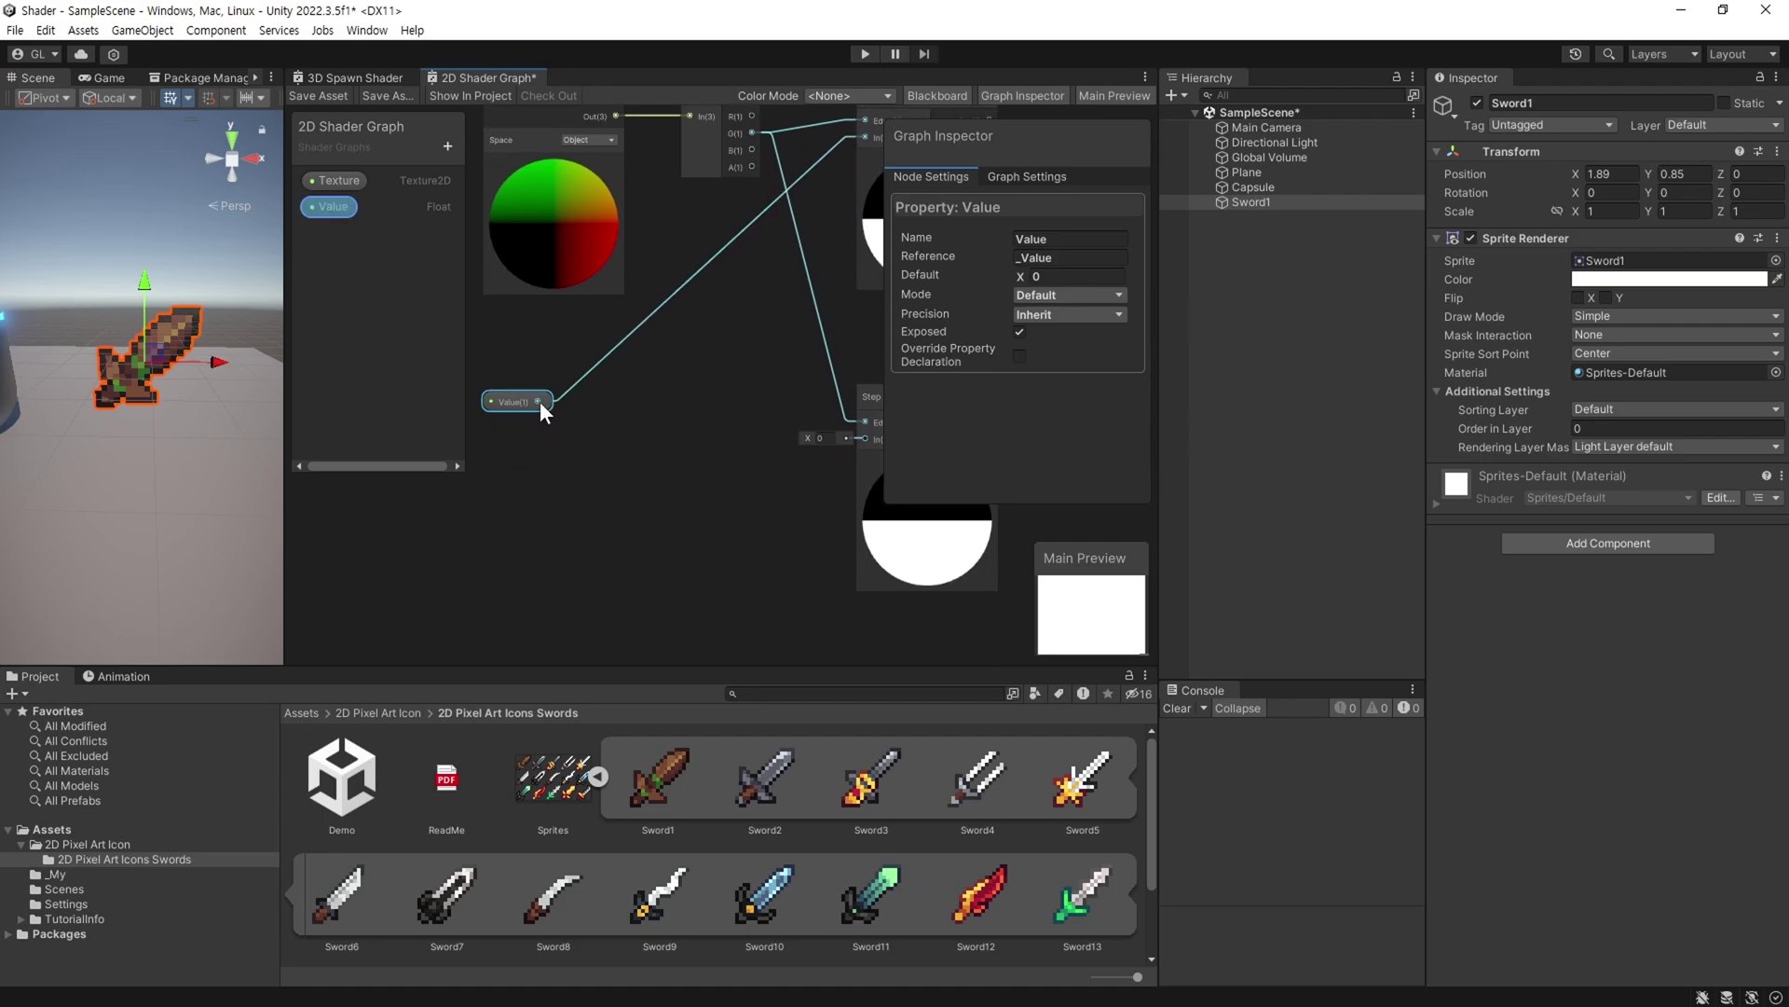
drag(540, 401, 602, 449)
text(su)
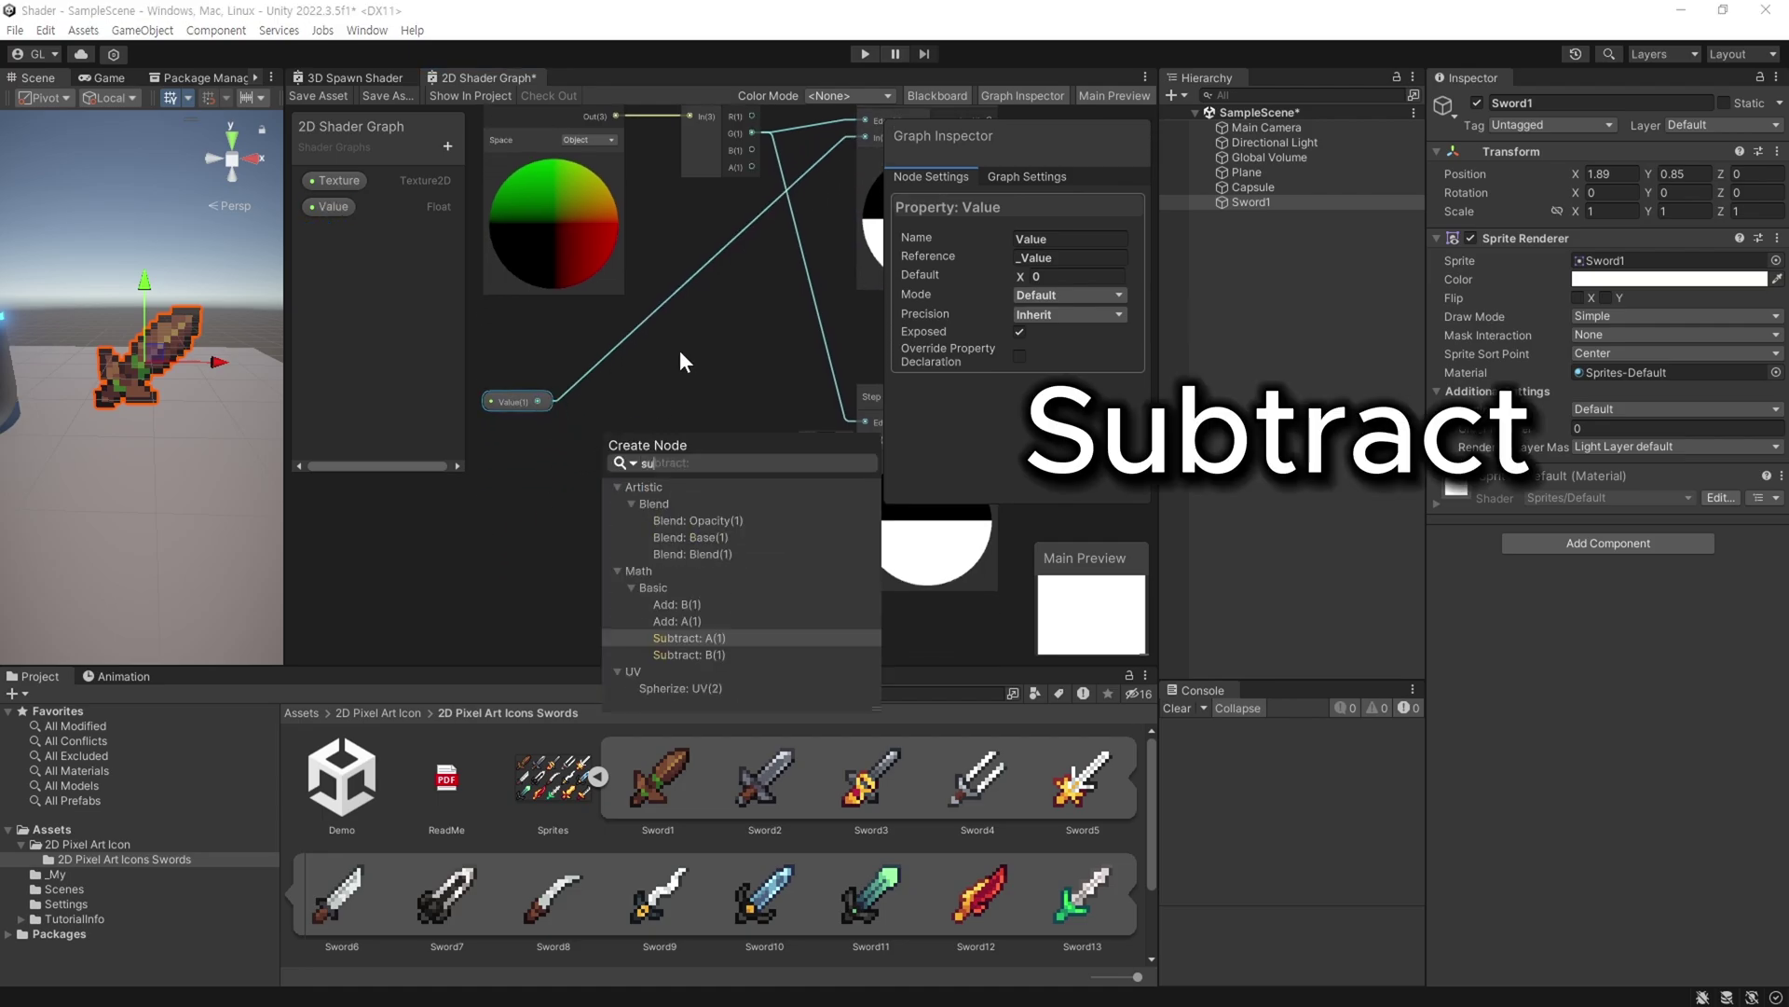
text(b)
click(699, 604)
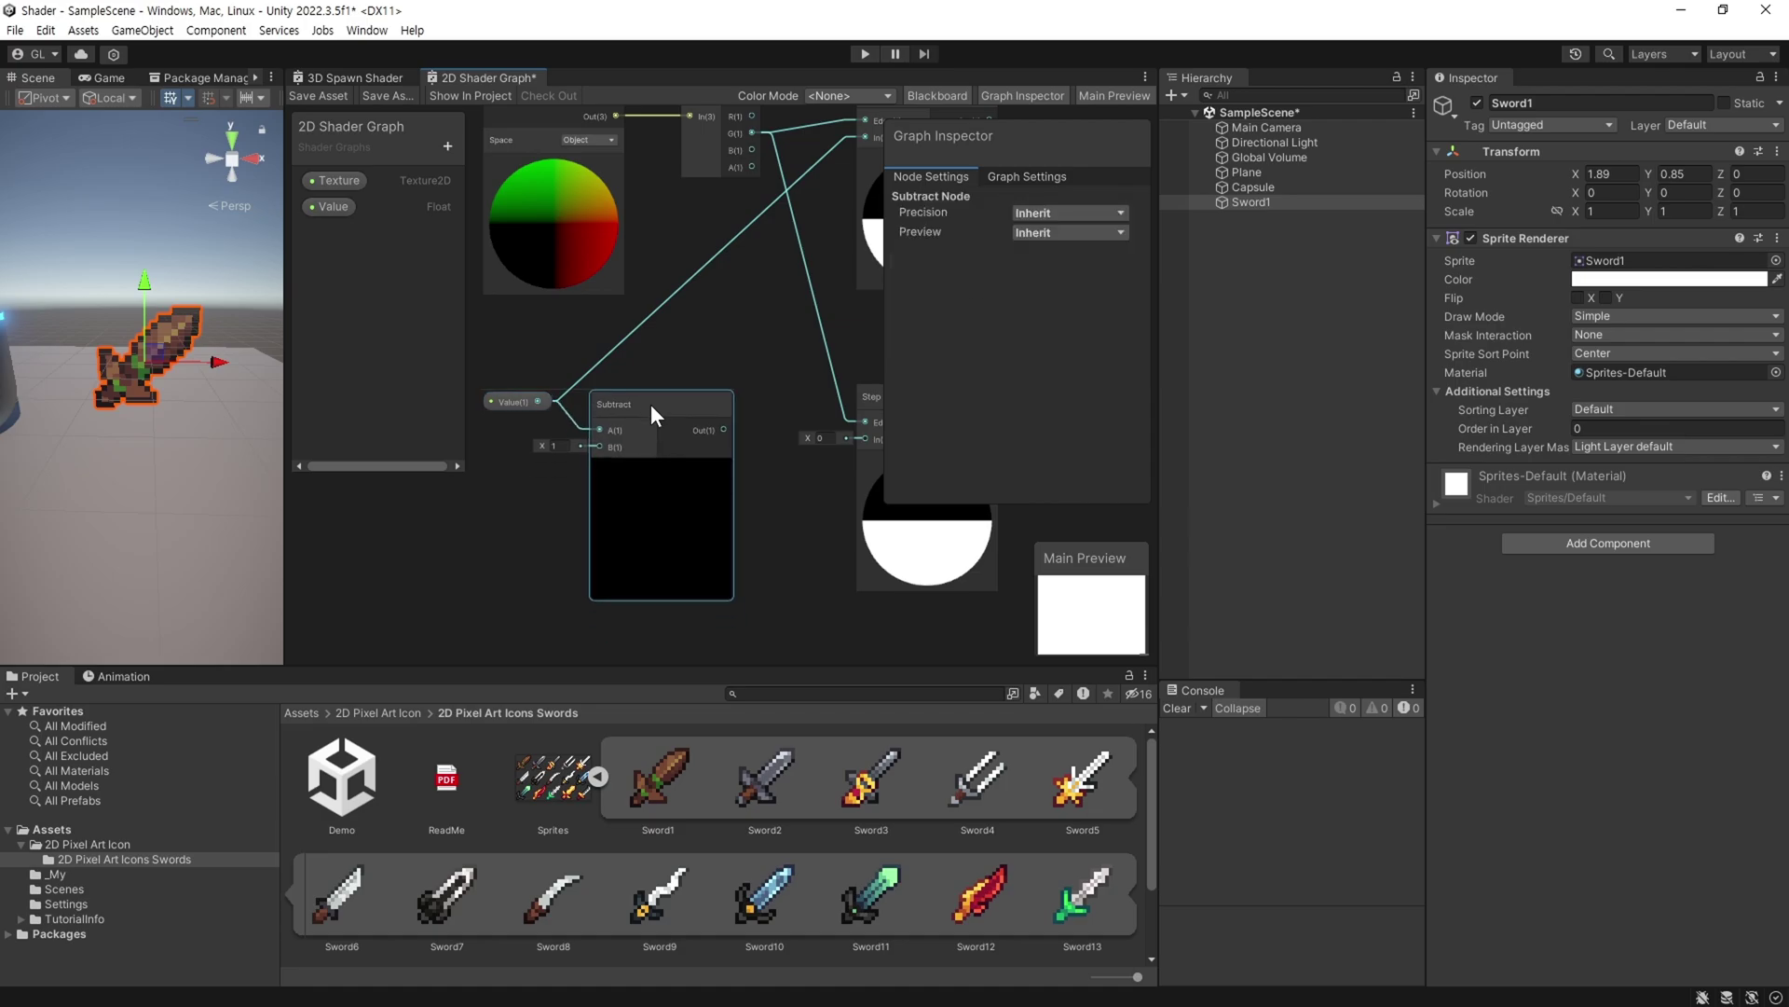
drag(650, 404, 654, 397)
Add a SpawnHeight float (default 0.1) as Subtract's B, feeding the lower Step.
click(447, 146)
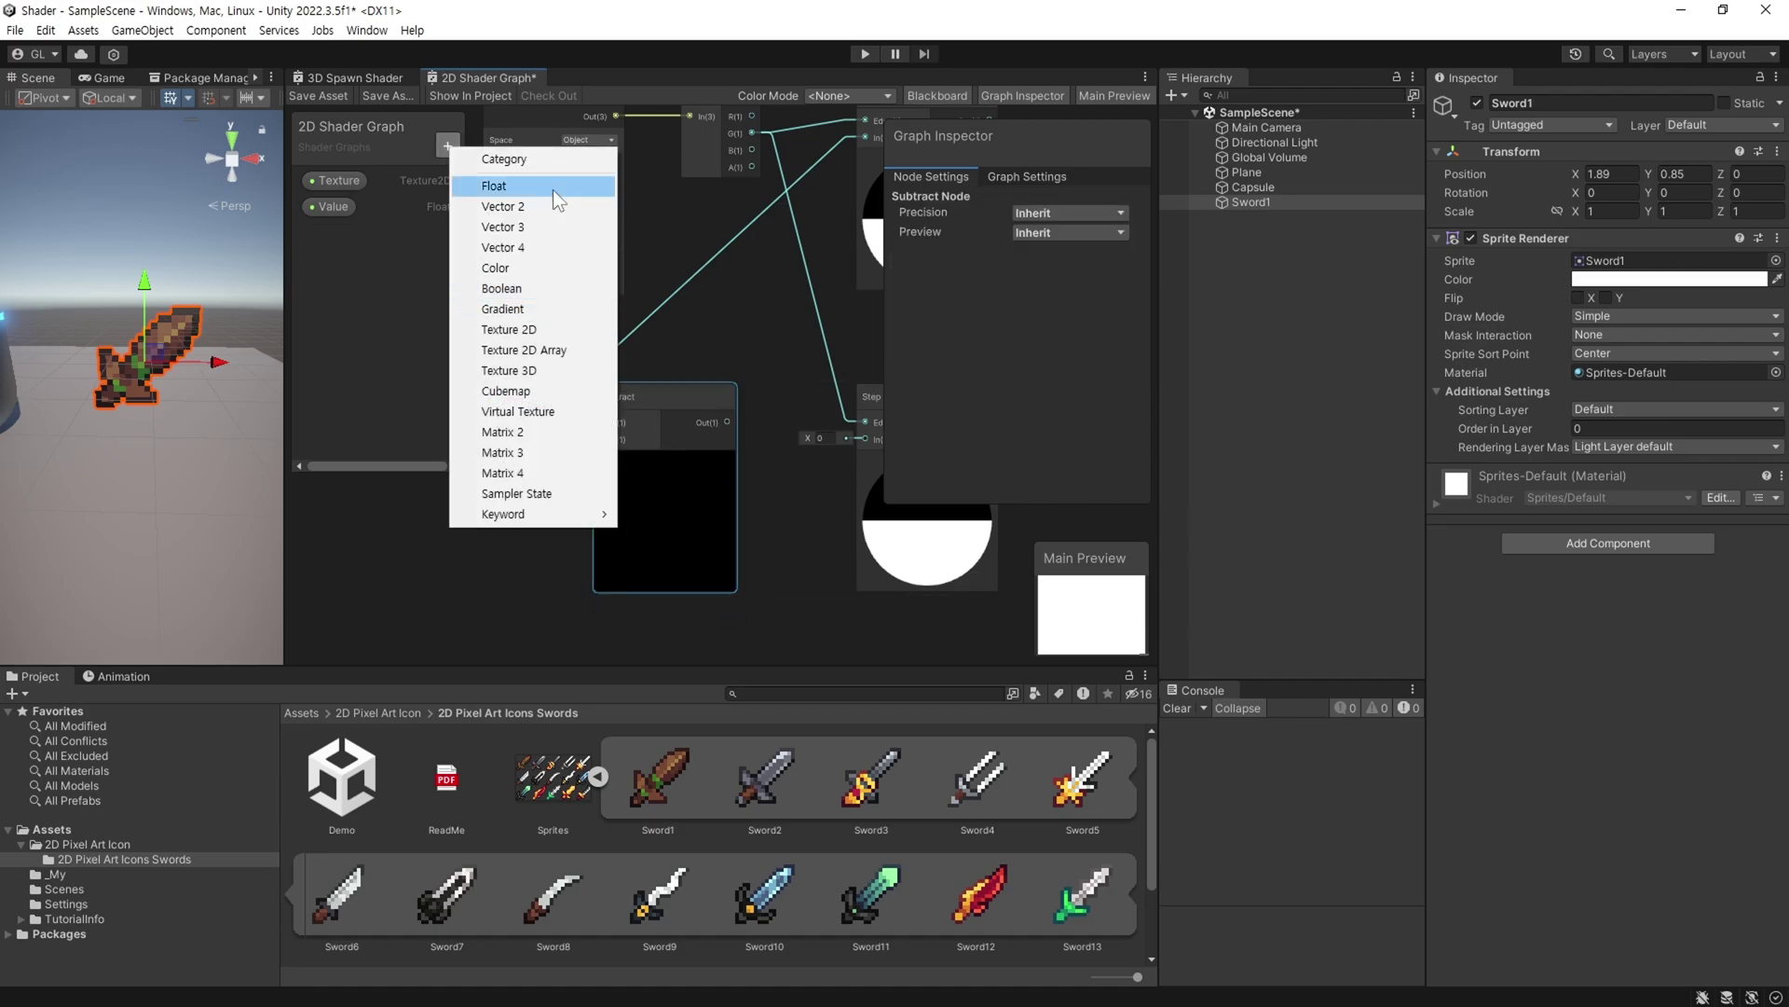
click(544, 188)
text(Sp)
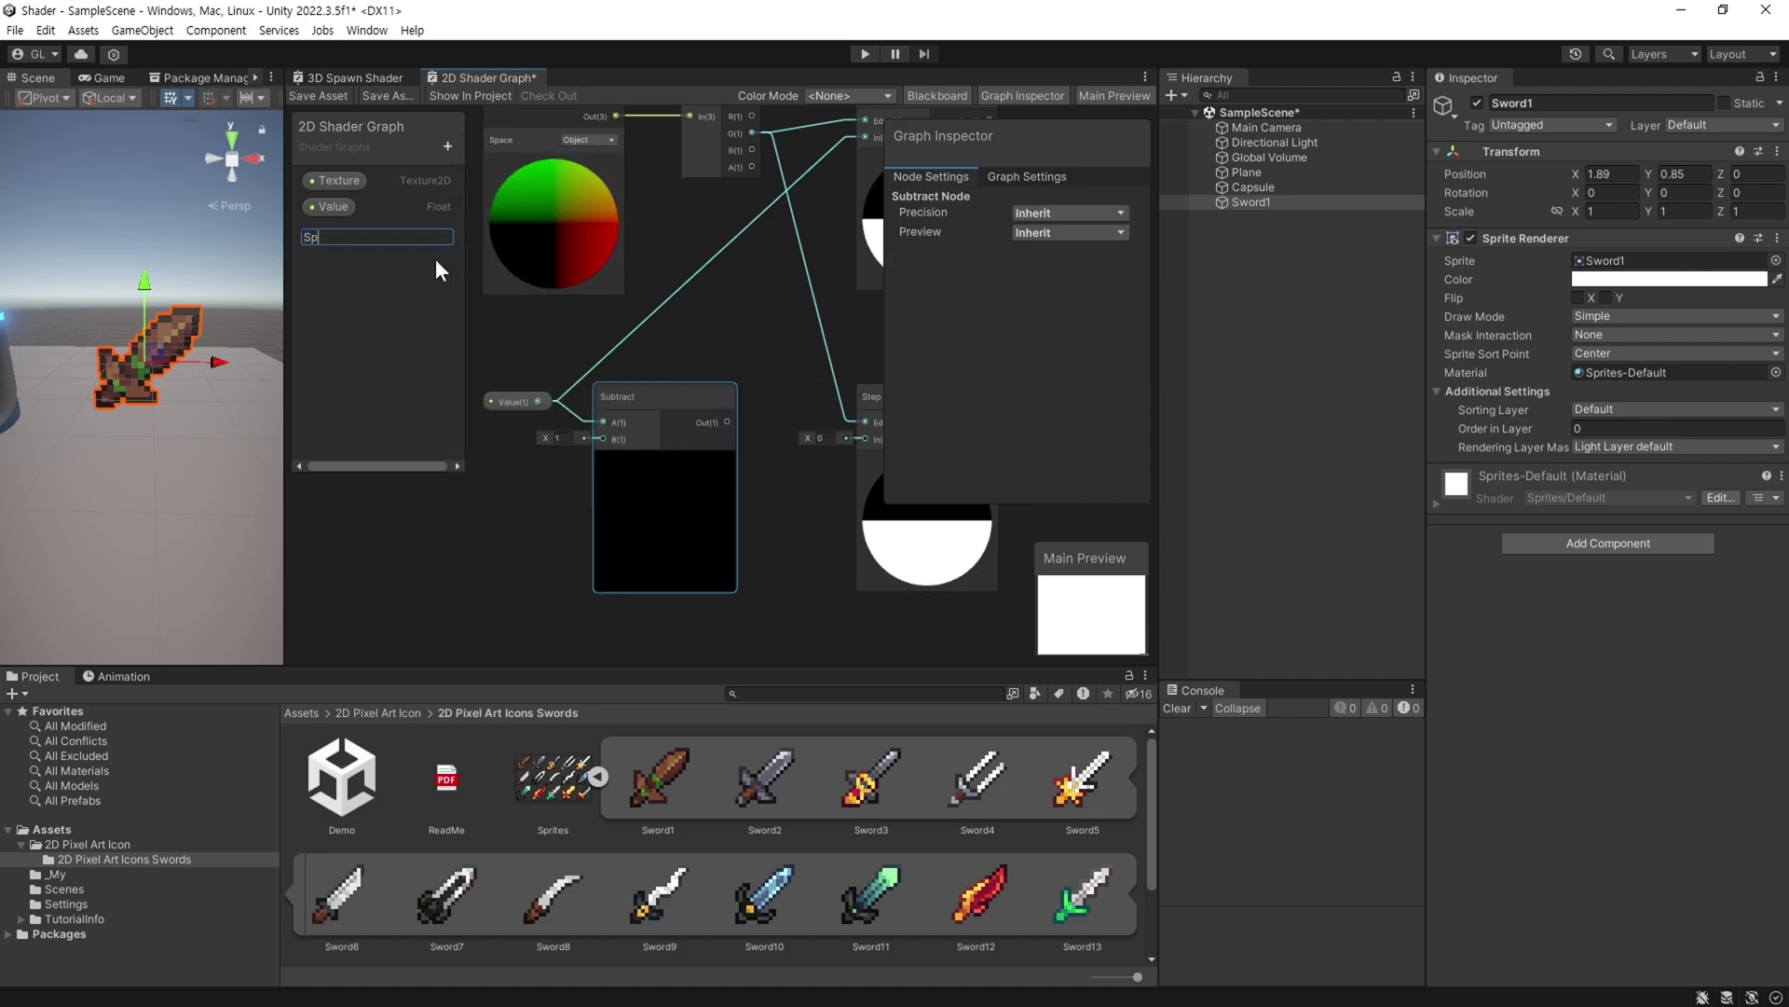
text(awnHeight)
mouse_move(337, 231)
mouse_down()
mouse_move(500, 464)
mouse_move(604, 438)
mouse_up()
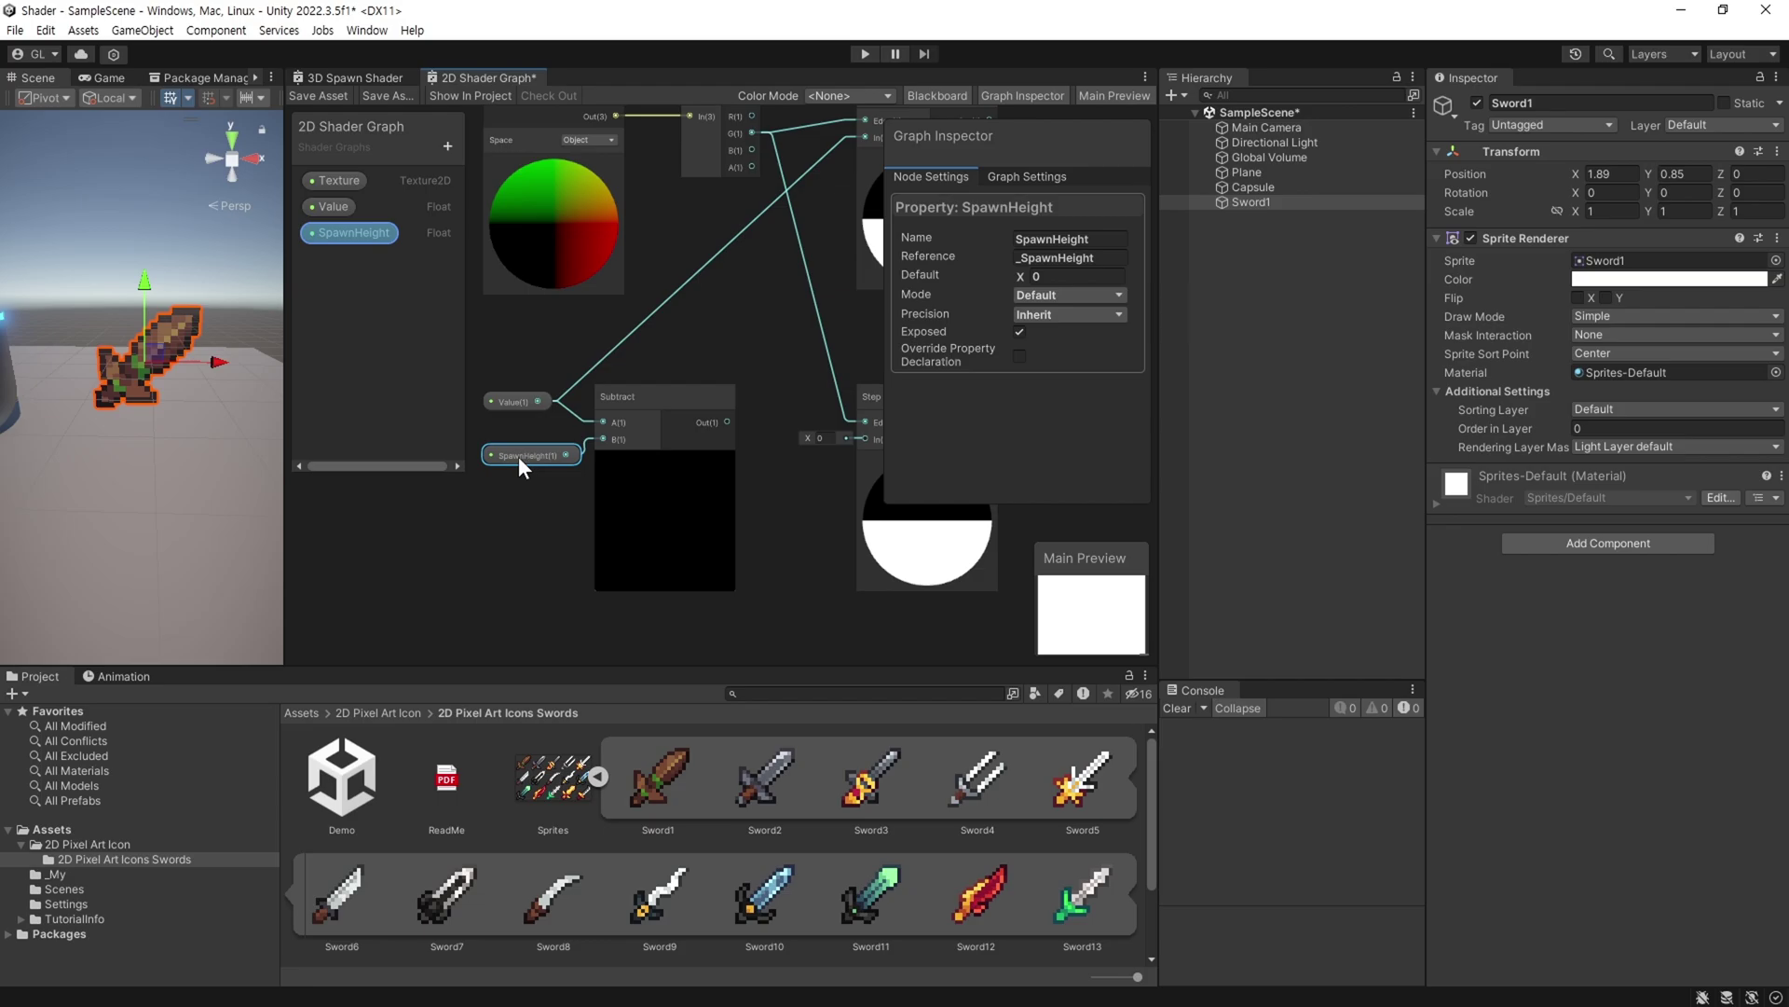
text(0.1)
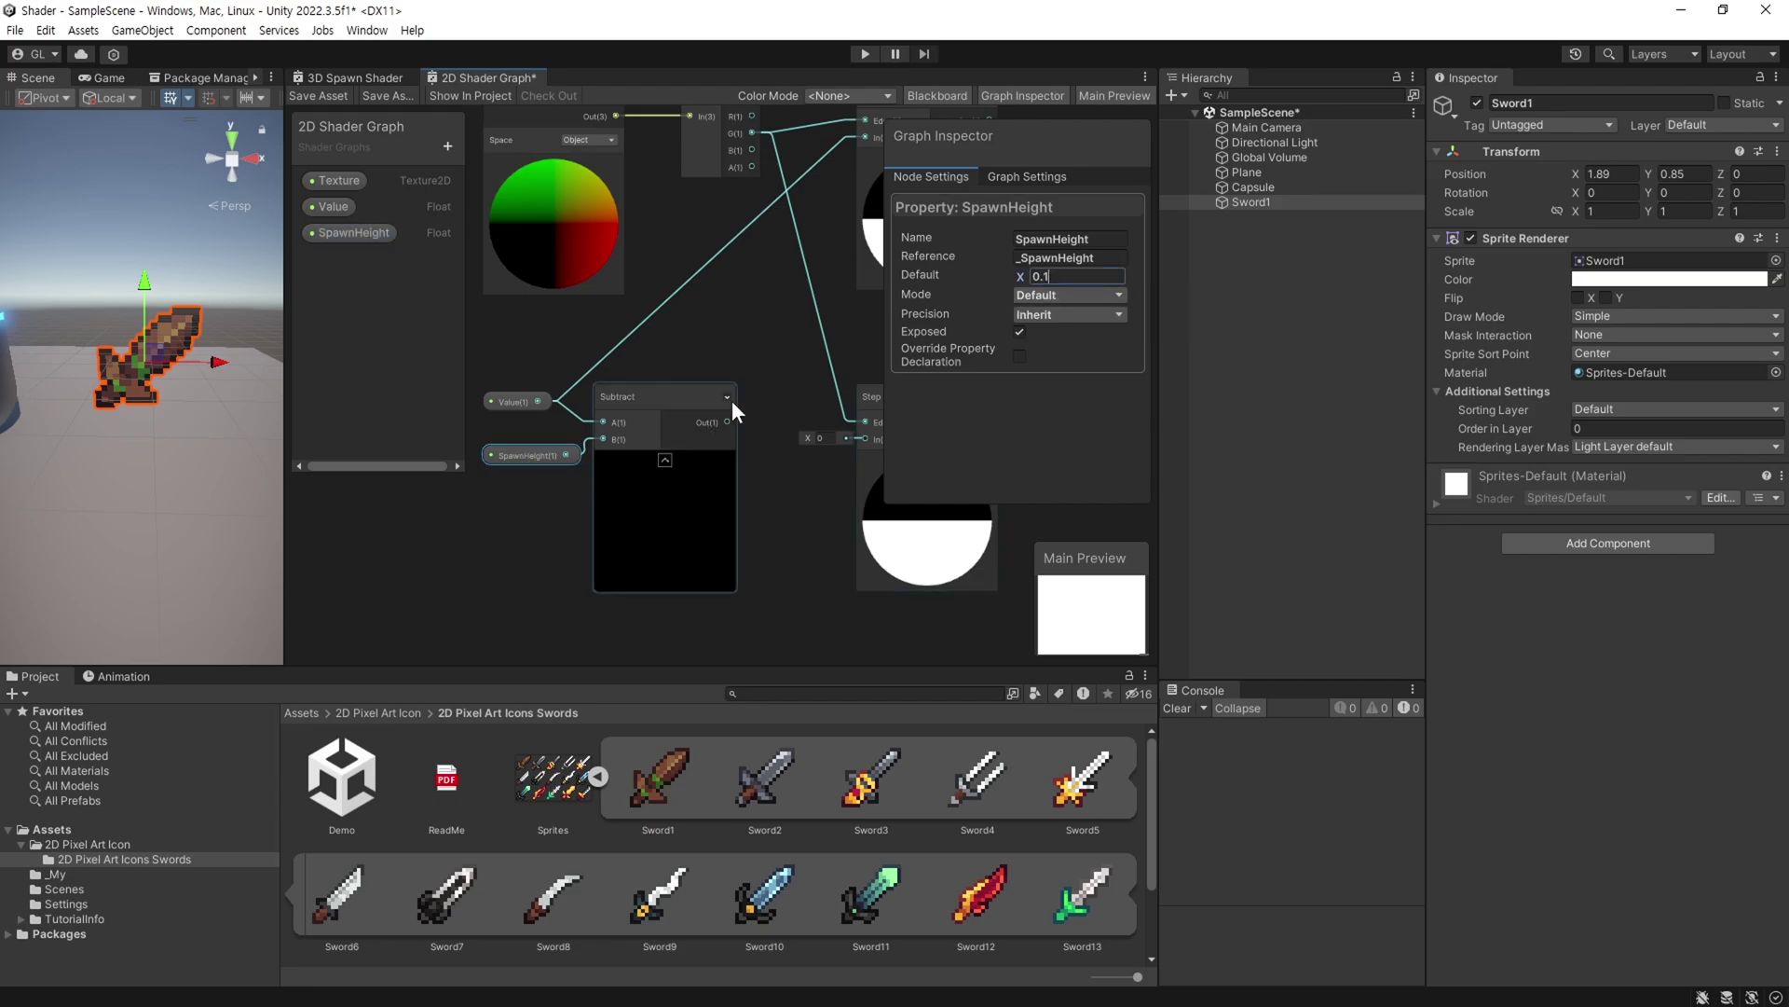
middle_drag(730, 400, 686, 405)
drag(802, 471, 803, 473)
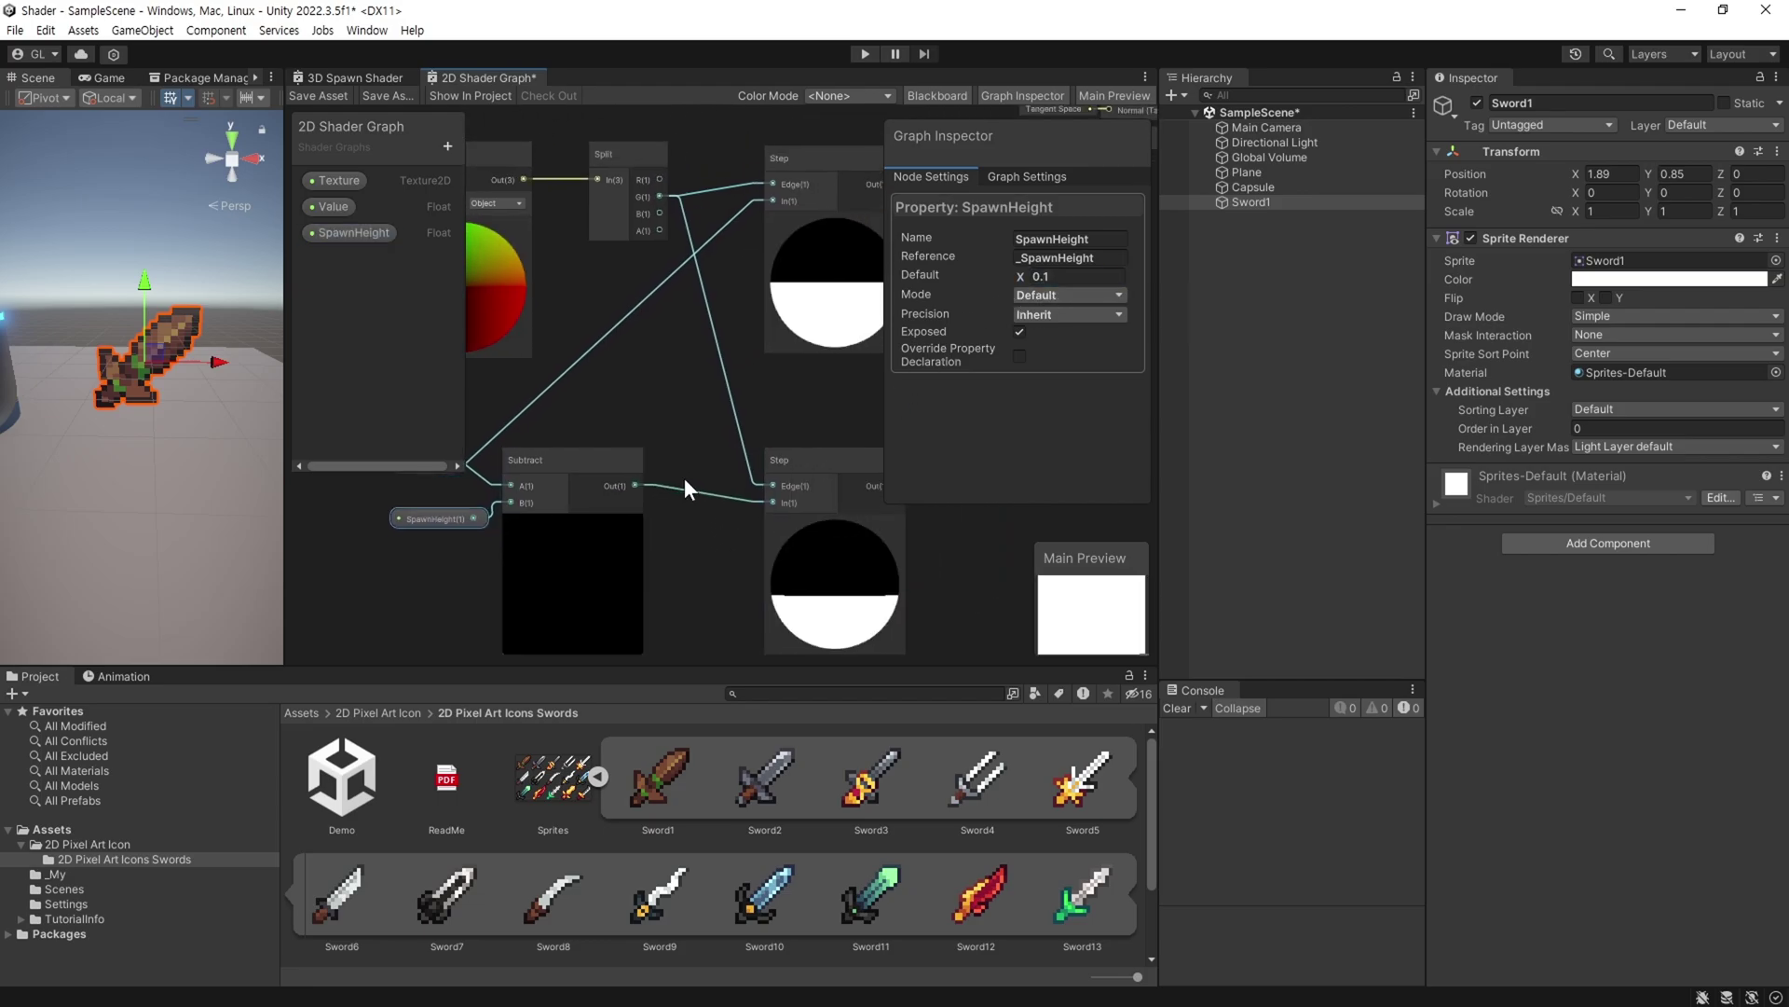
Preview Value at 0.87, then reset its default to 0.
middle_drag(723, 427, 635, 386)
click(347, 209)
click(1048, 277)
text(0.87)
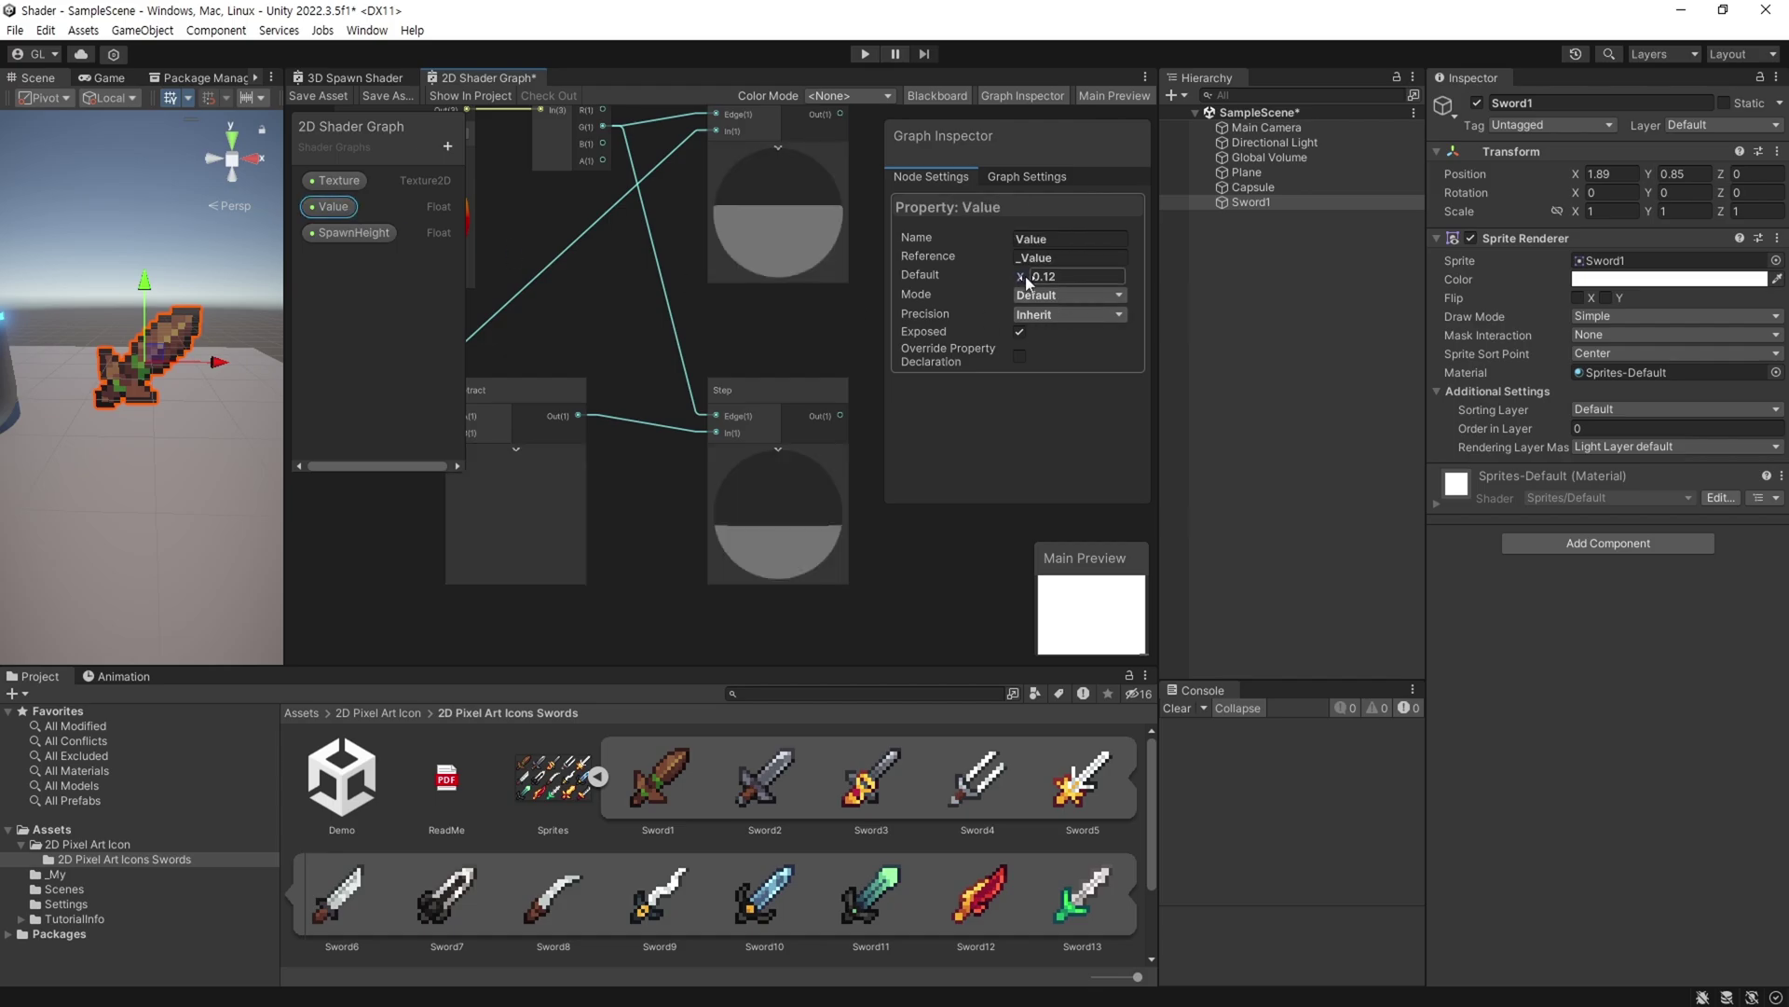
drag(1042, 277, 1018, 285)
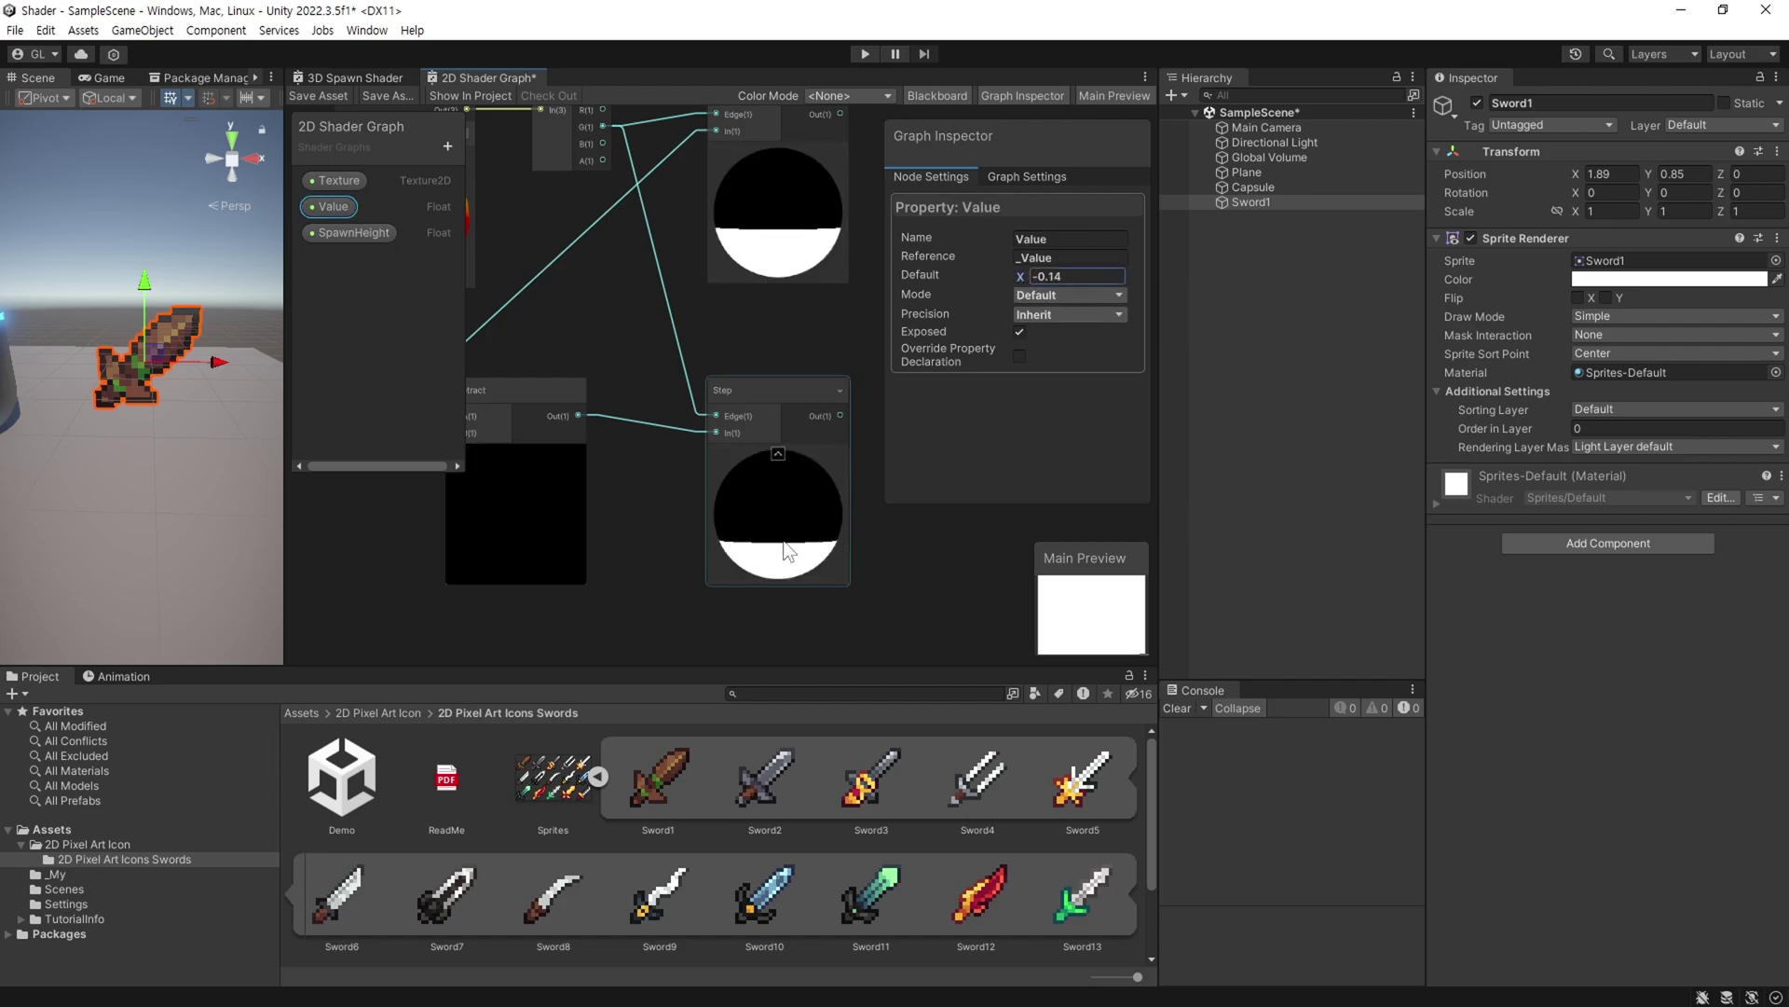
click(1061, 276)
text(0)
key(Return)
mouse_move(893, 541)
middle_down()
mouse_move(639, 574)
mouse_move(602, 534)
middle_up()
scroll(643, 575, down, 2)
Subtract the lower Step's output from the upper Step's output.
mouse_move(540, 243)
mouse_down()
mouse_move(714, 462)
mouse_move(675, 461)
mouse_up()
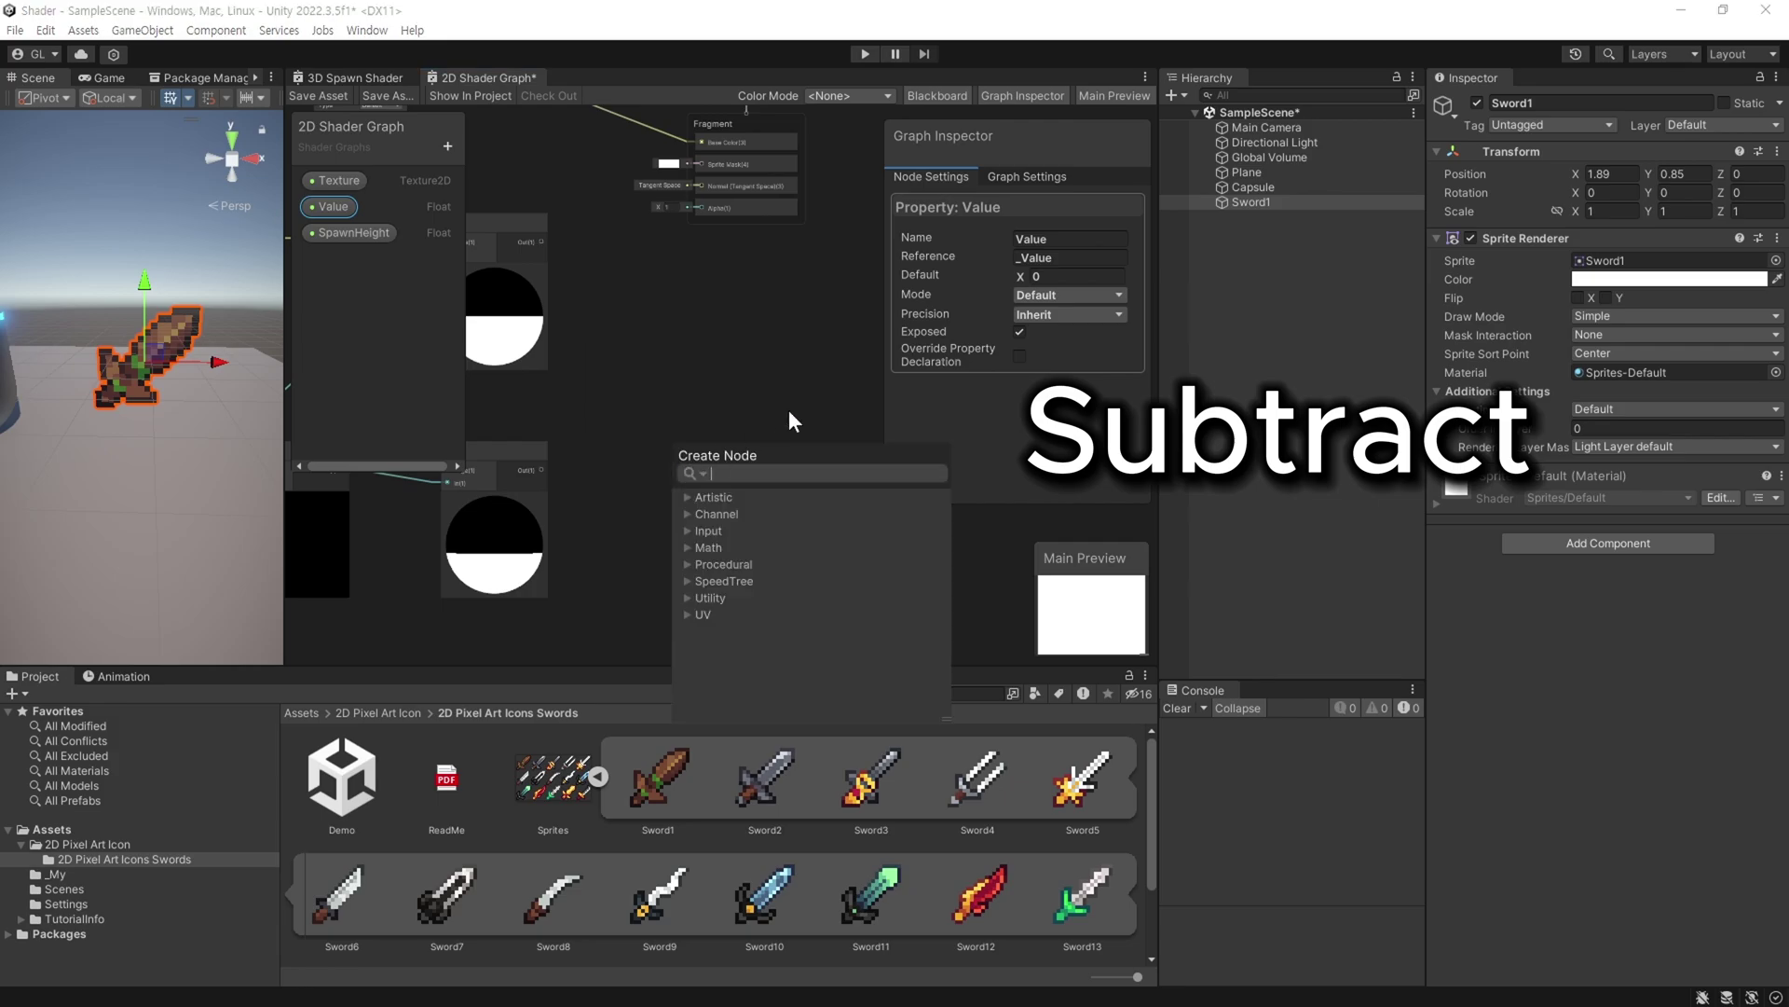
text(sub)
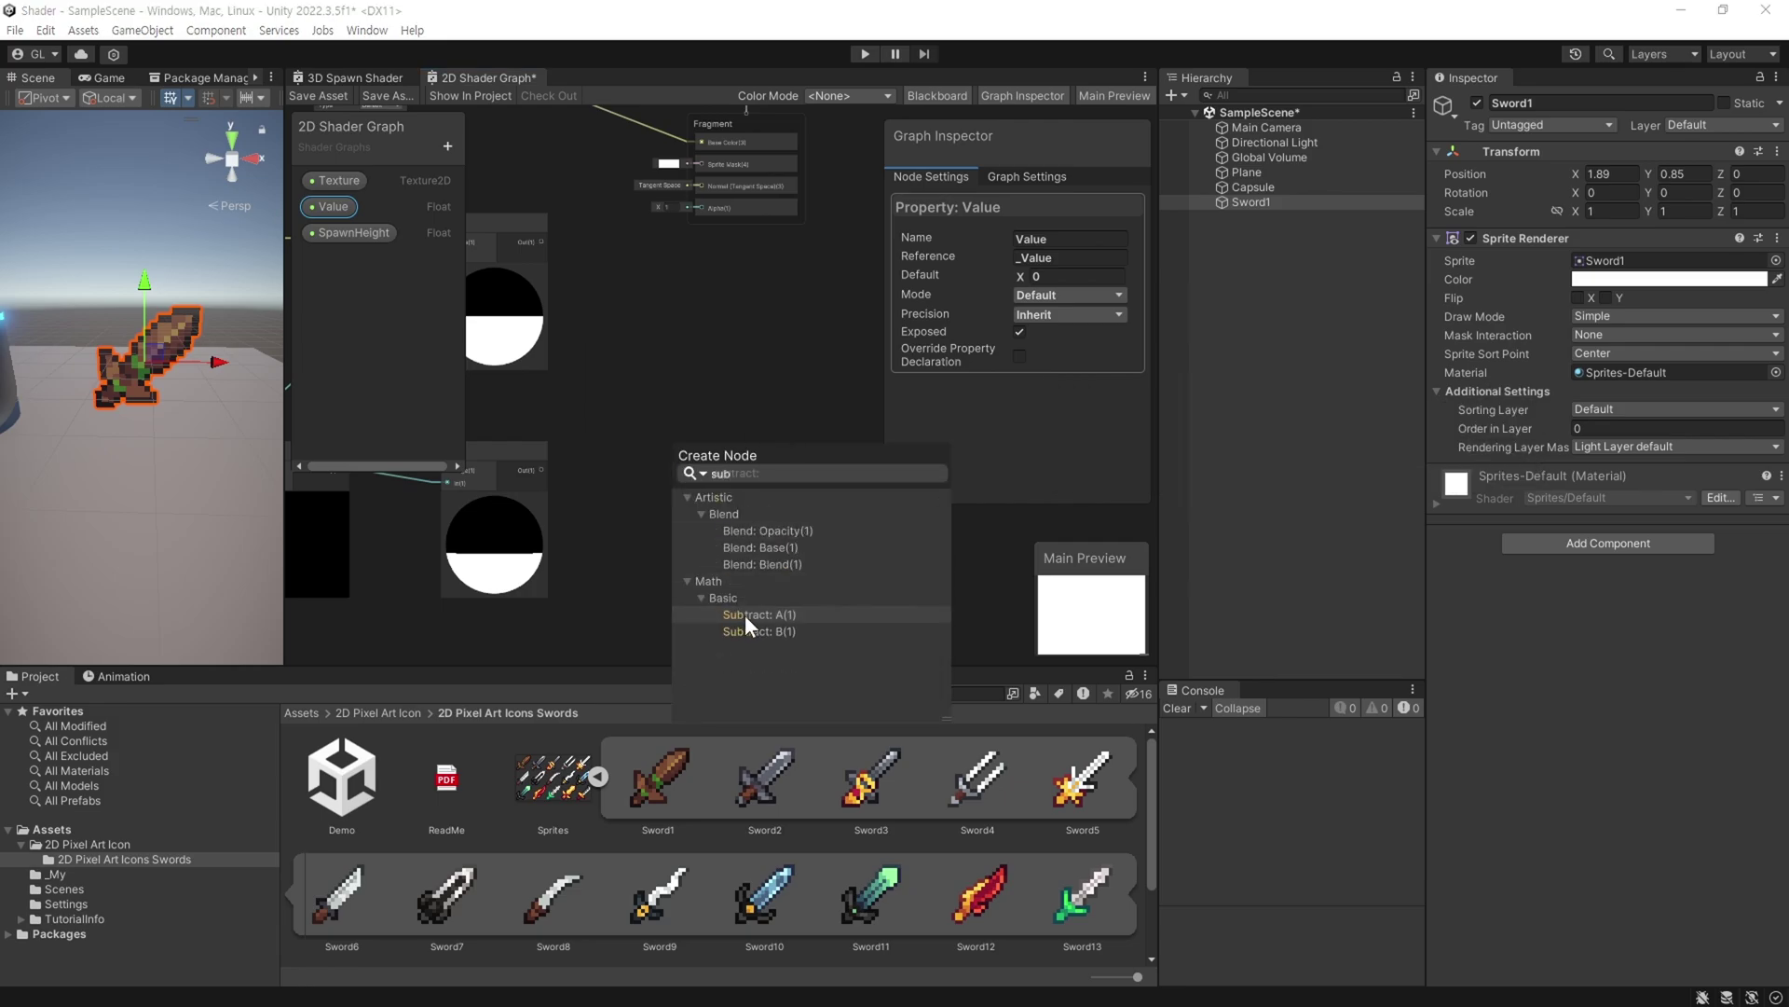
click(746, 614)
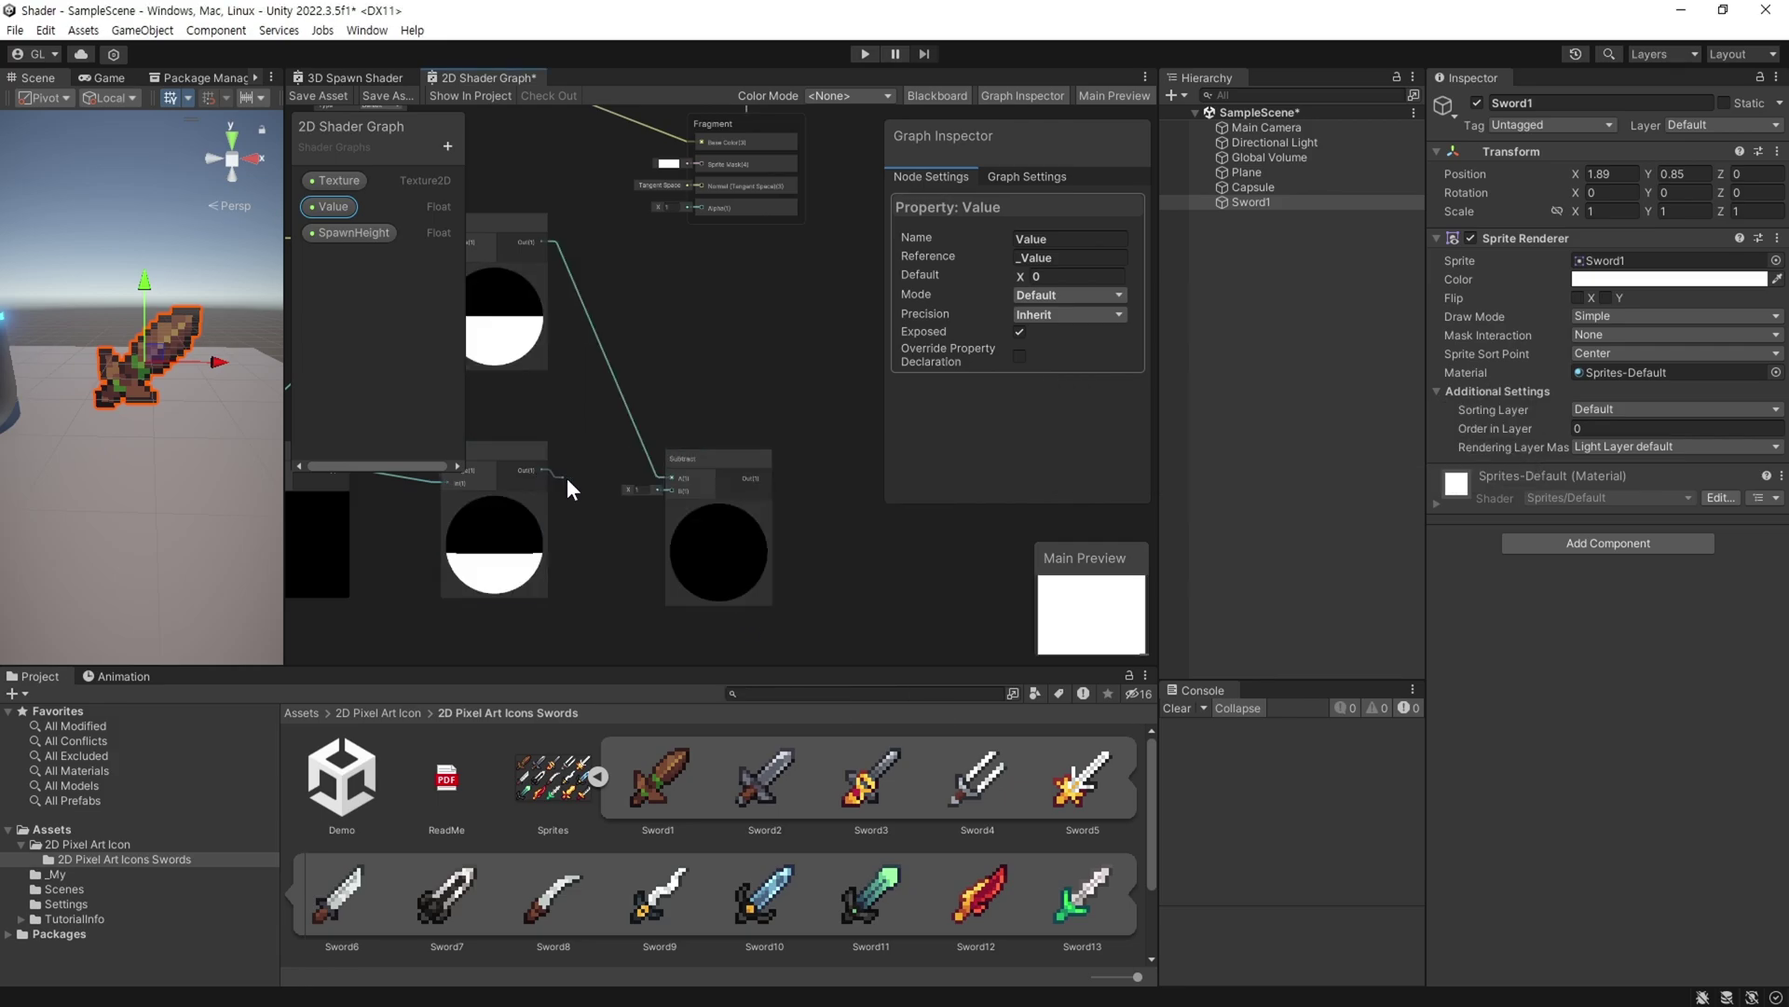
mouse_move(541, 470)
mouse_down()
mouse_move(669, 491)
mouse_move(666, 421)
mouse_up()
middle_drag(671, 550, 506, 578)
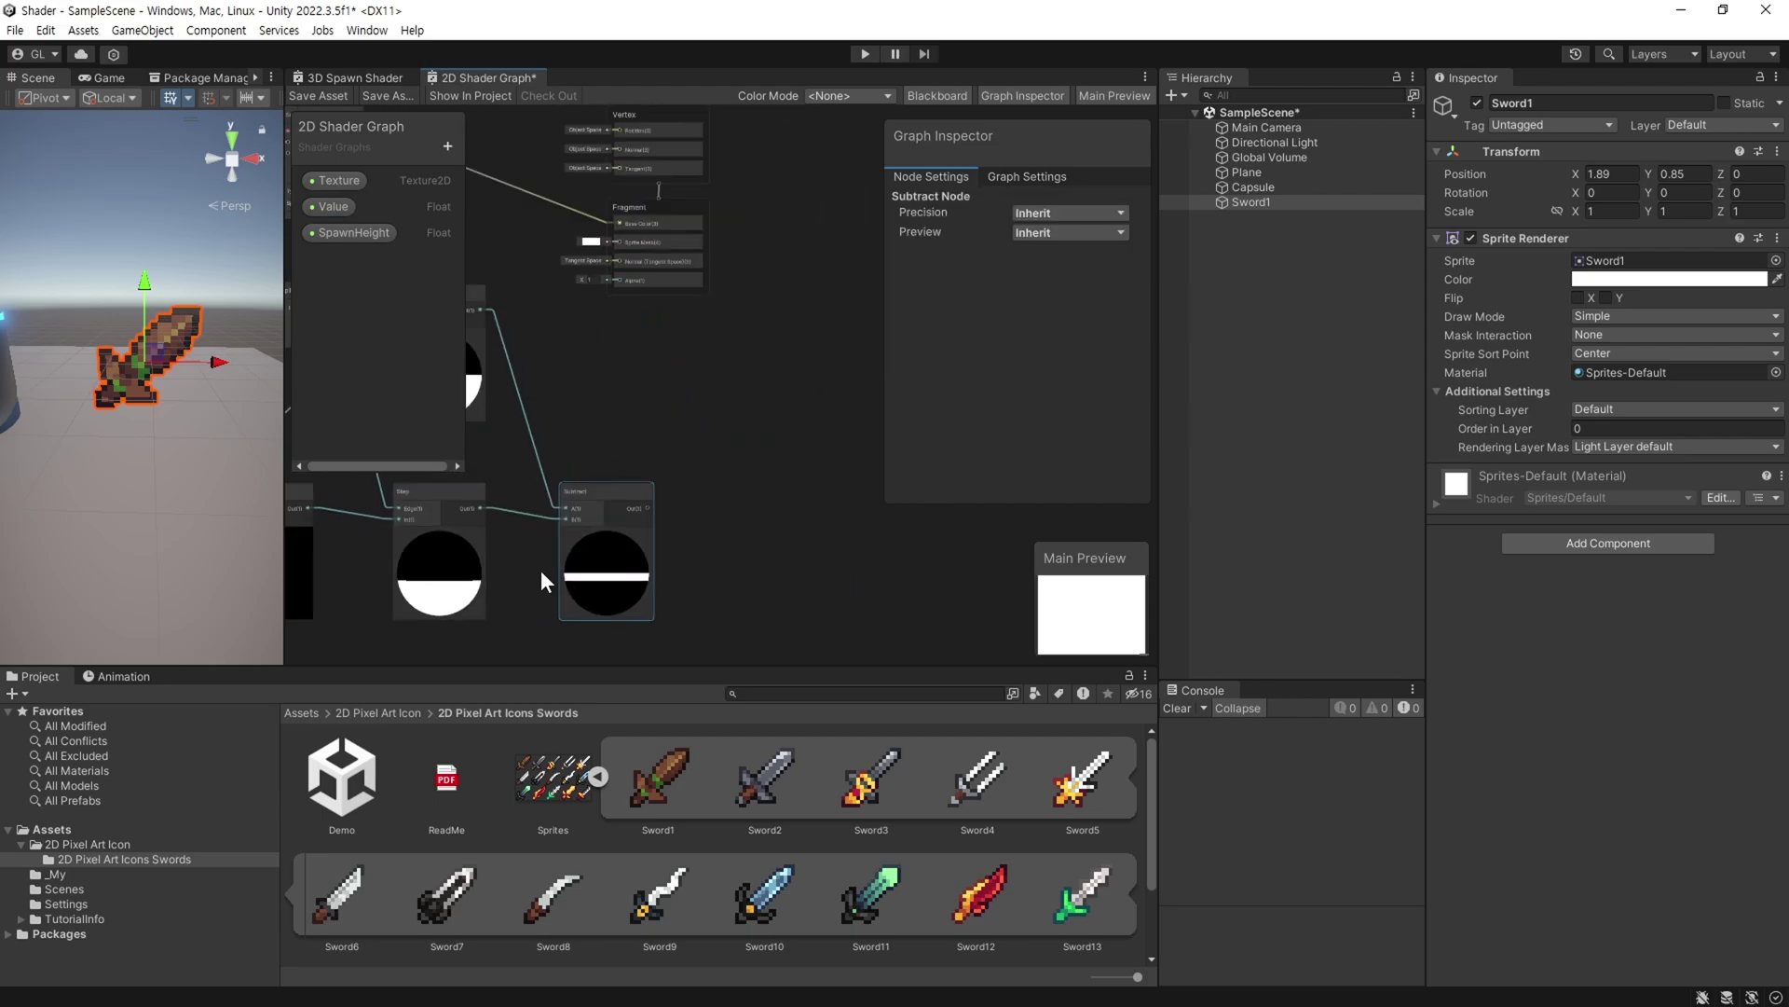
scroll(506, 578, down, 2)
Multiply the Sample Texture 2D alpha by the upper Step's output.
middle_drag(608, 474, 777, 462)
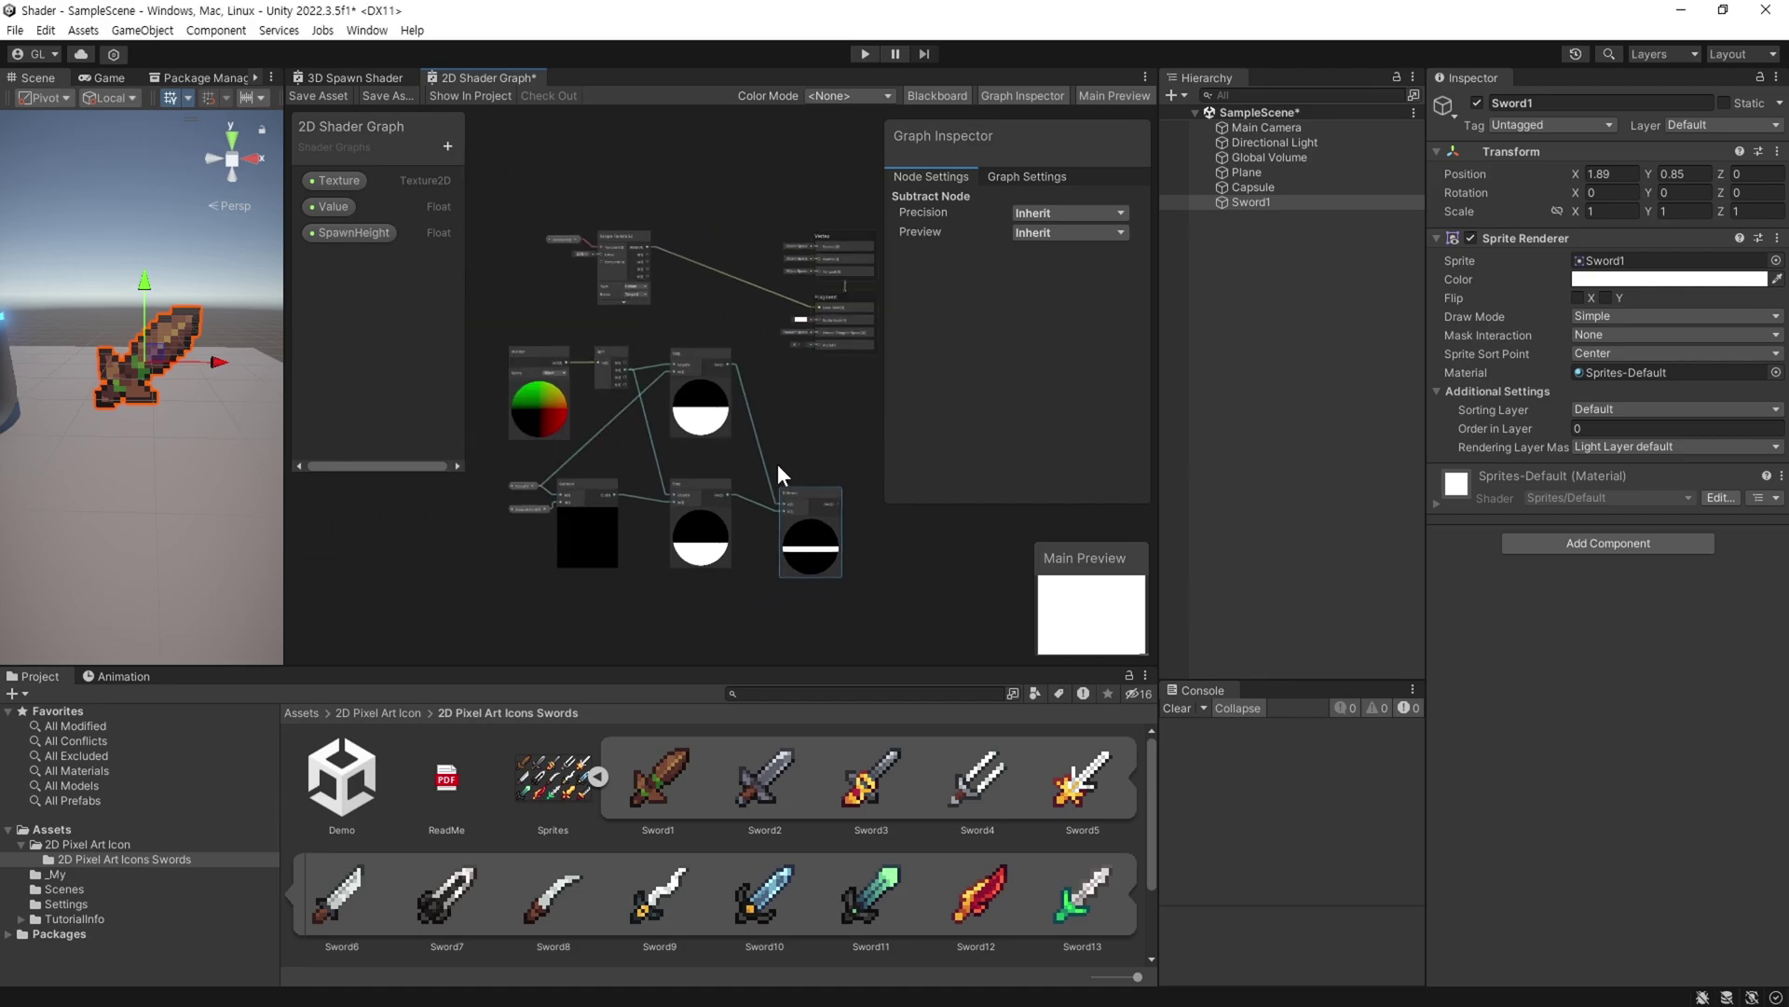
key(ctrl+a)
scroll(405, 401, down, 1)
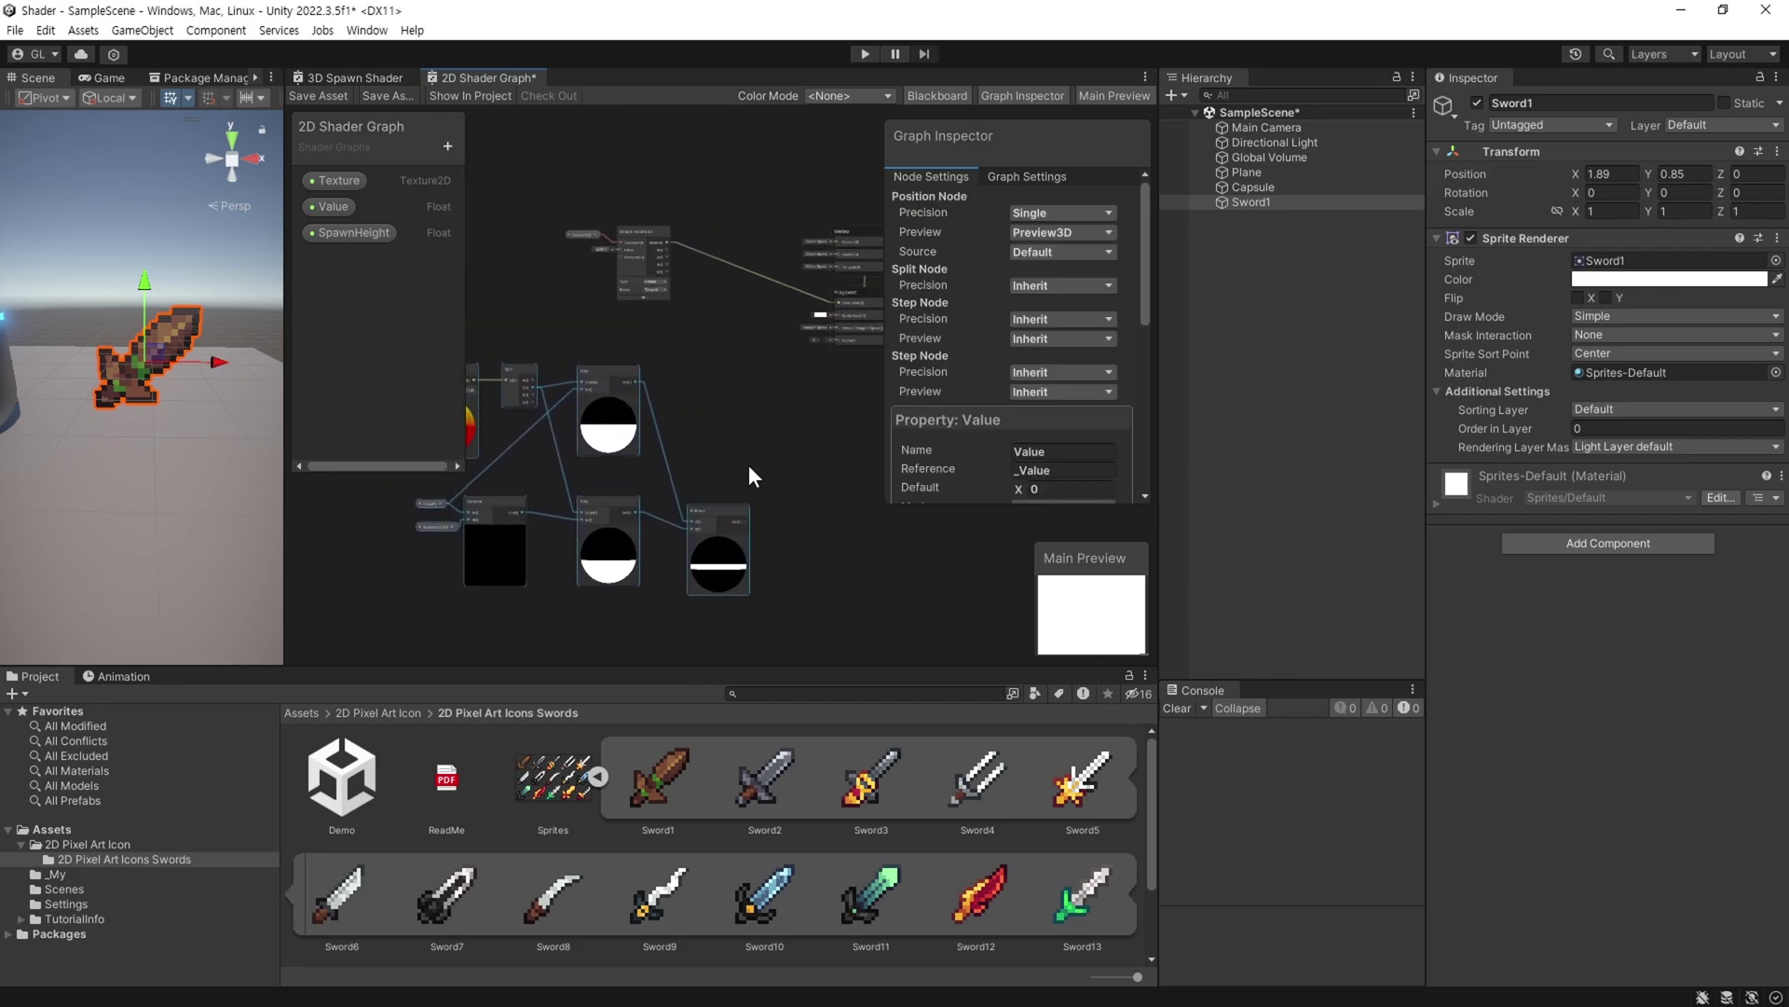
scroll(715, 449, up, 2)
scroll(716, 449, up, 1)
click(678, 389)
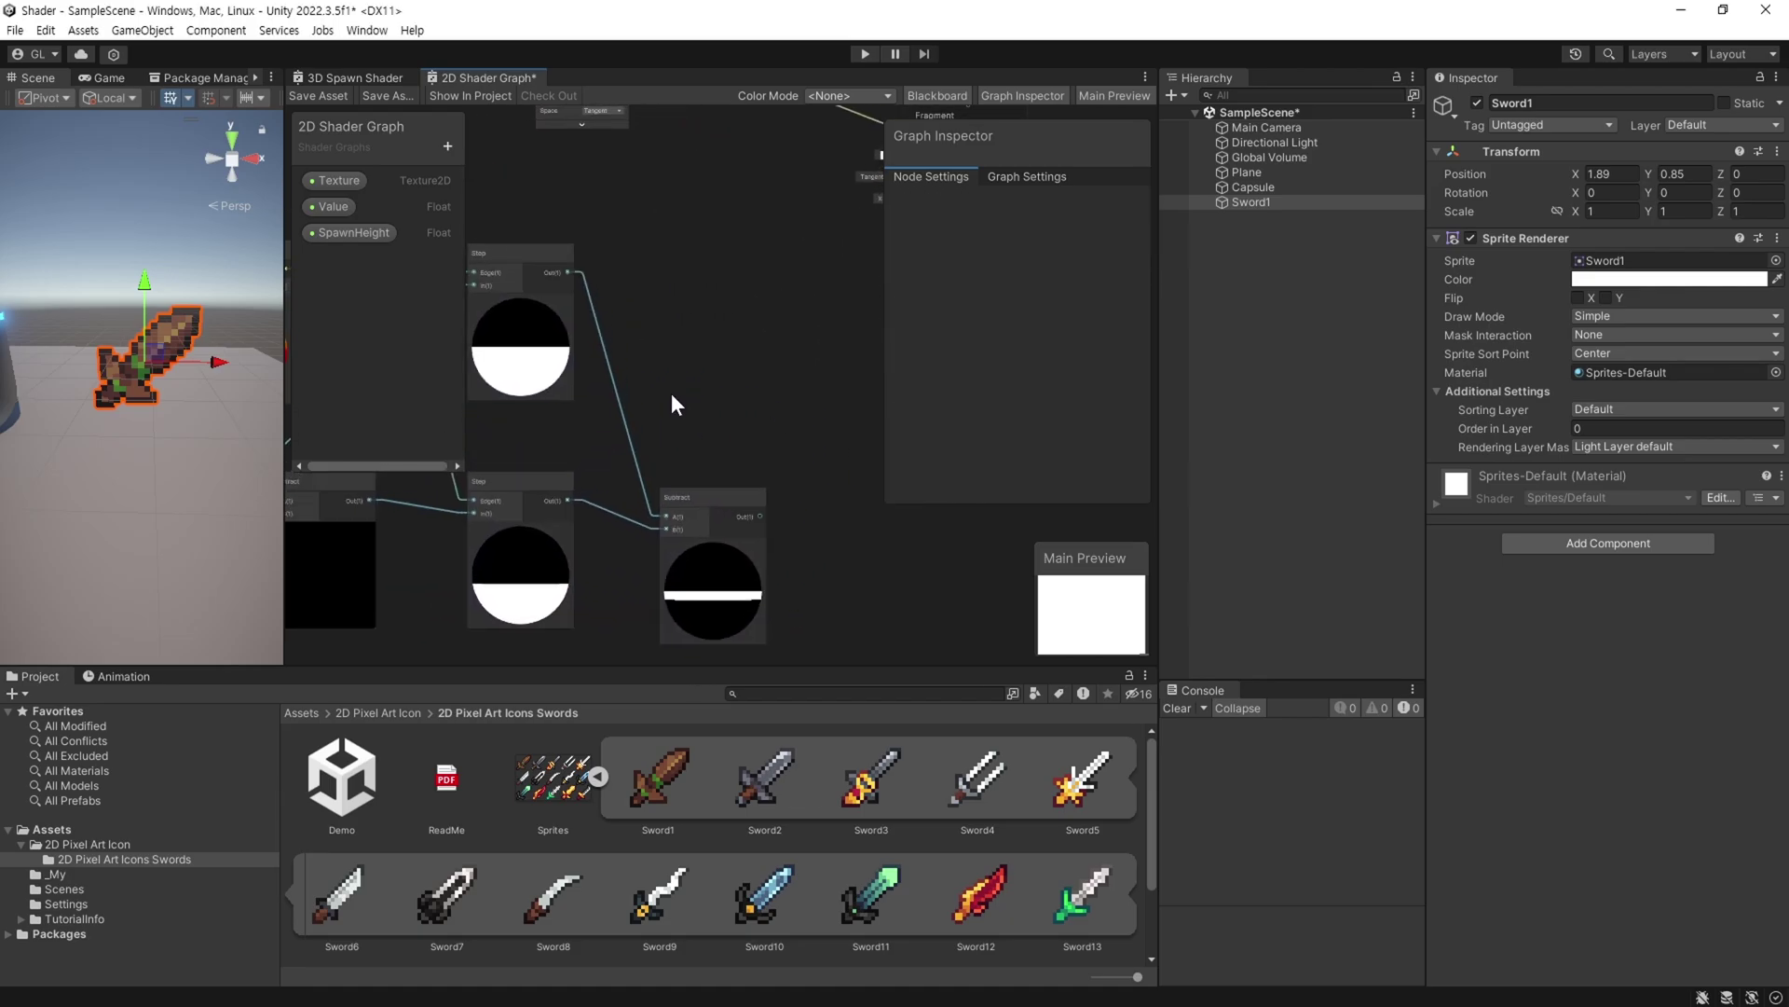
middle_drag(675, 386, 658, 360)
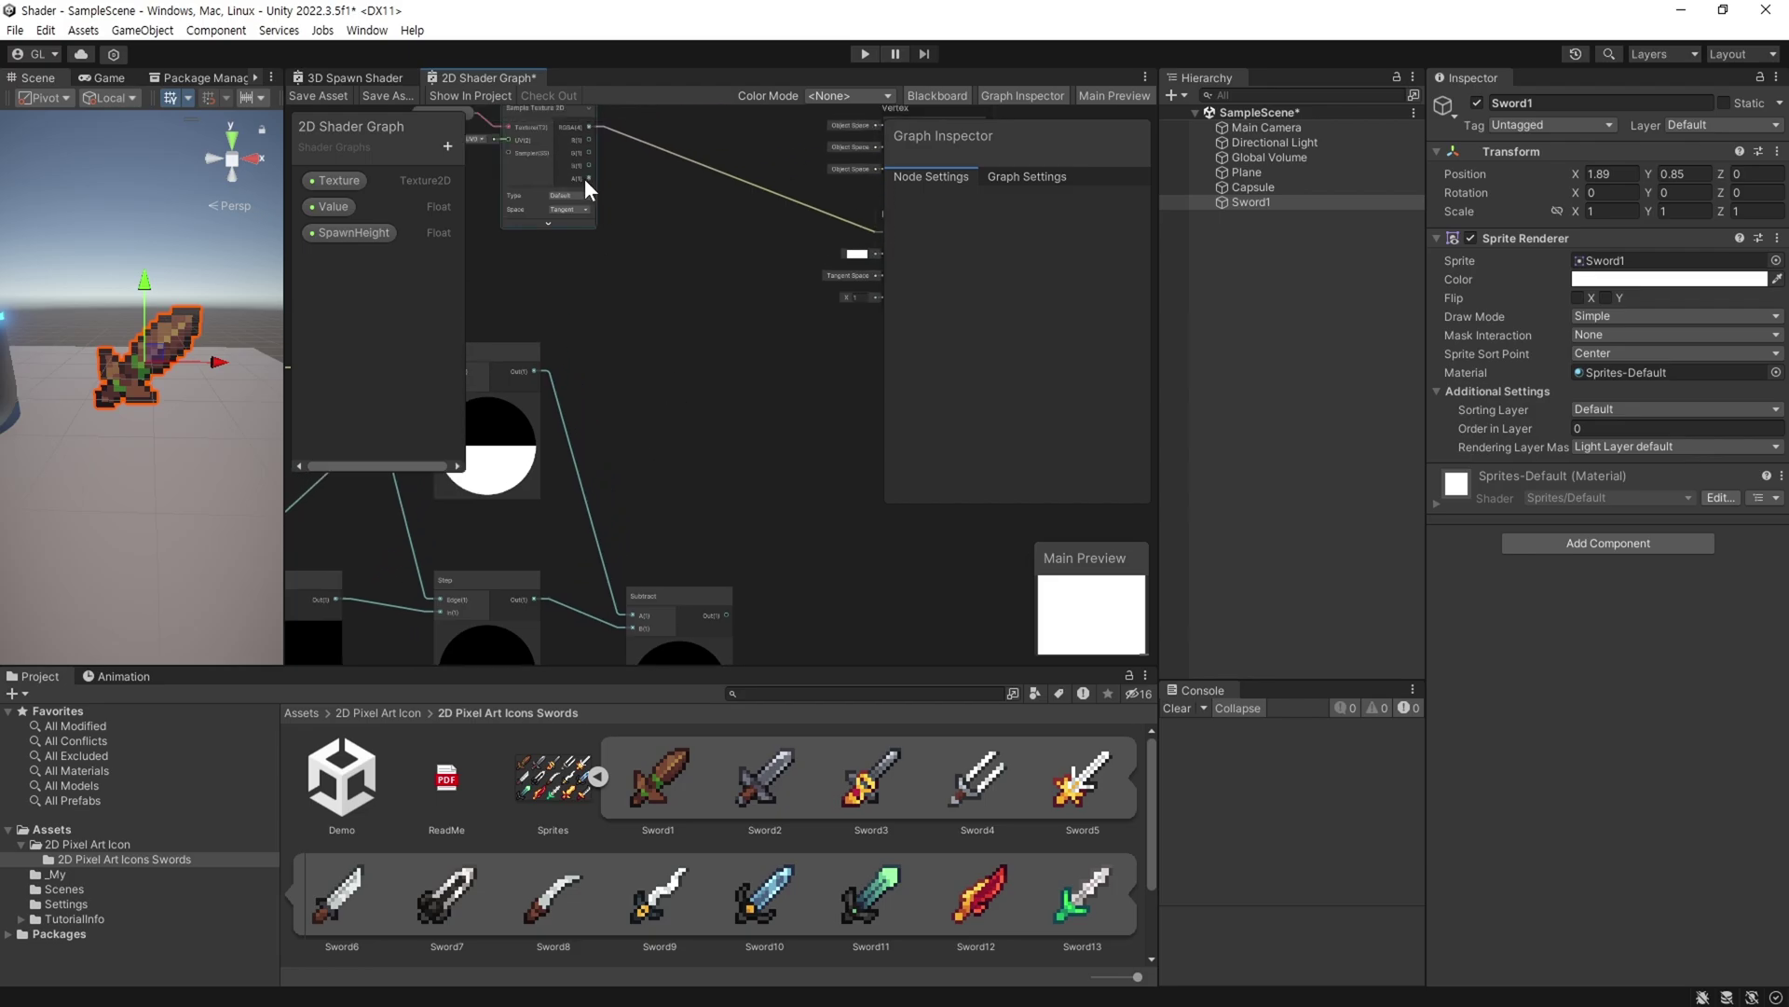
drag(589, 177, 649, 399)
text(mu)
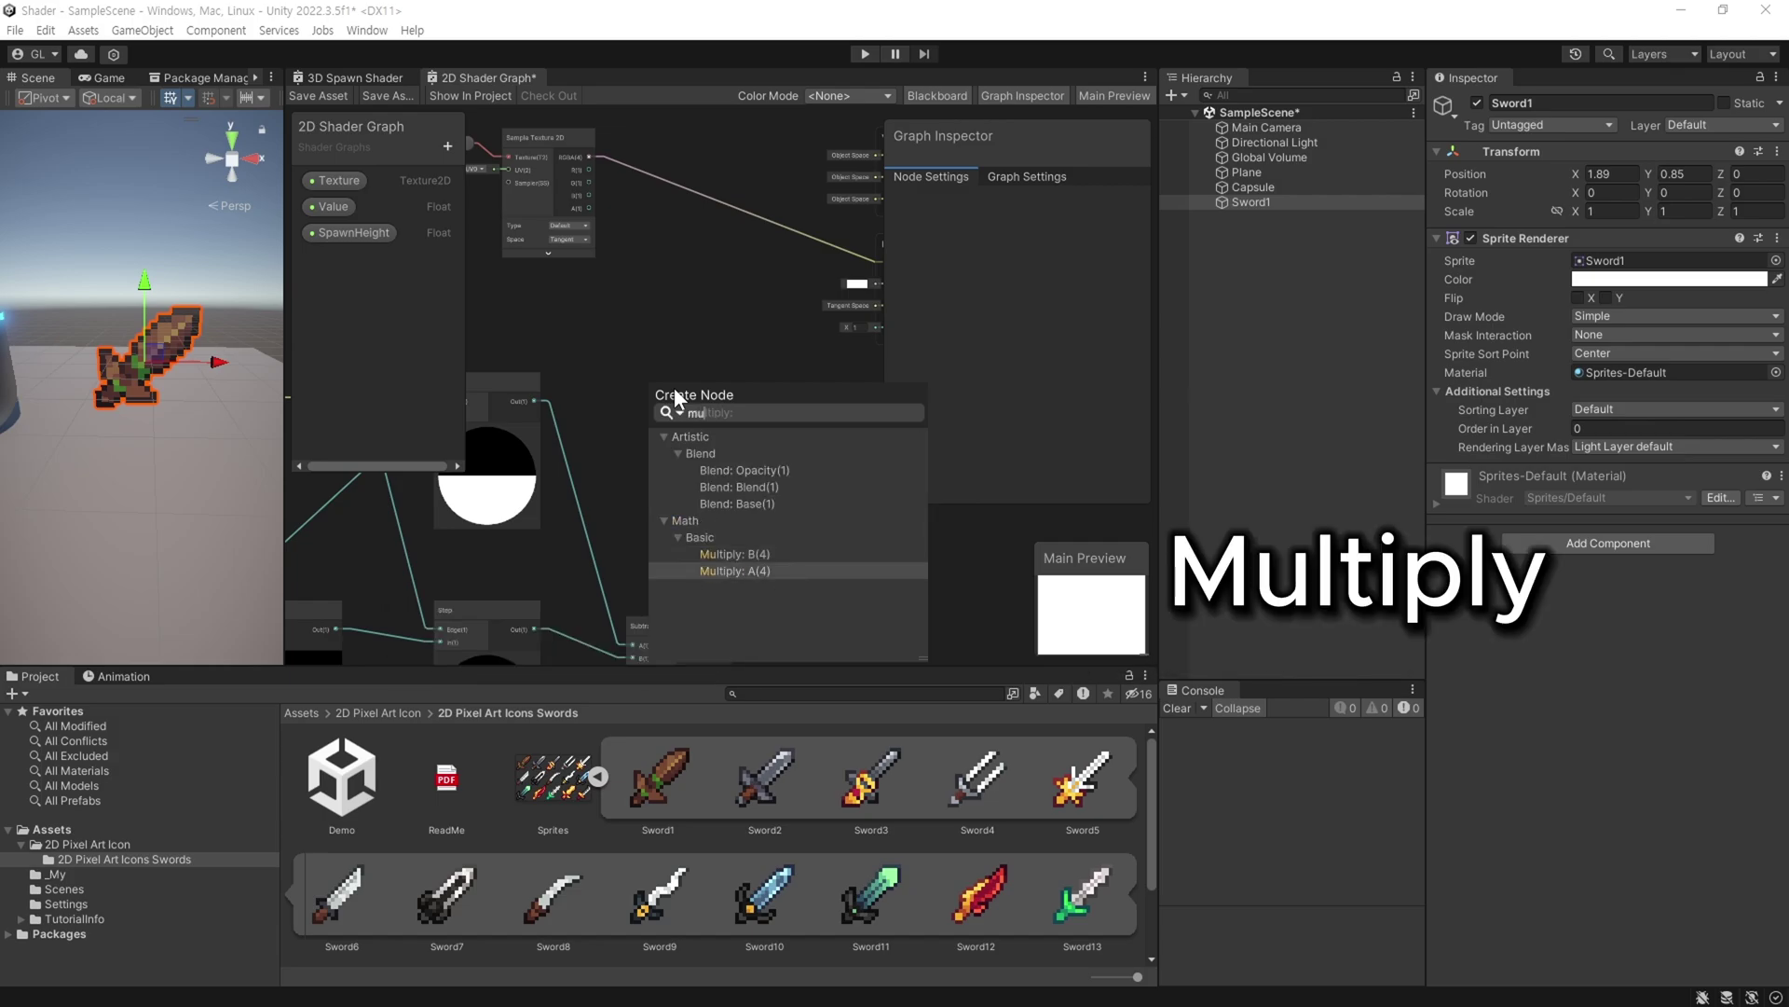
key(Return)
mouse_move(669, 388)
mouse_down()
mouse_move(667, 333)
mouse_move(655, 351)
mouse_up()
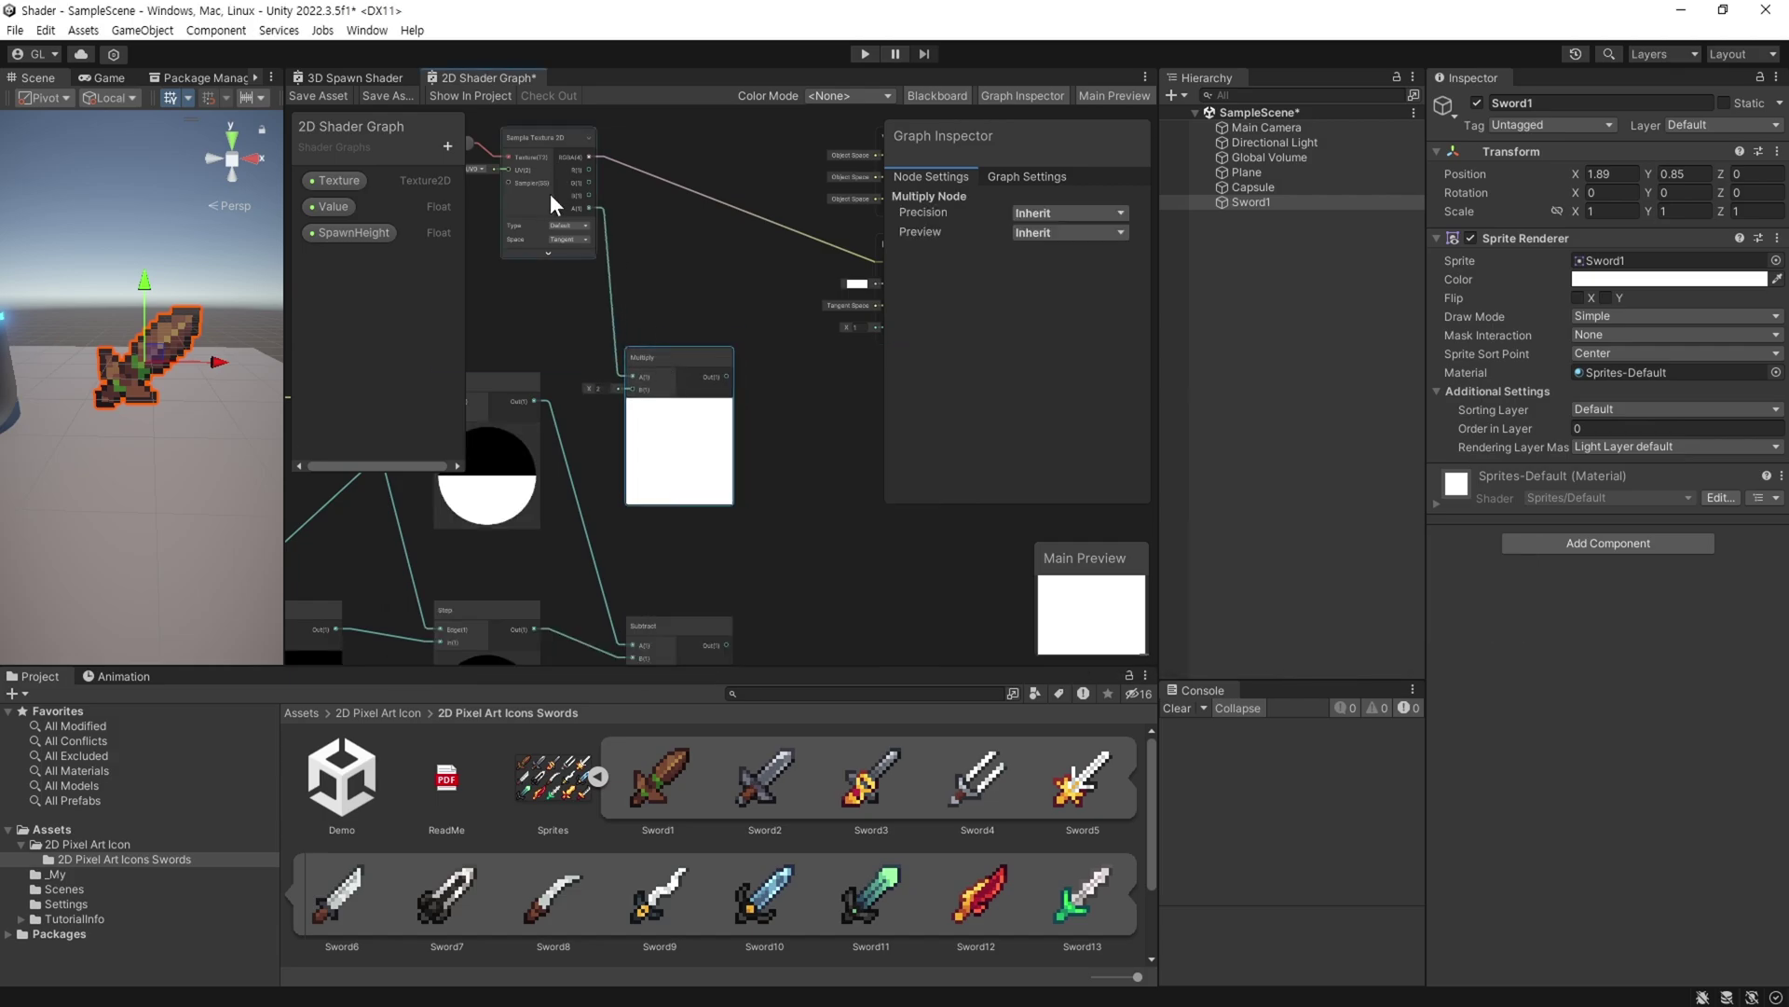
drag(534, 401, 632, 389)
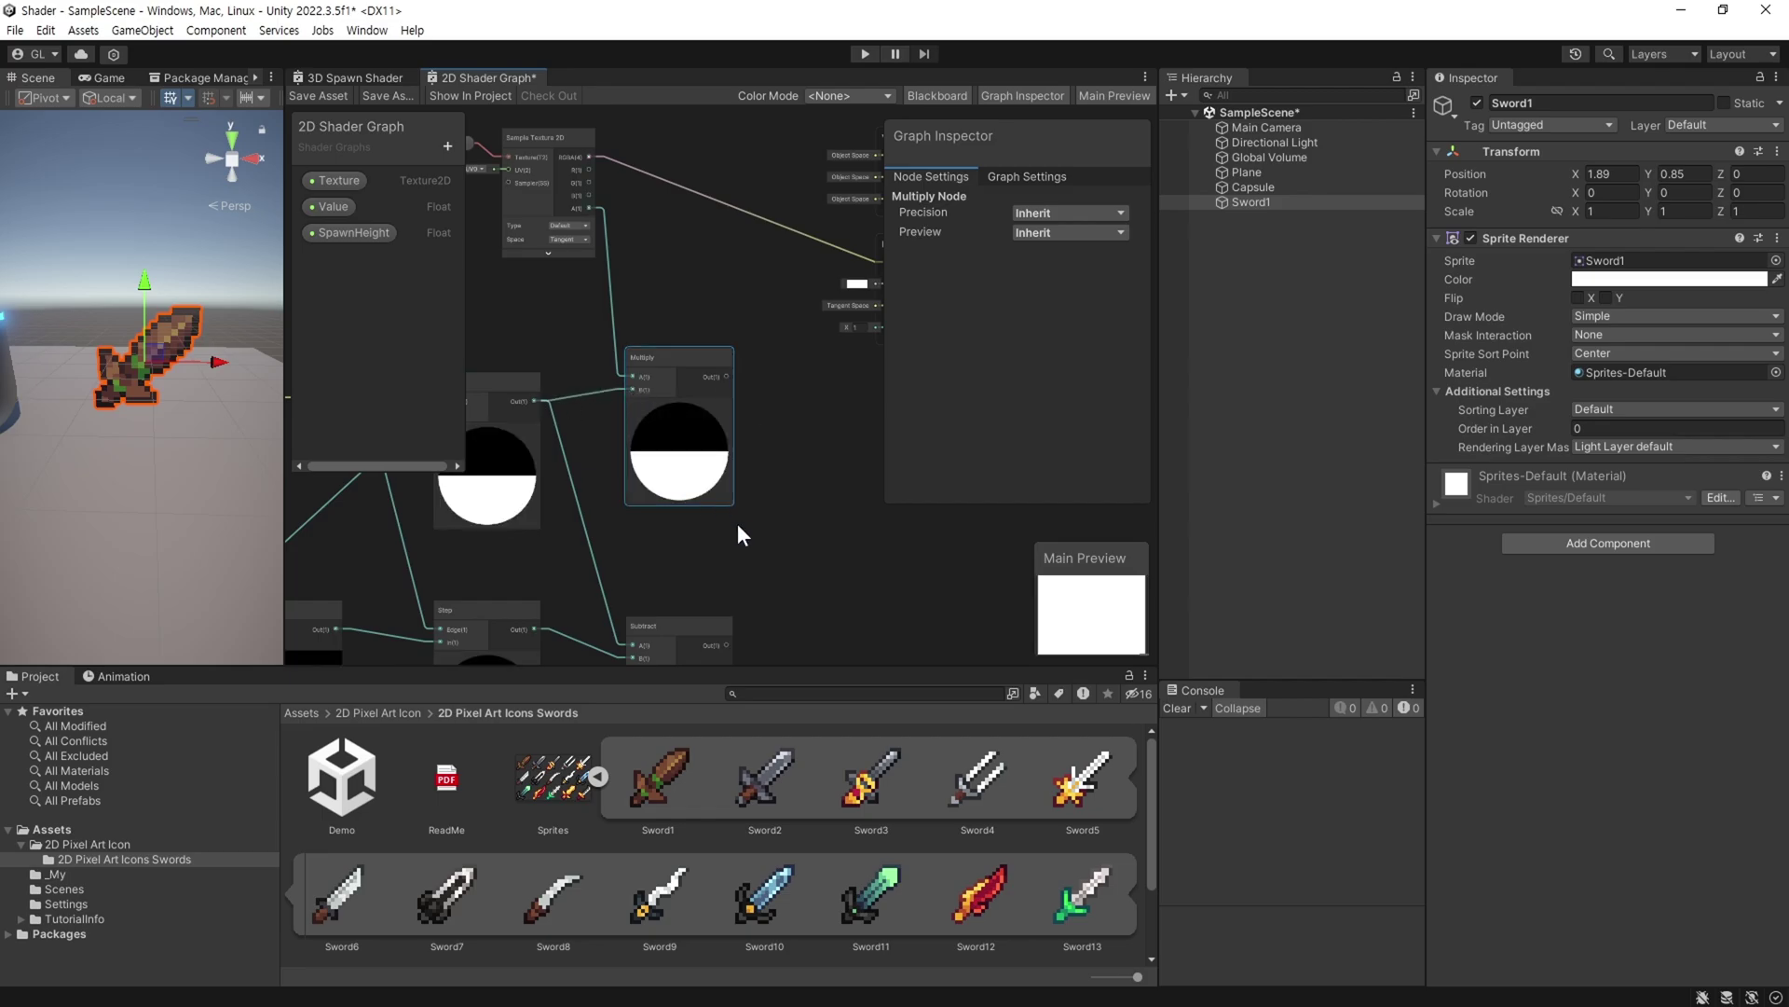
Wire the Multiply result into Fragment Alpha.
middle_drag(793, 547, 689, 578)
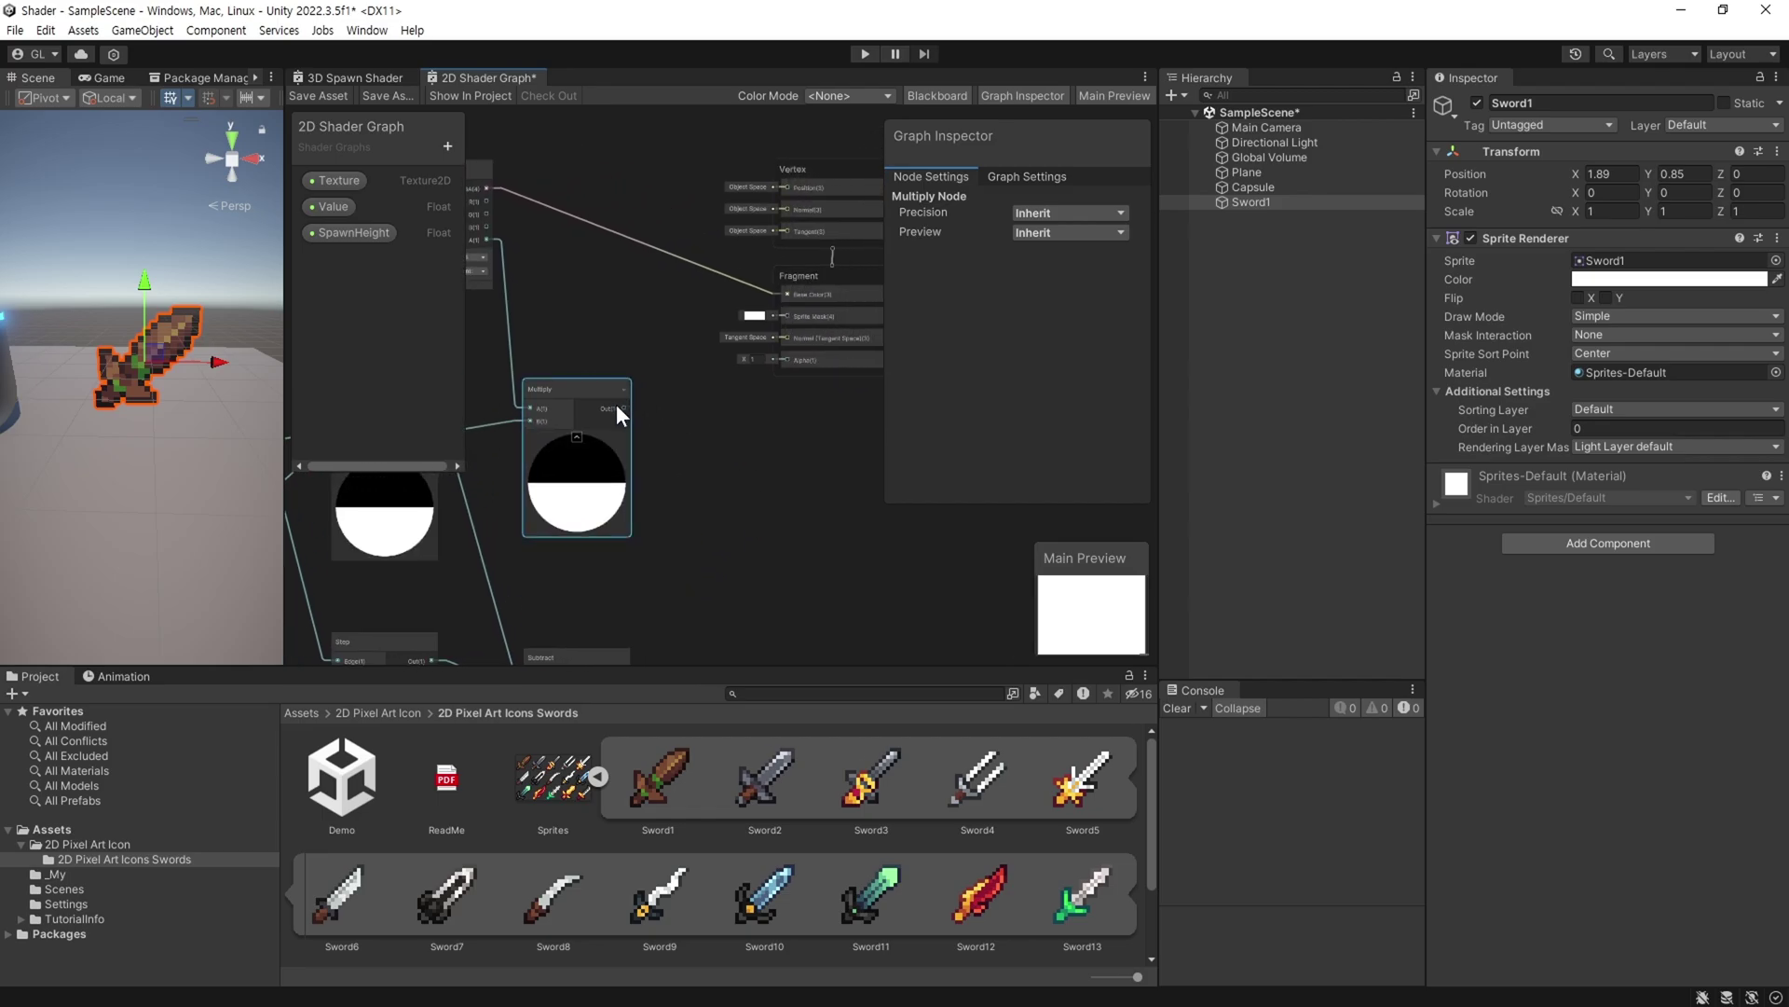
drag(624, 407, 779, 356)
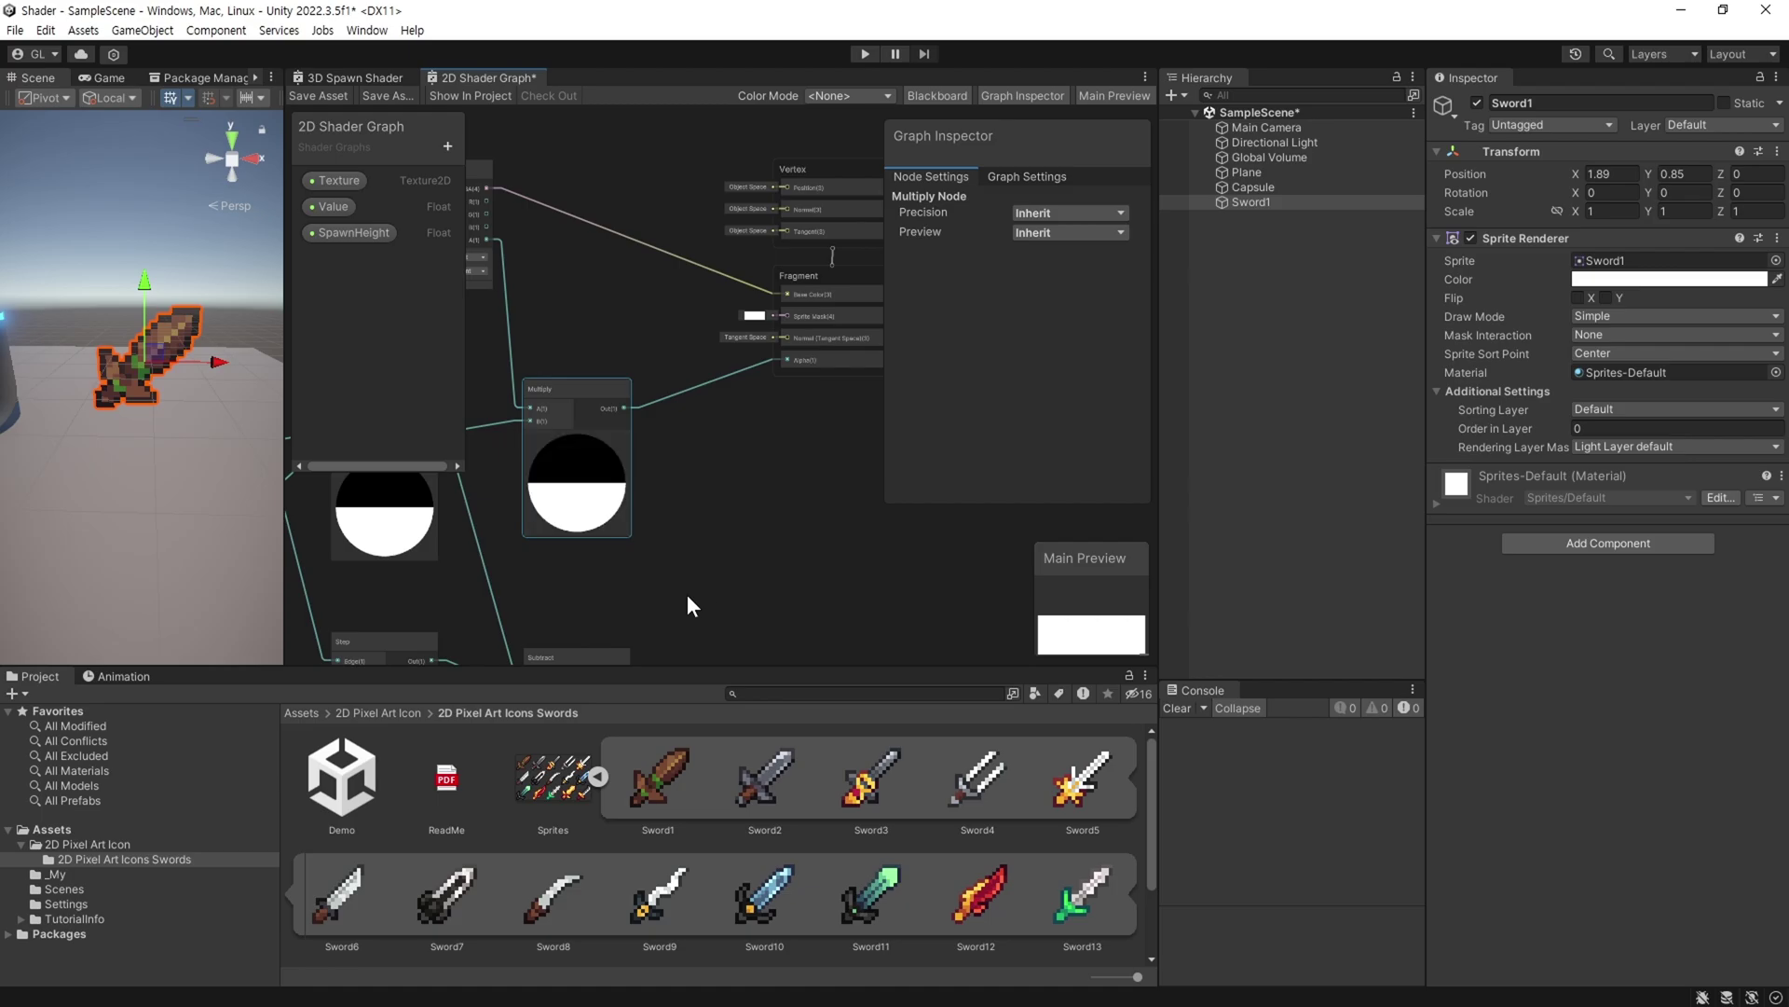
mouse_move(686, 594)
middle_down()
mouse_move(712, 394)
mouse_move(662, 411)
middle_up()
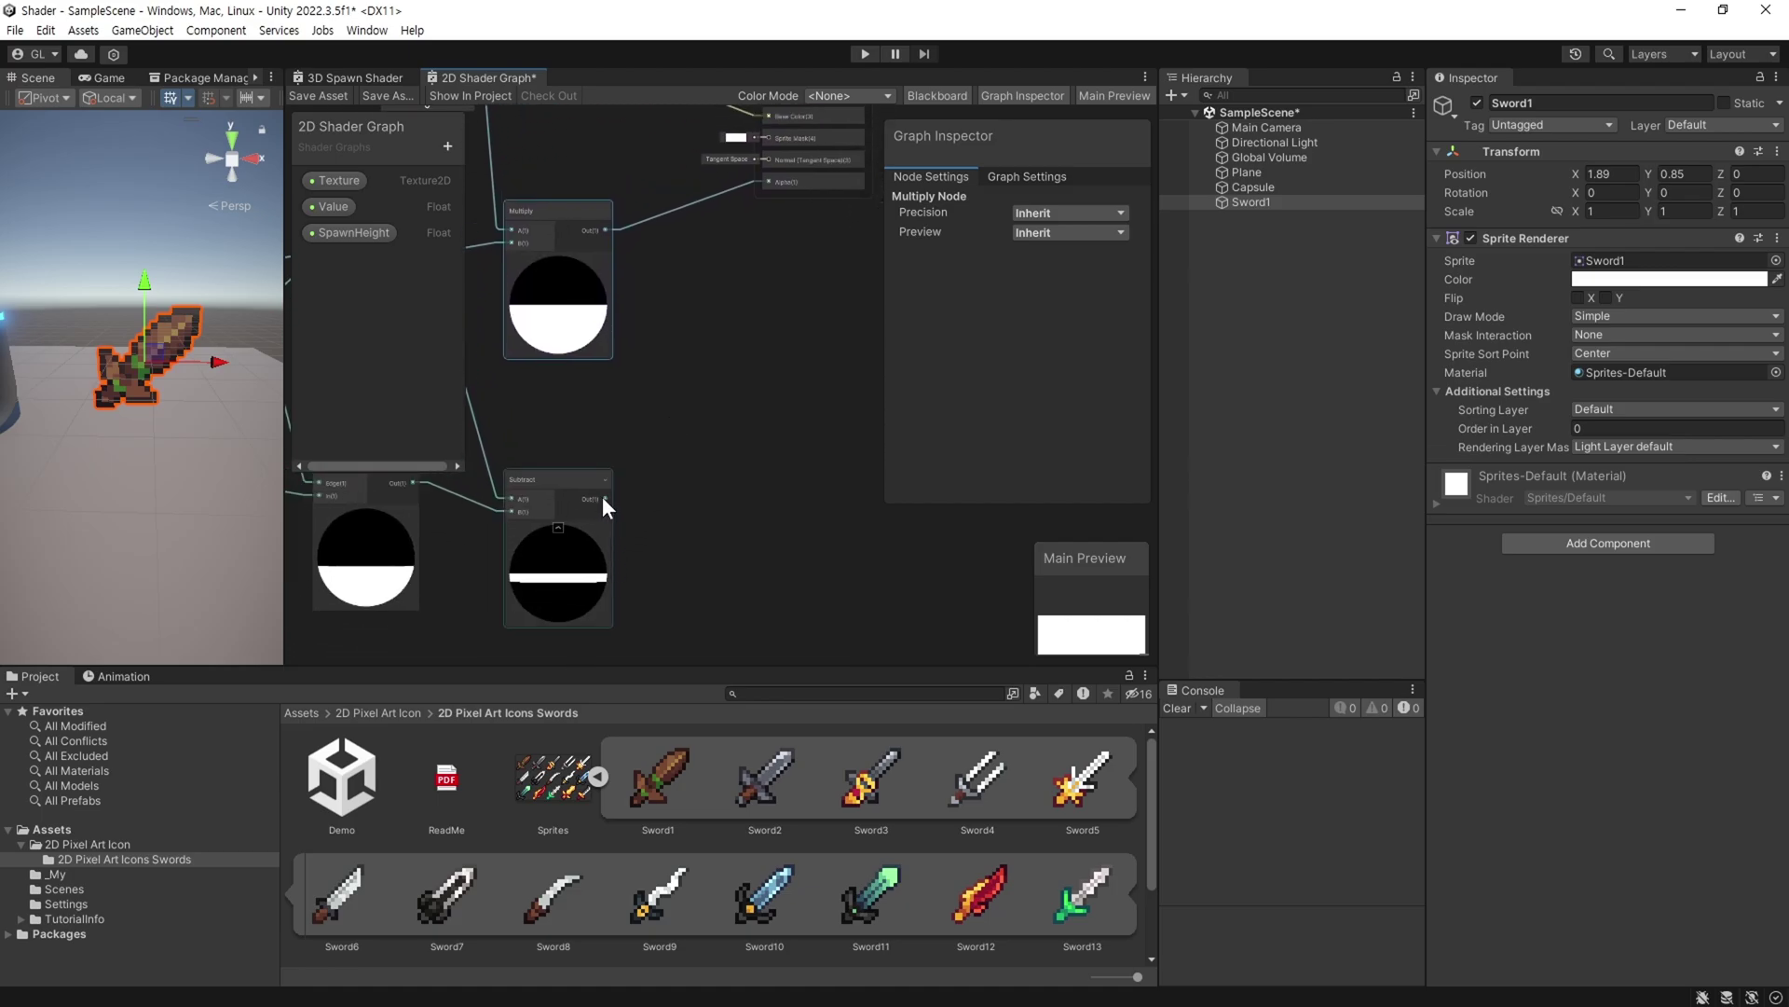
drag(602, 496, 707, 496)
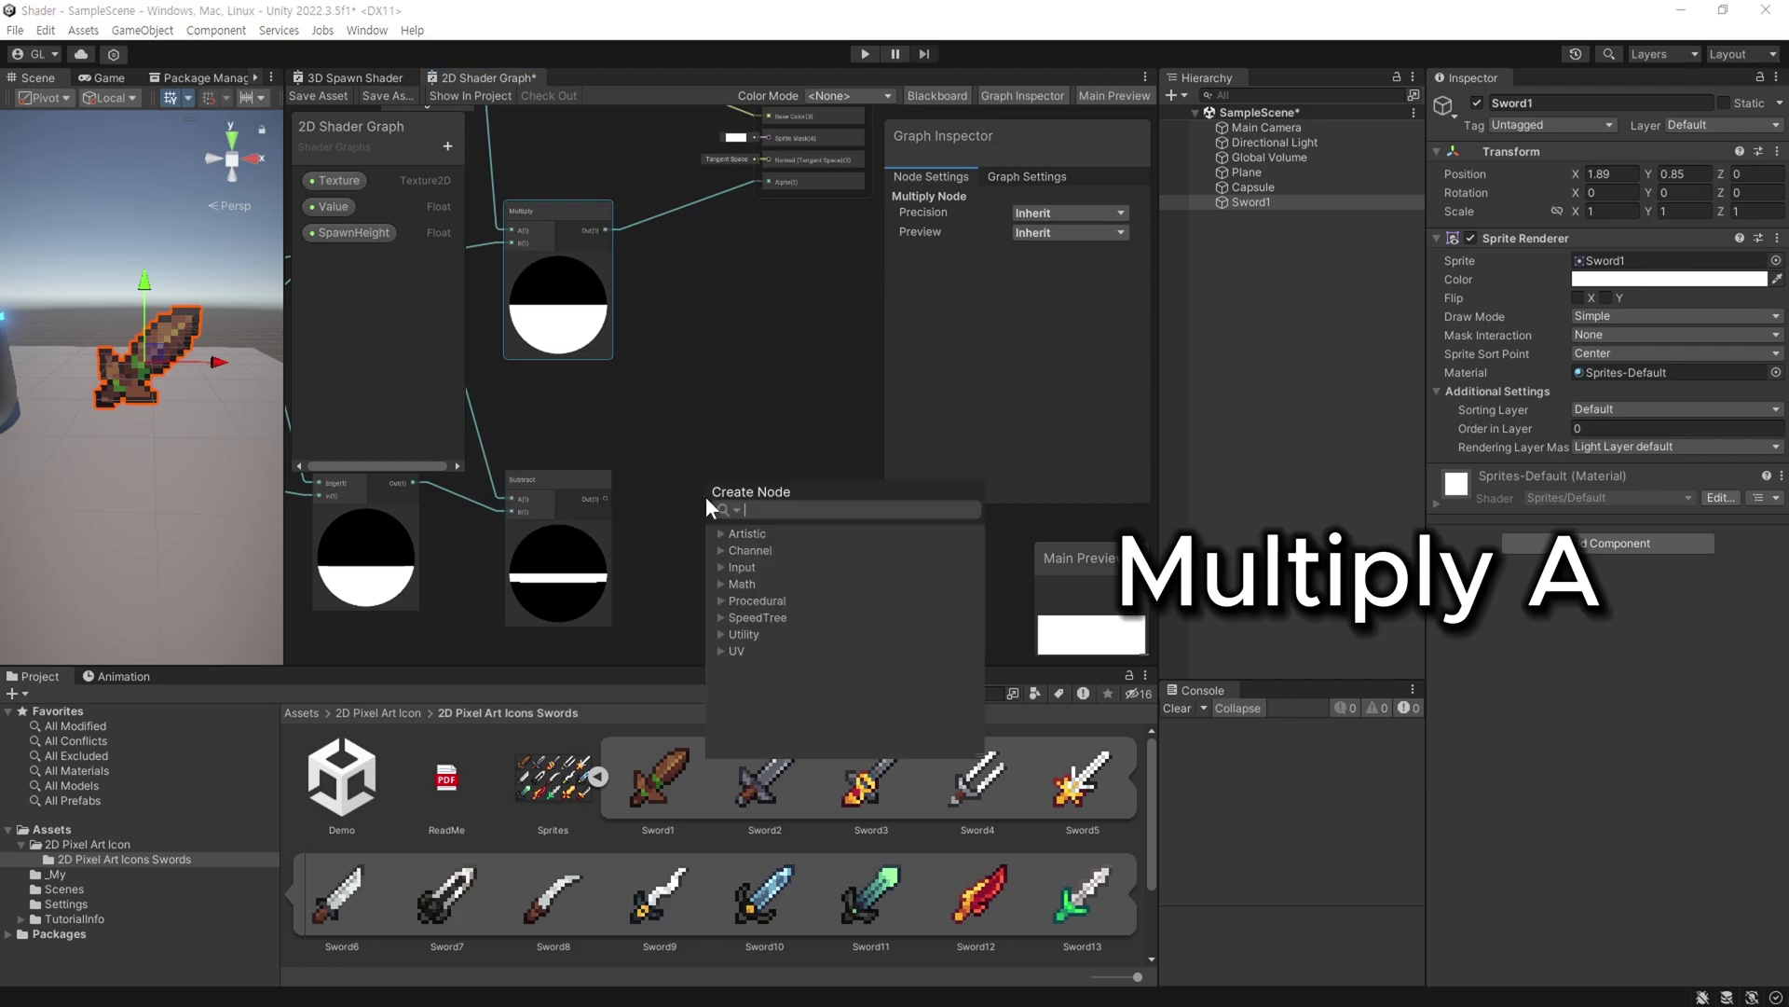
Multiply the Subtract band by a new Color property wired into B.
text(multiply)
click(807, 651)
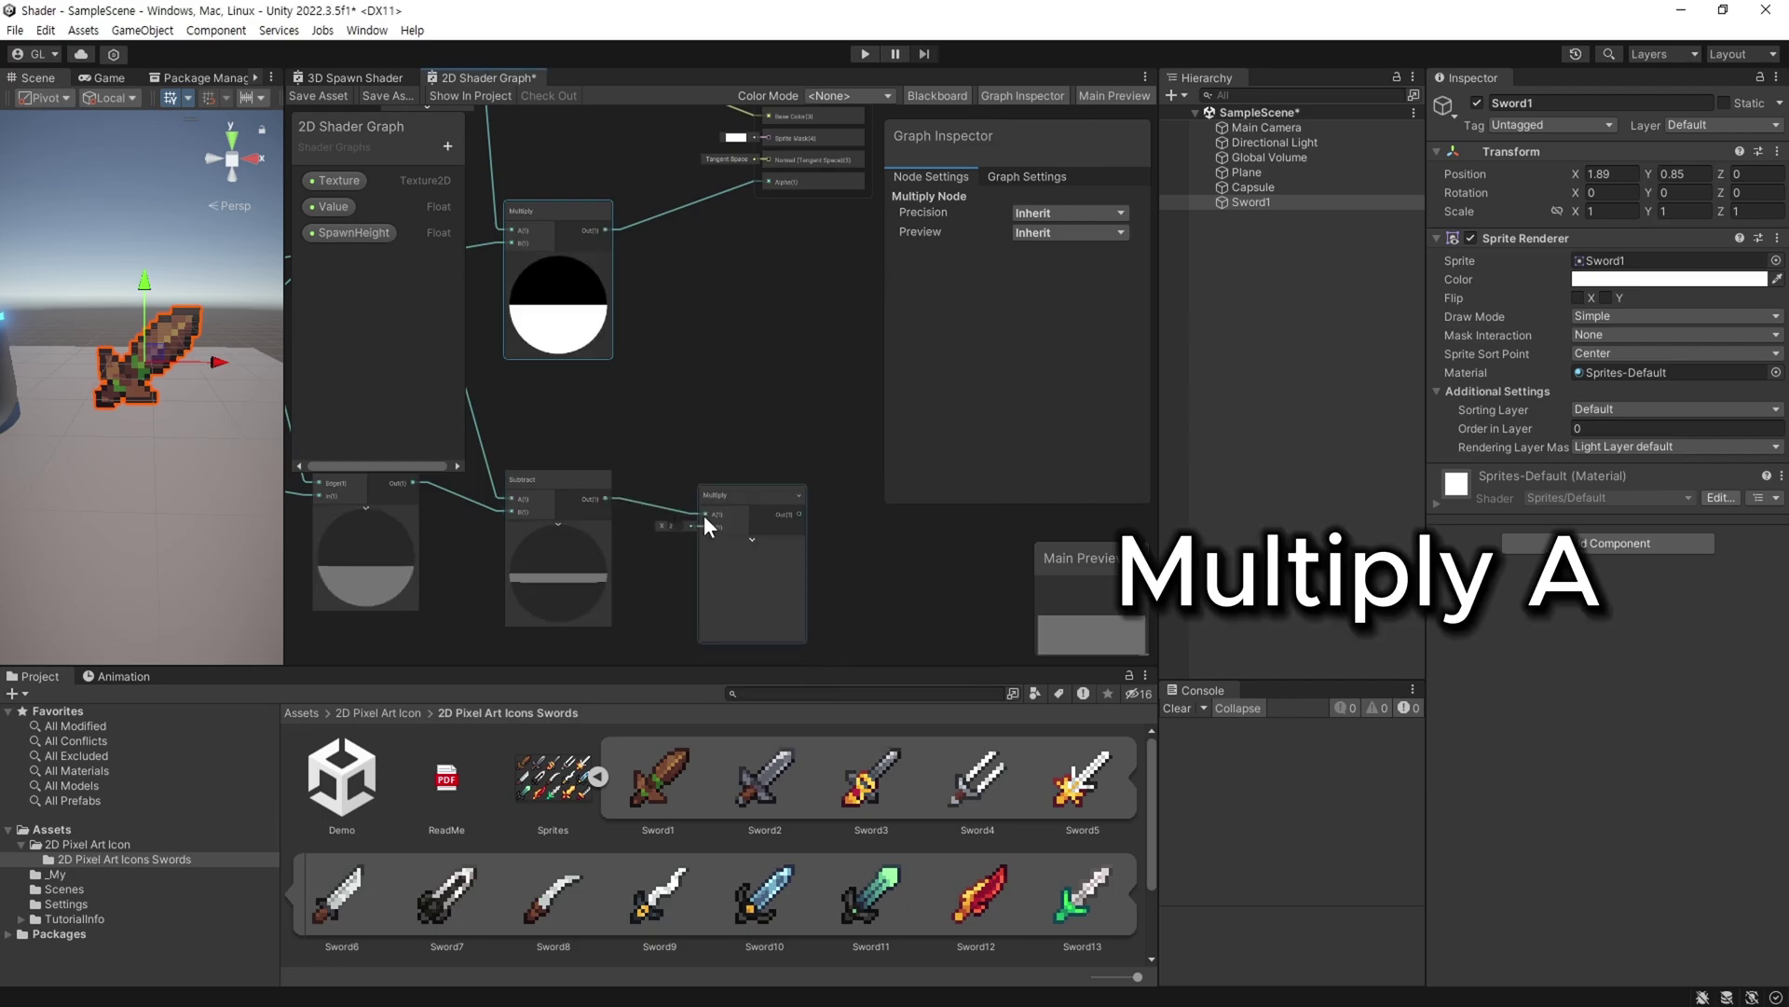
drag(736, 496, 727, 480)
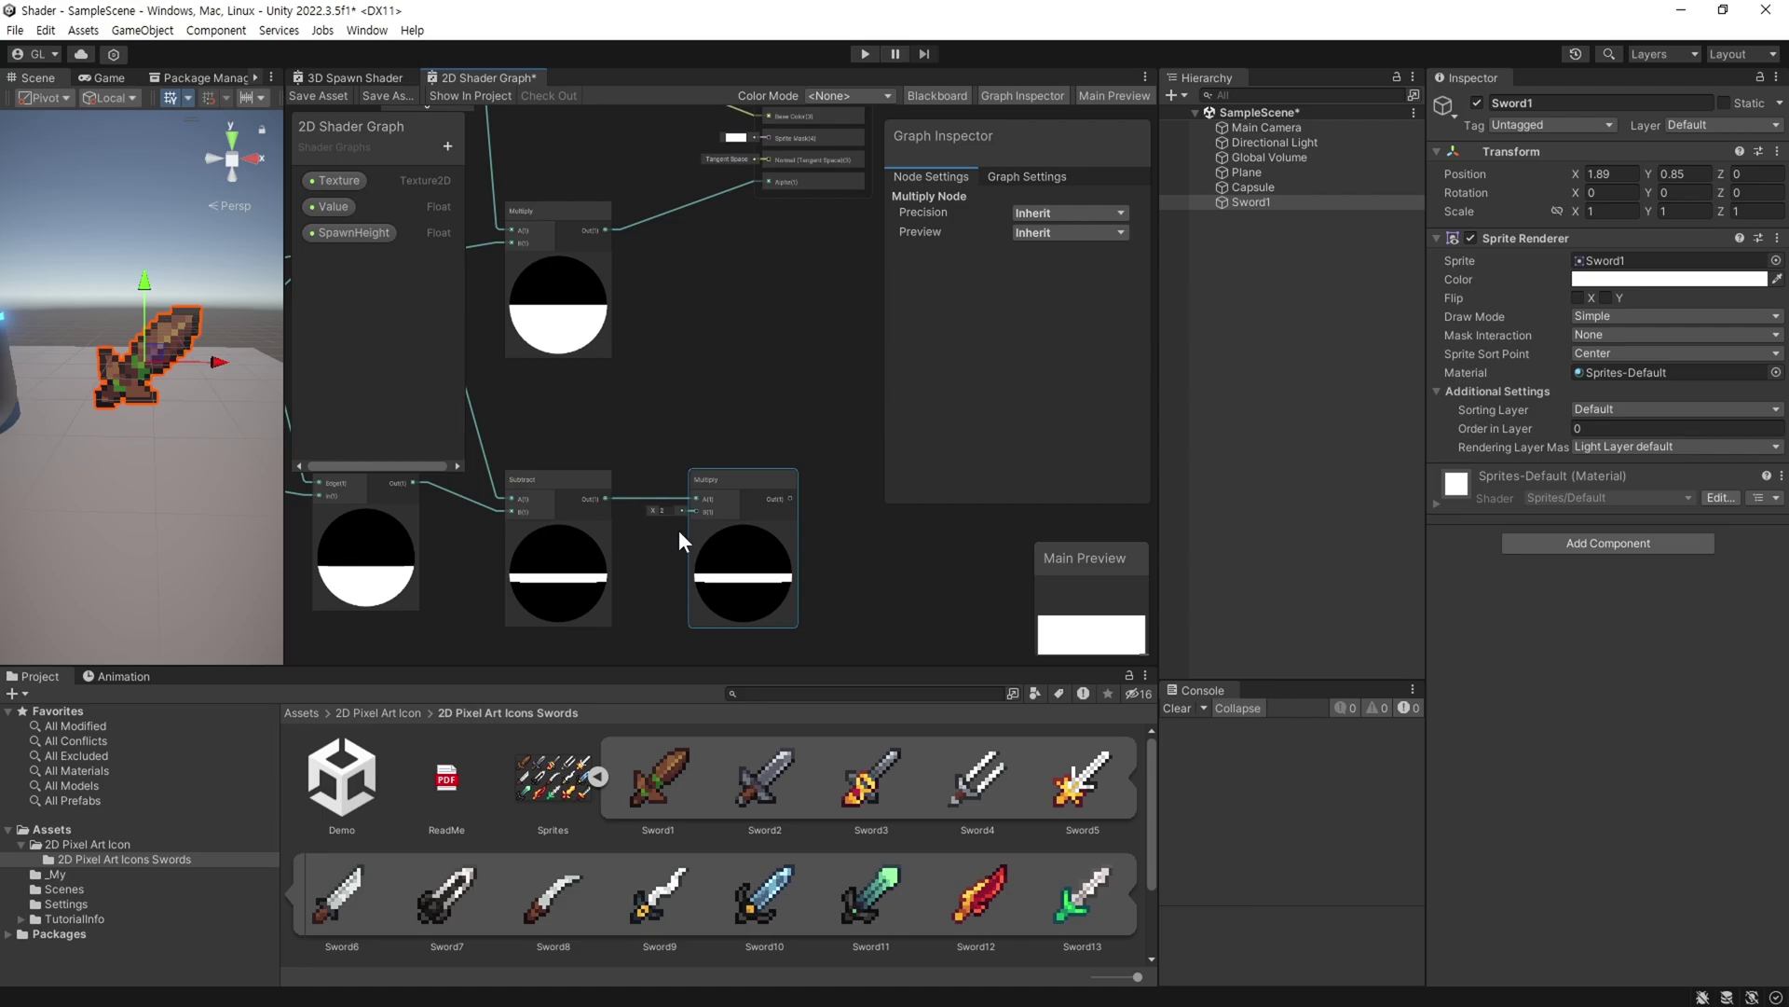
click(444, 149)
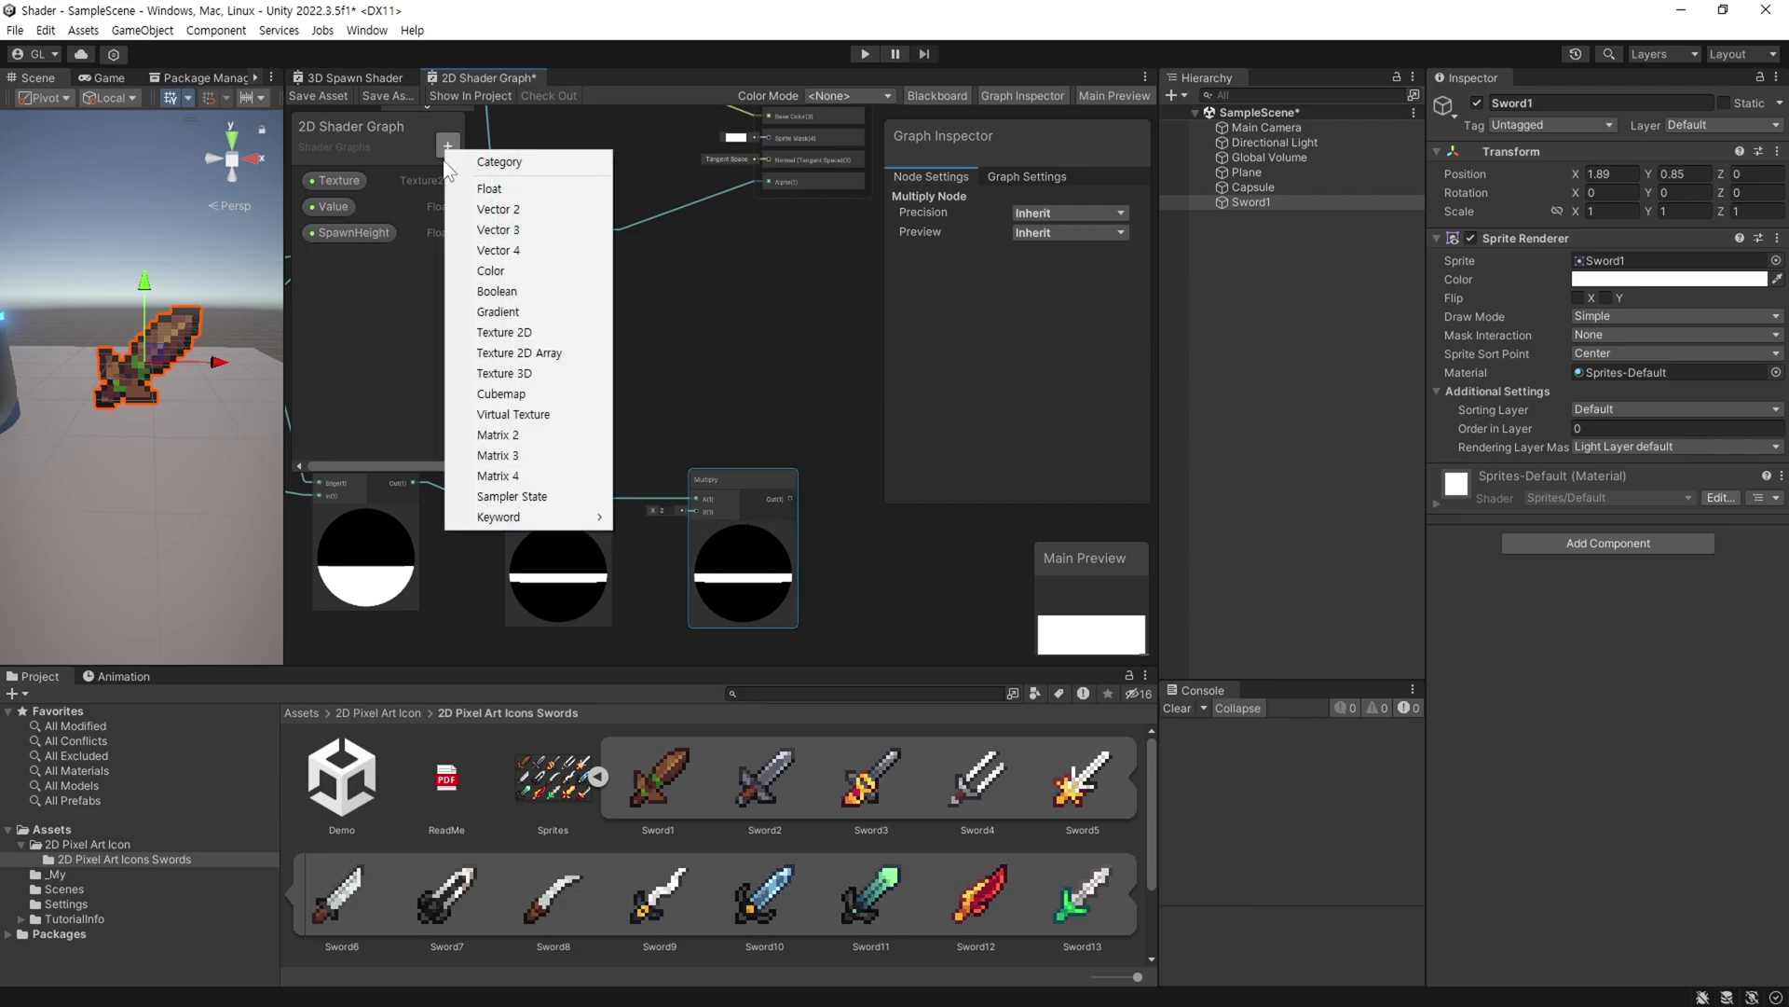
click(462, 270)
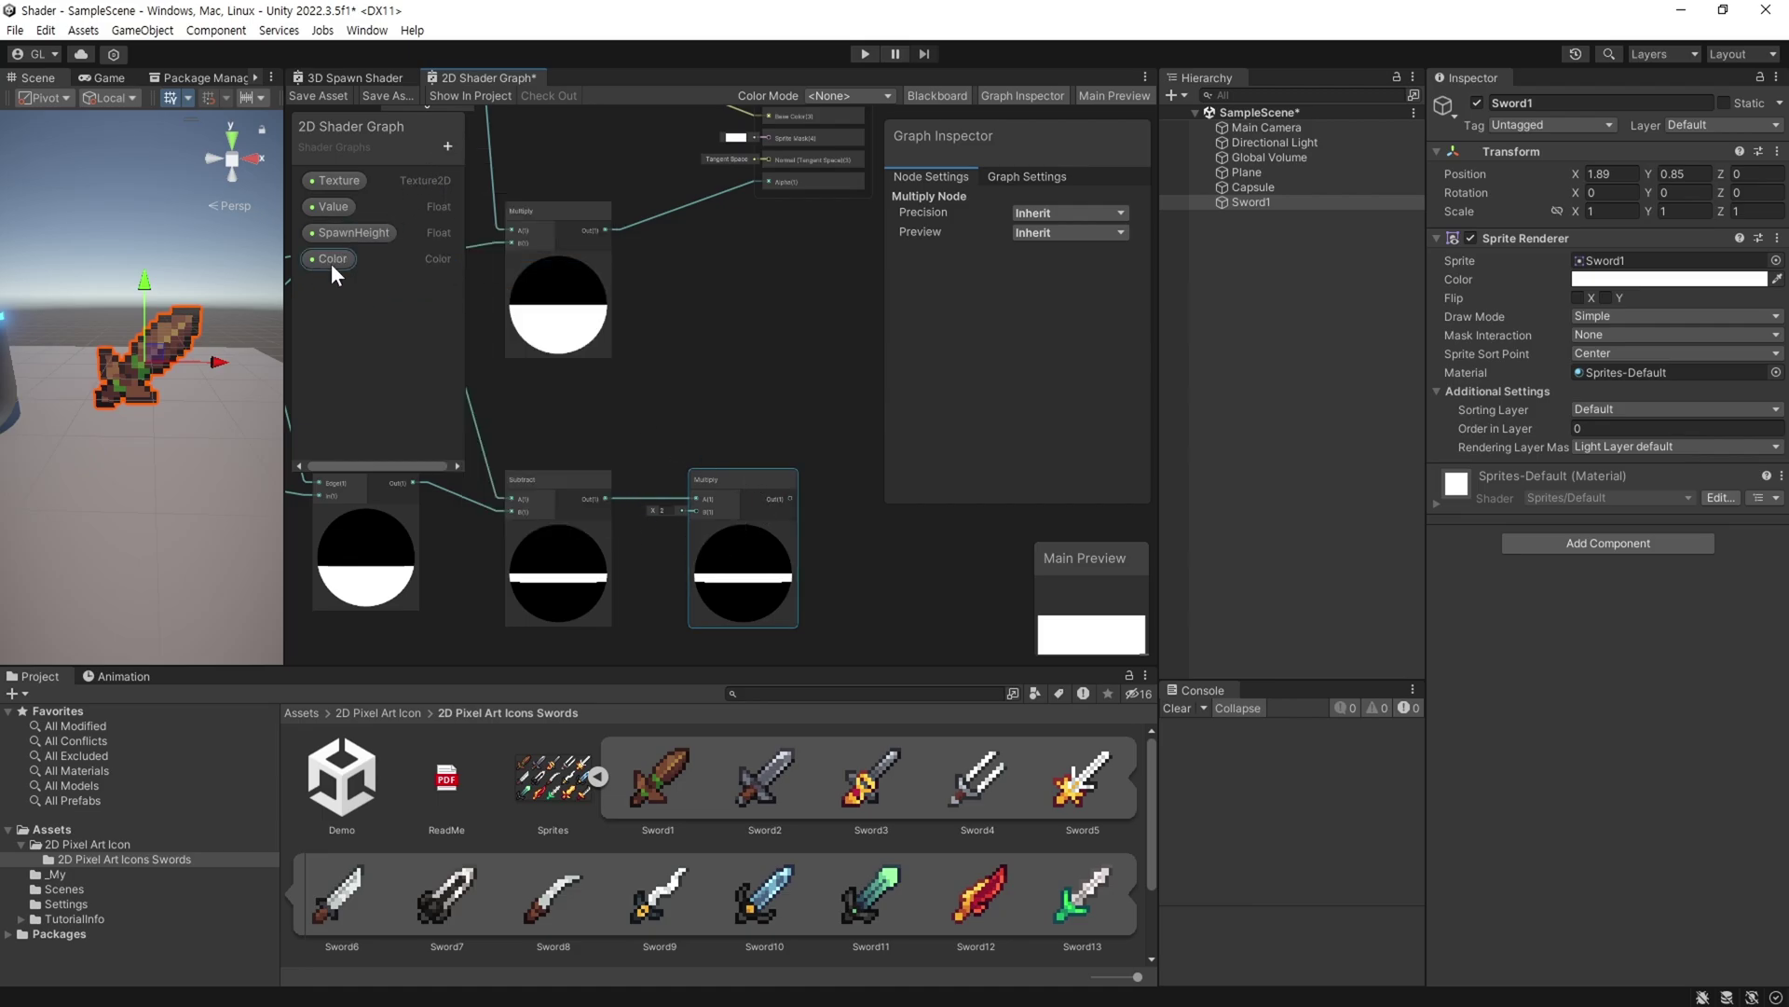
click(332, 261)
drag(637, 530, 641, 536)
scroll(647, 555, up, 3)
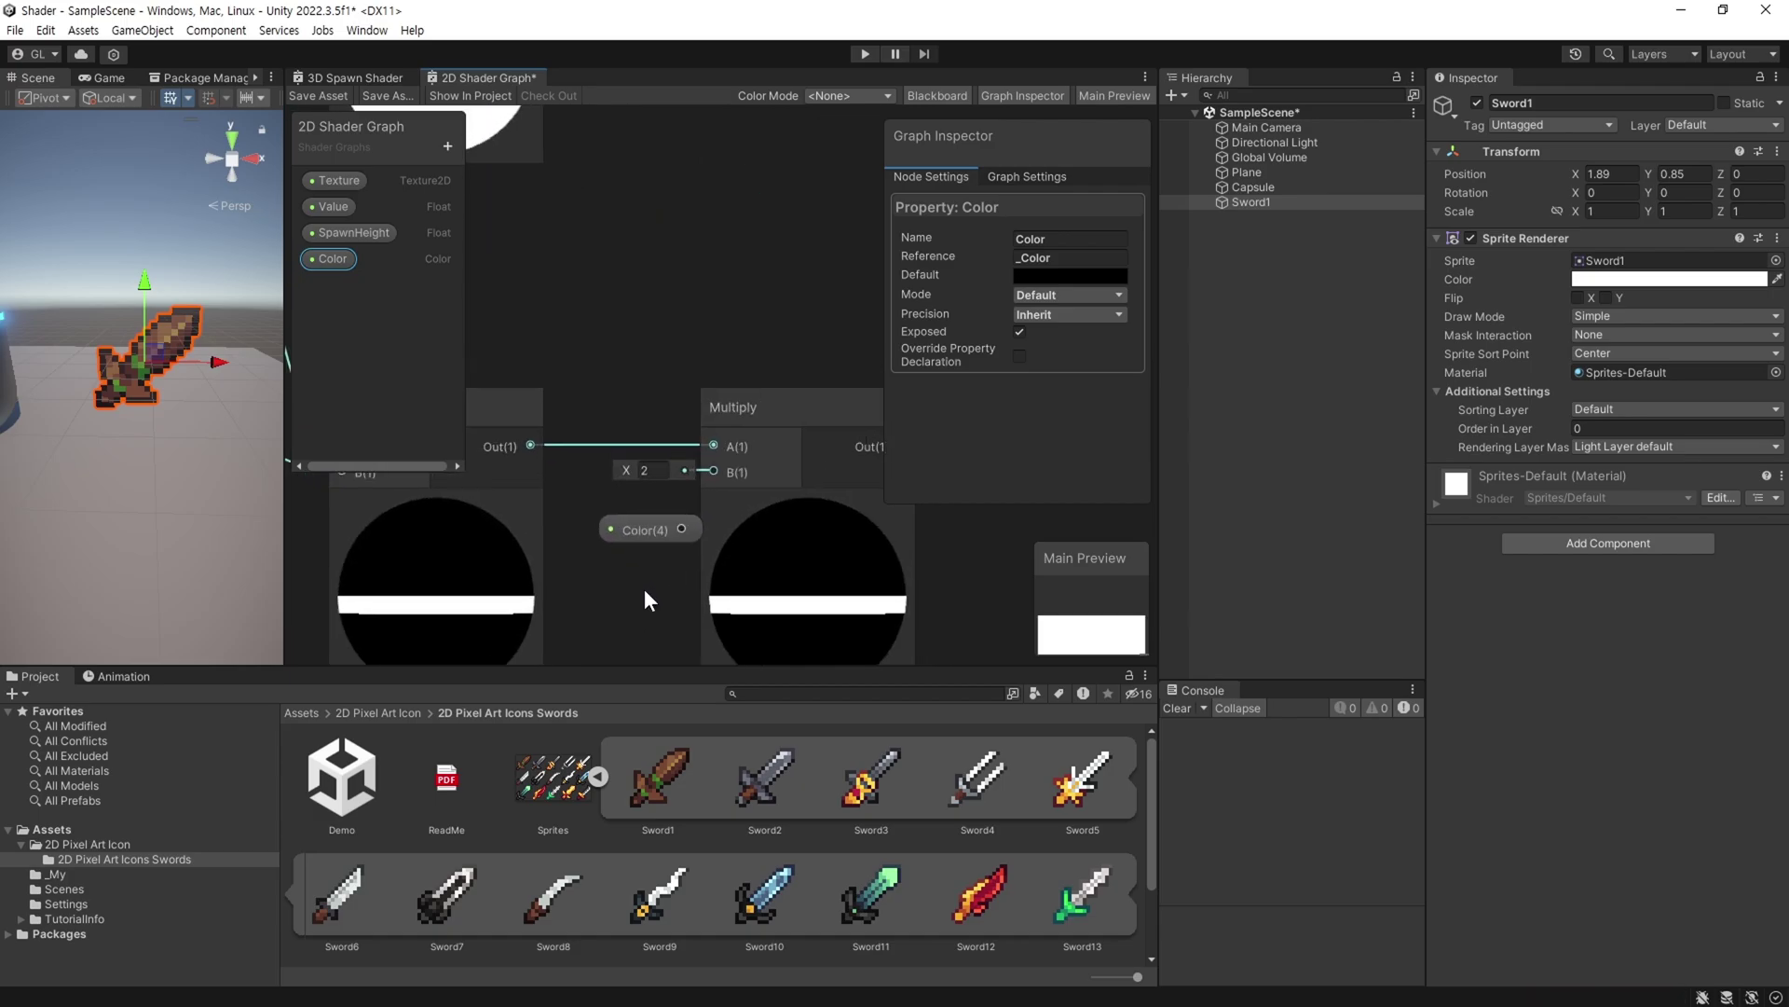
click(619, 509)
click(643, 509)
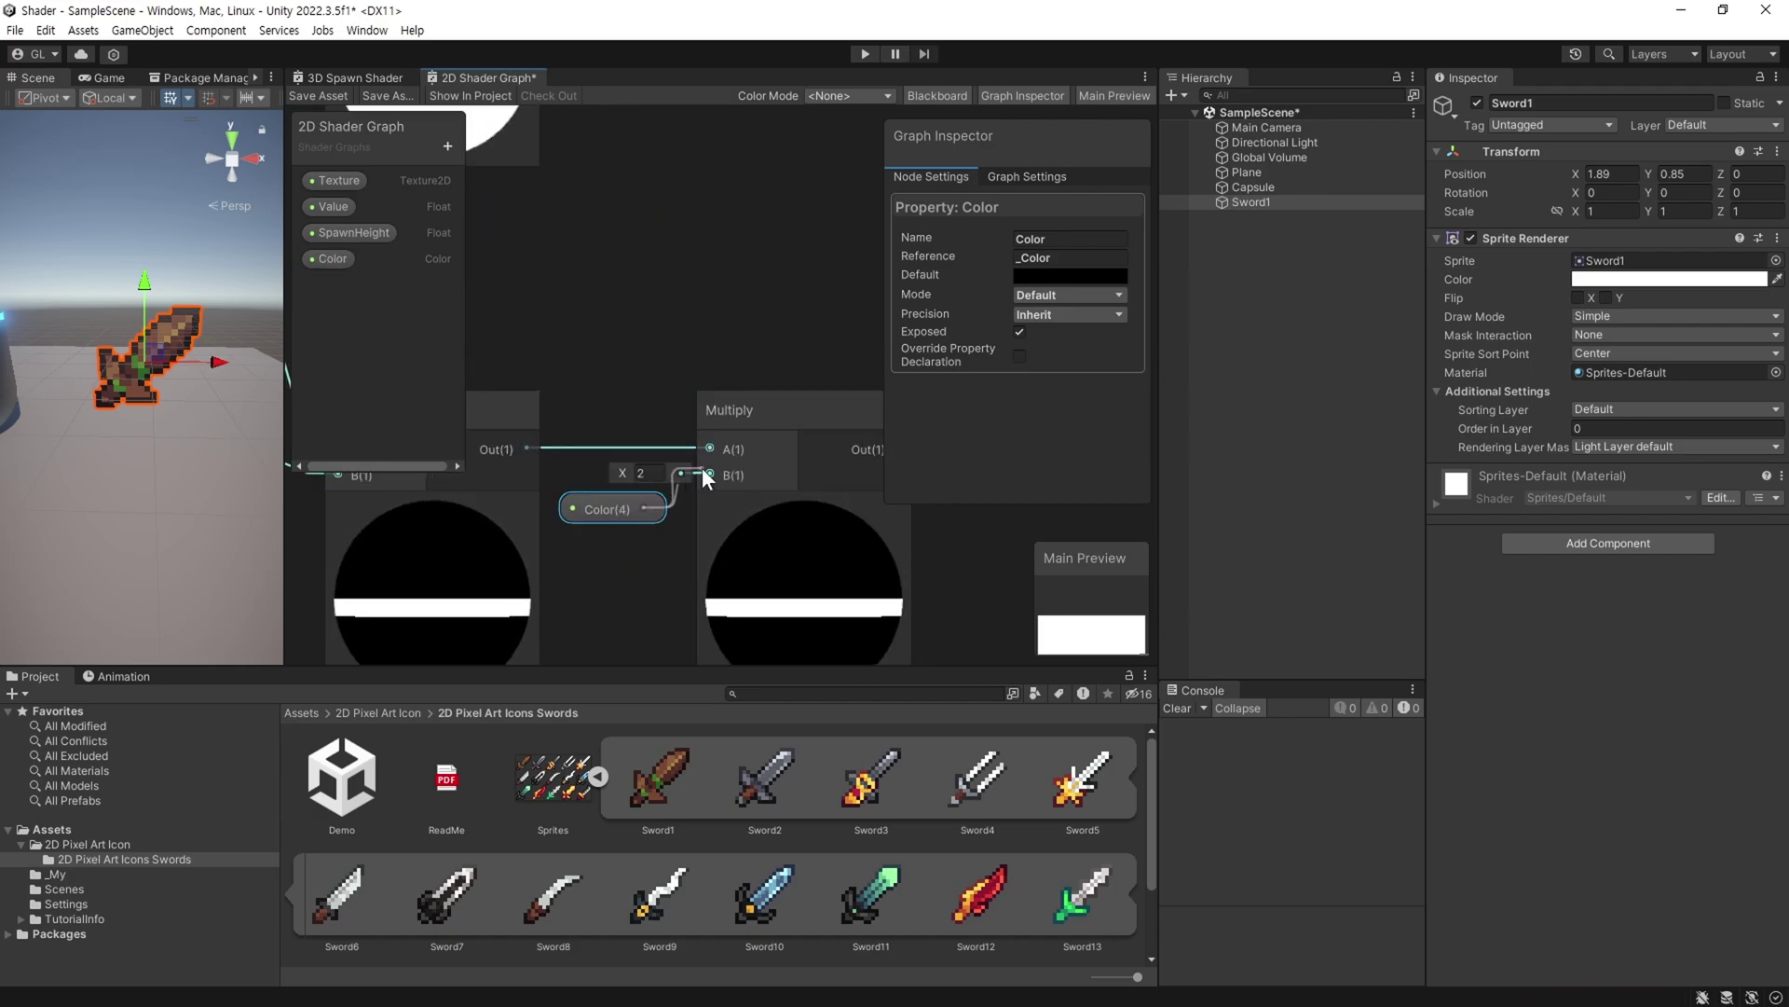
drag(703, 469, 704, 468)
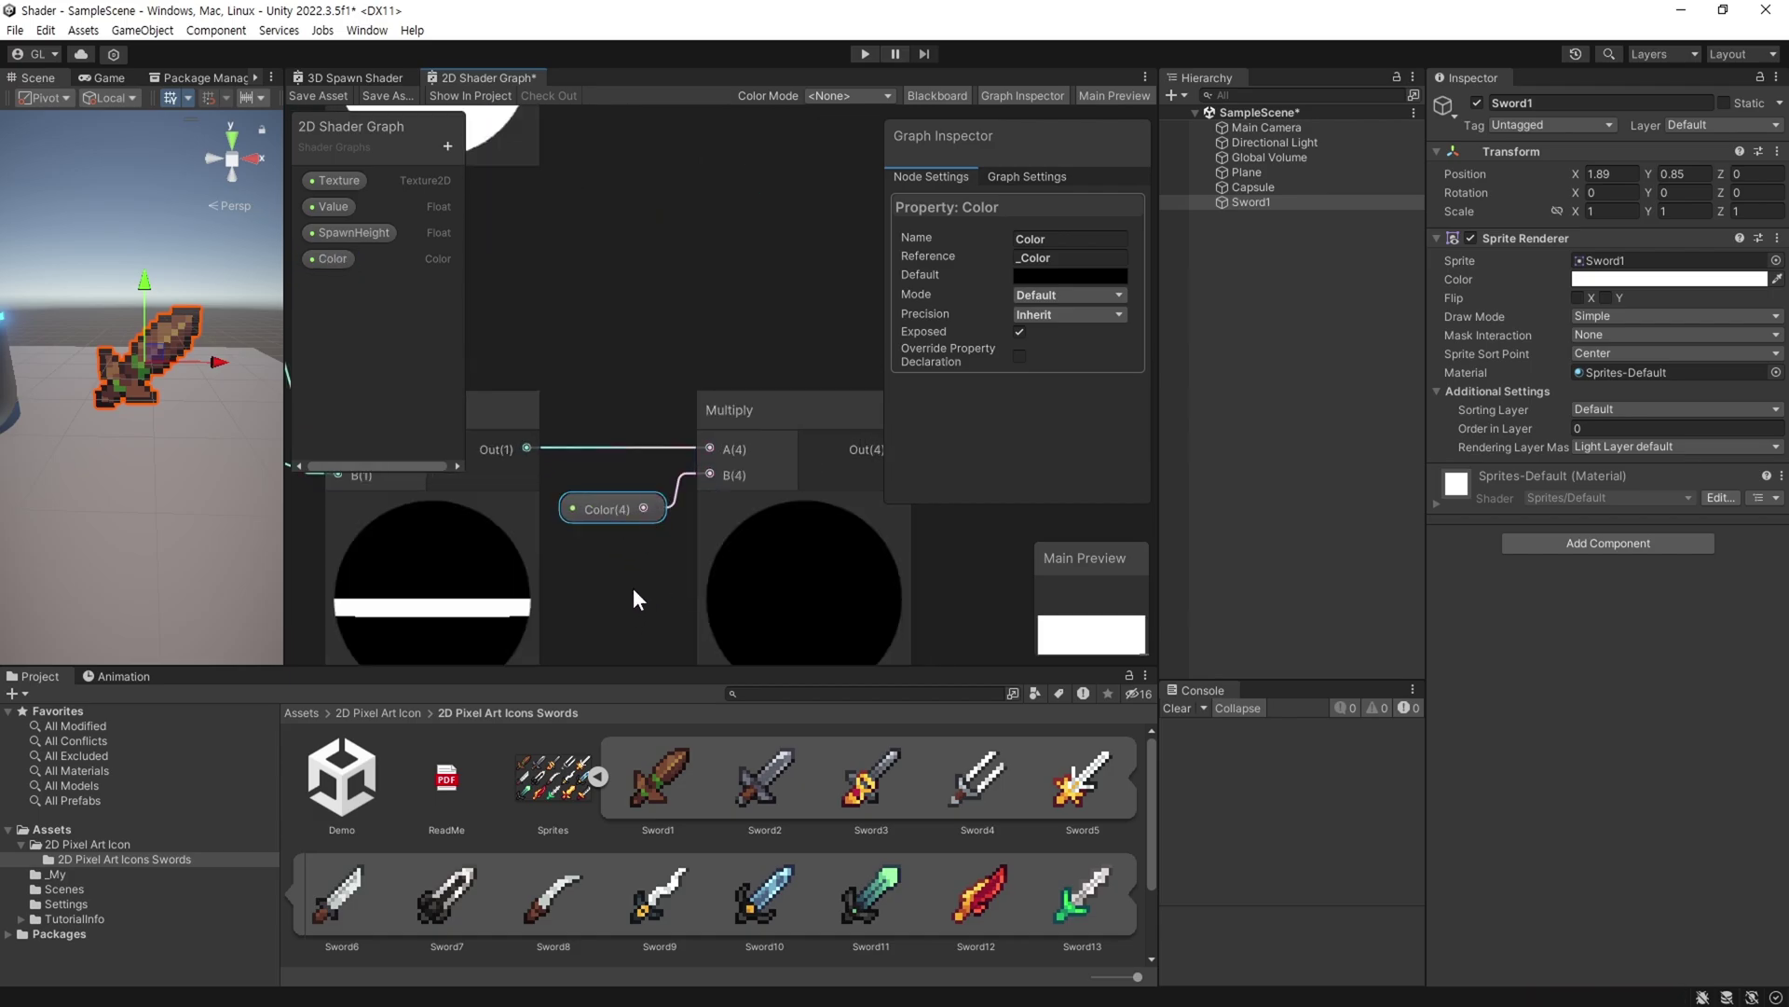
Set the Color property to HDR mode with a blue default.
click(1070, 294)
click(1072, 334)
click(1060, 274)
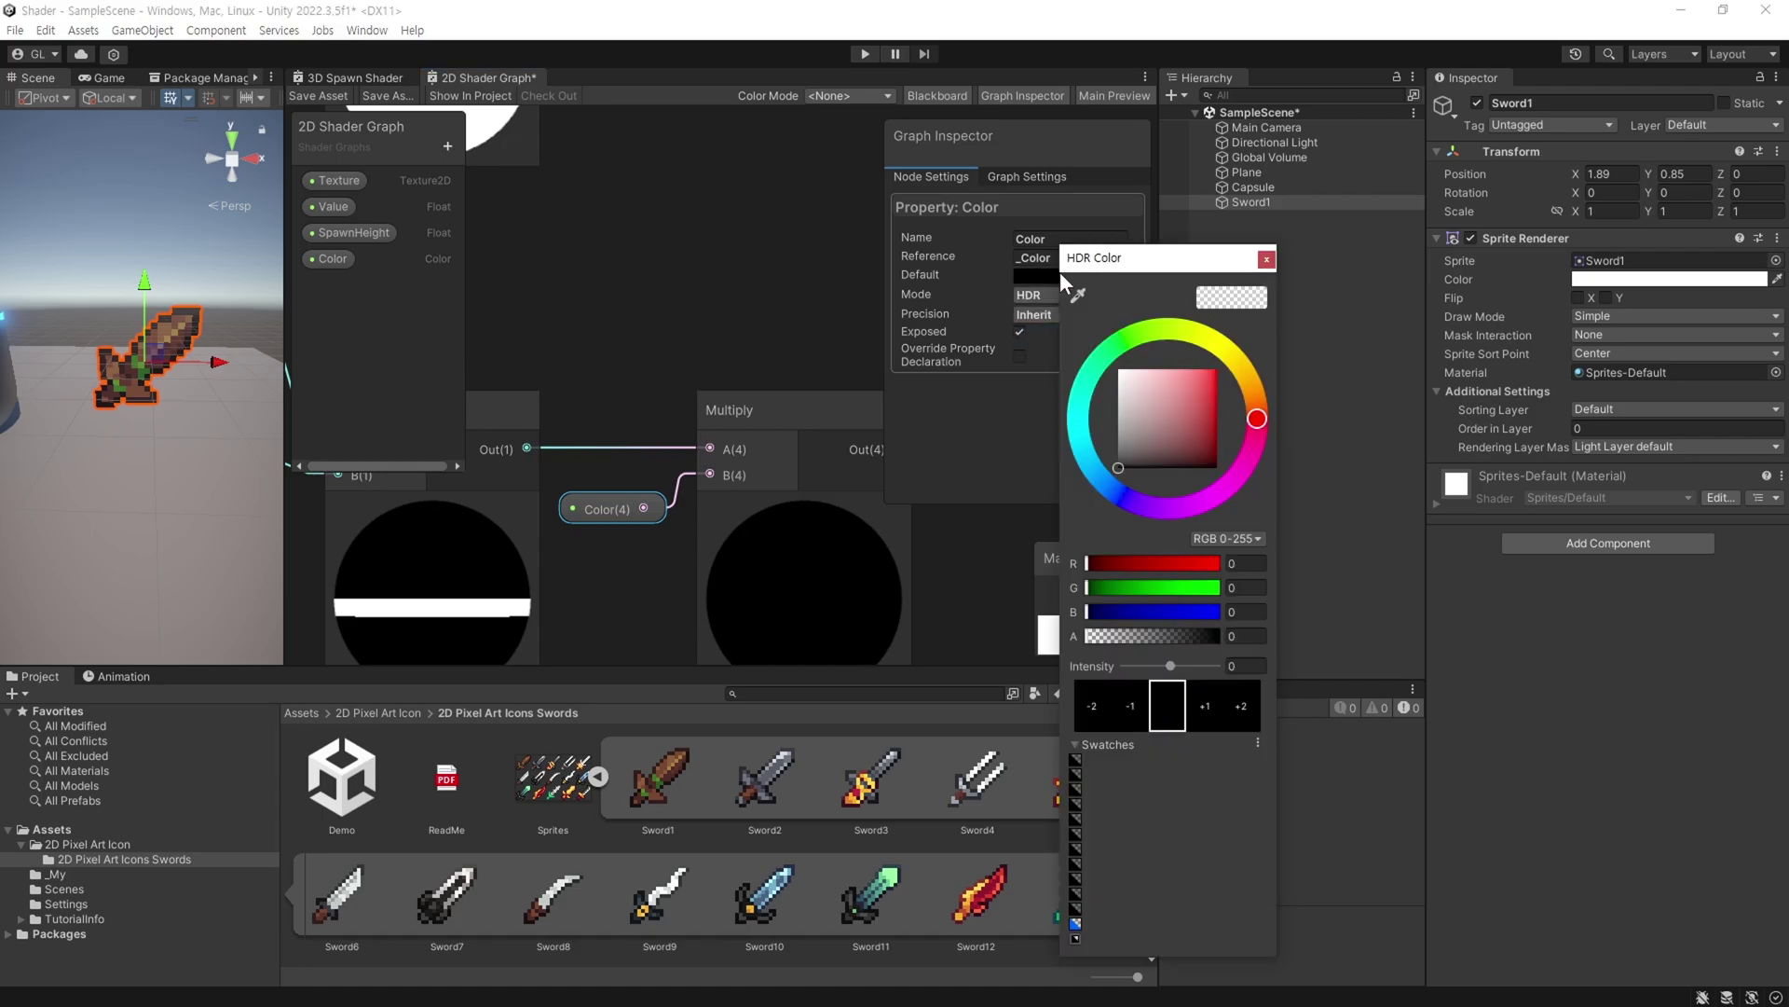
drag(1146, 470, 1217, 369)
click(1115, 491)
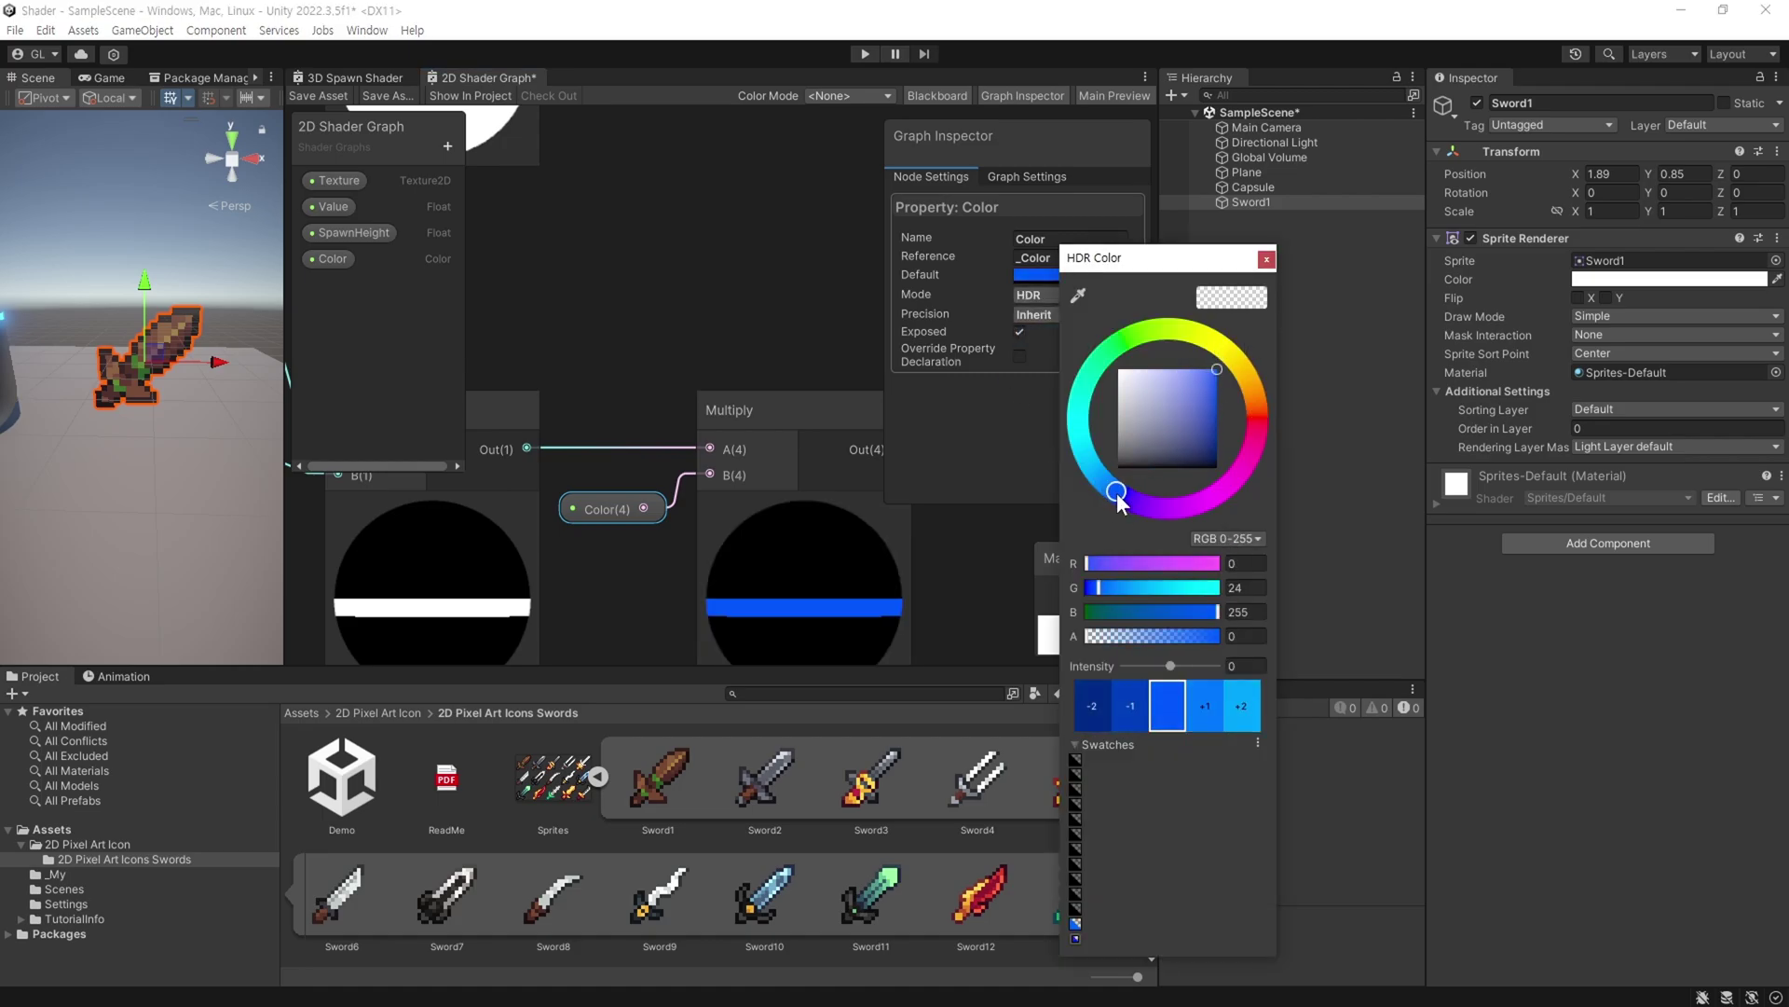
click(1202, 705)
click(841, 433)
Add an Add node fed by the Sample Texture 2D RGBA output.
scroll(751, 507, down, 3)
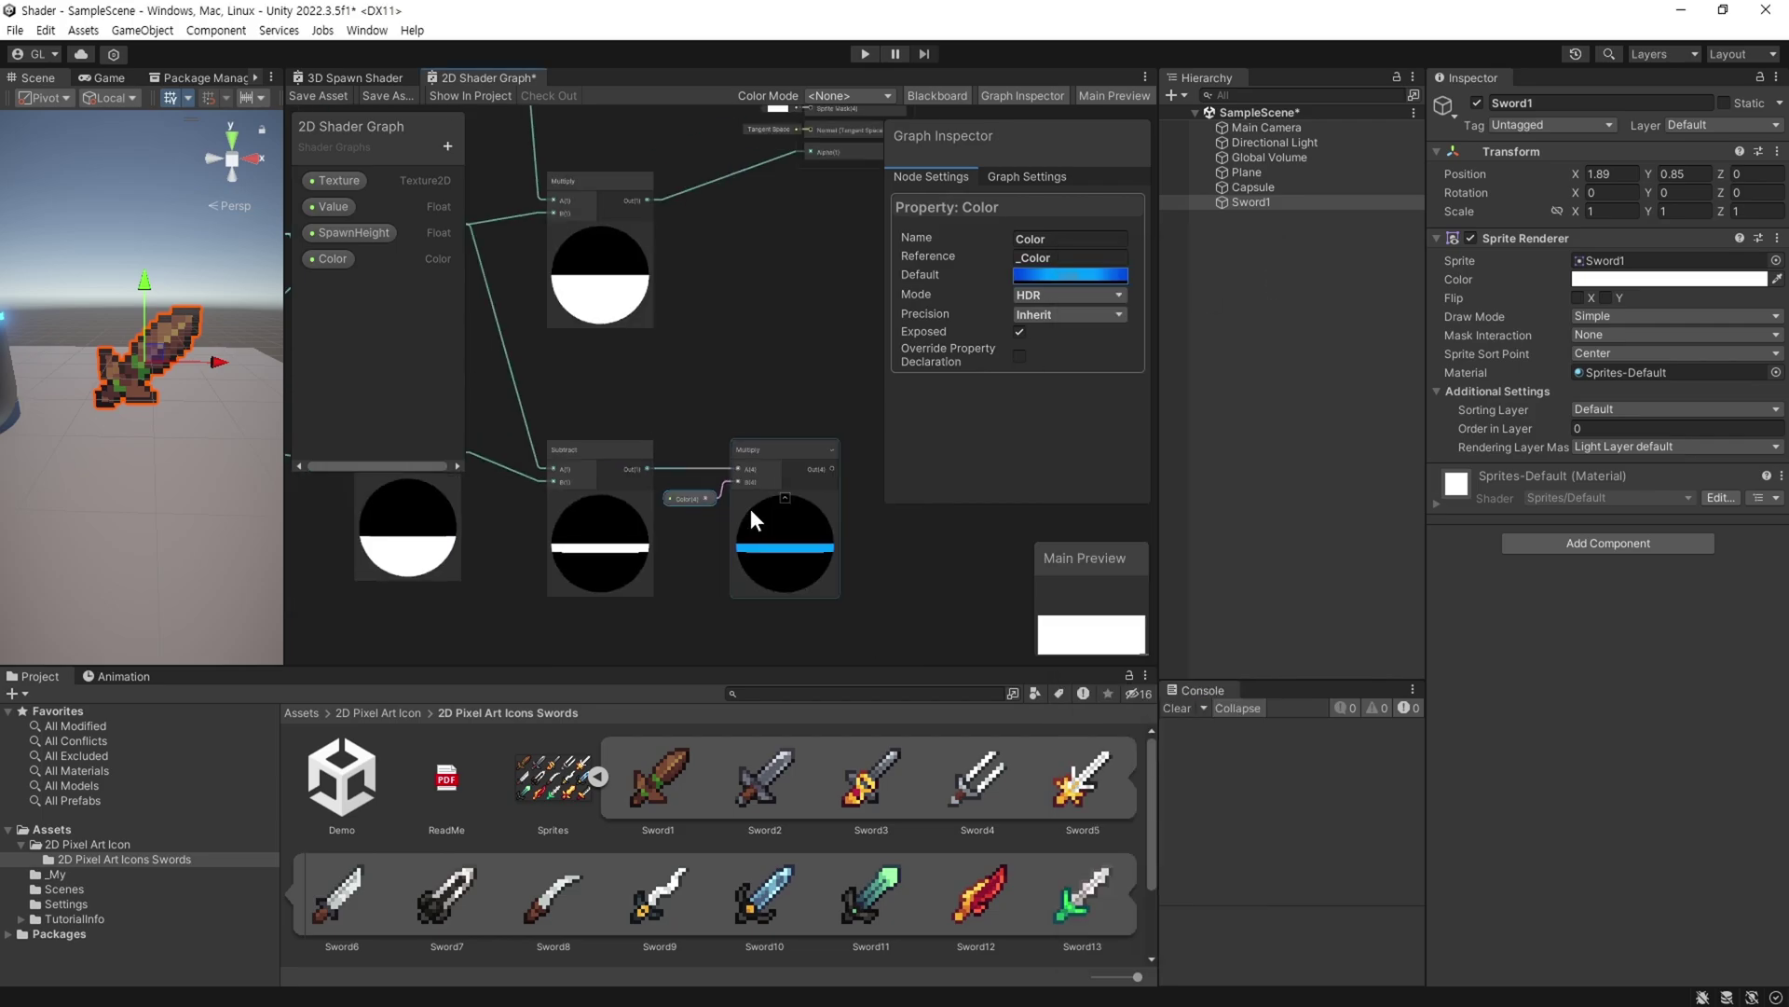
scroll(785, 479, down, 2)
scroll(731, 460, up, 3)
scroll(745, 391, up, 2)
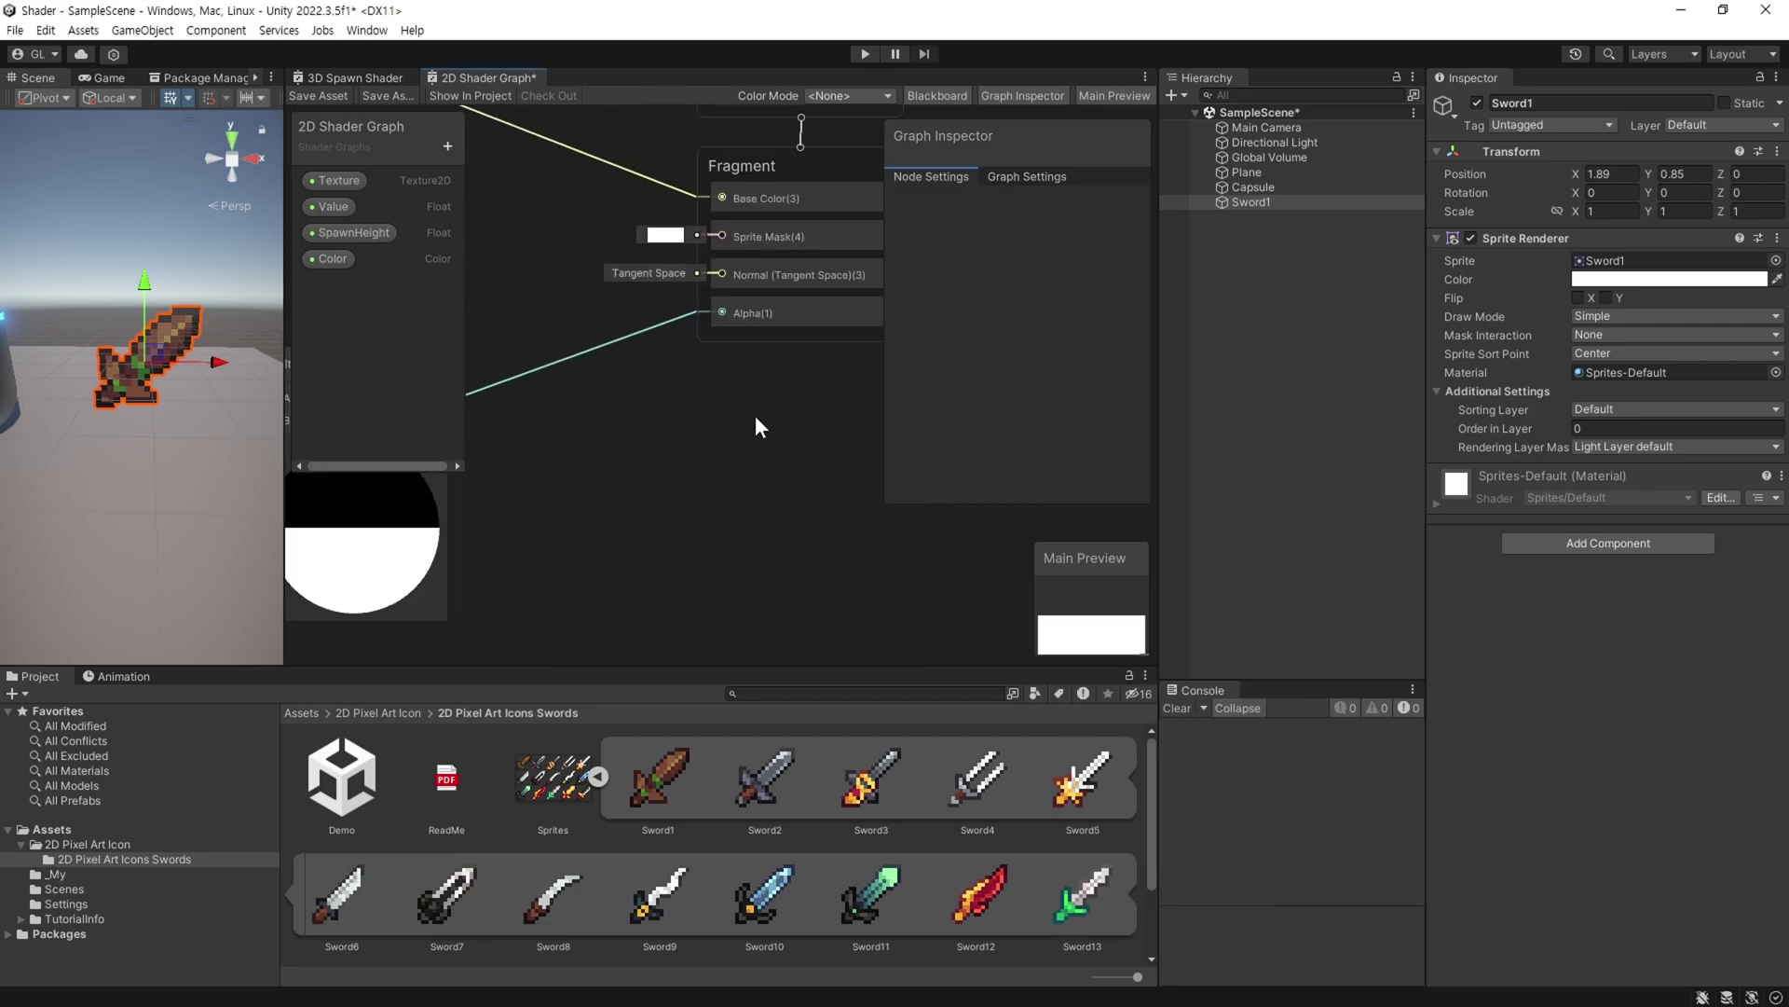
scroll(701, 523, down, 3)
scroll(762, 486, down, 1)
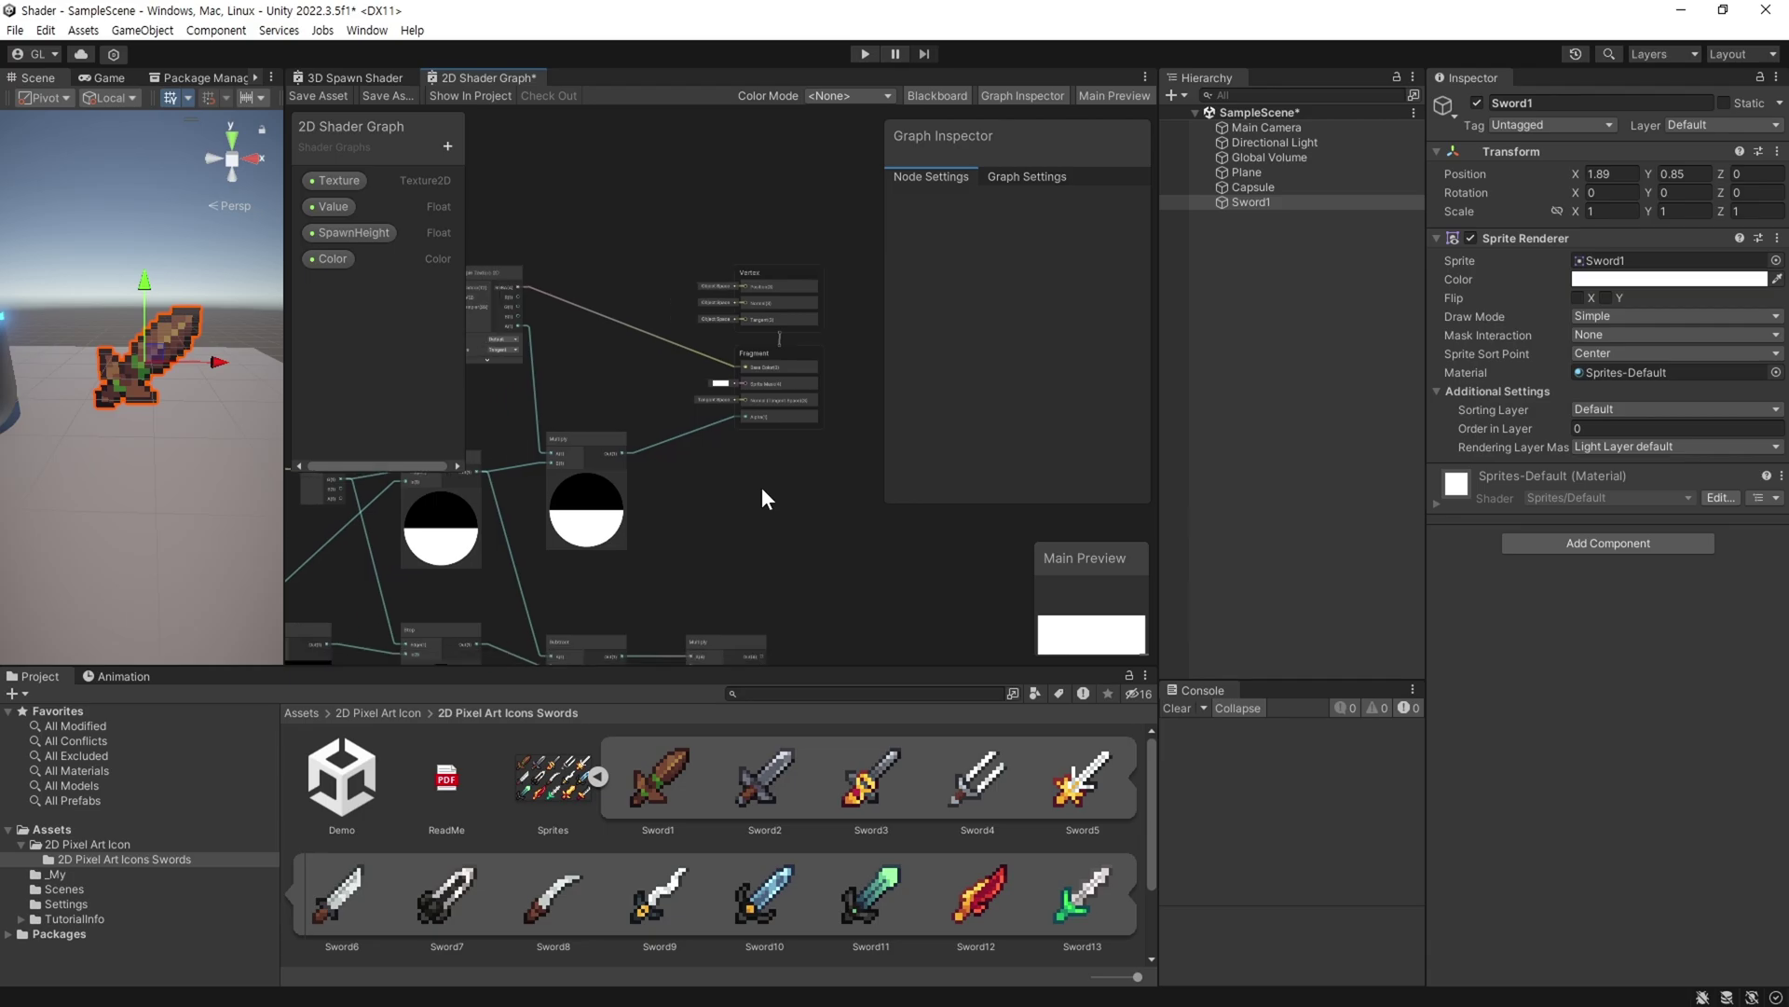
mouse_move(762, 487)
middle_down()
mouse_move(781, 417)
mouse_move(742, 497)
middle_up()
mouse_move(713, 408)
middle_down()
mouse_move(730, 445)
mouse_move(577, 319)
middle_up()
scroll(730, 445, up, 3)
scroll(671, 506, down, 1)
scroll(577, 320, down, 2)
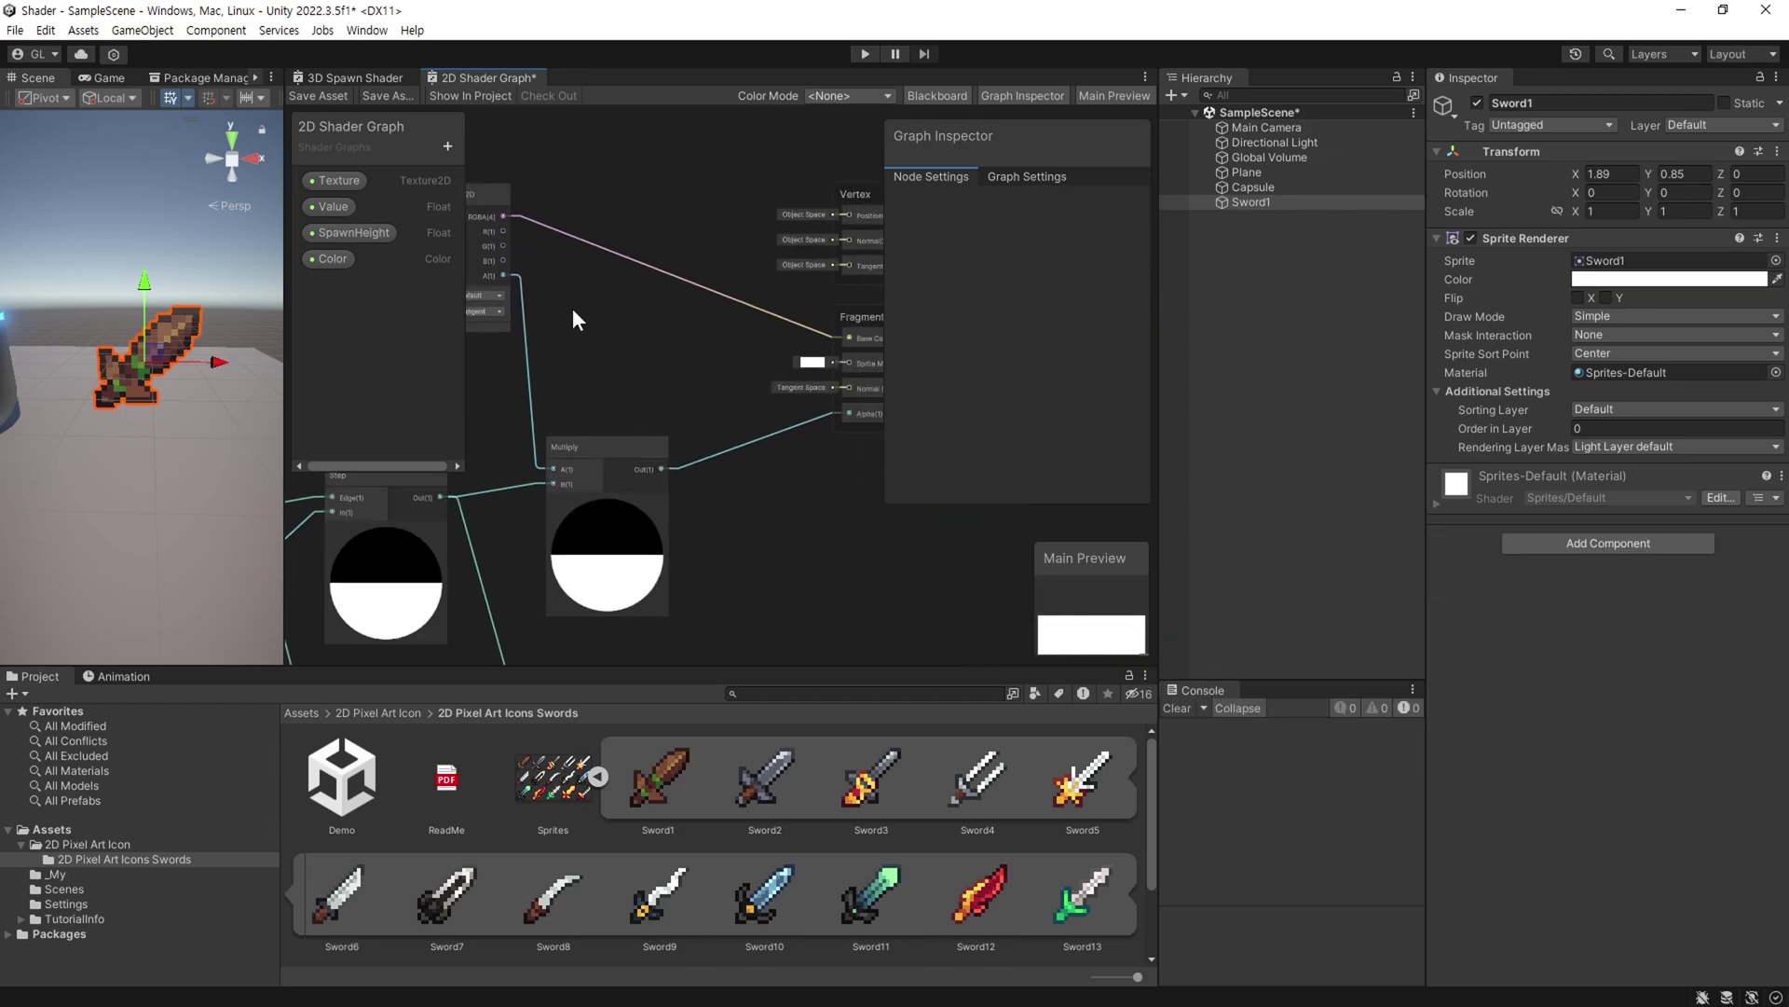
drag(499, 216, 615, 291)
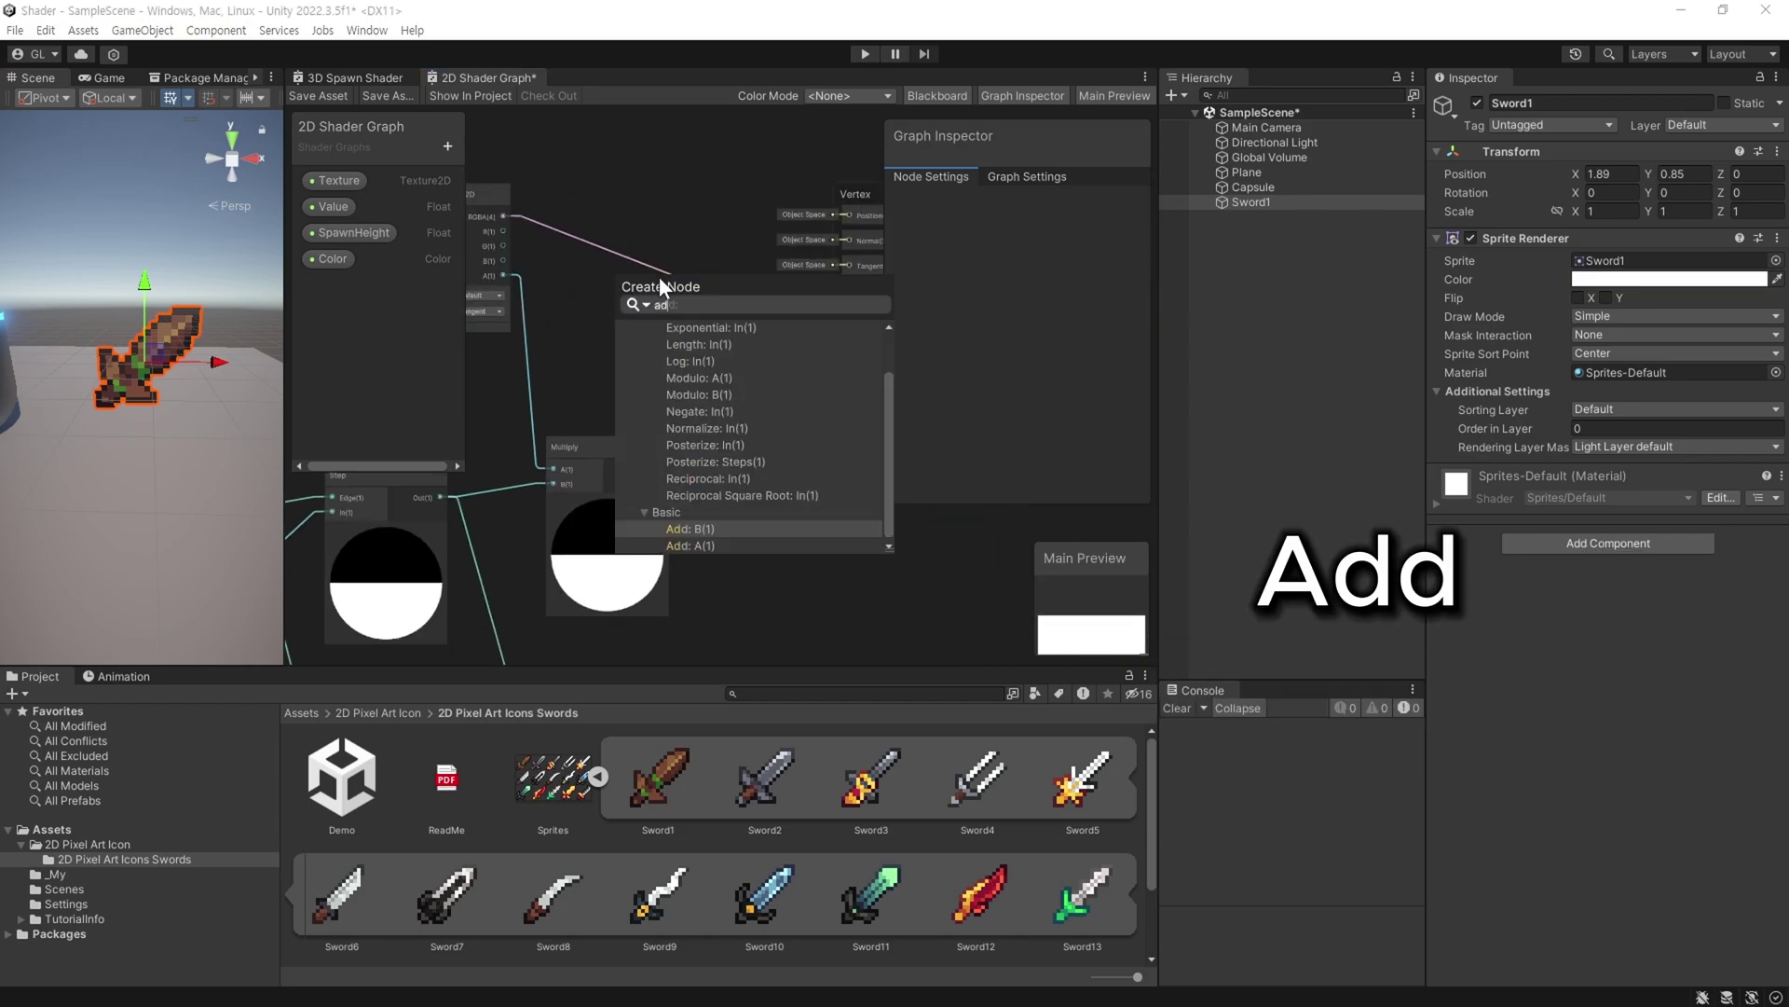
text(add)
click(715, 375)
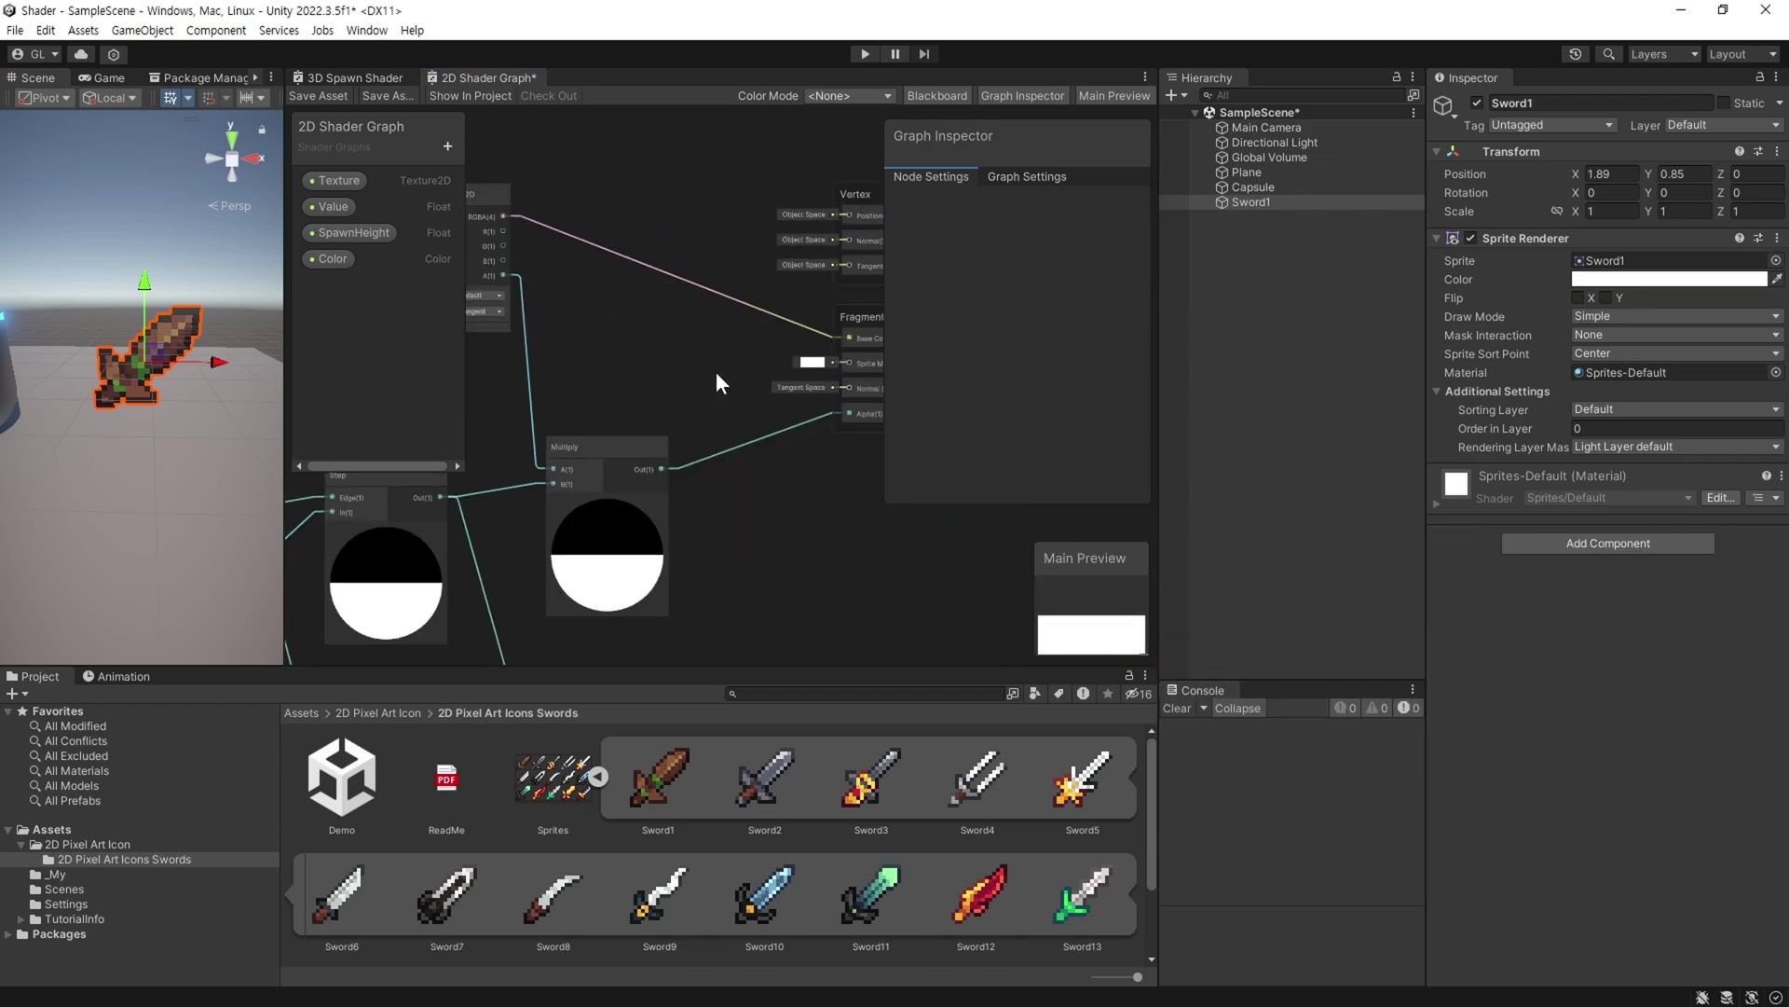
drag(655, 288, 668, 199)
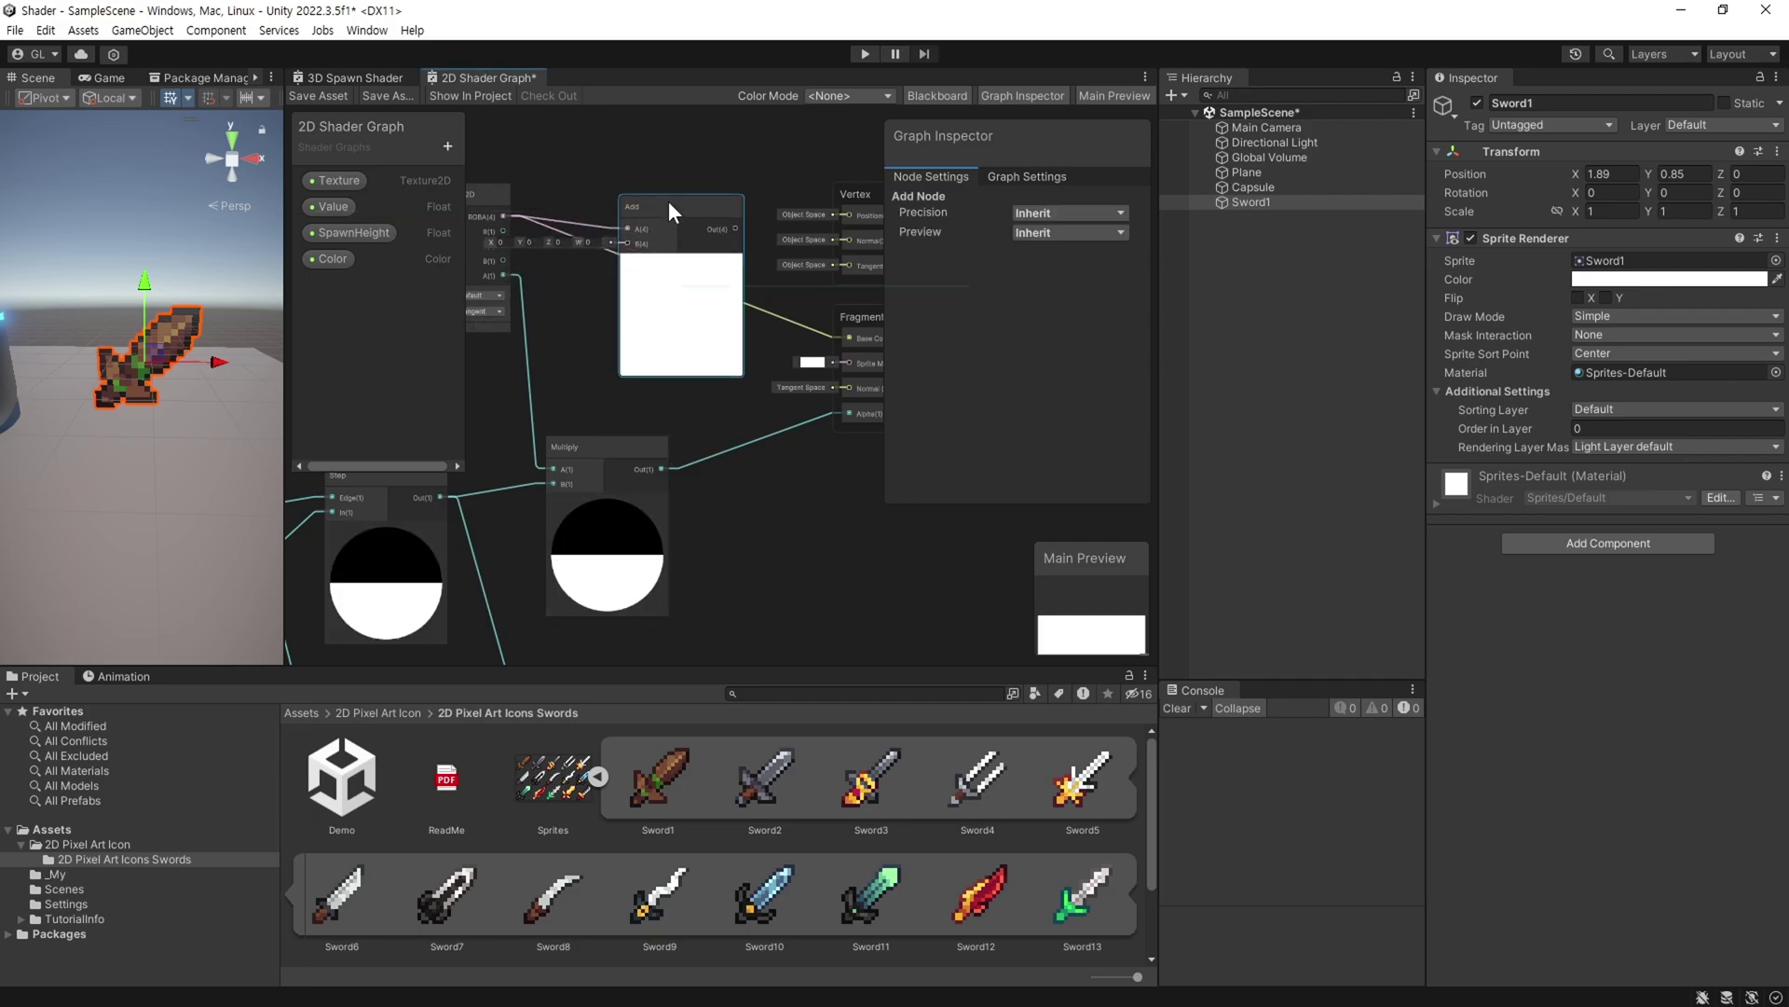
Feed the blue band into Add B, route Add to Base Color, and save.
middle_drag(668, 199, 673, 254)
scroll(713, 389, down, 3)
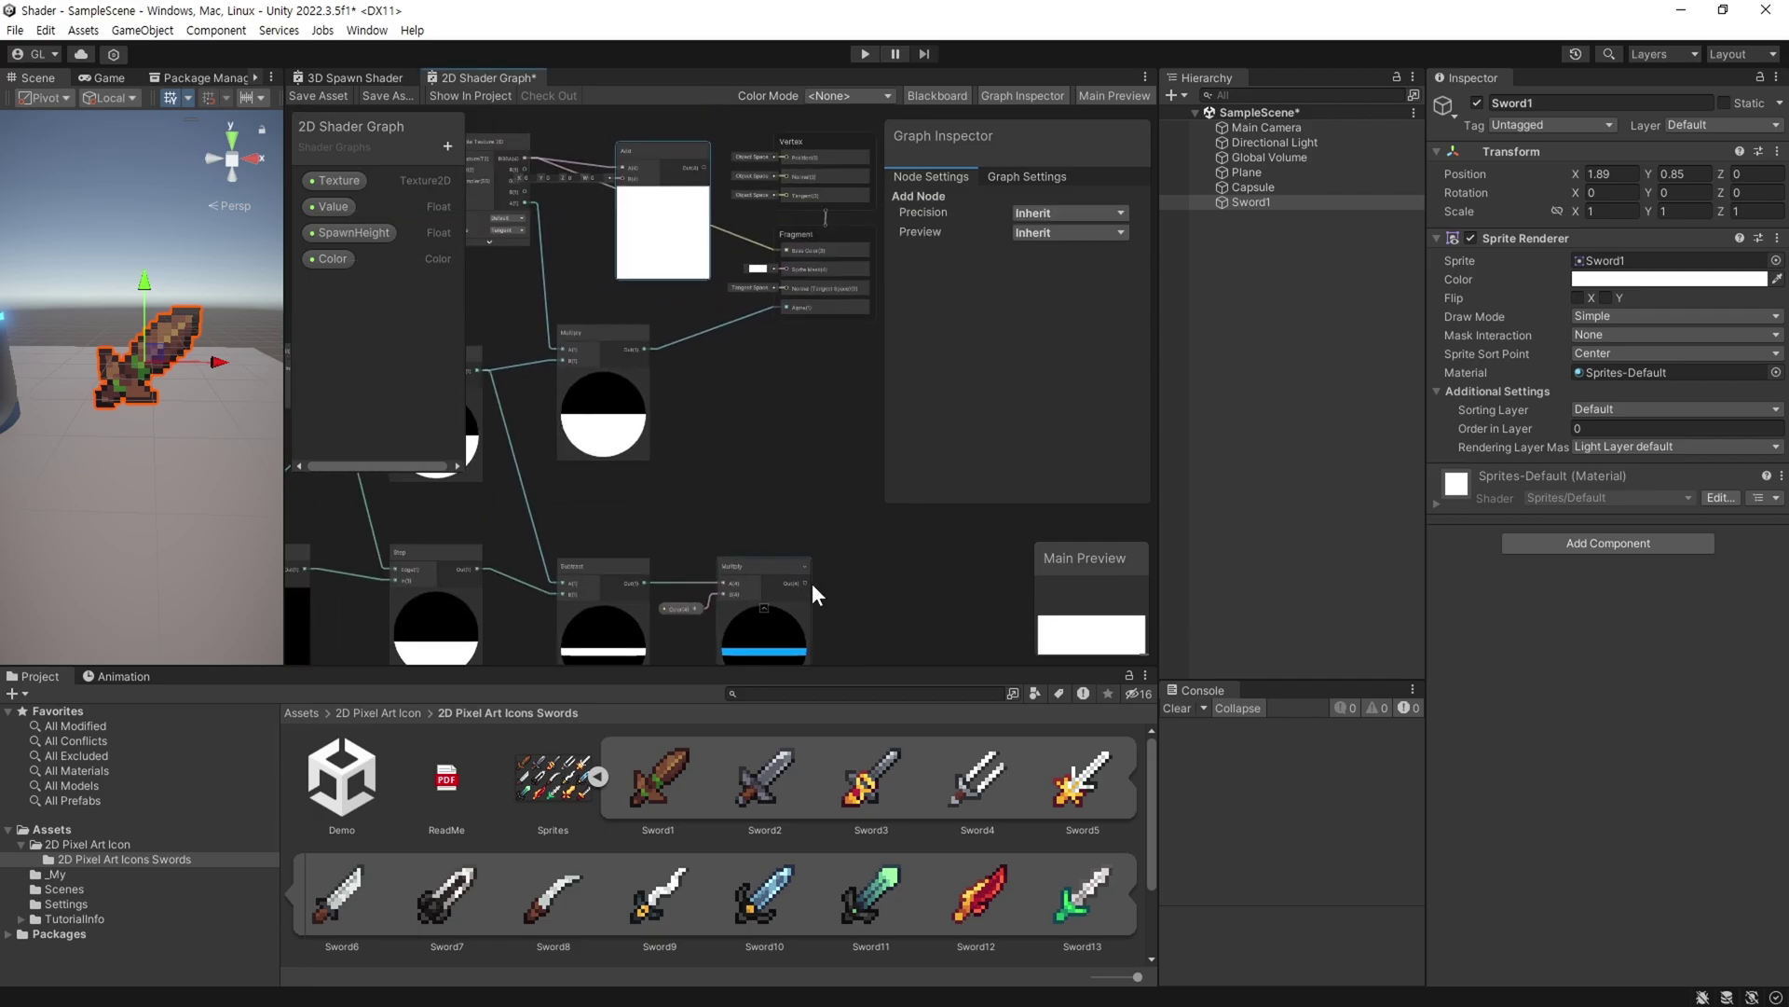
mouse_move(813, 580)
mouse_down()
mouse_move(828, 439)
mouse_move(624, 244)
mouse_up()
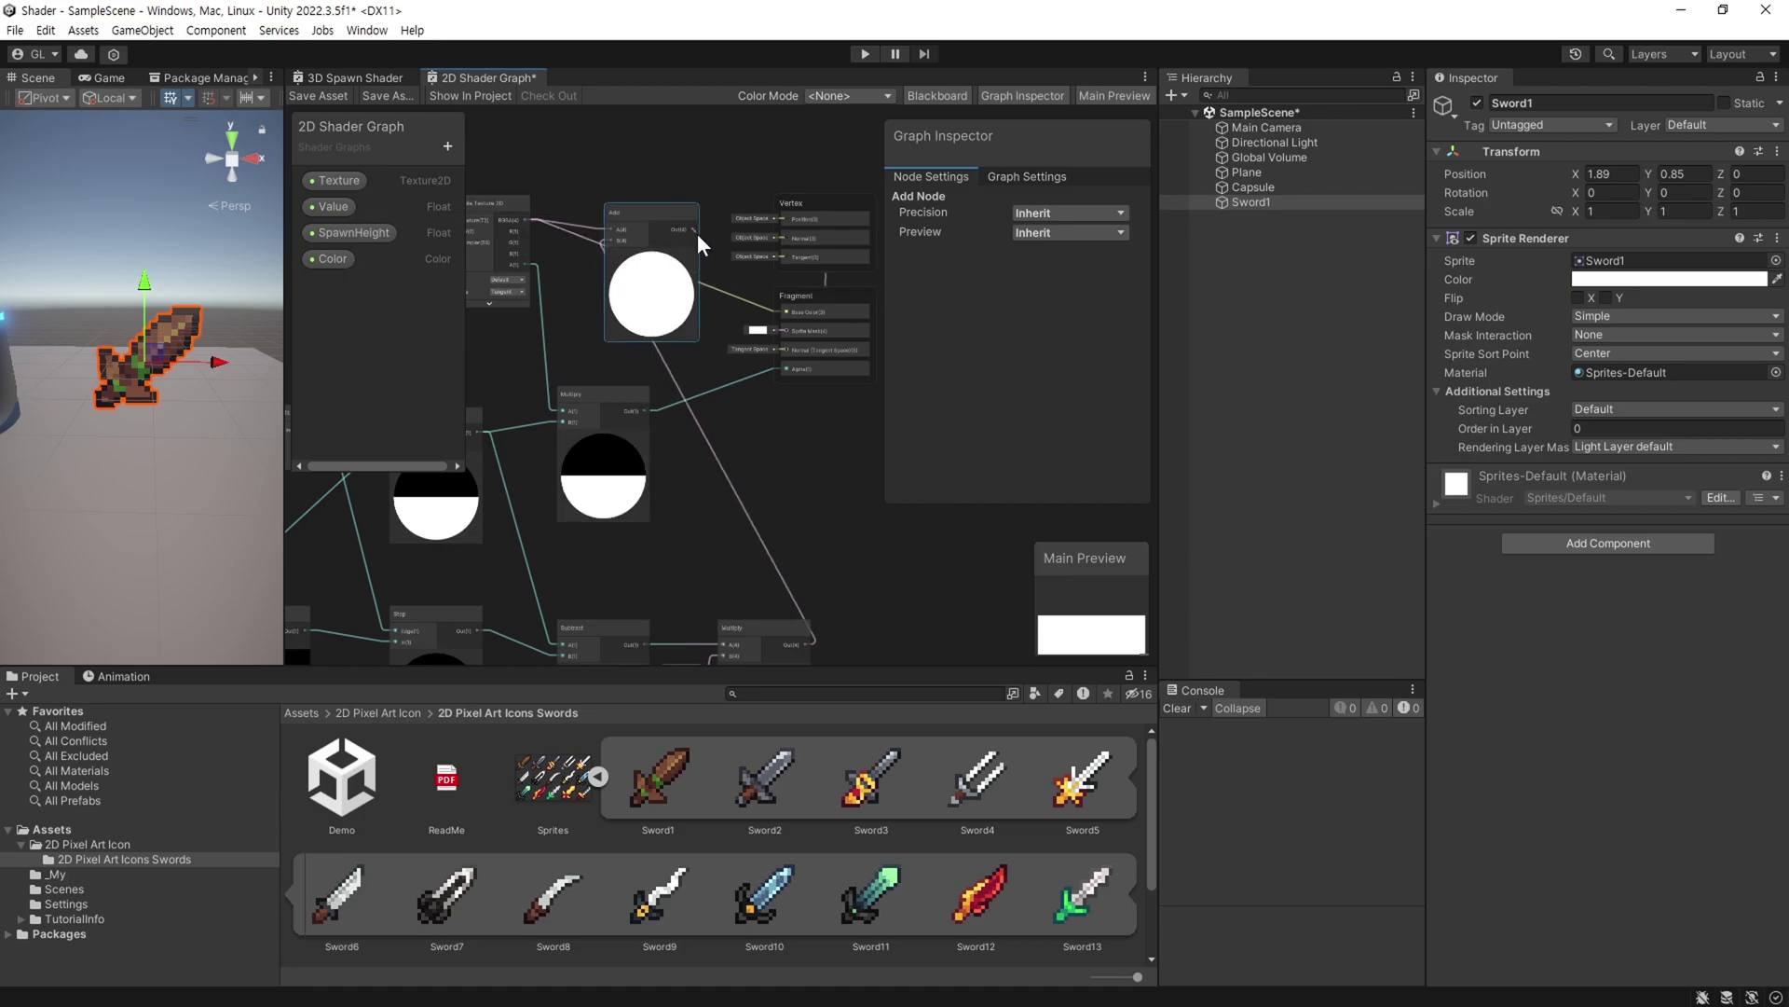
drag(697, 233, 786, 311)
click(312, 92)
click(216, 874)
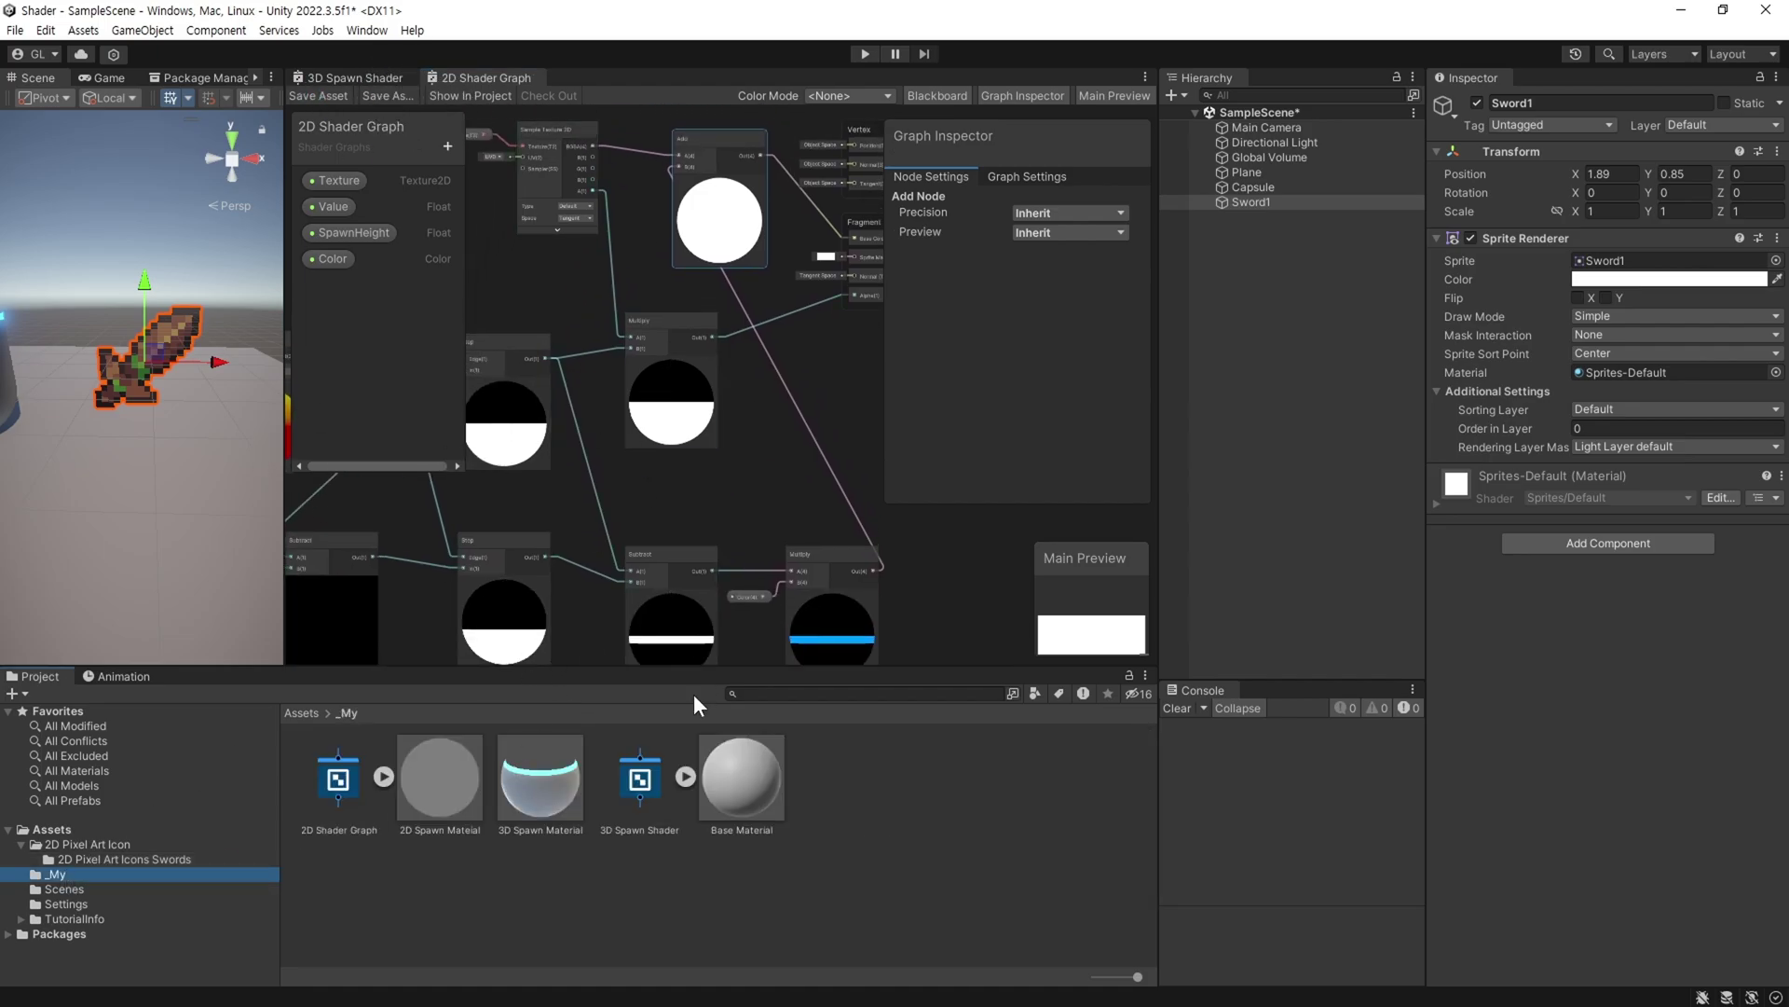
Assign 2D Spawn Mateial to Sword1 and set Sprites as its texture.
drag(446, 794, 1640, 372)
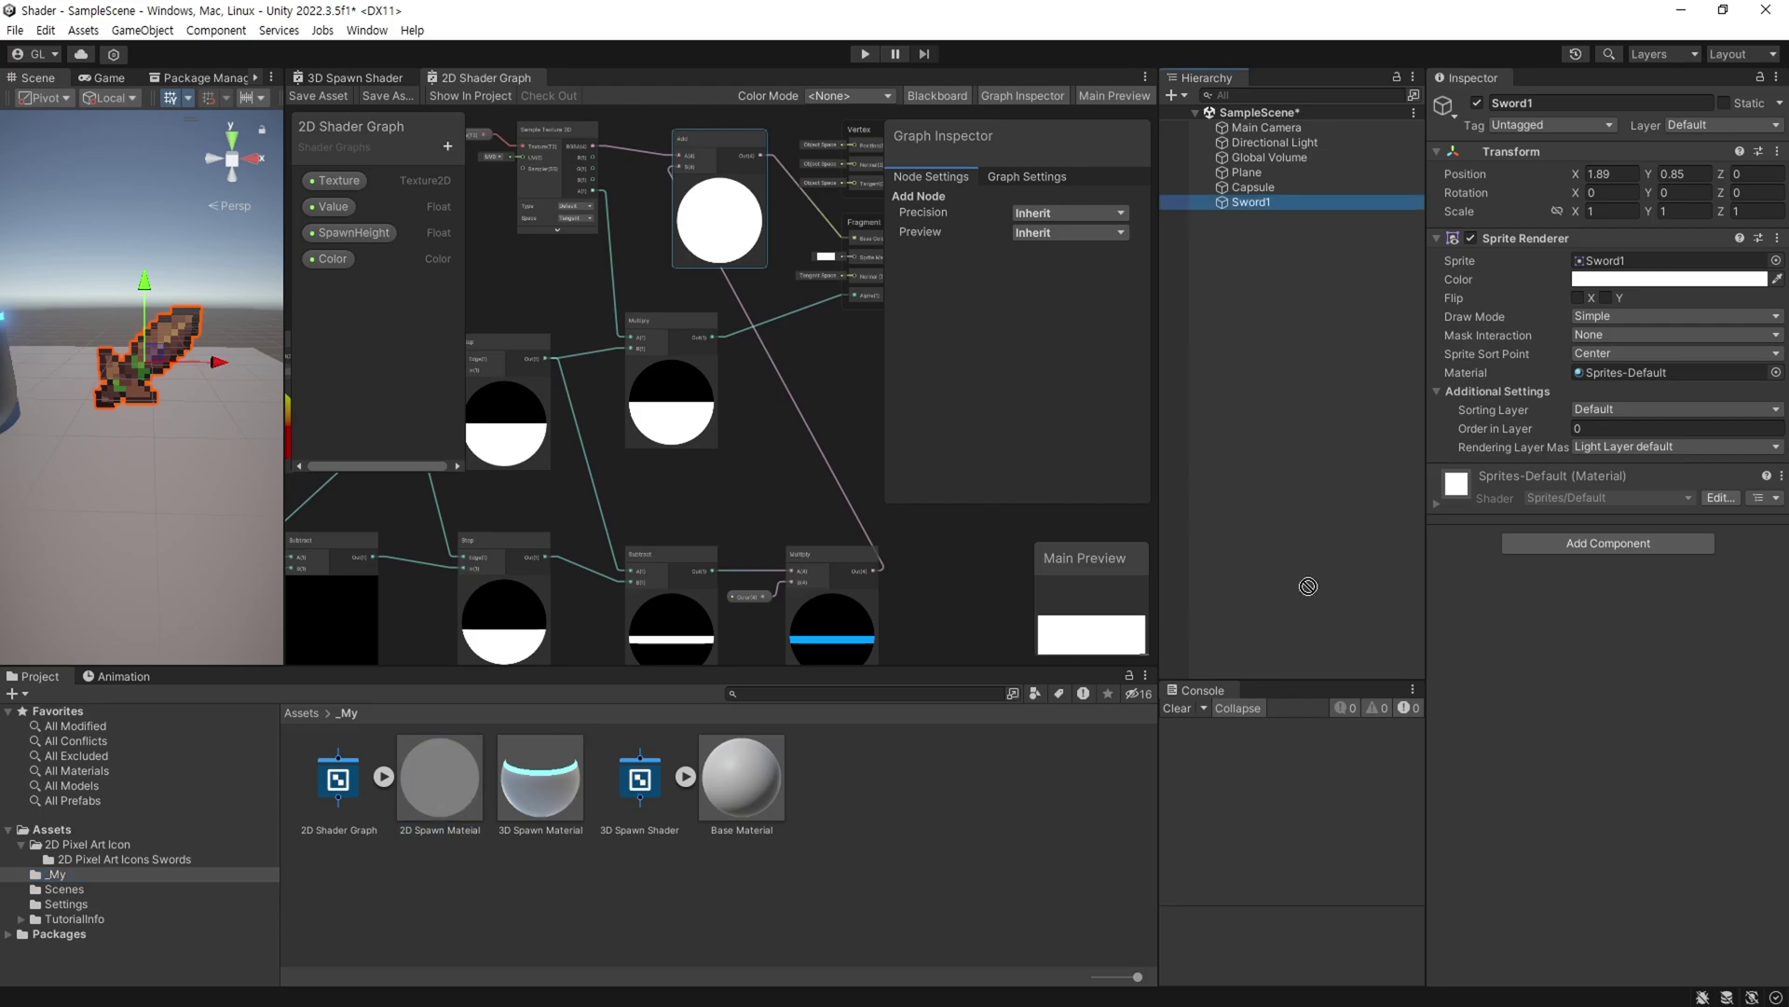
click(1437, 550)
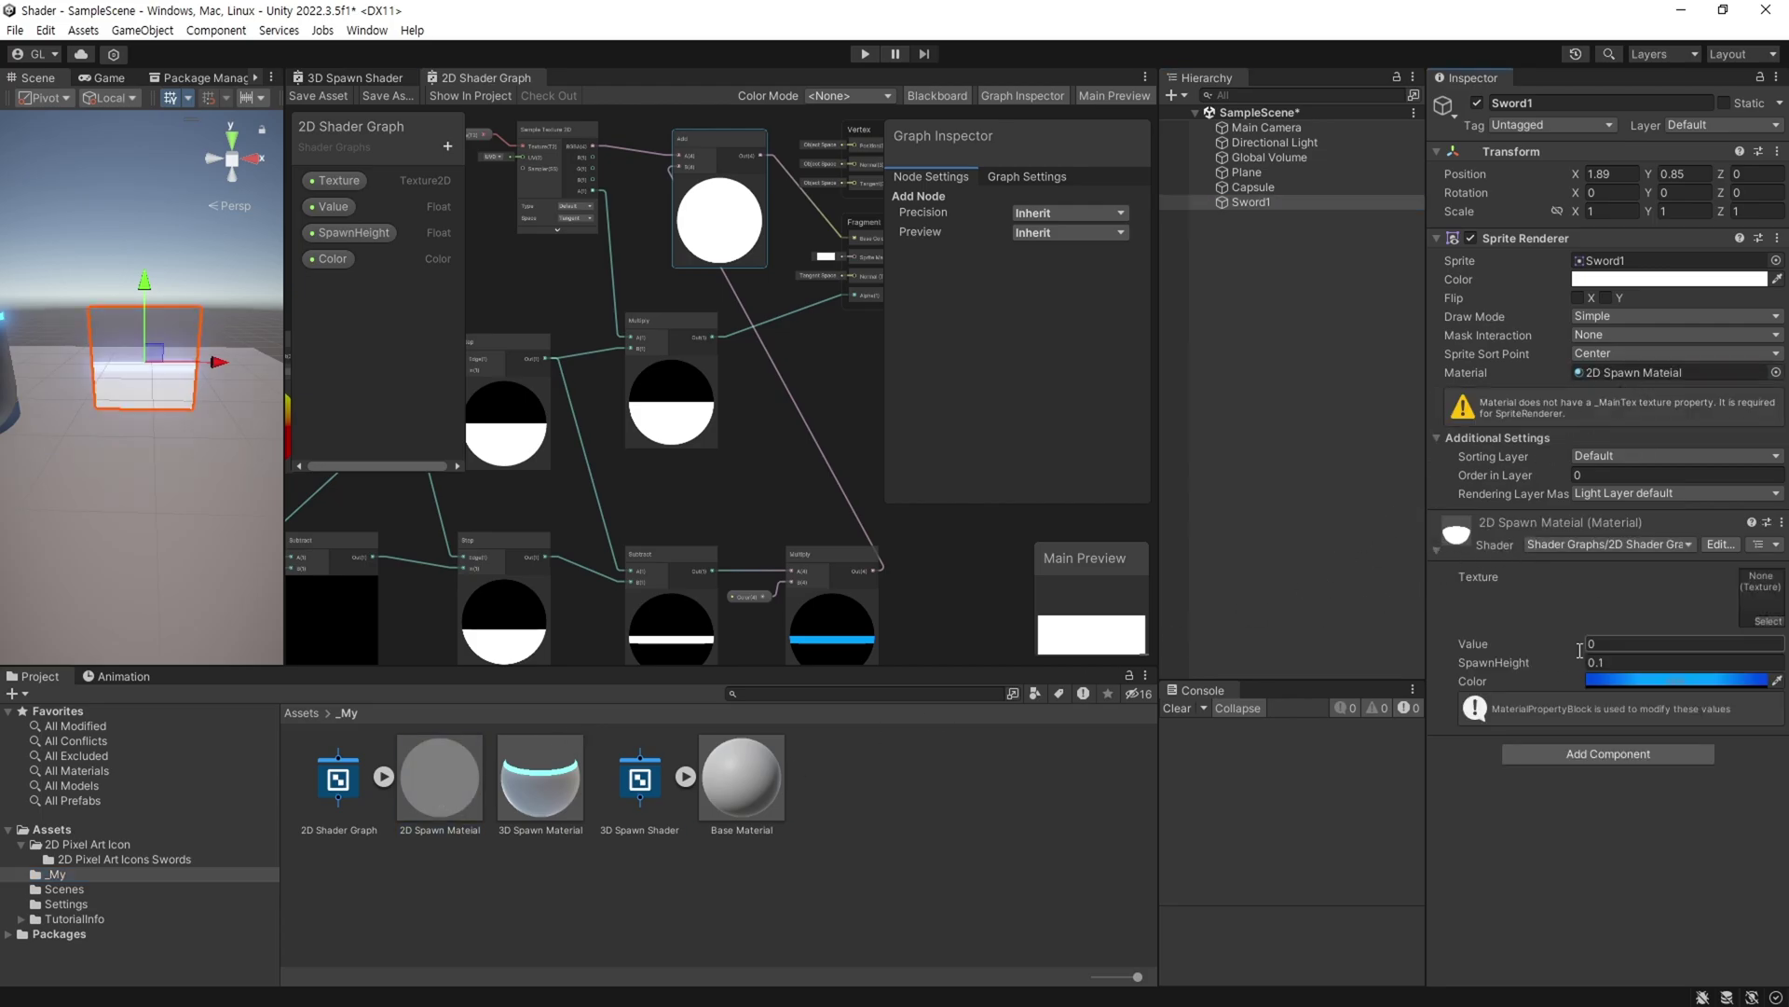
click(112, 859)
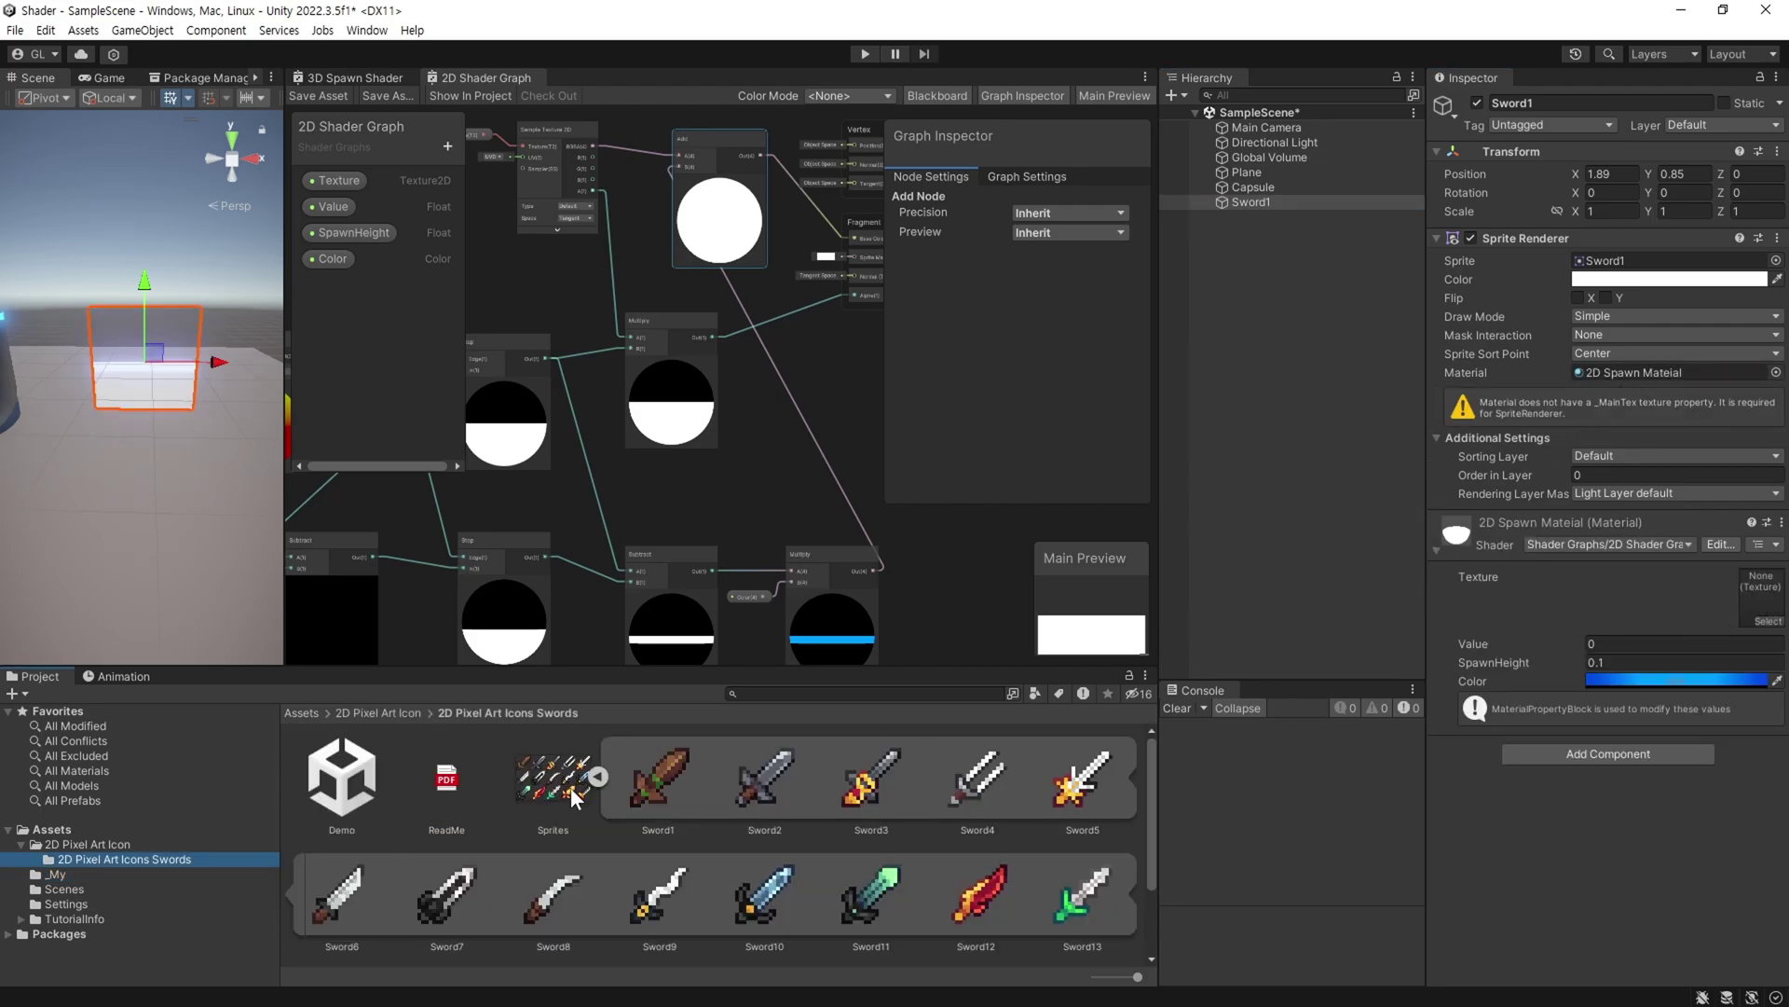
drag(552, 779, 1762, 597)
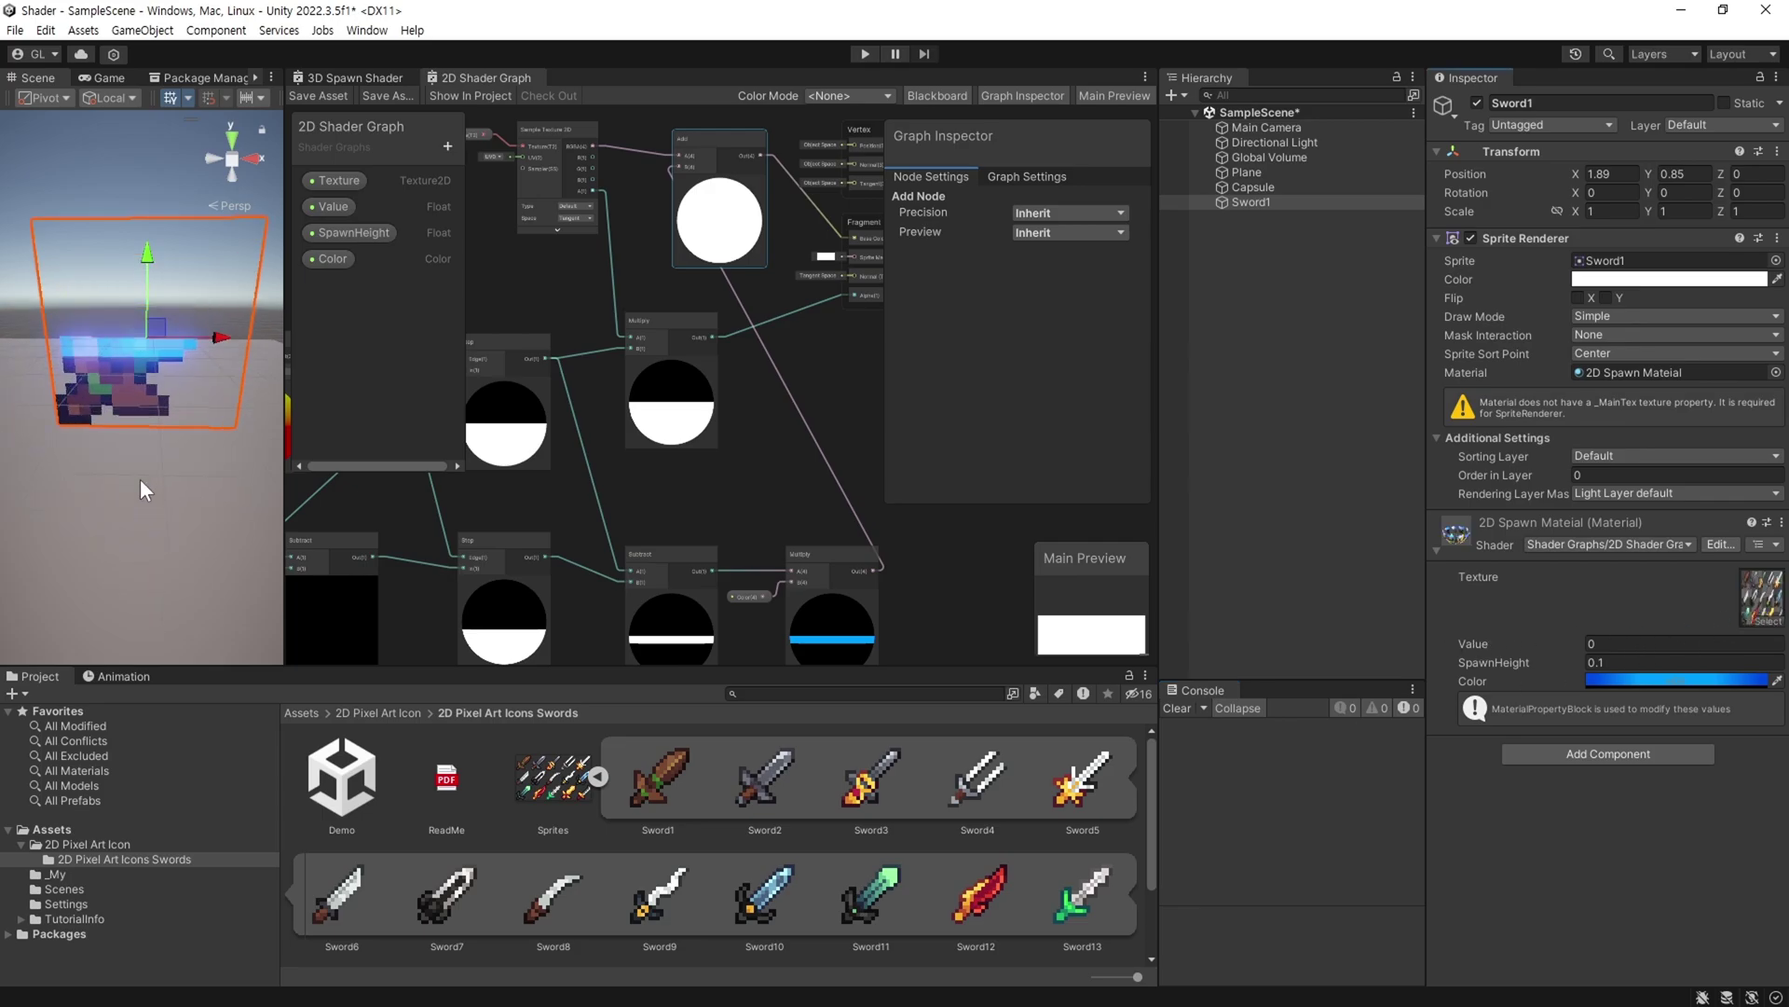
key(f)
Brighten the cyan-blue glow and set the spawn Value to about 0.7.
drag(286, 466, 777, 466)
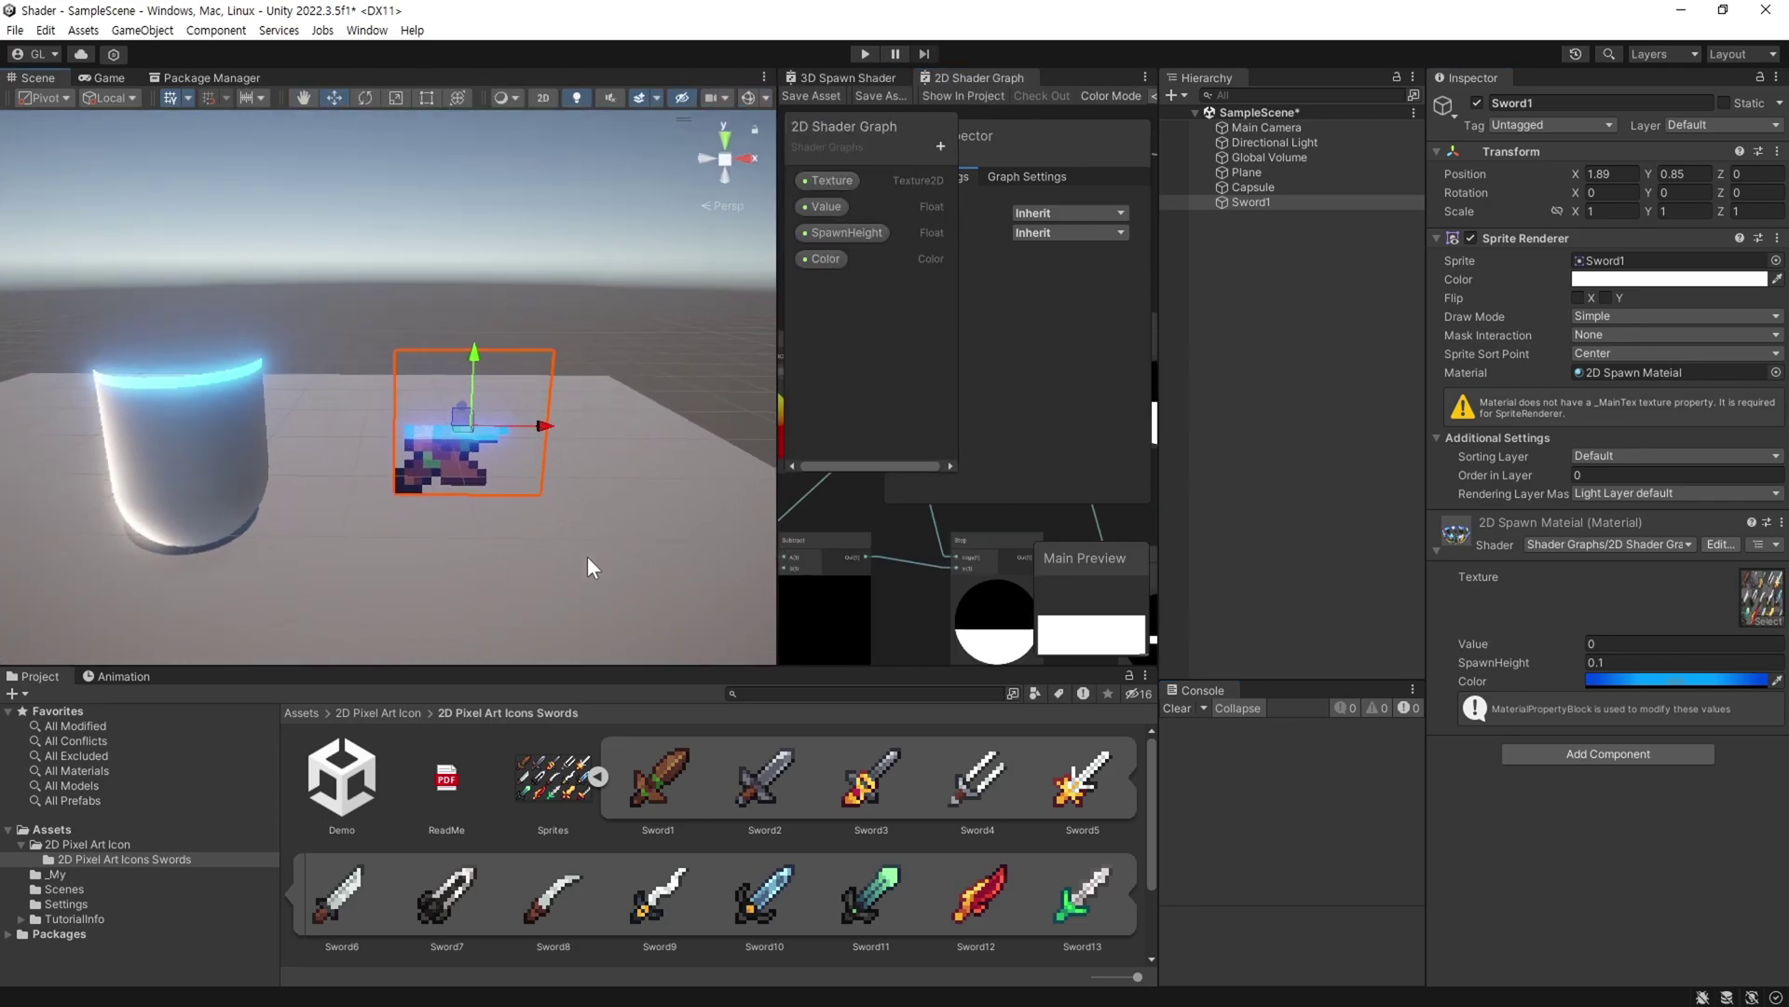
drag(1484, 647, 1498, 651)
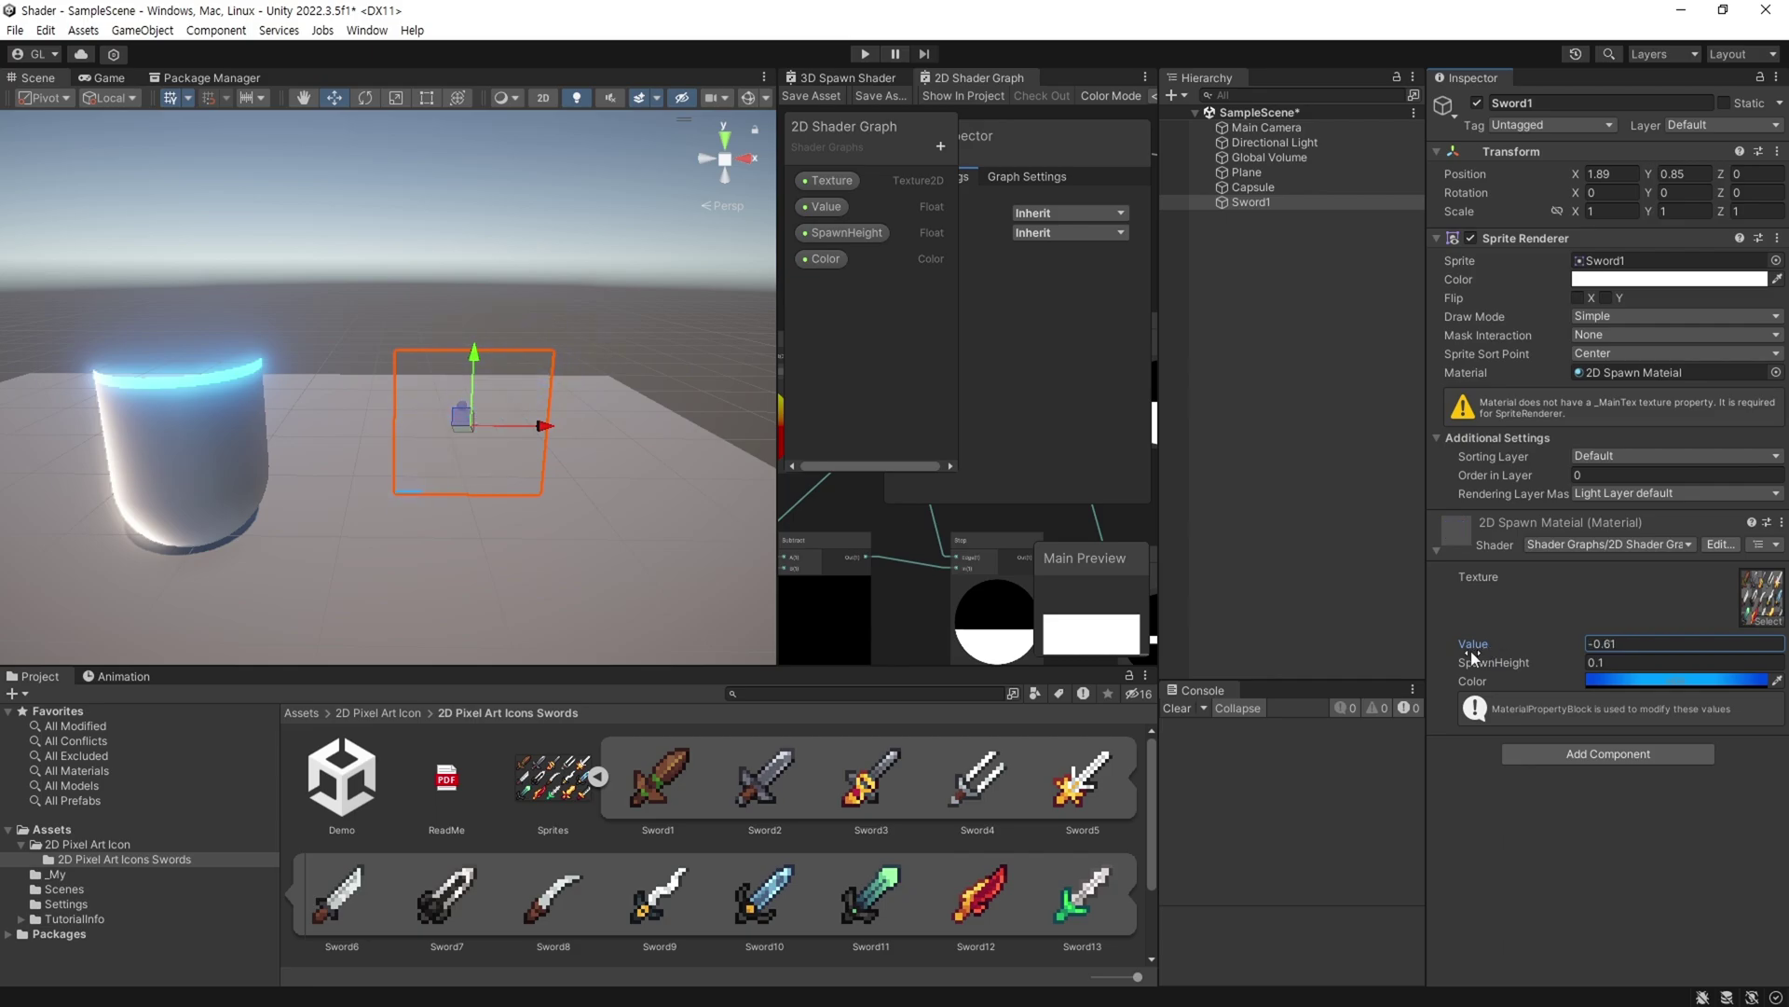
click(1631, 682)
click(1489, 650)
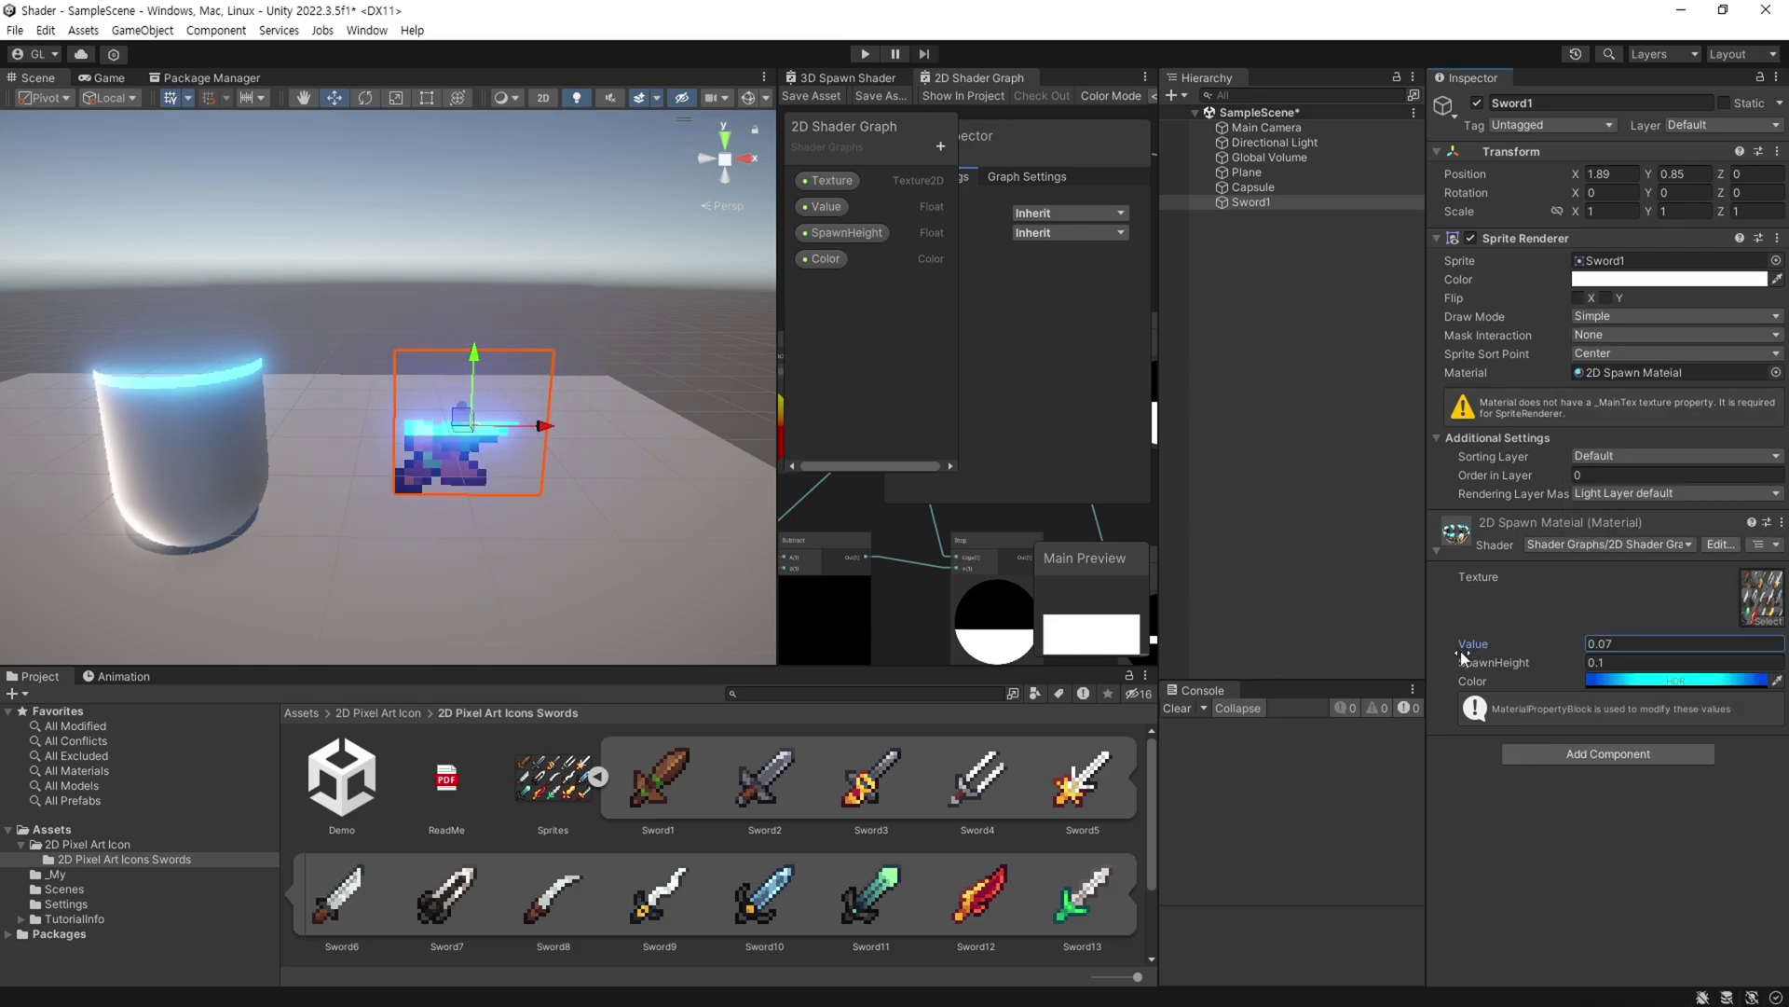
click(1631, 681)
drag(1484, 641, 1498, 651)
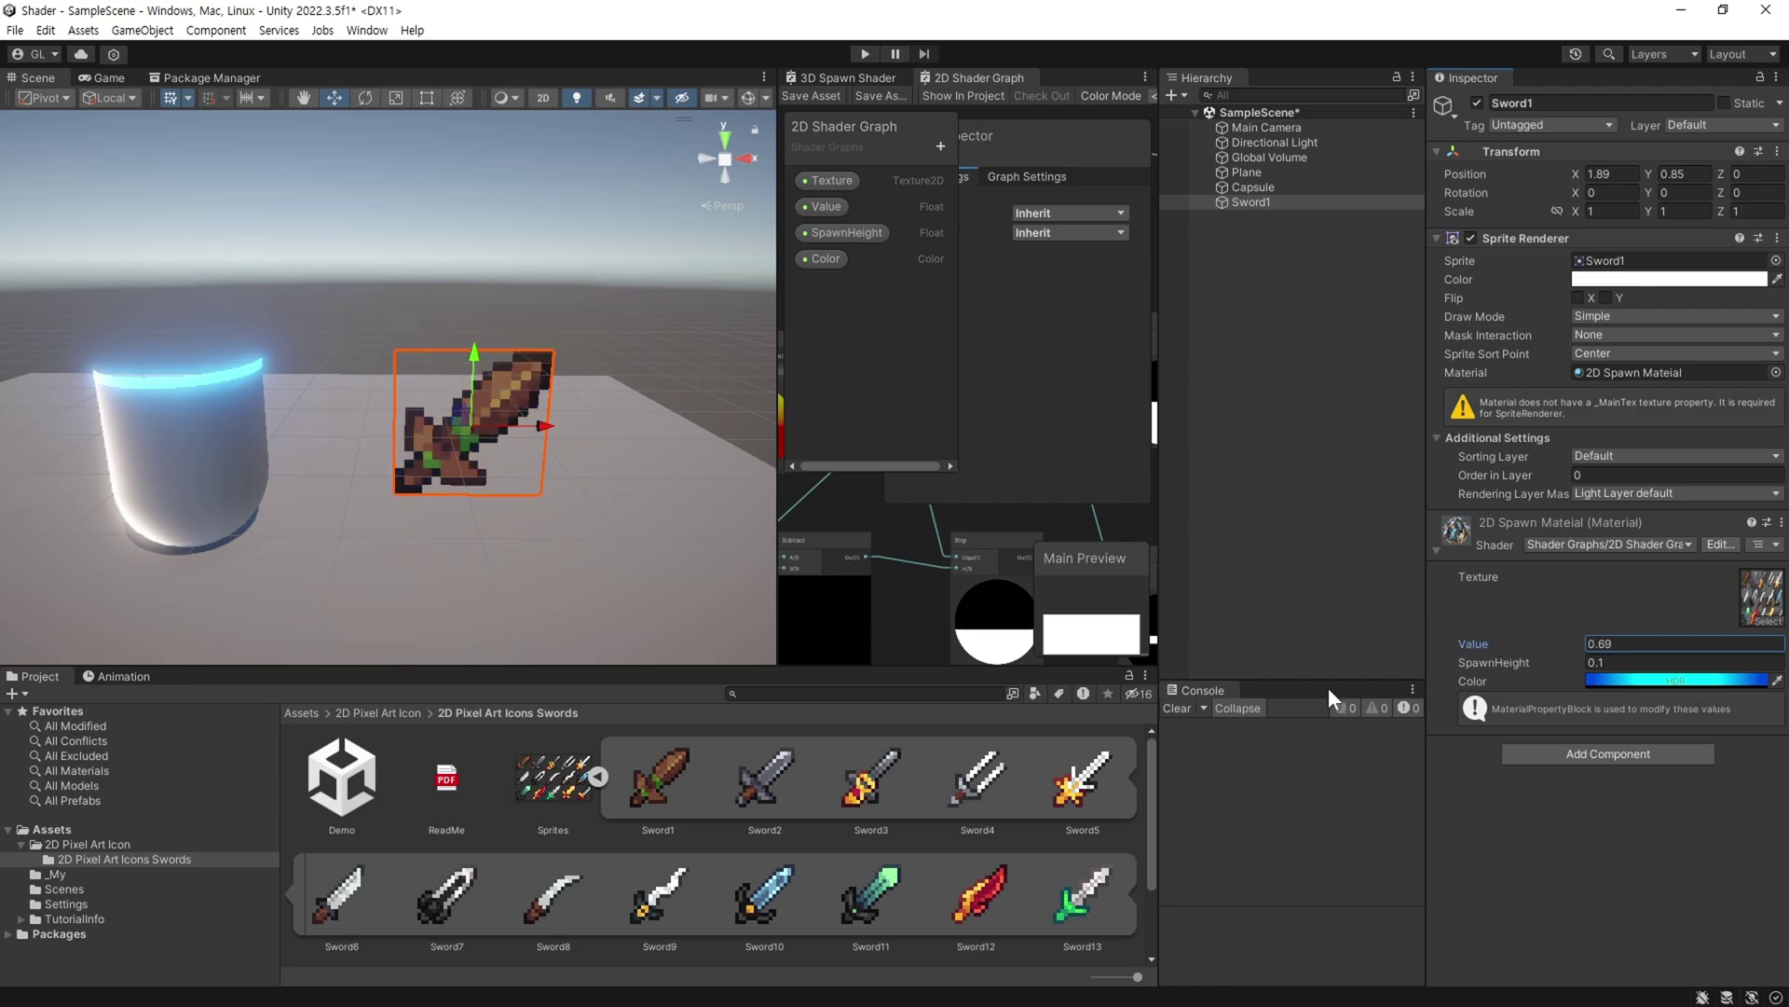
drag(1478, 653, 1487, 657)
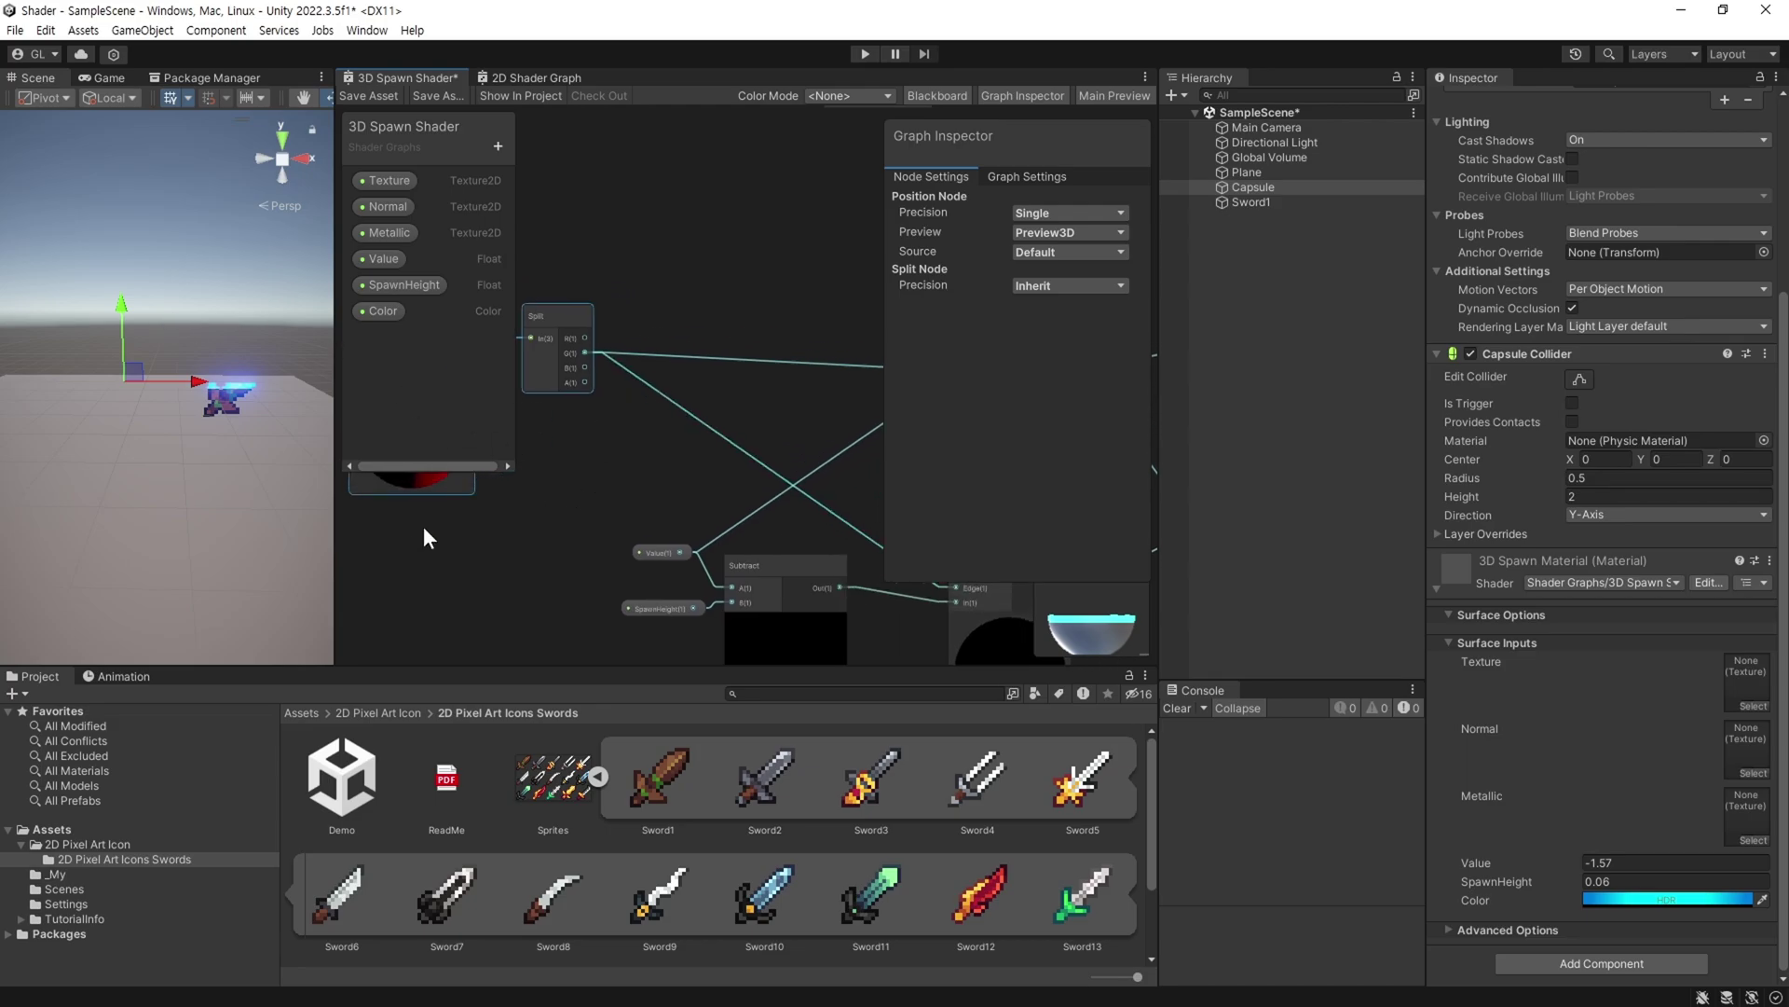
Add a Simple Noise node to the 3D Spawn Shader graph.
middle_drag(460, 645, 570, 484)
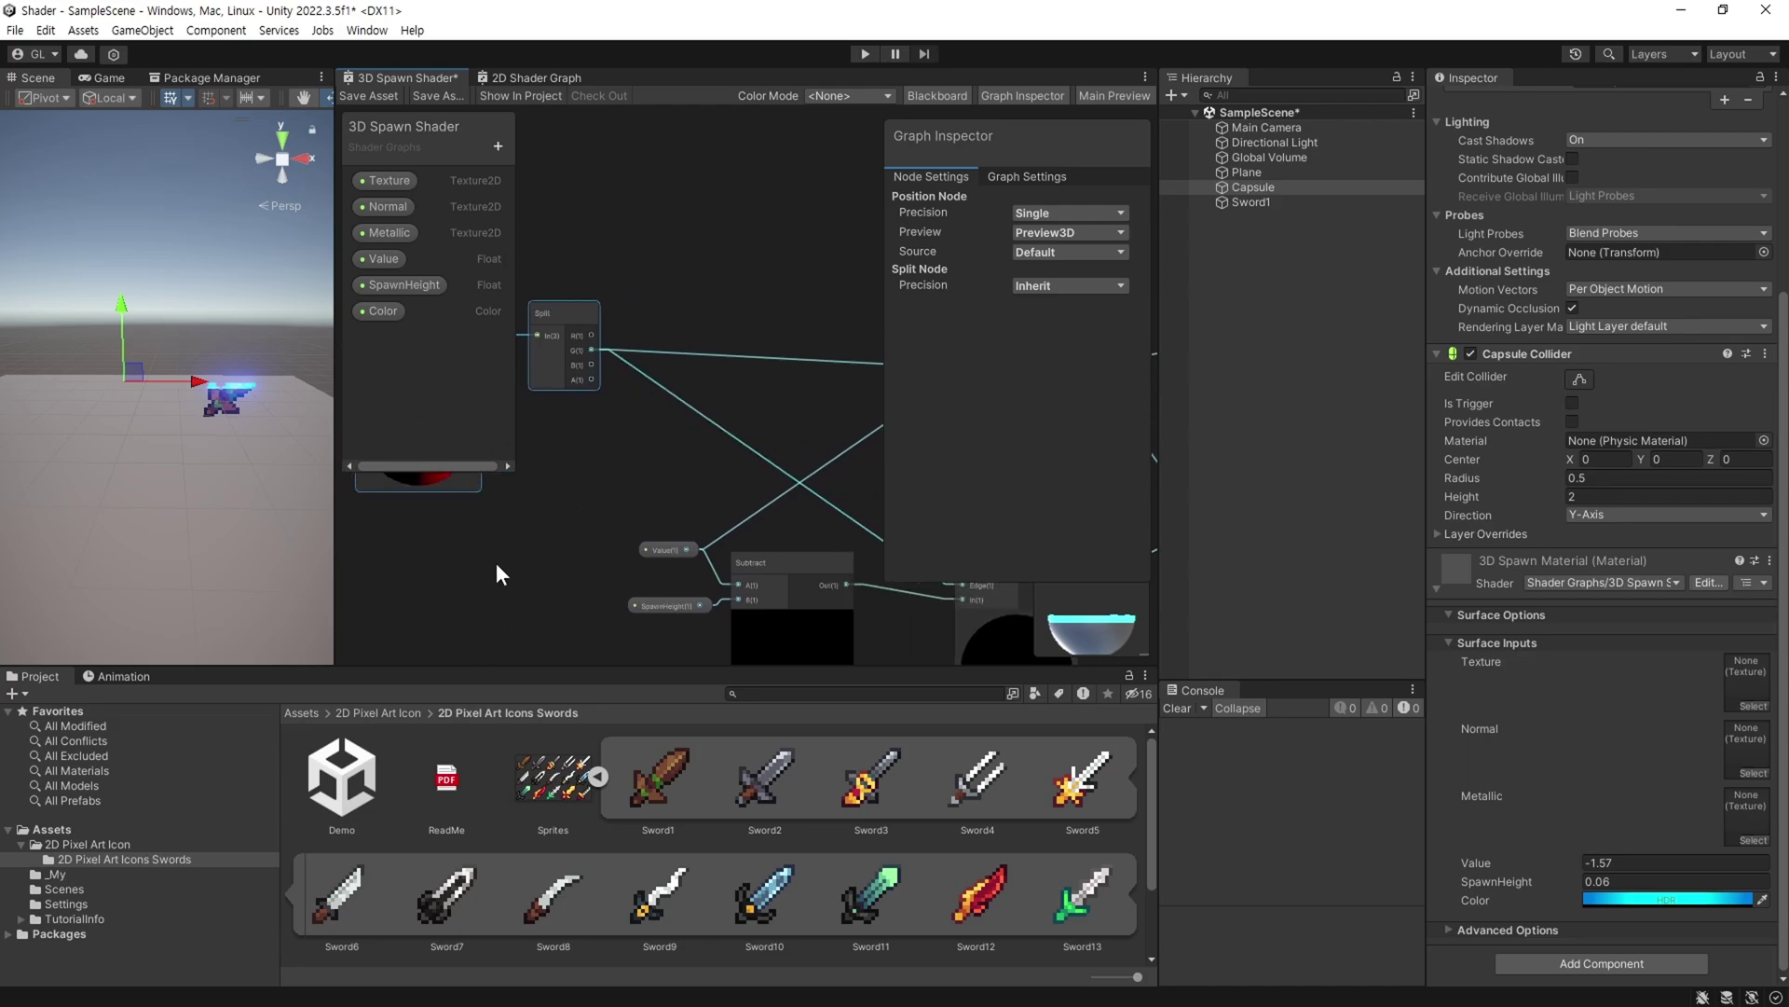
right_click(552, 482)
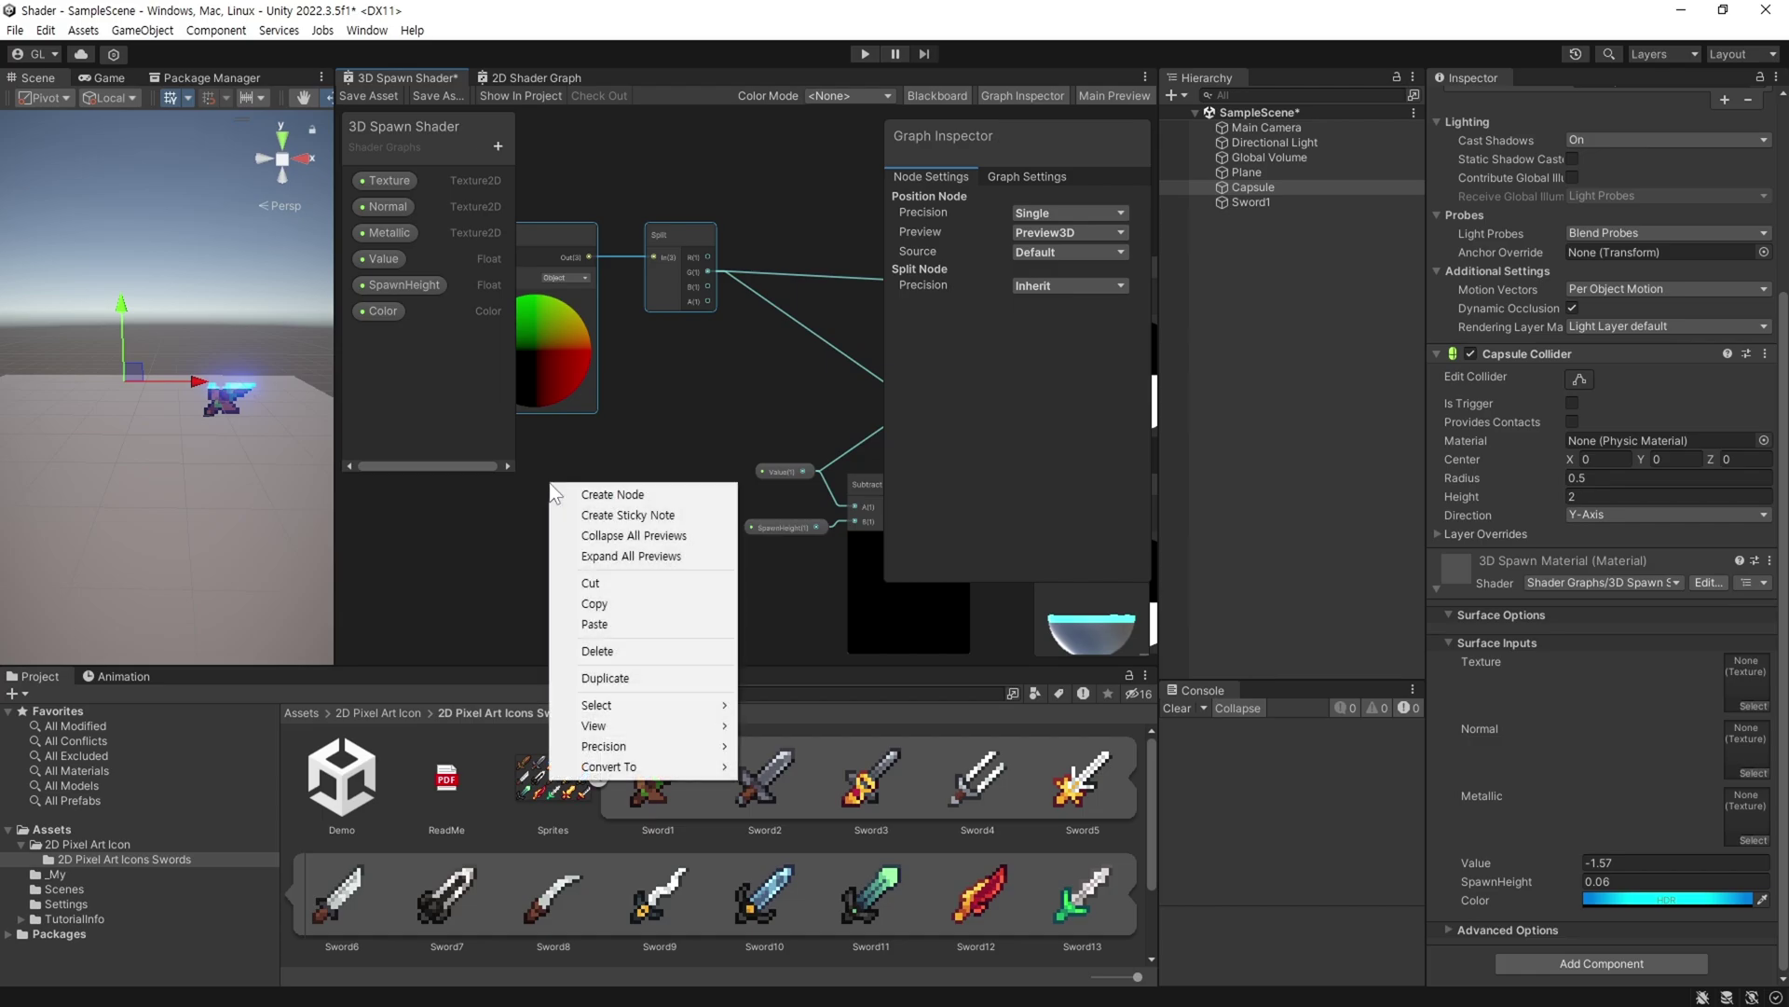
click(602, 494)
text(noi)
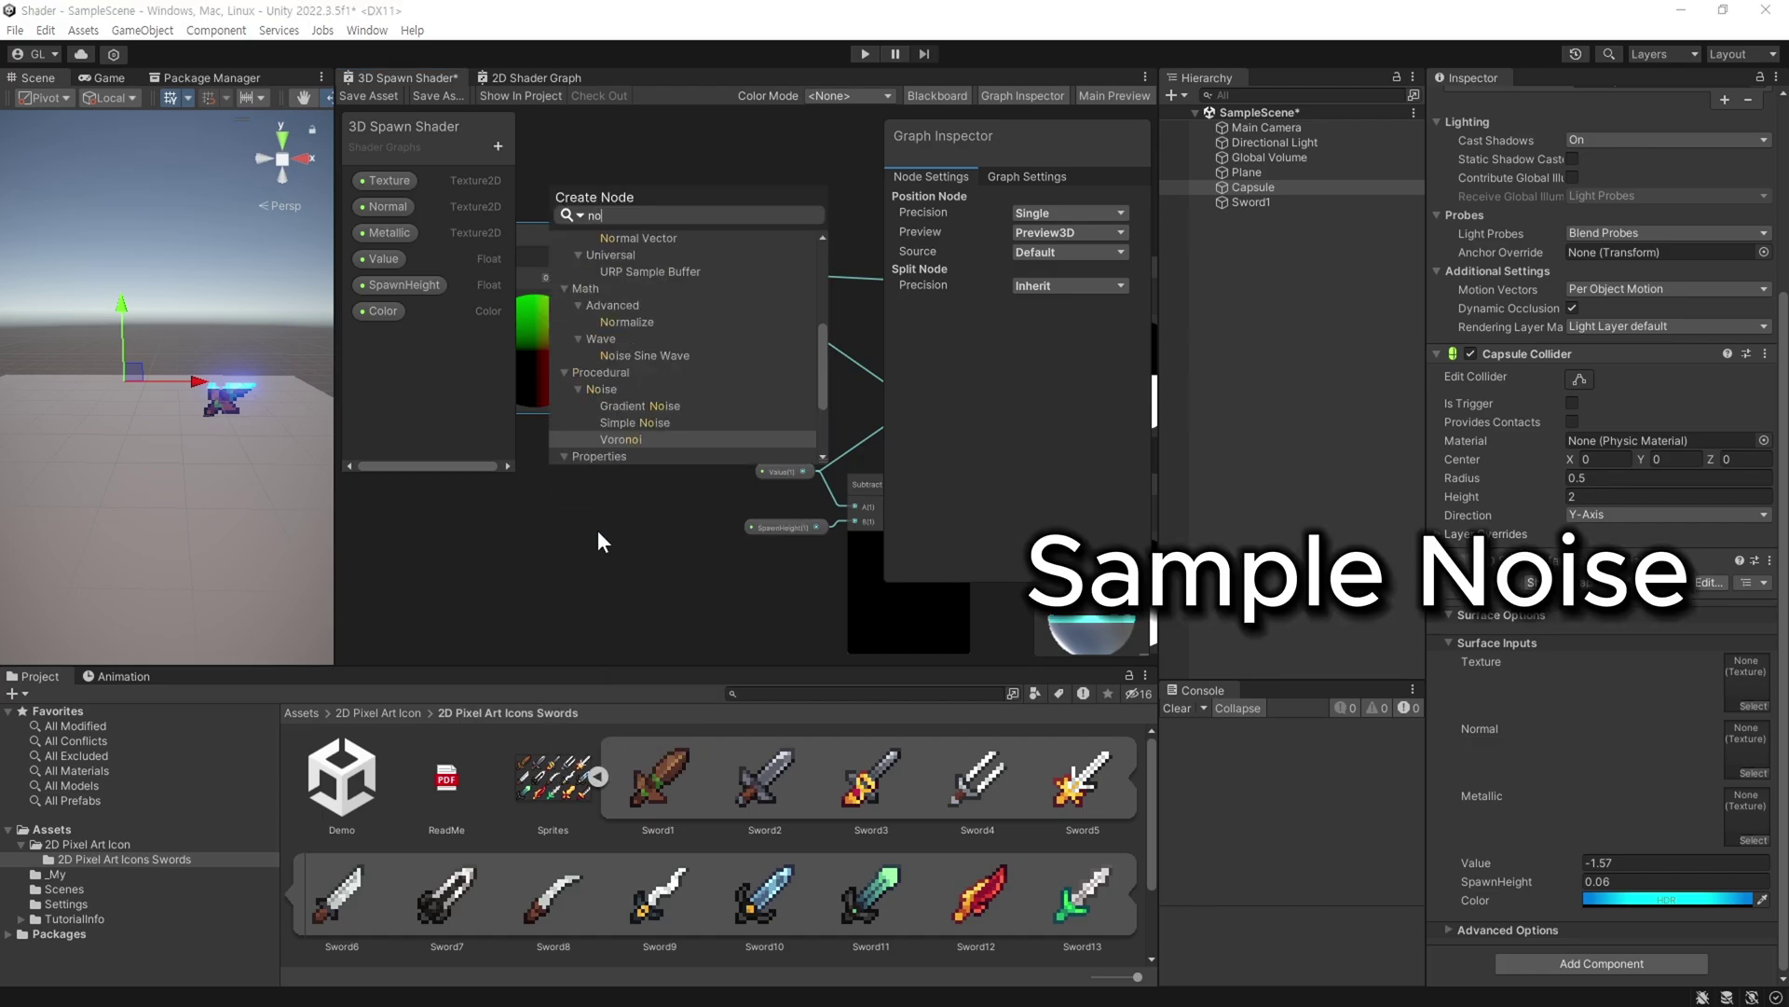
click(652, 391)
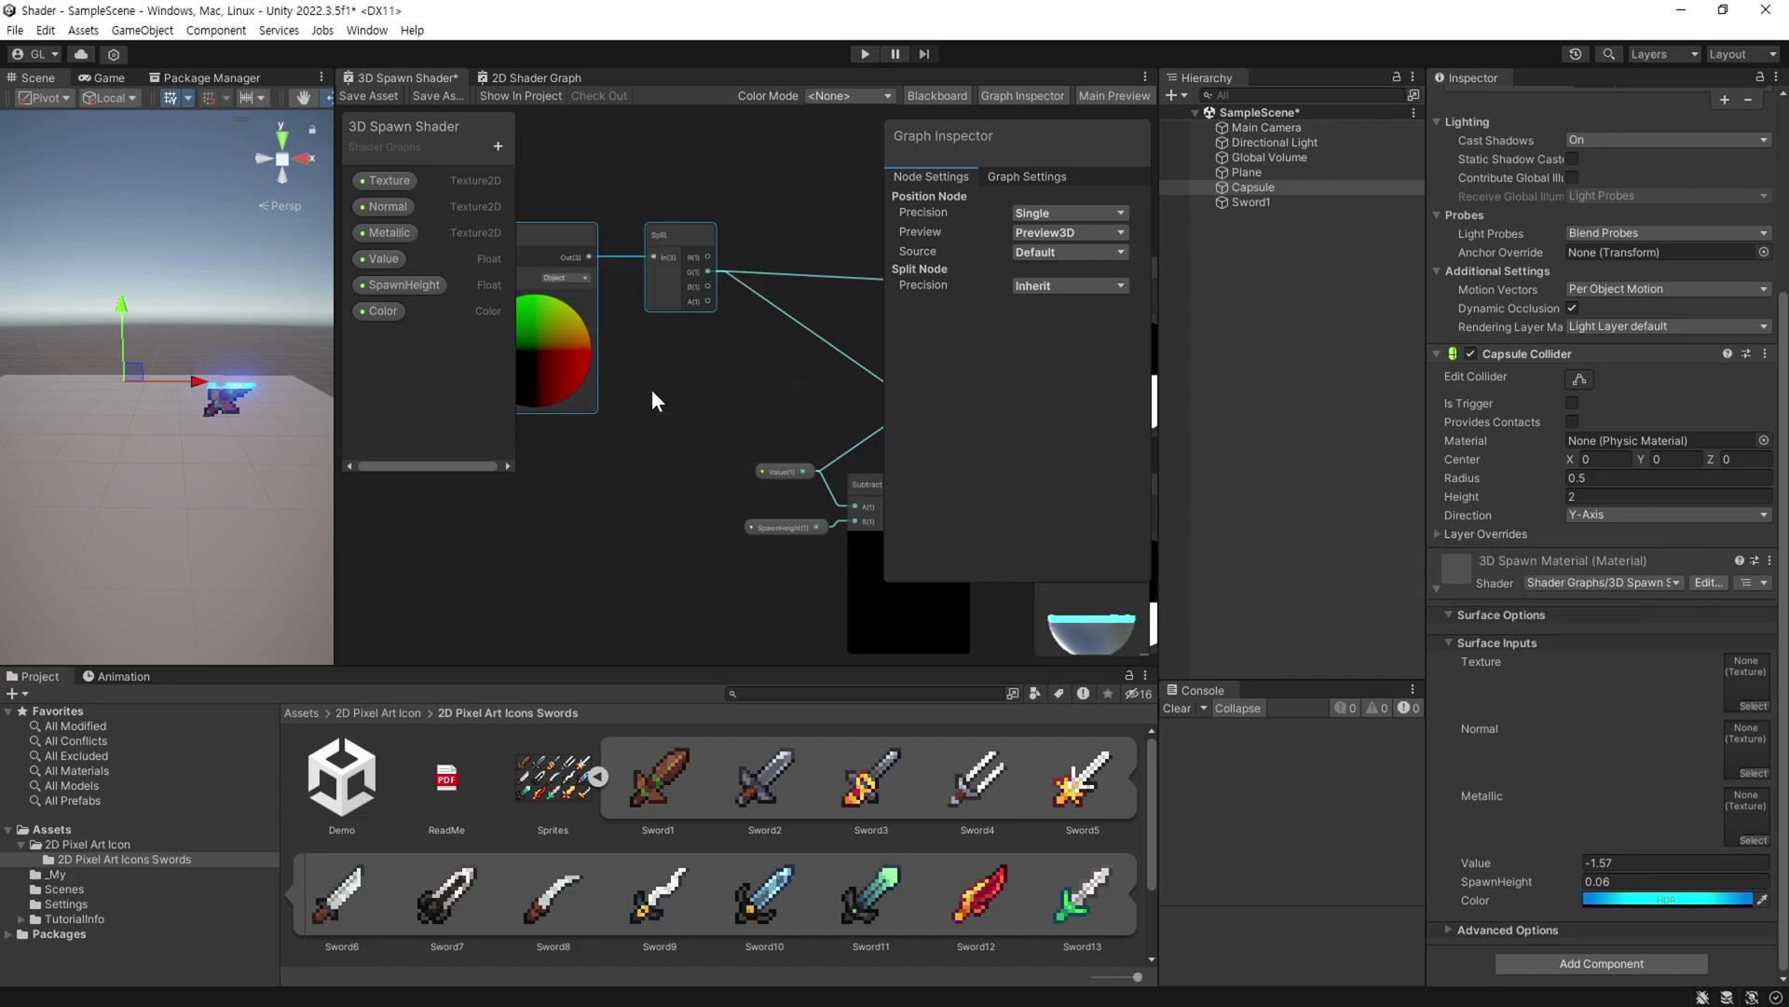
Set the Simple Noise Scale to 80 and move it to the lower left.
scroll(692, 547, down, 1)
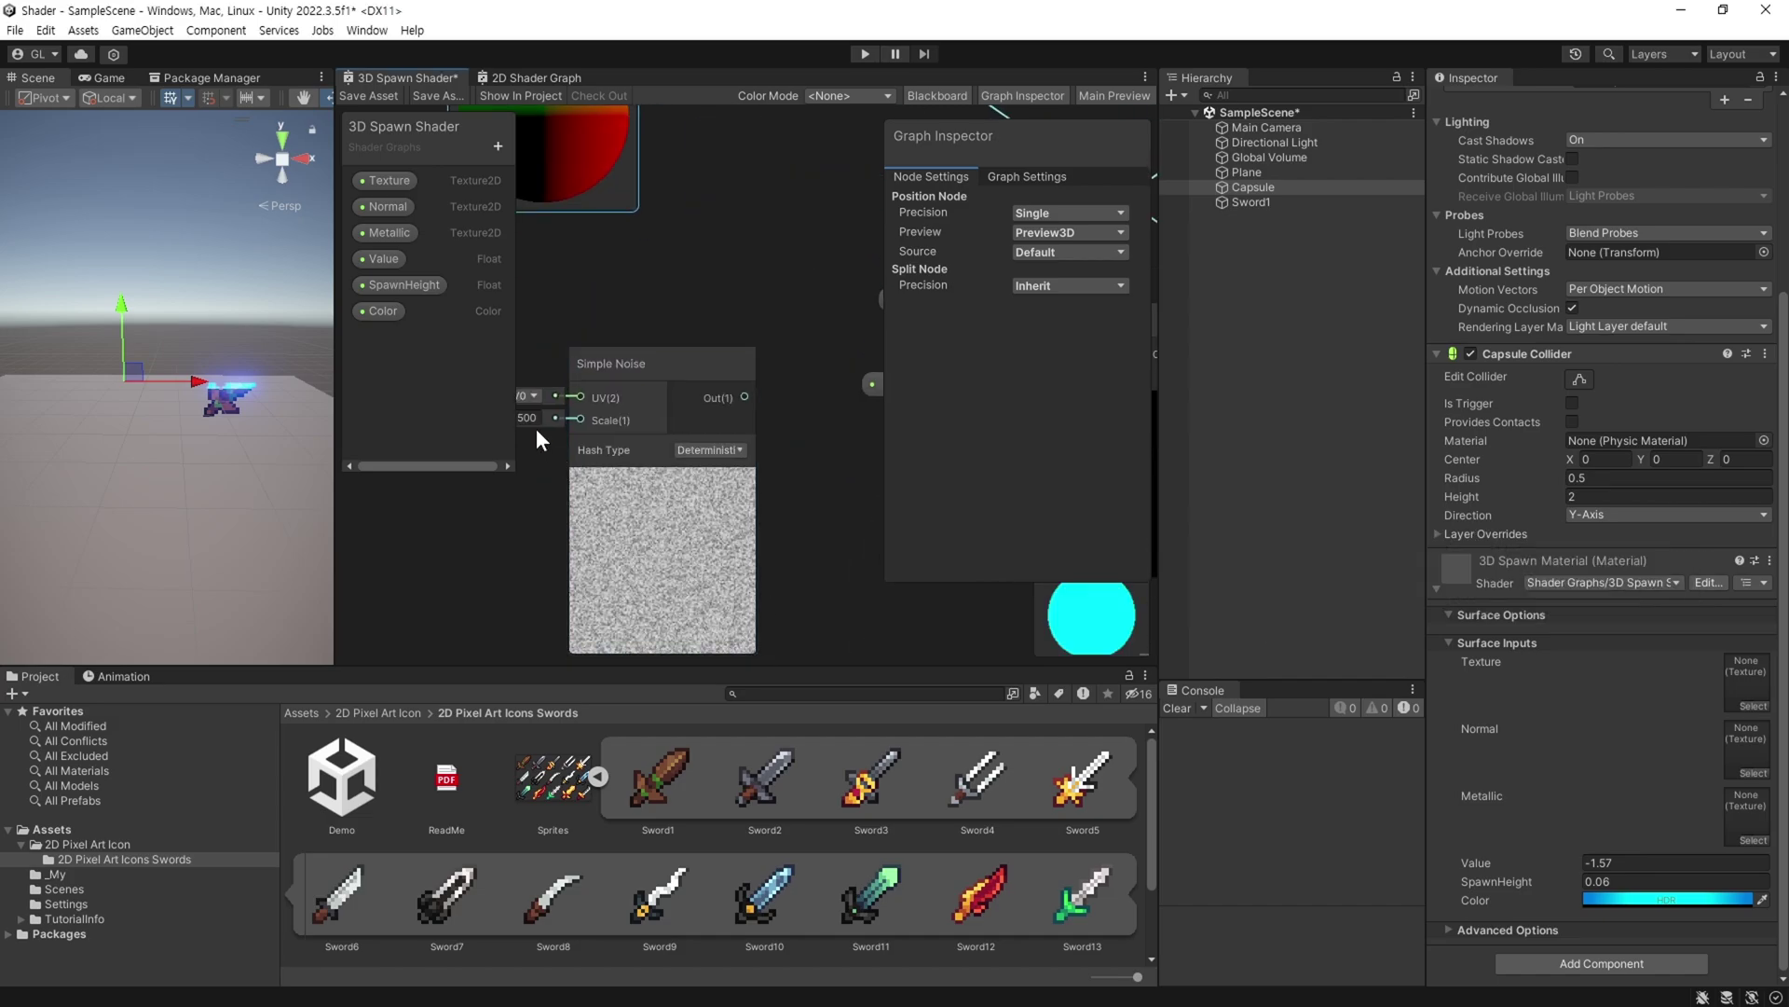
click(528, 422)
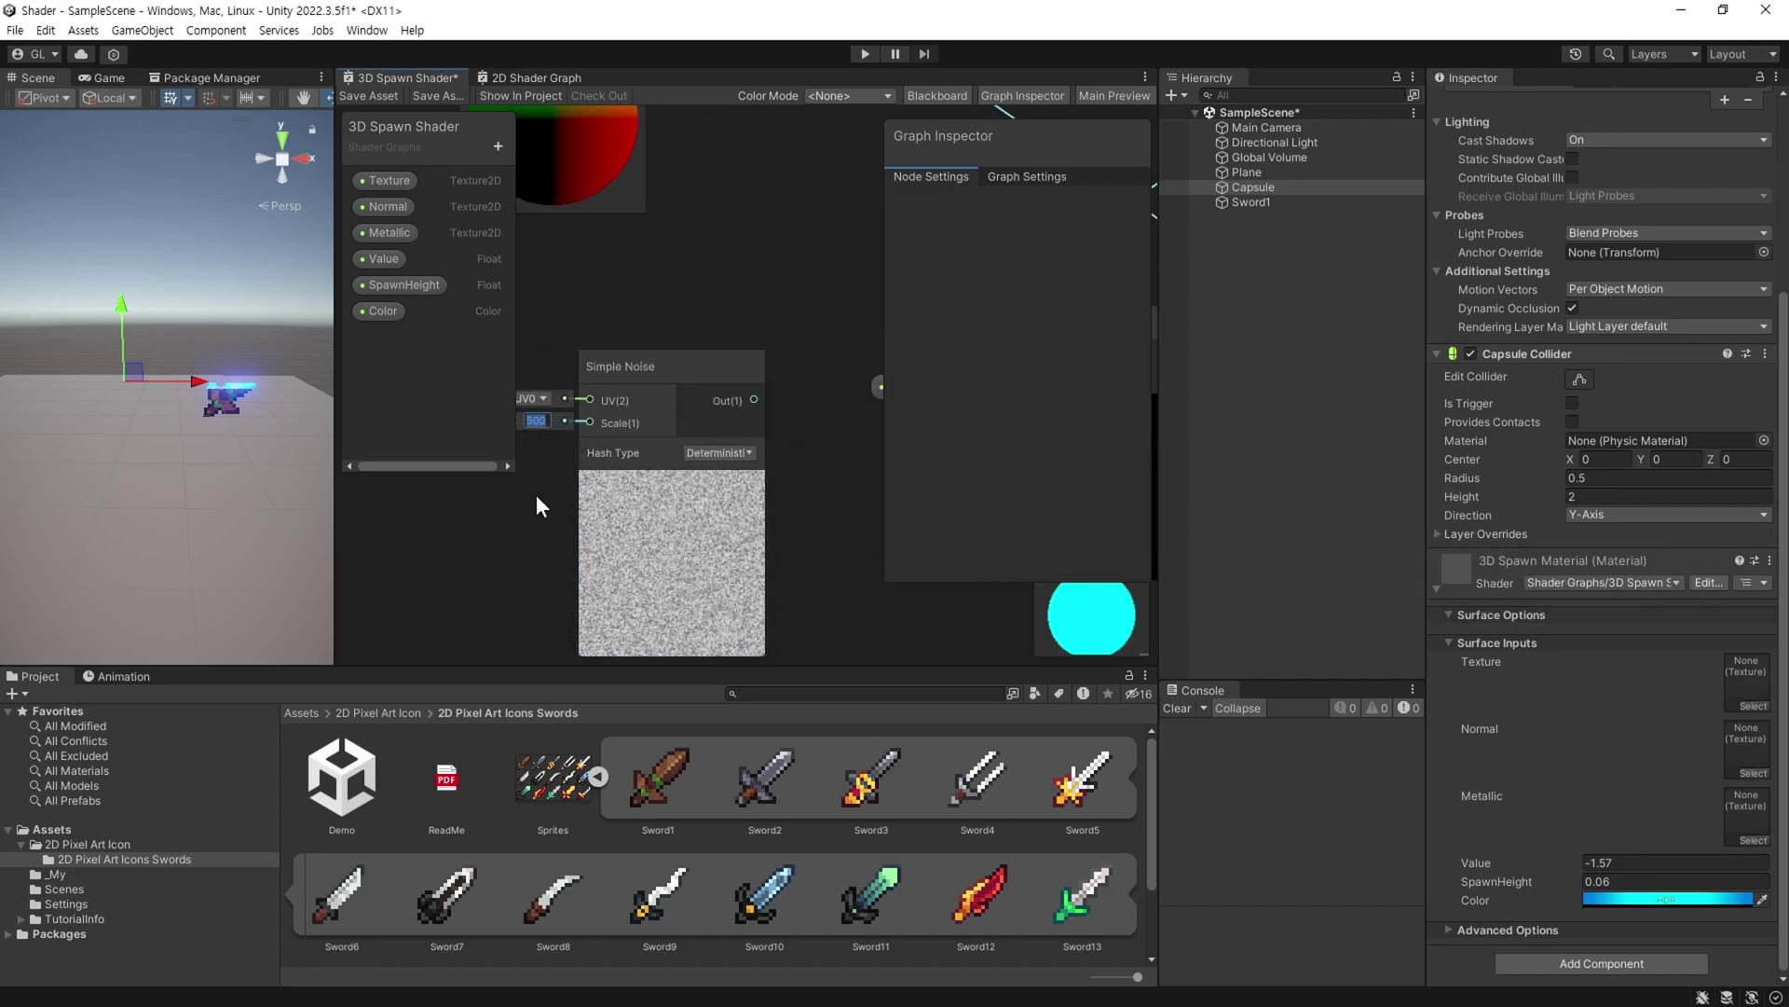
text(1000)
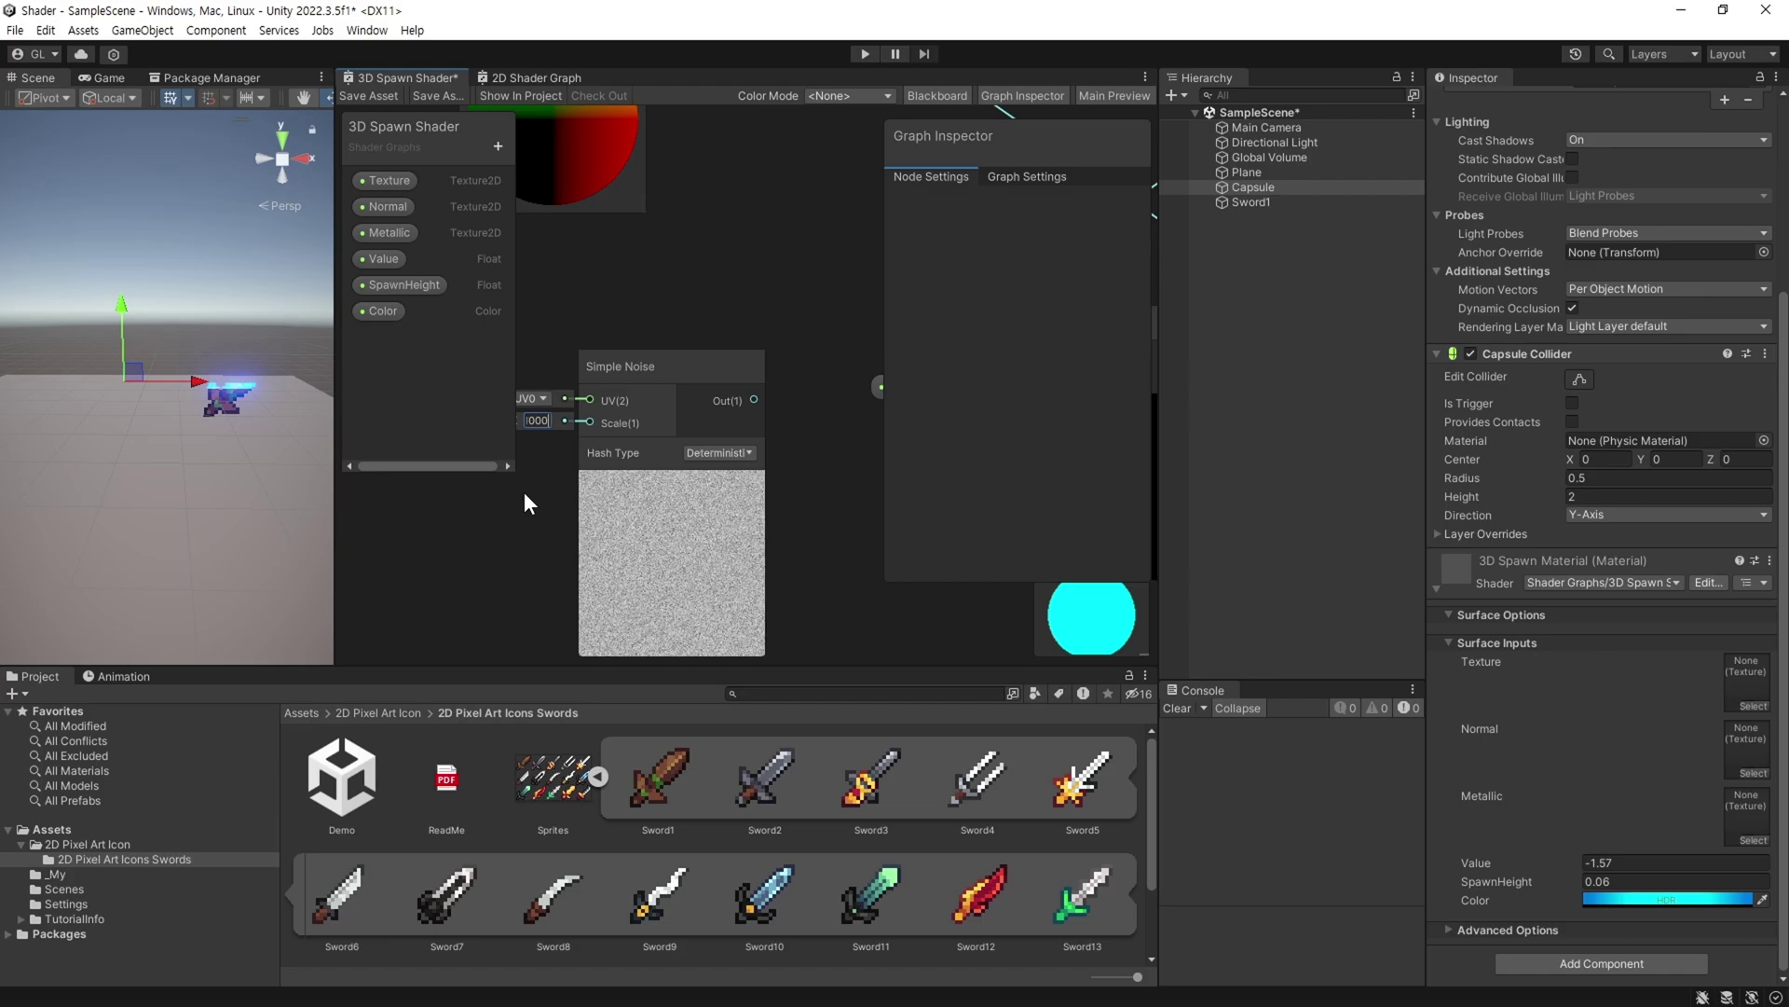
key(BackSpace)
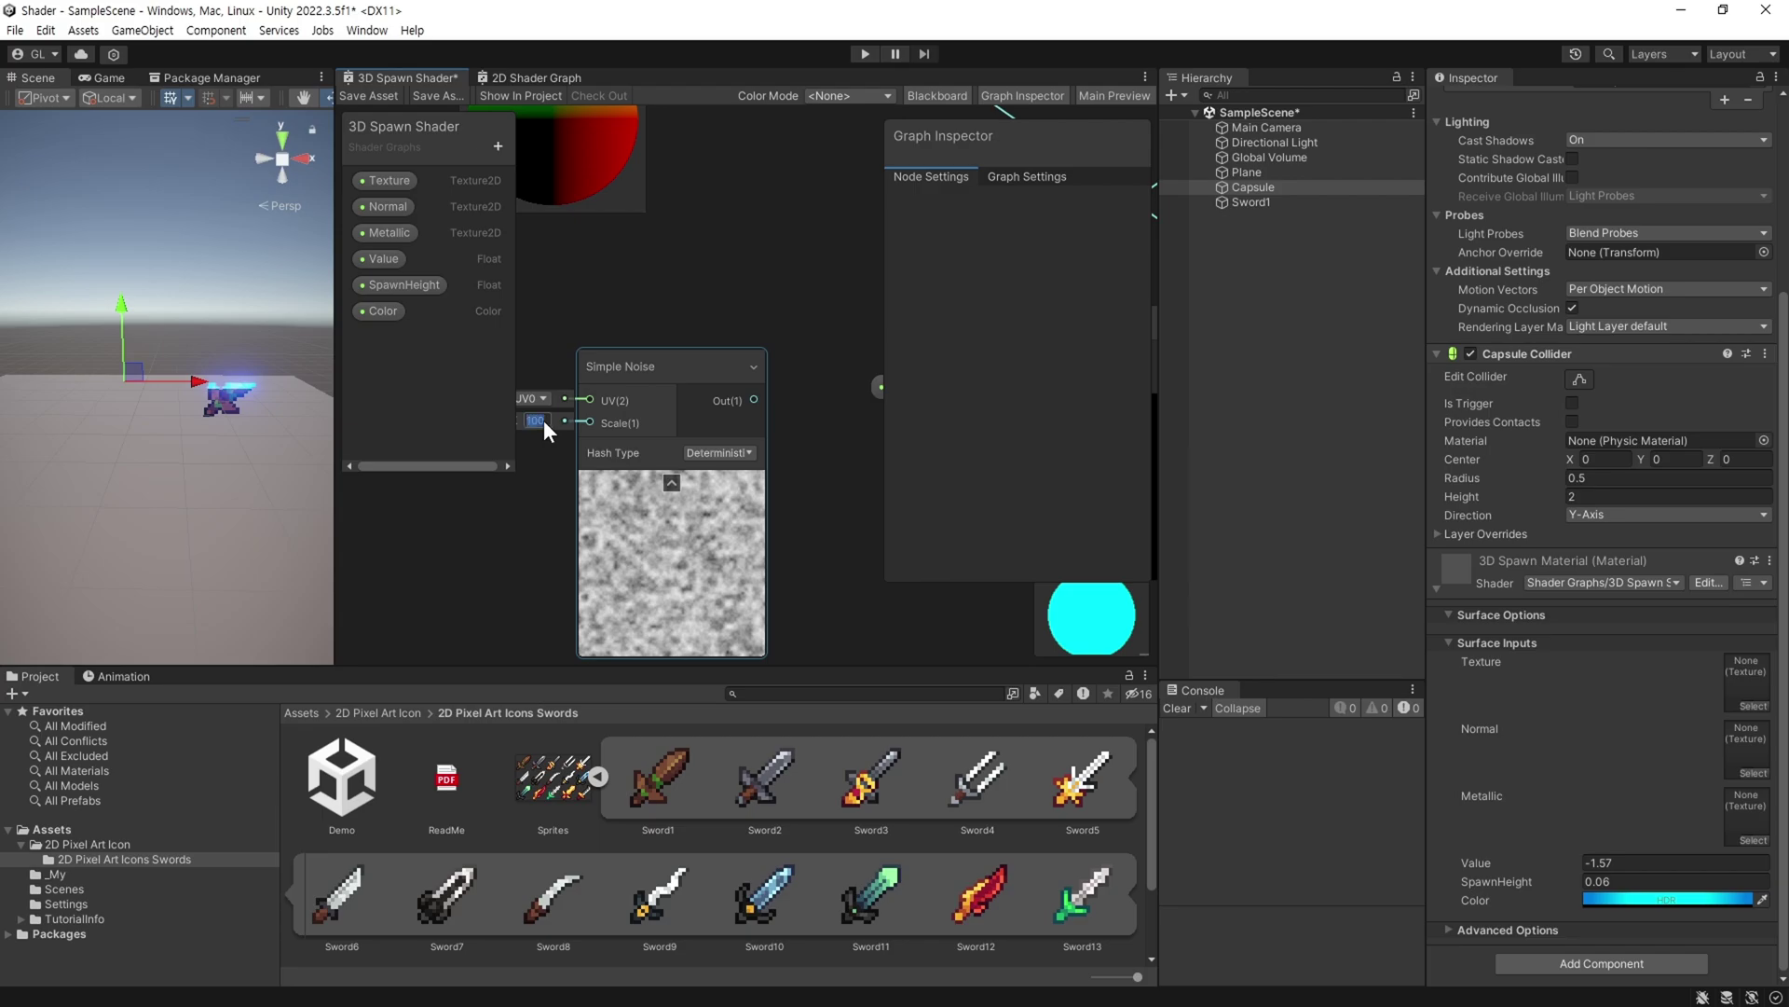
text(80)
key(Return)
scroll(667, 501, down, 2)
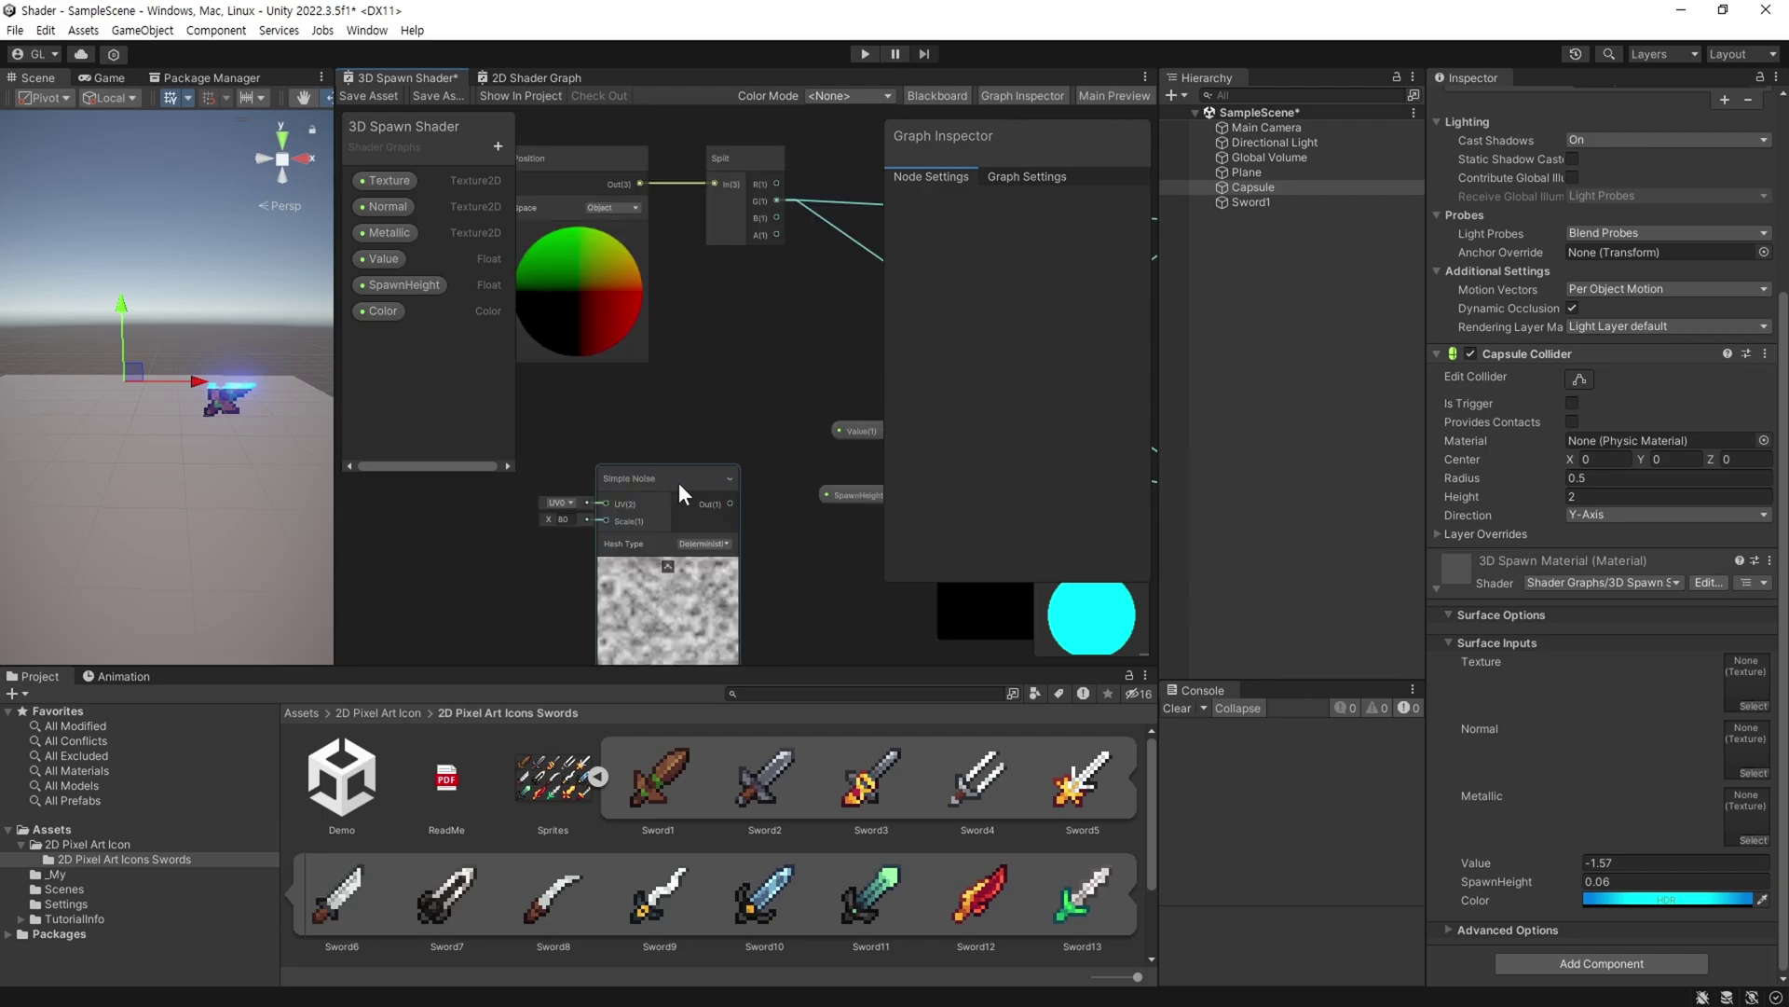
drag(679, 483, 599, 416)
scroll(627, 490, down, 2)
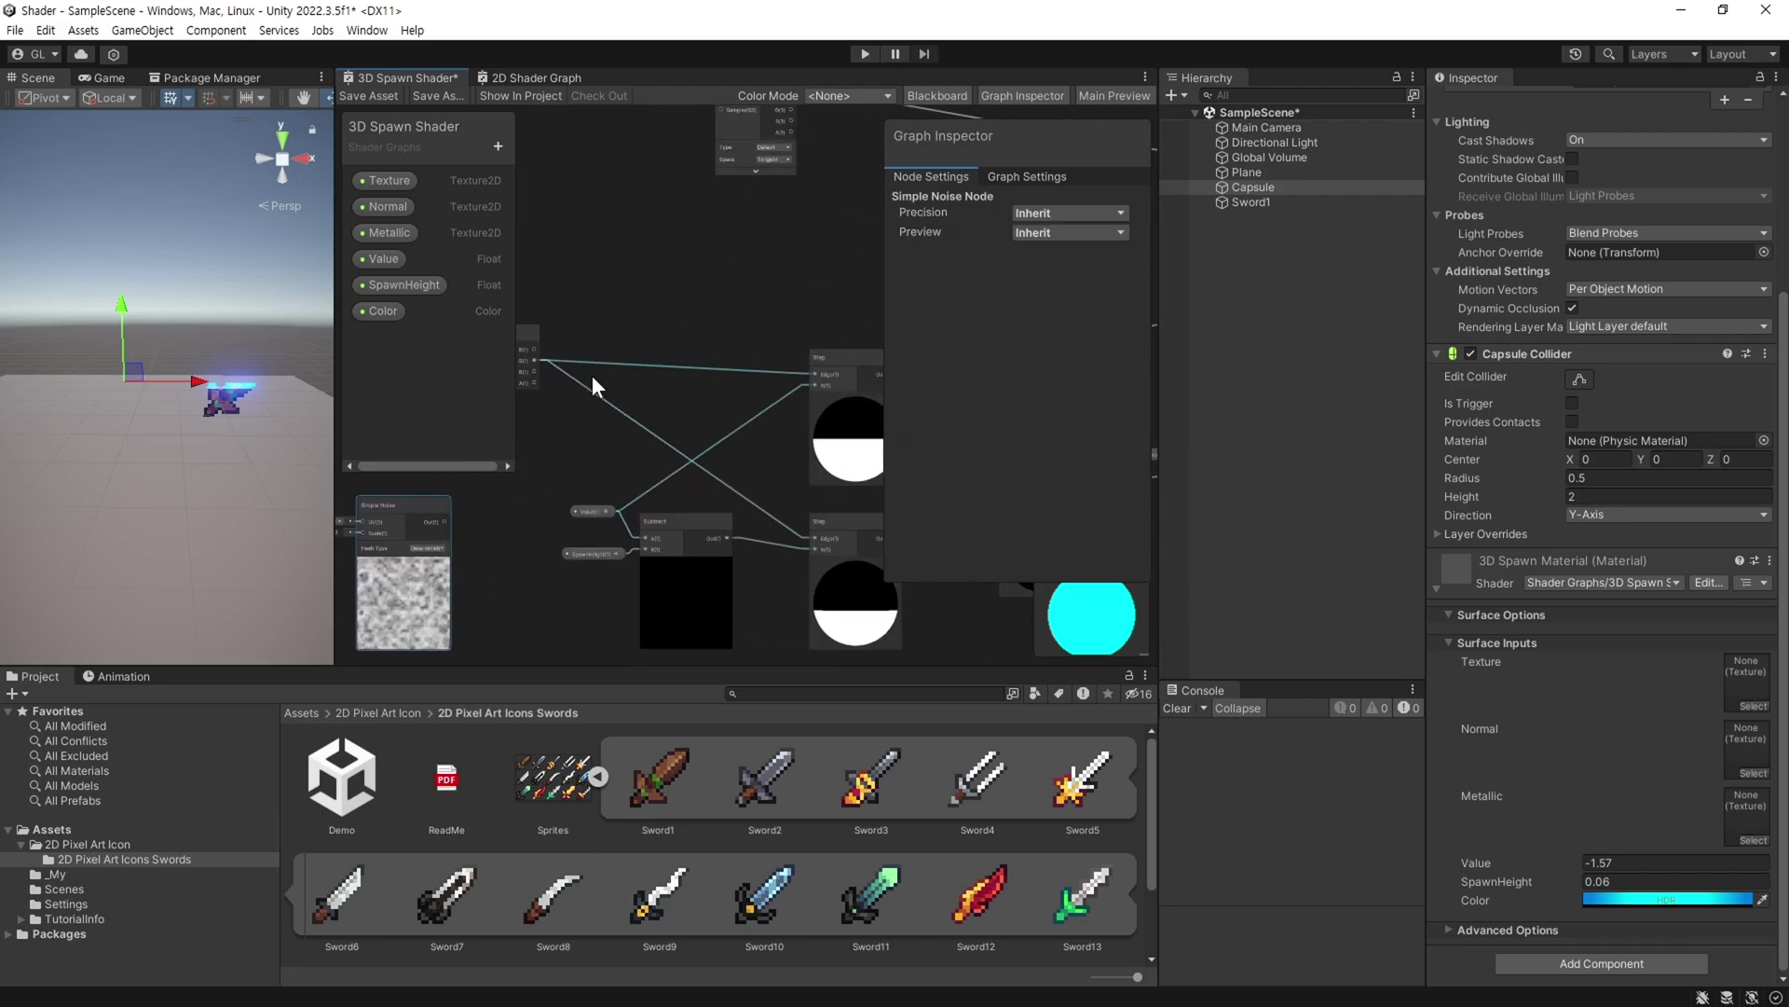
Bring up the Create Node search beside the Split and Step nodes.
middle_drag(532, 358, 577, 377)
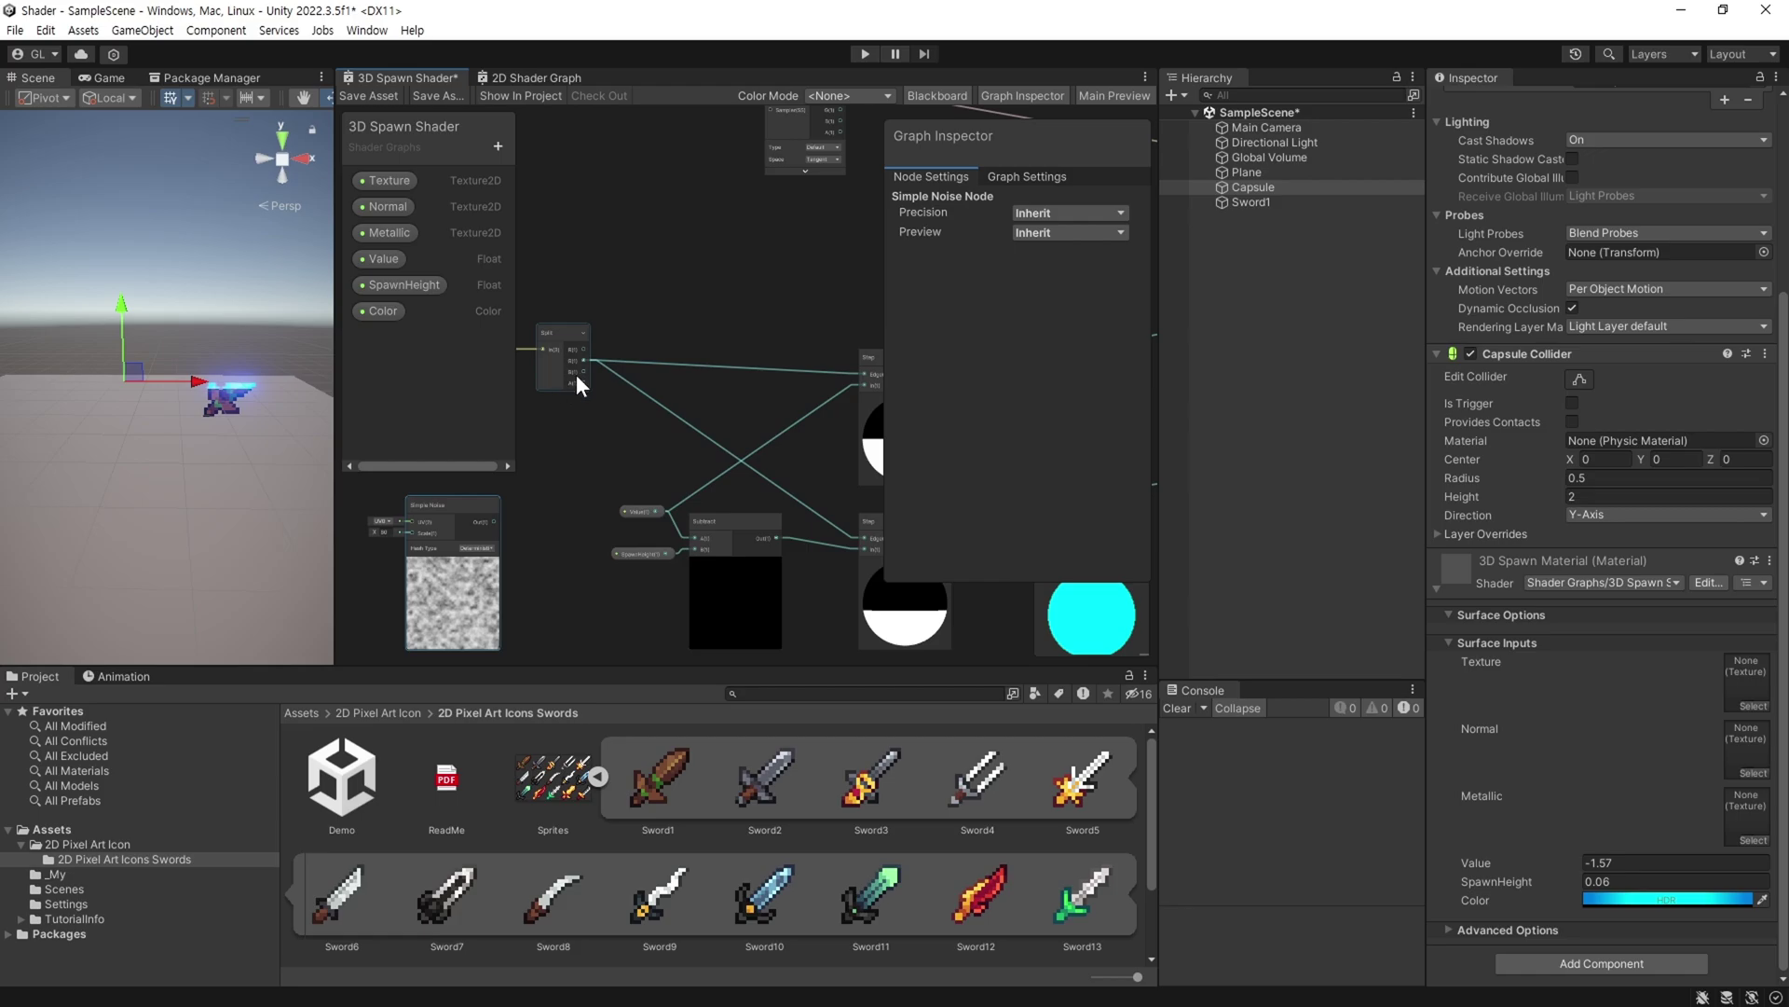
right_click(677, 375)
click(695, 387)
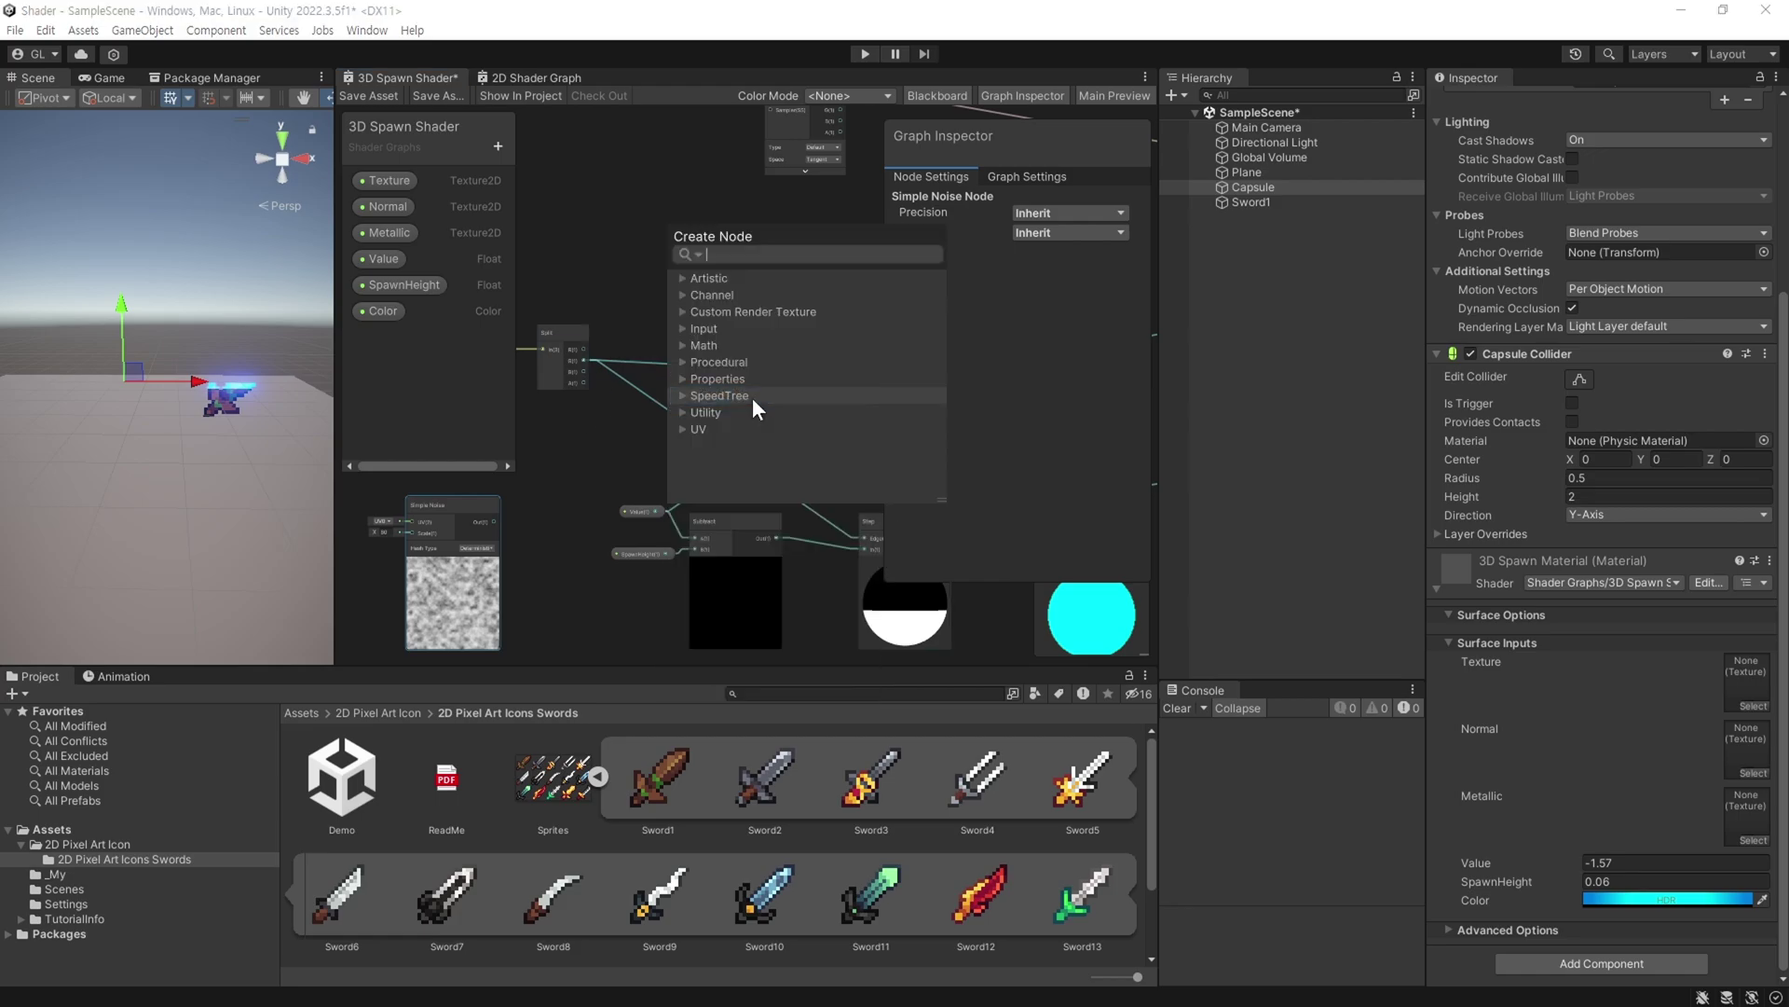
Add a Float node and connect its output to both Step nodes' Edge inputs.
text(flo)
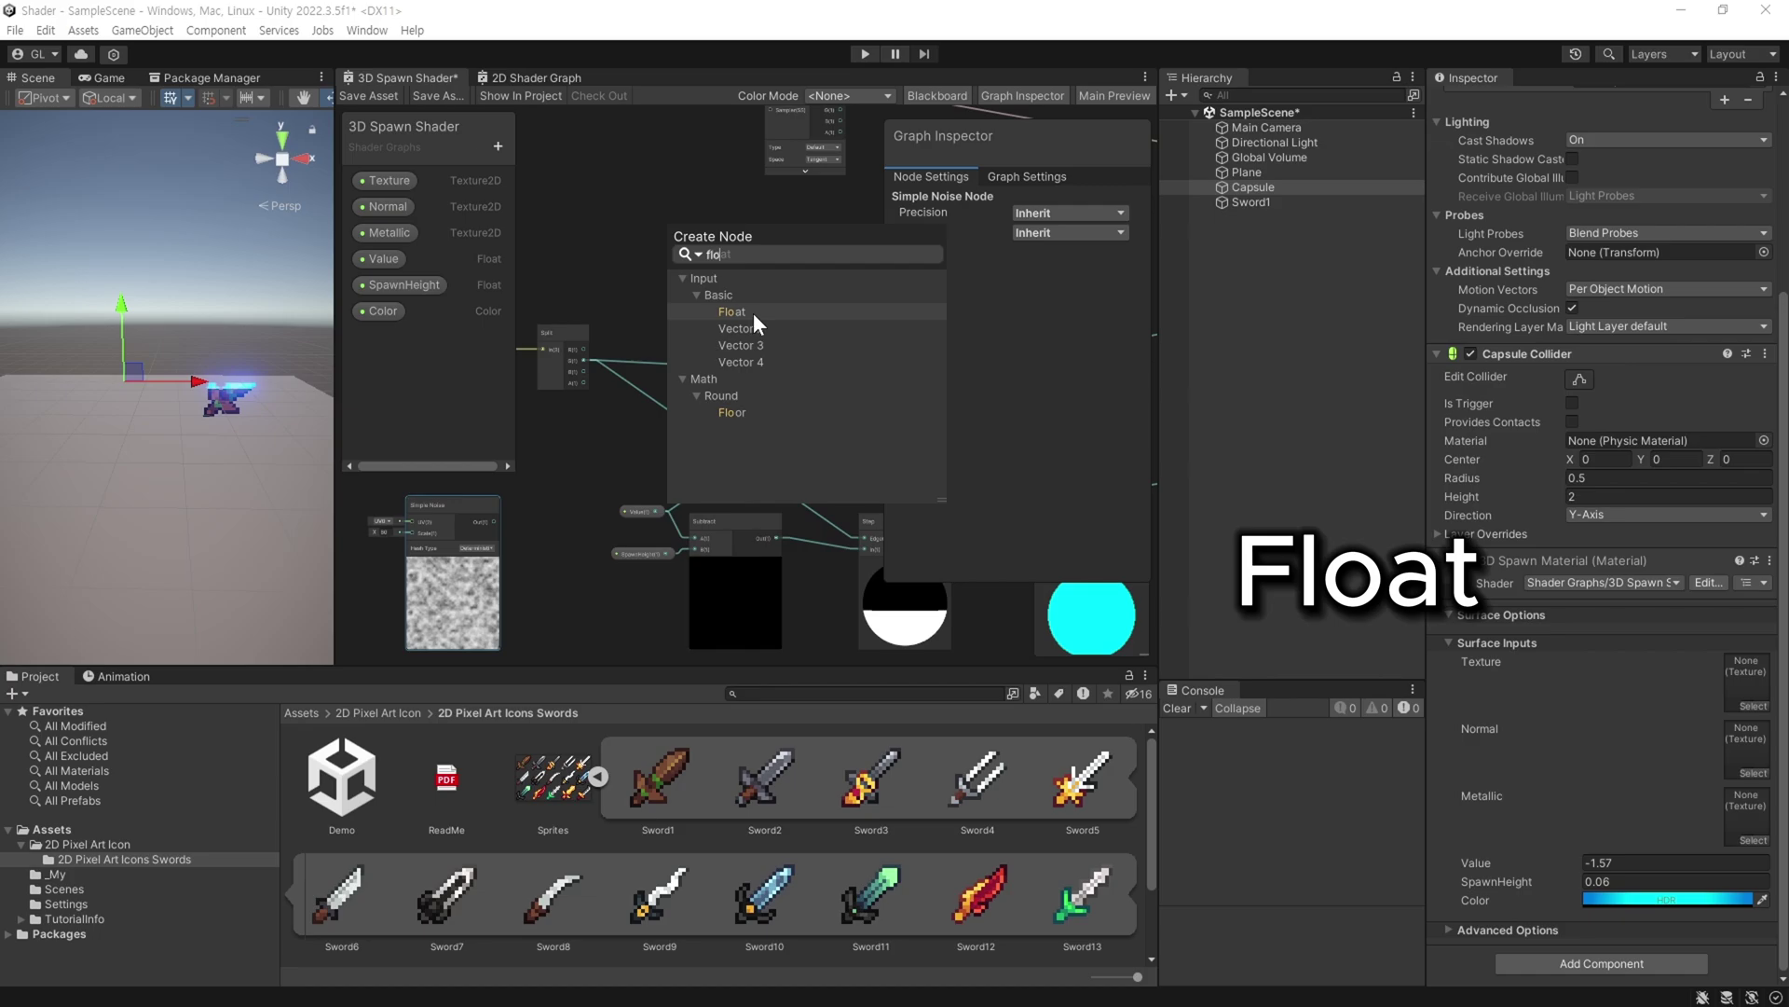
click(753, 312)
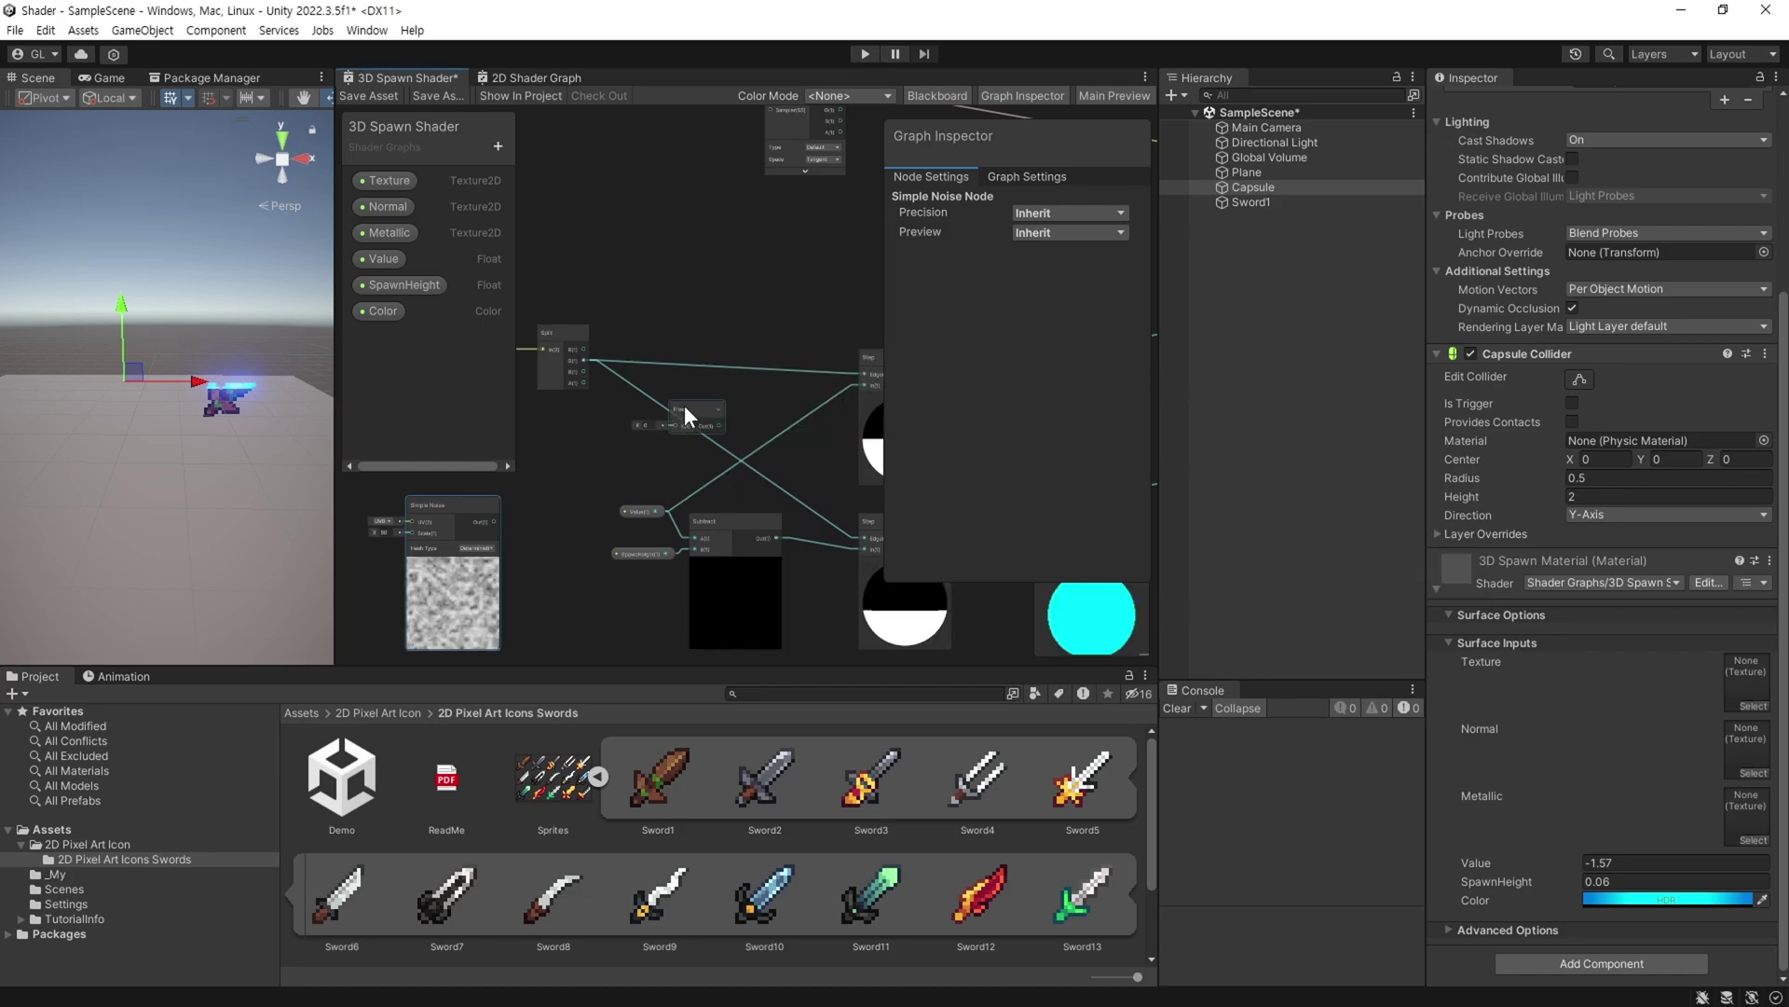
middle_drag(658, 388, 670, 443)
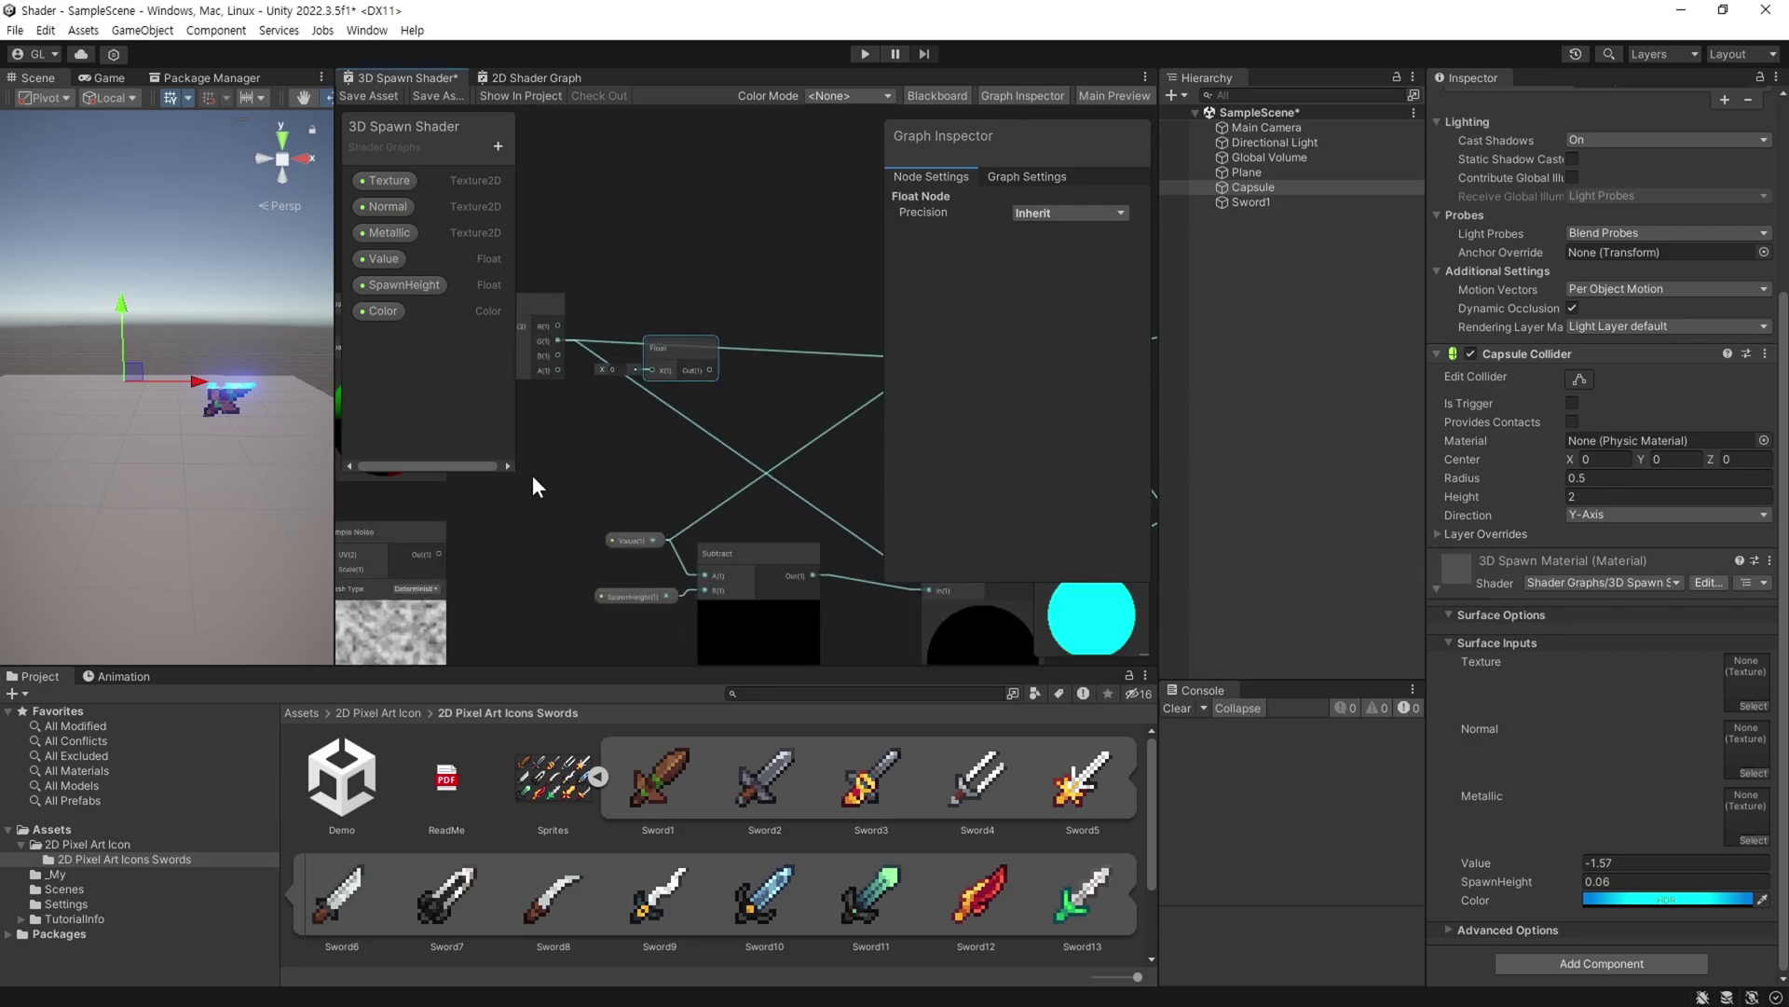
scroll(559, 484, up, 2)
middle_drag(596, 501, 727, 511)
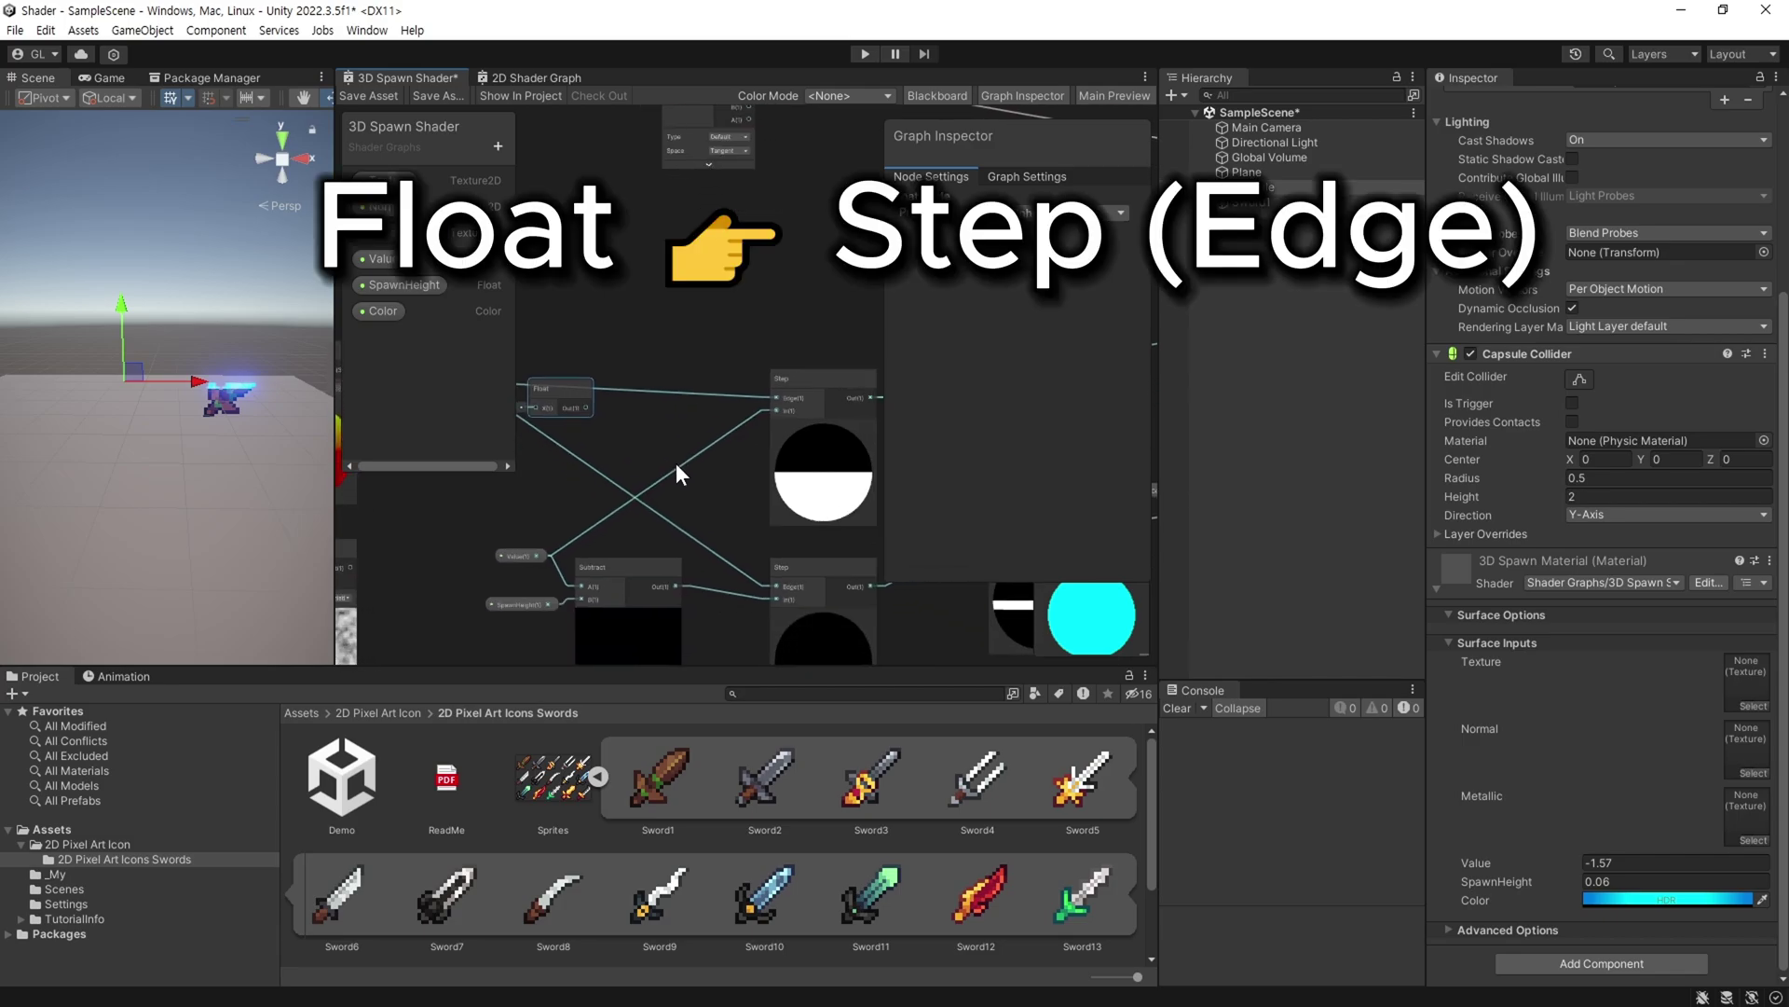
scroll(675, 462, up, 1)
middle_drag(608, 413, 604, 394)
drag(556, 371, 808, 360)
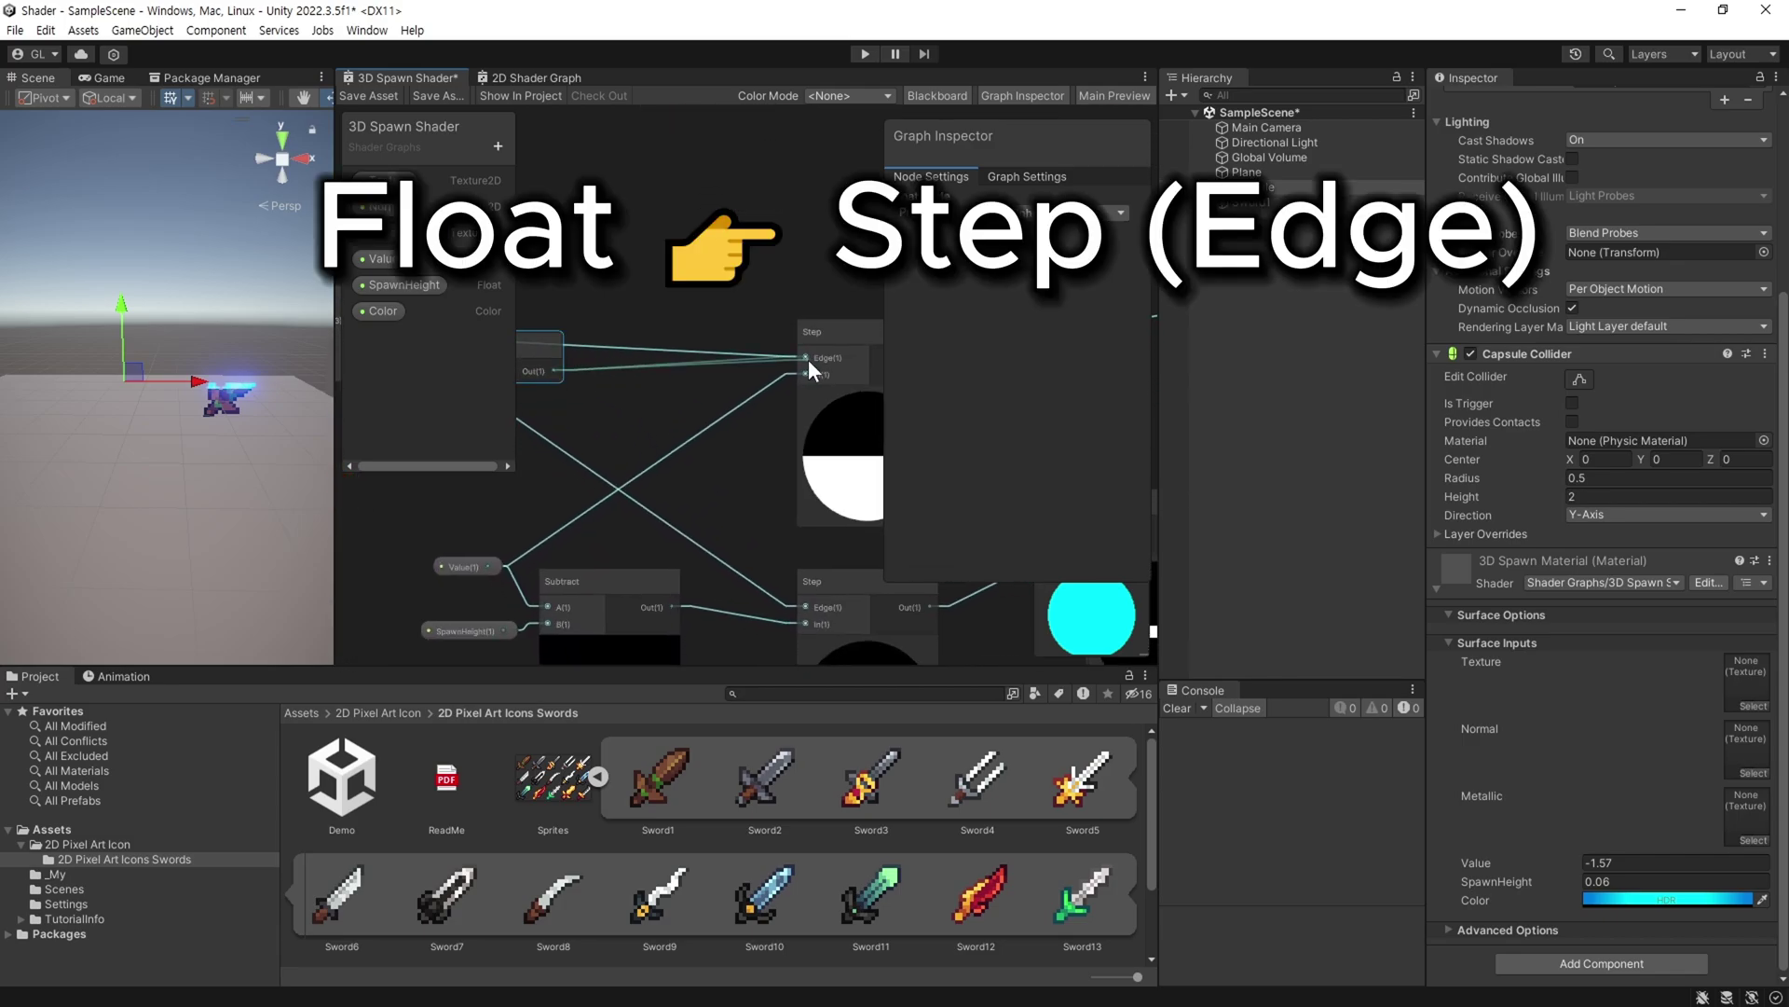
drag(557, 371, 820, 511)
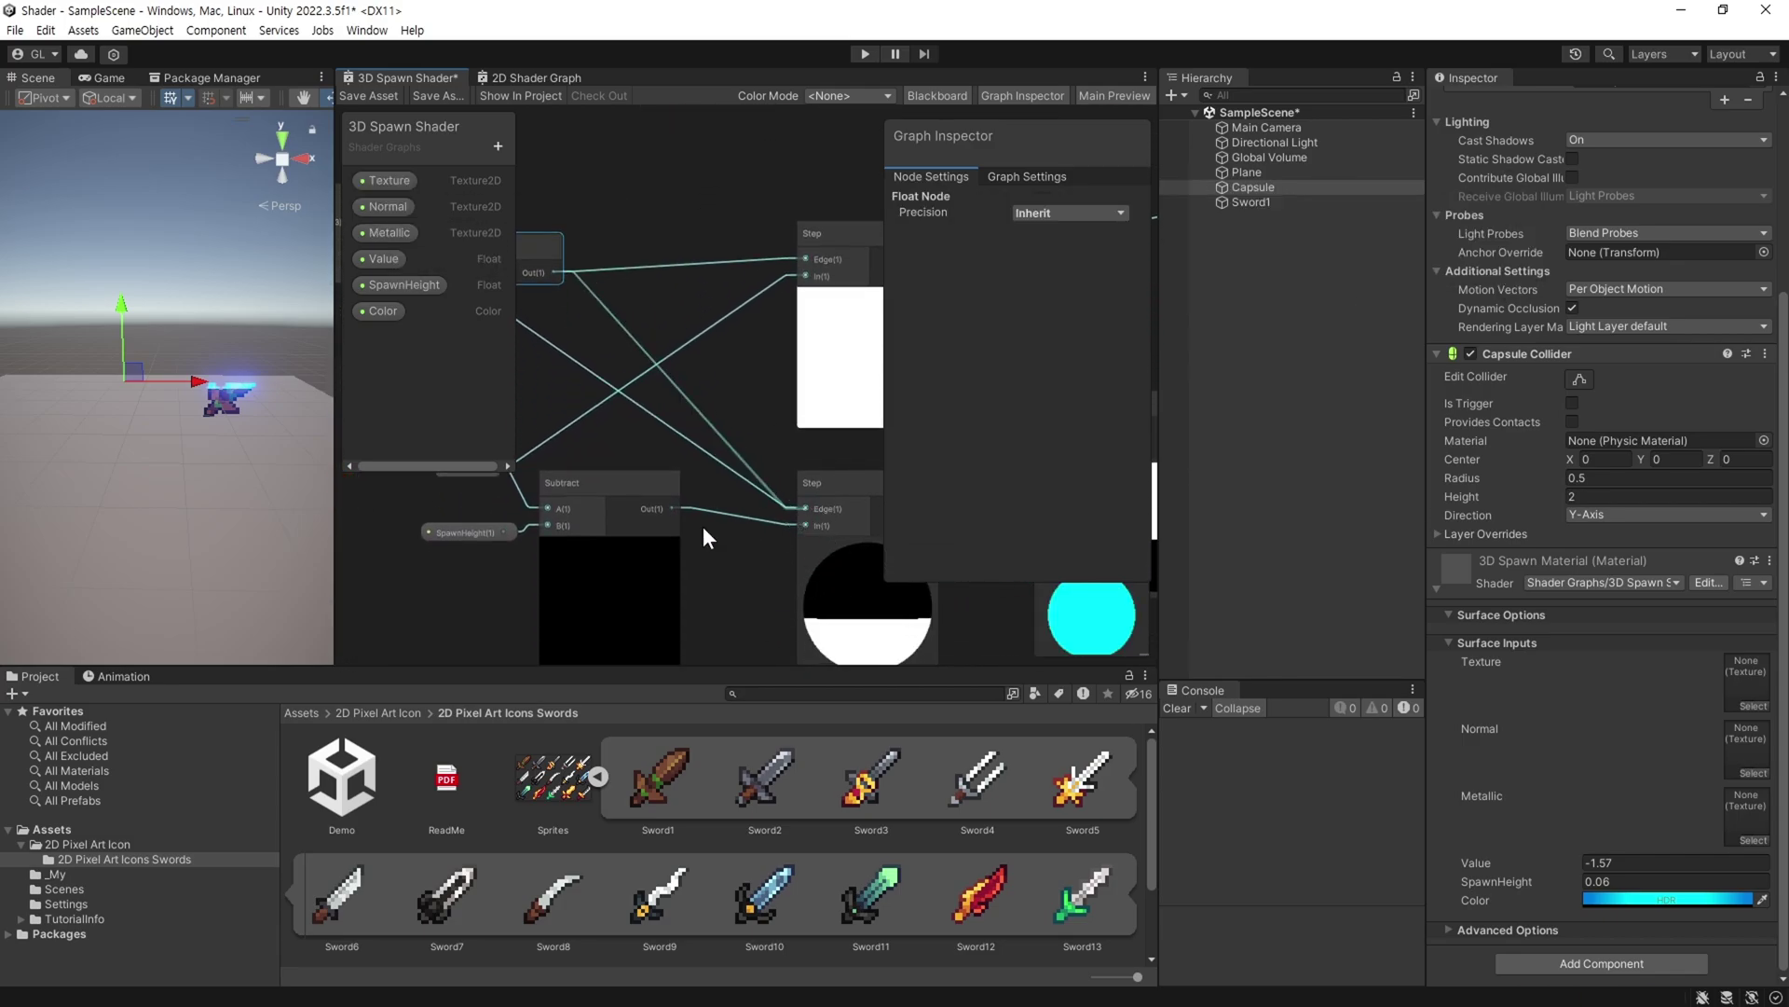
Wire Simple Noise Out into the Float node and raise the material's Value from -1.27 to 0.09.
scroll(667, 403, down, 3)
middle_drag(667, 403, 772, 479)
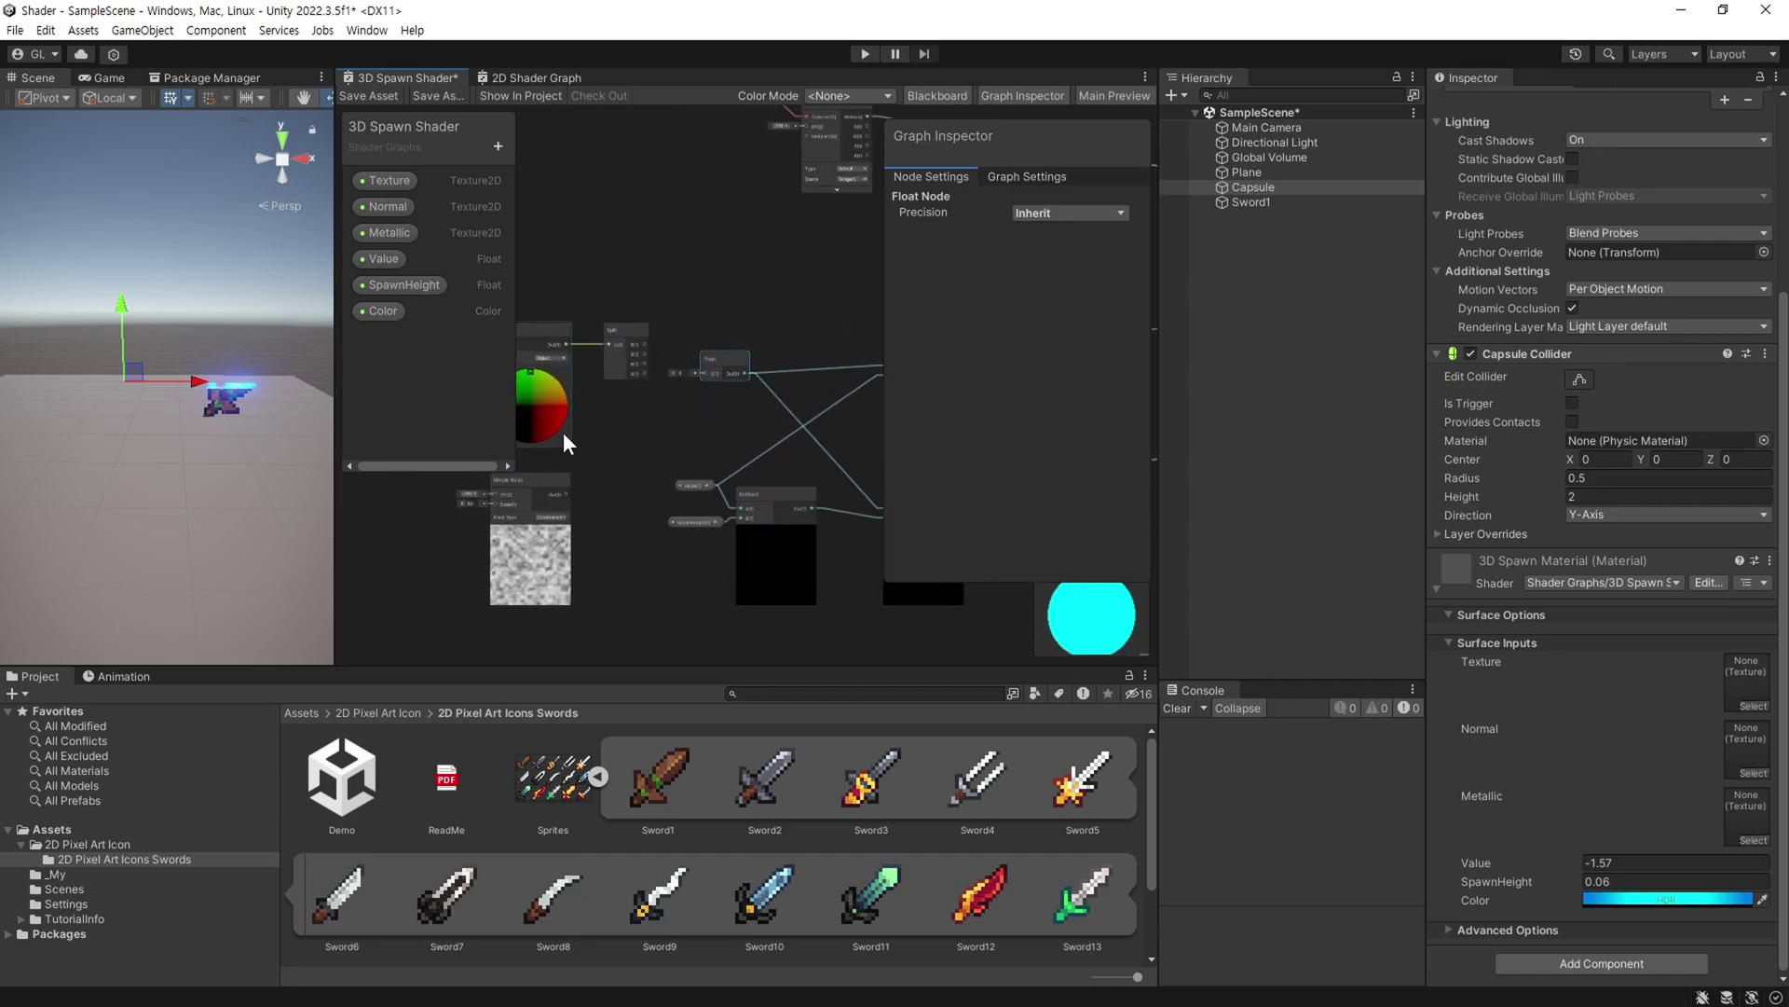
scroll(587, 483, up, 3)
drag(549, 510, 792, 298)
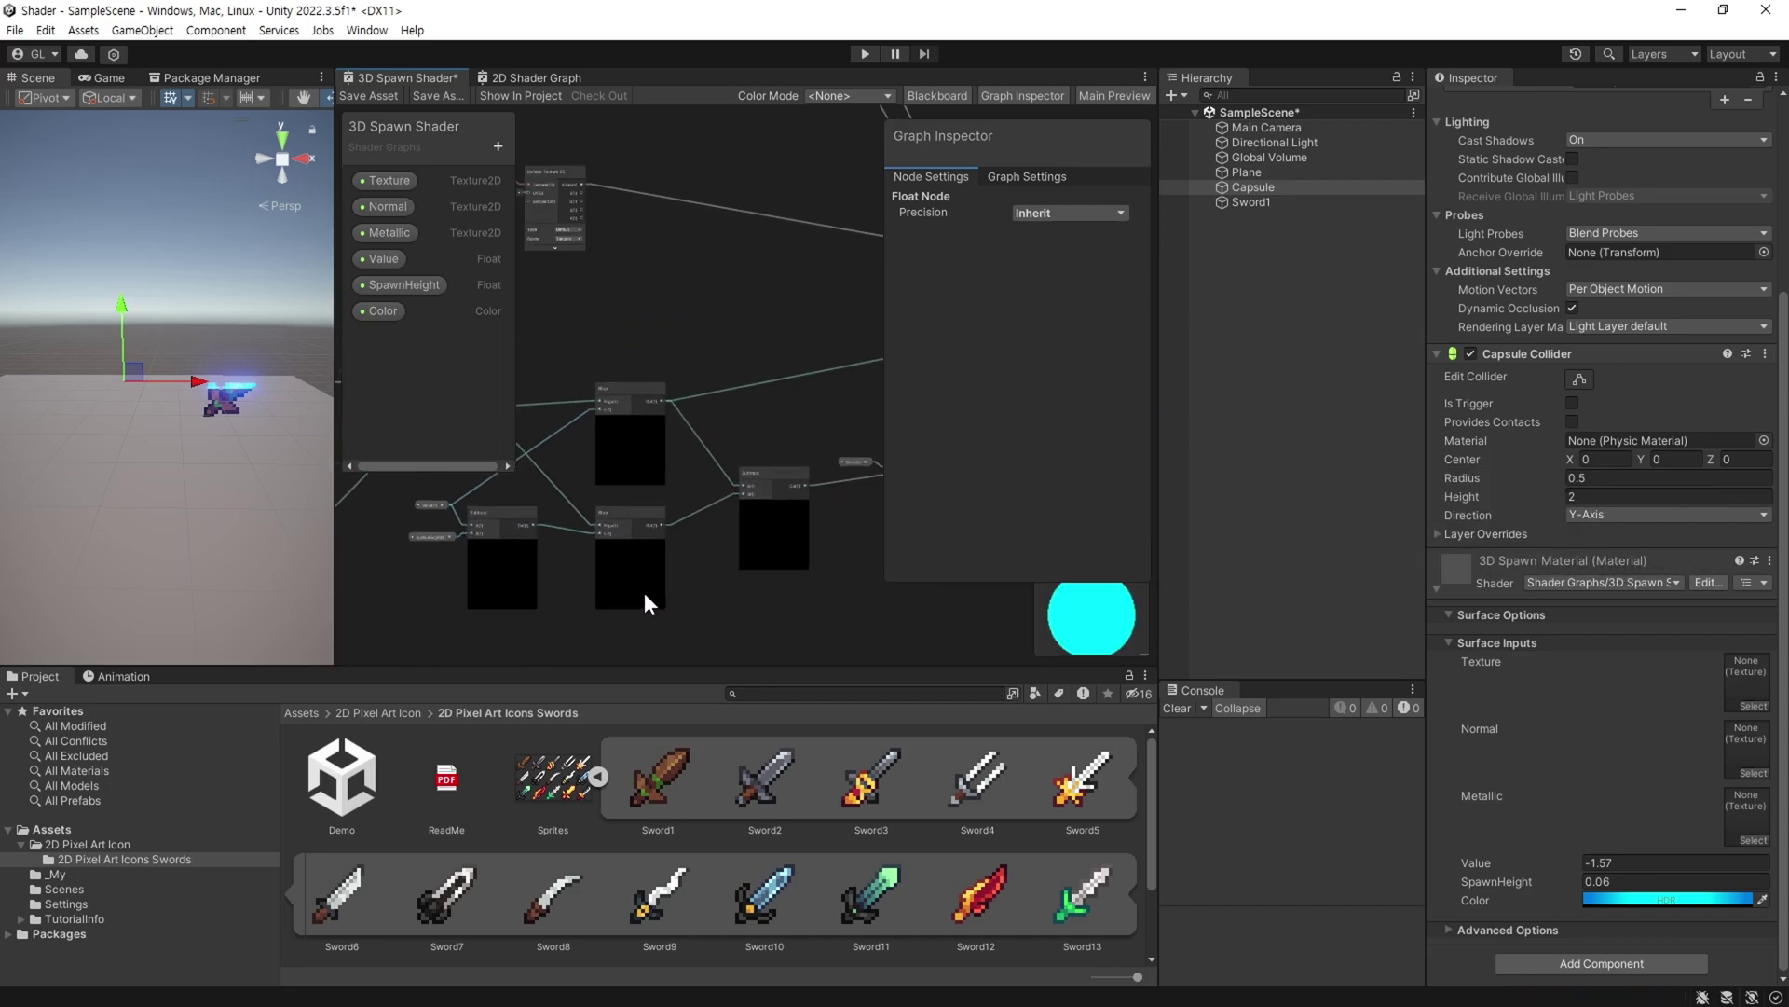
middle_drag(650, 604, 681, 580)
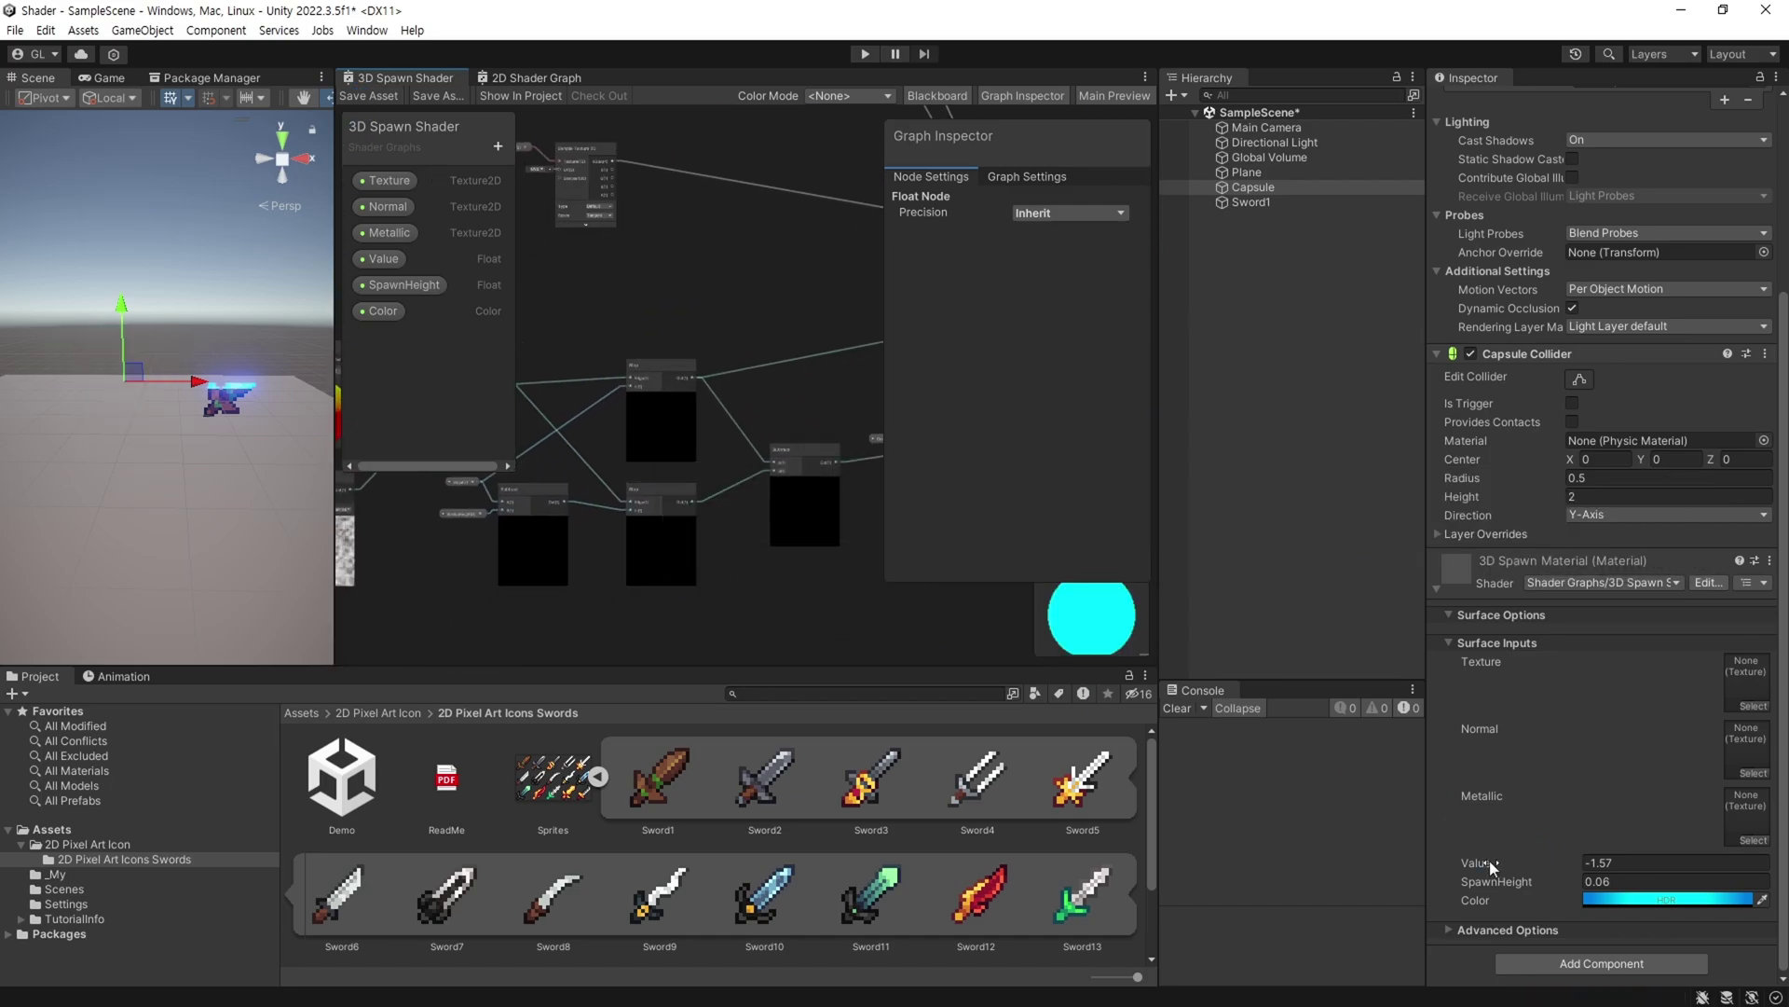
drag(1486, 863, 1542, 865)
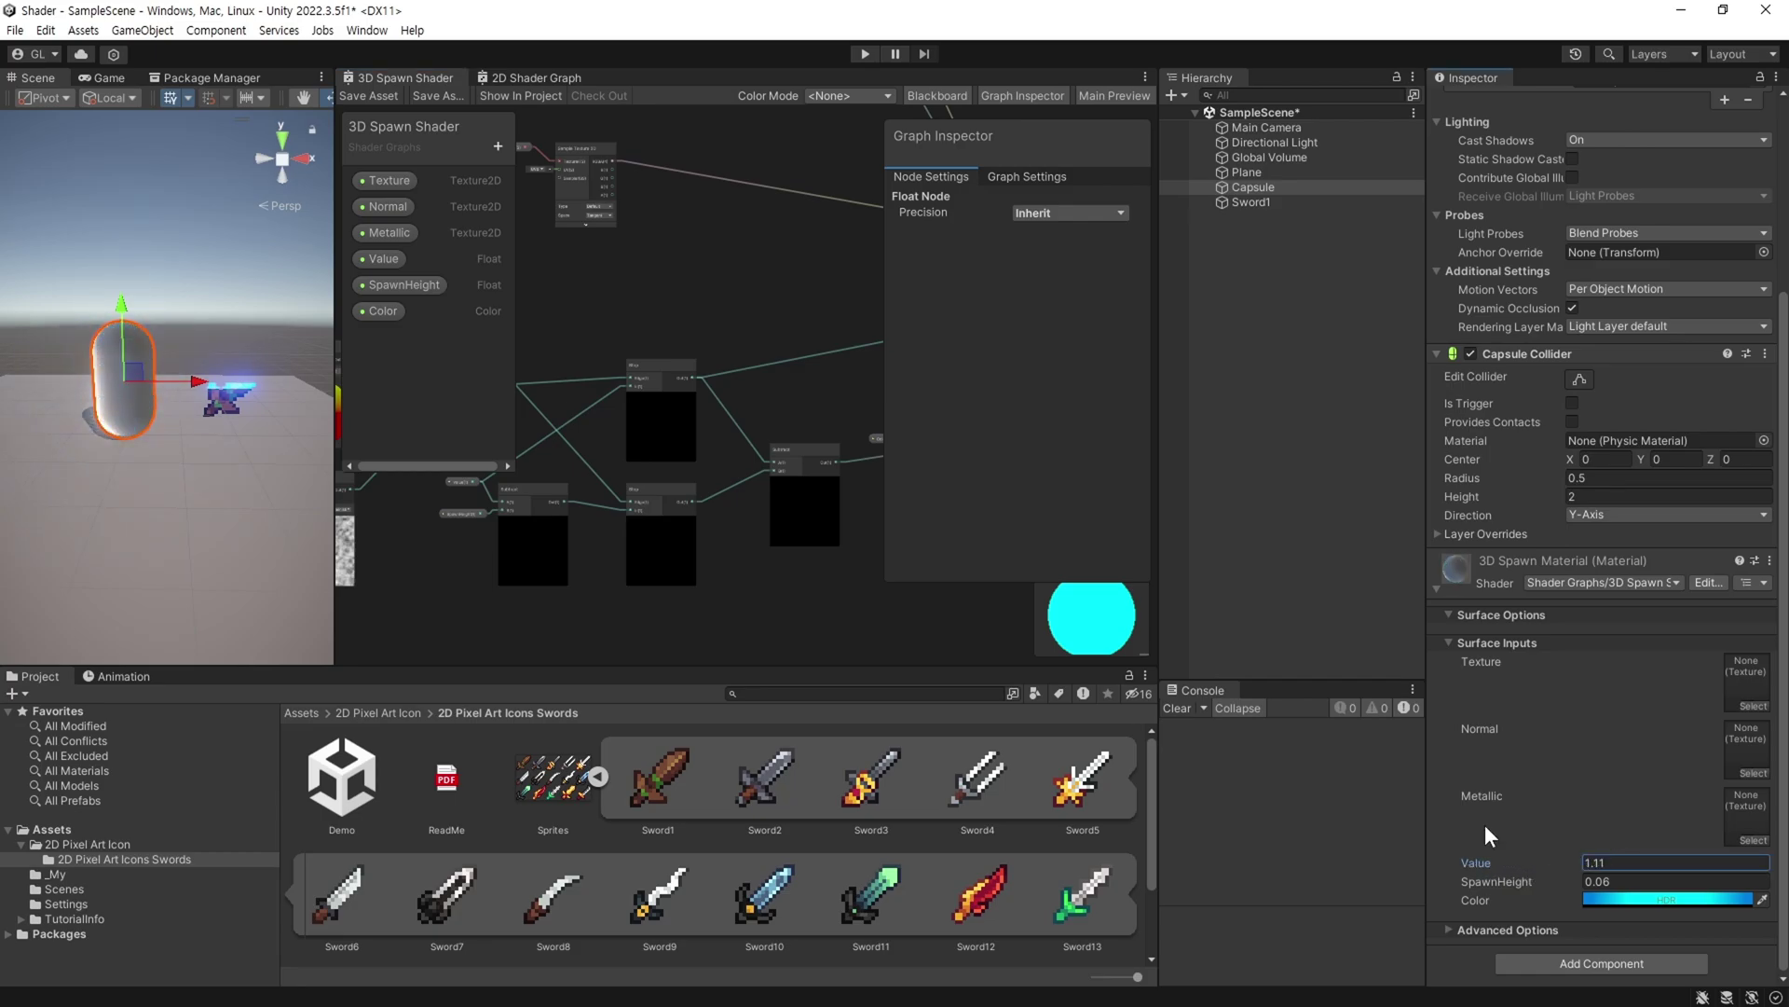
Frame the capsule in the scene and scrub the spawn material's Value down so it dissolves.
scroll(188, 497, up, 3)
key(f)
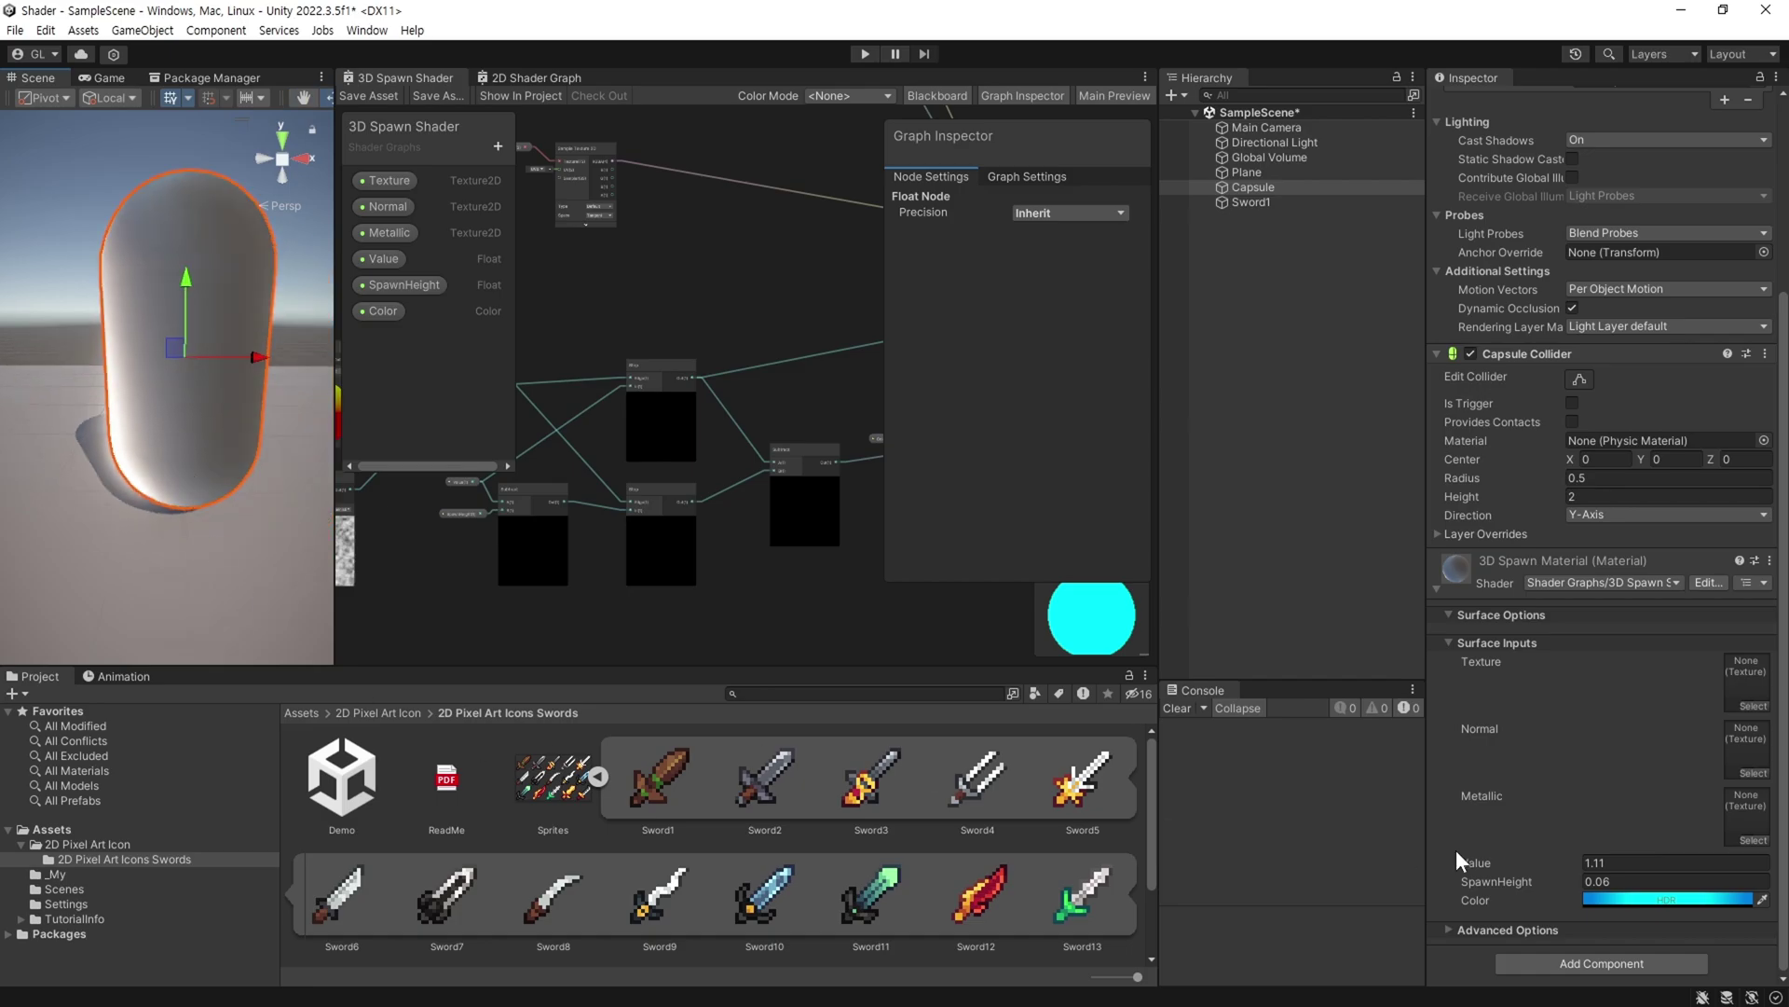
mouse_move(1472, 860)
mouse_down()
mouse_move(1449, 859)
mouse_move(1468, 862)
mouse_up()
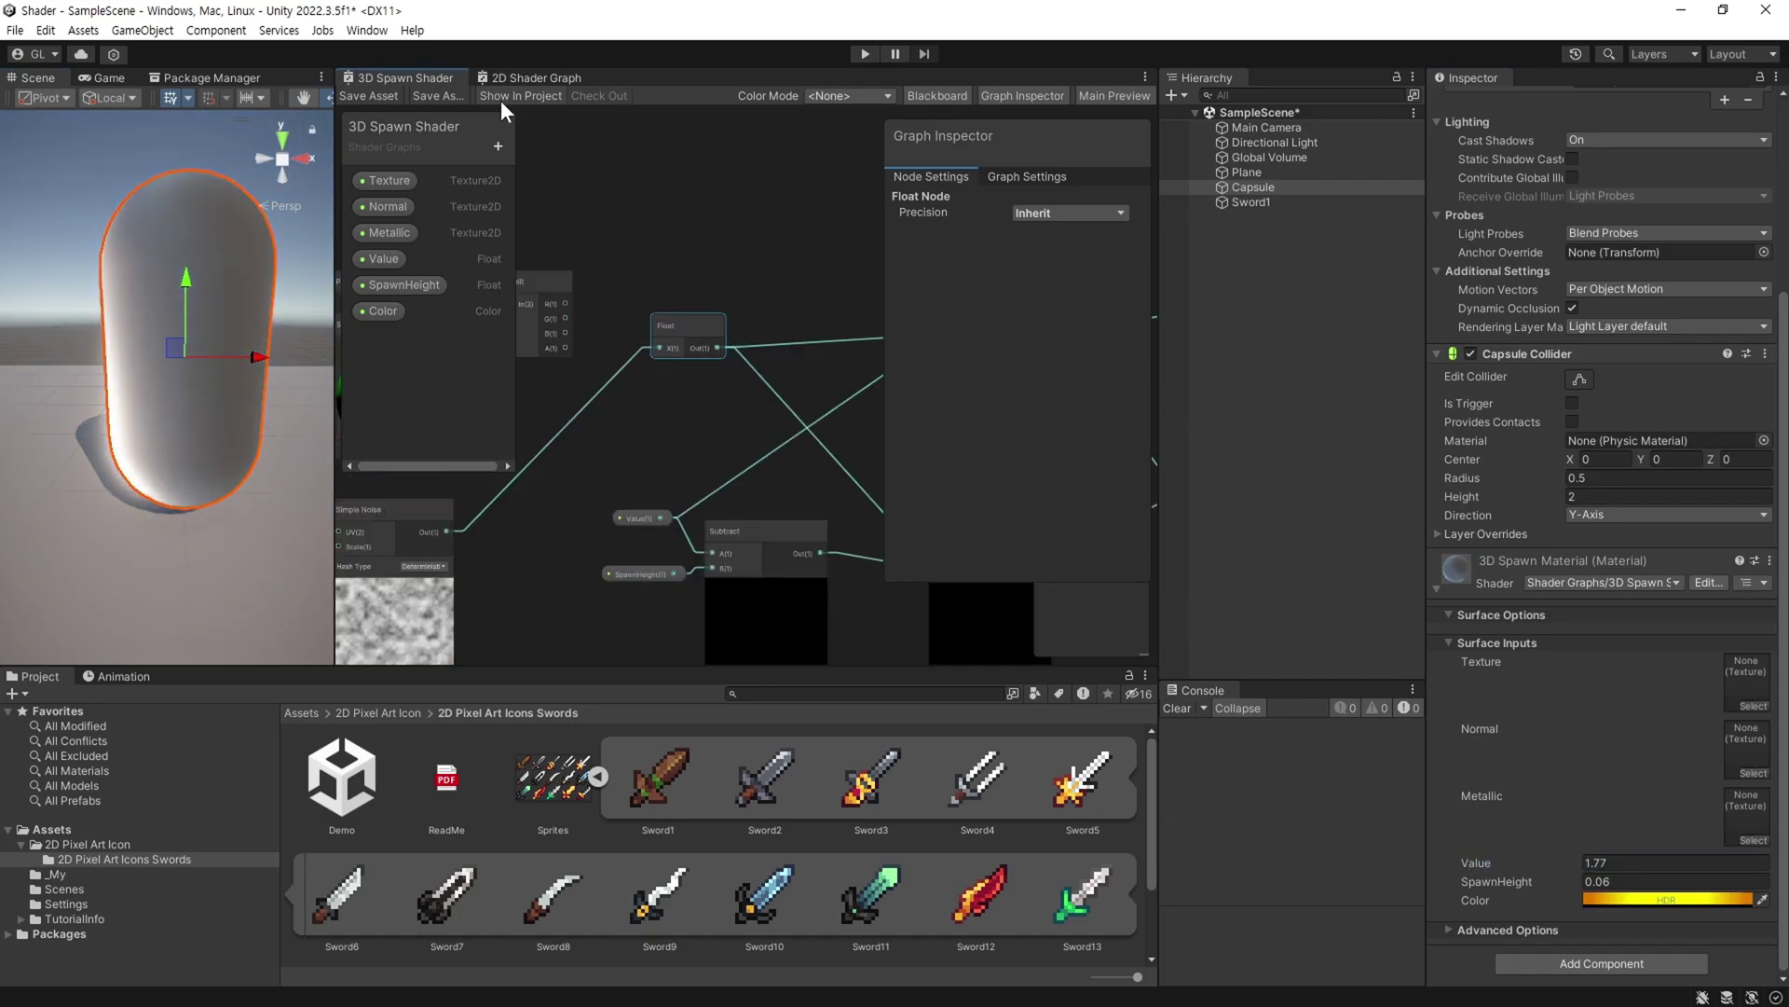
In the 2D Shader Graph, add a Float node wired to both Step nodes' Edge inputs.
click(529, 77)
right_click(642, 327)
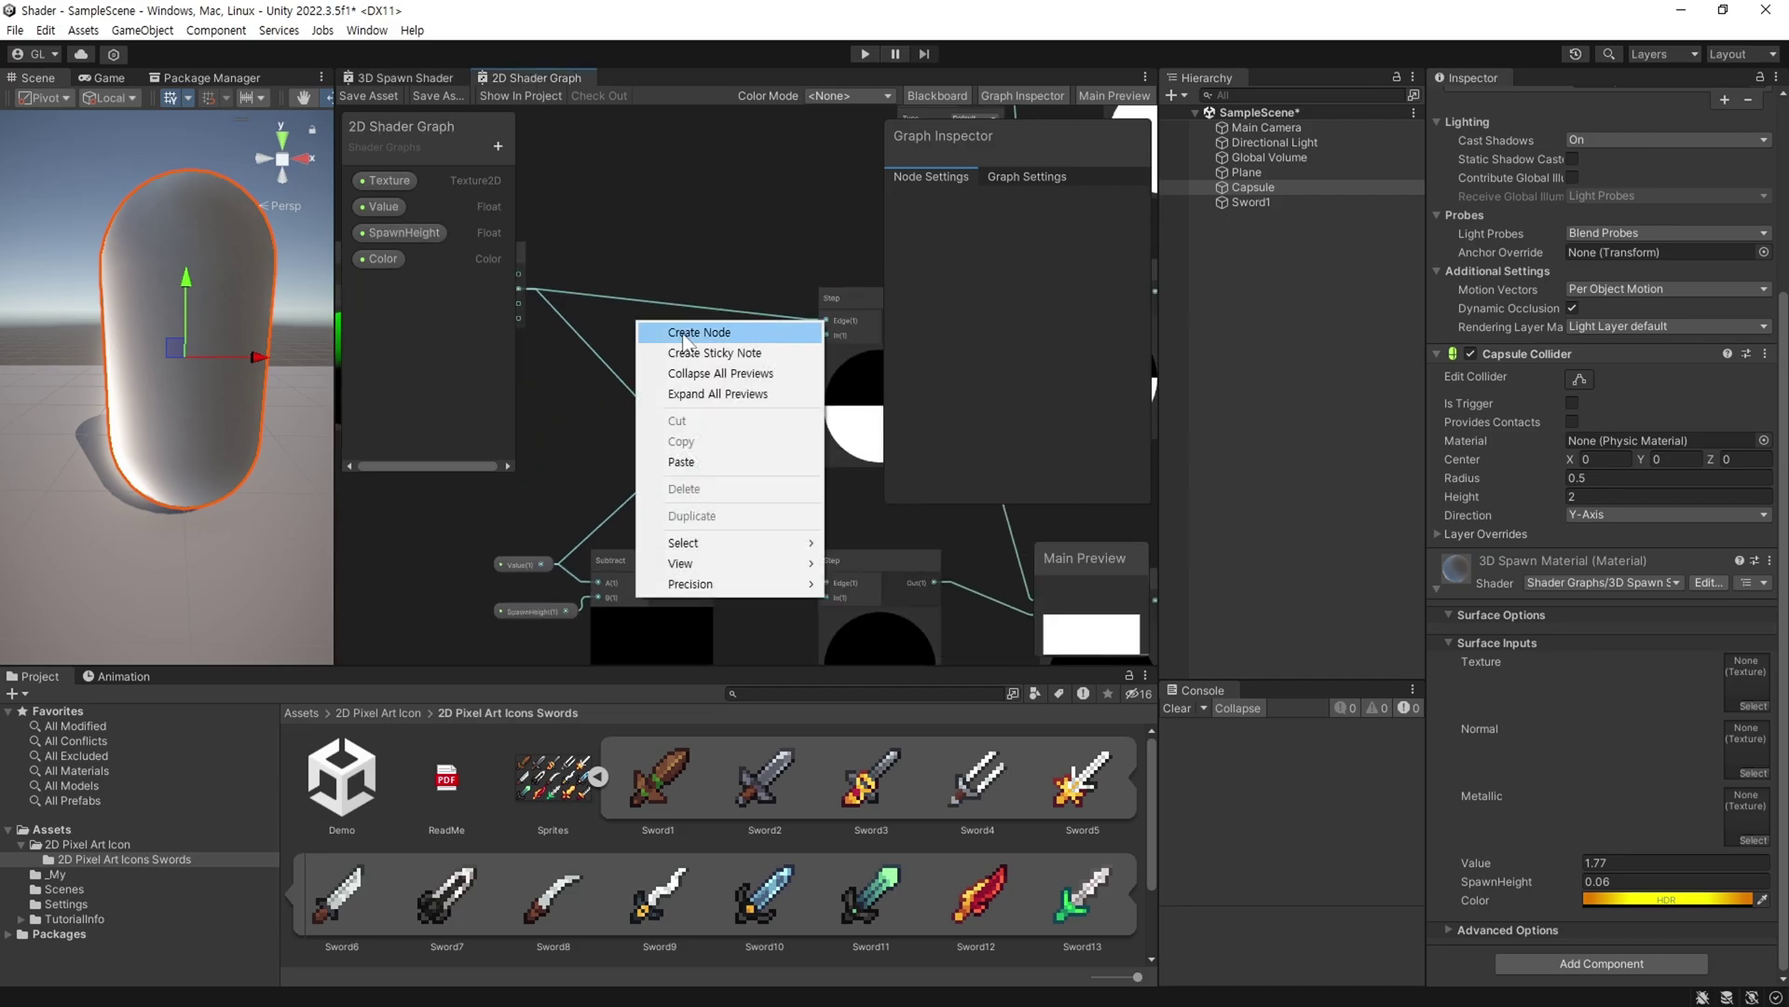
click(695, 333)
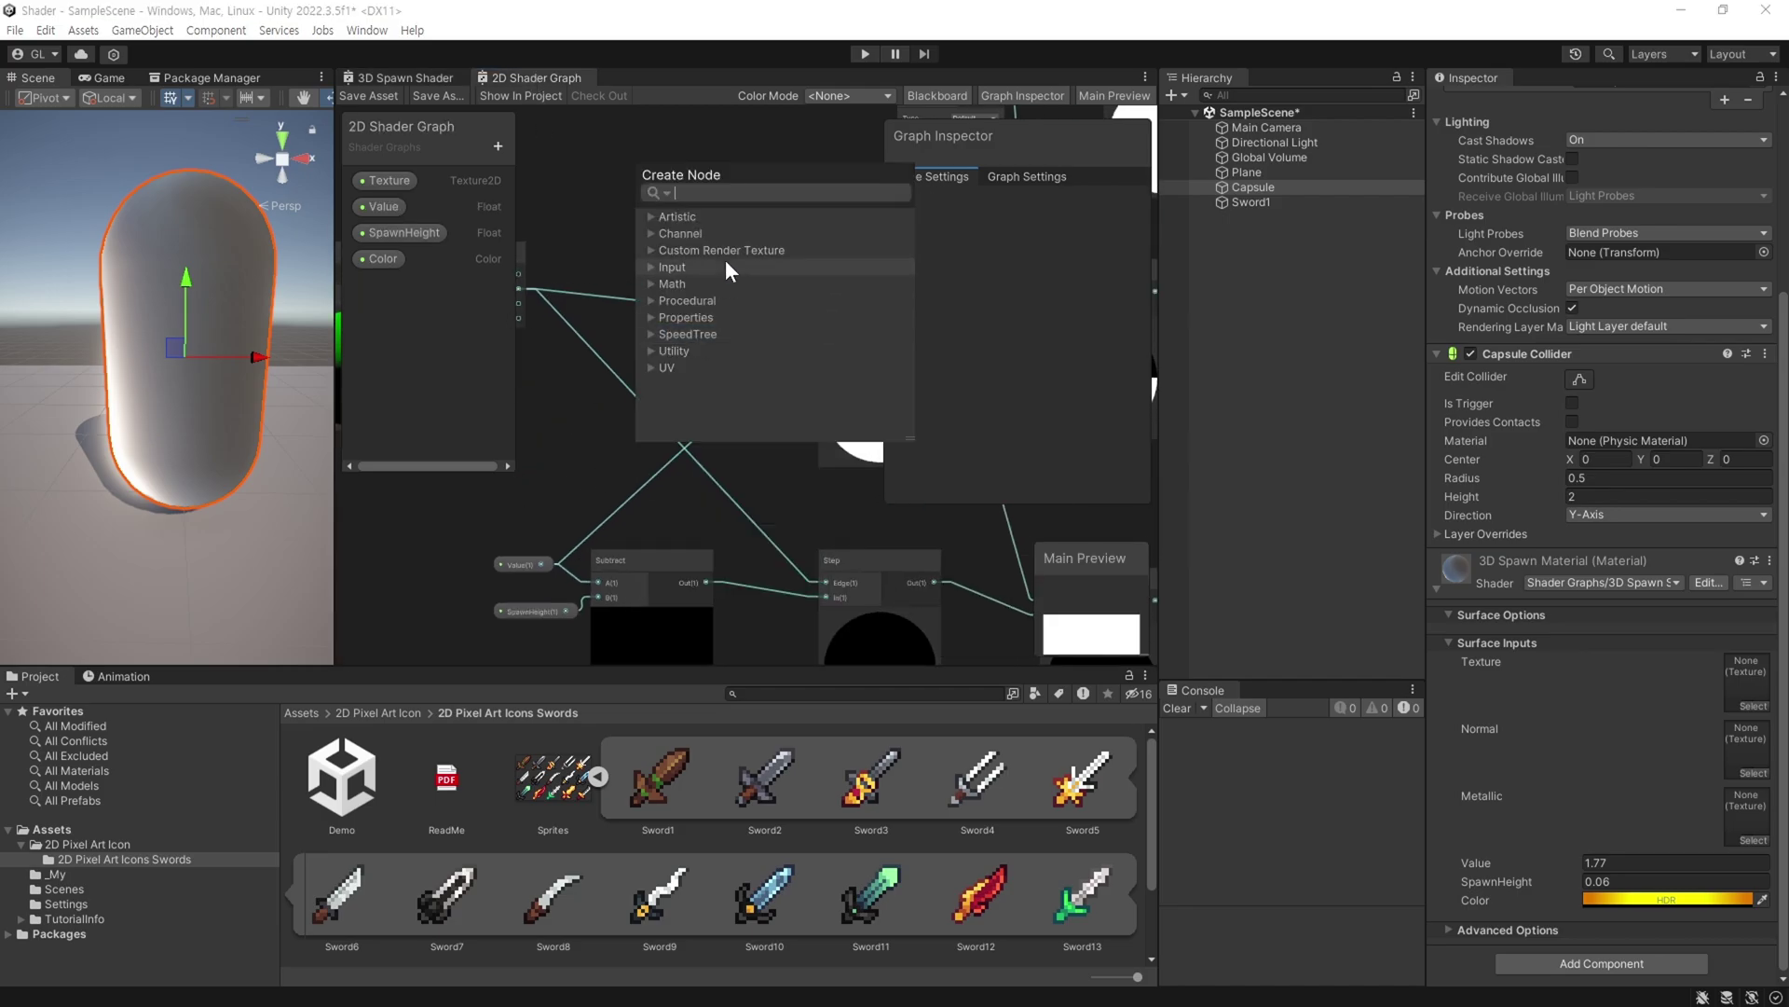
text(fl)
click(725, 282)
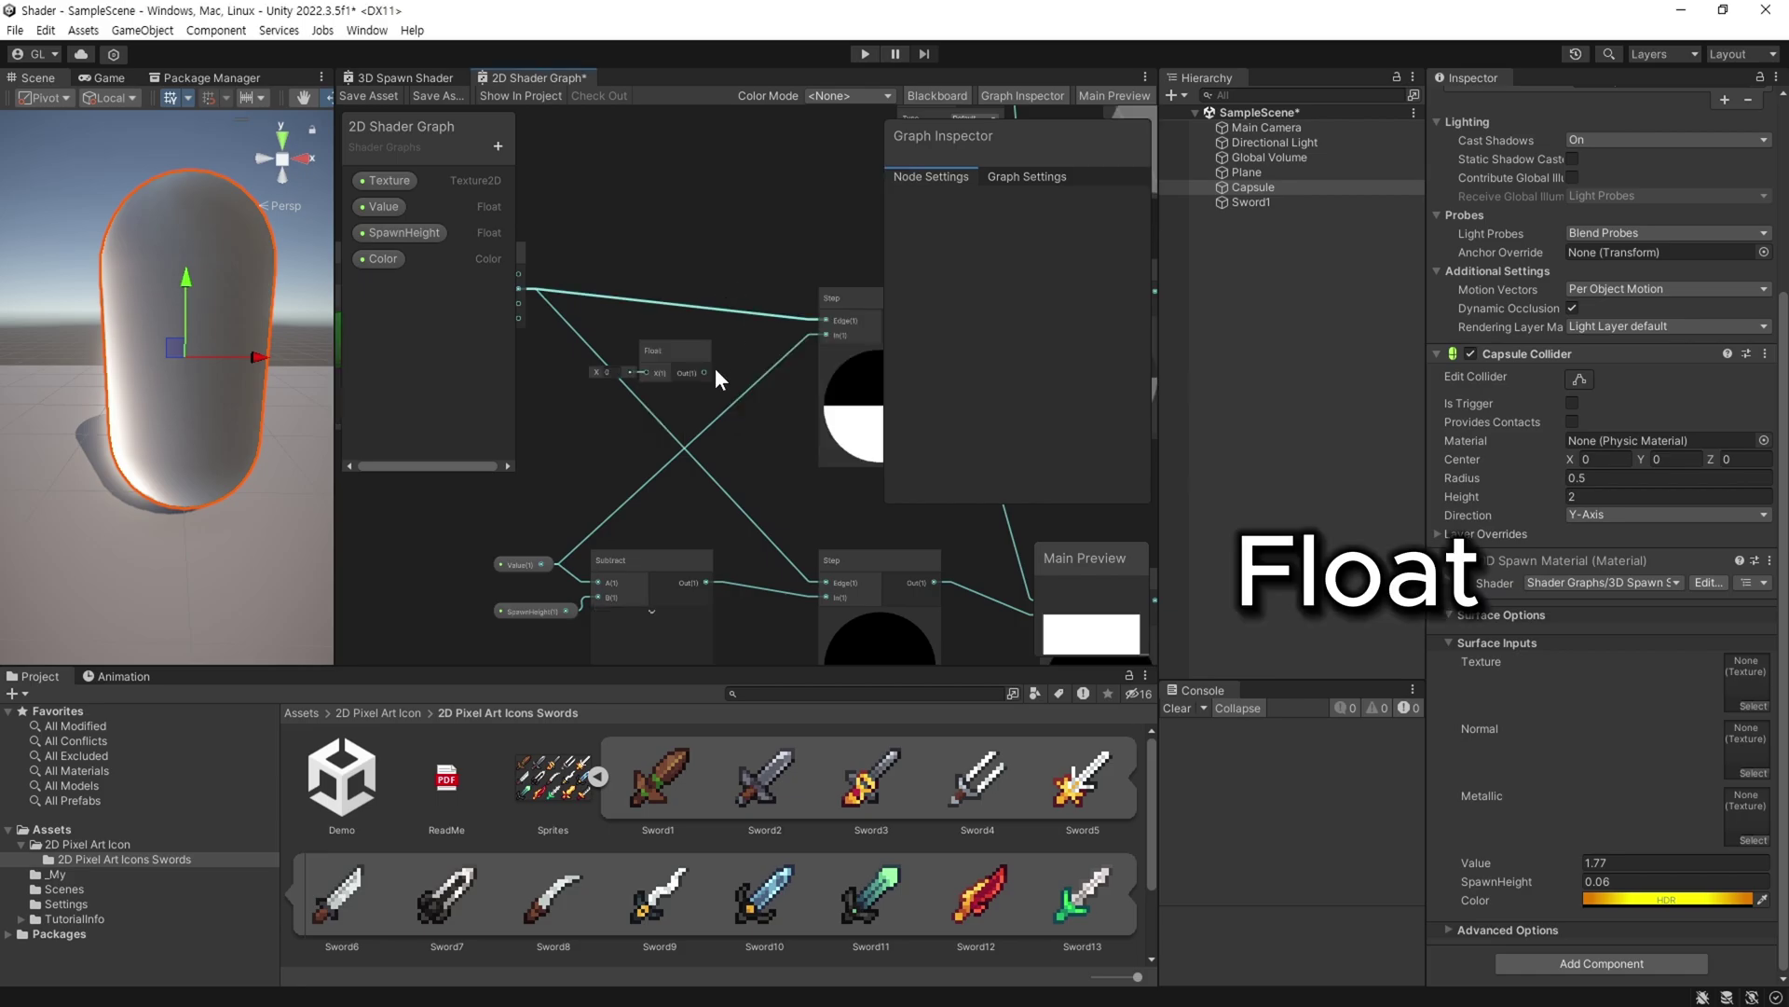
drag(657, 342, 825, 320)
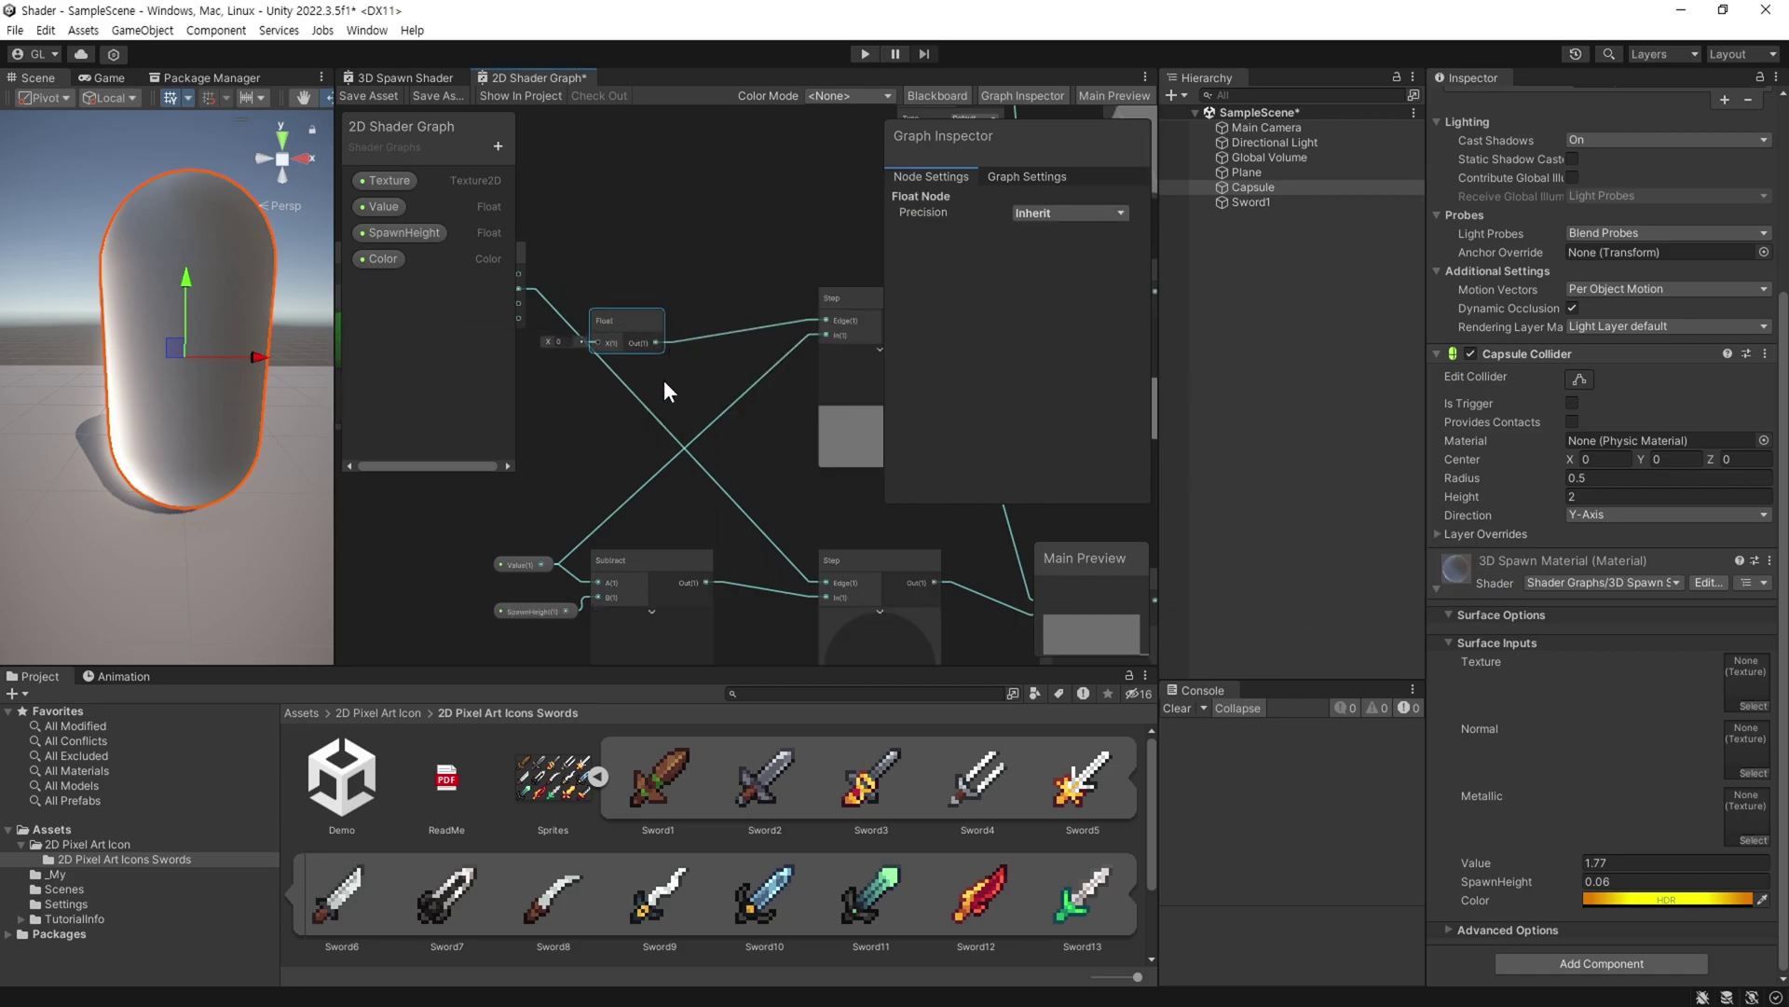
drag(520, 289, 826, 518)
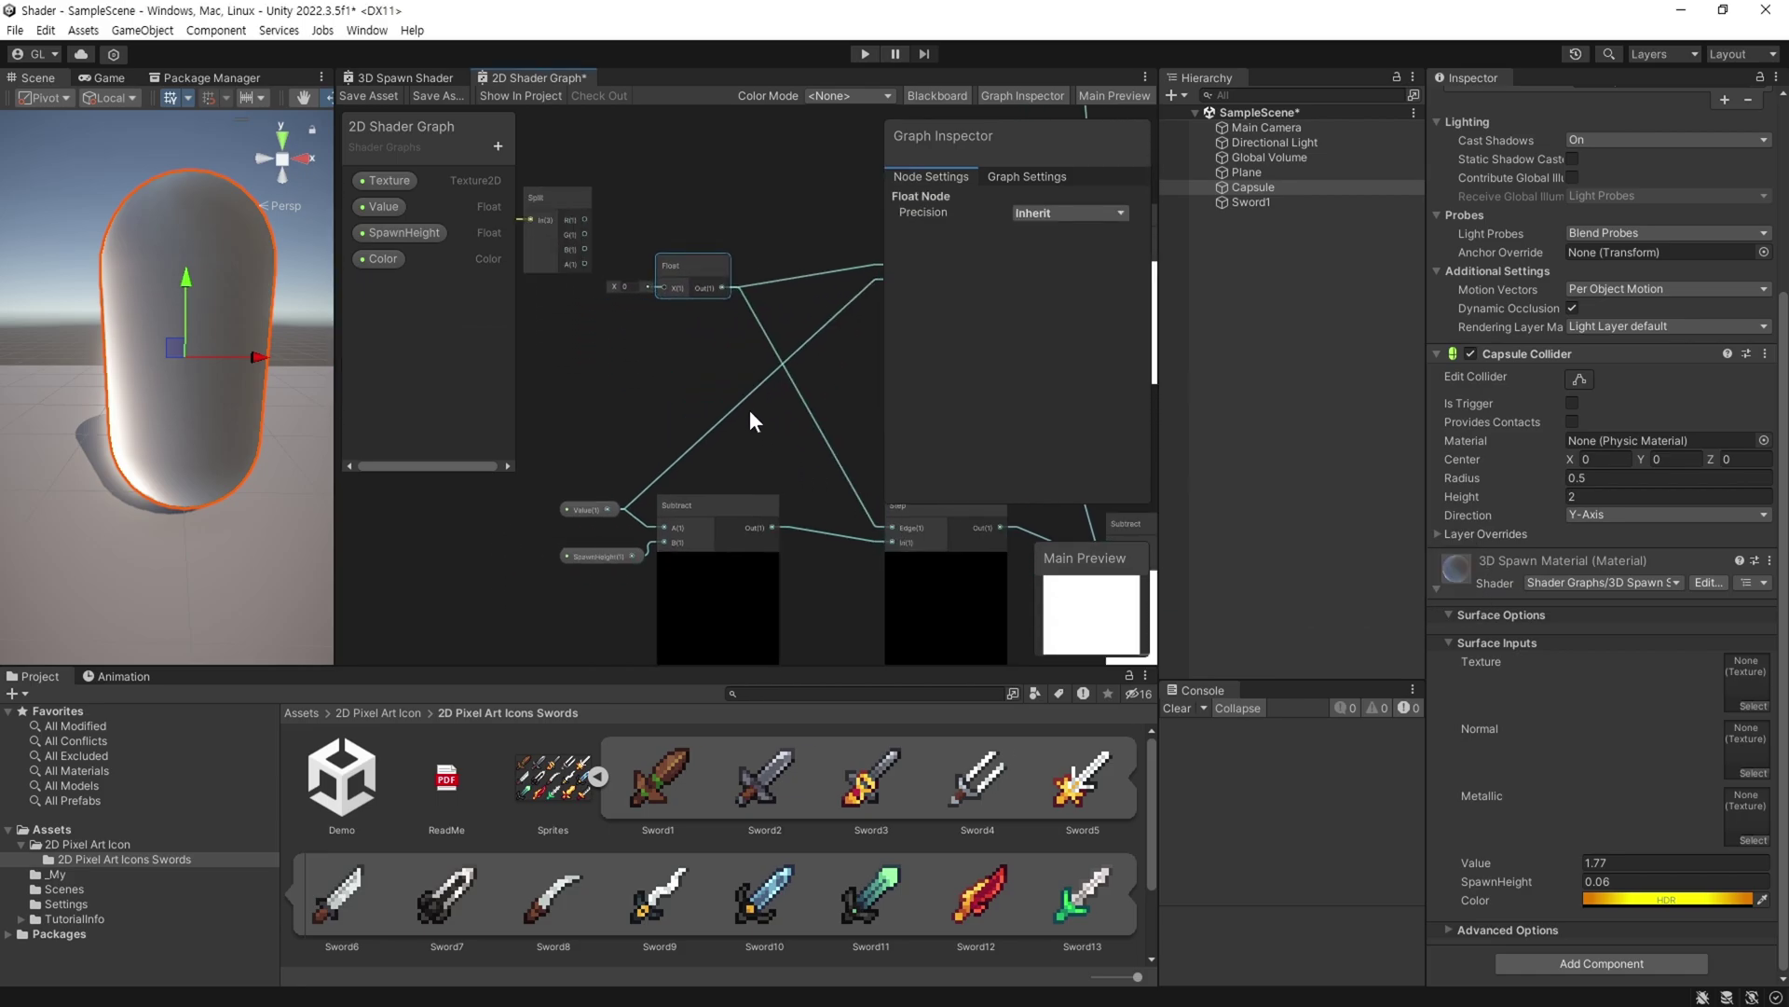
Add a Simple Noise node to the 2D graph with Scale 50.
right_click(626, 429)
click(674, 439)
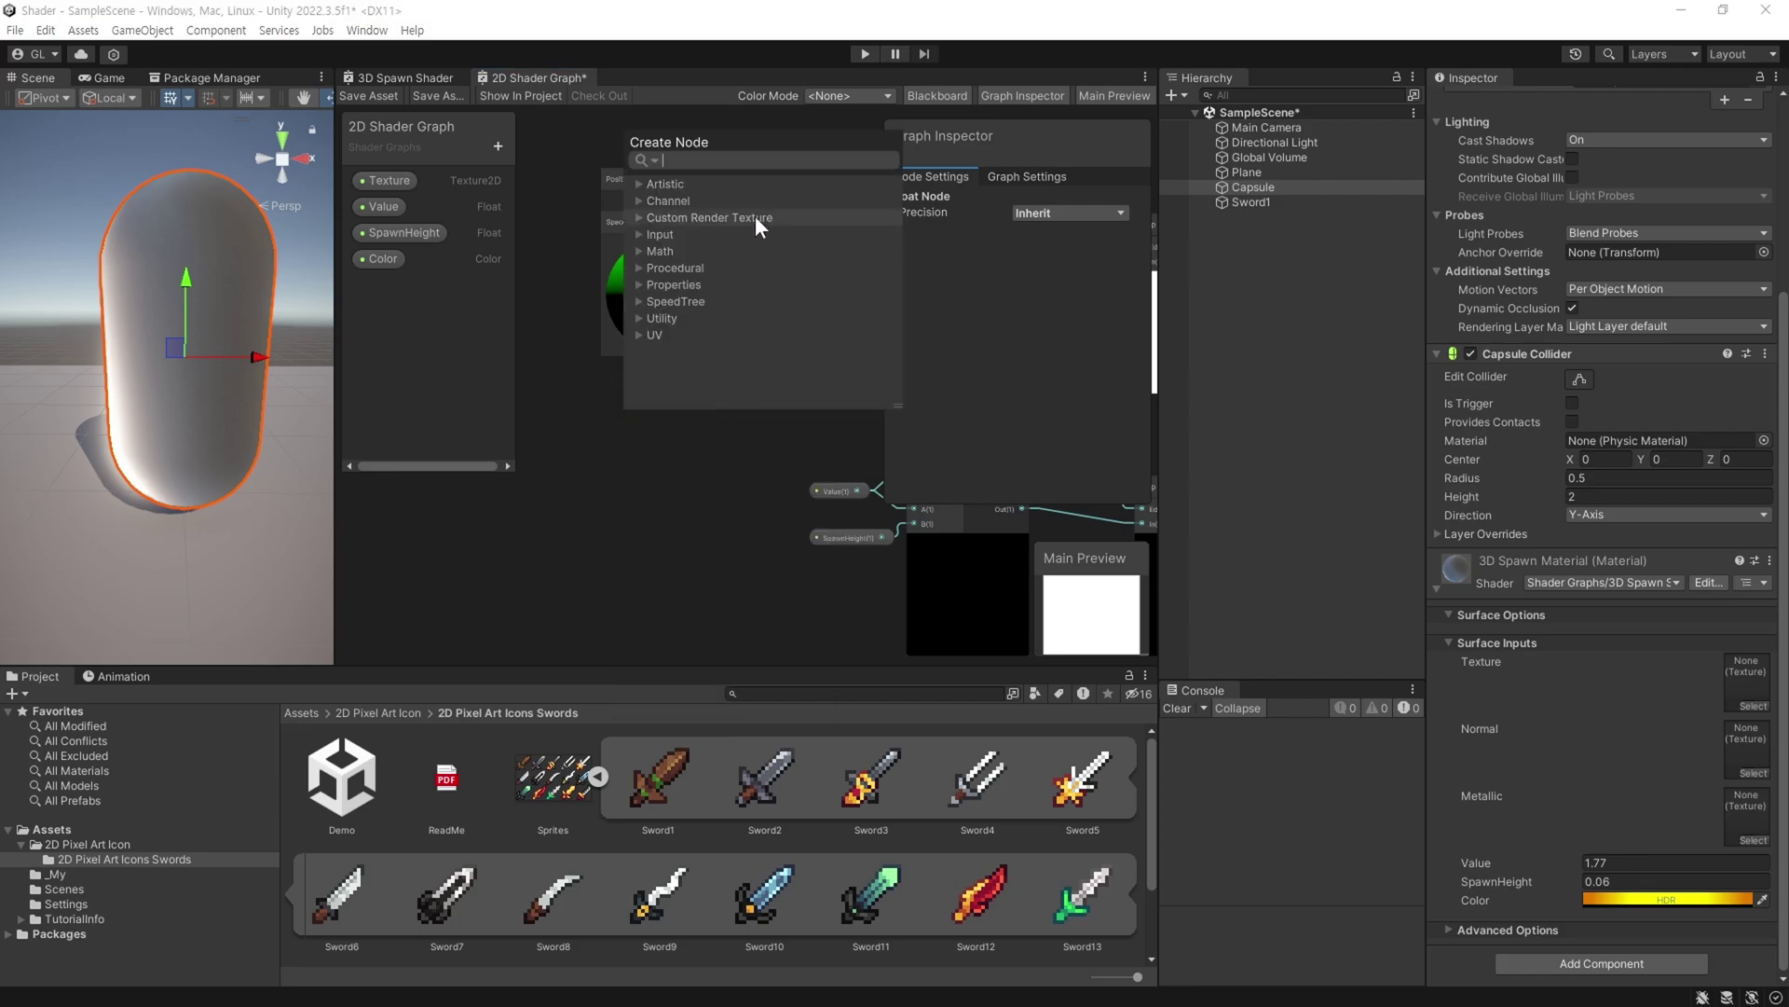
text(noi)
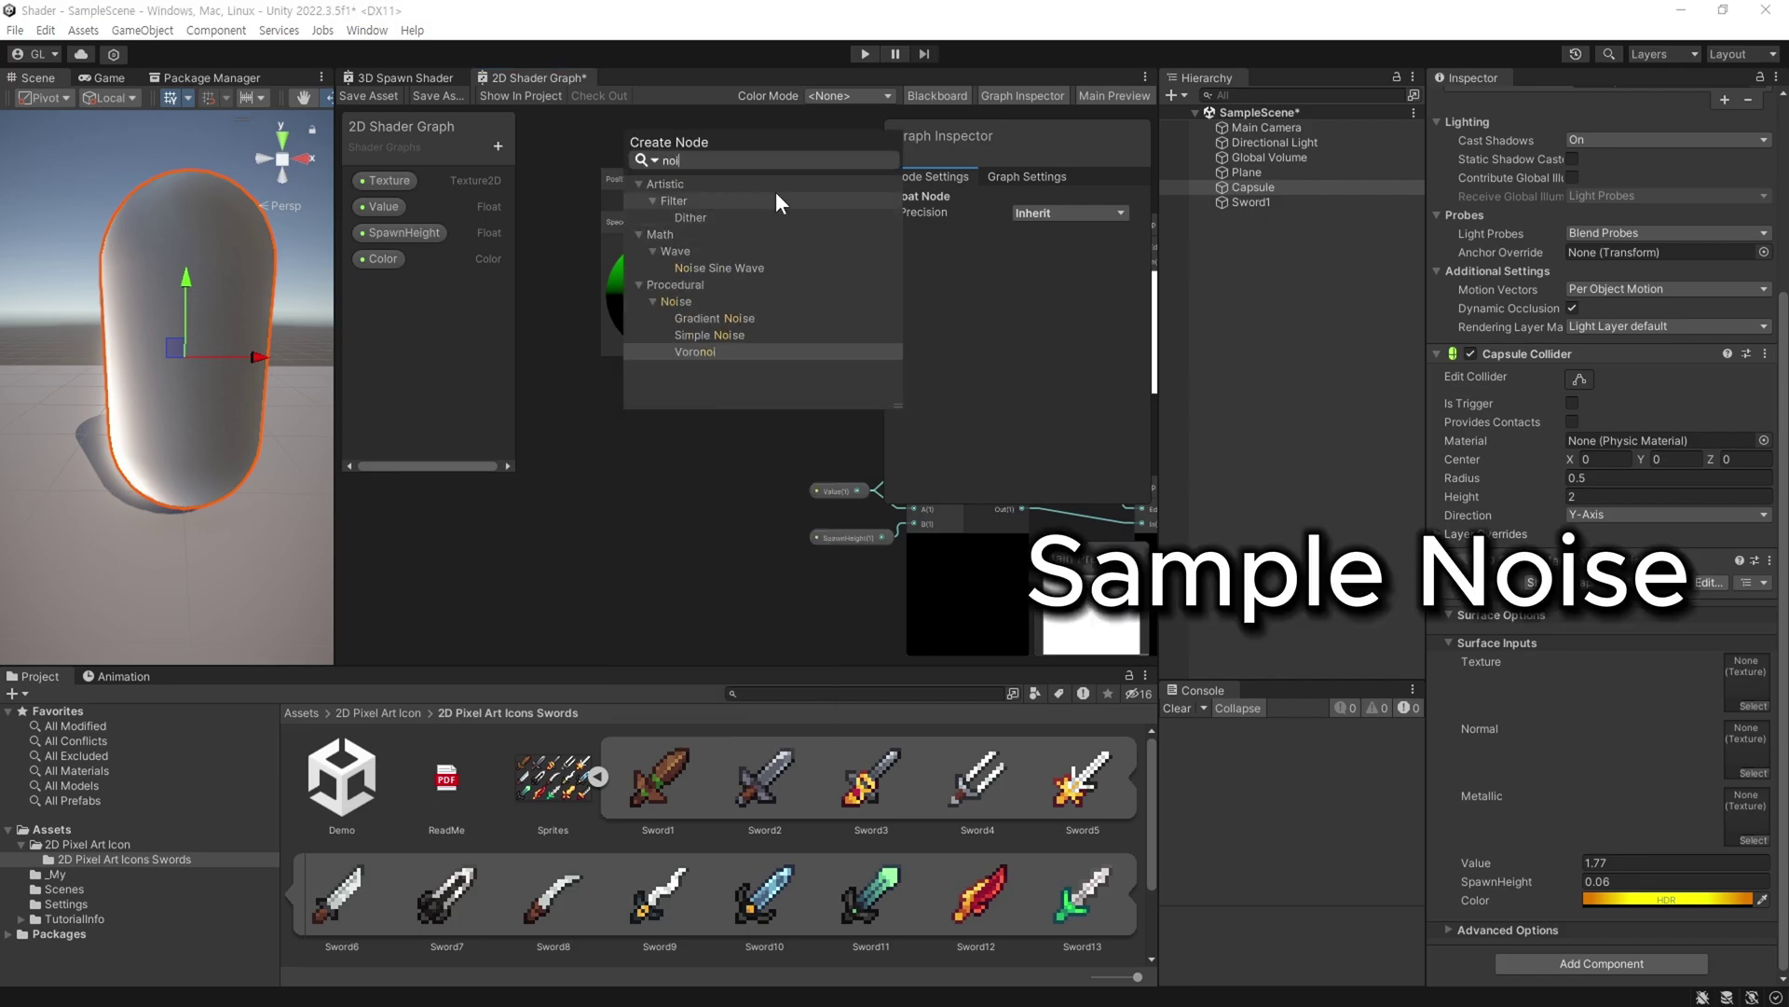
click(734, 335)
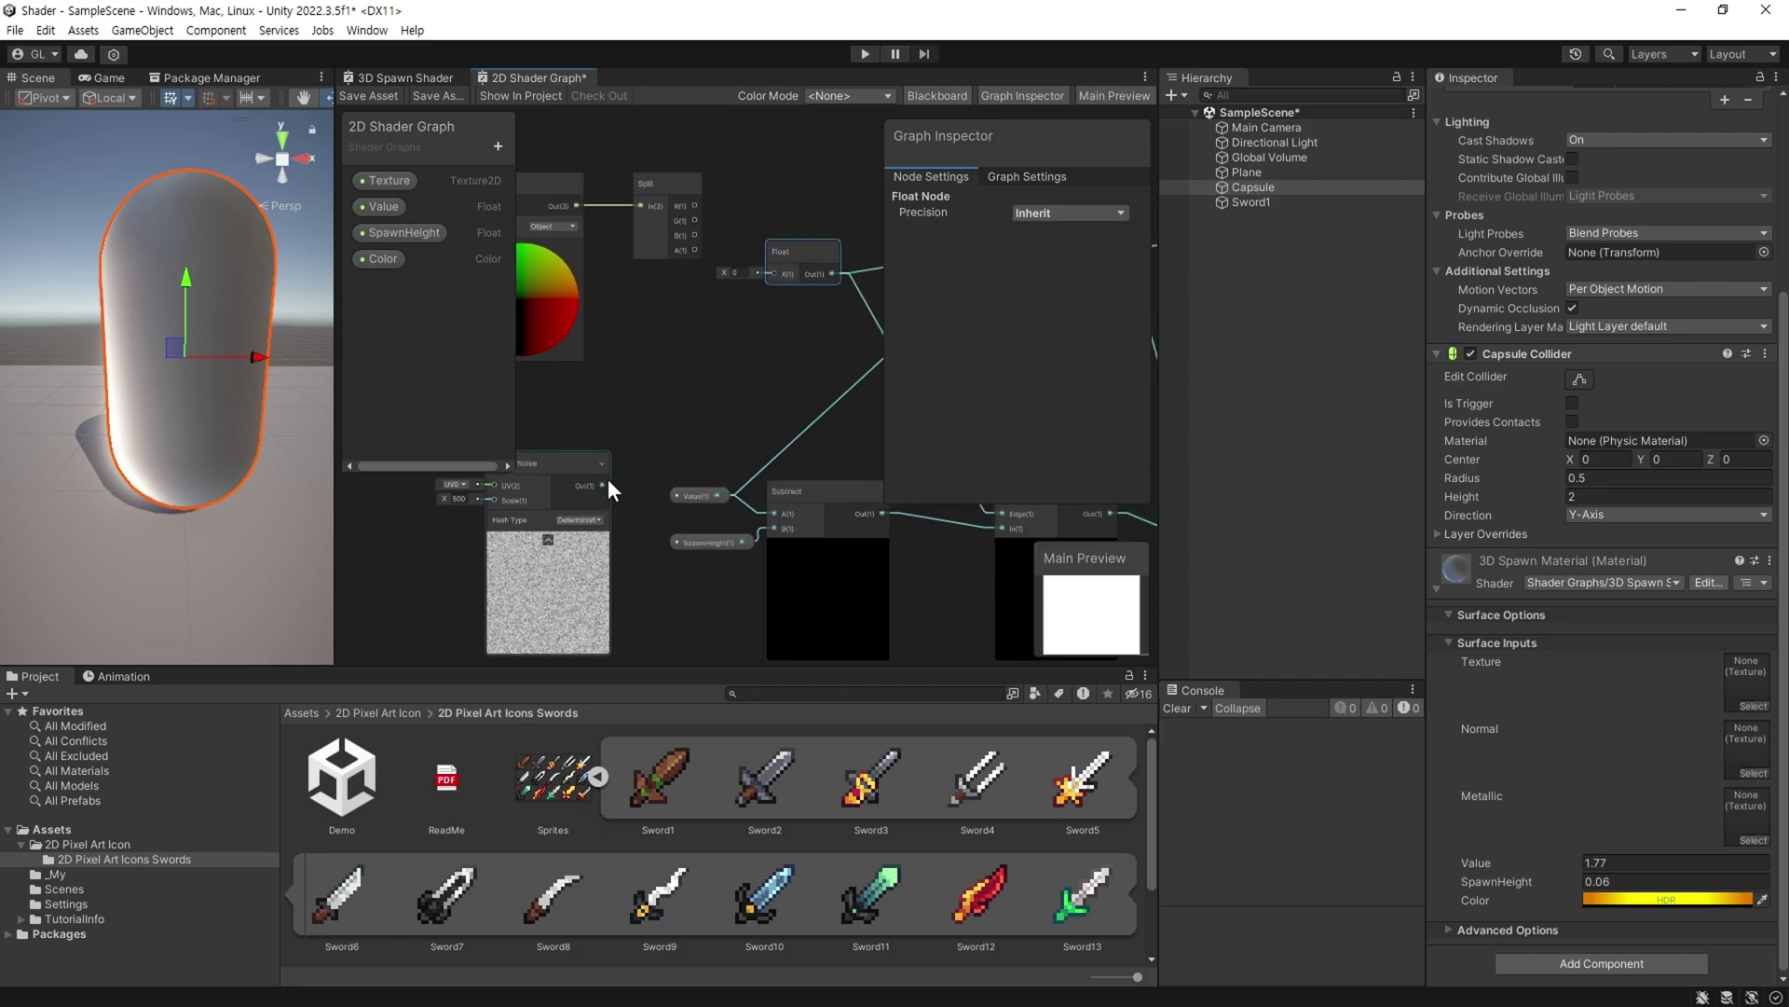
scroll(455, 495, up, 6)
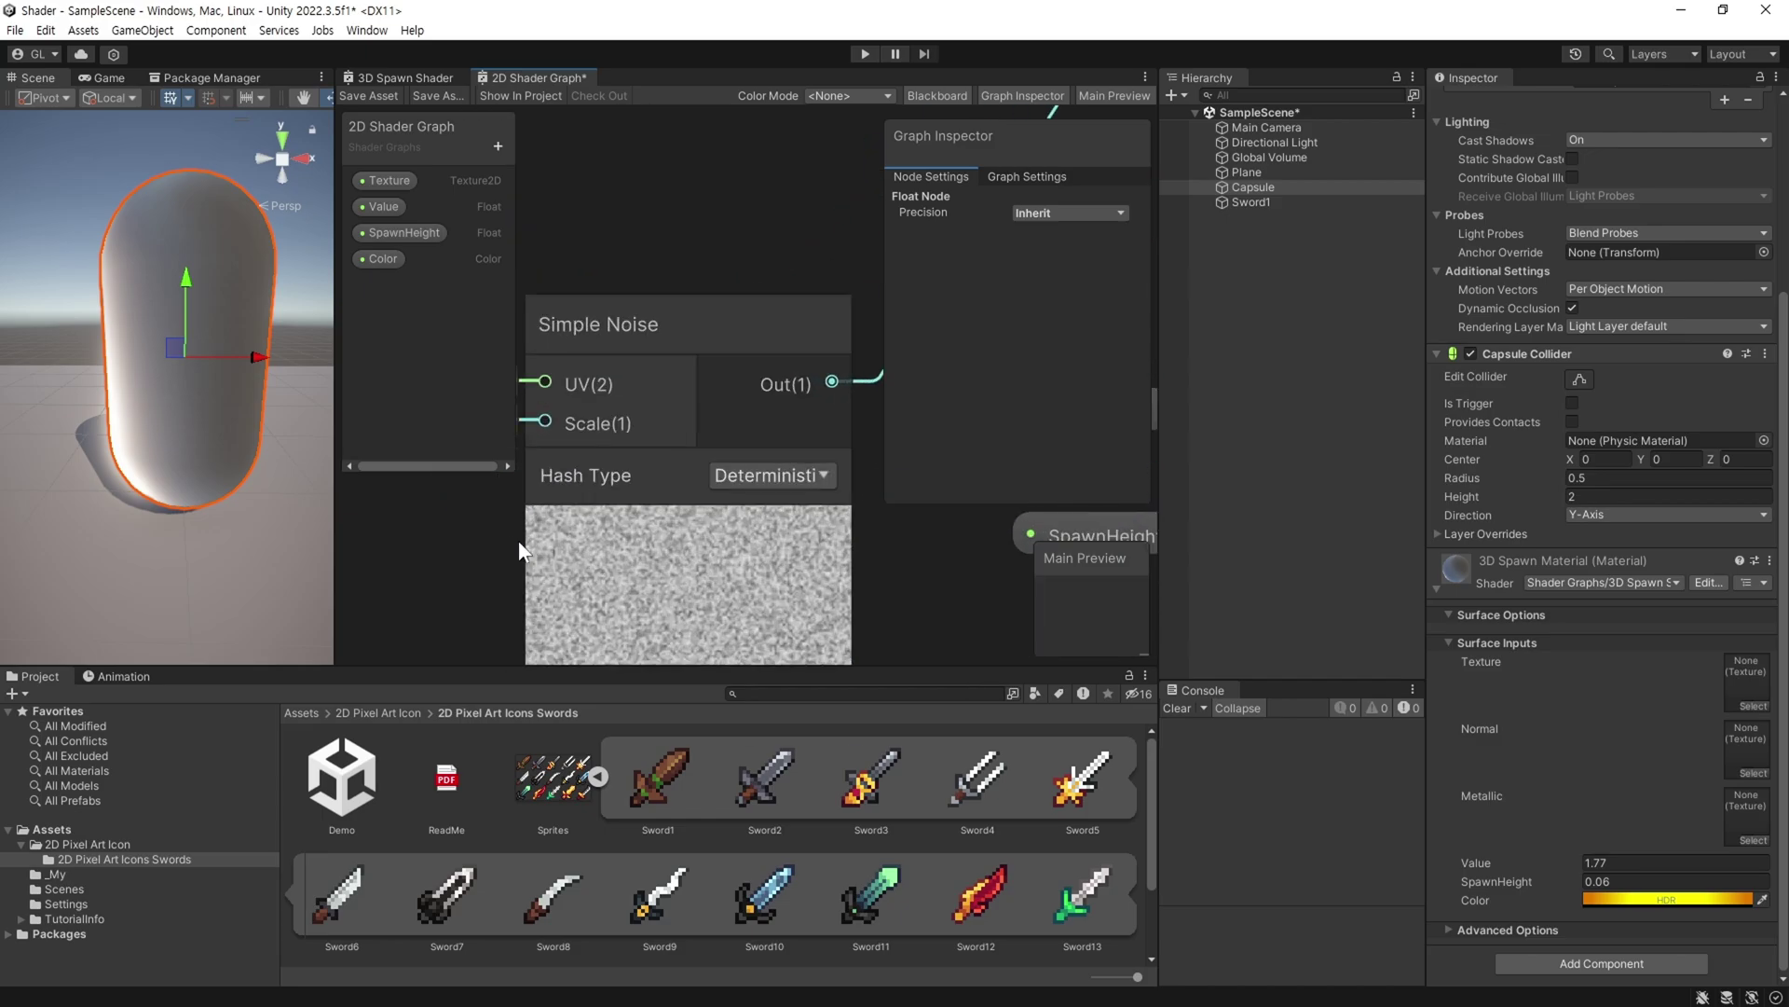
click(585, 293)
key(BackSpace)
key(Return)
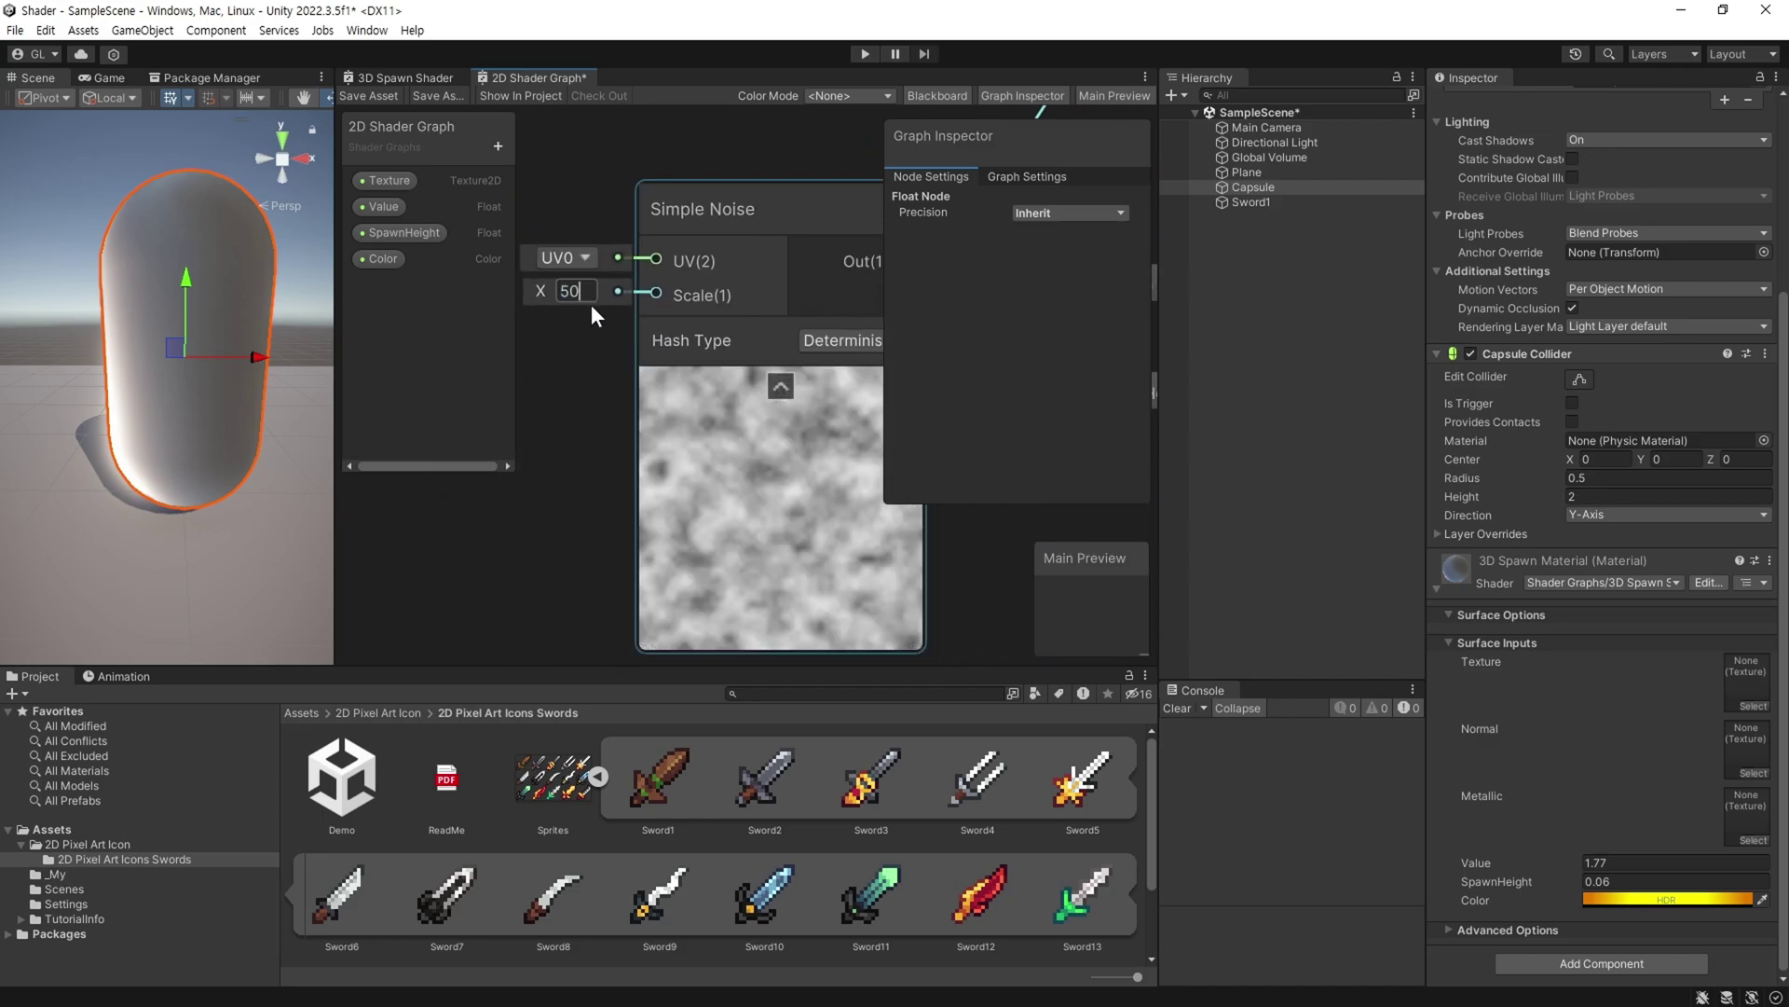
Pan the scene to the sword and select Sword1 to edit its material.
scroll(531, 561, down, 3)
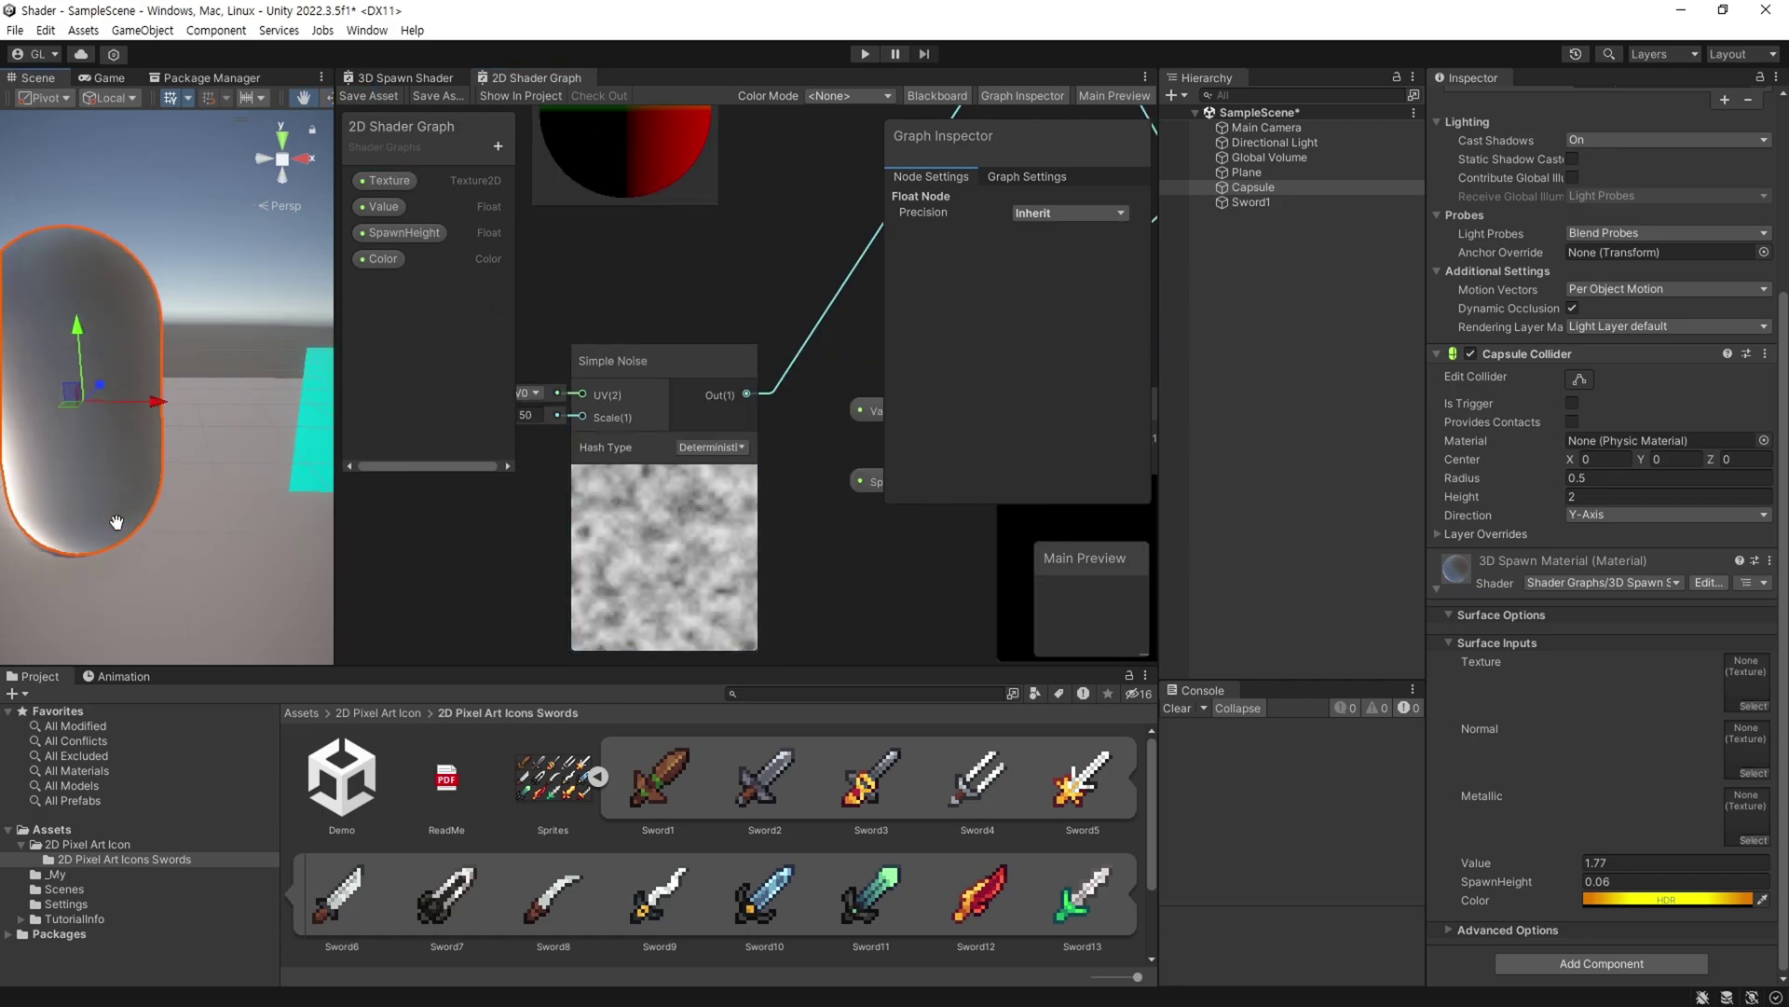
middle_drag(155, 380, 103, 495)
click(1250, 203)
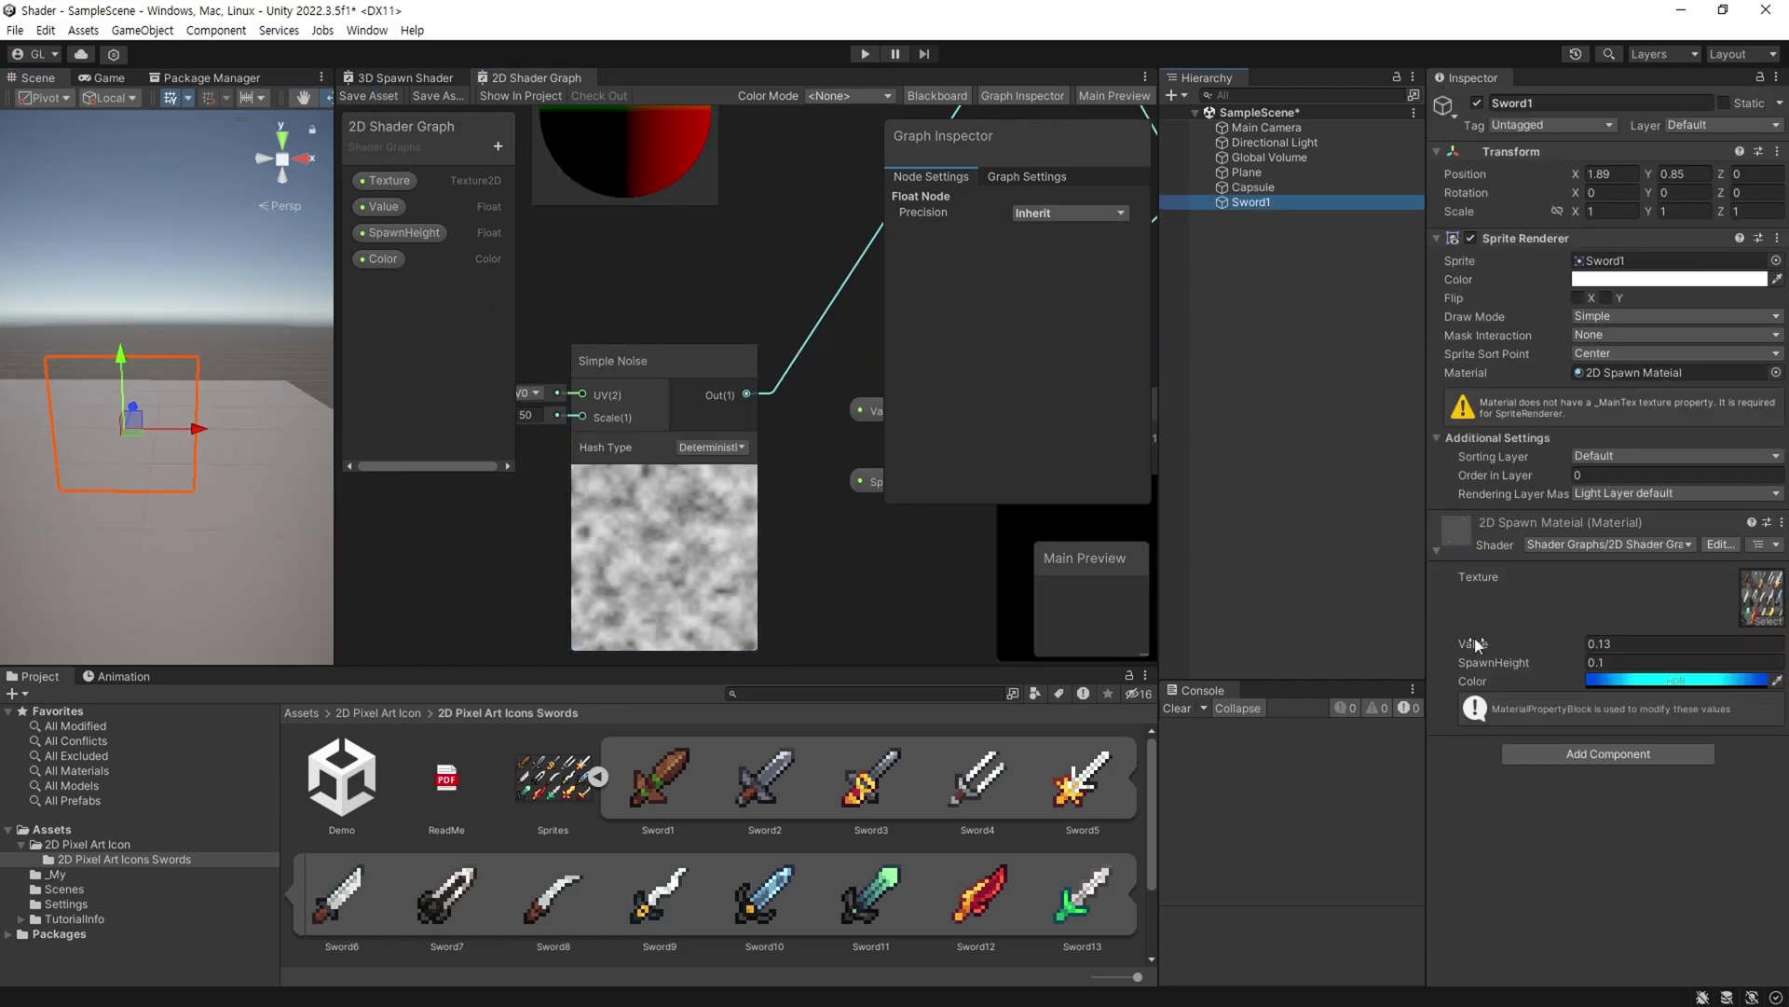
Set the sword's Value to 0.25, create a Spawn C# script in _My, and remove its Start comment.
drag(1475, 639, 1501, 645)
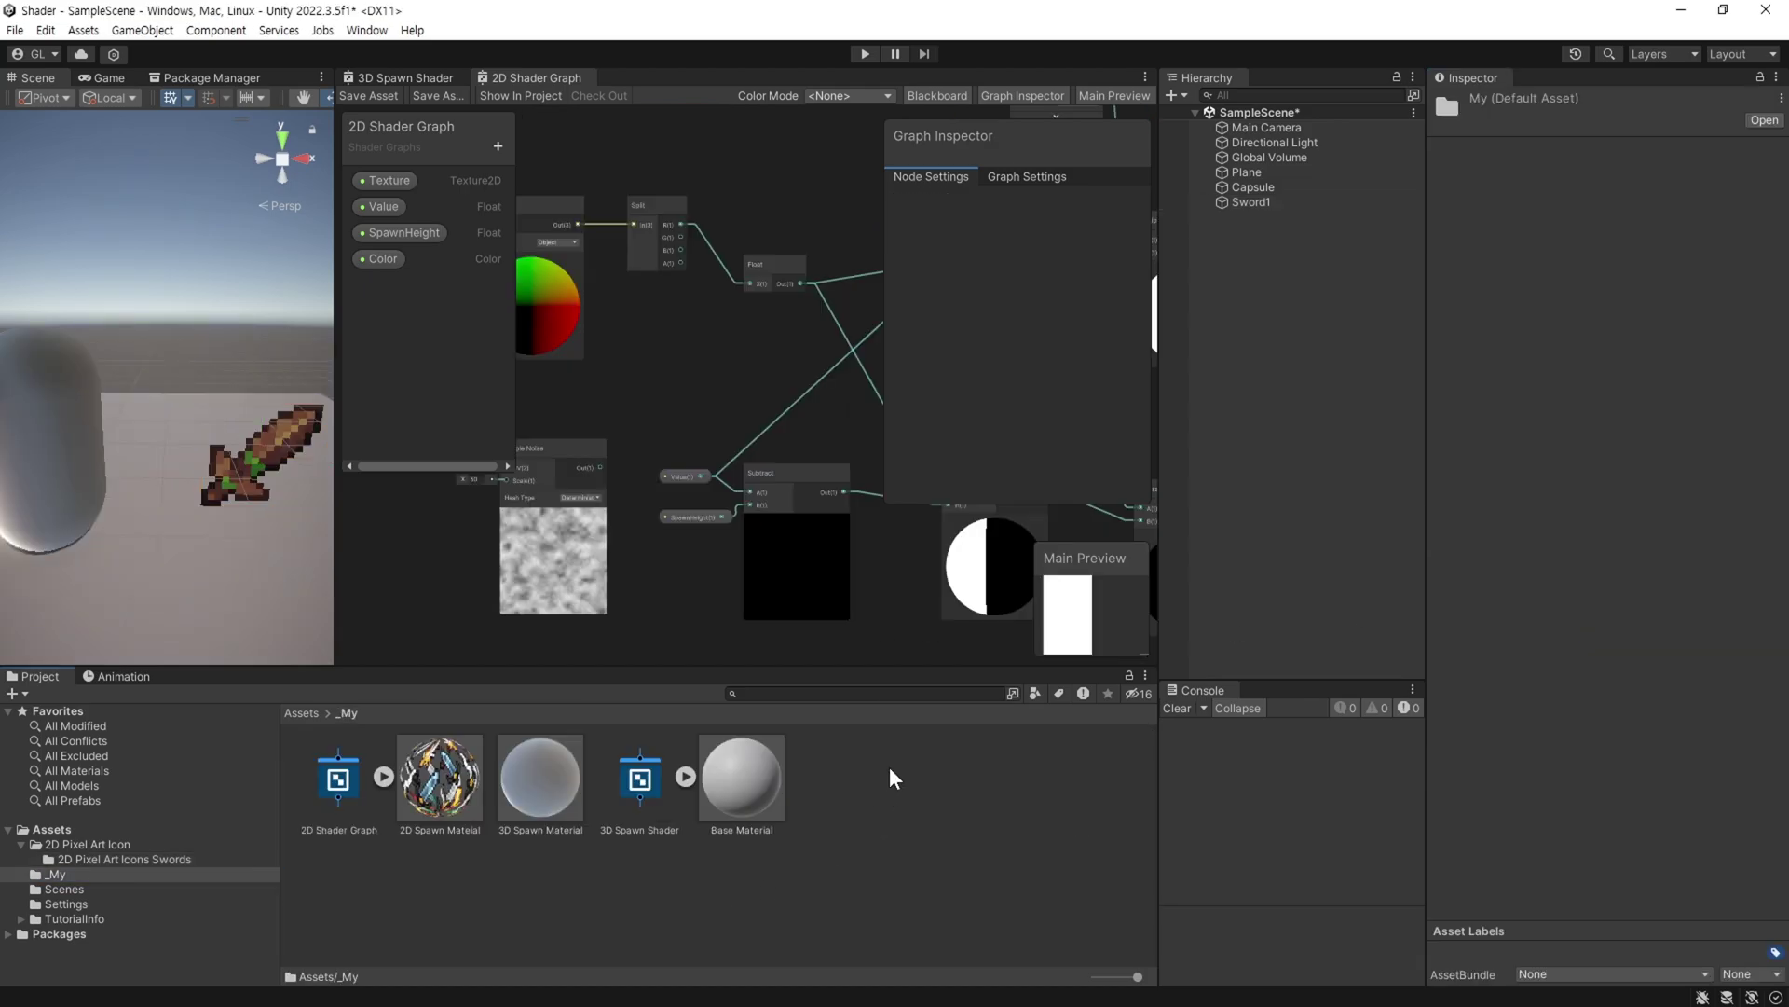
right_click(889, 766)
mouse_move(981, 265)
click(1306, 75)
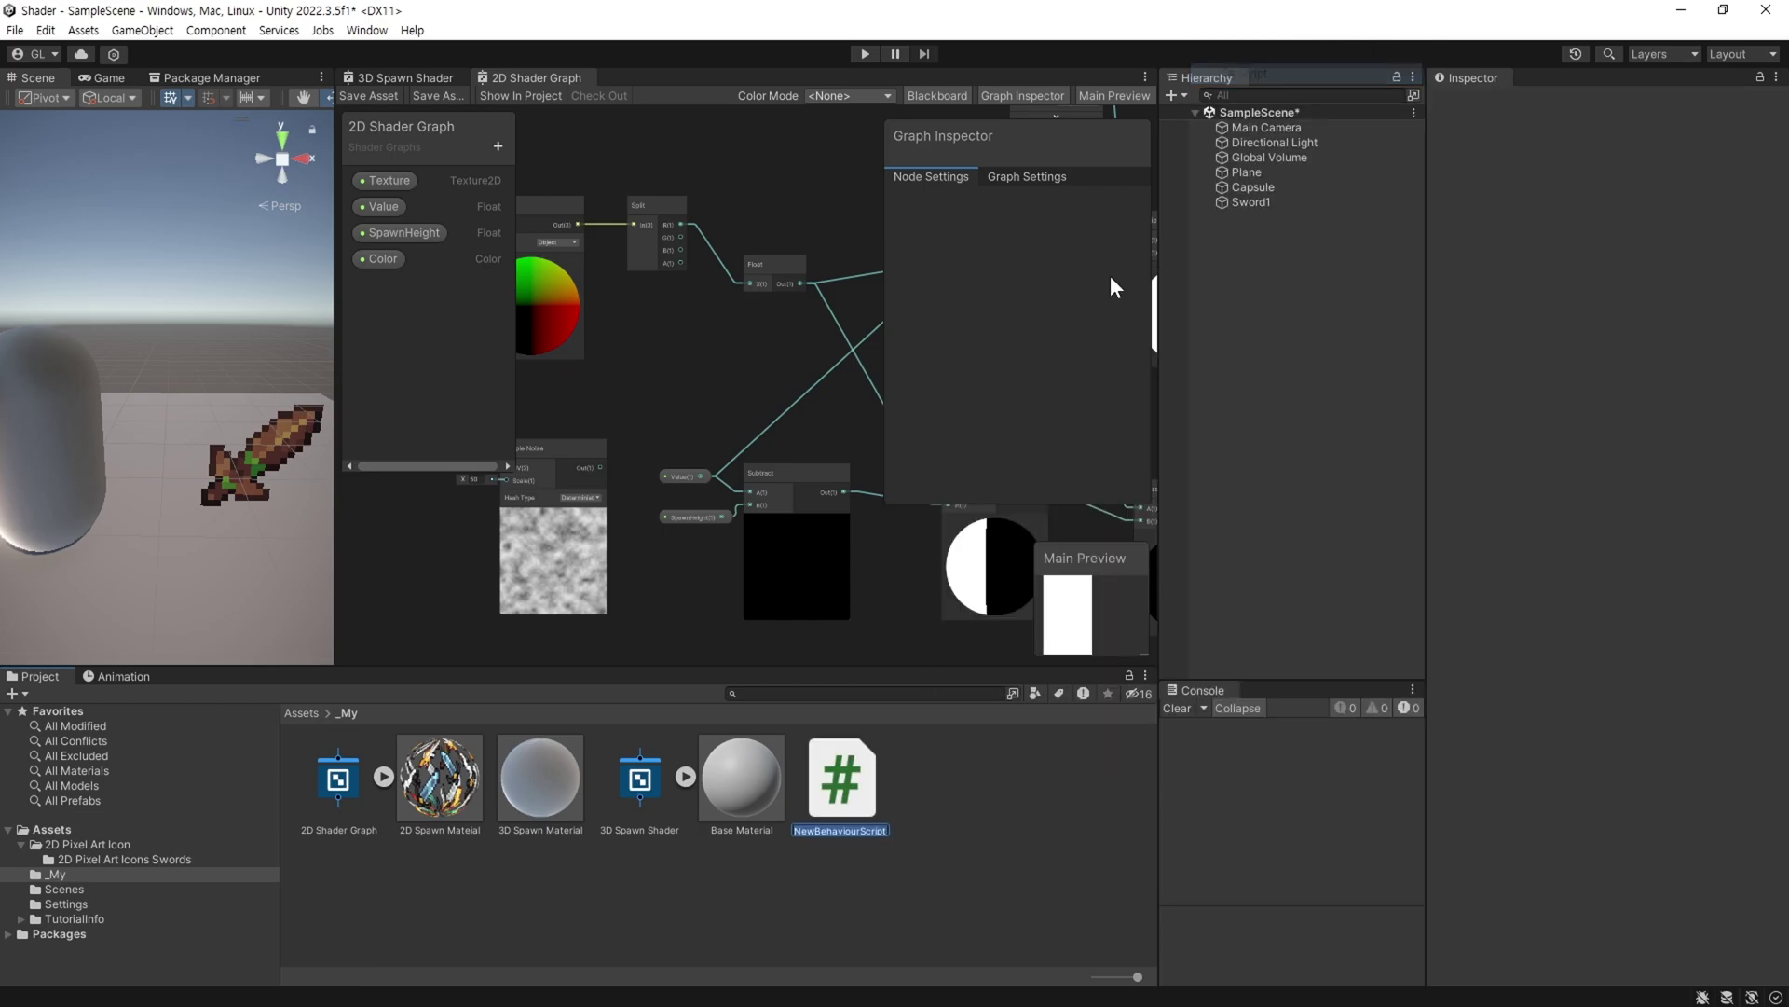
text(Spawn)
key(Return)
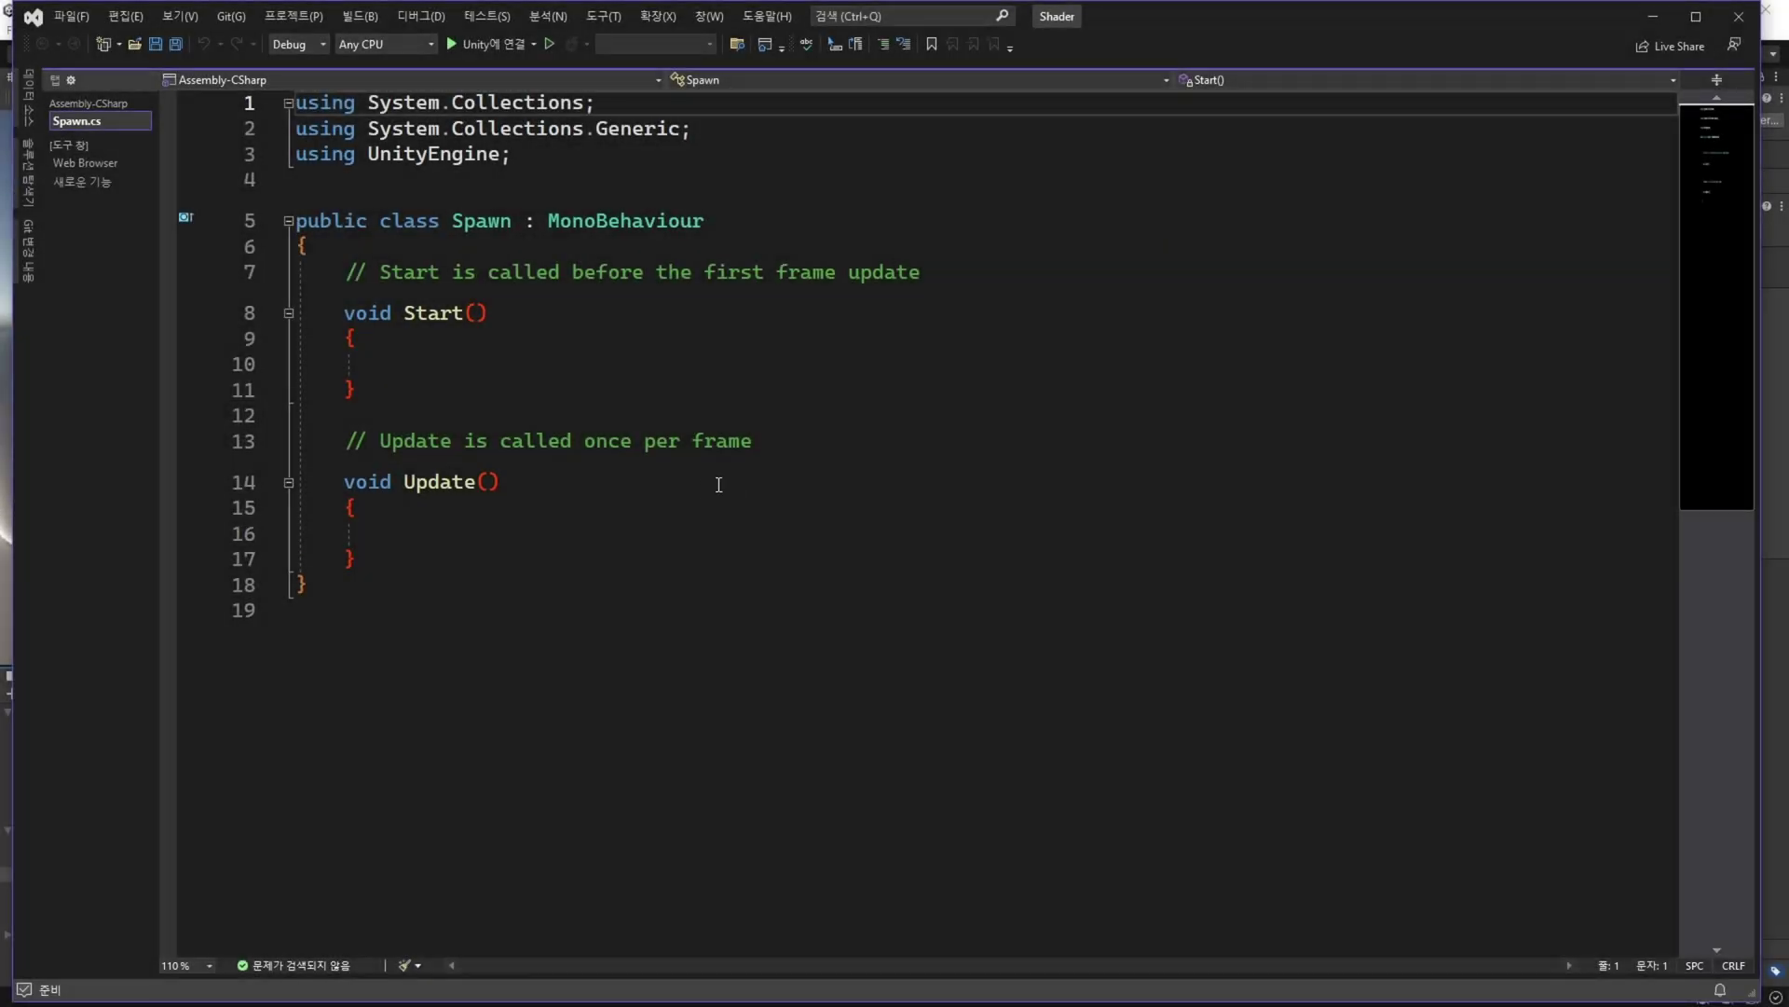
drag(922, 271, 348, 271)
key(Delete)
Remove the Update template comment and declare public float minValue and maxValue fields.
drag(871, 435, 347, 435)
key(Delete)
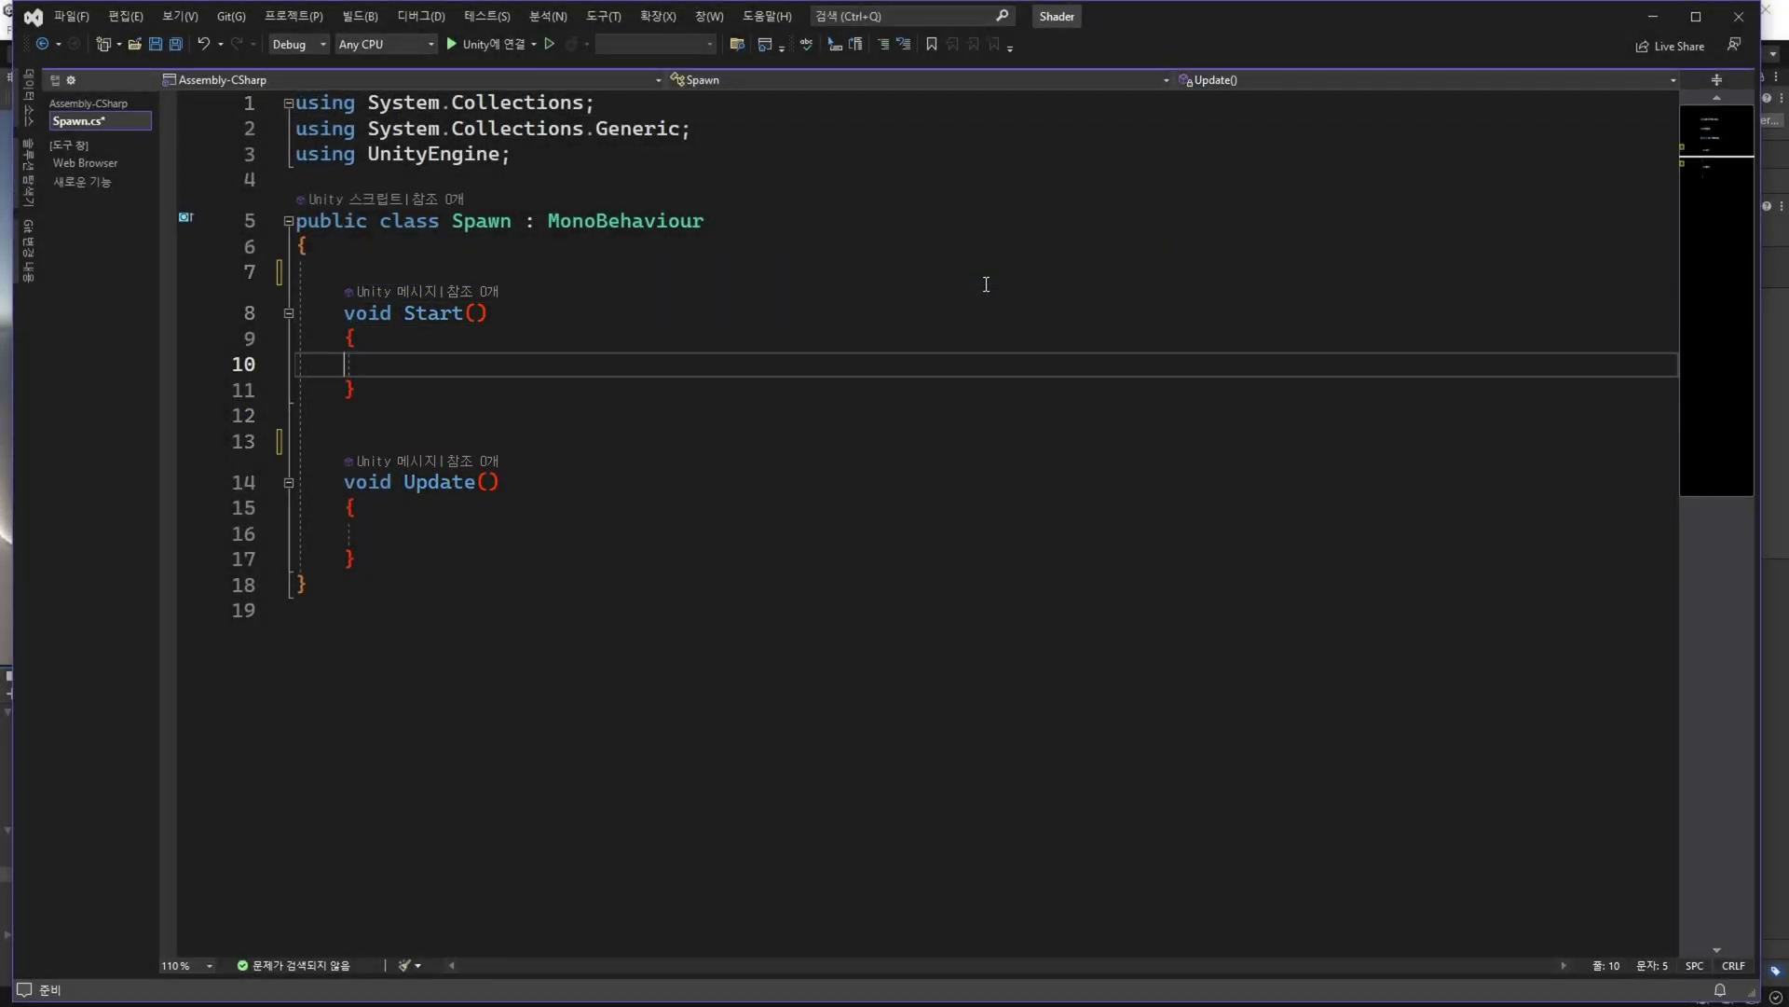
key(Return)
key(Return)
key(Return)
click(500, 300)
text(public )
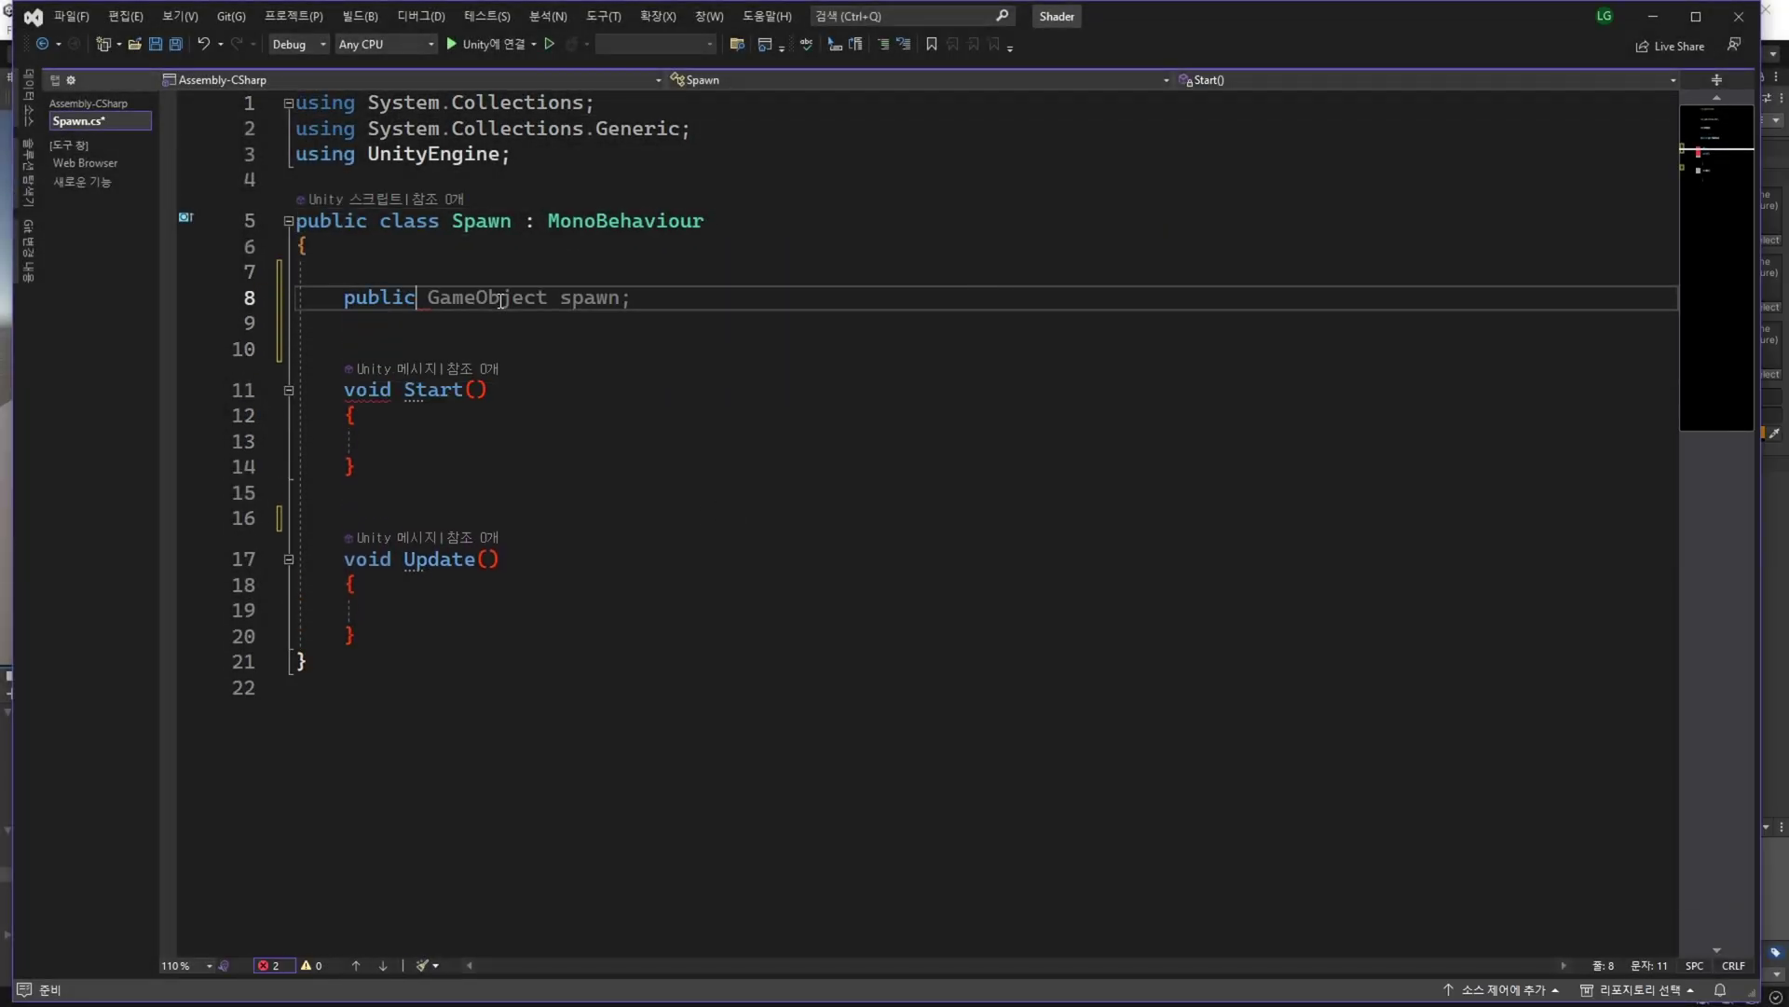
text(min)
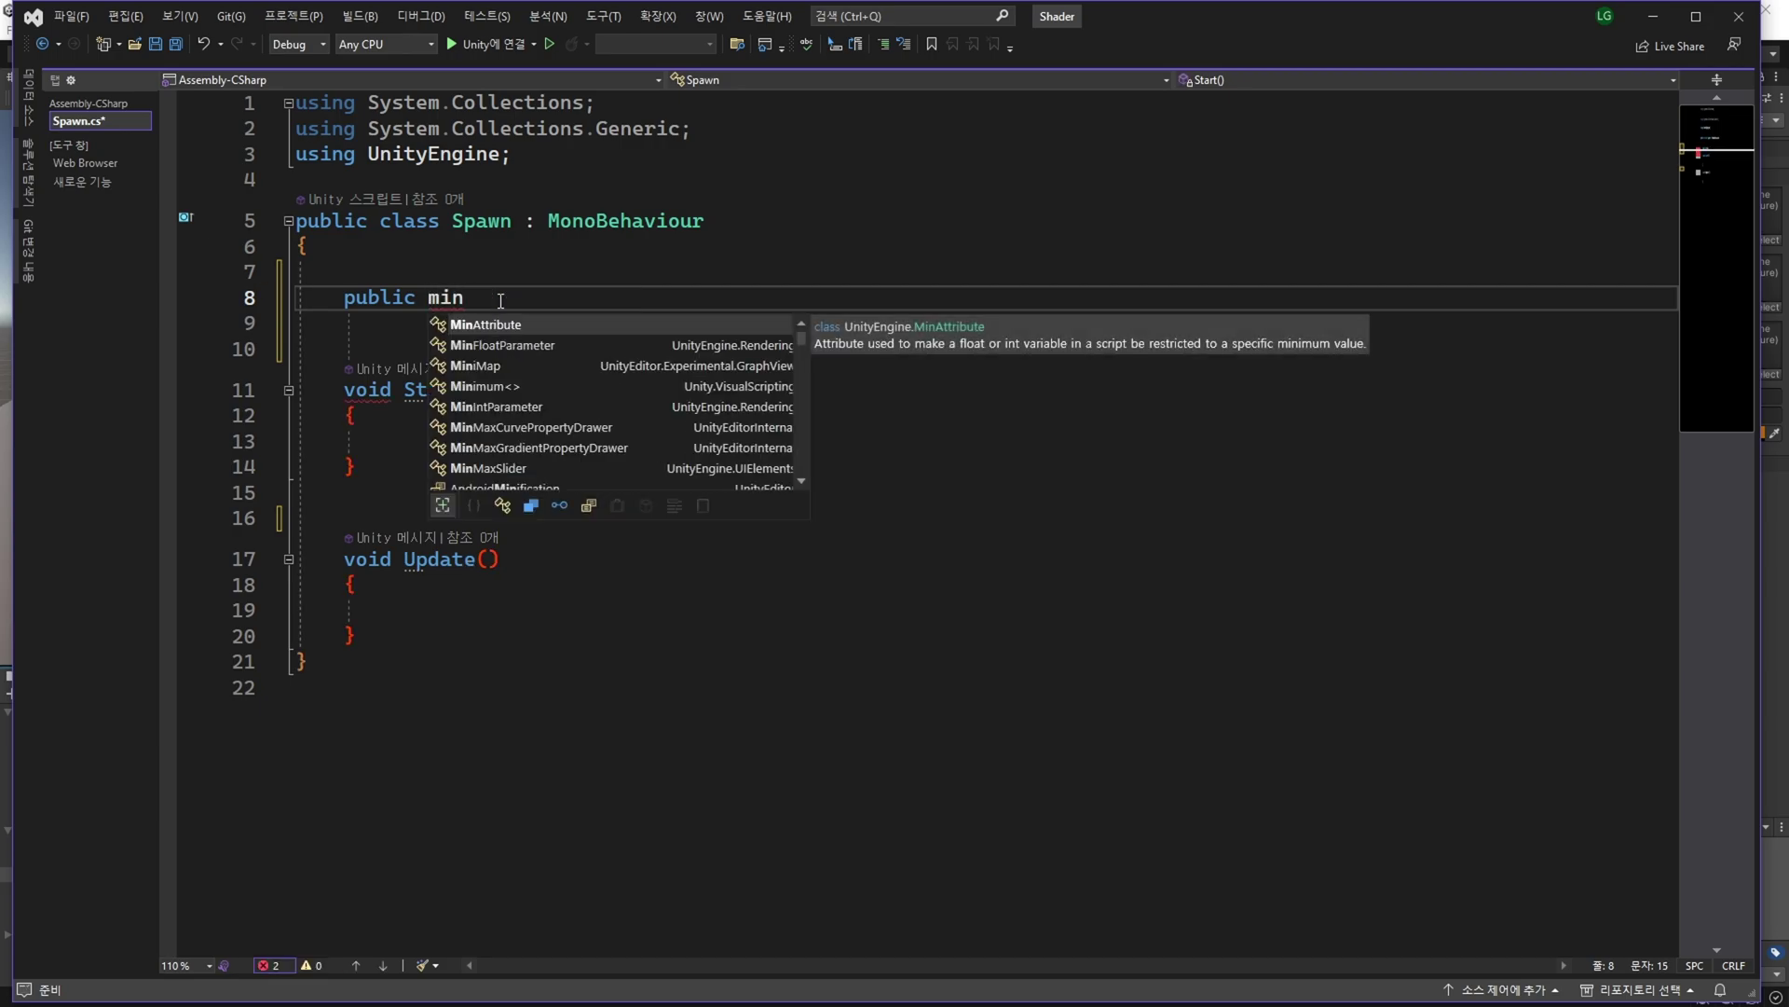
text(Val)
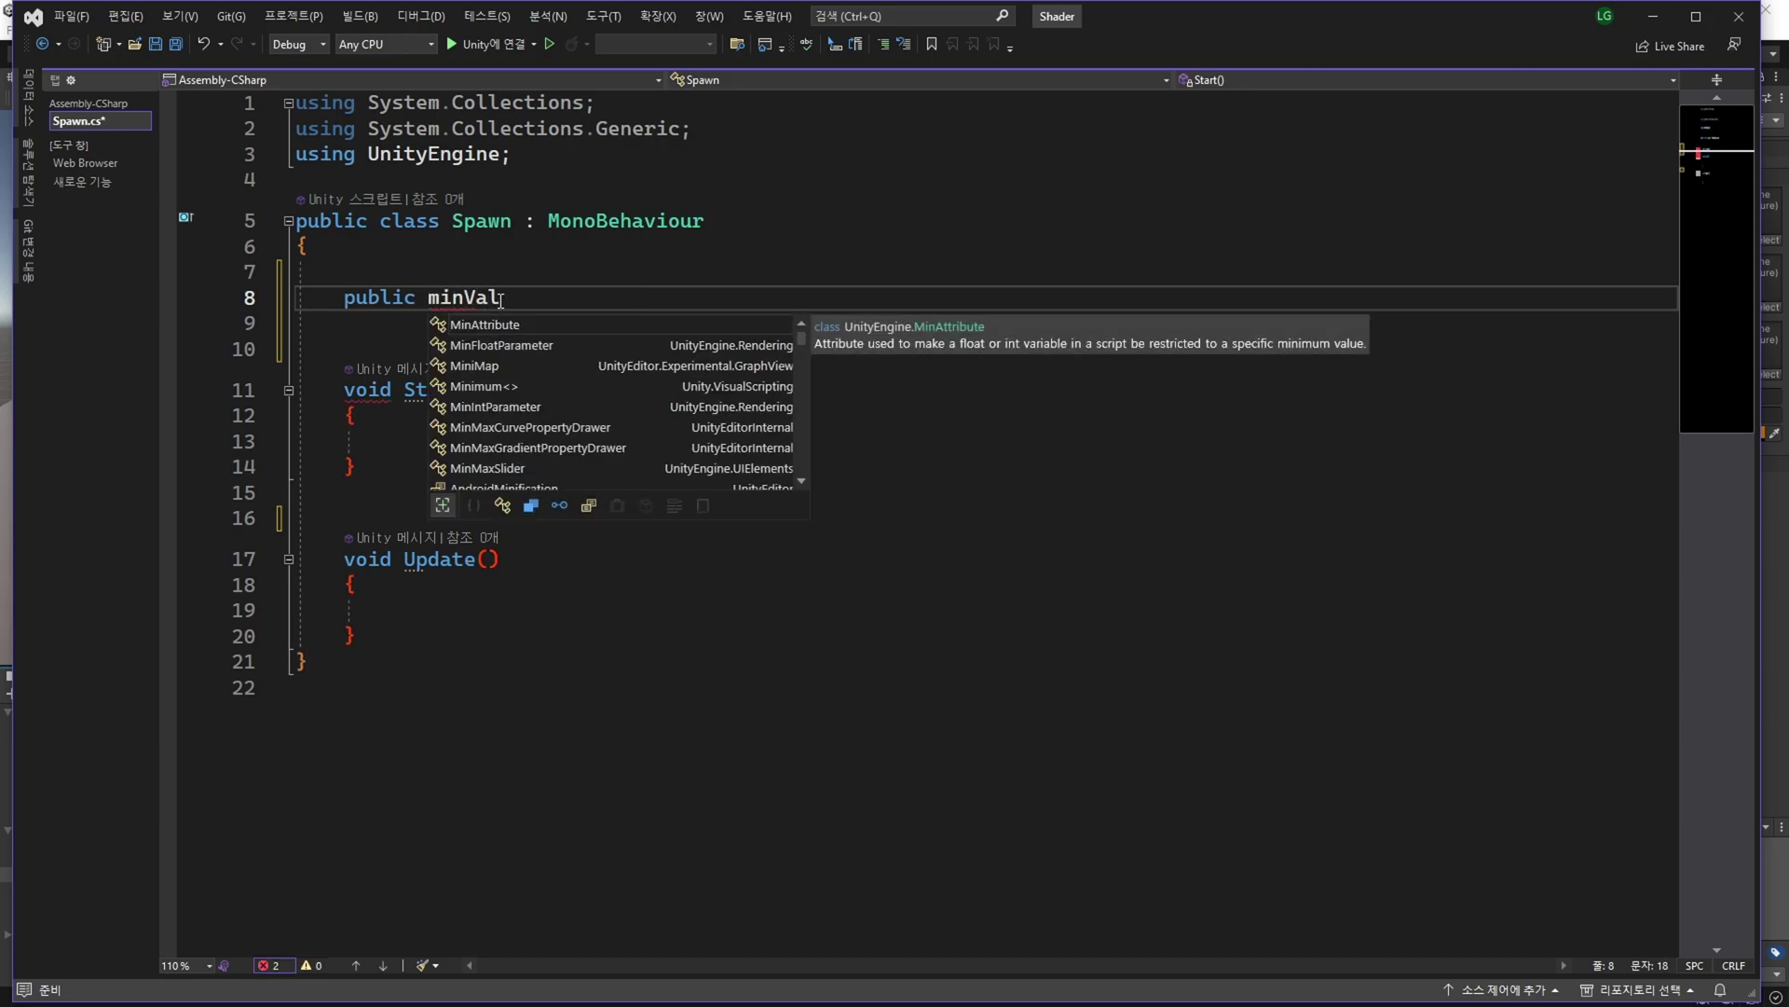
text(ue;)
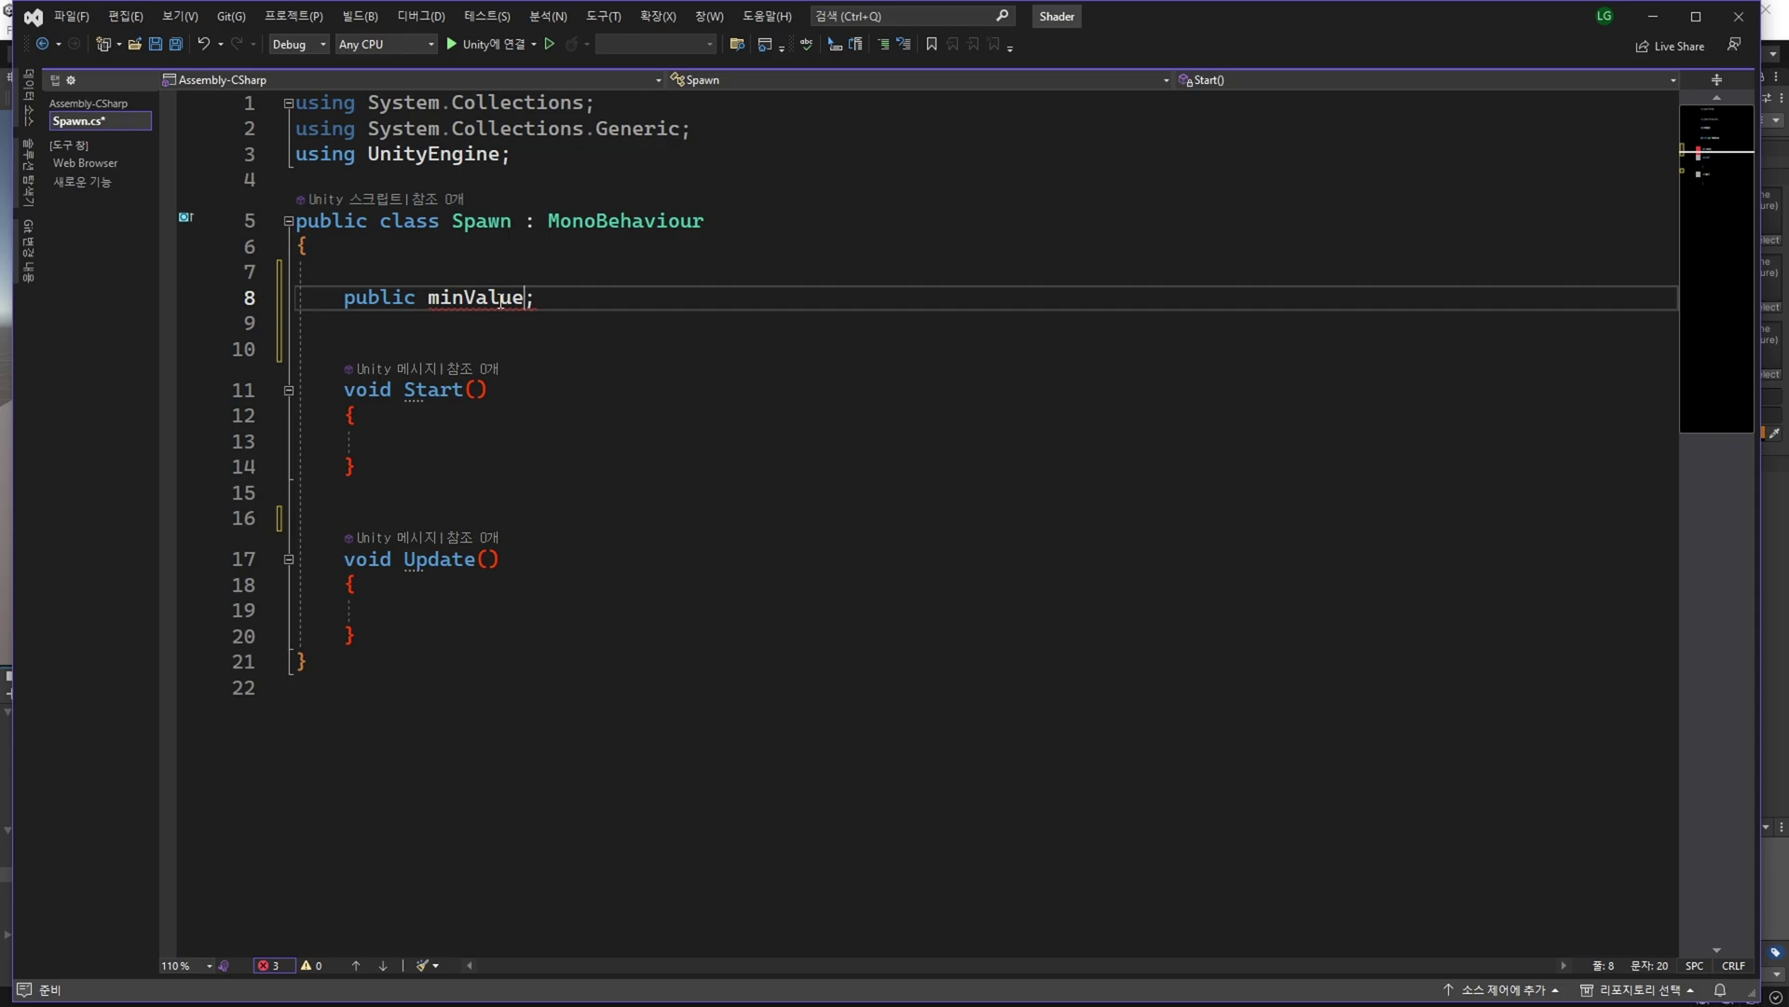
text(fl)
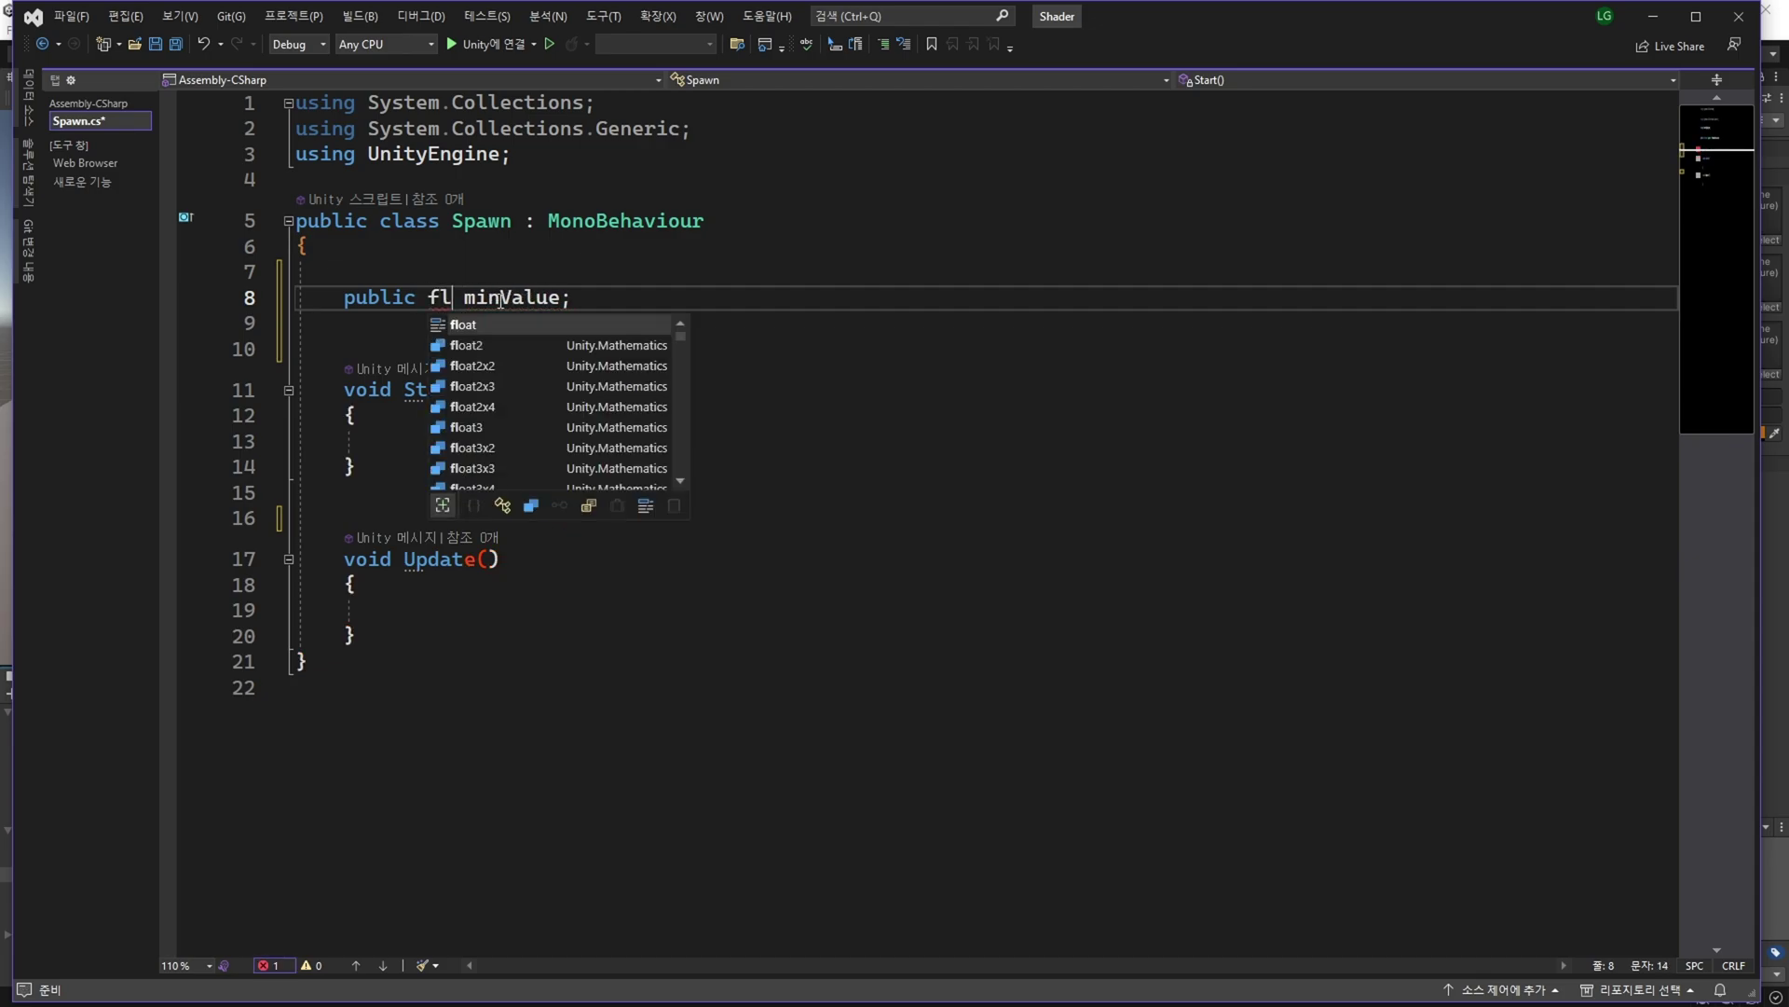
text(oat)
key(End)
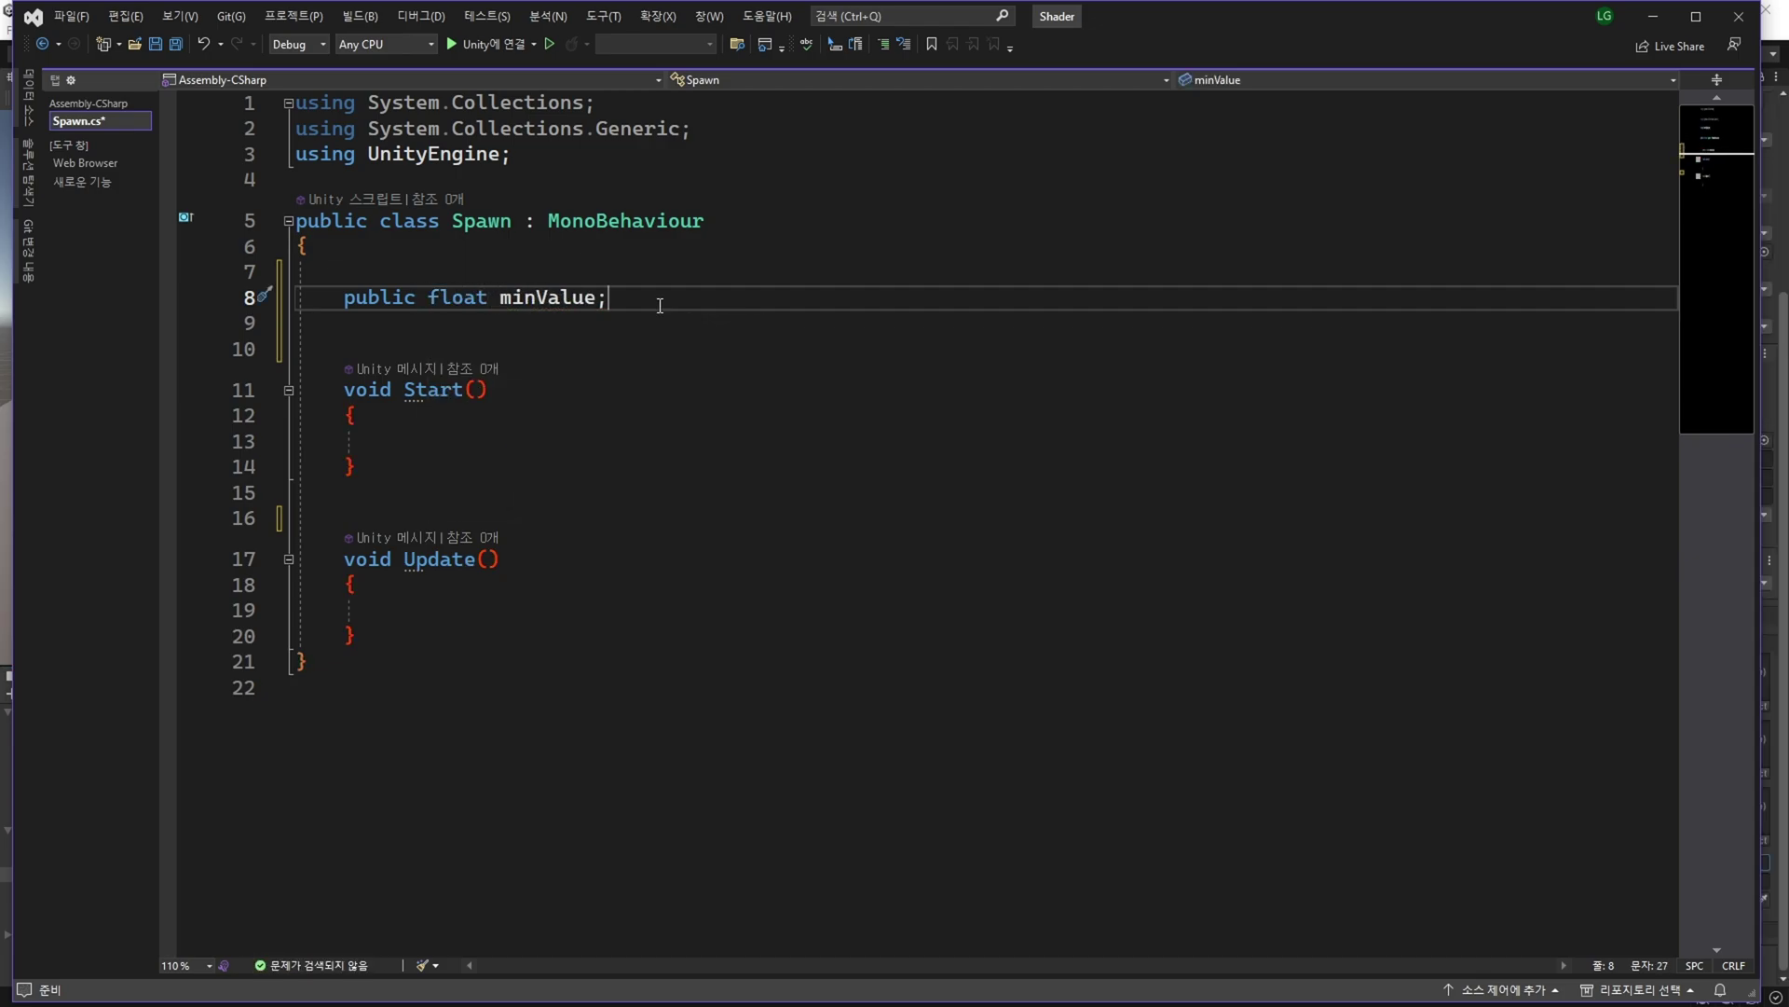
key(Return)
text(public float maxValue;)
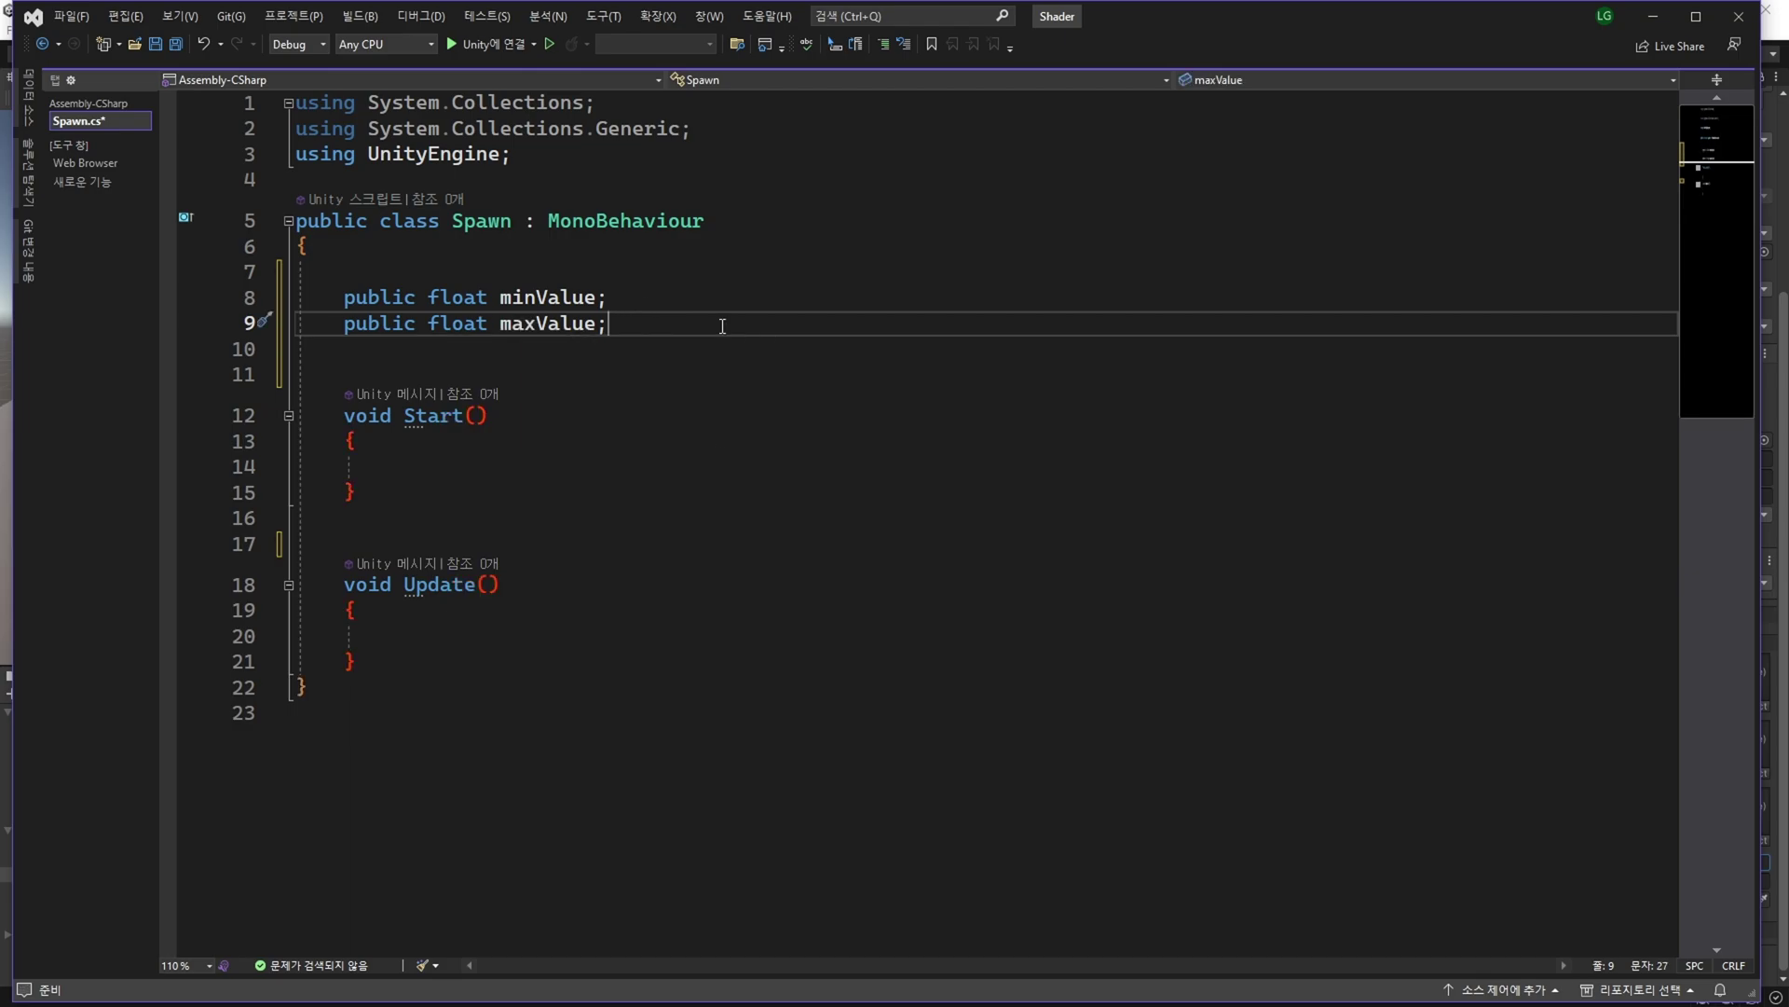
key(Return)
Declare a float getValue field and set getValue = minValue in Start.
text(fl)
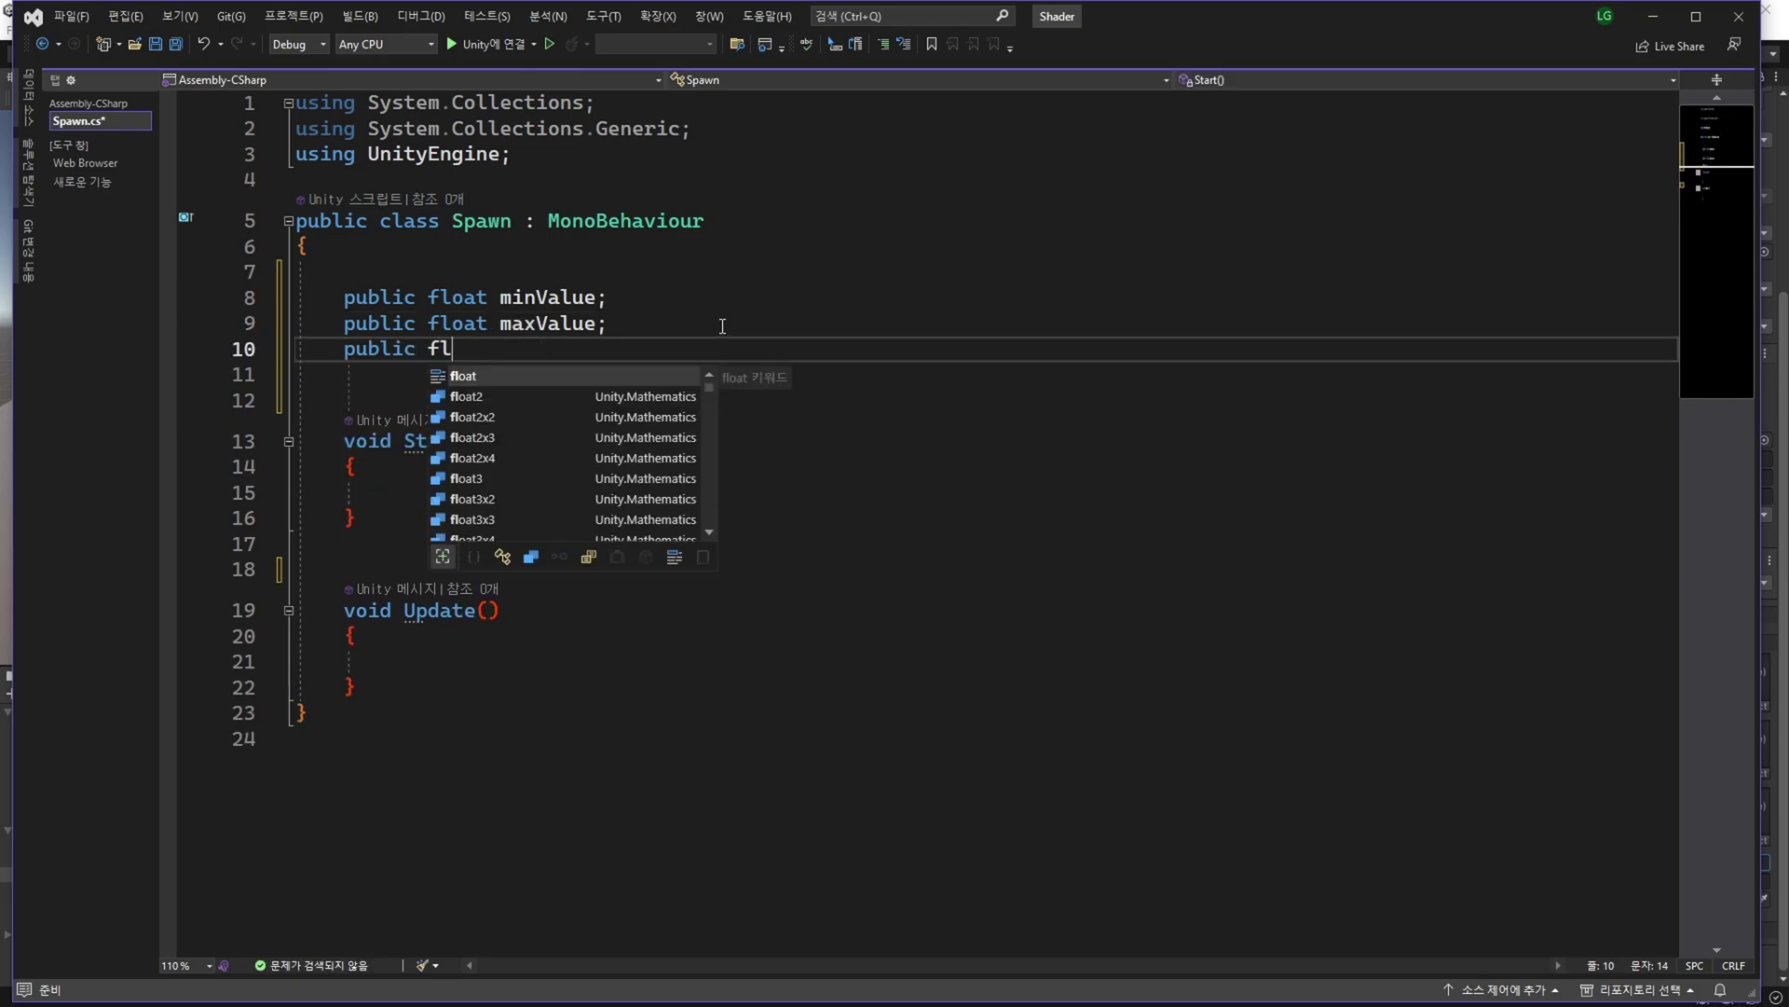
text(oat getVal)
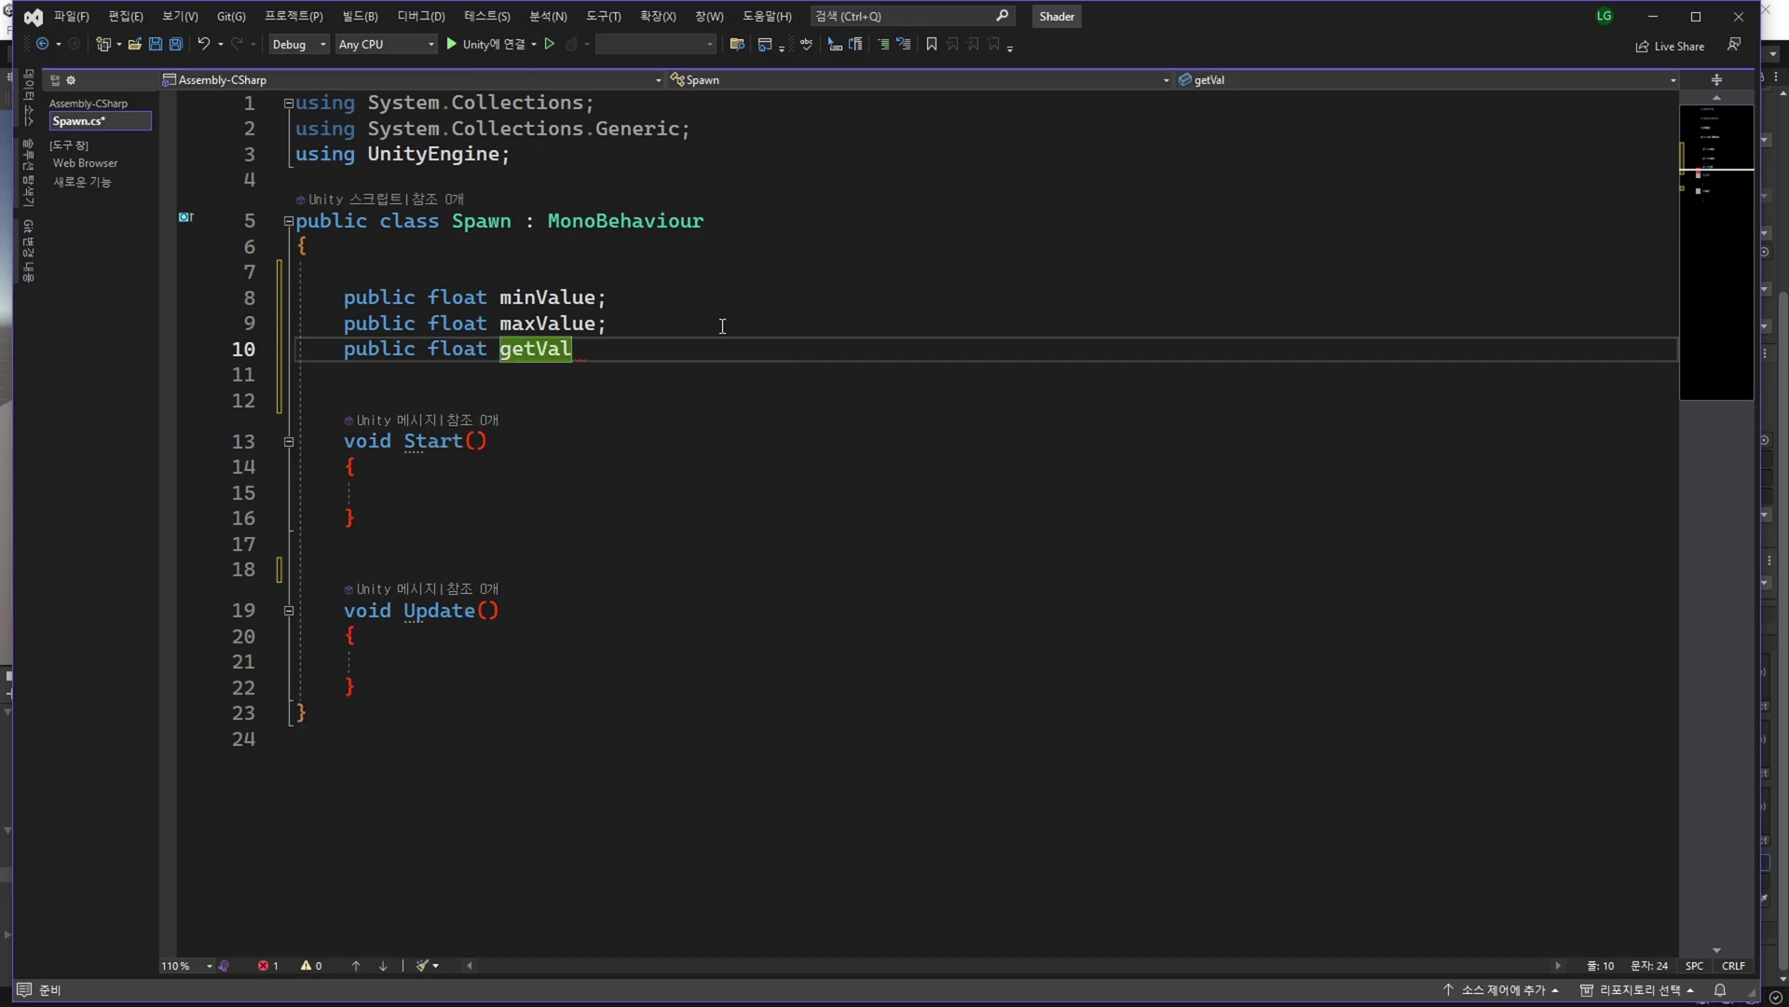
text(ue;)
double_click(595, 349)
key(ctrl+c)
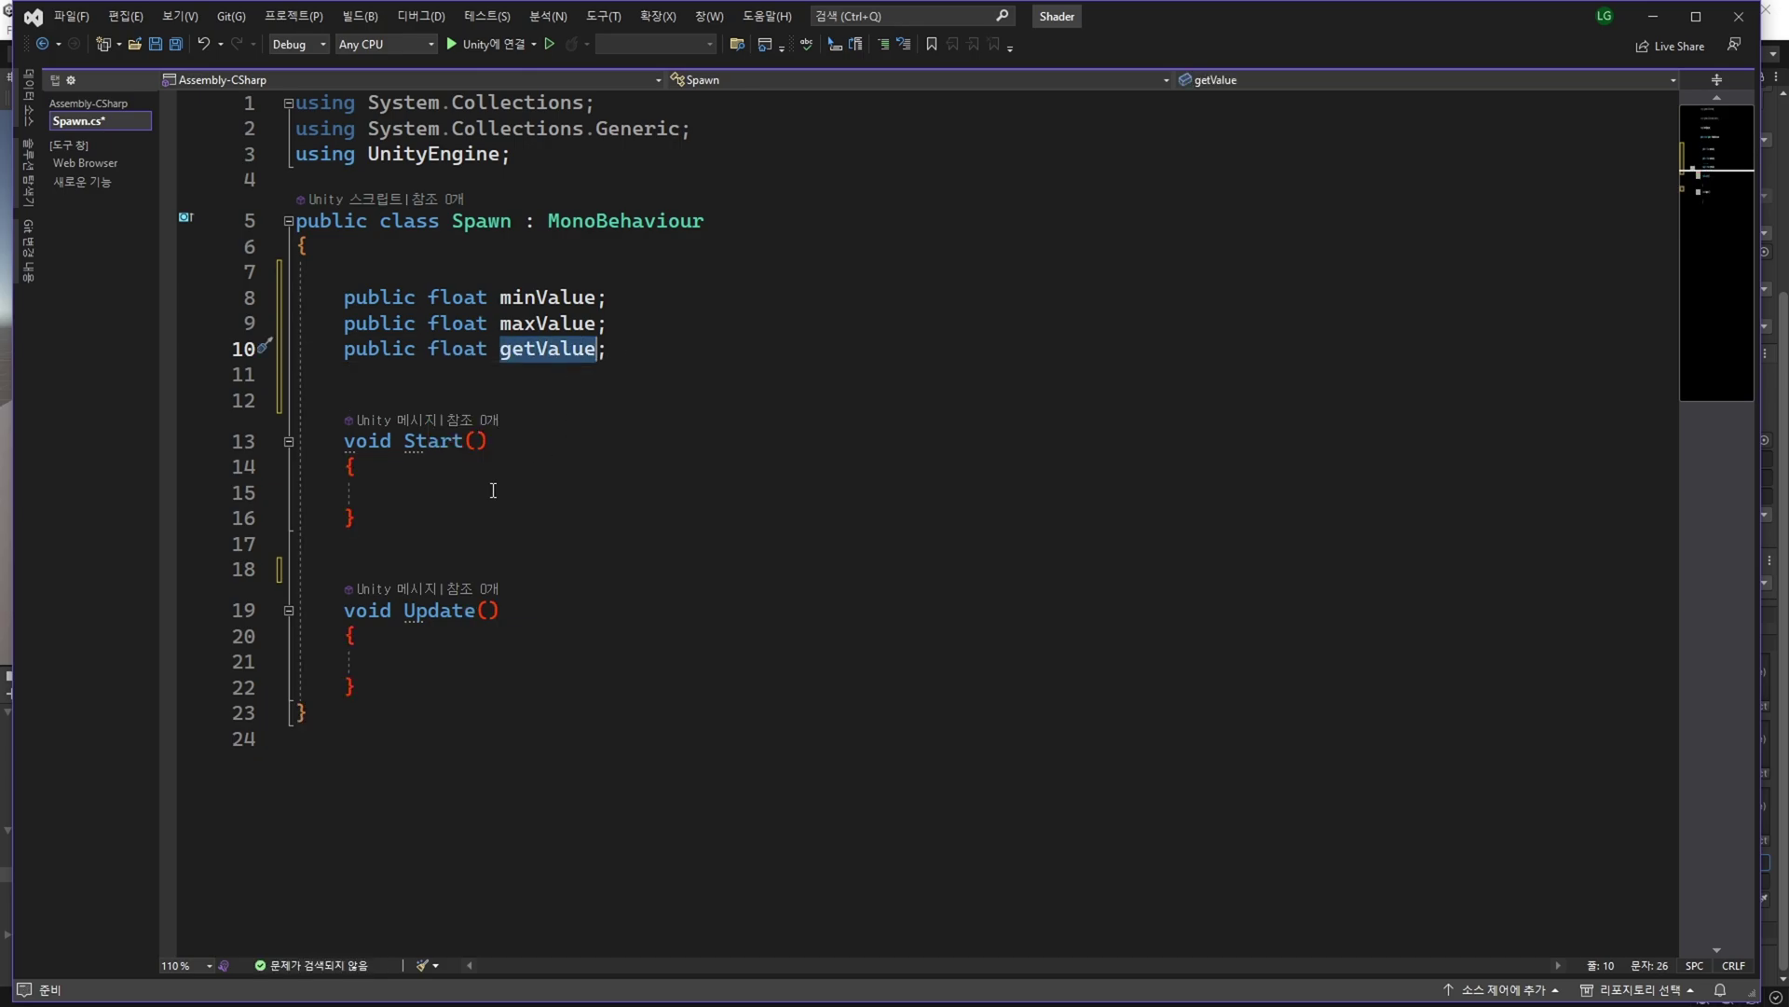
click(491, 491)
key(ctrl+v)
click(584, 297)
click(549, 498)
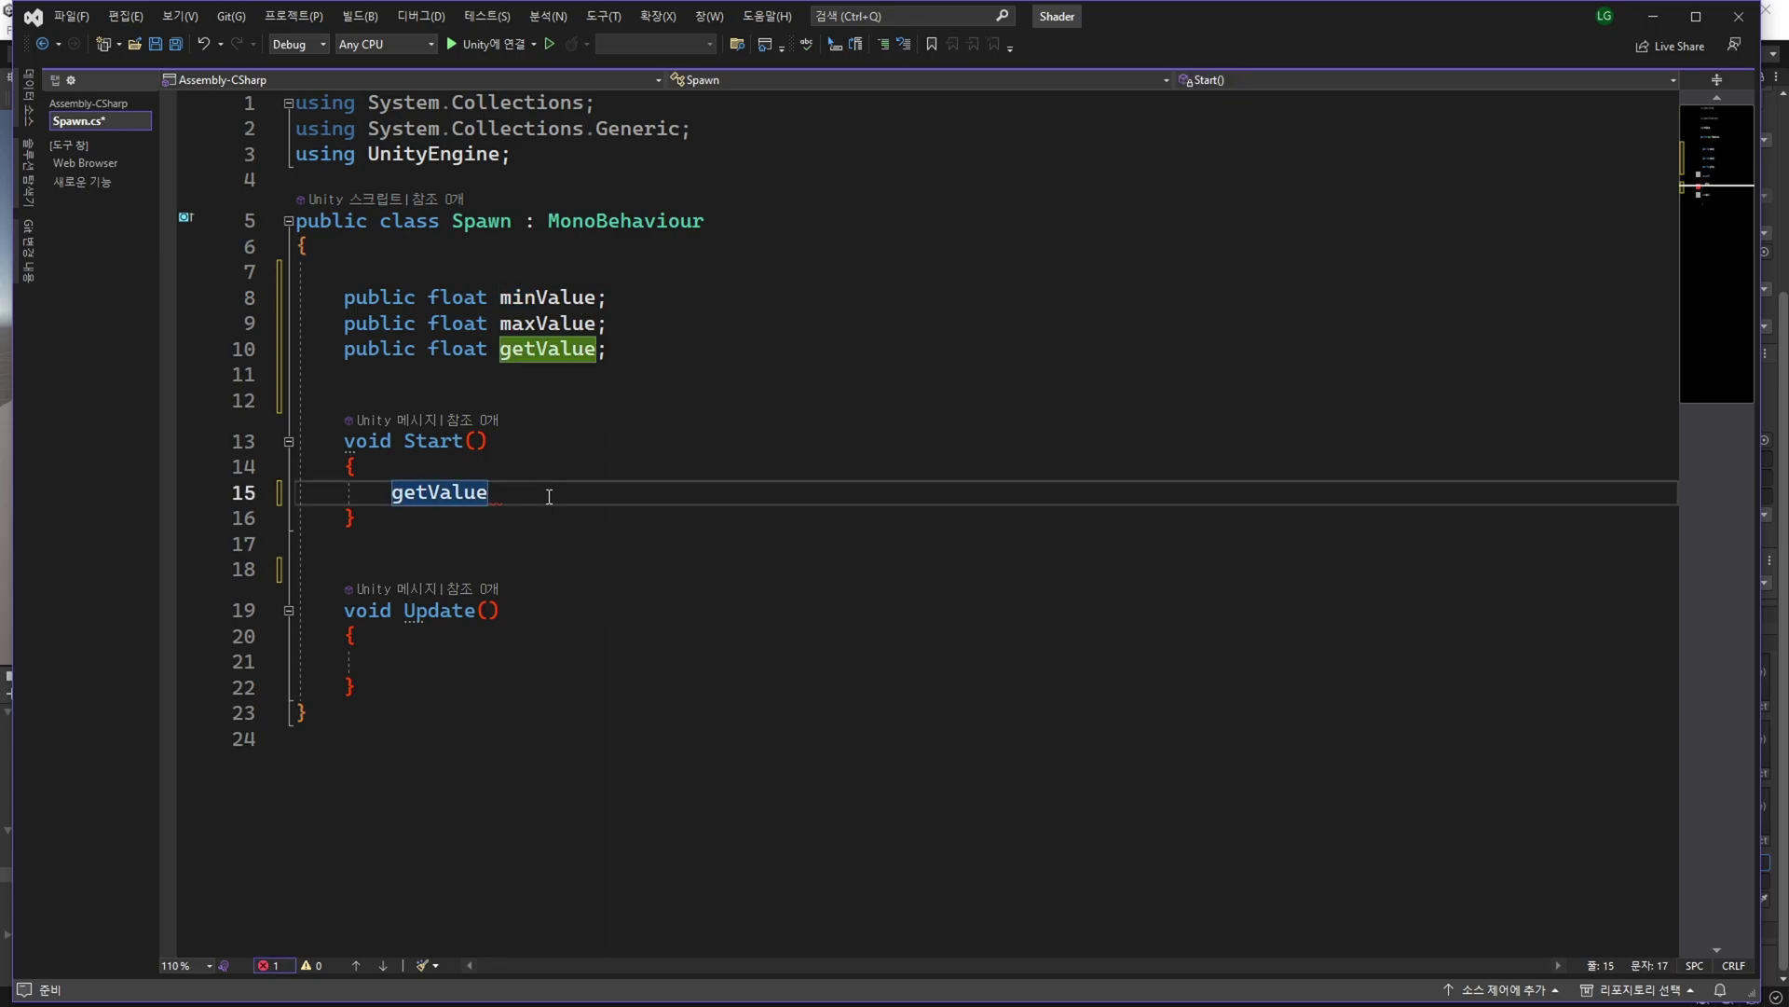
text( = minValue;)
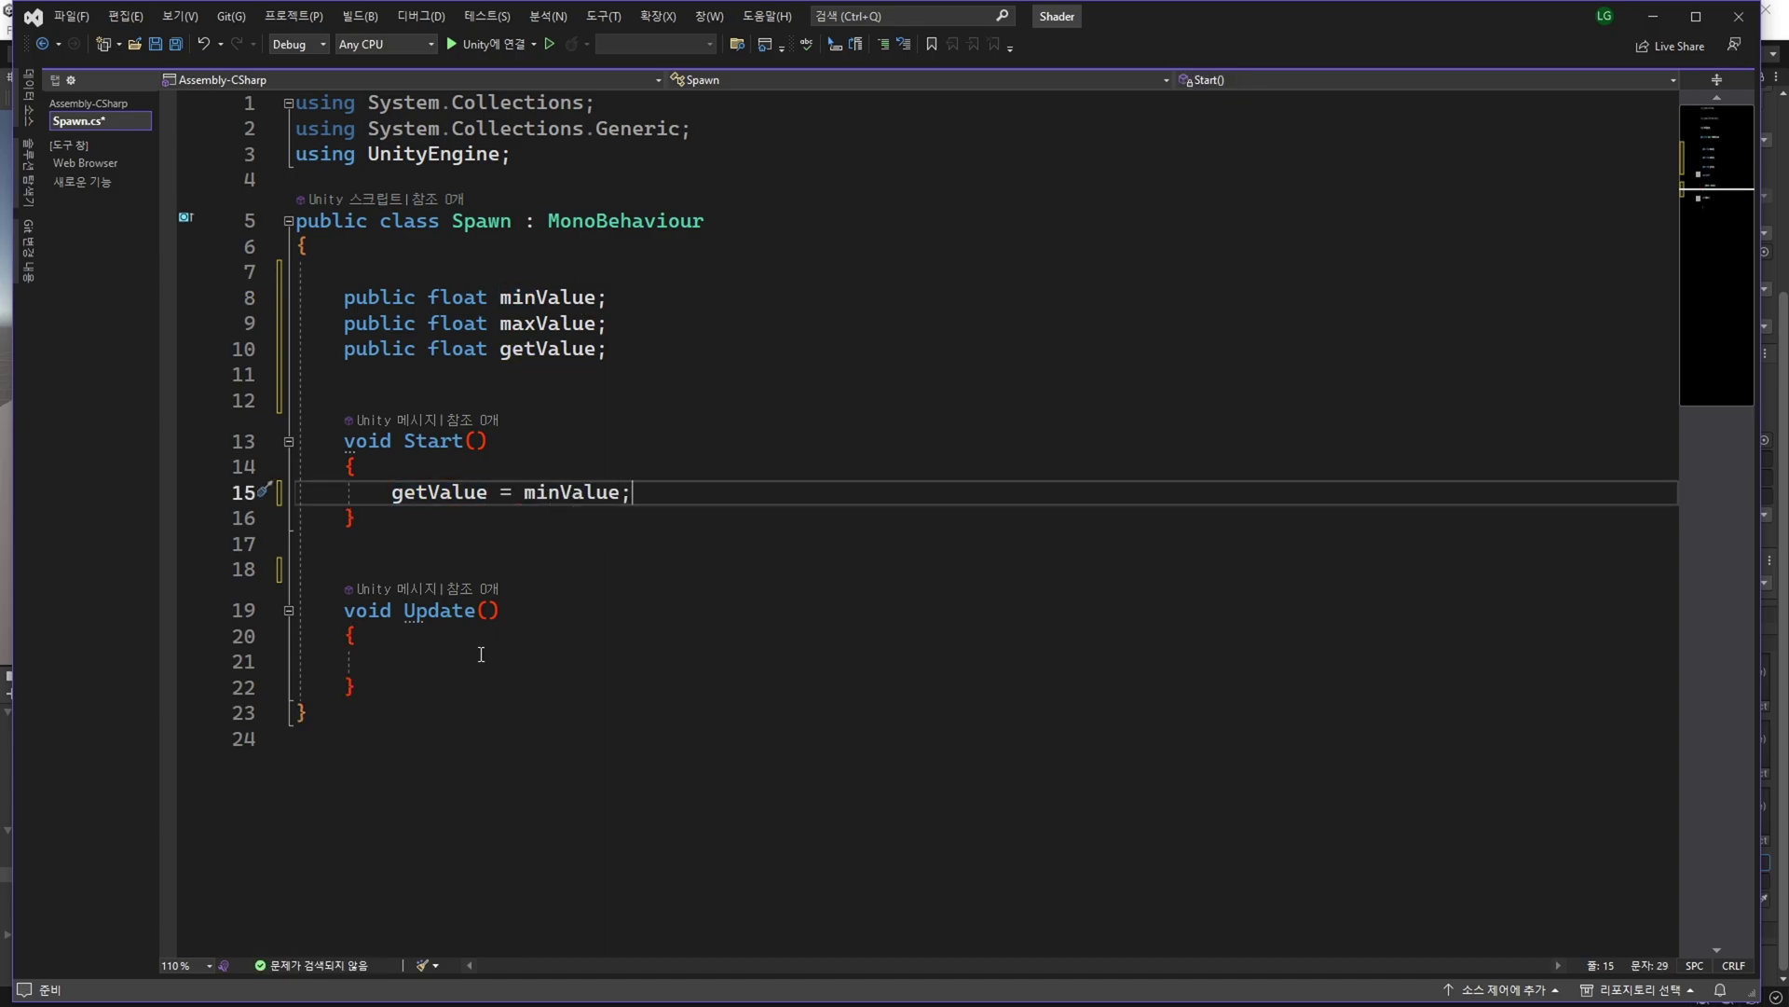
Add an if (Input.GetKeyDown(KeyCode.Space)) check in Update.
click(481, 655)
text(if)
key(Tab)
key(Tab)
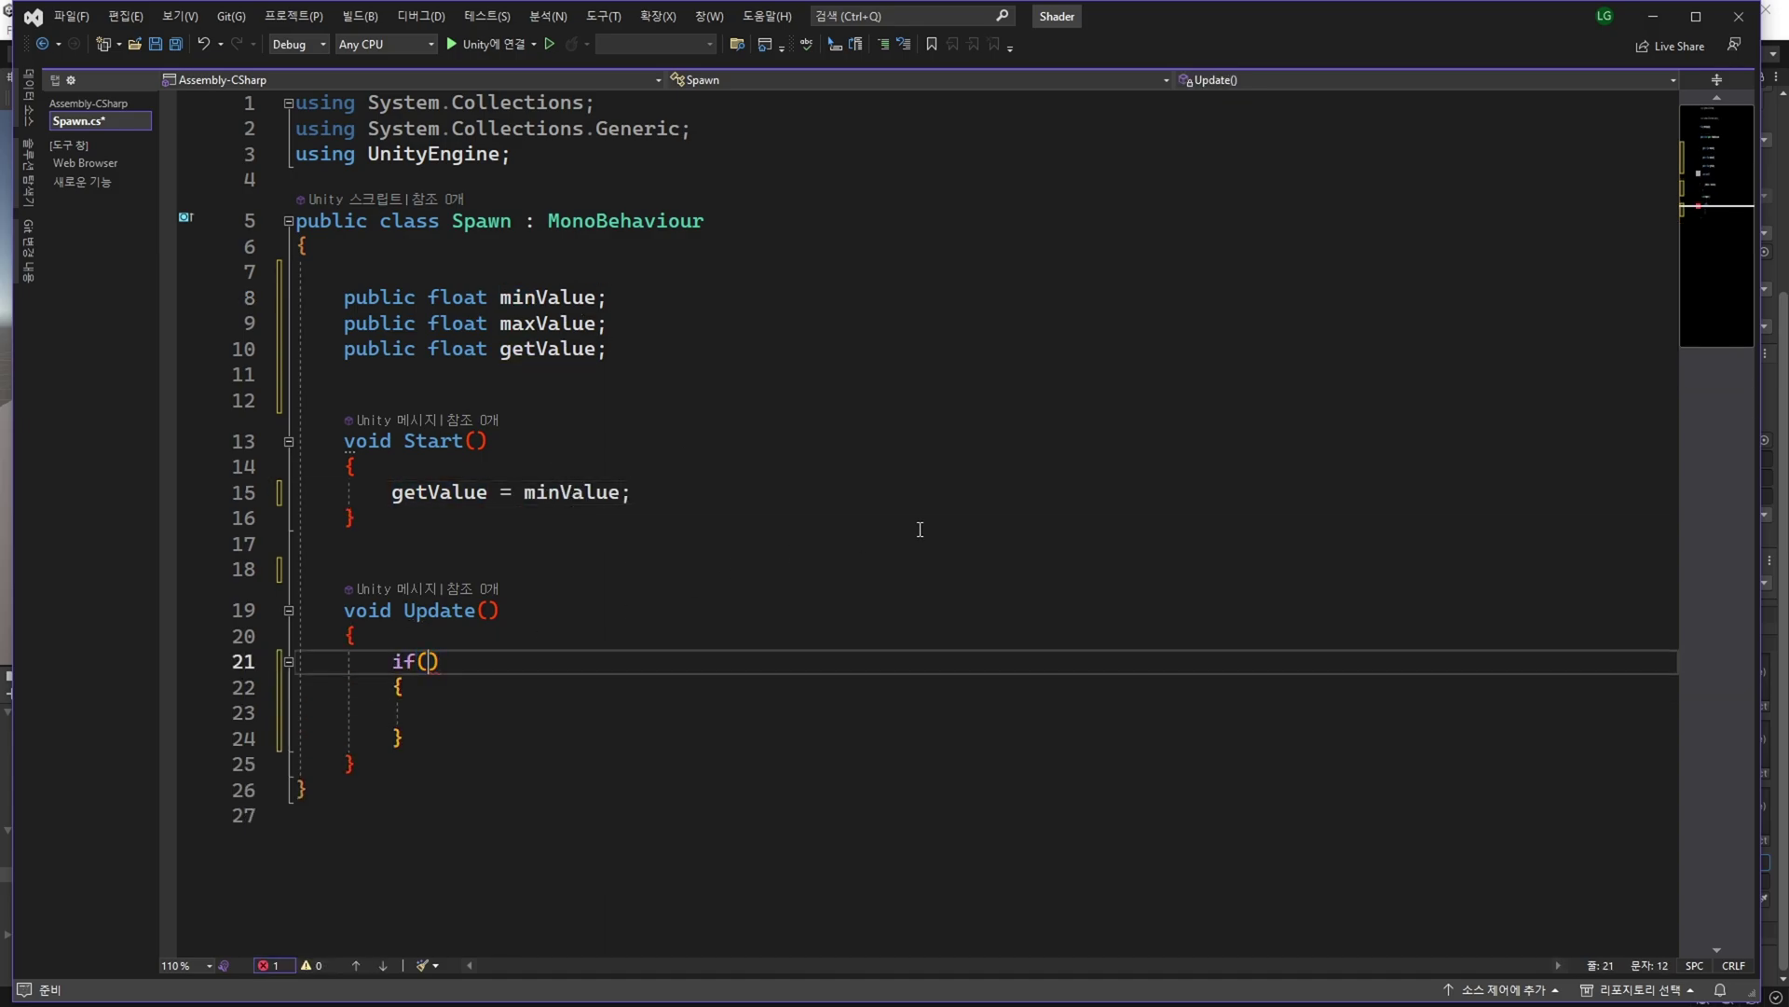
text(Input.)
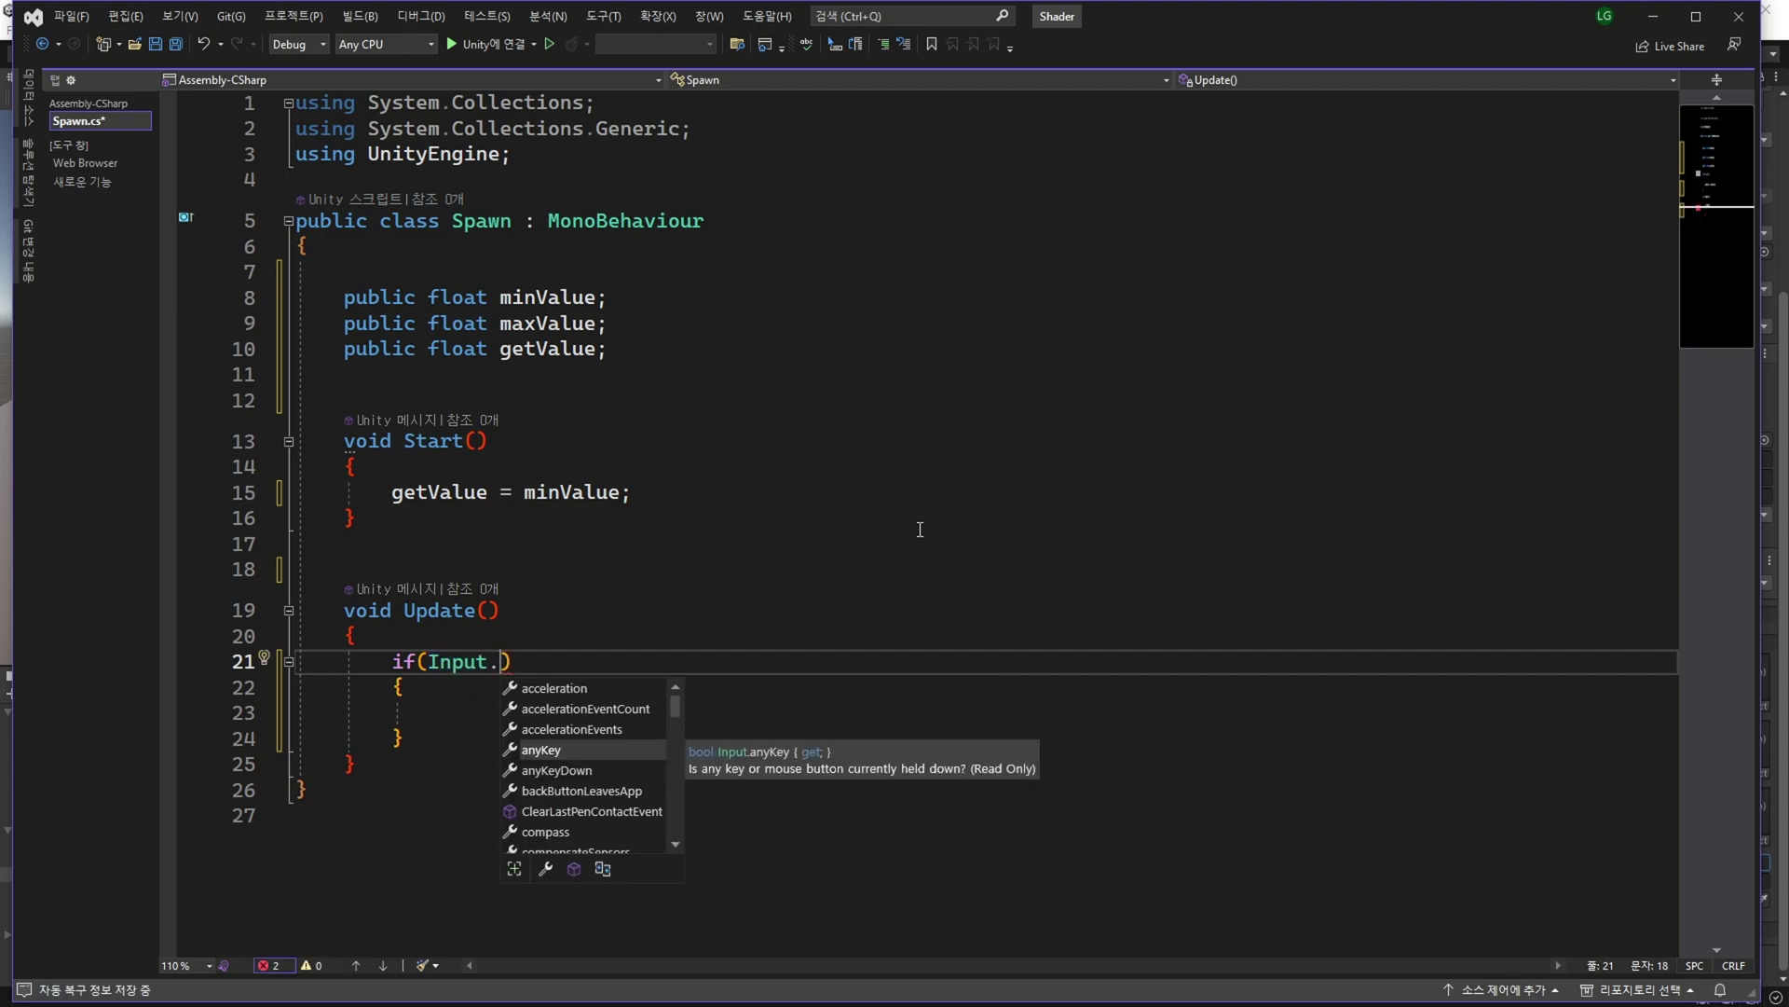
text(Get)
key(Down)
key(Down)
key(Down)
key(Down)
key(Down)
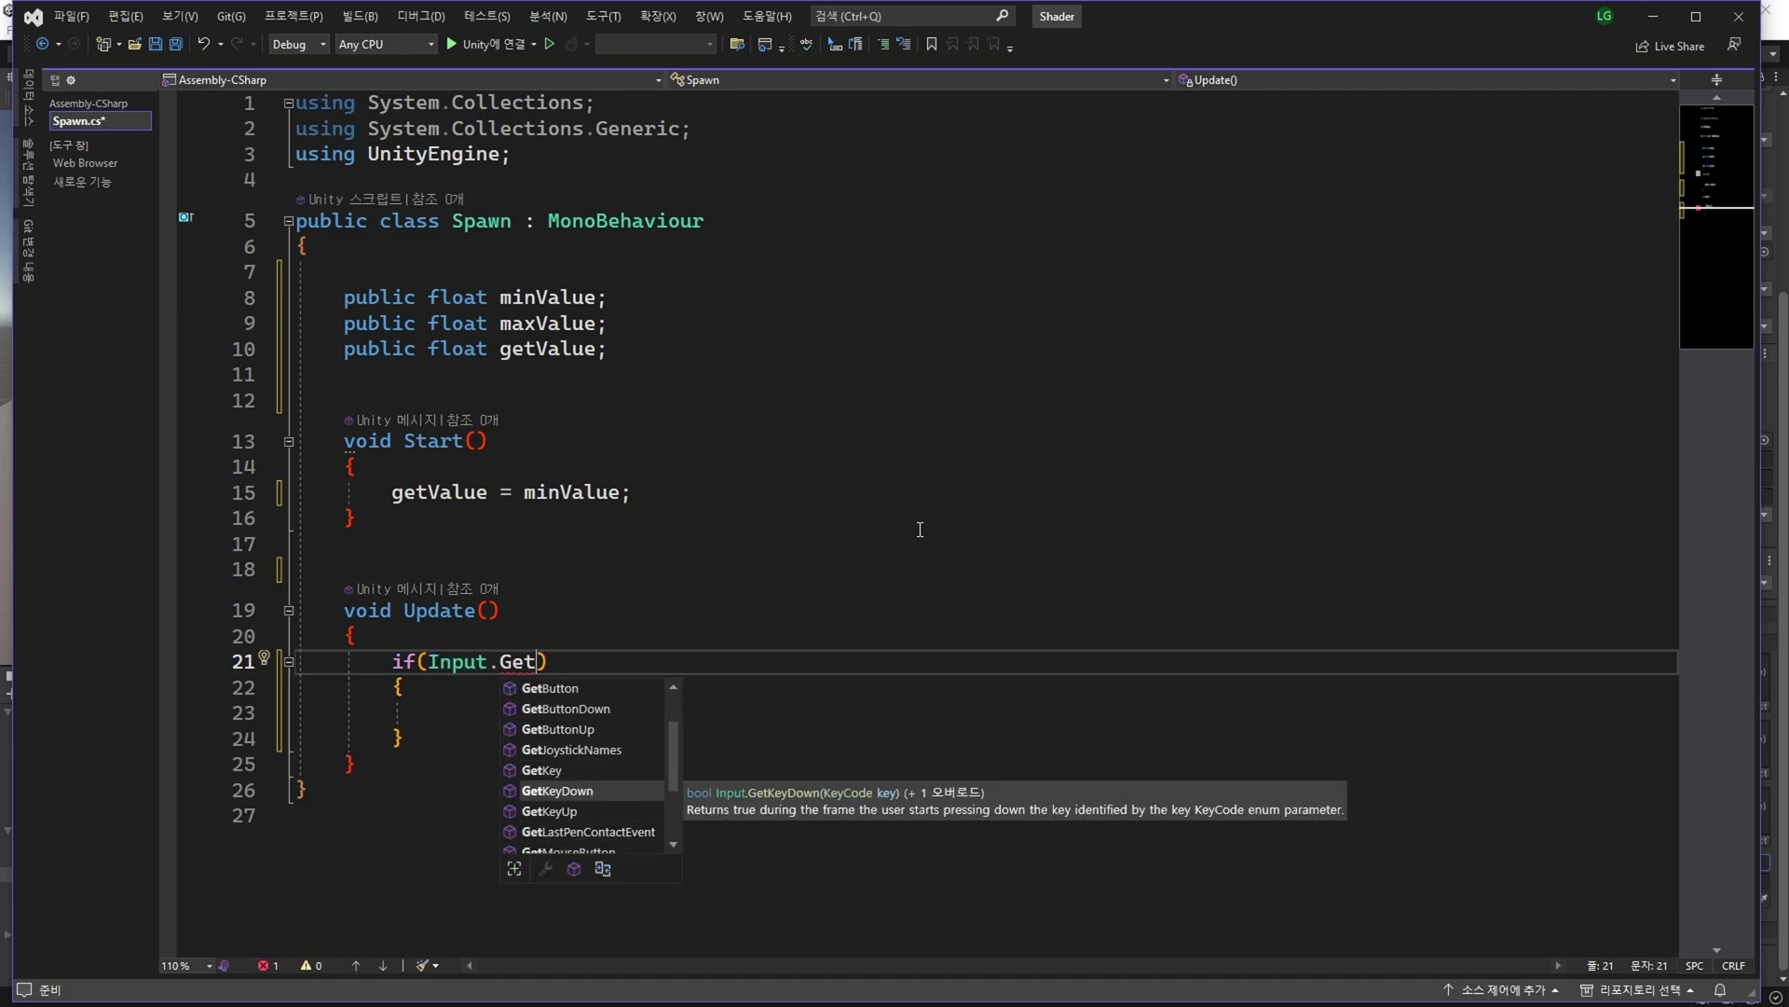
key(Tab)
text(key.)
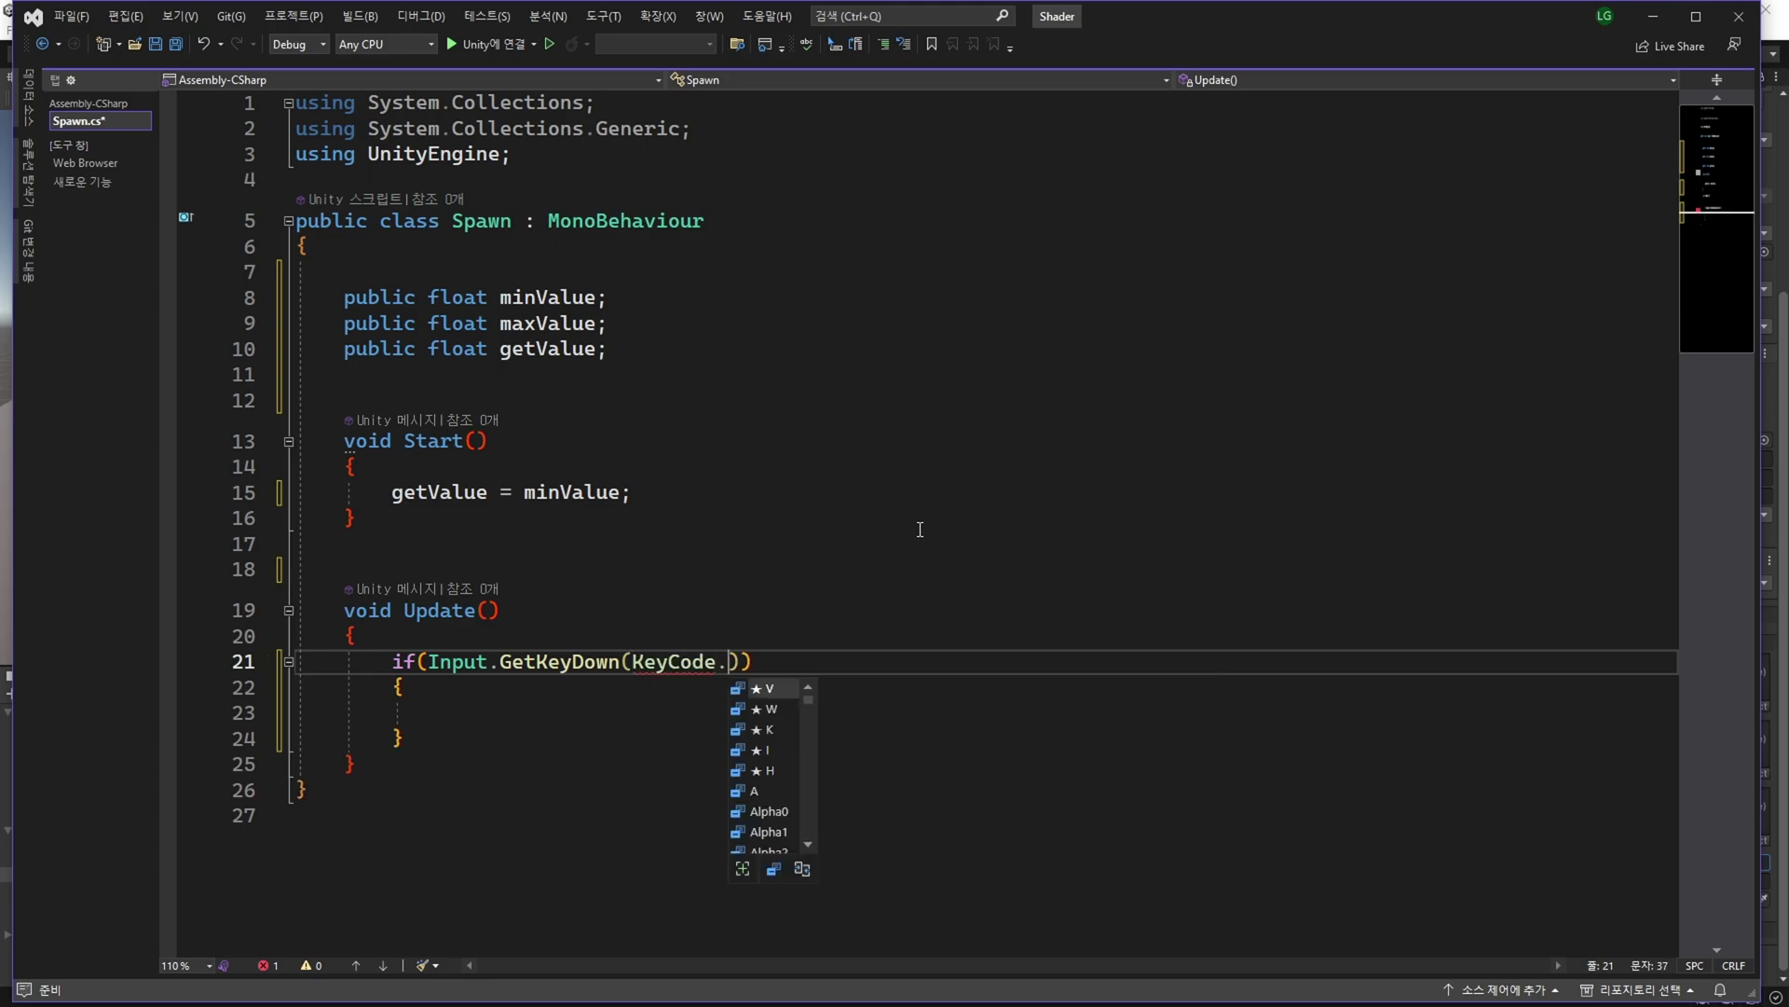
text(sp)
key(Tab)
key(Down)
key(Down)
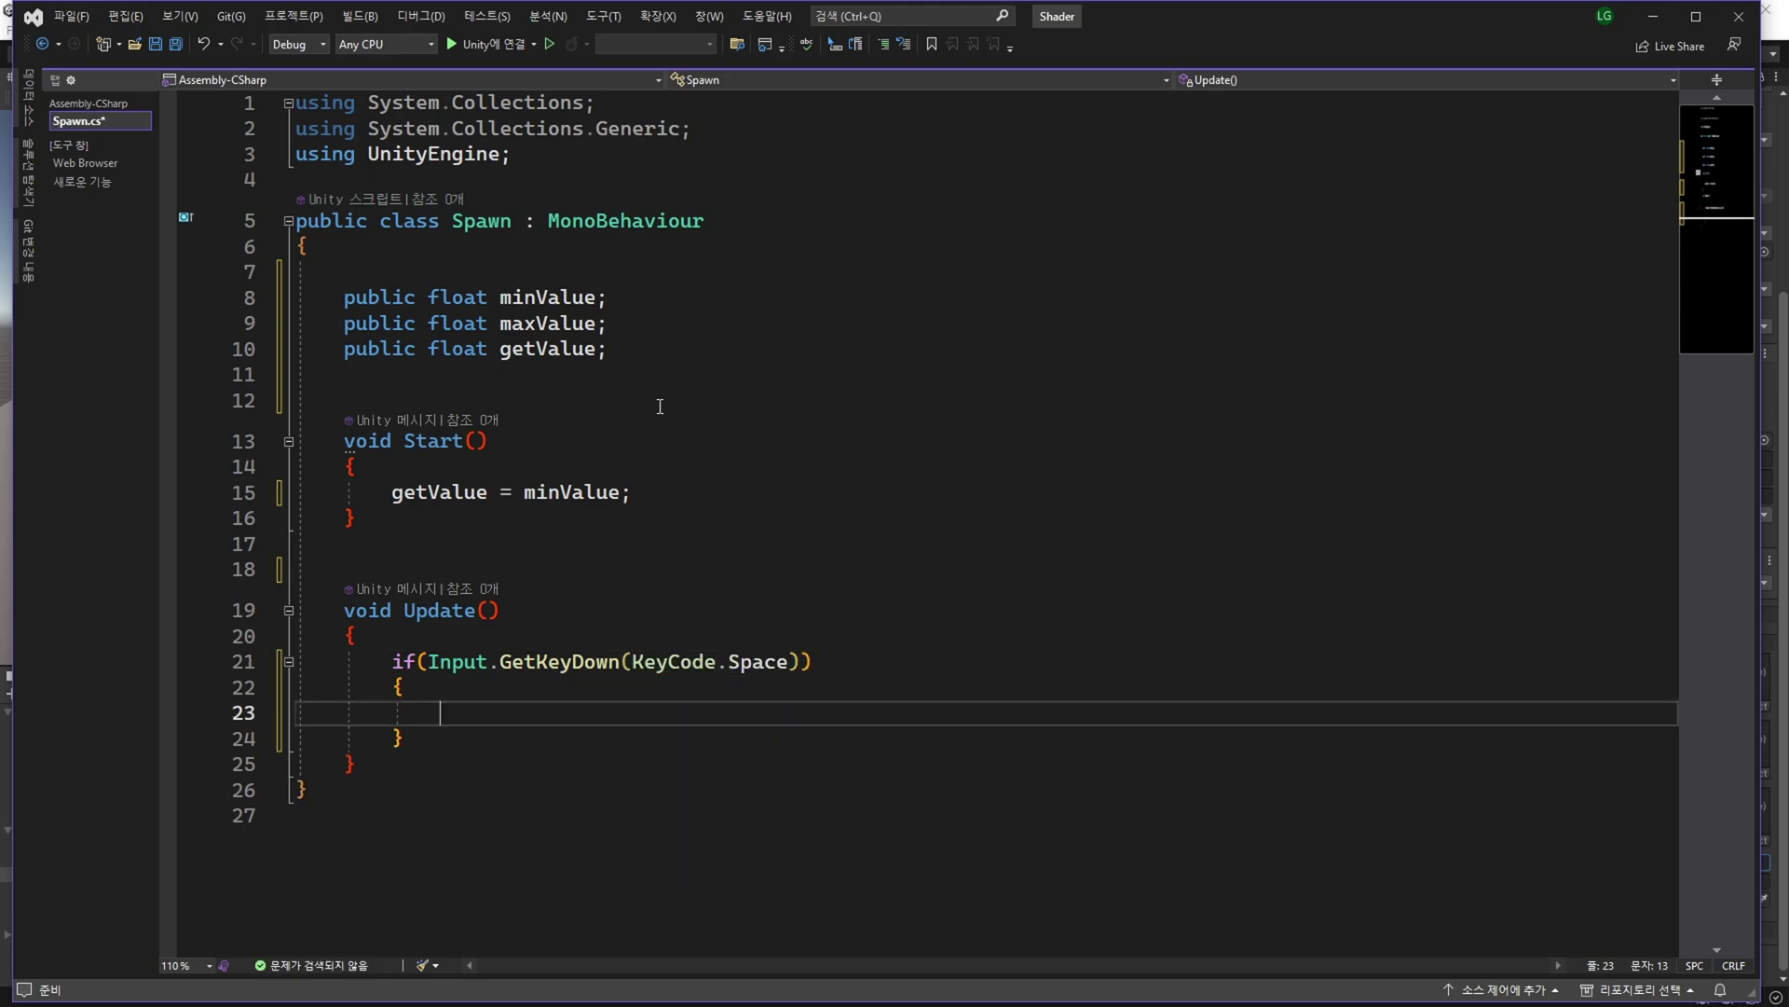
Add a public bool is2D = false field below getValue.
click(725, 371)
key(Return)
text(public )
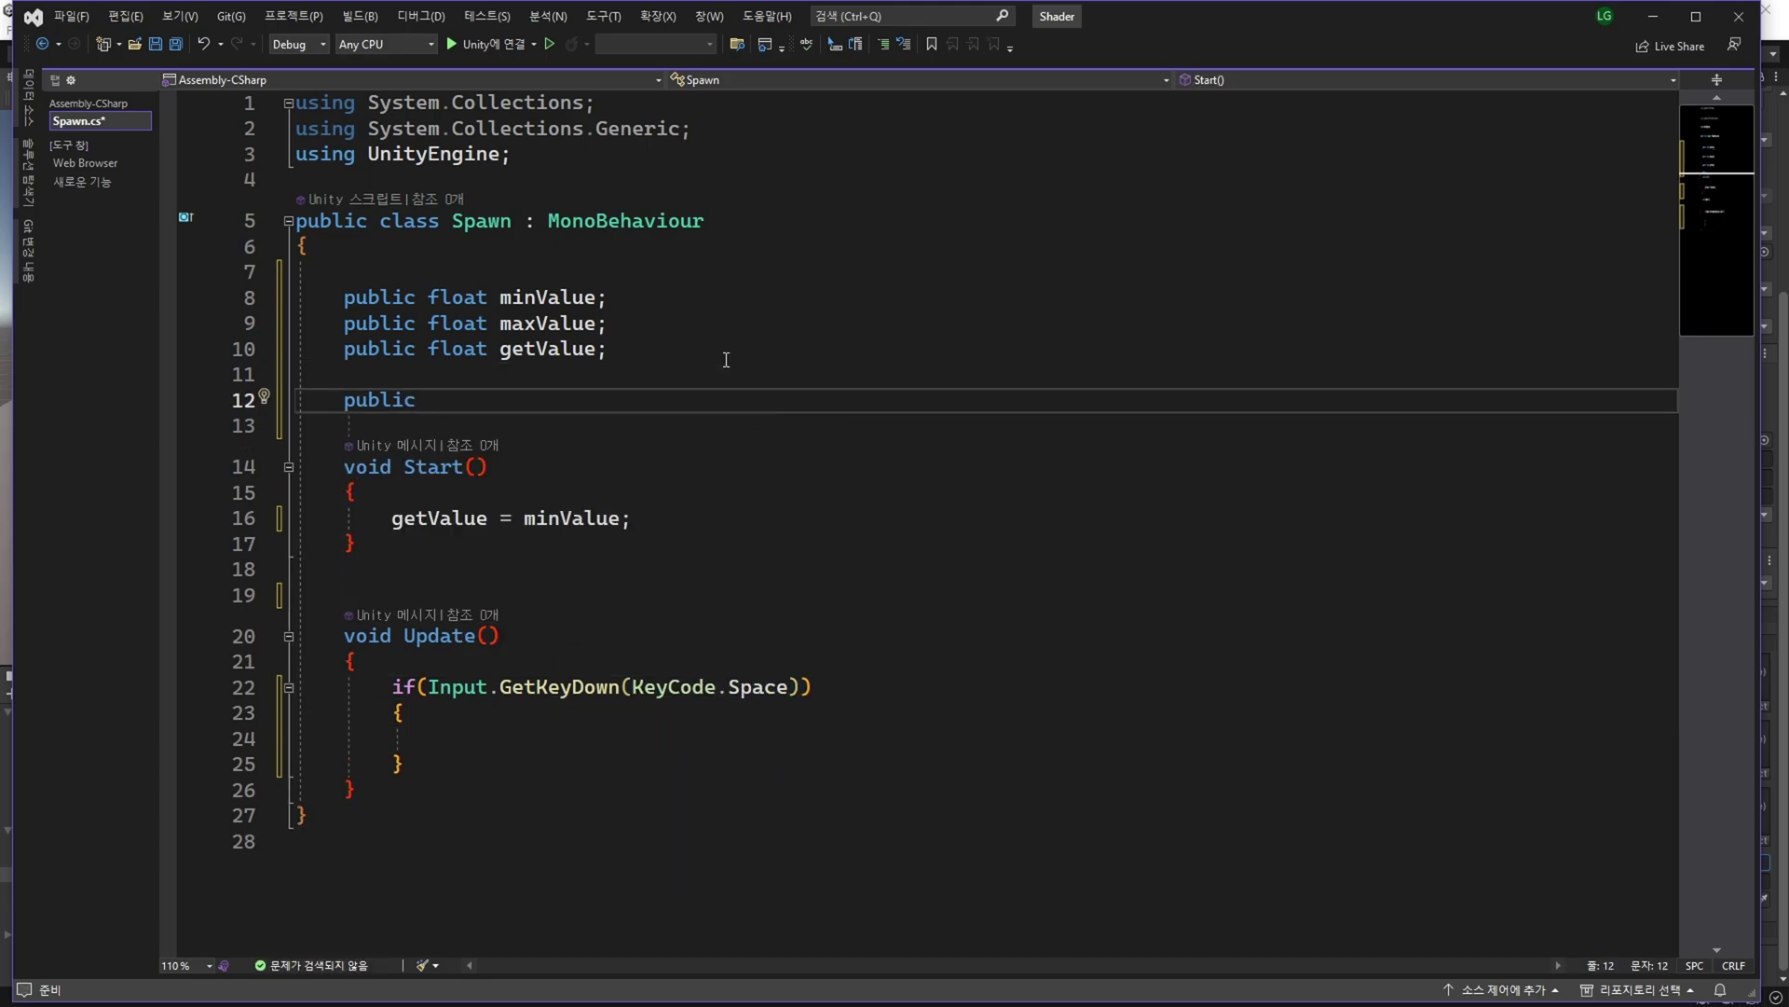
text(bool)
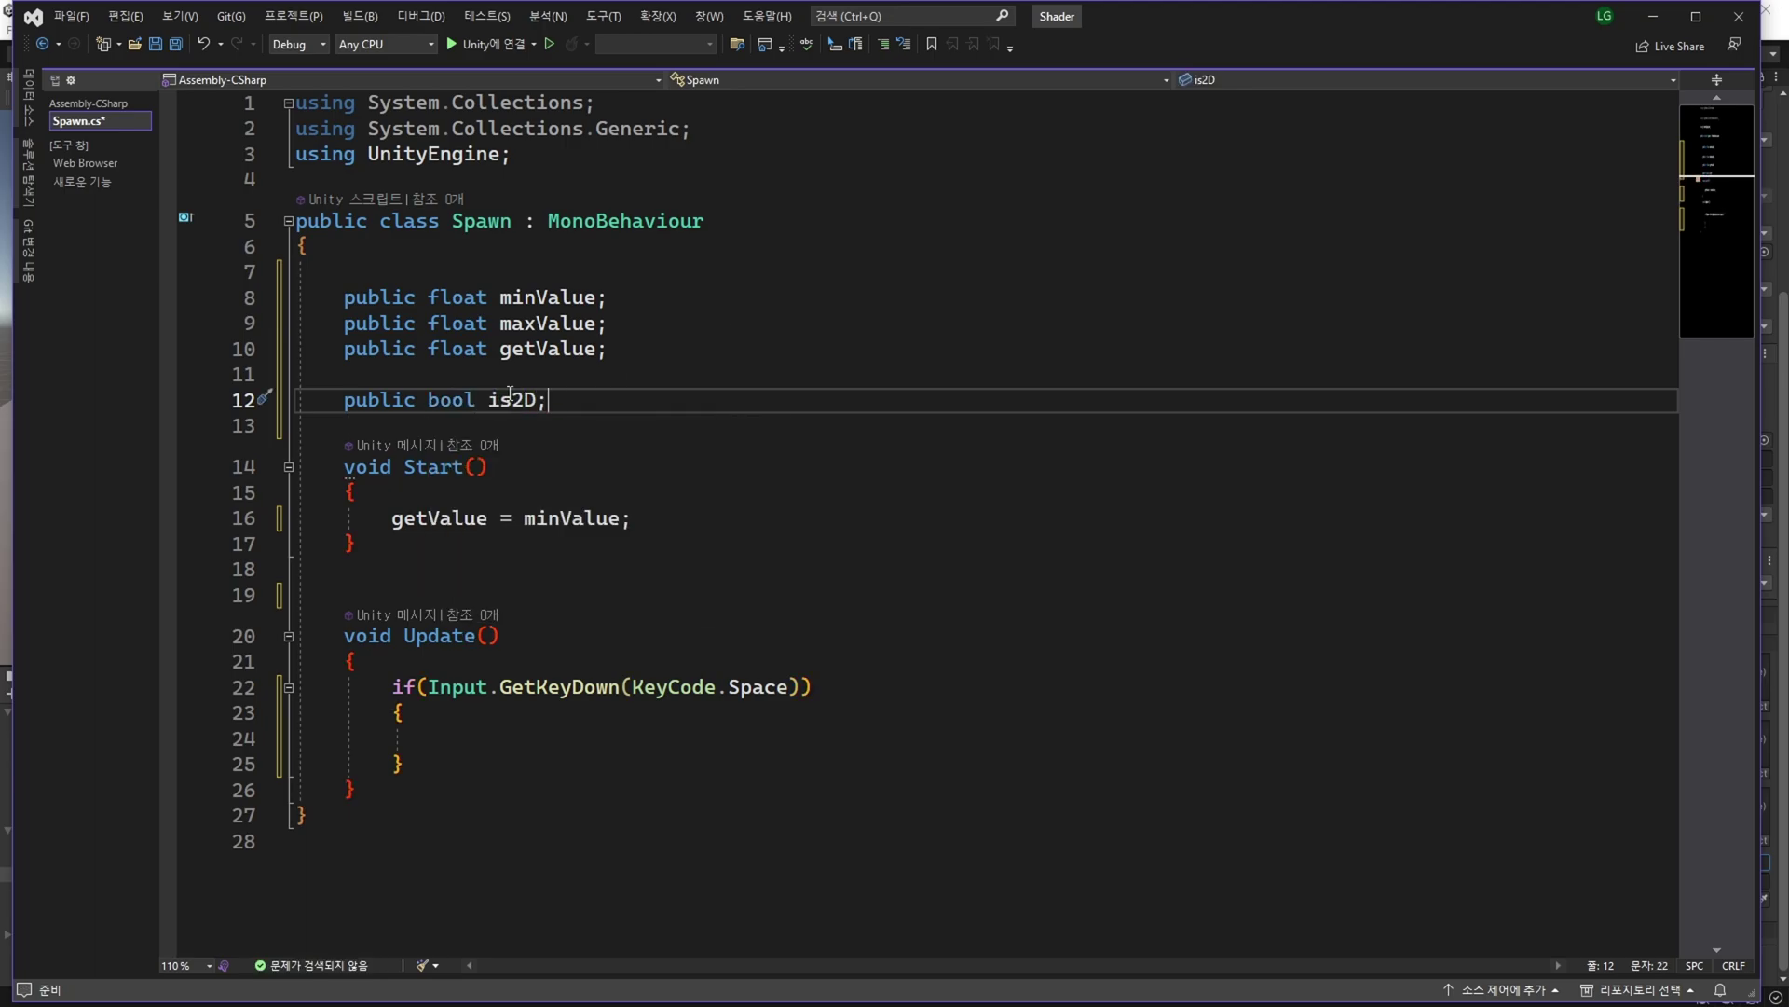
text( is2D = false)
Inside the Space check, add an if (is2D) block followed by an else branch.
click(819, 738)
scroll(819, 595, down, 2)
scroll(819, 595, down, 2)
text(if())
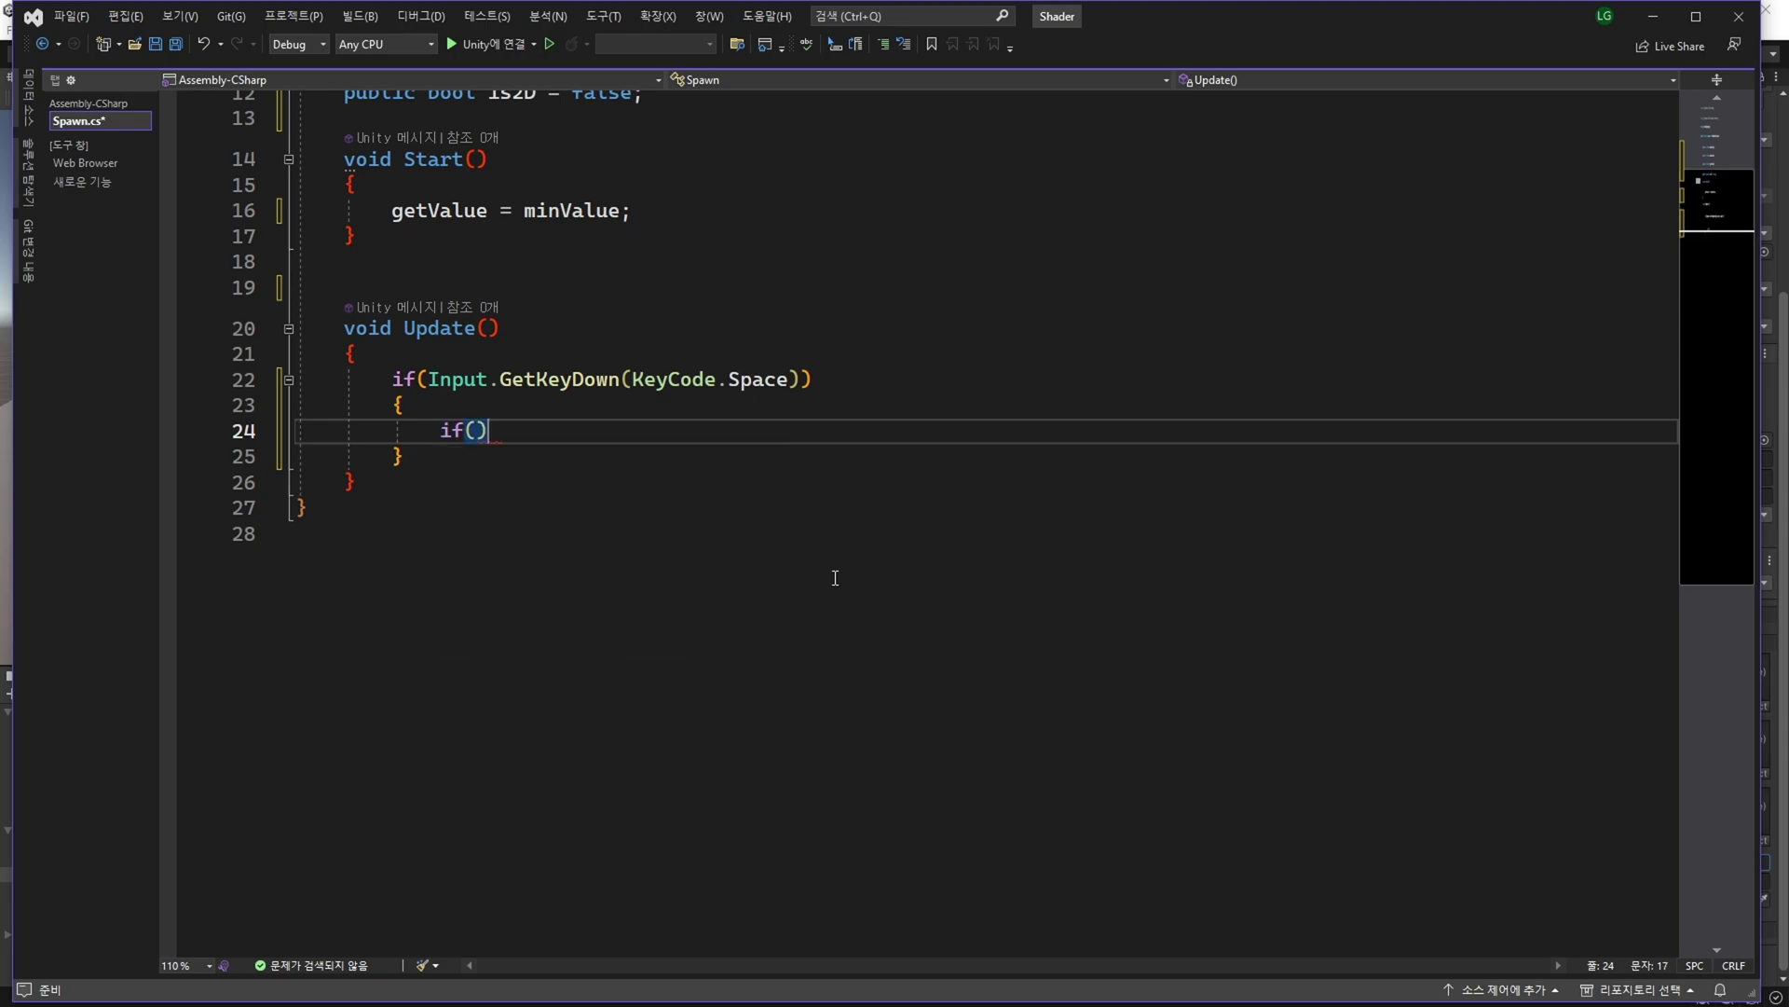
text(is2D)
key(Return)
text({)
key(Return)
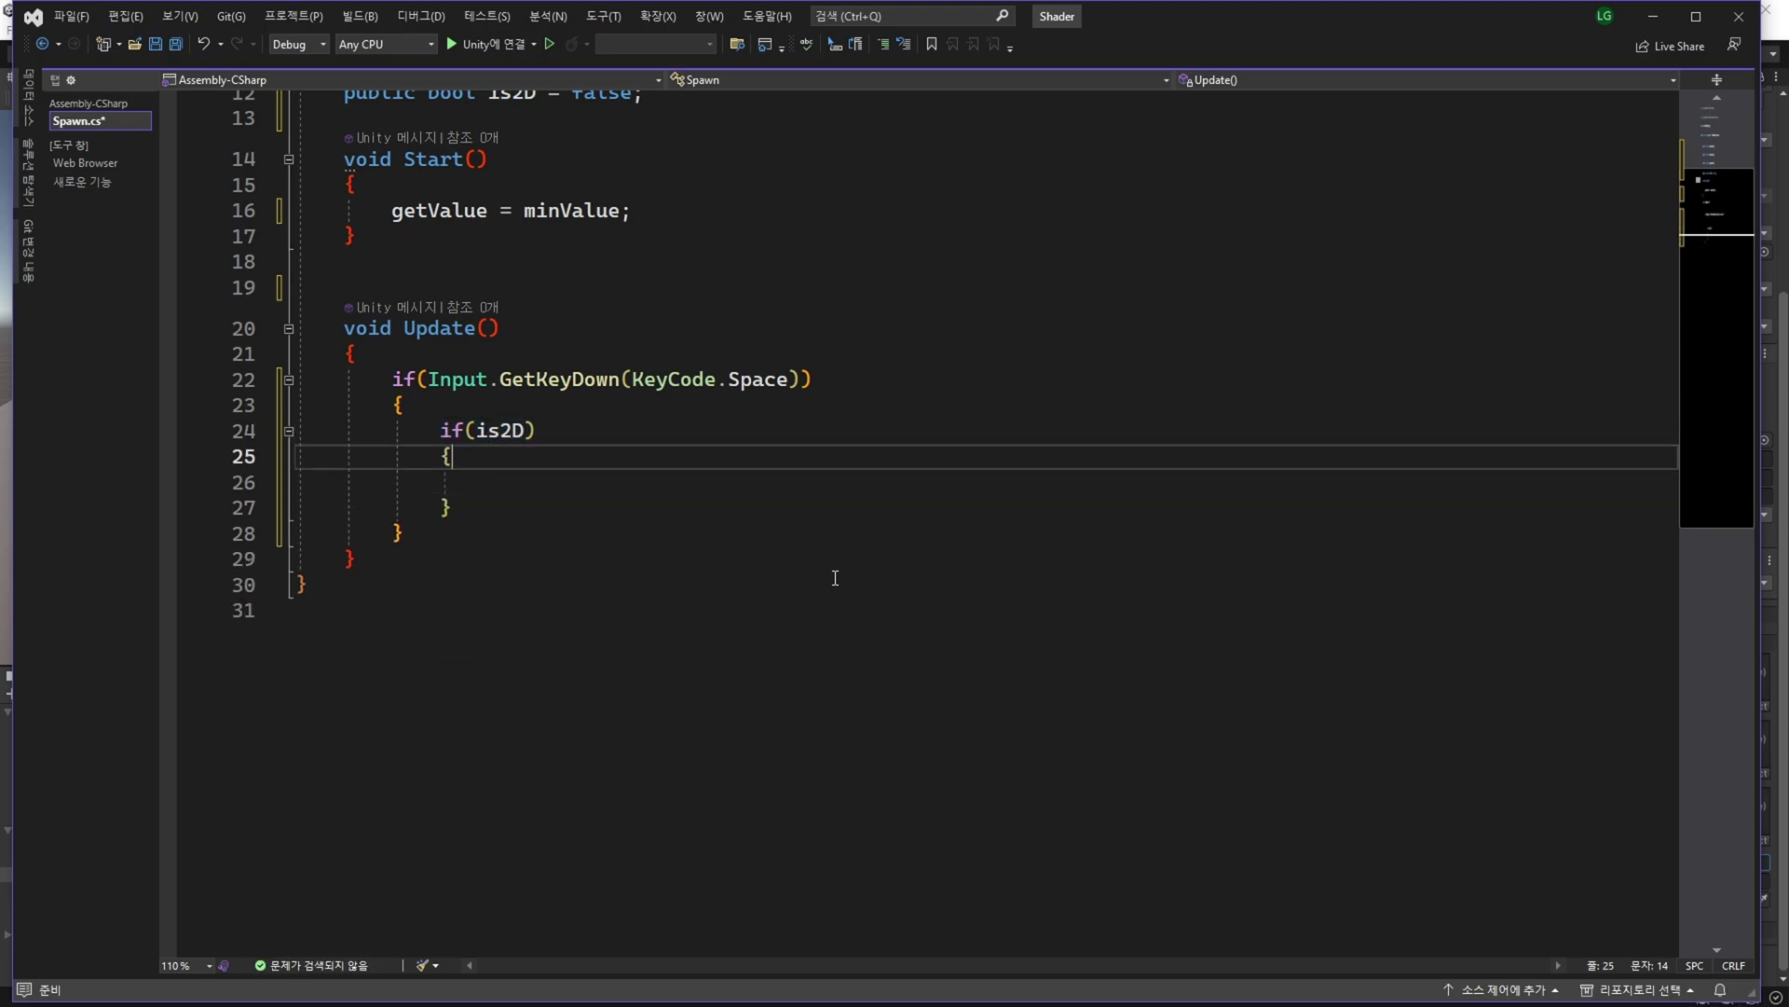
key(Down)
key(Return)
key(Return)
Close the else brace, then inspect Sword1's material and show the _My folder assets.
text({)
key(Return)
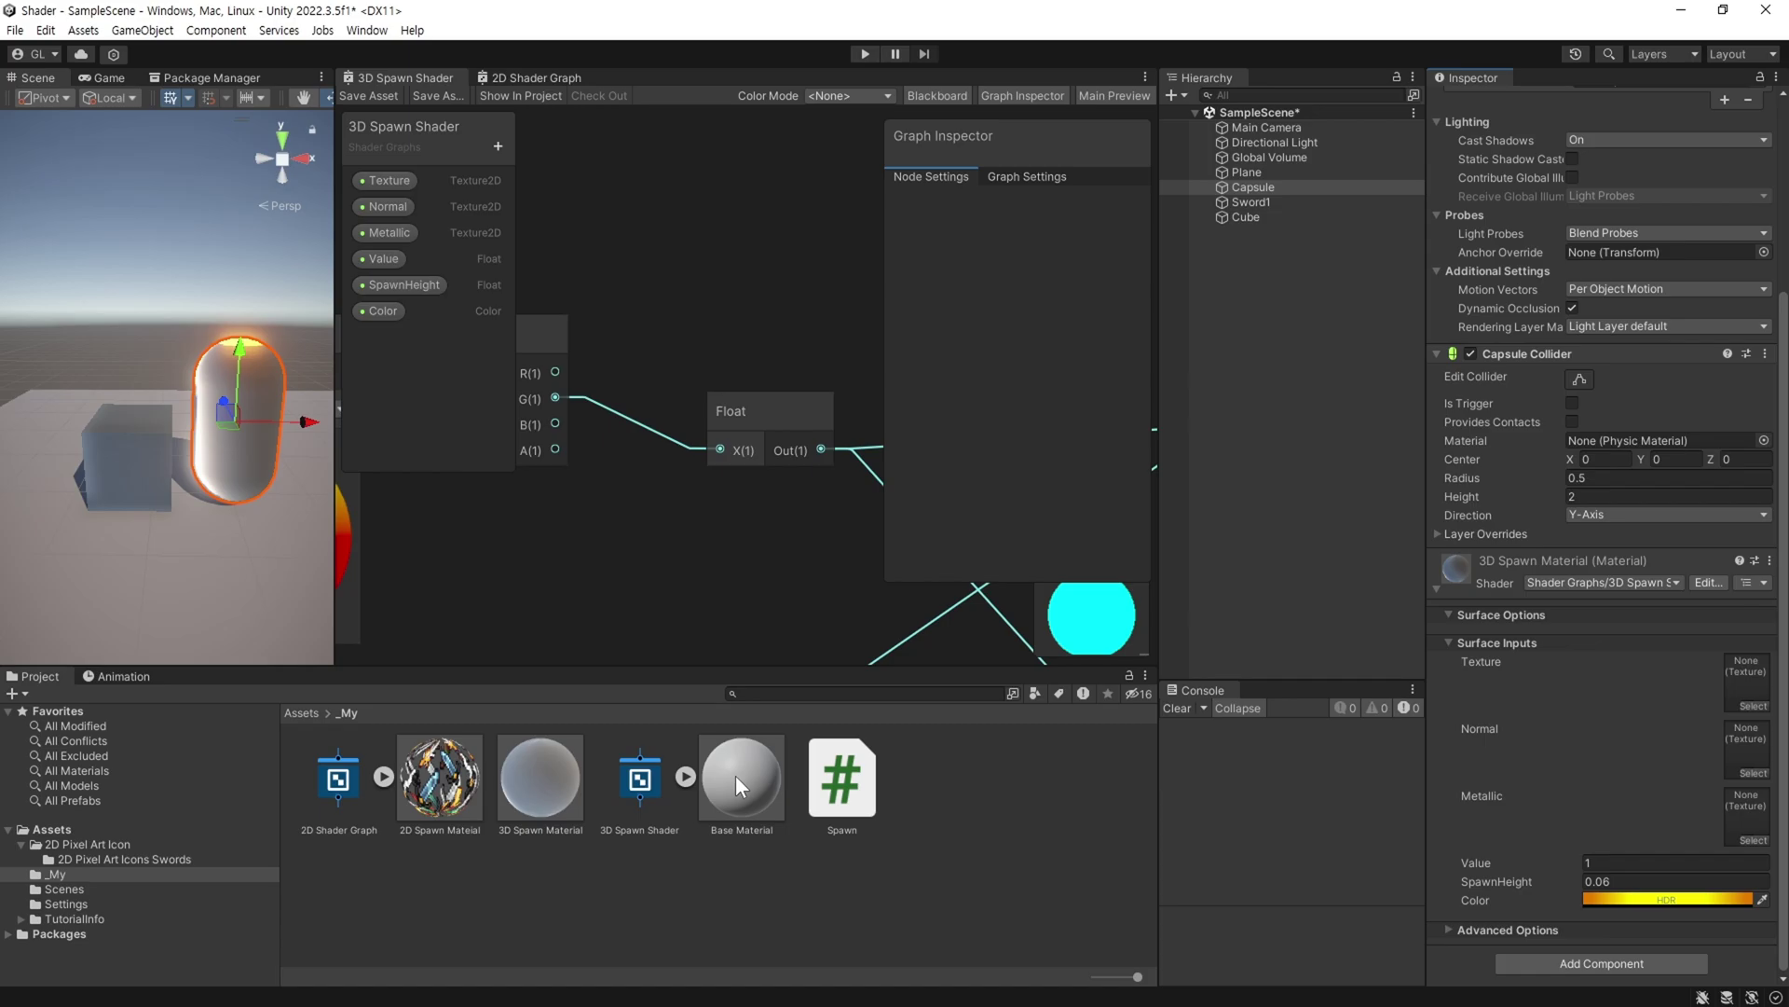
click(735, 774)
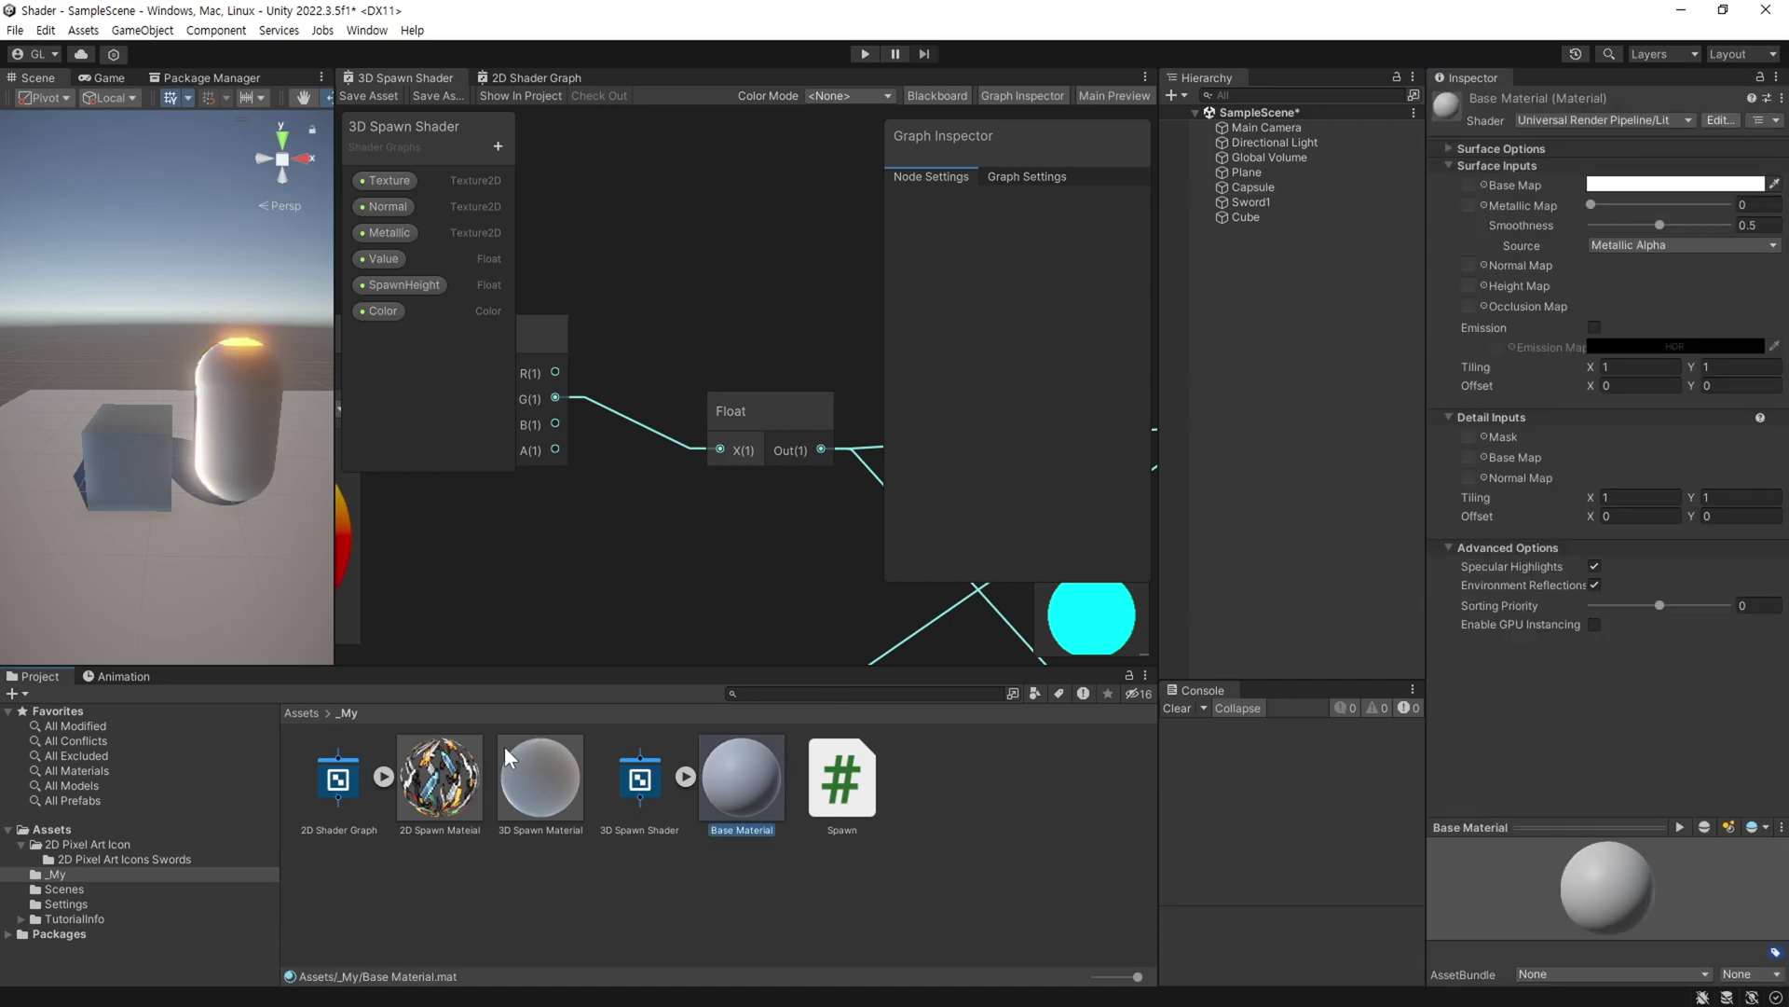
click(120, 855)
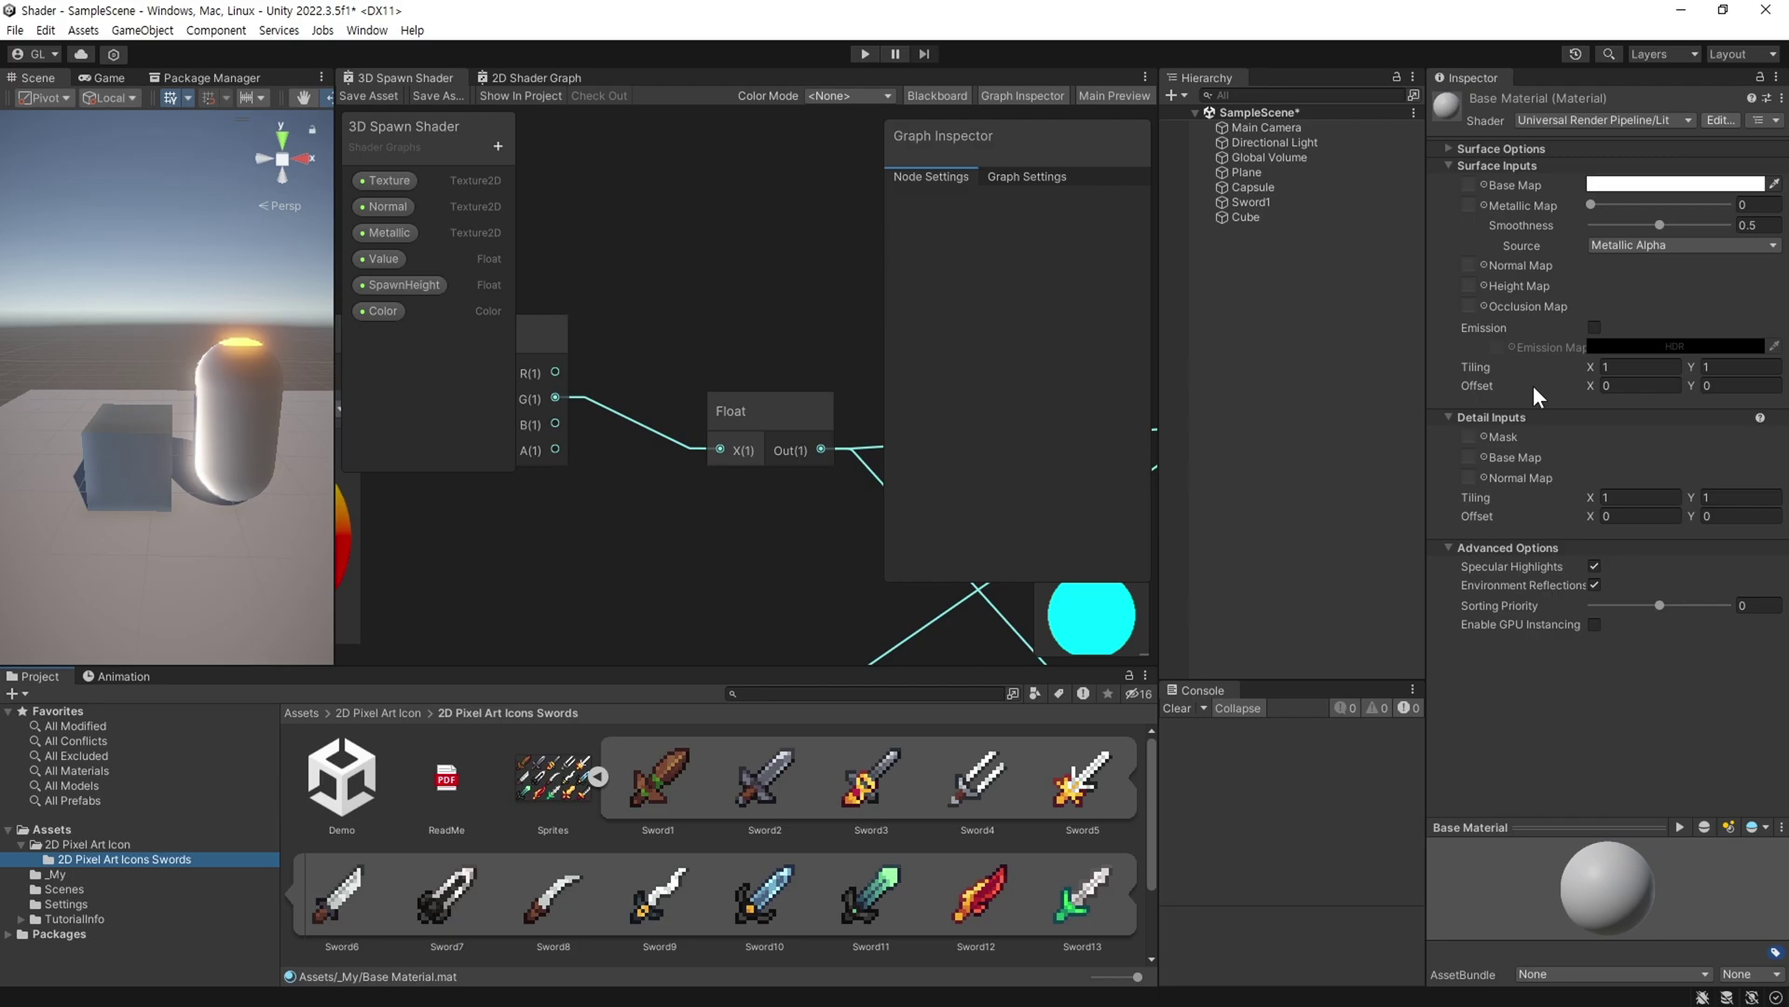
click(1255, 203)
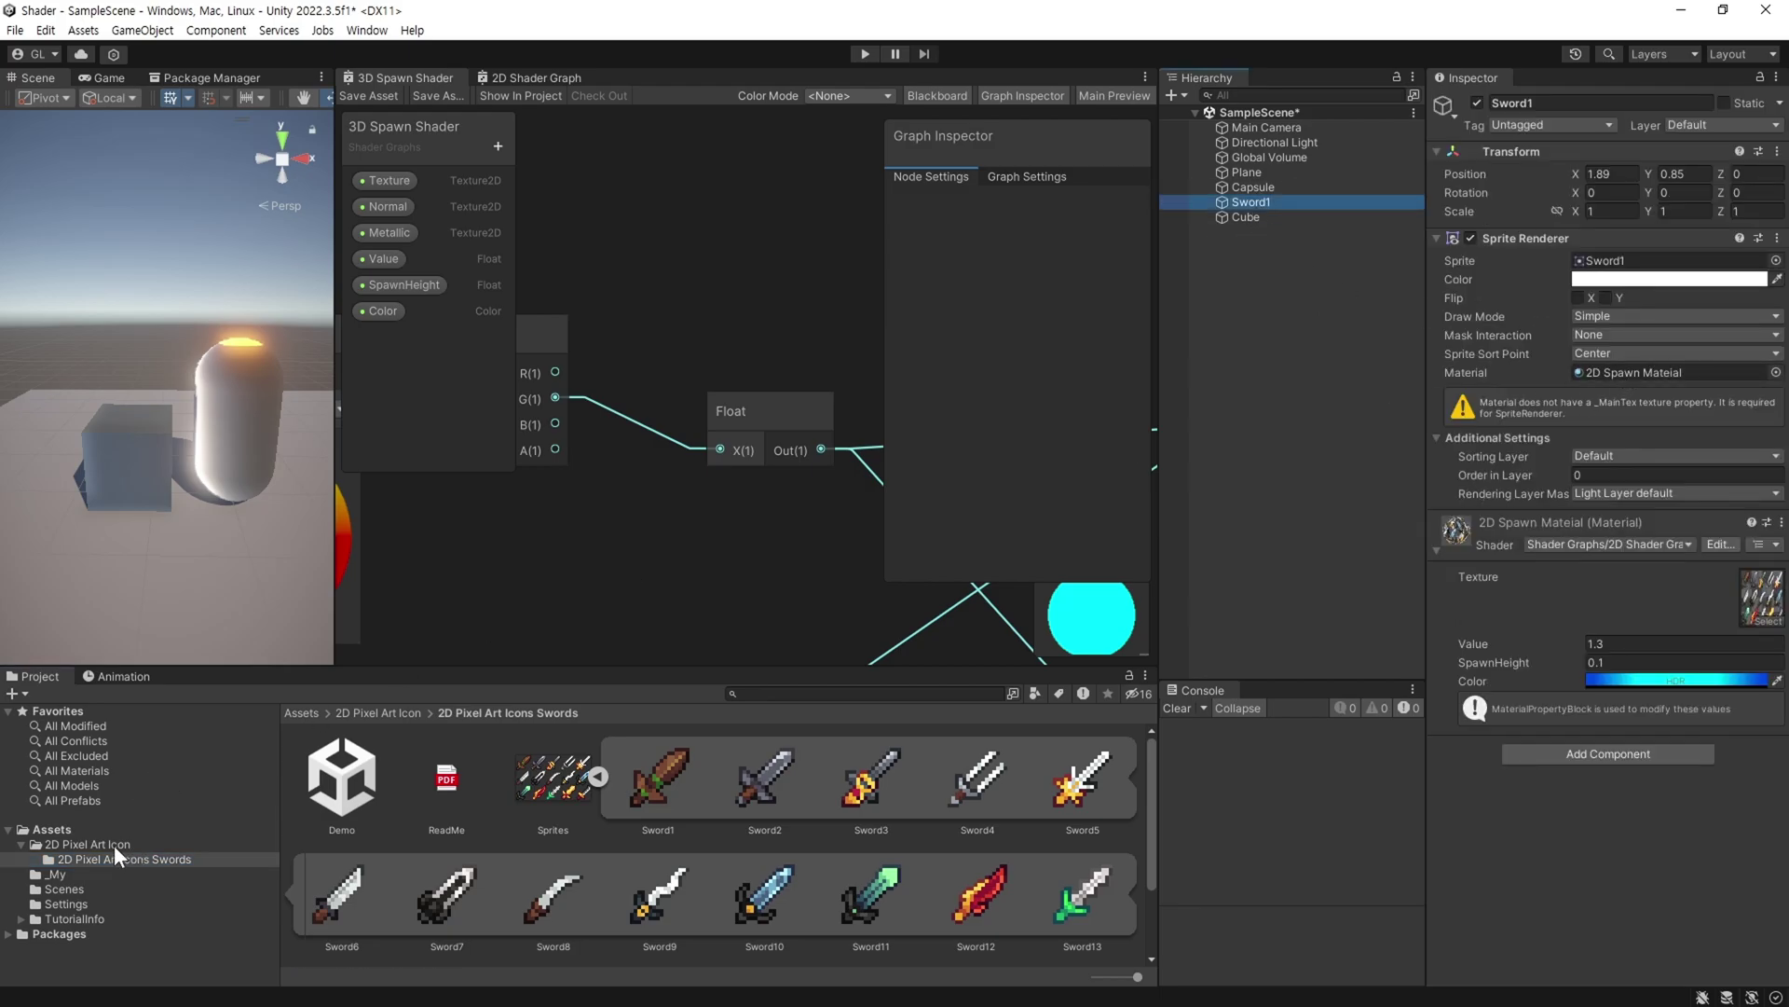
click(57, 874)
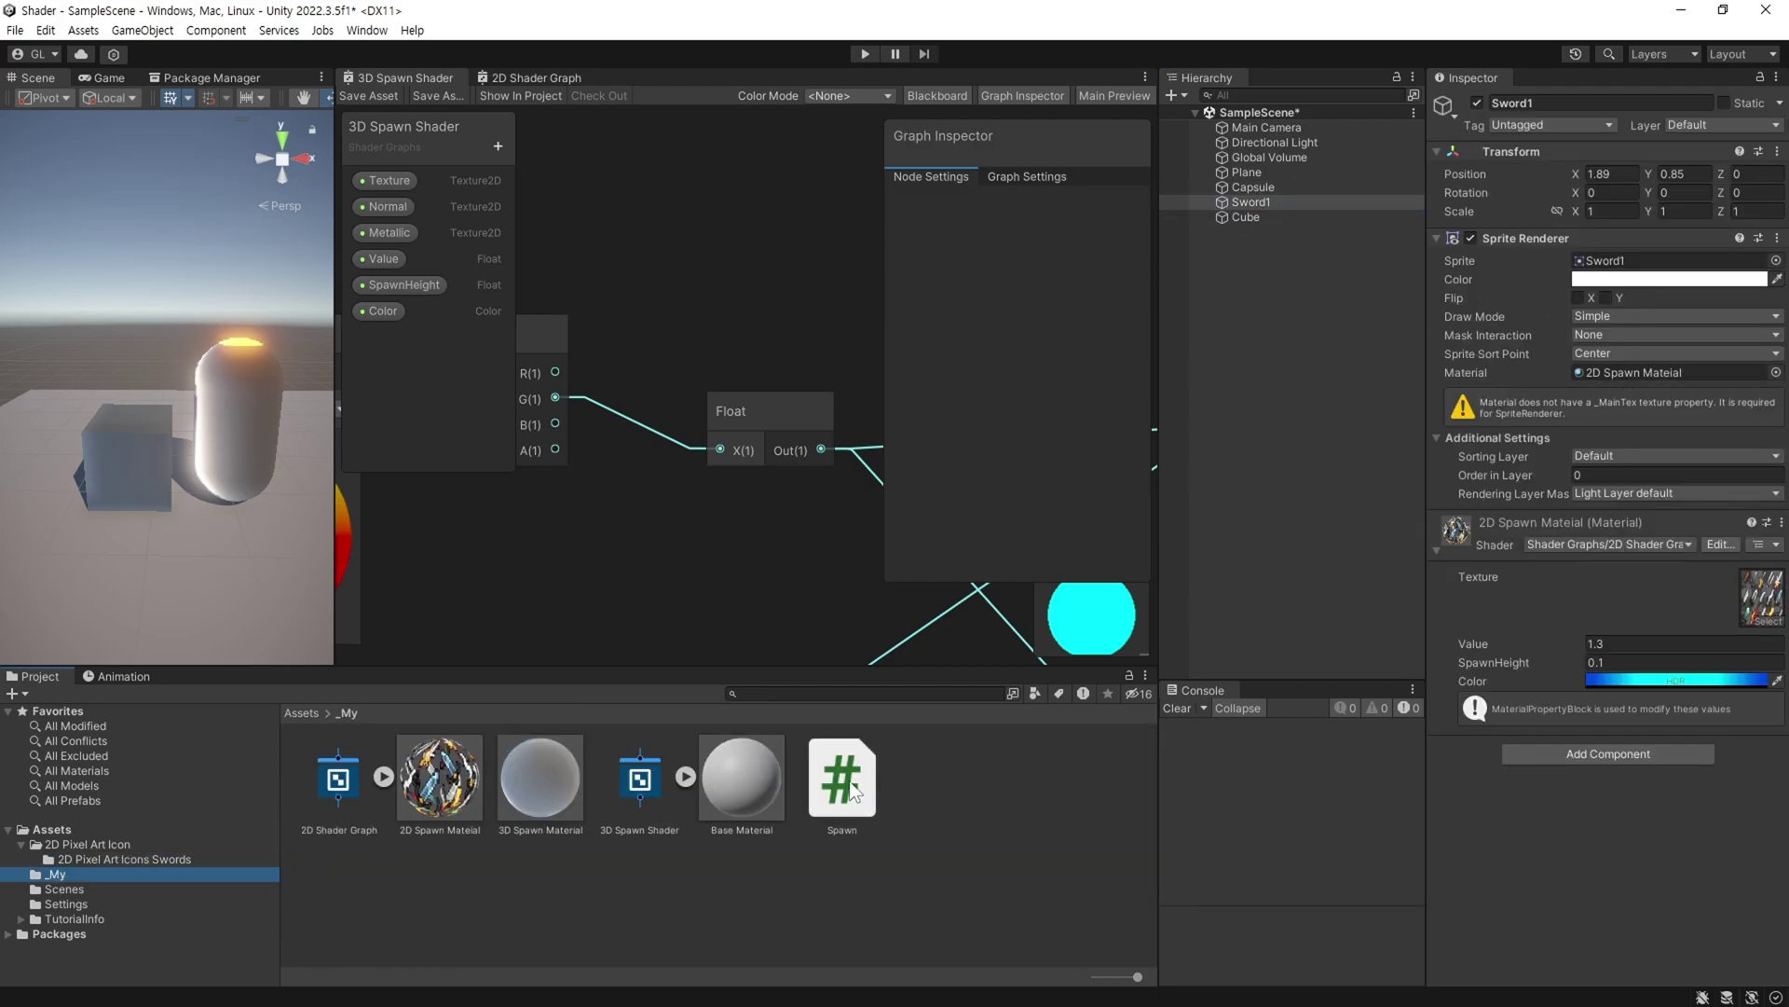
Create a new material in _My using the Universal Render Pipeline/2D/Sprite-Lit-Default shader.
right_click(938, 753)
mouse_move(1144, 255)
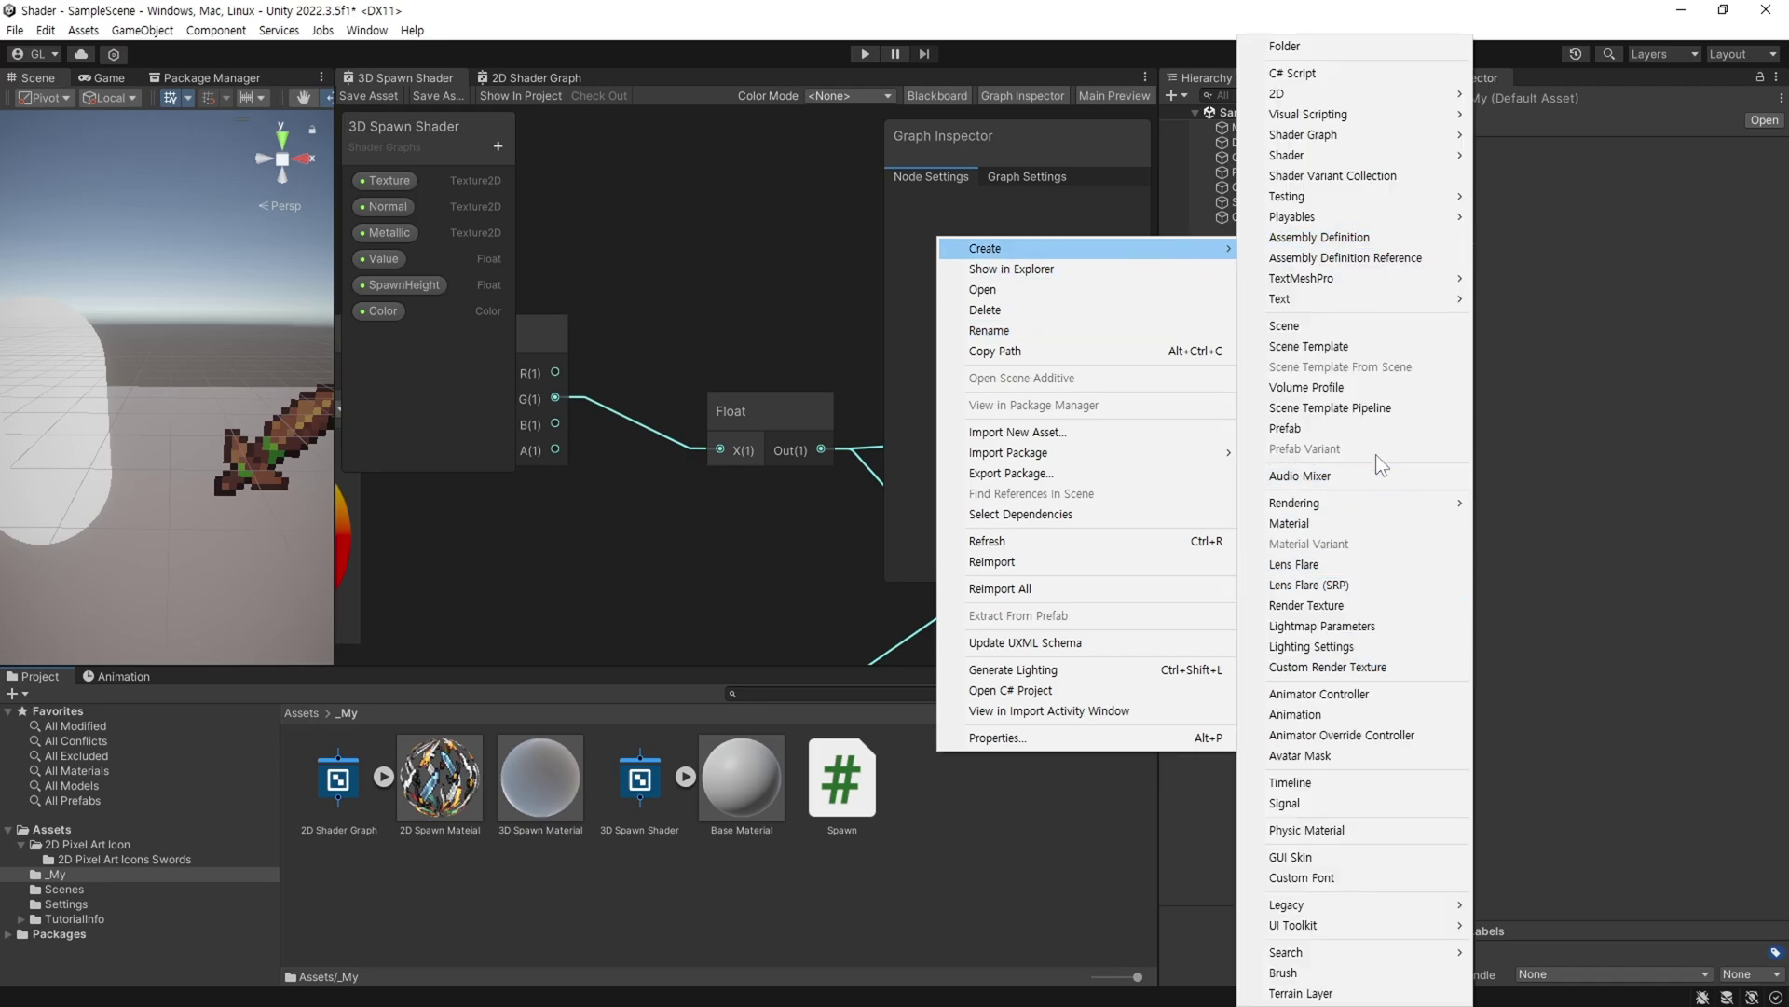
click(1350, 523)
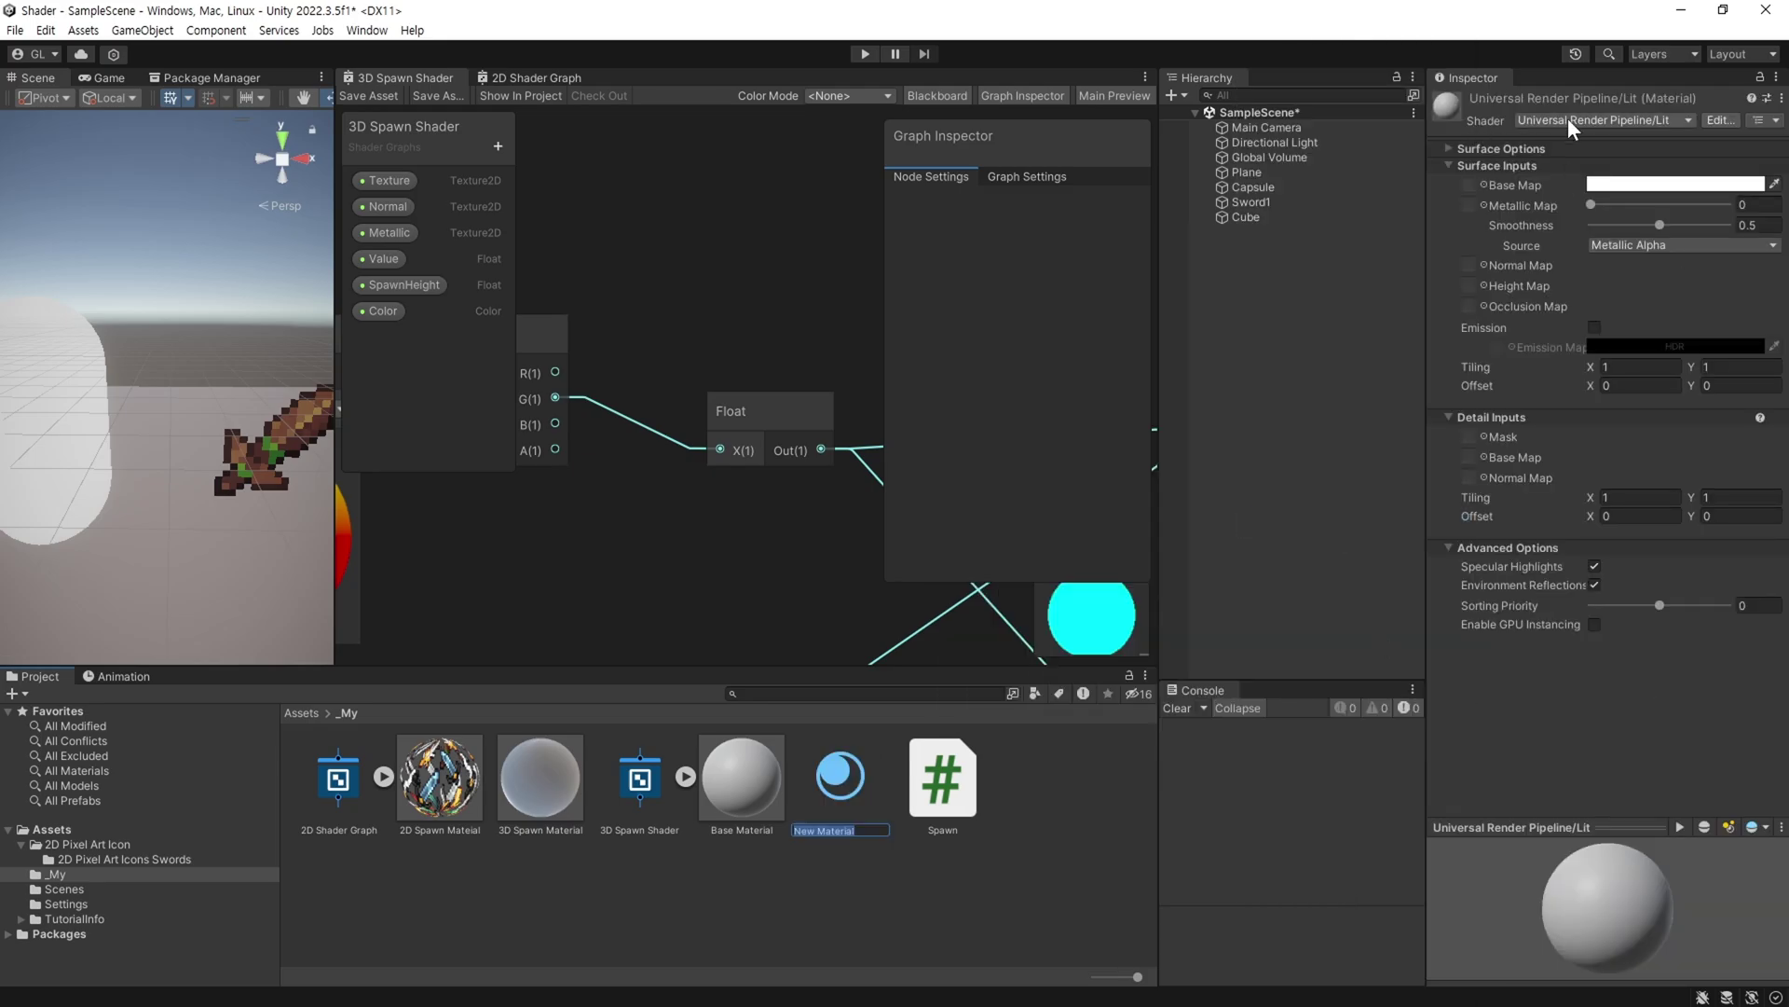
click(1568, 118)
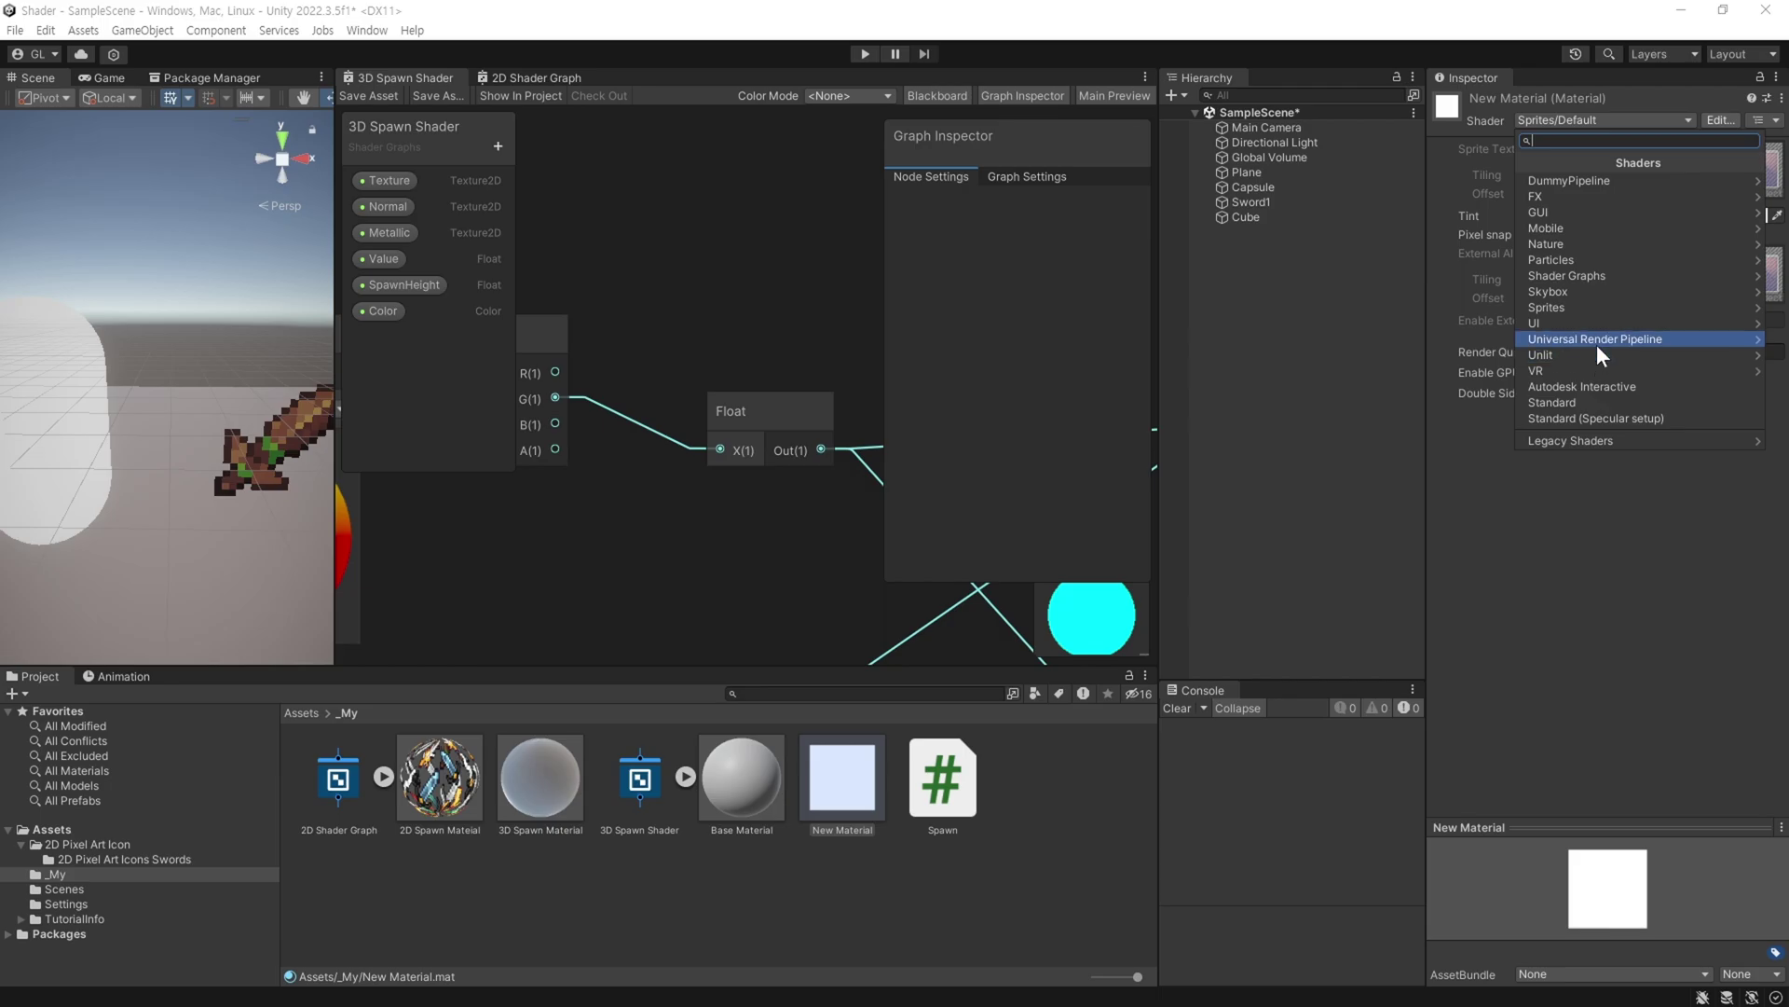
click(1596, 341)
click(1590, 187)
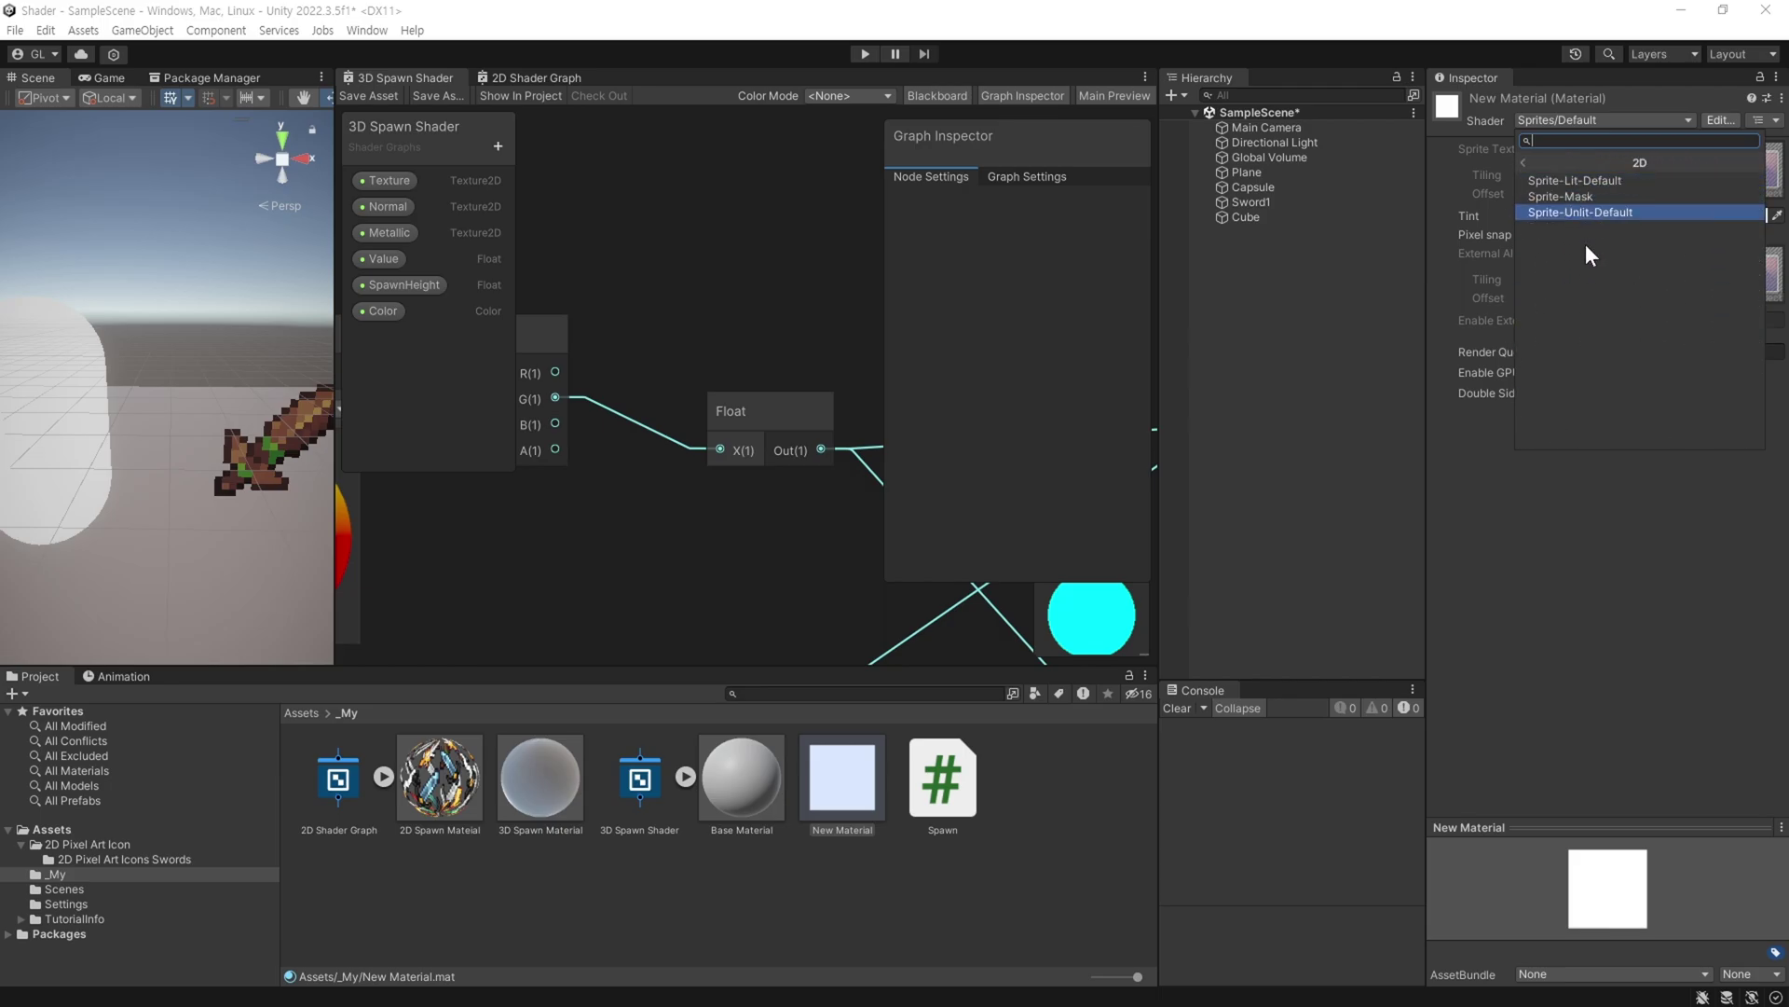
click(1616, 182)
Apply the new material to the Sword1 sprite and rename it 2D Spawn Material.
click(140, 859)
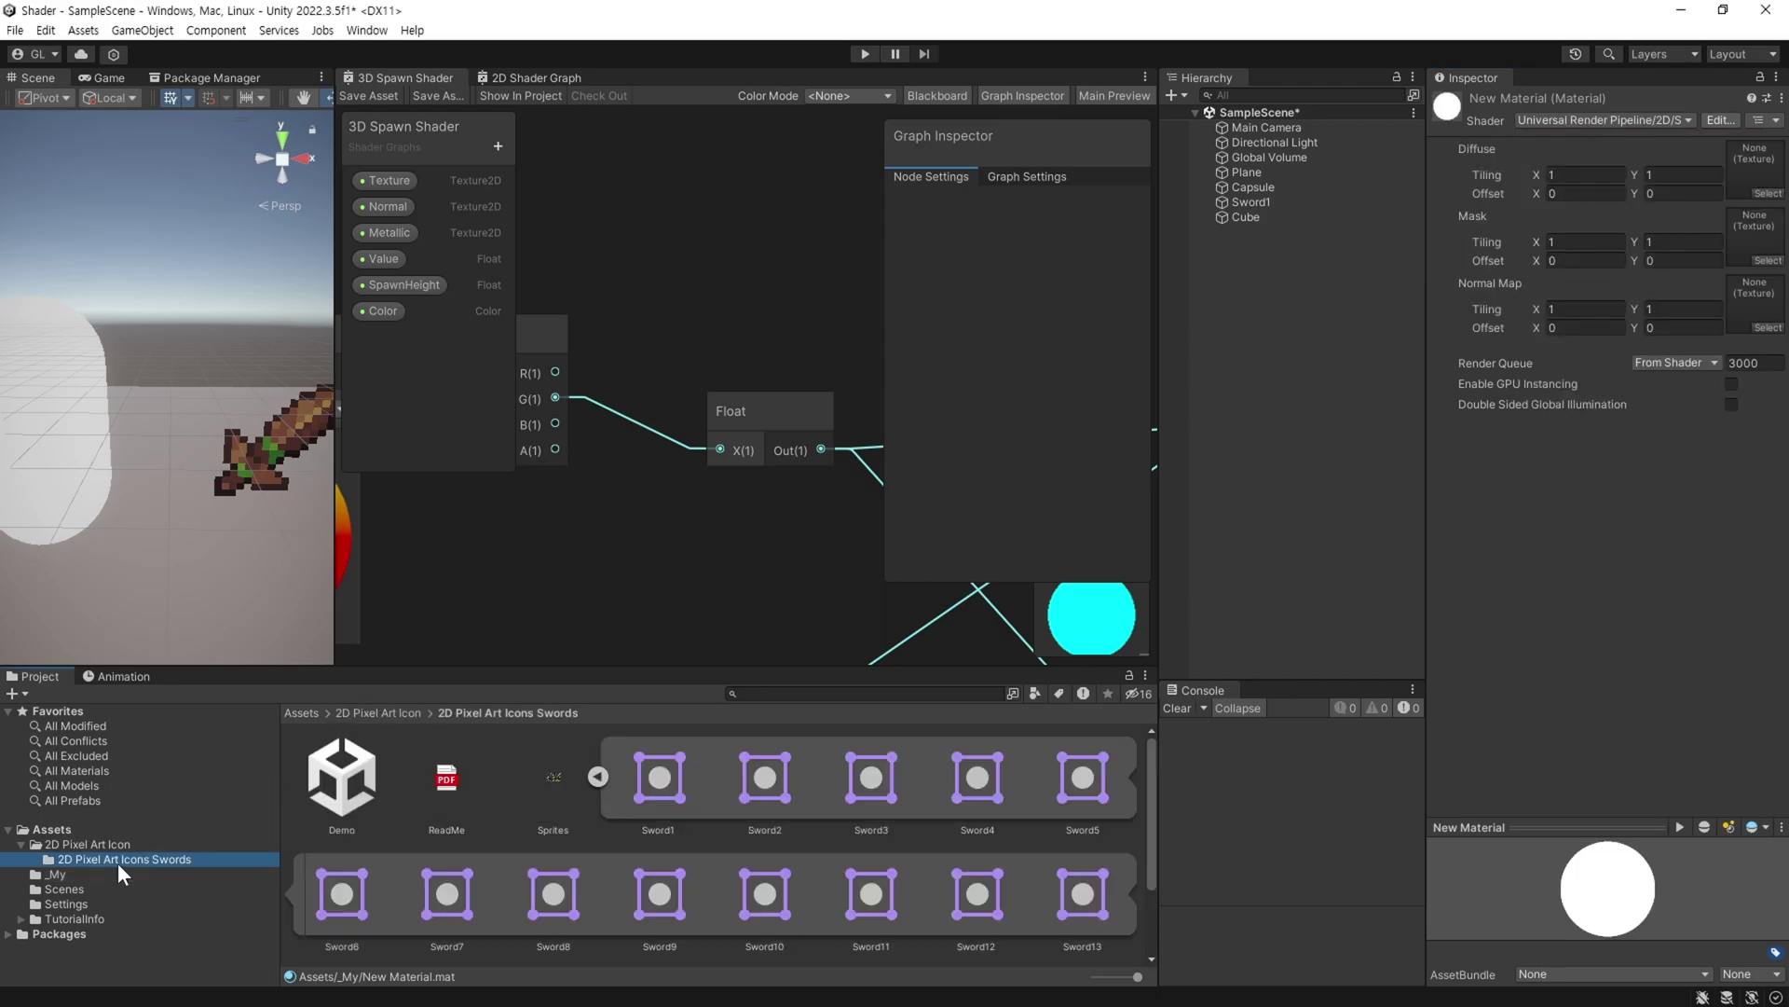
click(1254, 202)
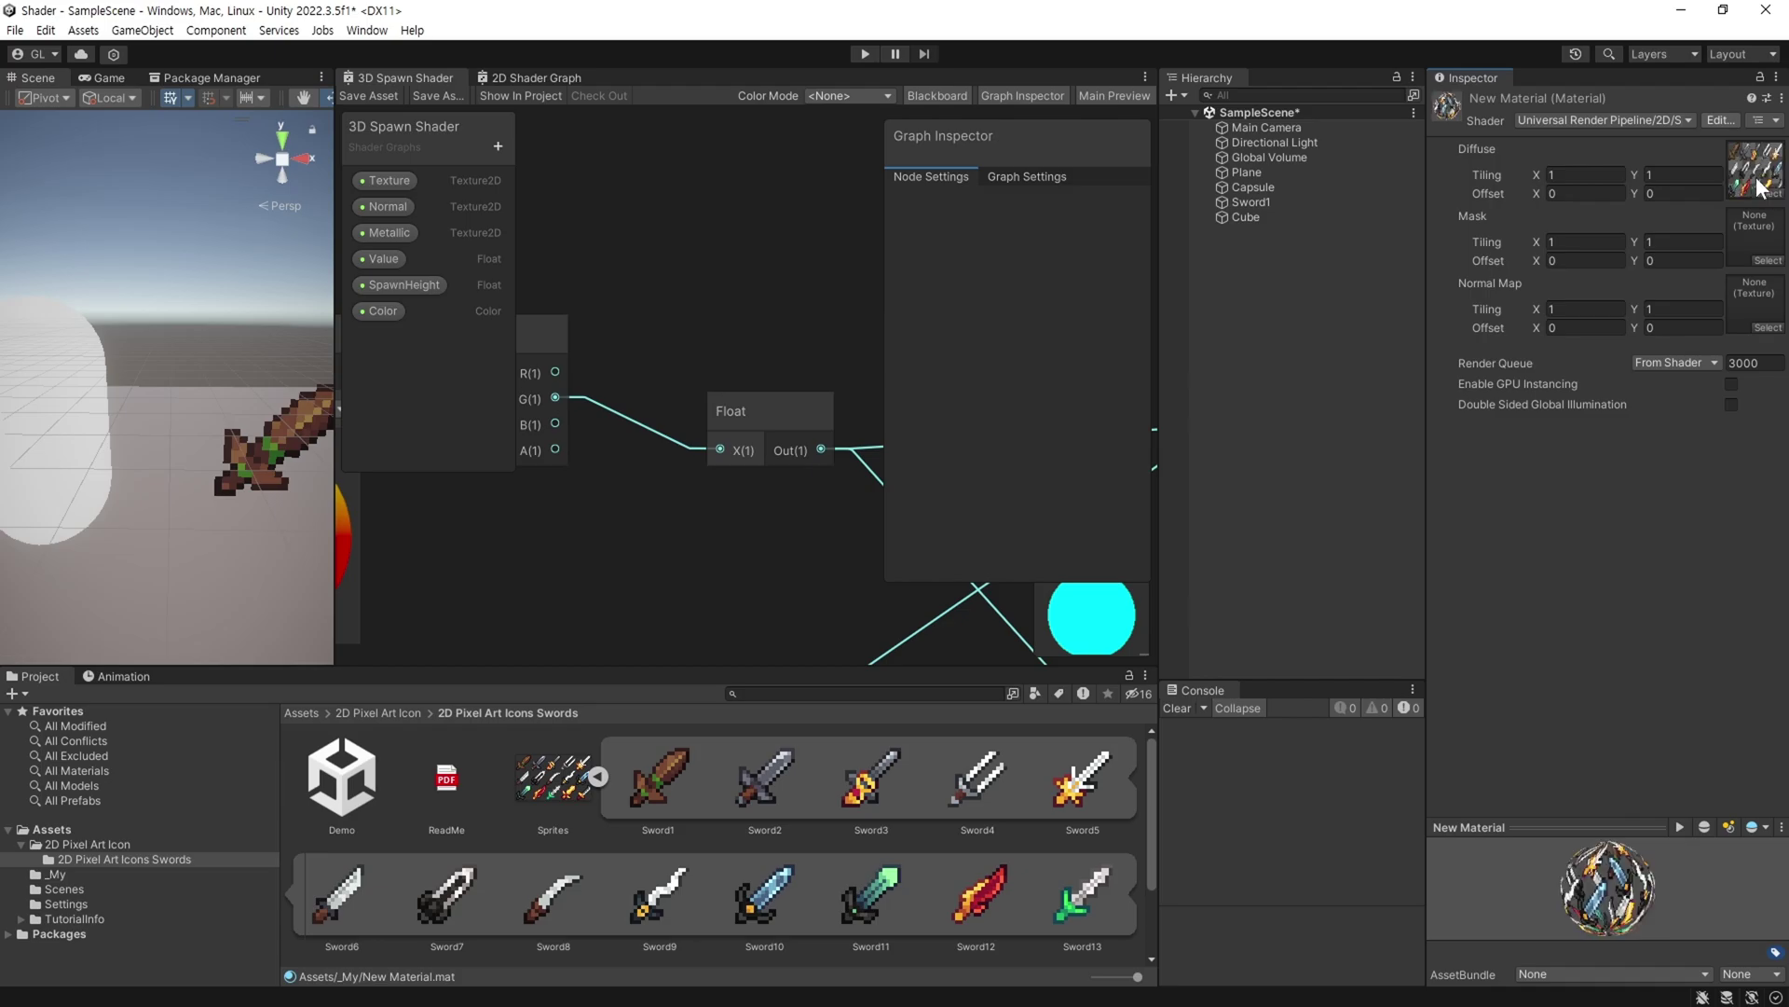
click(183, 873)
drag(842, 779, 1673, 372)
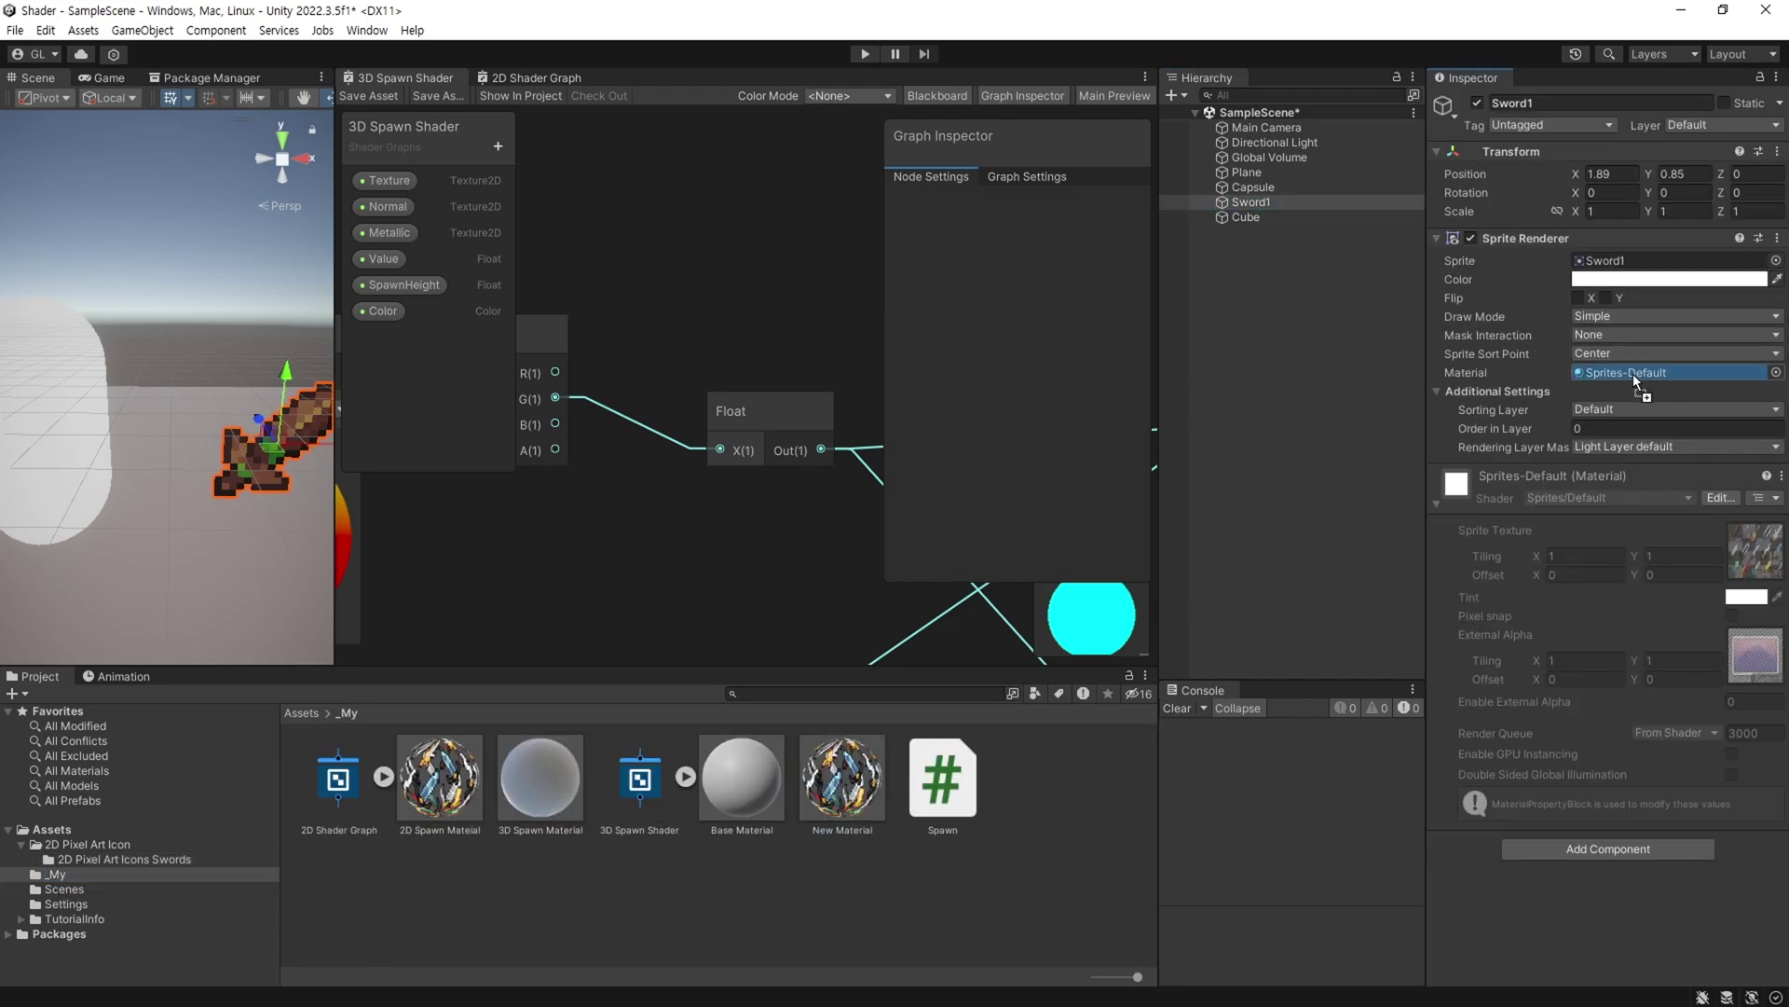
click(853, 806)
key(F2)
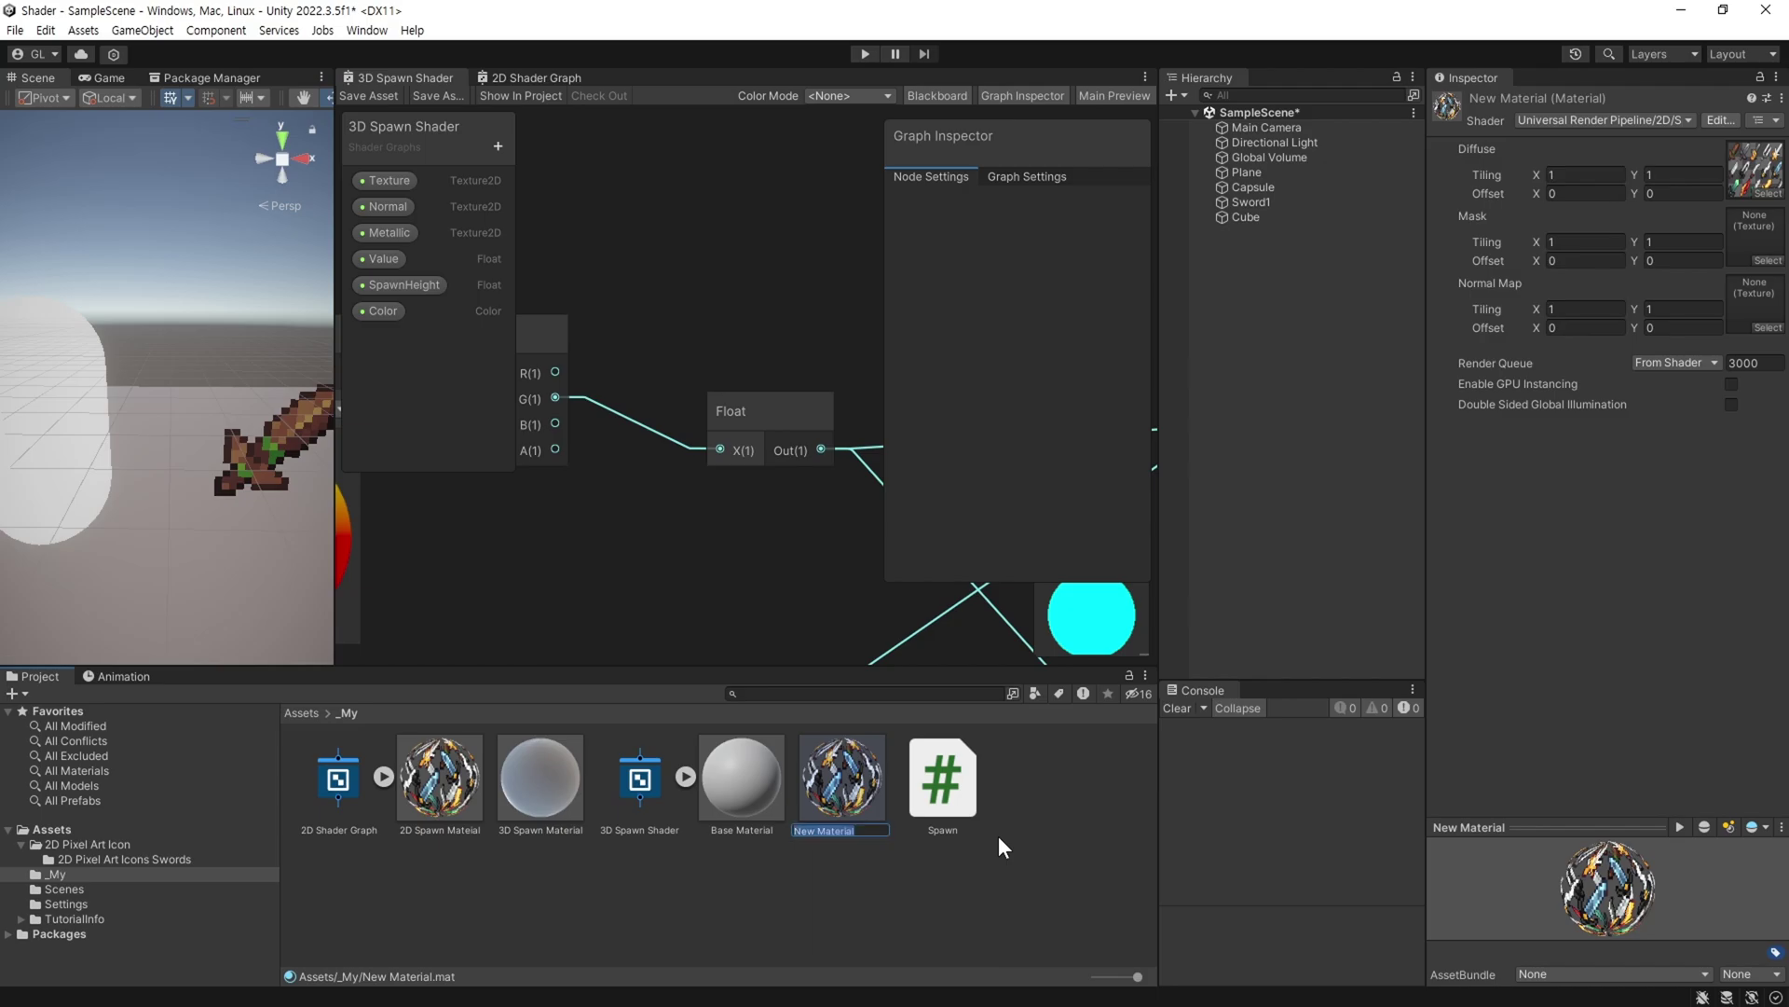
text(Material)
text(2D Sp)
text(awn)
Confirm the material name and declare public Material baseMaterial and spawnMaterial fields.
key(Return)
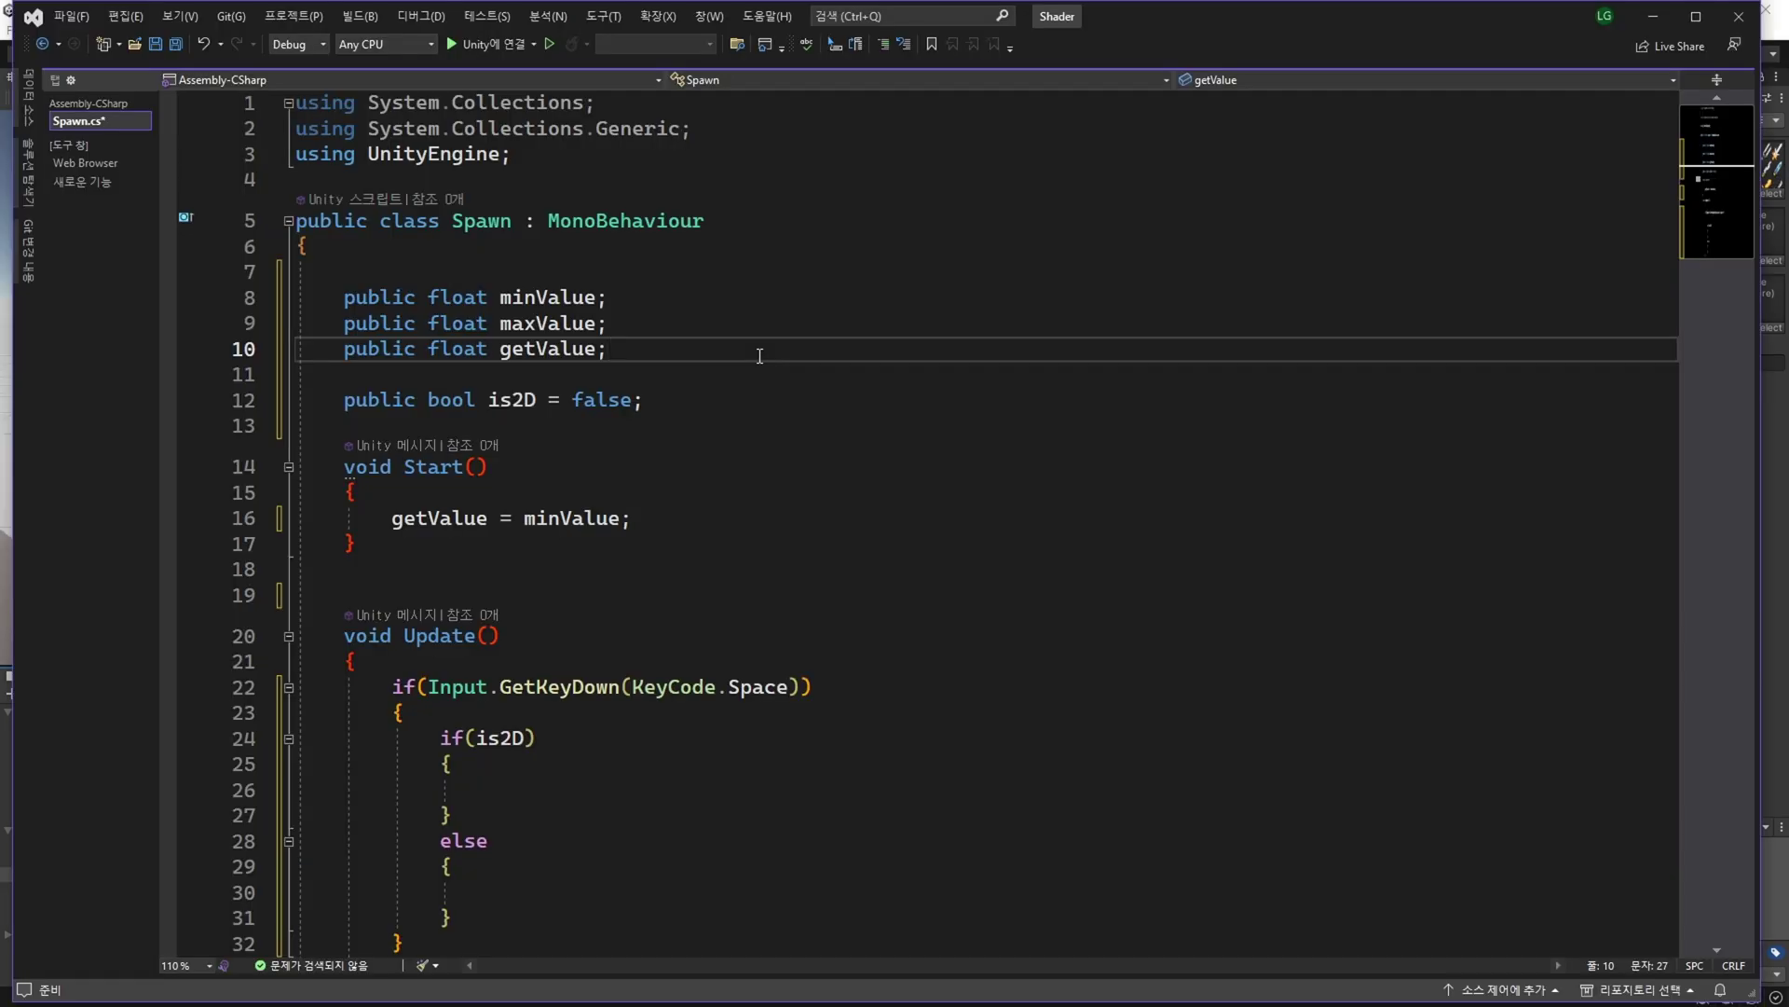
key(Return)
key(Return)
text(public Ma)
key(Tab)
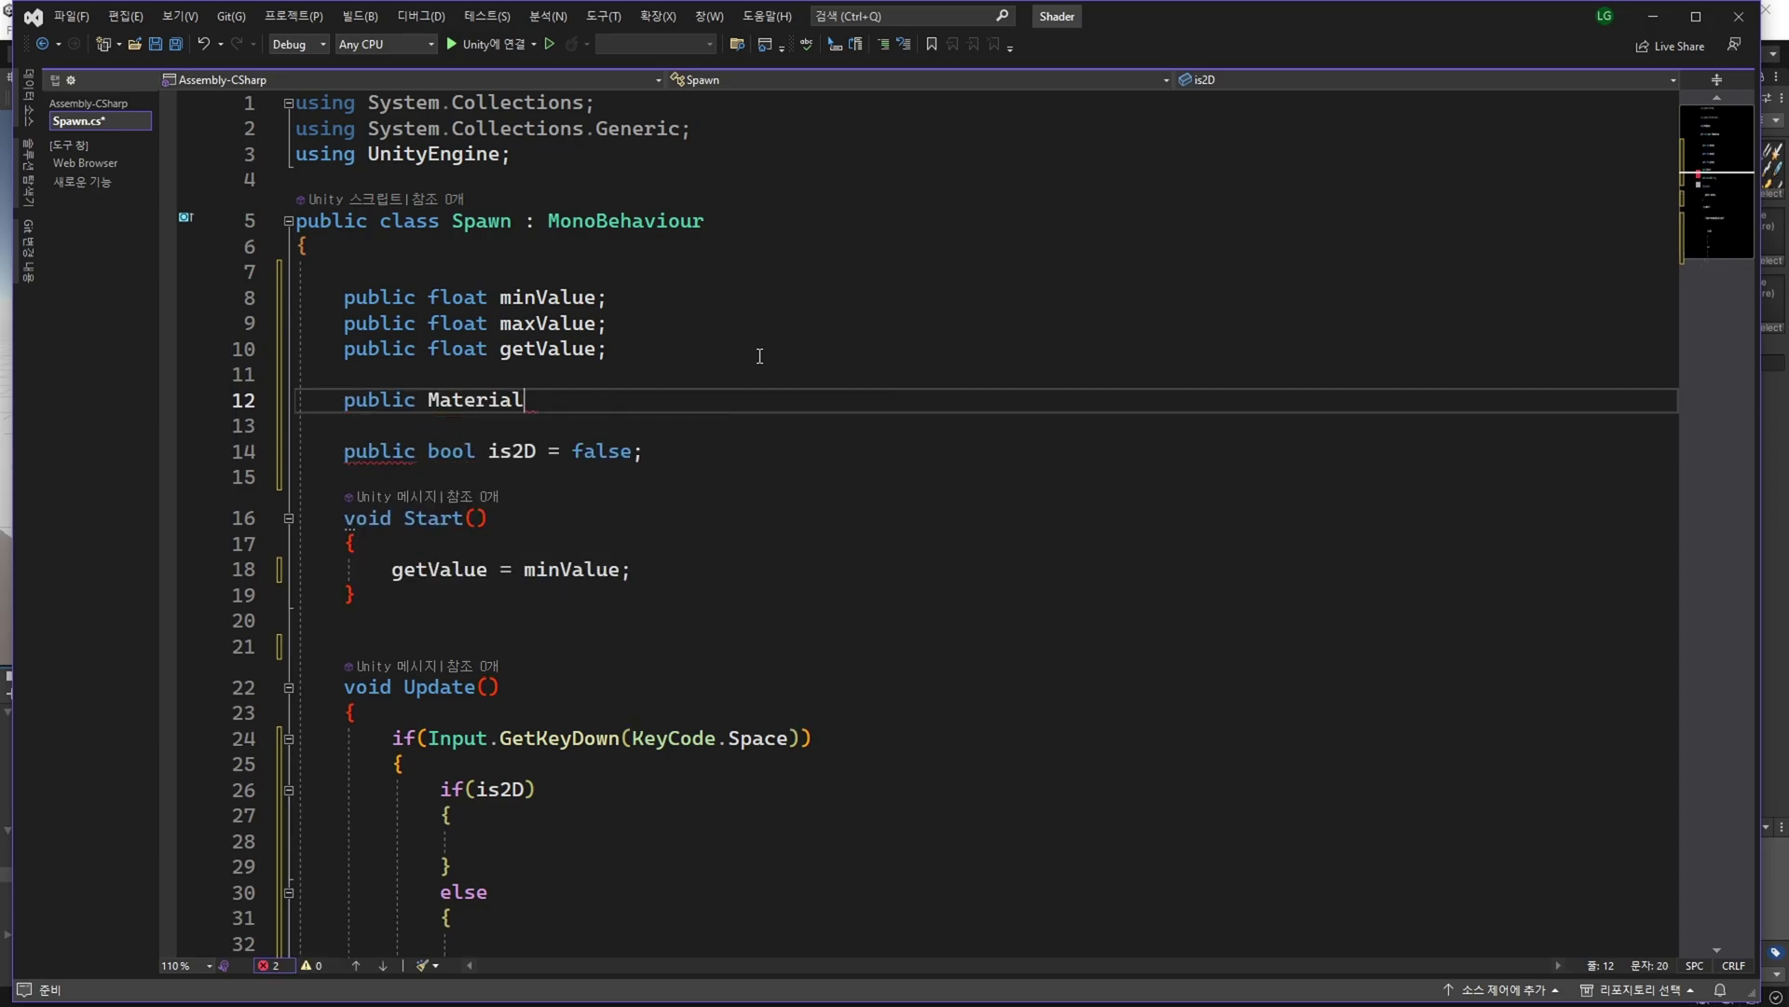
text( baseMat)
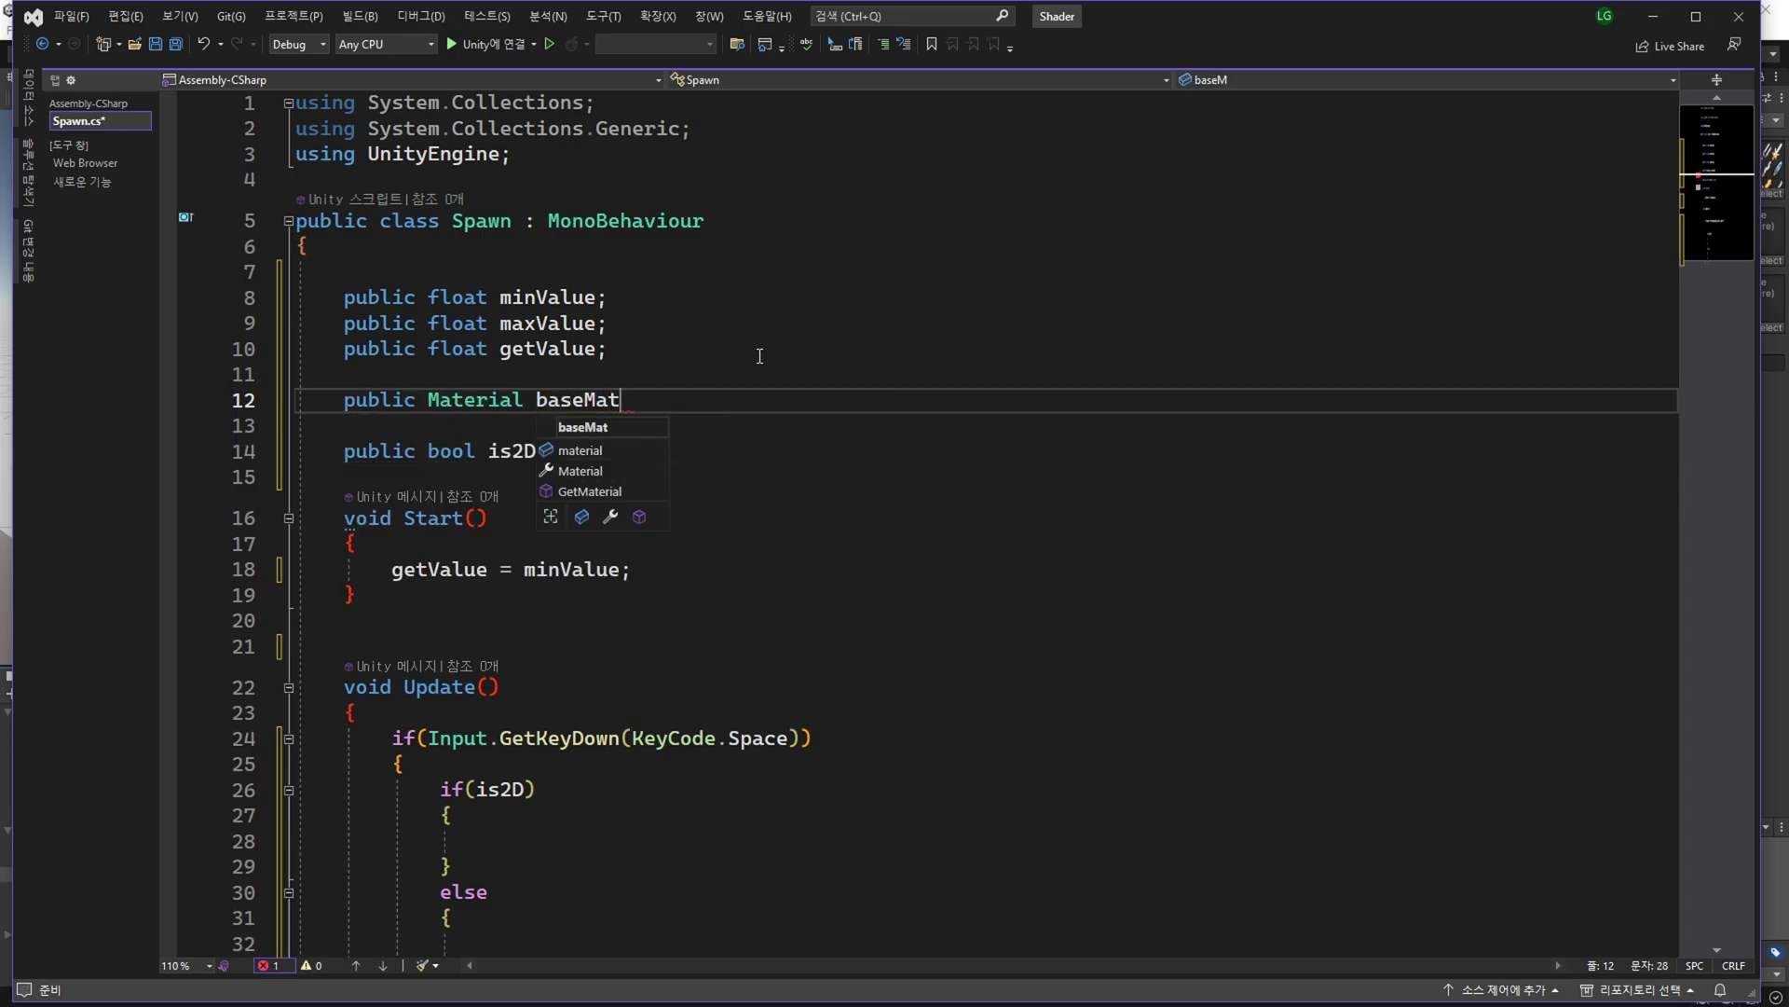
text(erial)
key(Return)
key(BackSpace)
text(;)
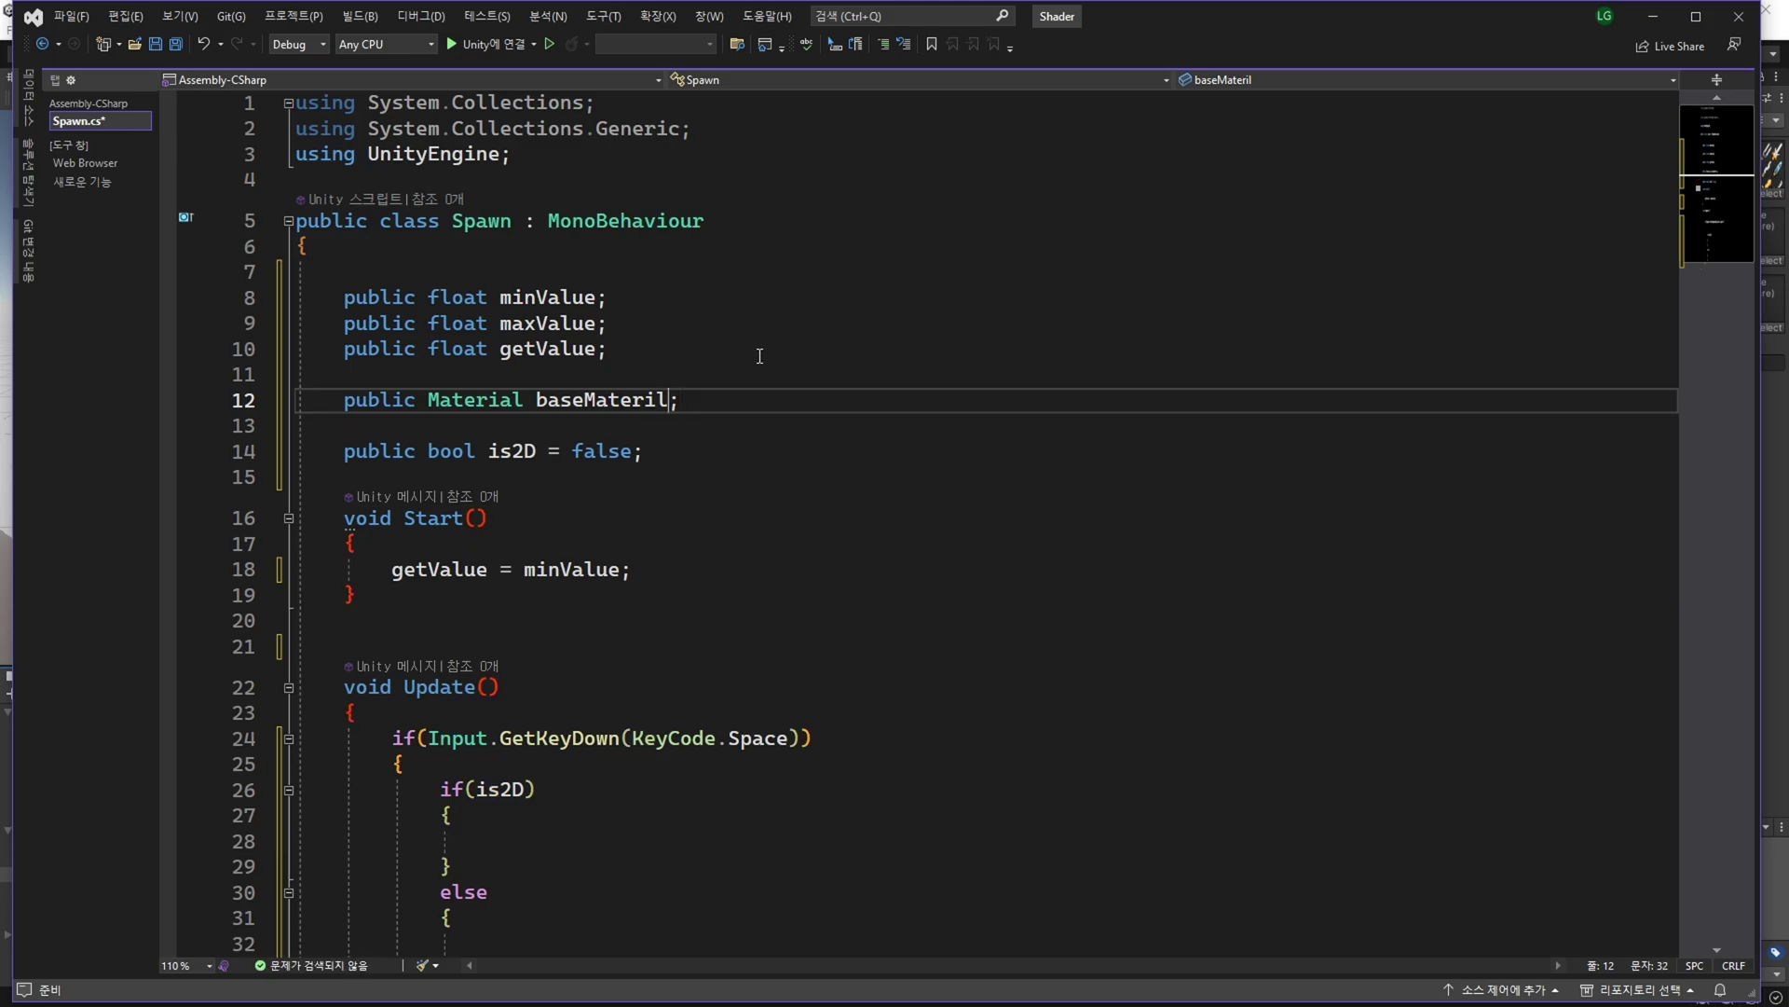
key(Left)
key(Left)
text(a)
key(ctrl+d)
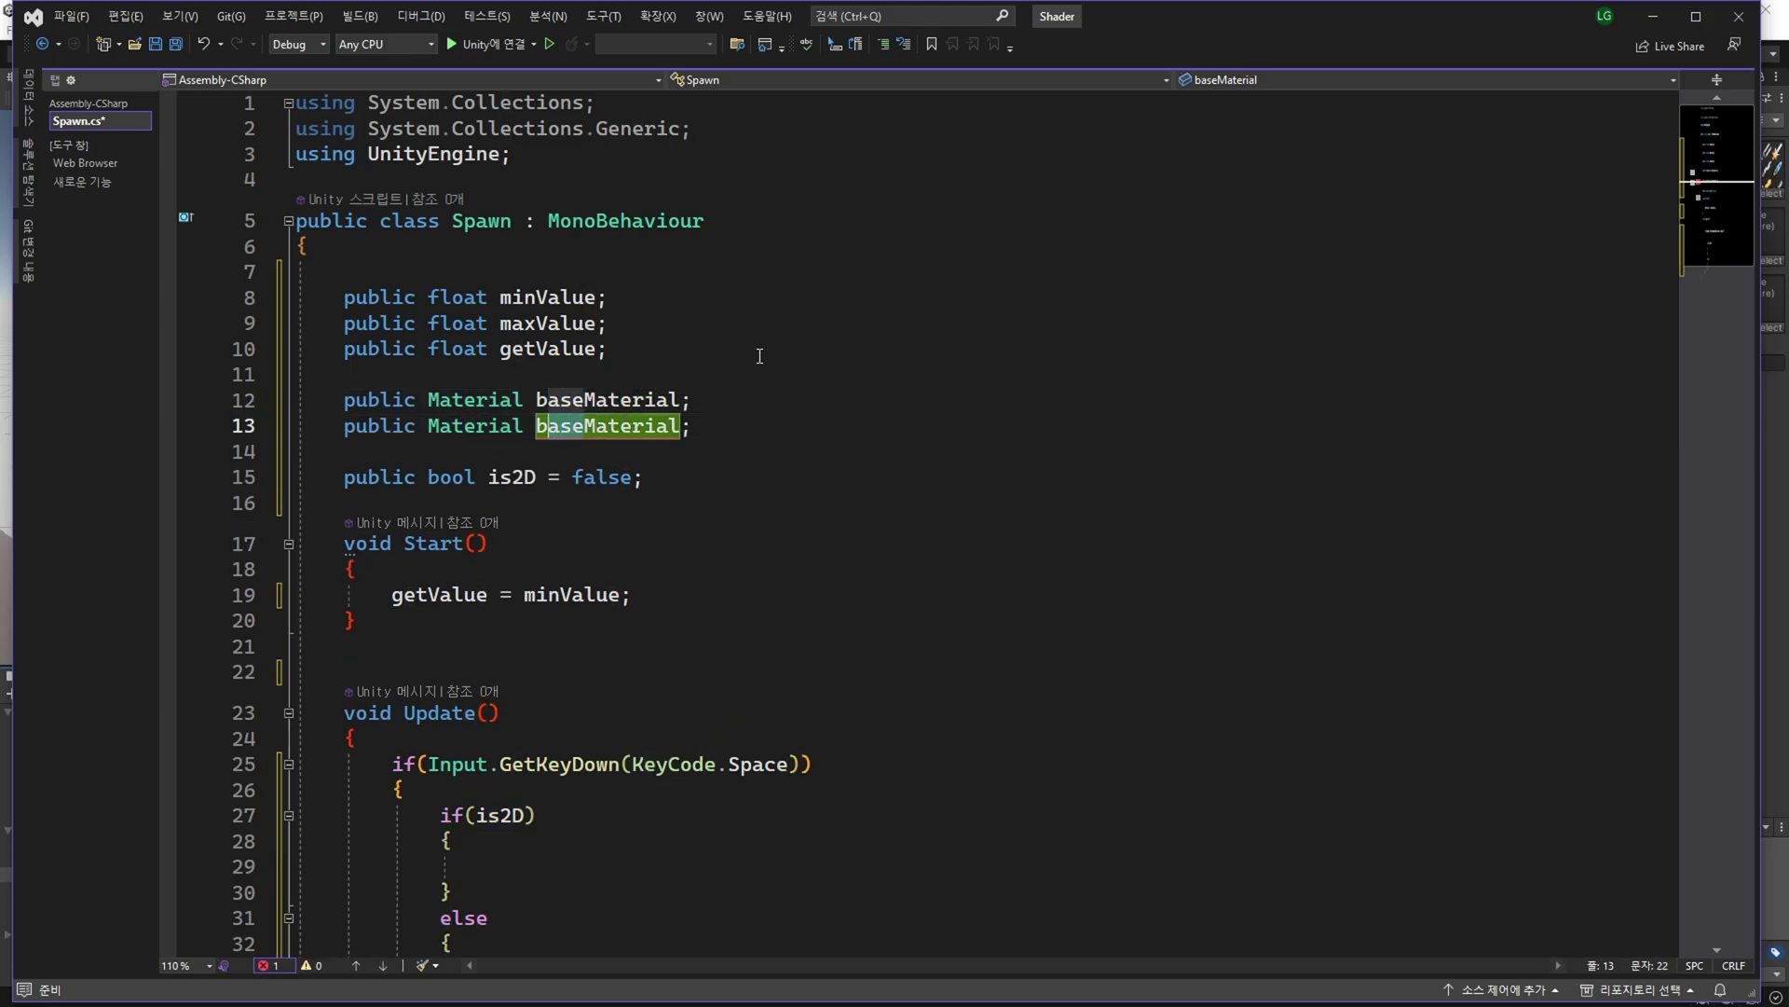
text(spawn)
In the is2D branch, set the SpriteRenderer's material to spawnMaterial.
scroll(762, 563, down, 4)
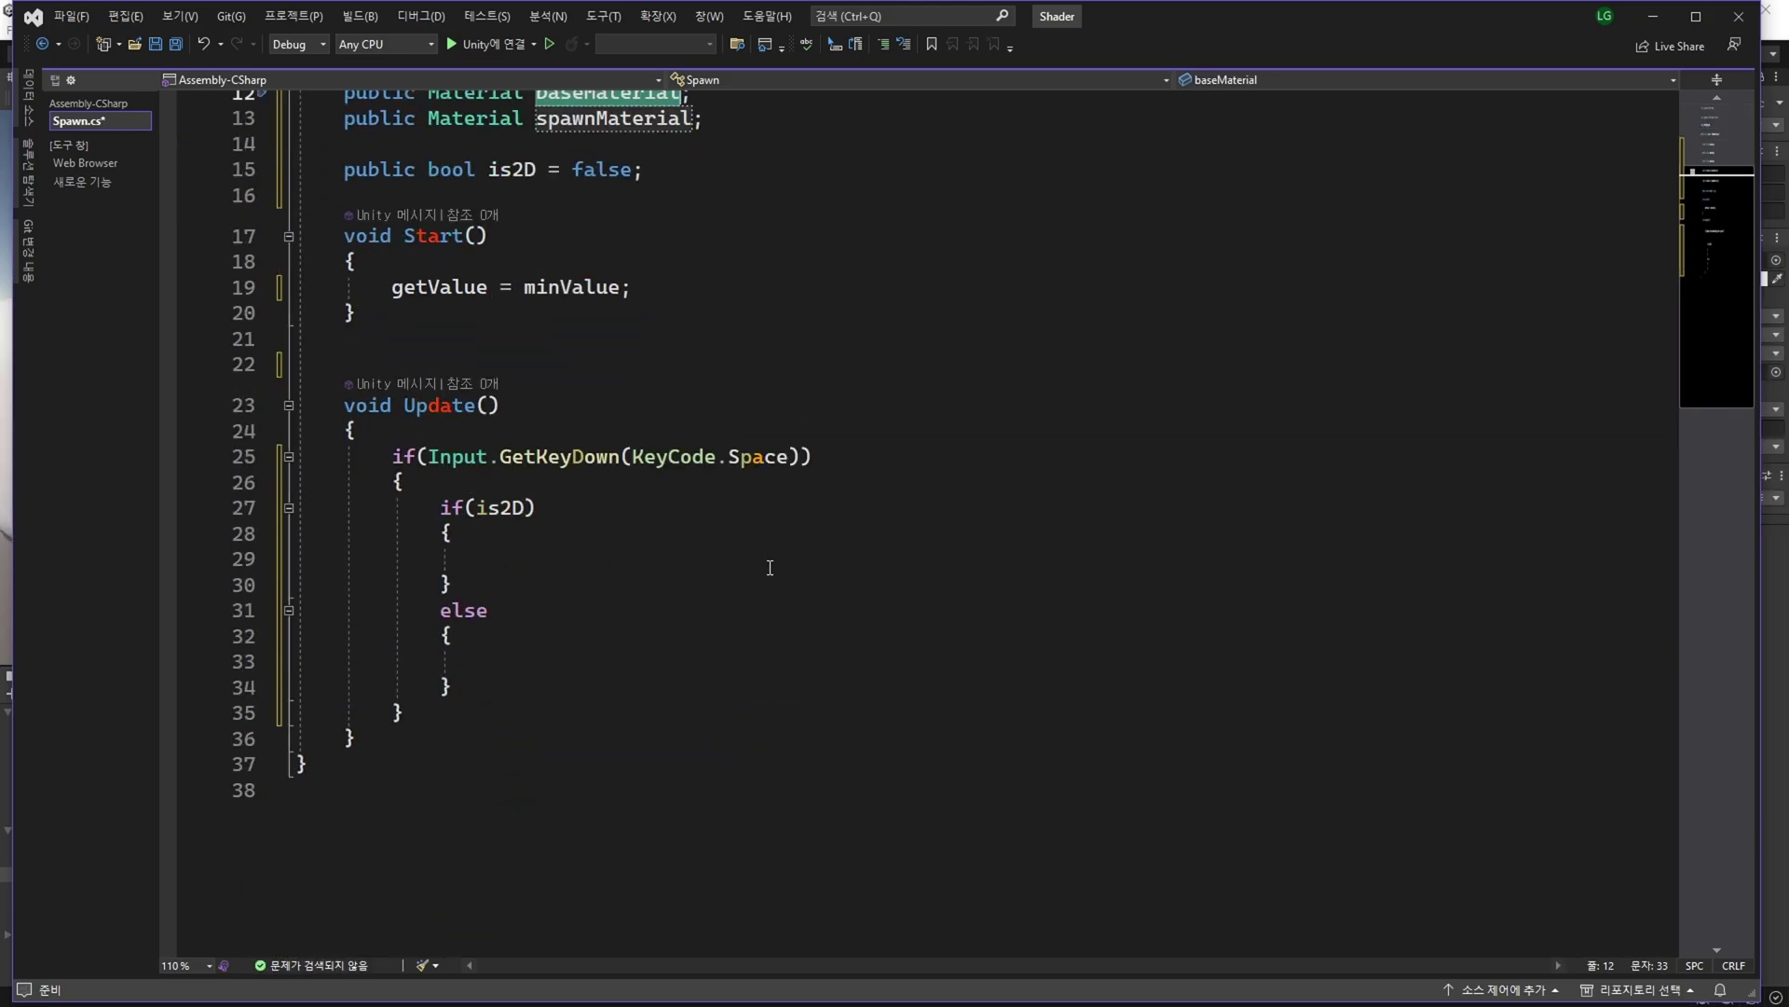
click(654, 568)
text(gam)
key(Tab)
text(.)
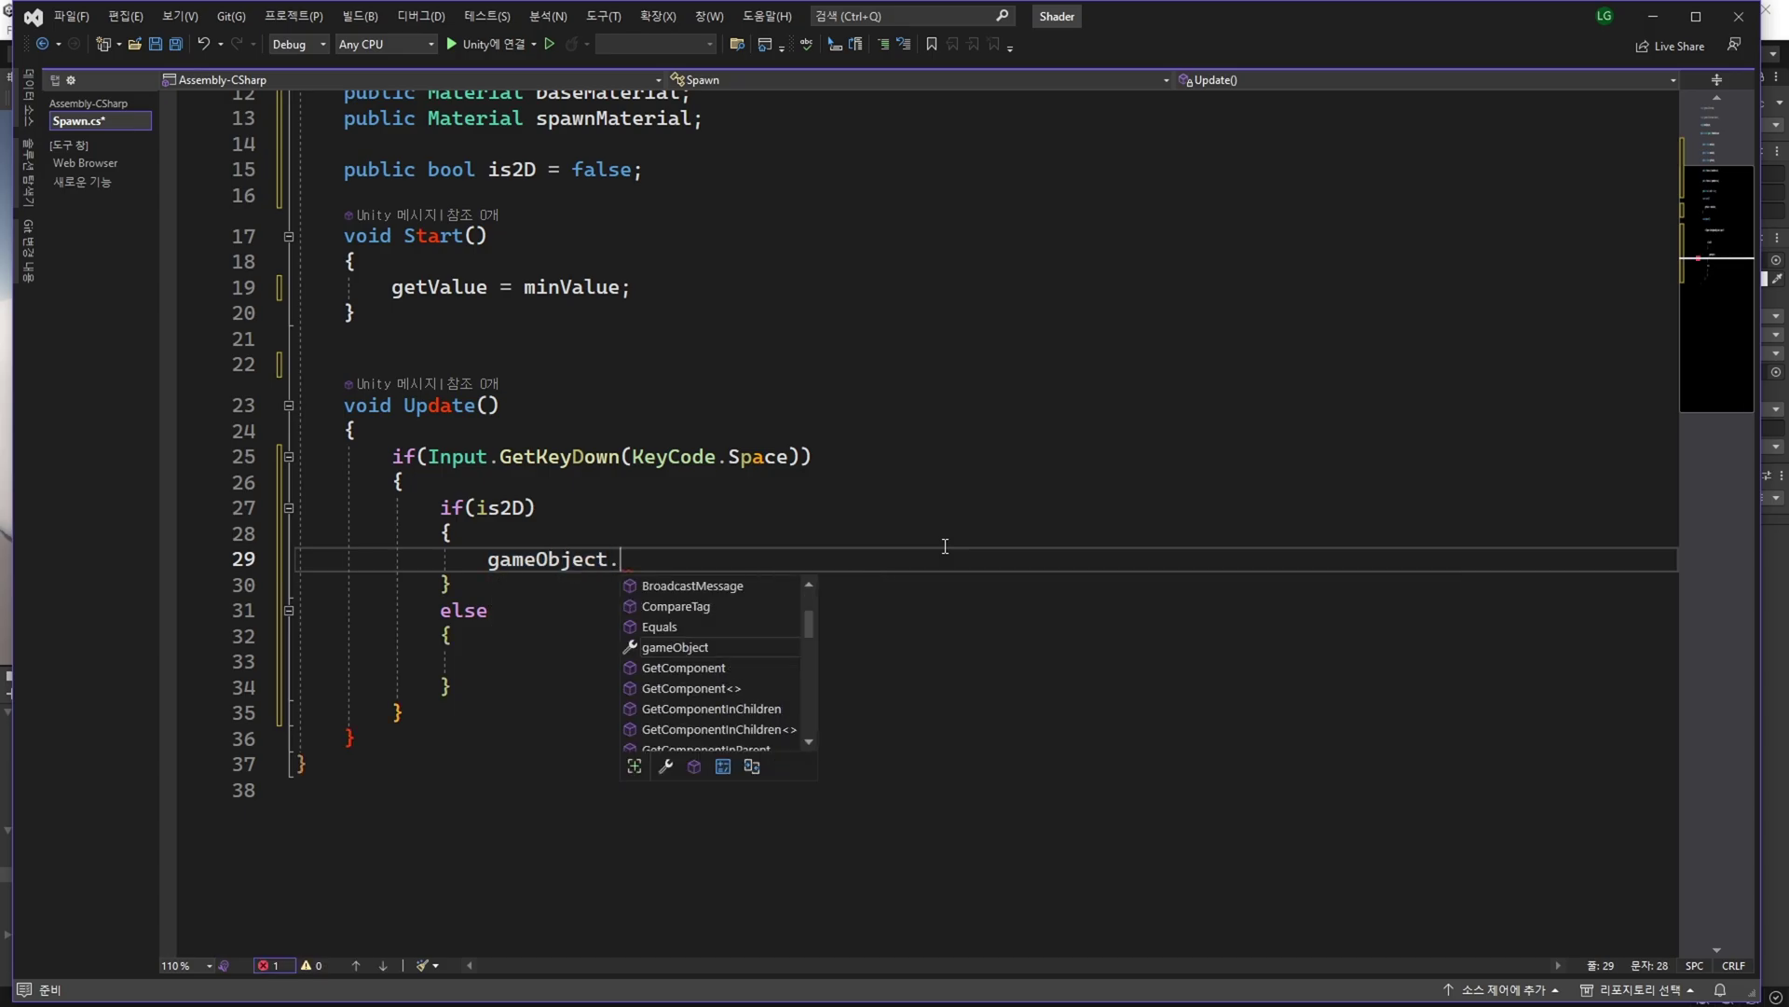
text(Get)
key(Tab)
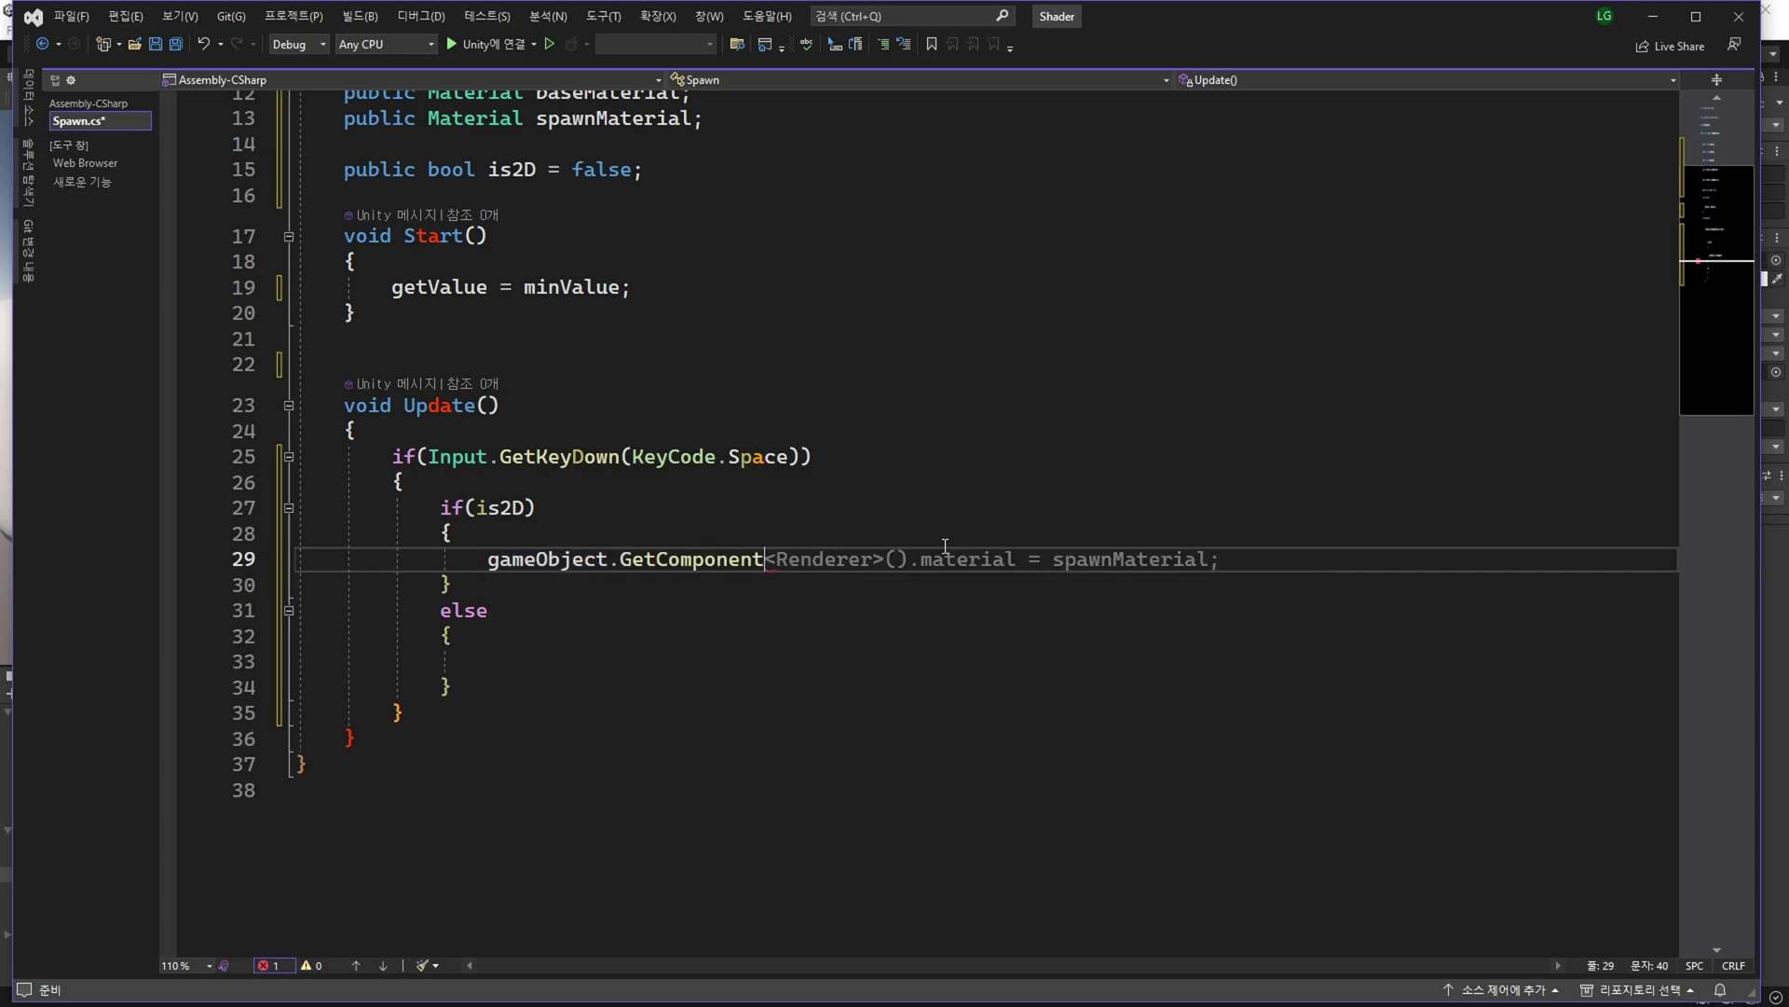
text(SpriteRenderer>()
key(Tab)
text(.)
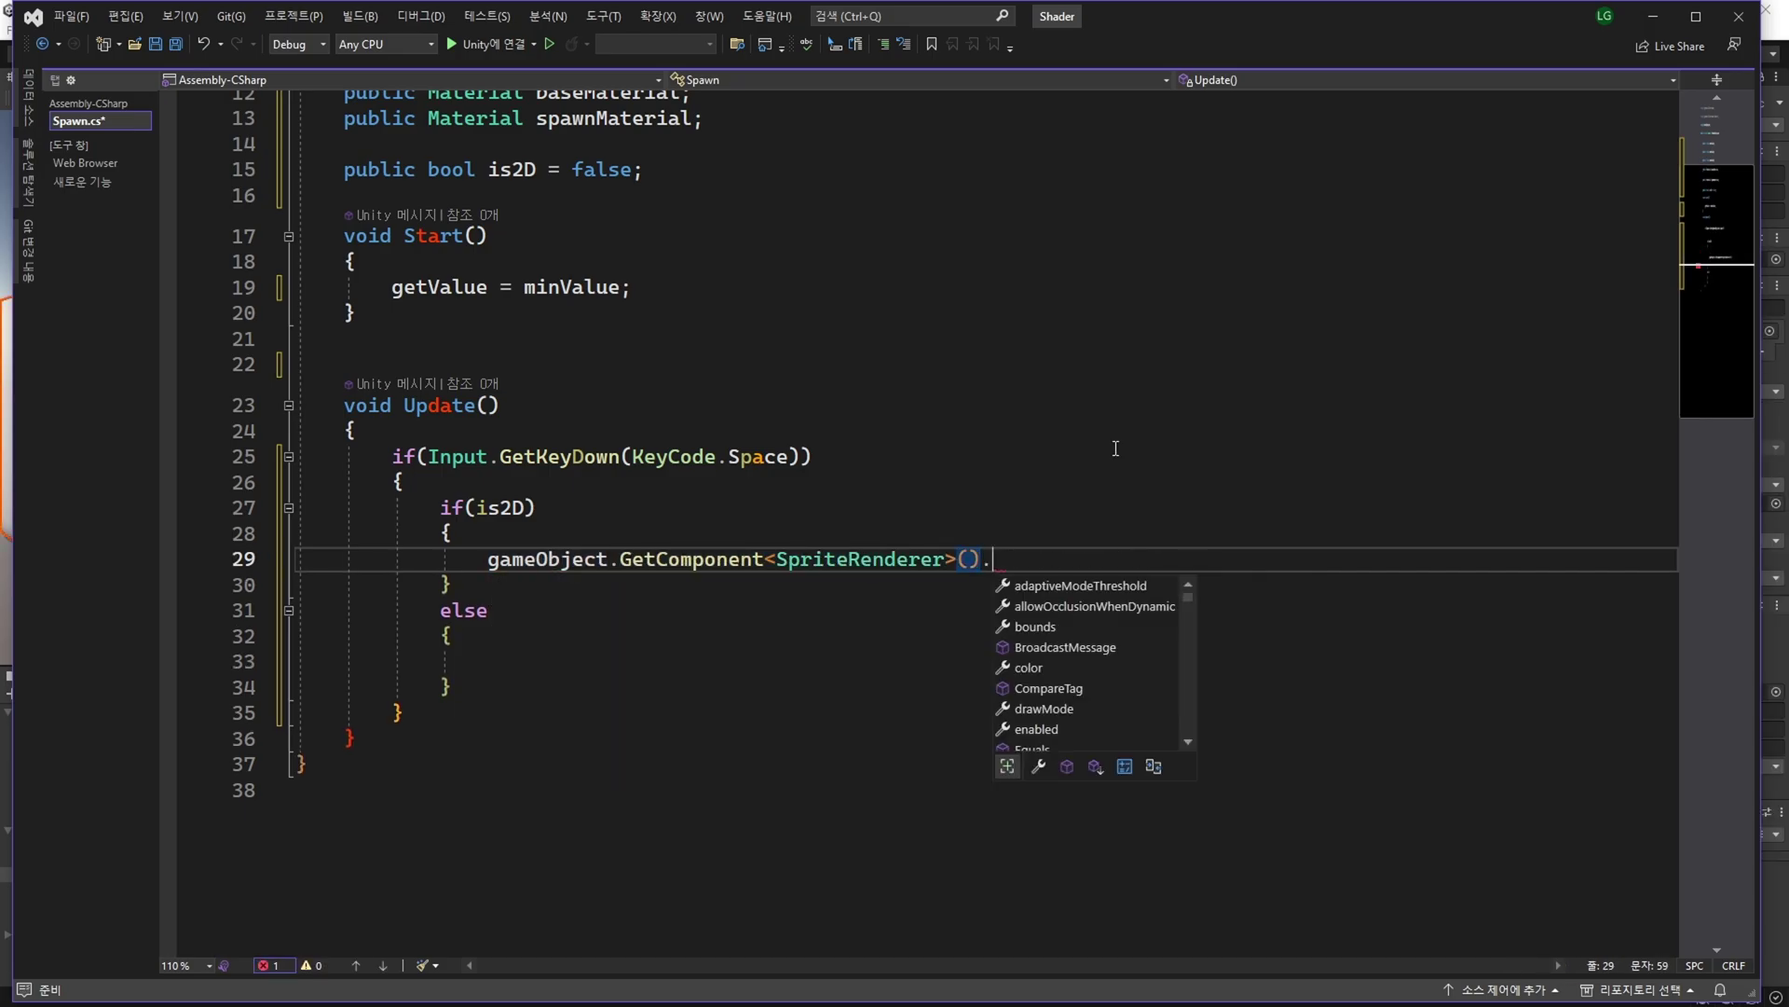
text(ma)
text(t)
key(Tab)
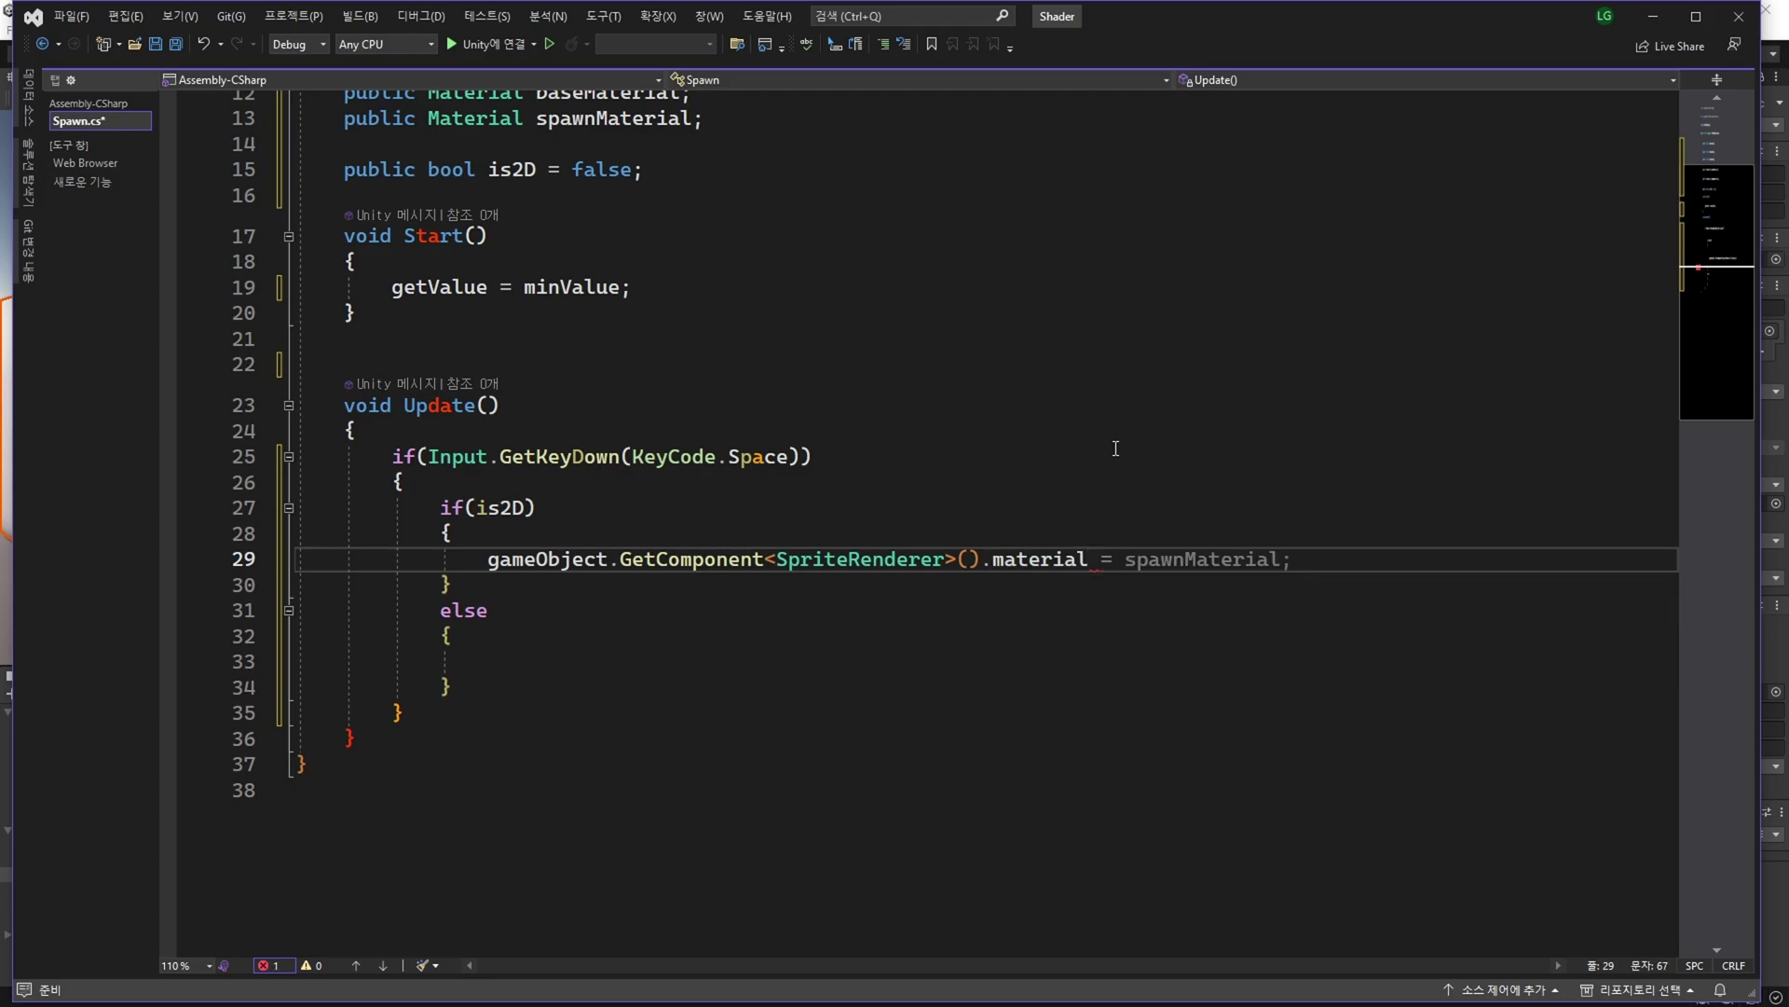
key(Tab)
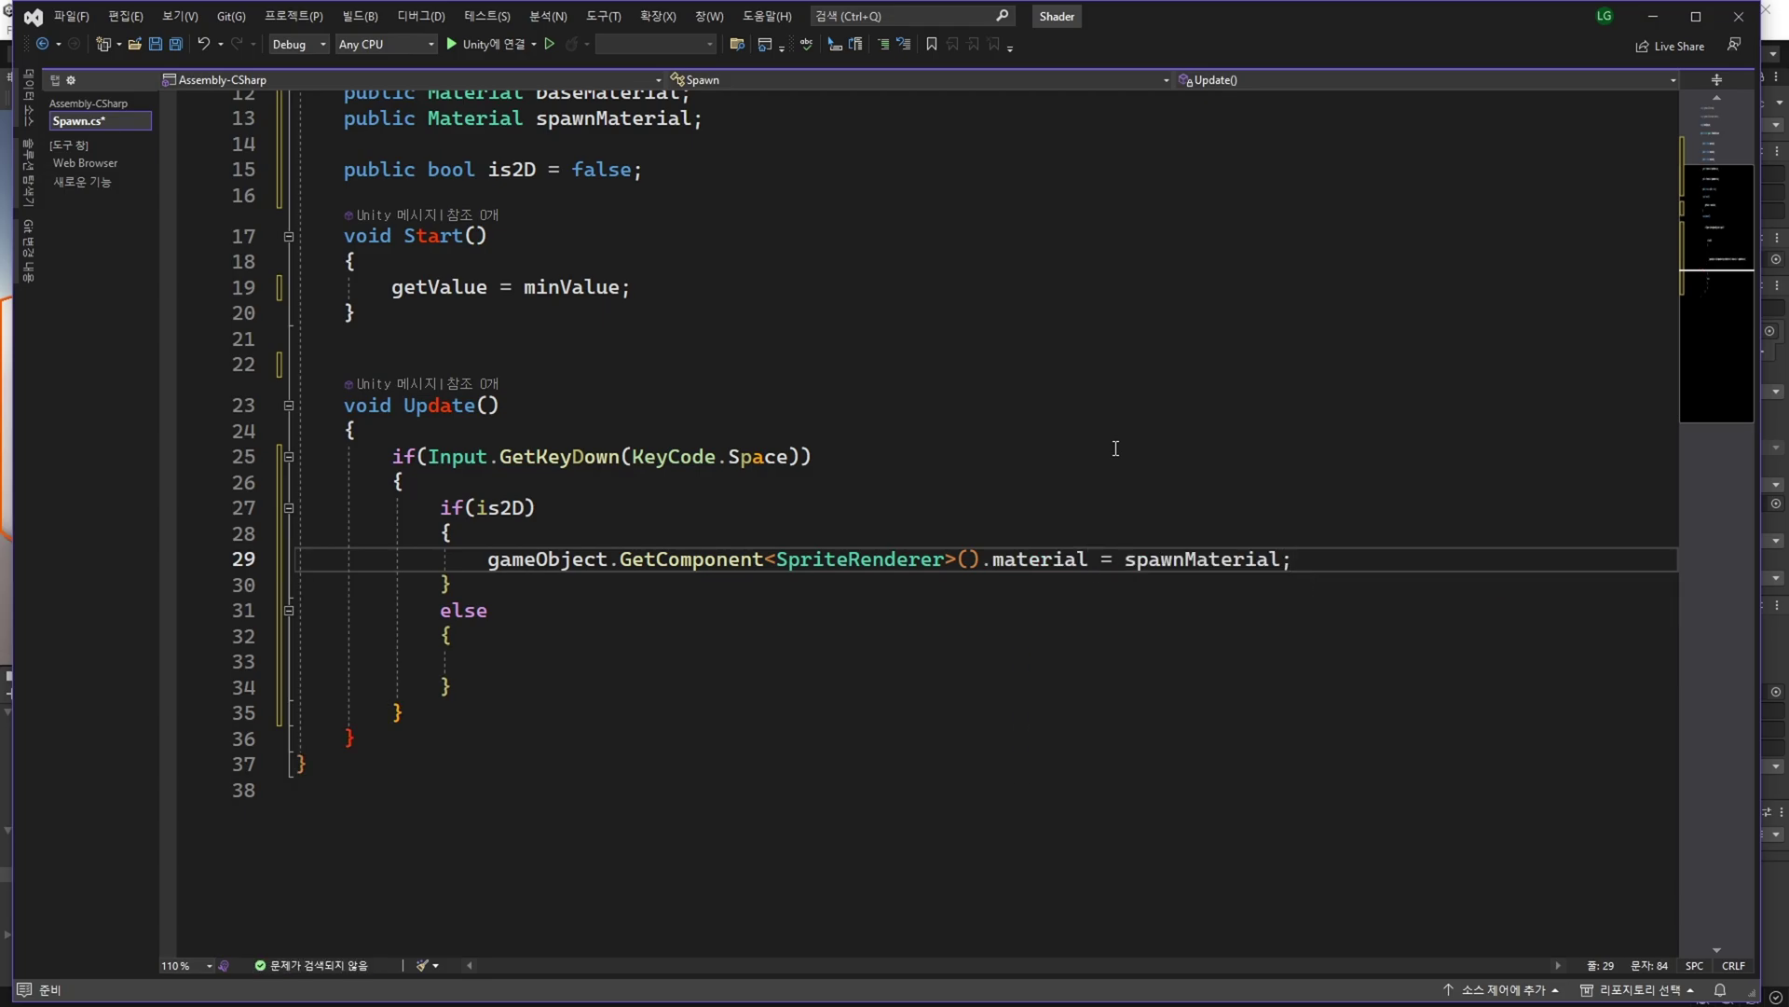
In the else branch, set the MeshRenderer's material to spawnMaterial.
key(Down)
key(Down)
key(Down)
key(Down)
text(gameObject.)
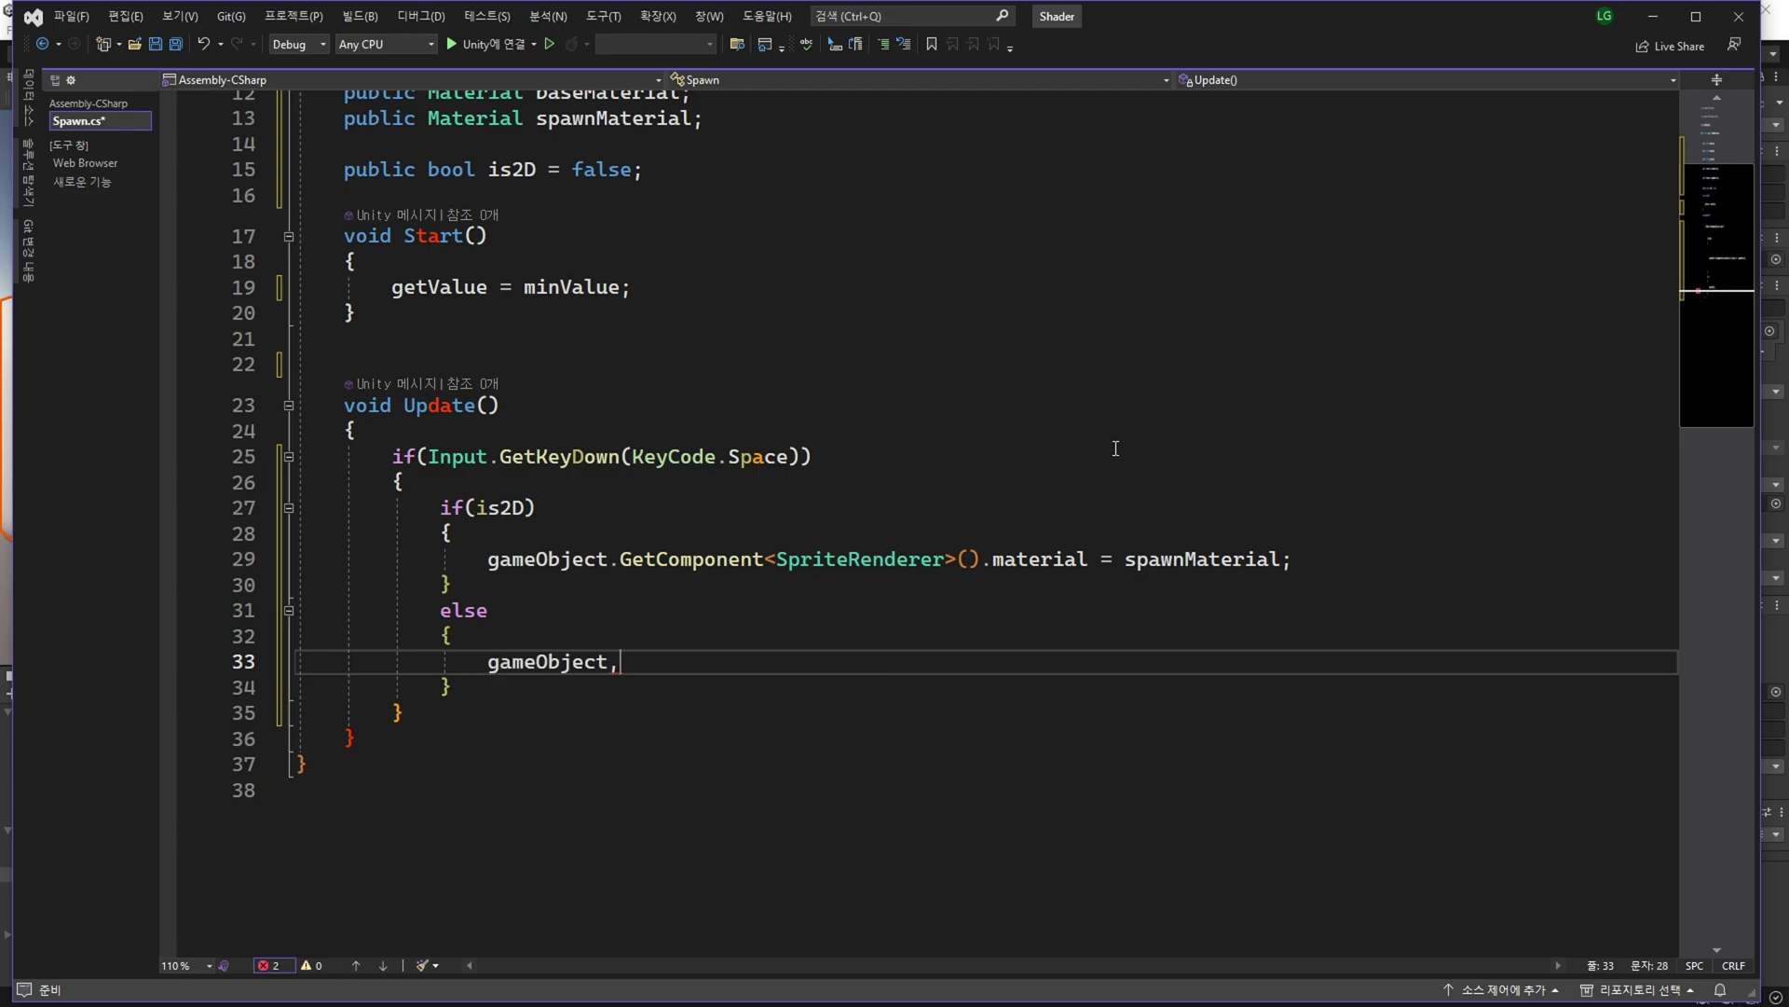
text(get)
key(Tab)
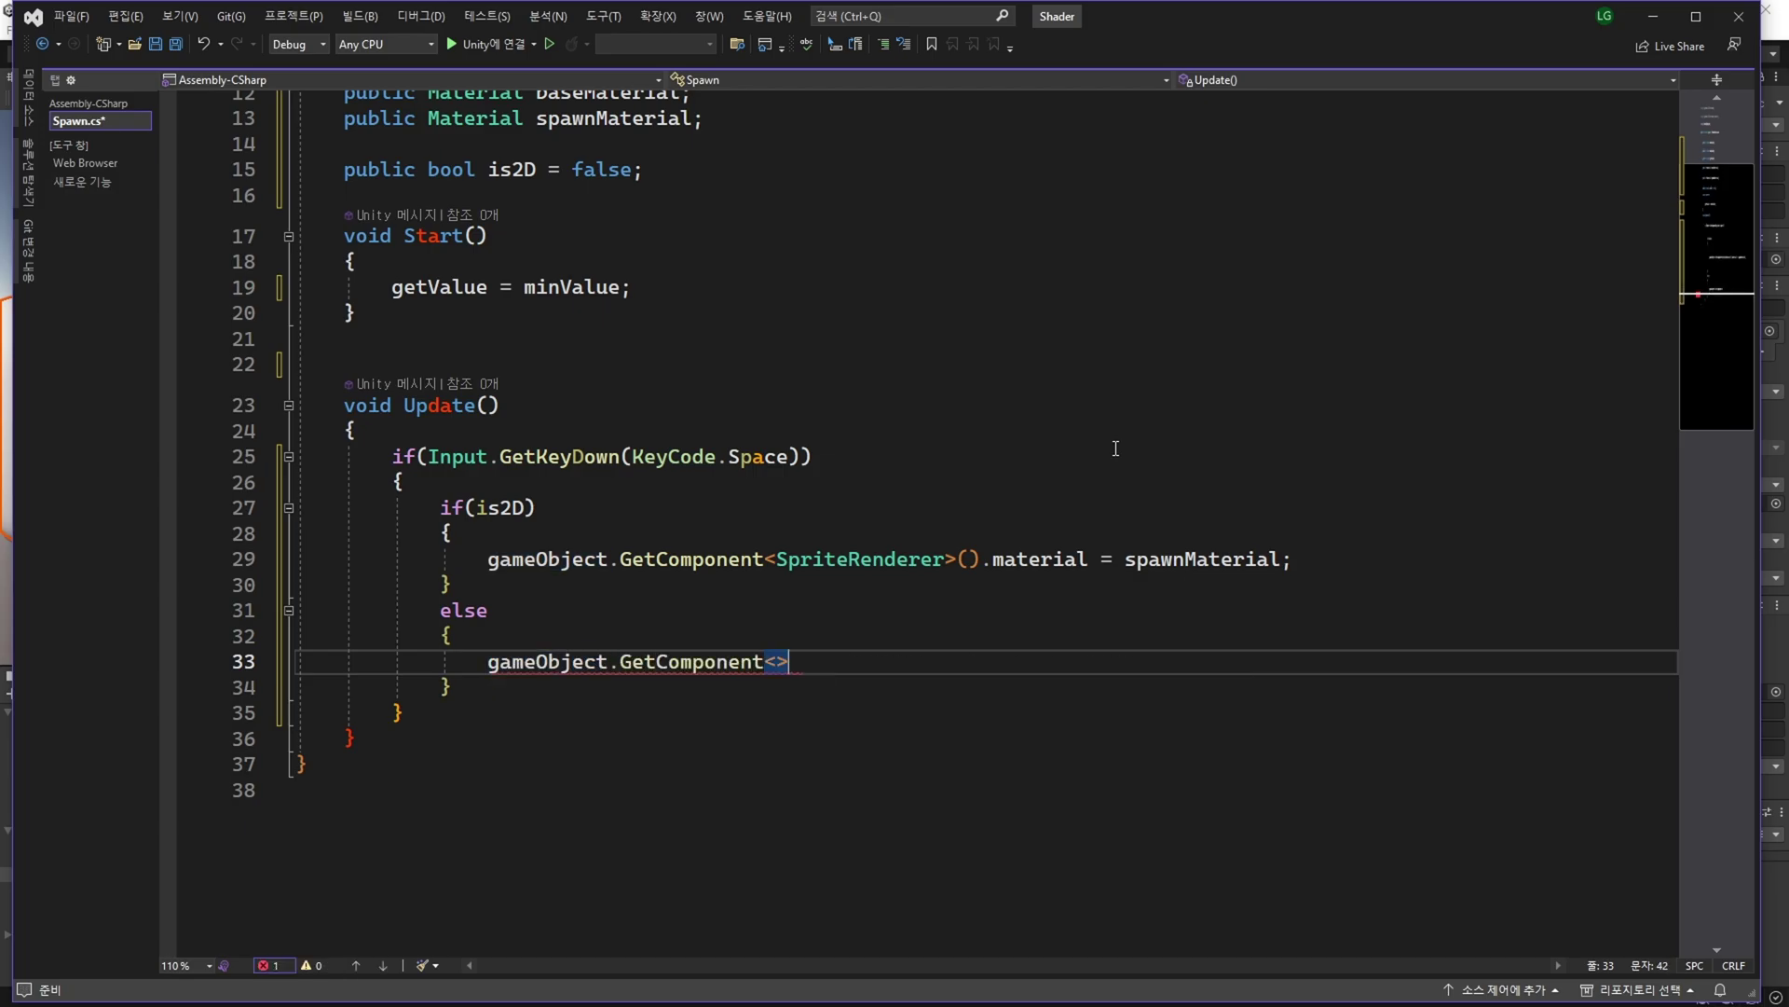
text(mes)
key(Down)
key(Down)
key(Down)
key(Down)
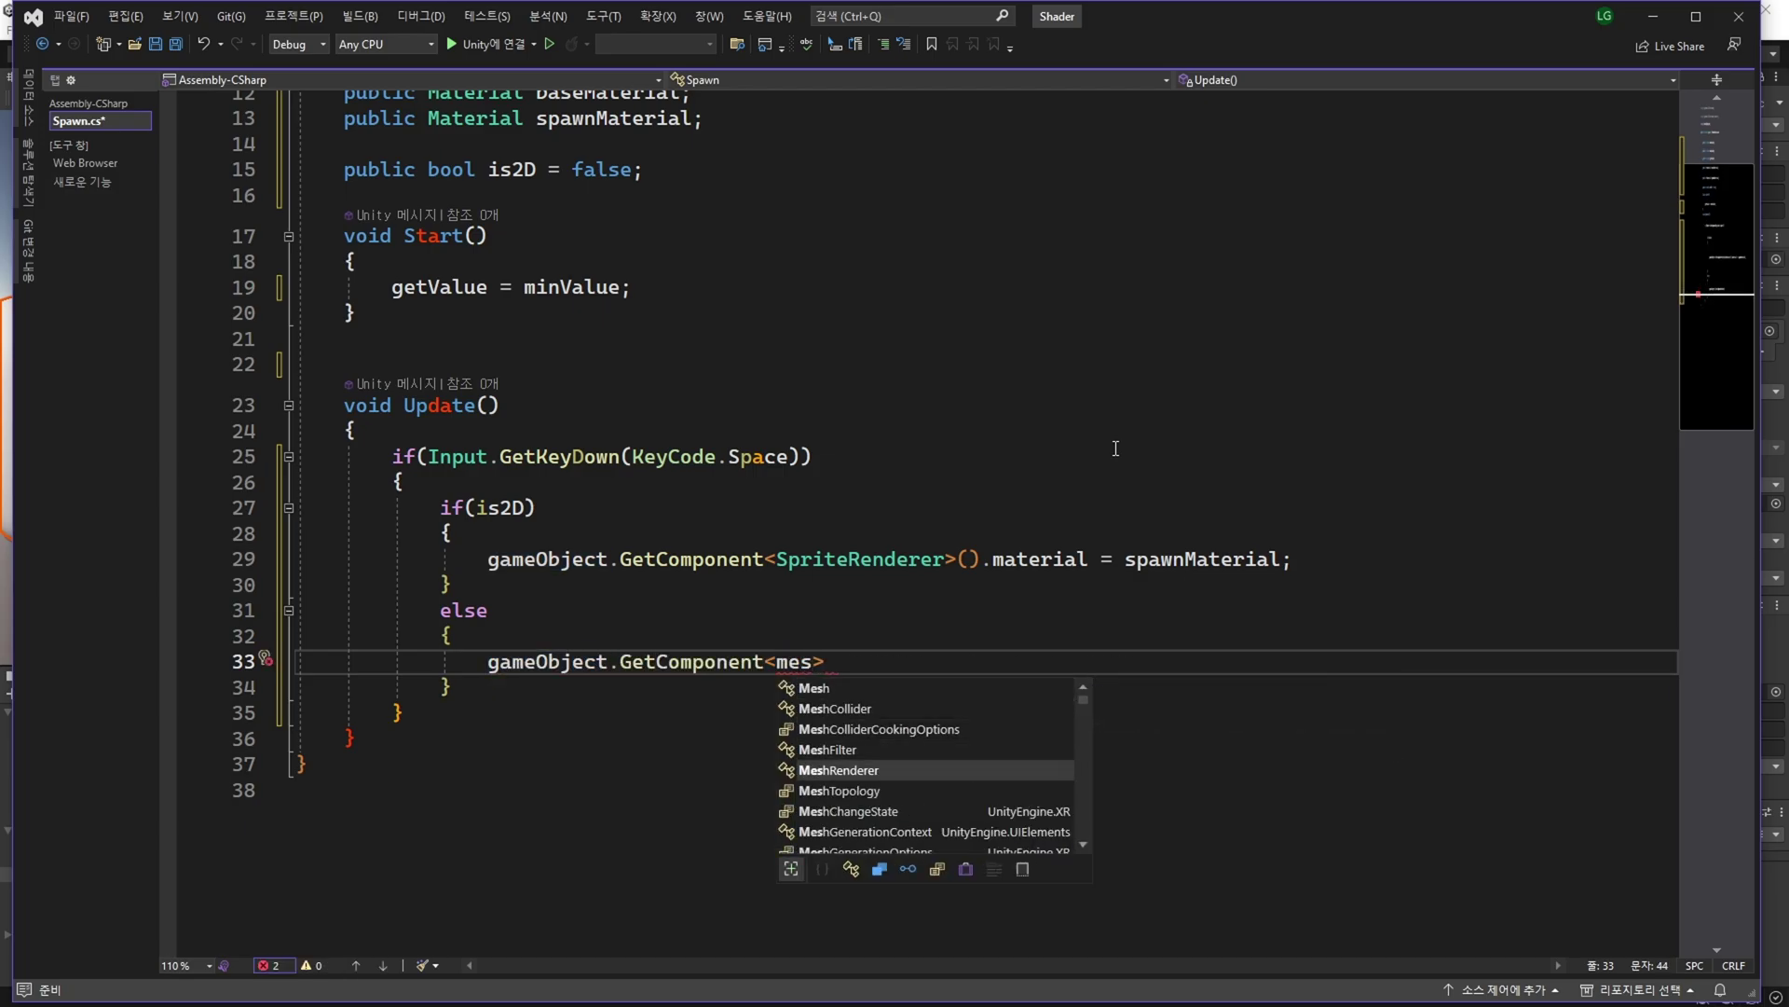
text(>().ma)
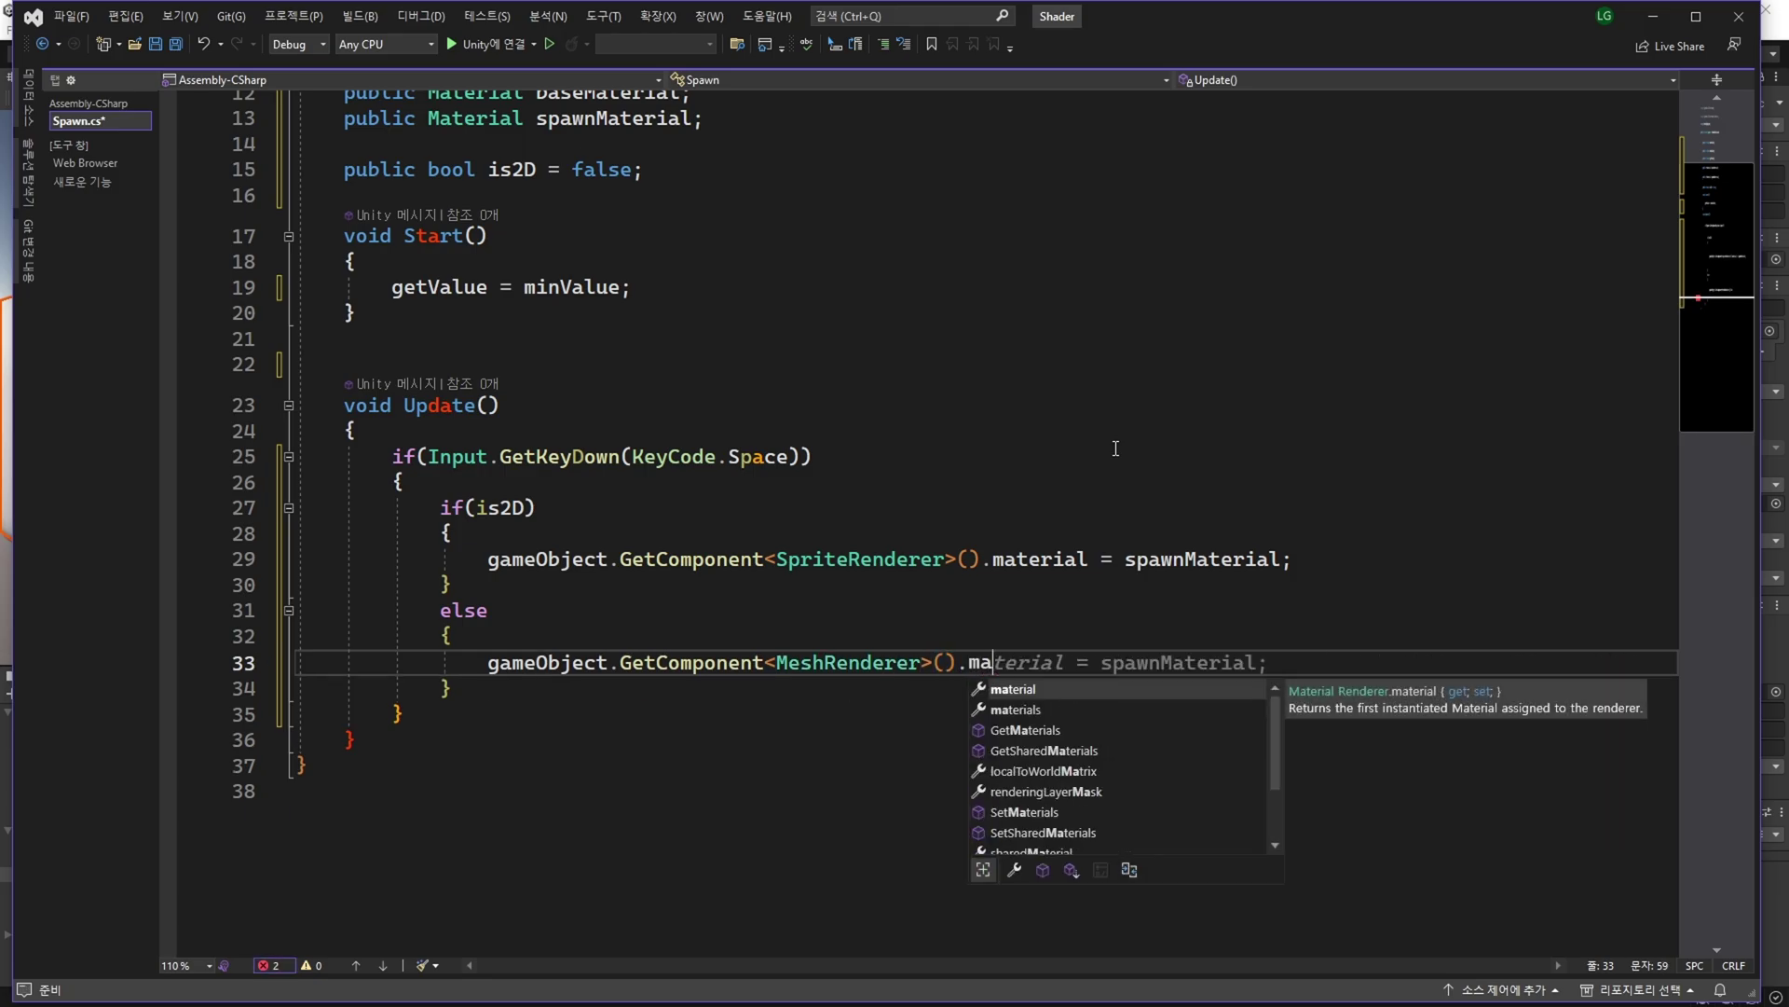
key(Tab)
key(Tab)
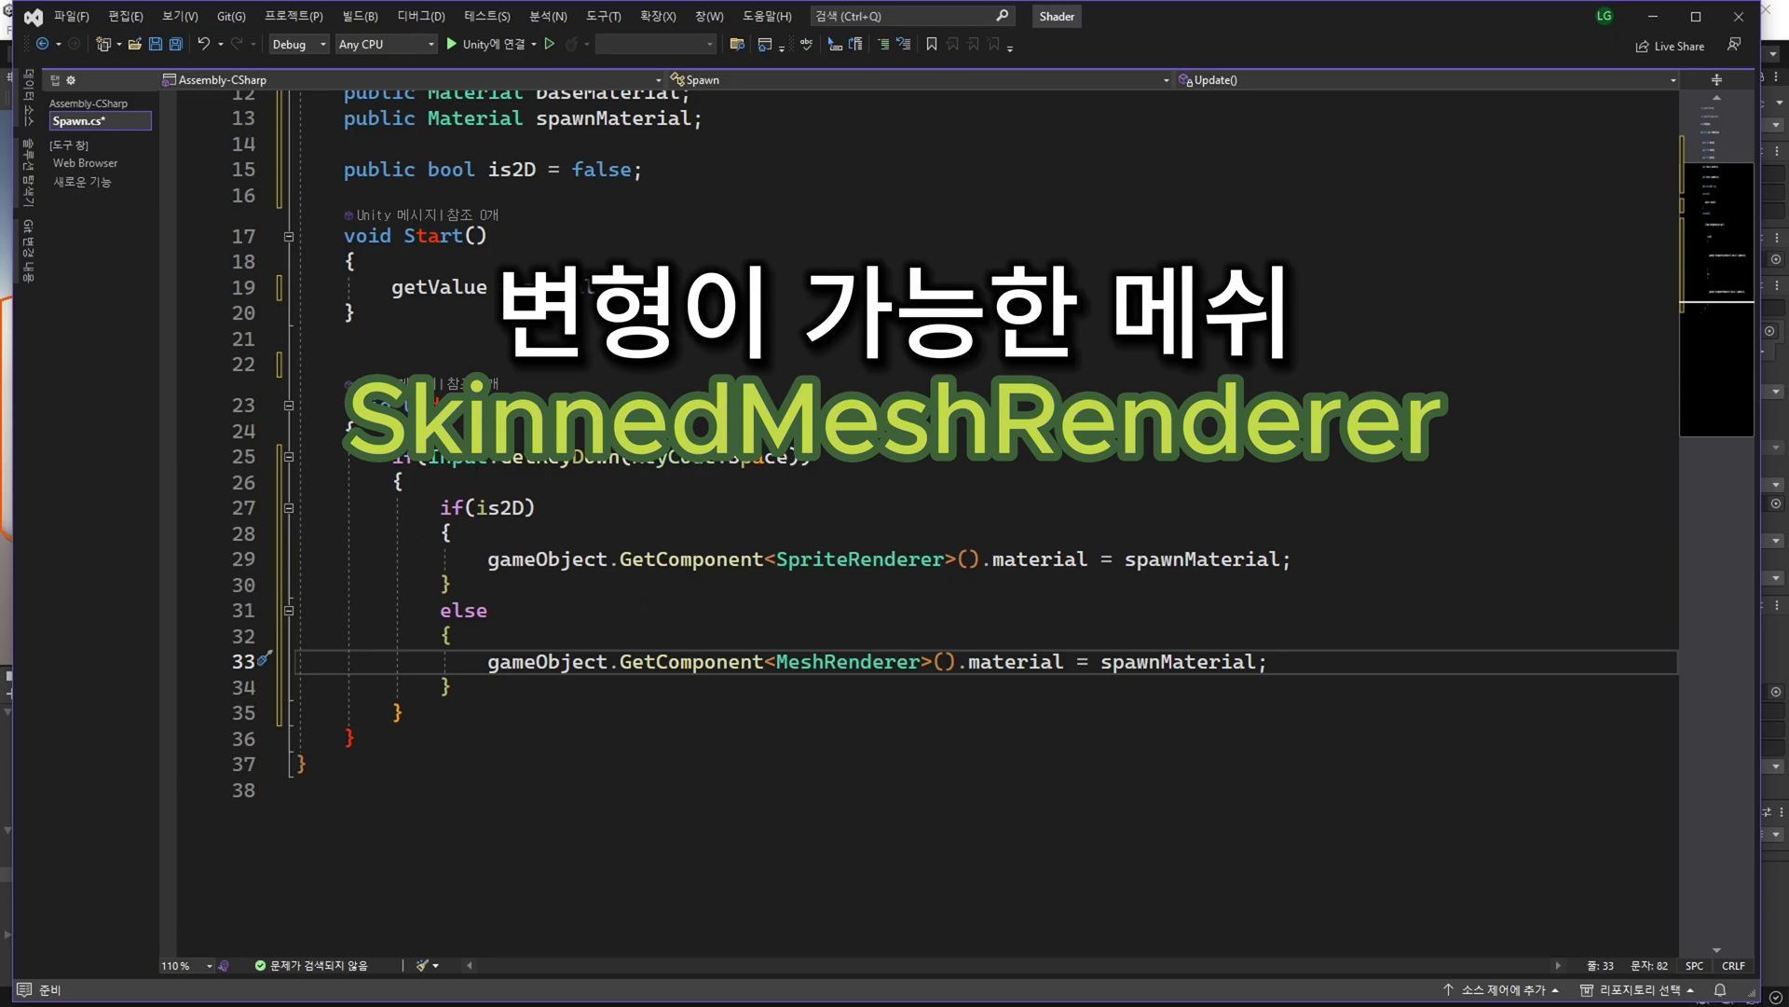
Open space in Update and declare a private bool isStart field below is2D.
click(631, 687)
key(Return)
key(Return)
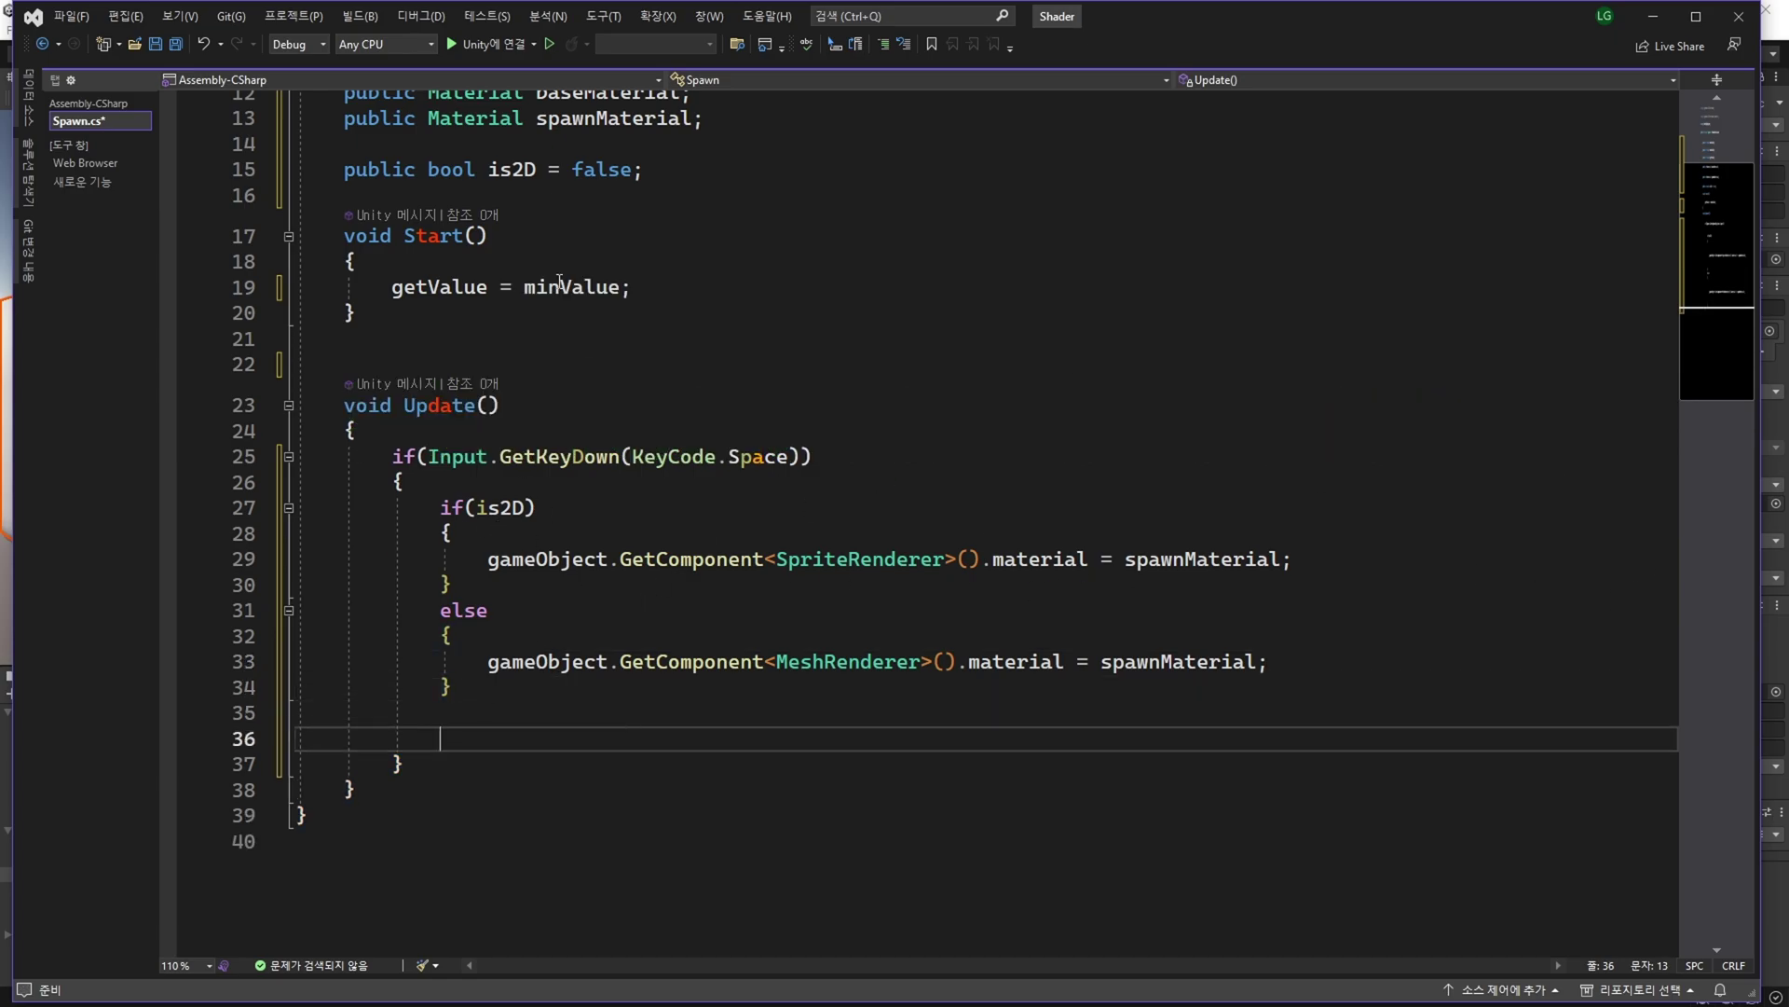
click(817, 429)
key(Return)
key(Return)
key(Return)
click(717, 192)
key(Return)
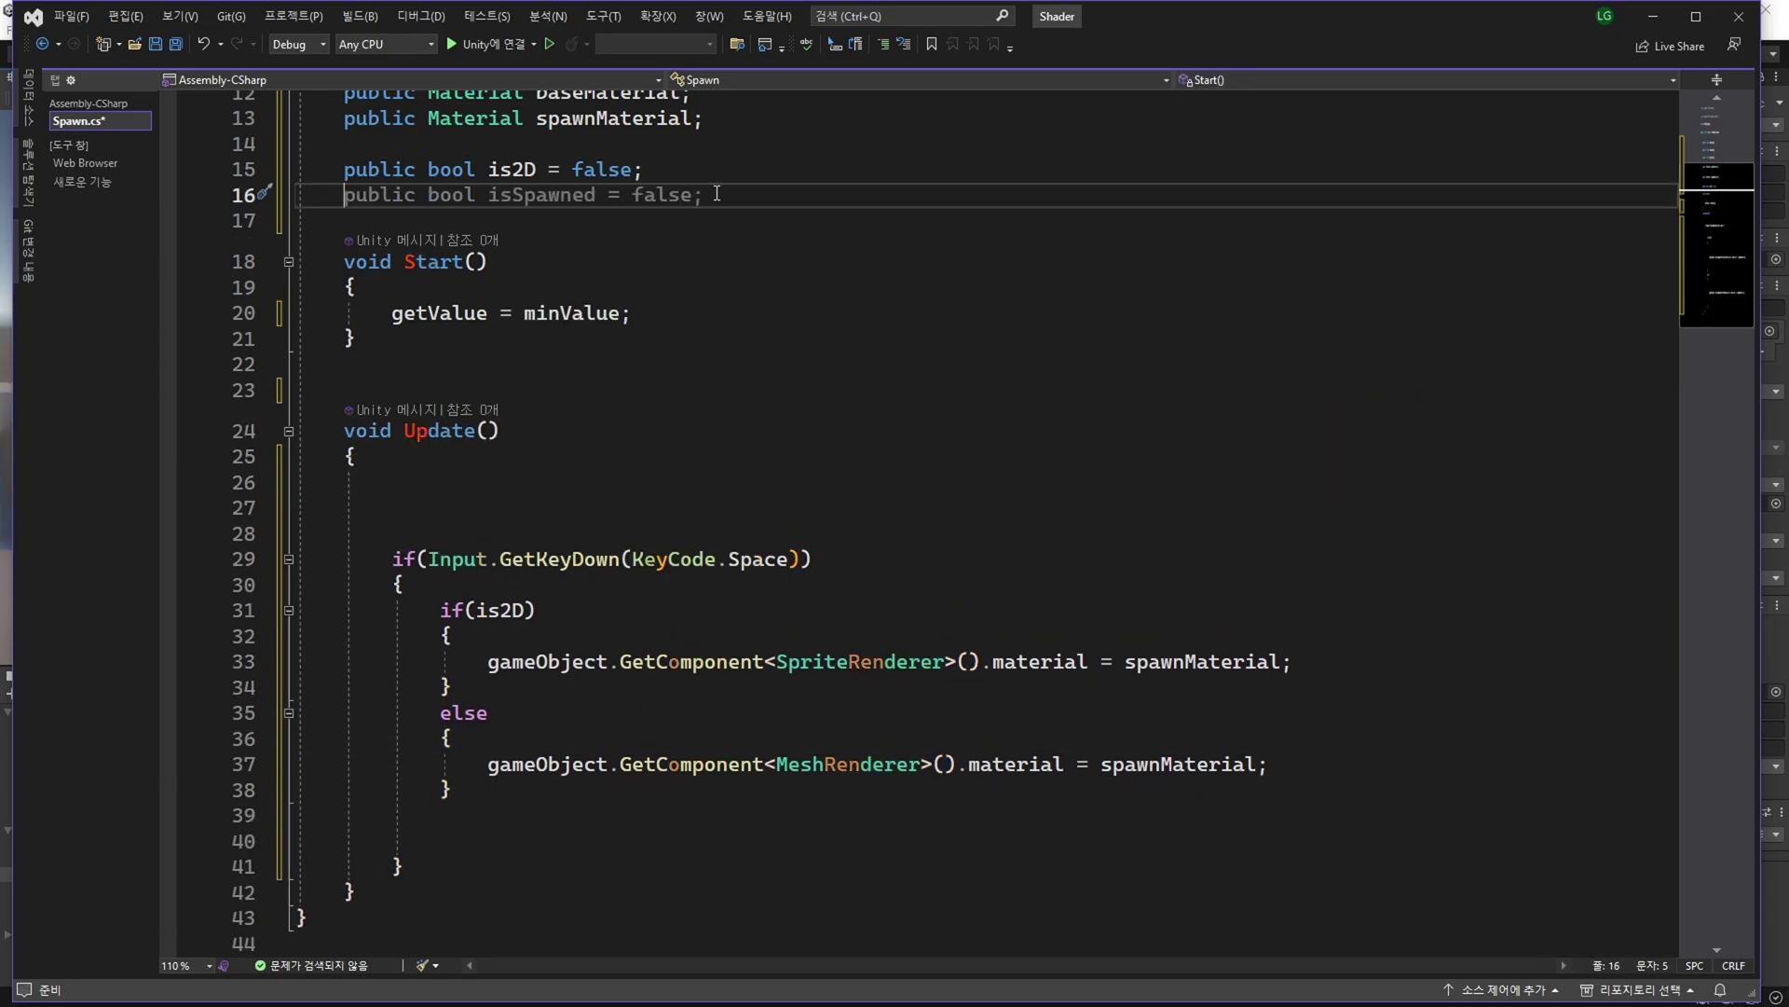
key(Return)
text(private boo)
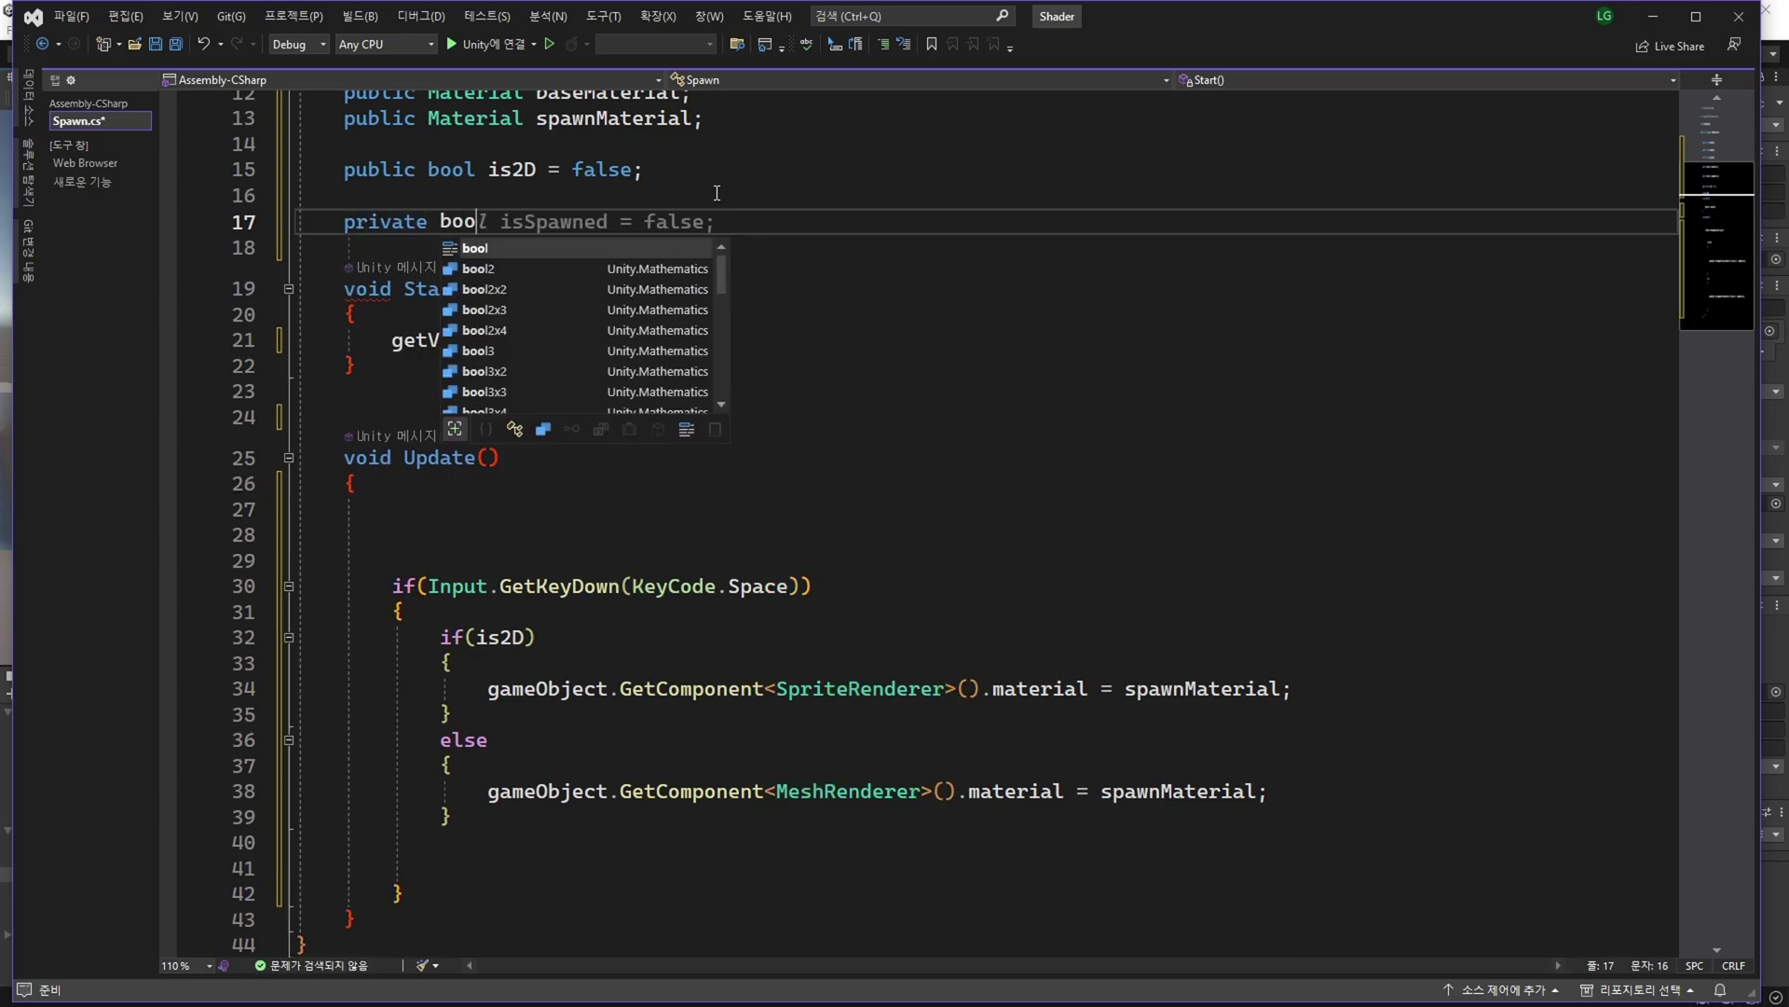
text(l isStart = f)
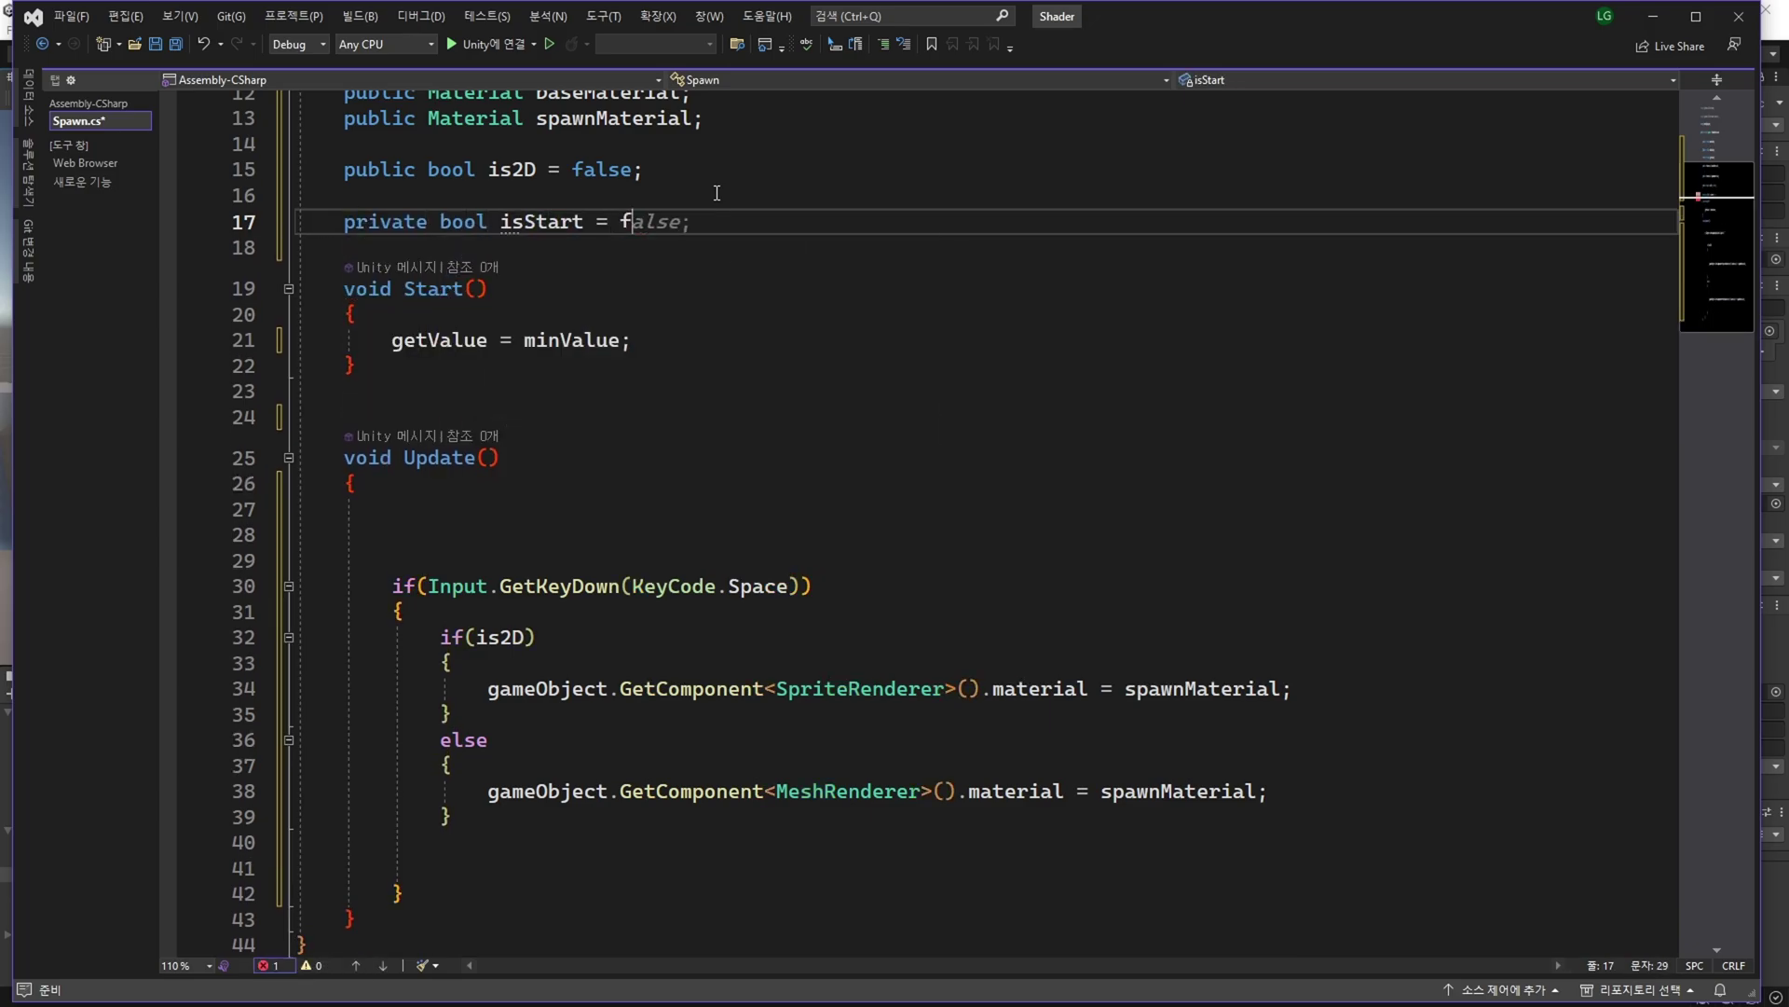
key(Tab)
Add an empty if(isStart){} block at the top of Update.
double_click(557, 221)
key(ctrl+c)
click(540, 505)
key(Return)
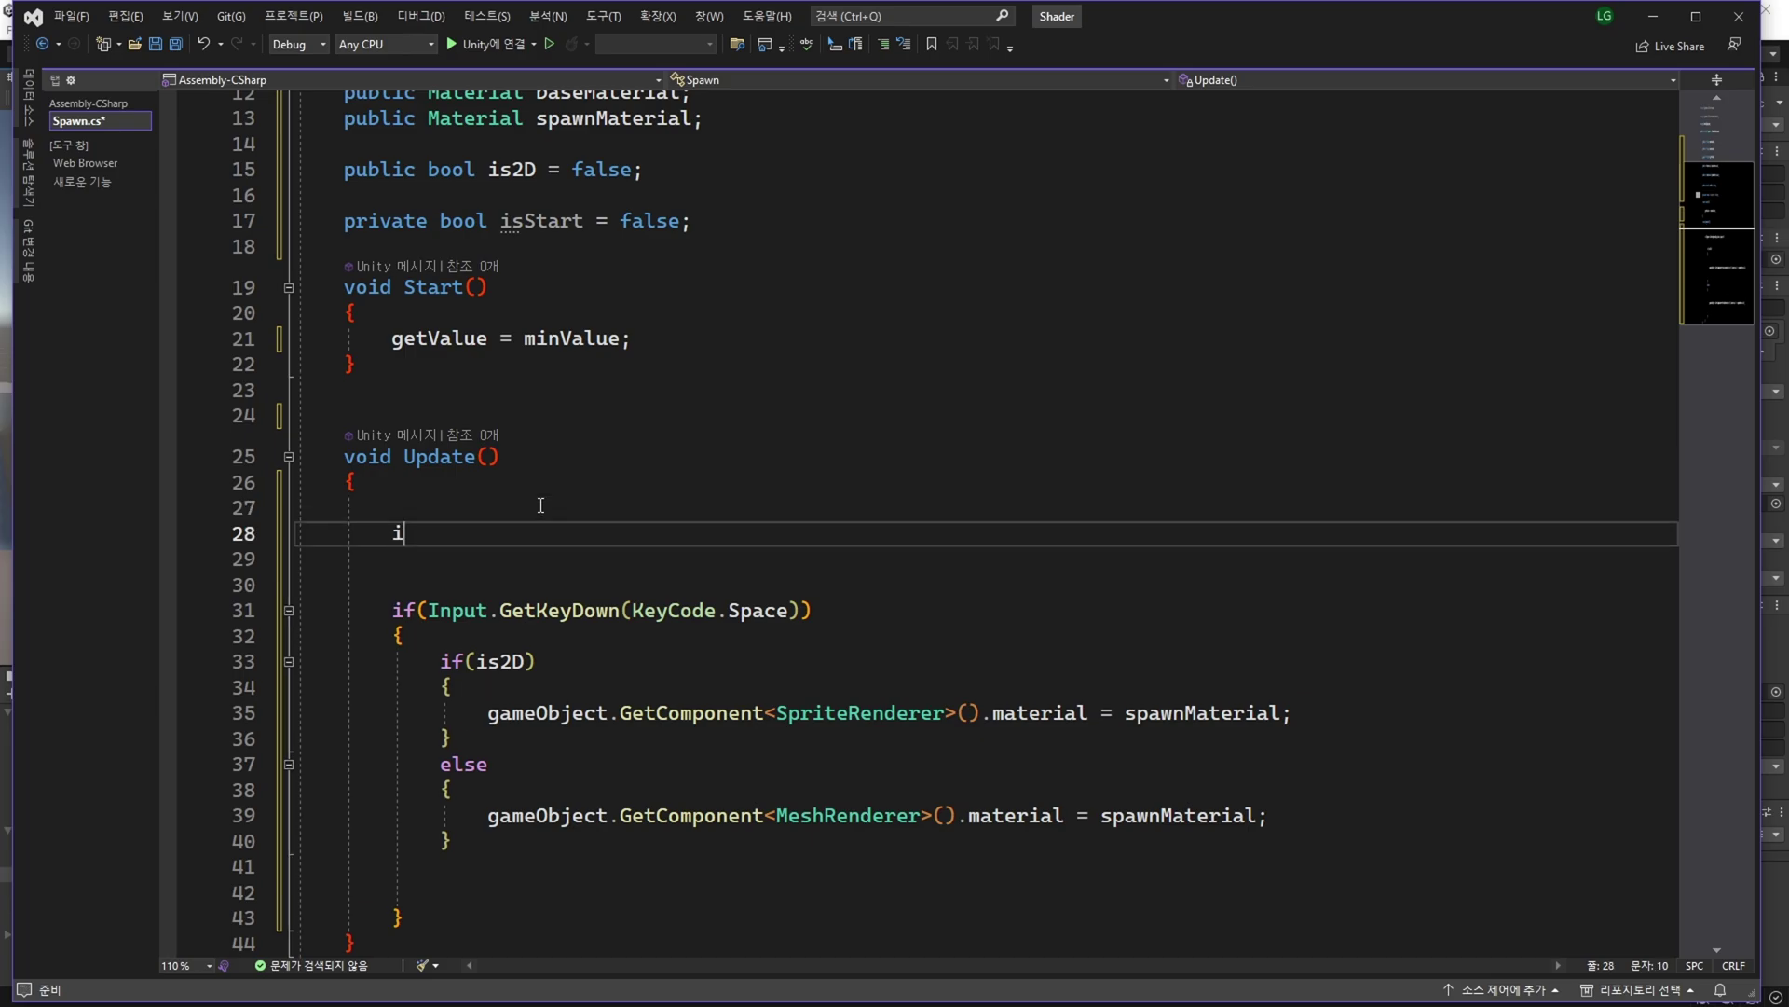
text(if()
text(isStart)
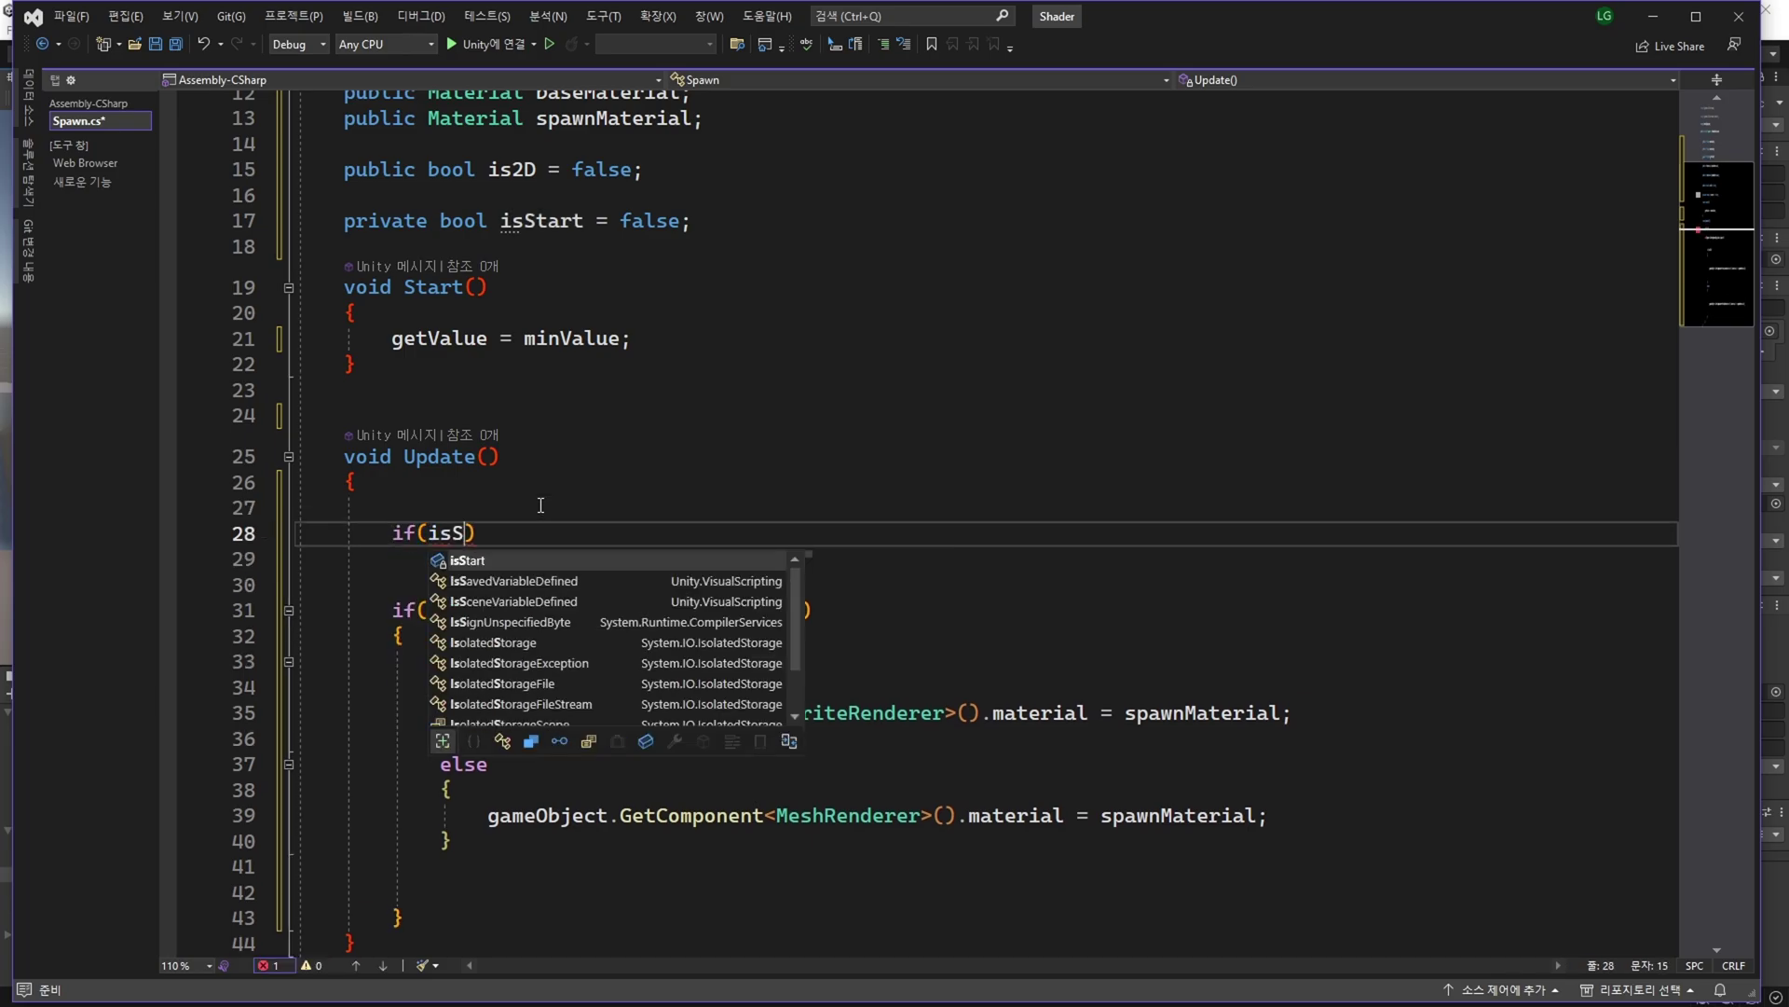
text())
key(Return)
text({)
key(Return)
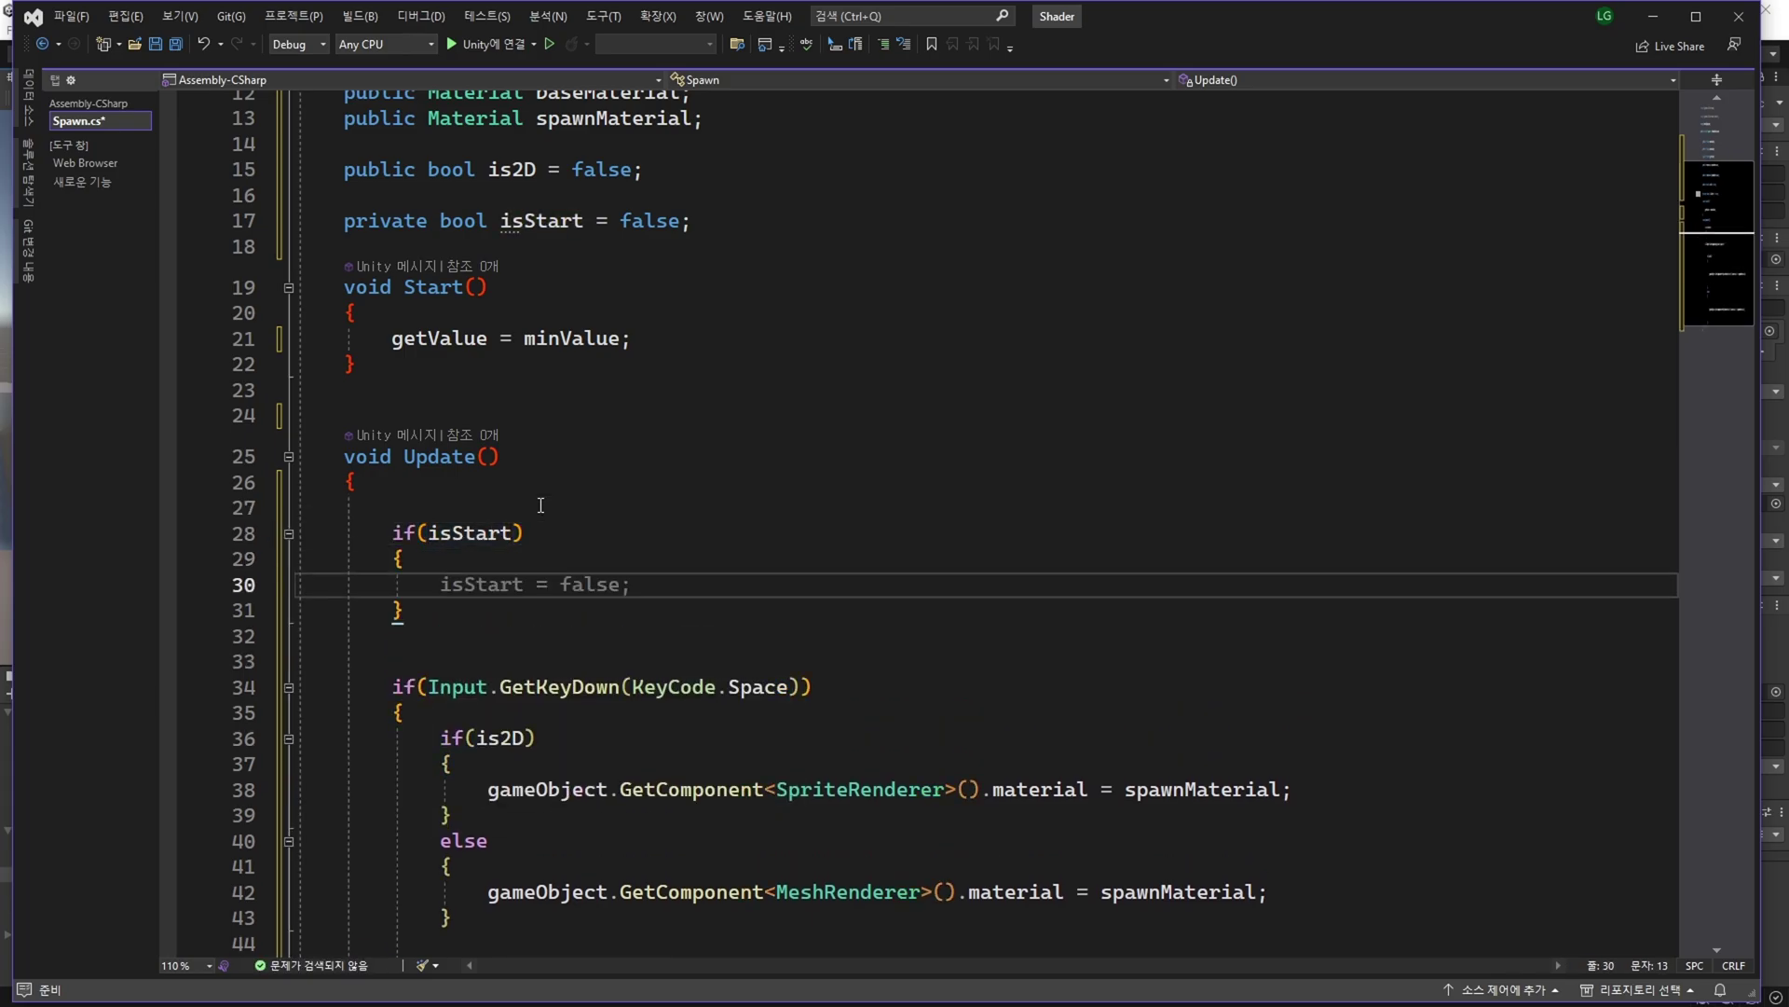
Set isStart = true at the end of the Space-key block.
scroll(791, 627, down, 4)
click(791, 661)
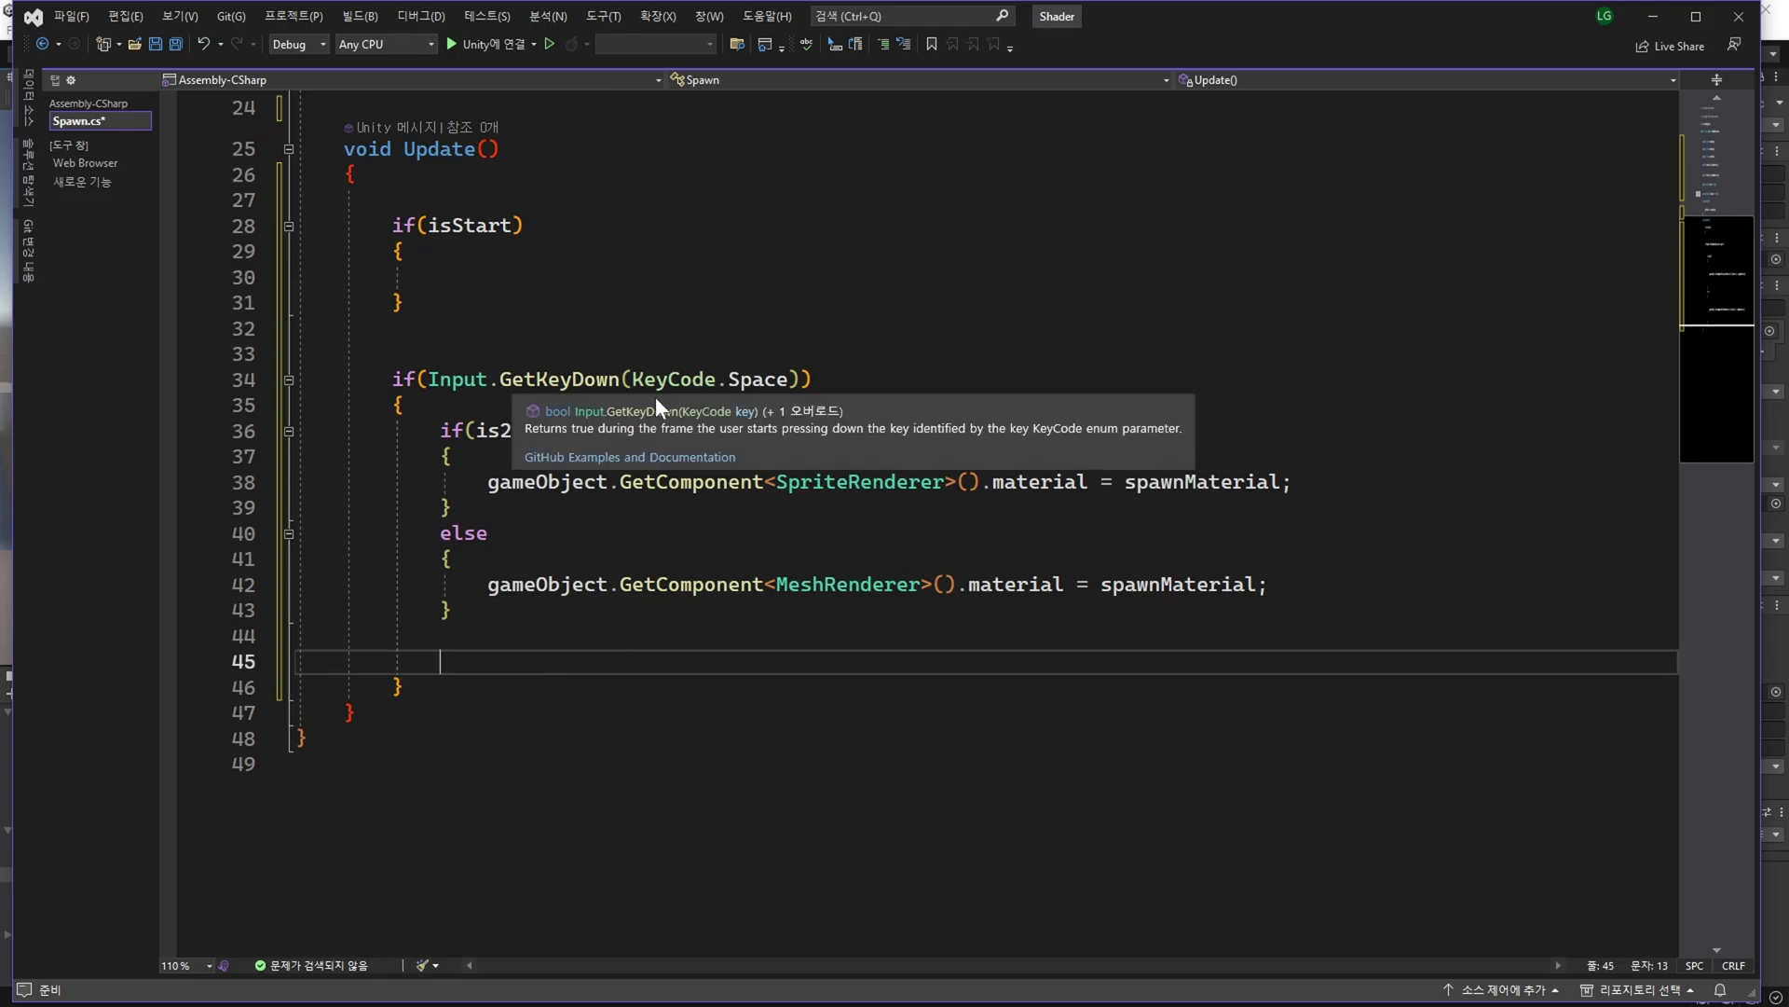
scroll(656, 395, up, 4)
click(583, 221)
scroll(672, 516, down, 2)
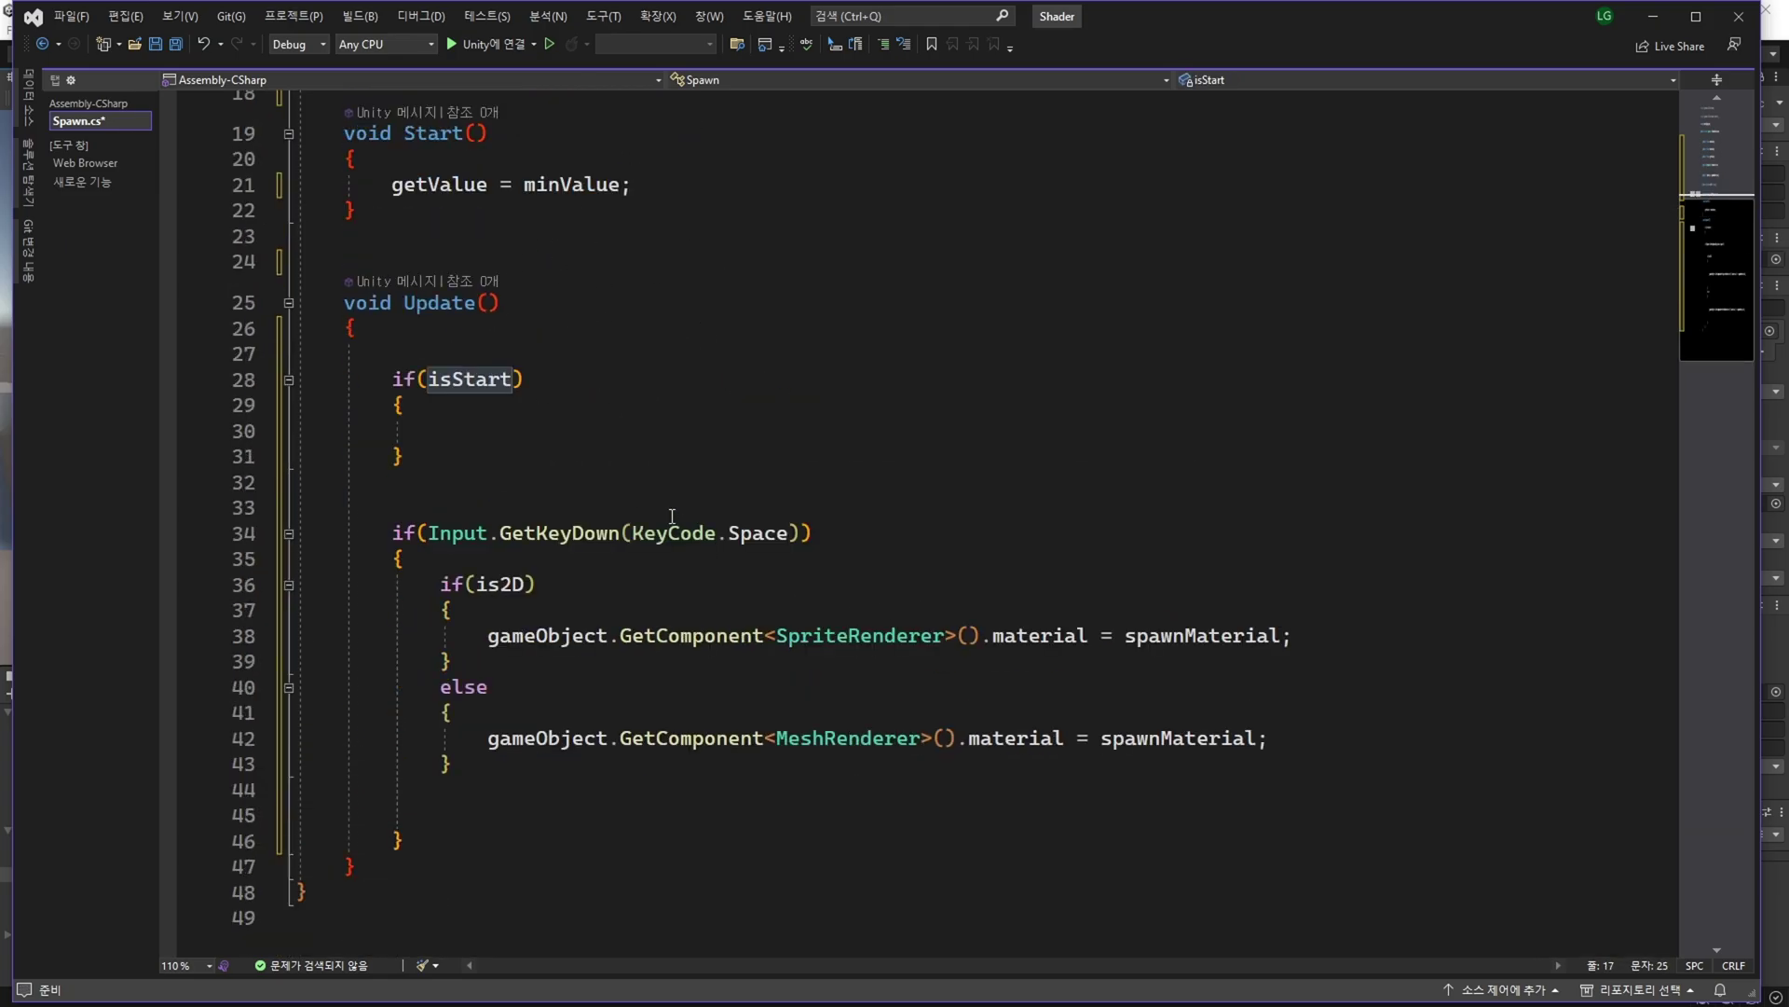
scroll(672, 515, down, 2)
click(766, 664)
key(ctrl+v)
text(= tr)
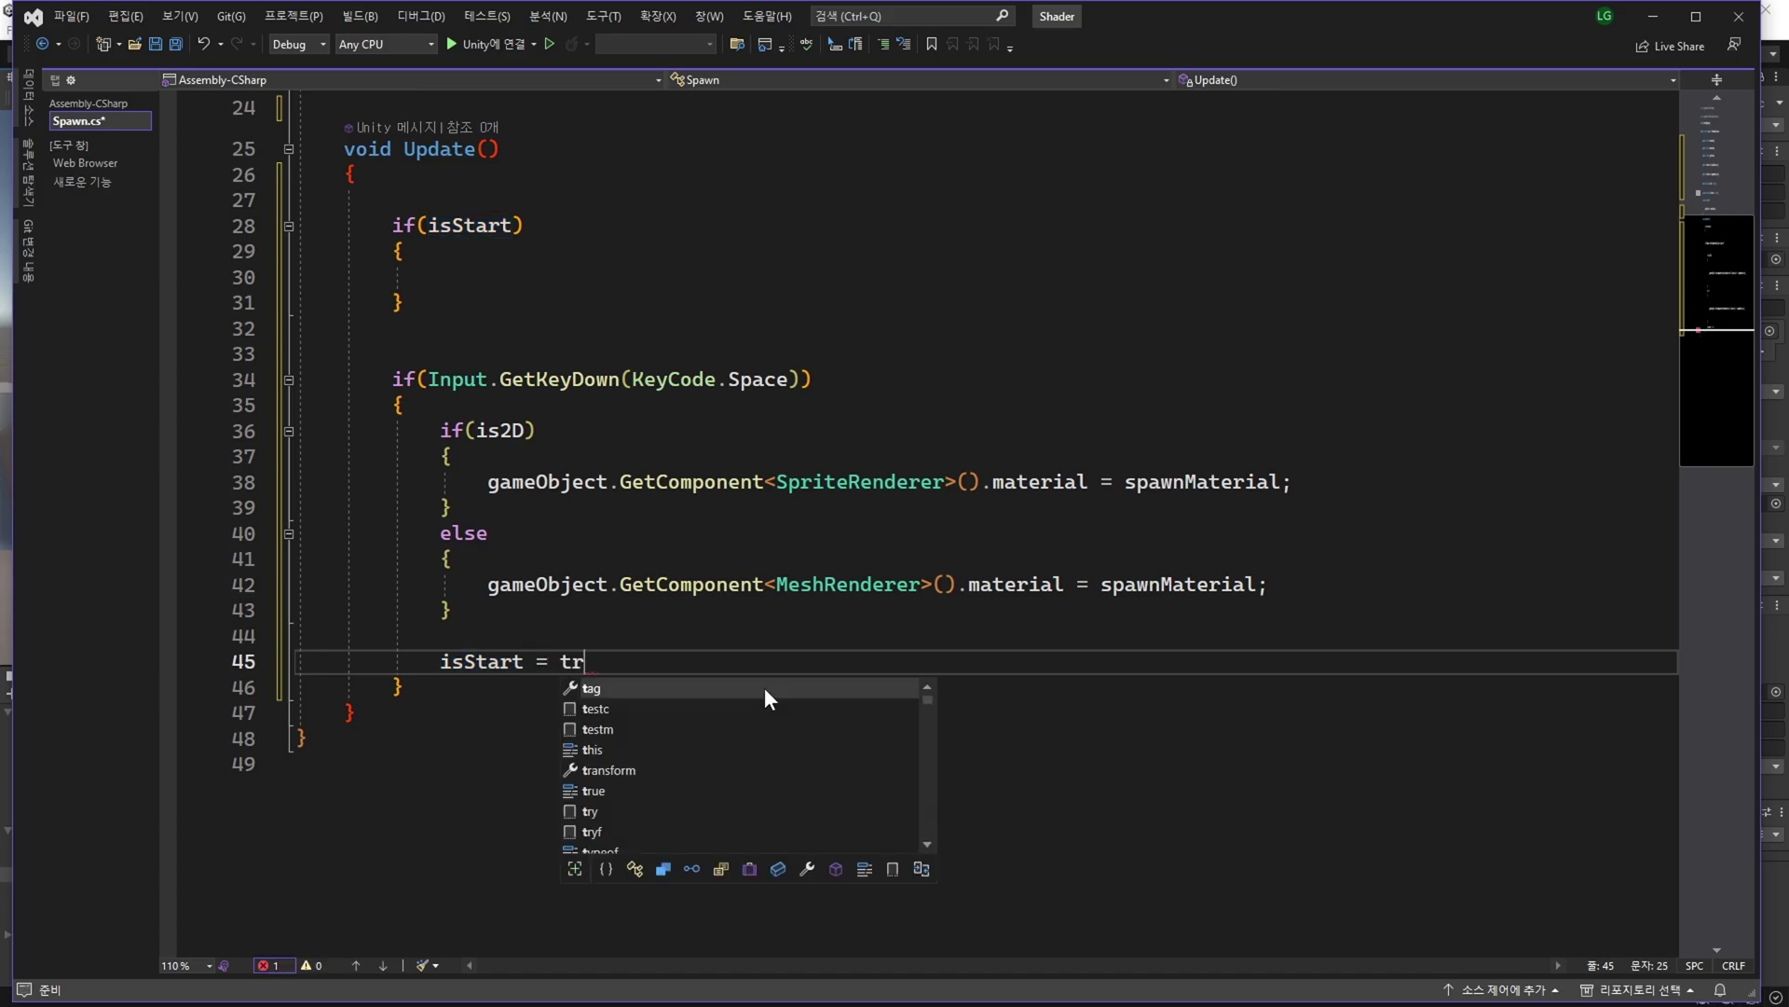
text(uel)
text(;)
click(766, 689)
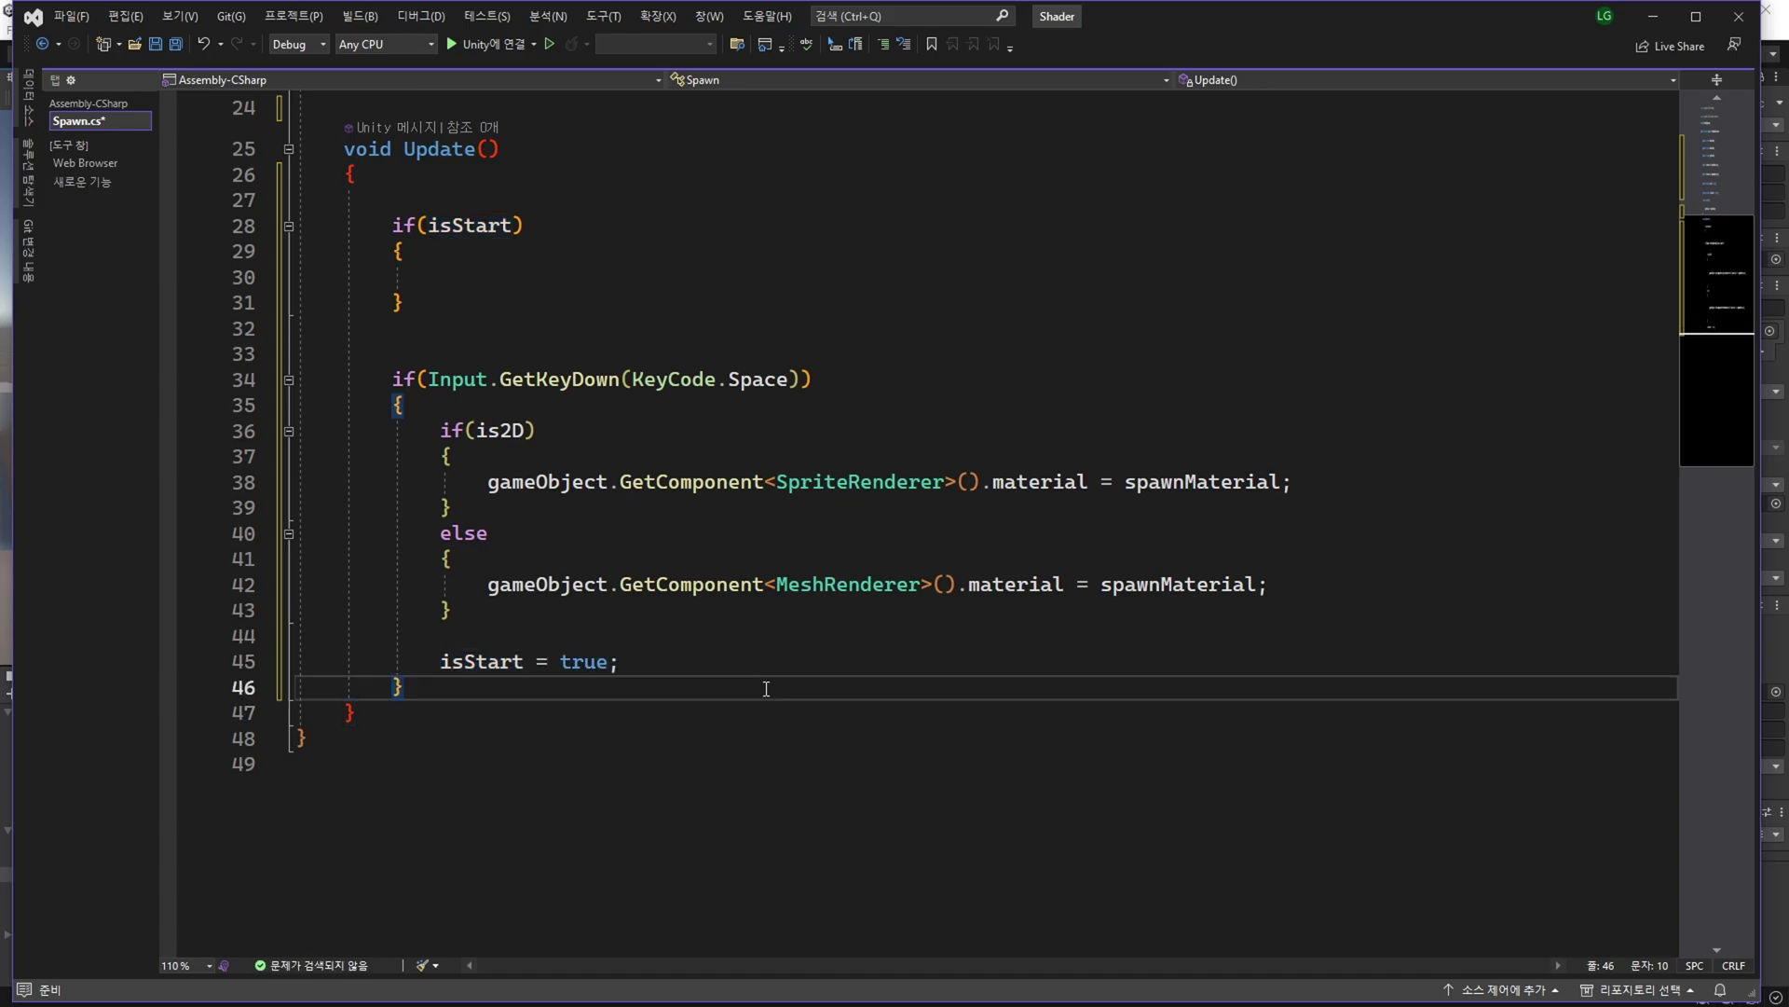
key(Return)
key(Return)
key(Down)
key(Return)
key(Return)
Copy the getValue = minValue line from Start for reuse in the Space block.
scroll(574, 747, up, 3)
drag(335, 267, 630, 267)
key(ctrl+c)
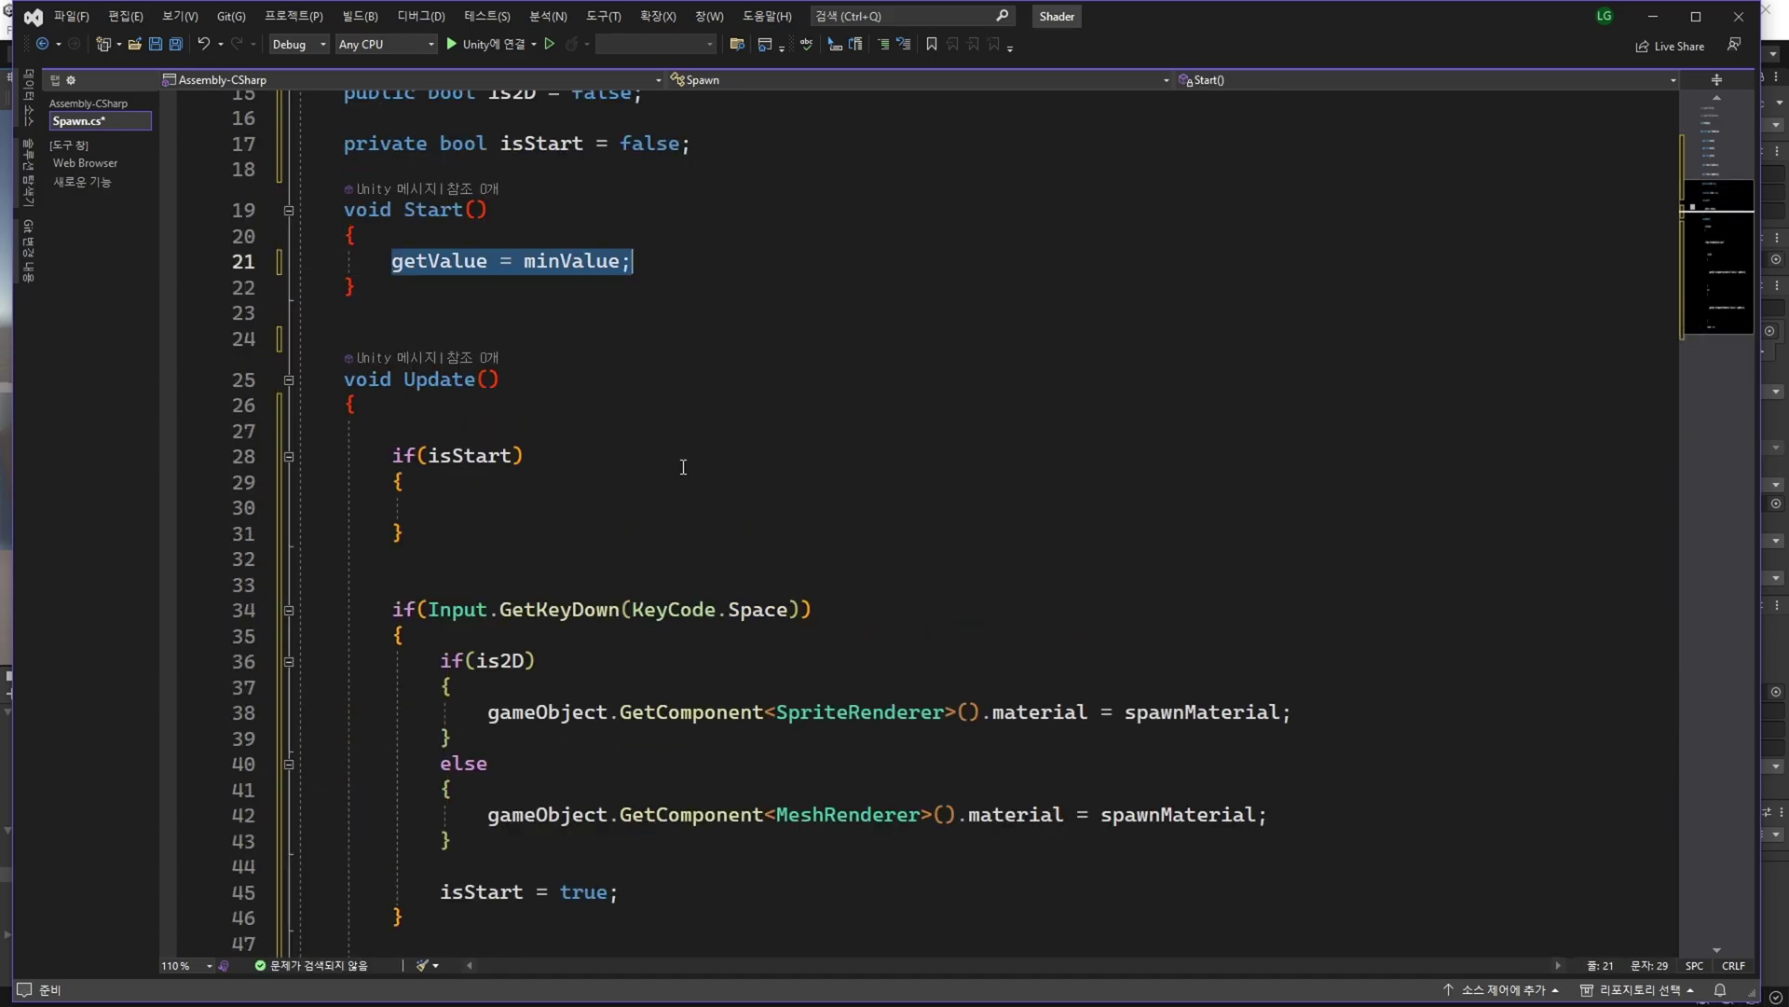
scroll(680, 467, down, 3)
click(559, 560)
Reset getValue = minValue in the Space block and tidy the lines after Update.
key(ctrl+v)
key(Return)
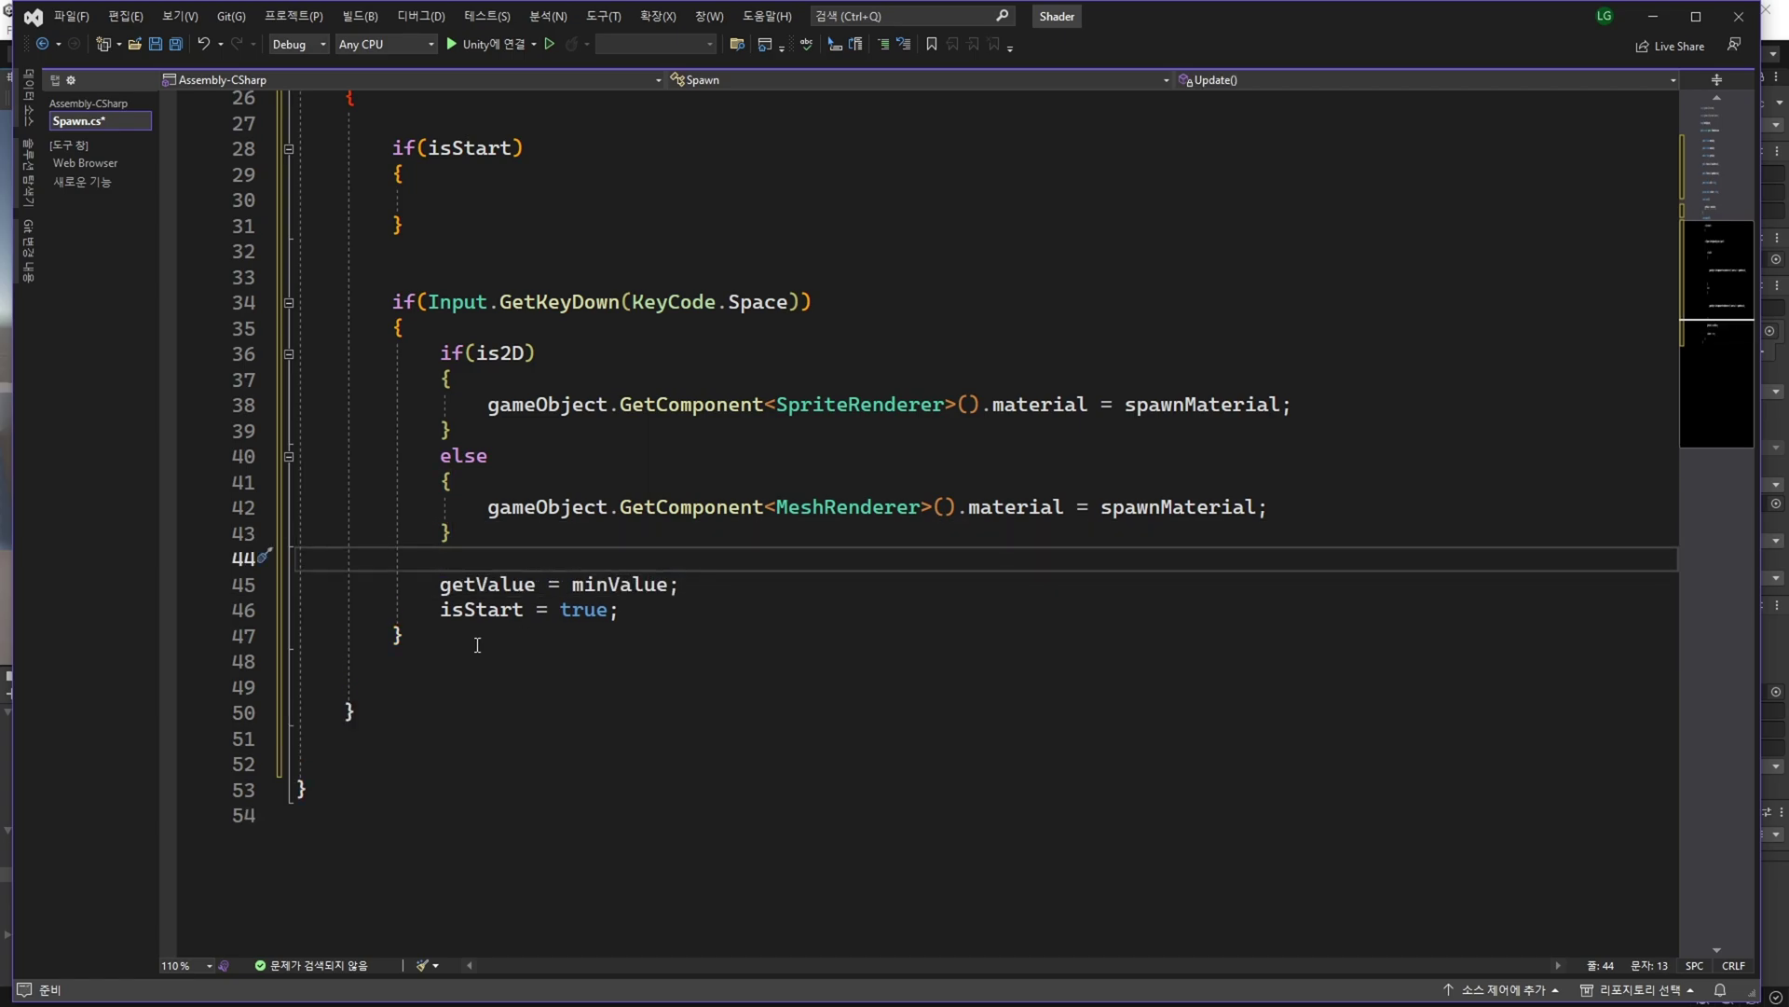
click(477, 645)
key(Delete)
key(Delete)
key(Down)
Add a private SpawnObj() method that increments getValue by Time.deltaTime.
key(Return)
key(Return)
text(private )
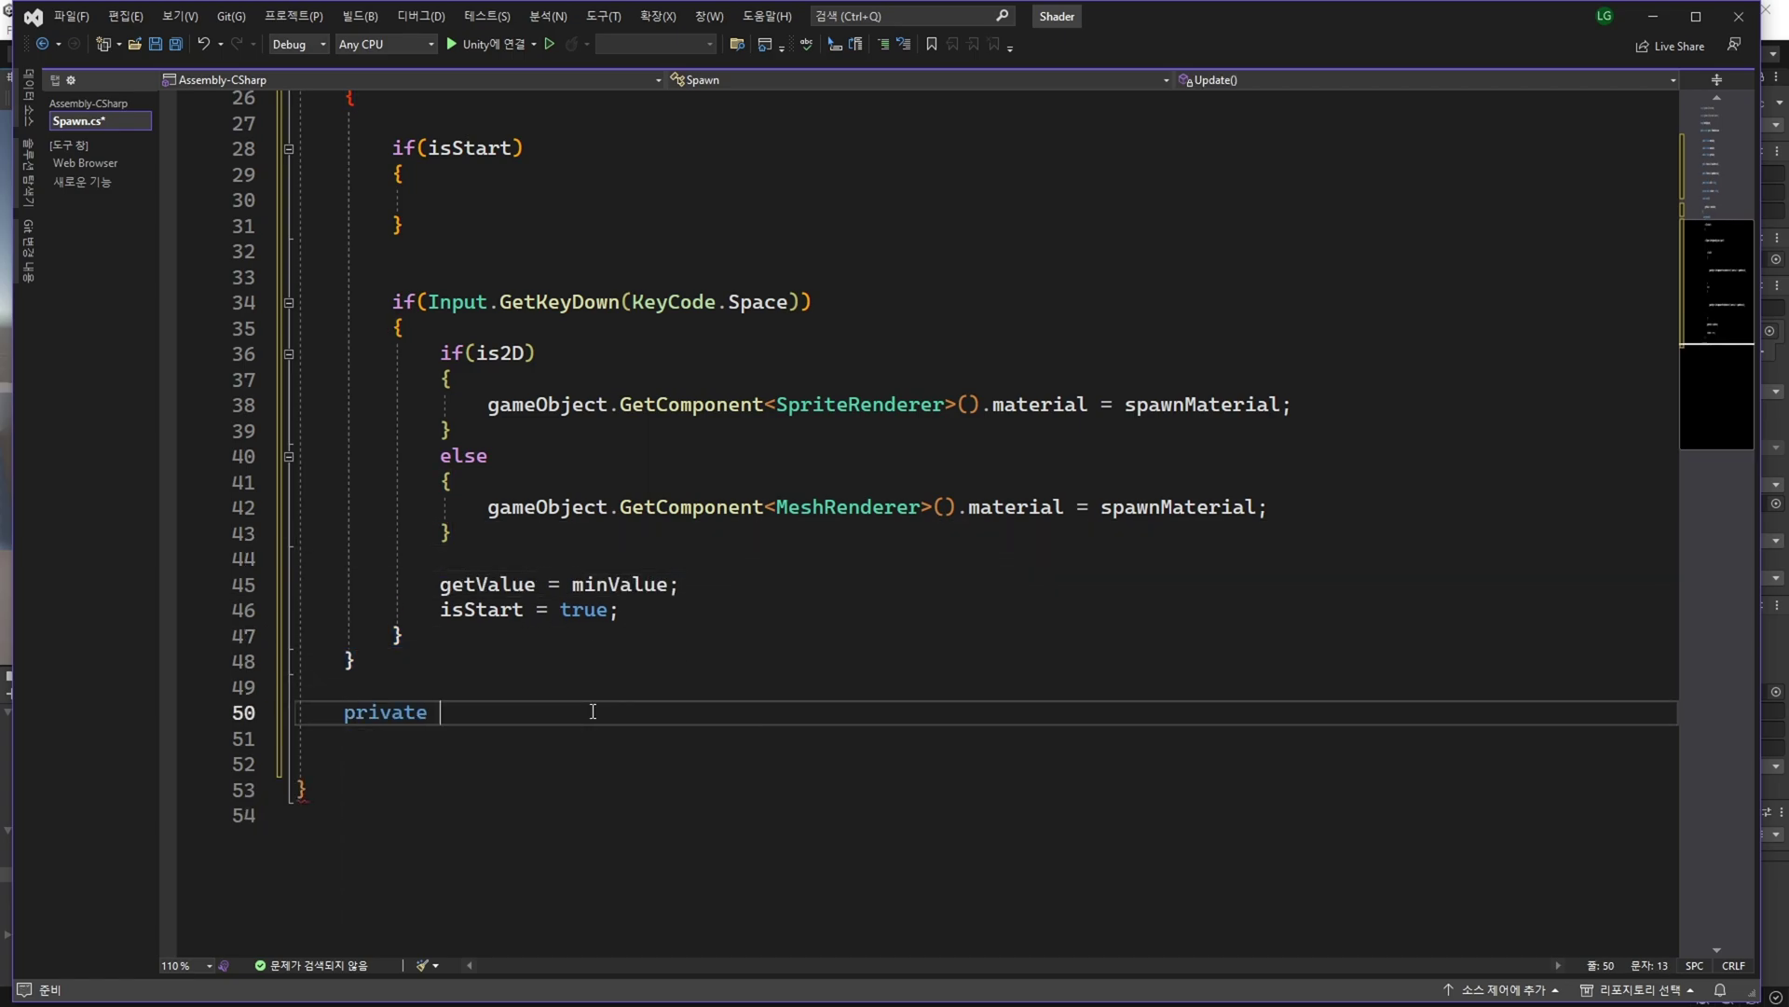
text(void SpawnO)
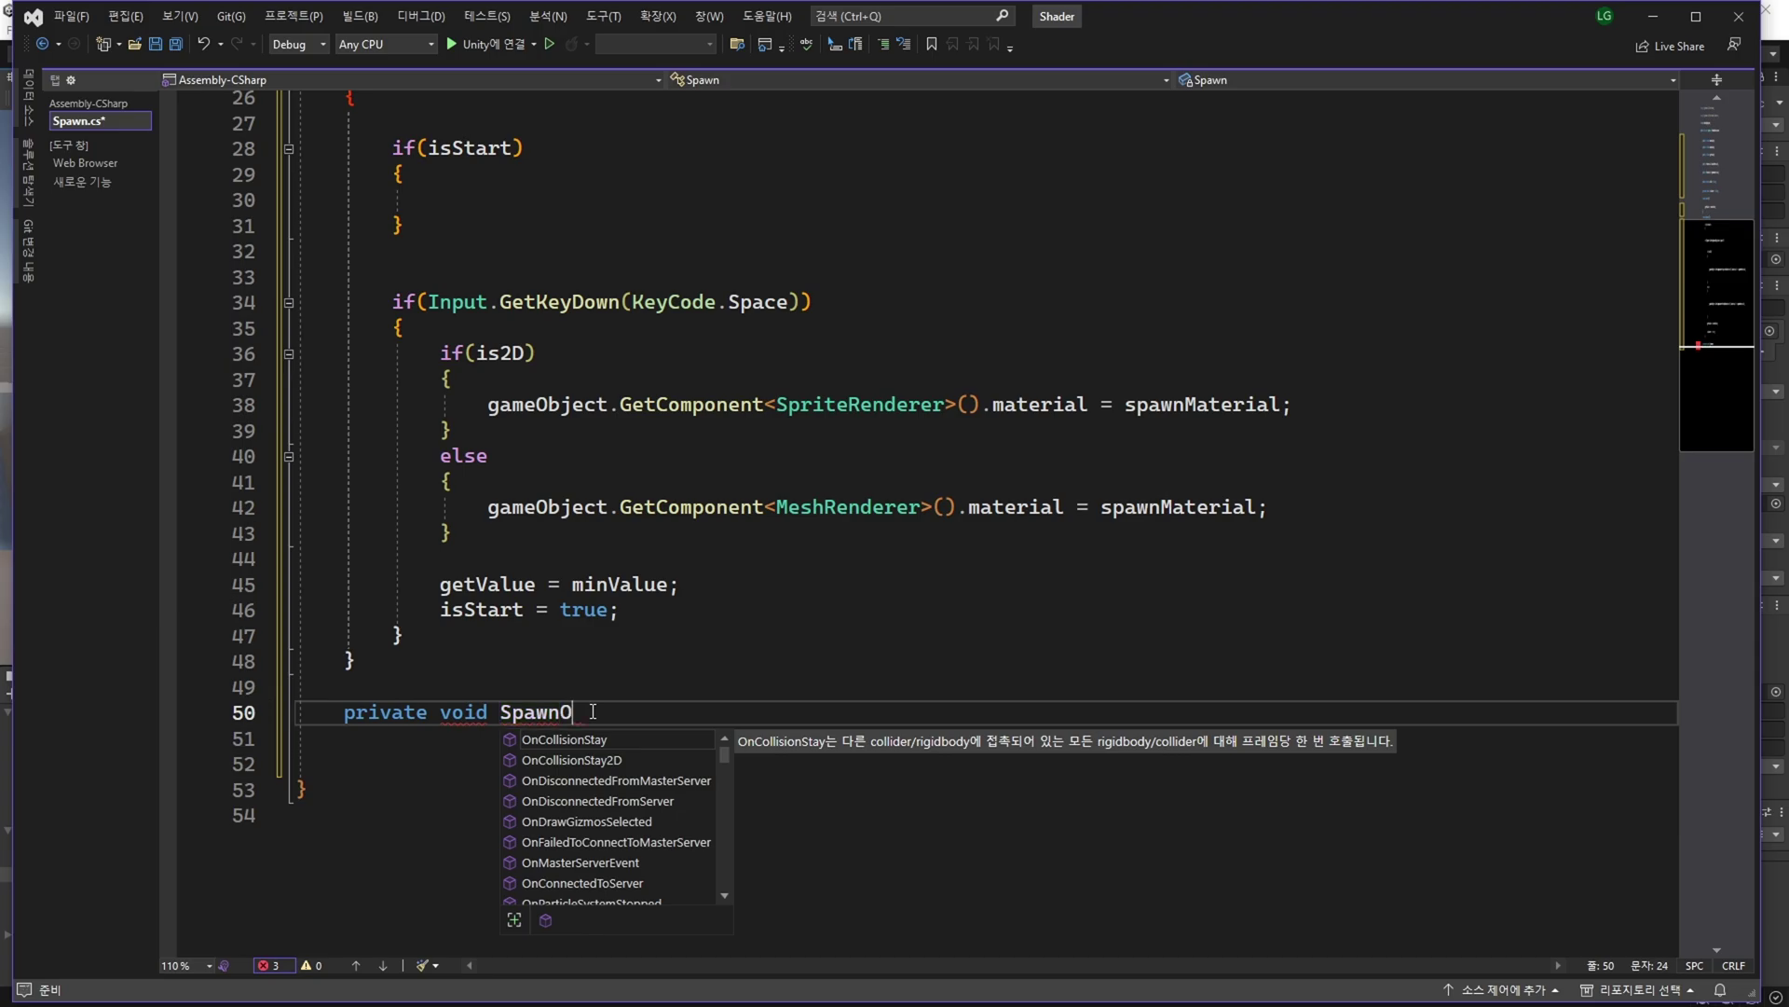
text(bj())
key(Return)
text({)
key(Return)
text(get)
key(Tab)
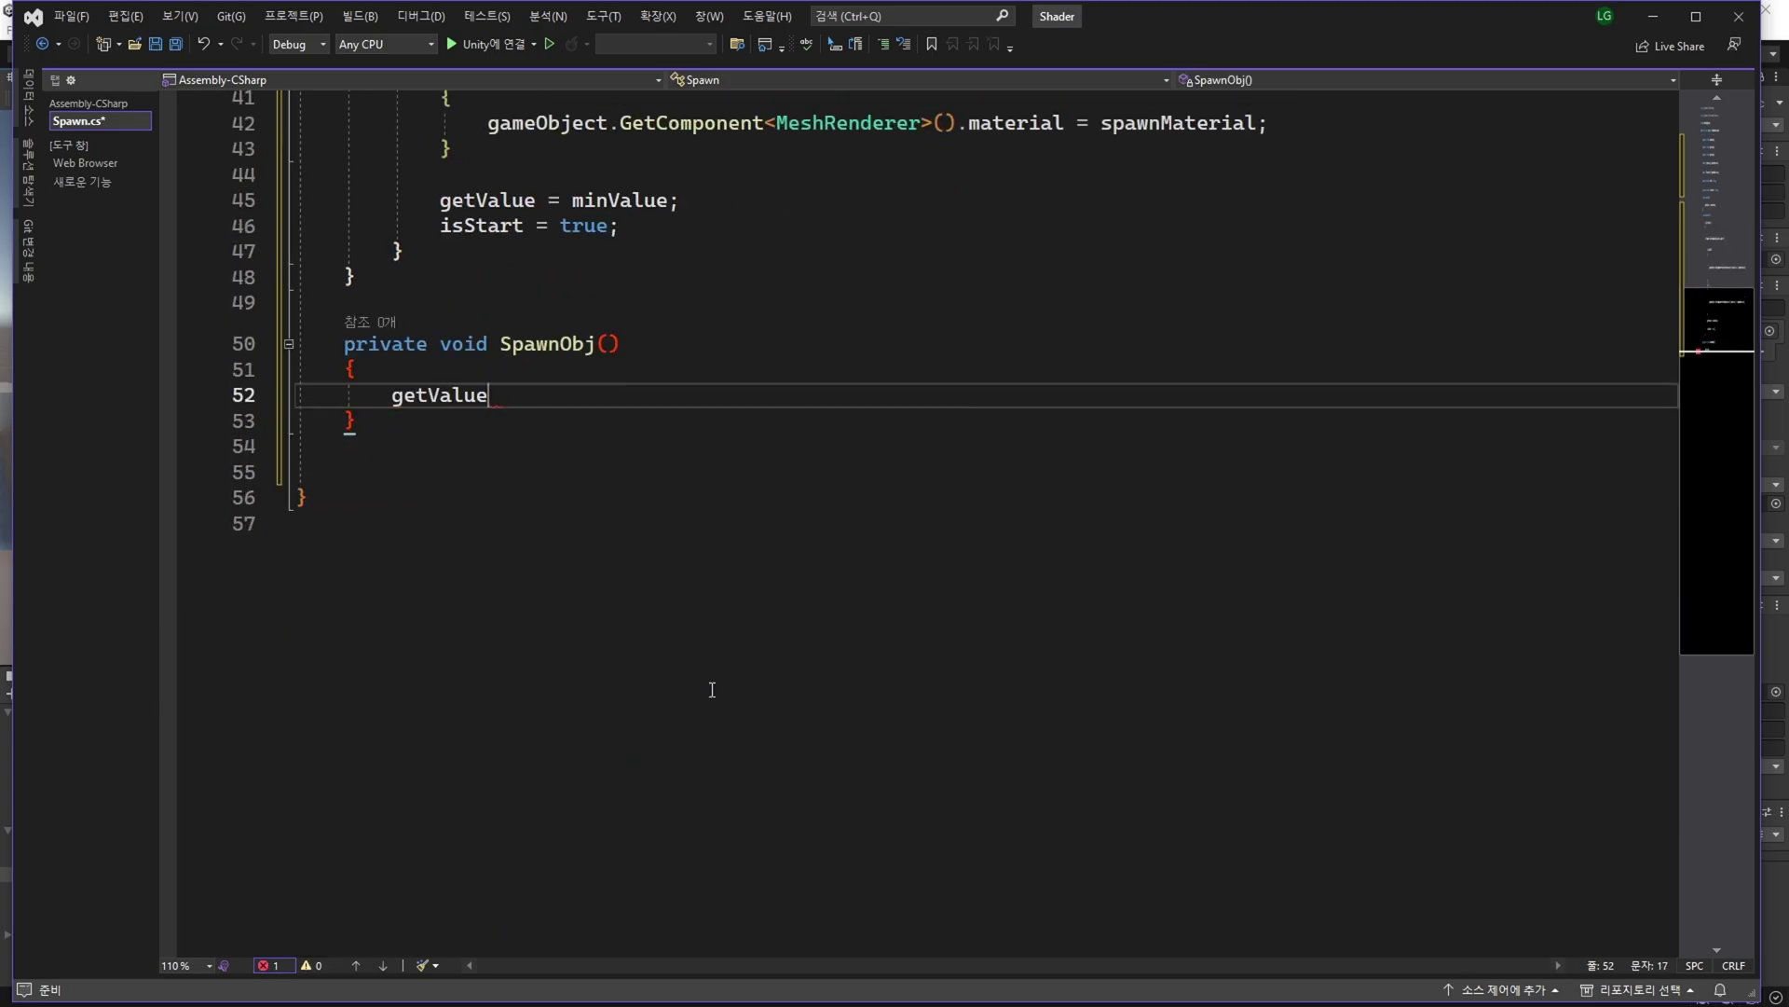
text(+= Time.)
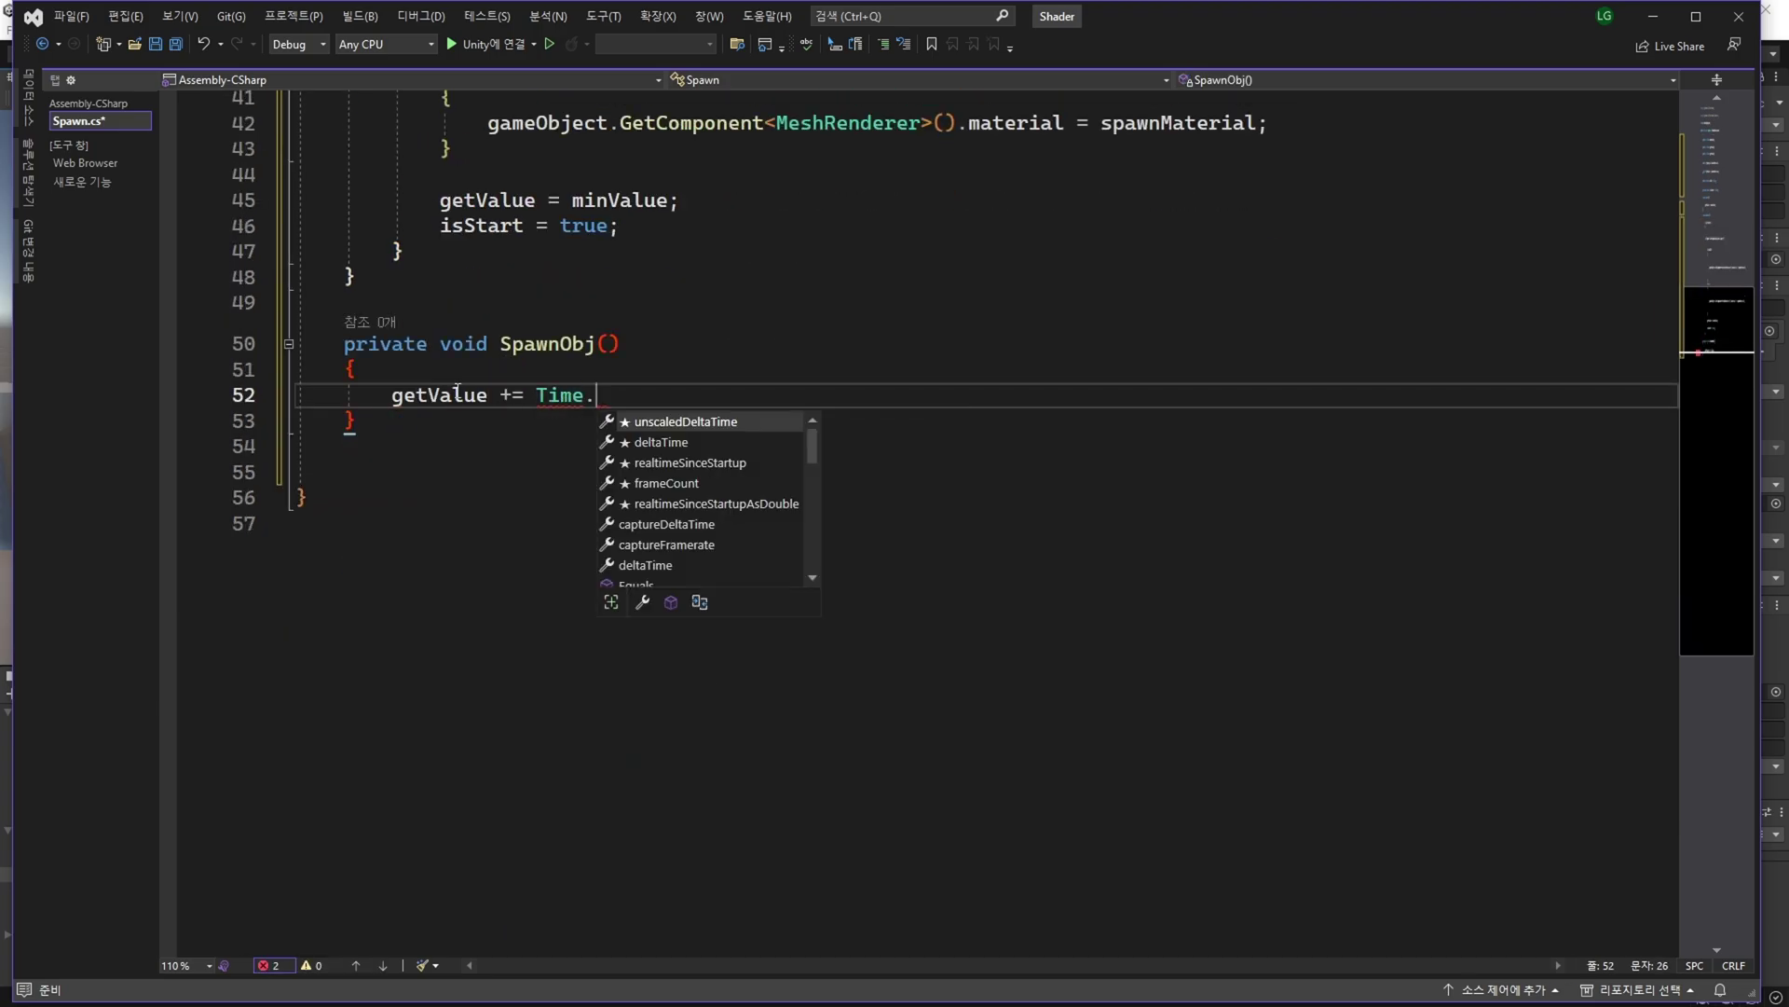
text(d)
key(Tab)
text(;)
Declare a public float speed field, defaulting to 1f, after is2D.
click(457, 394)
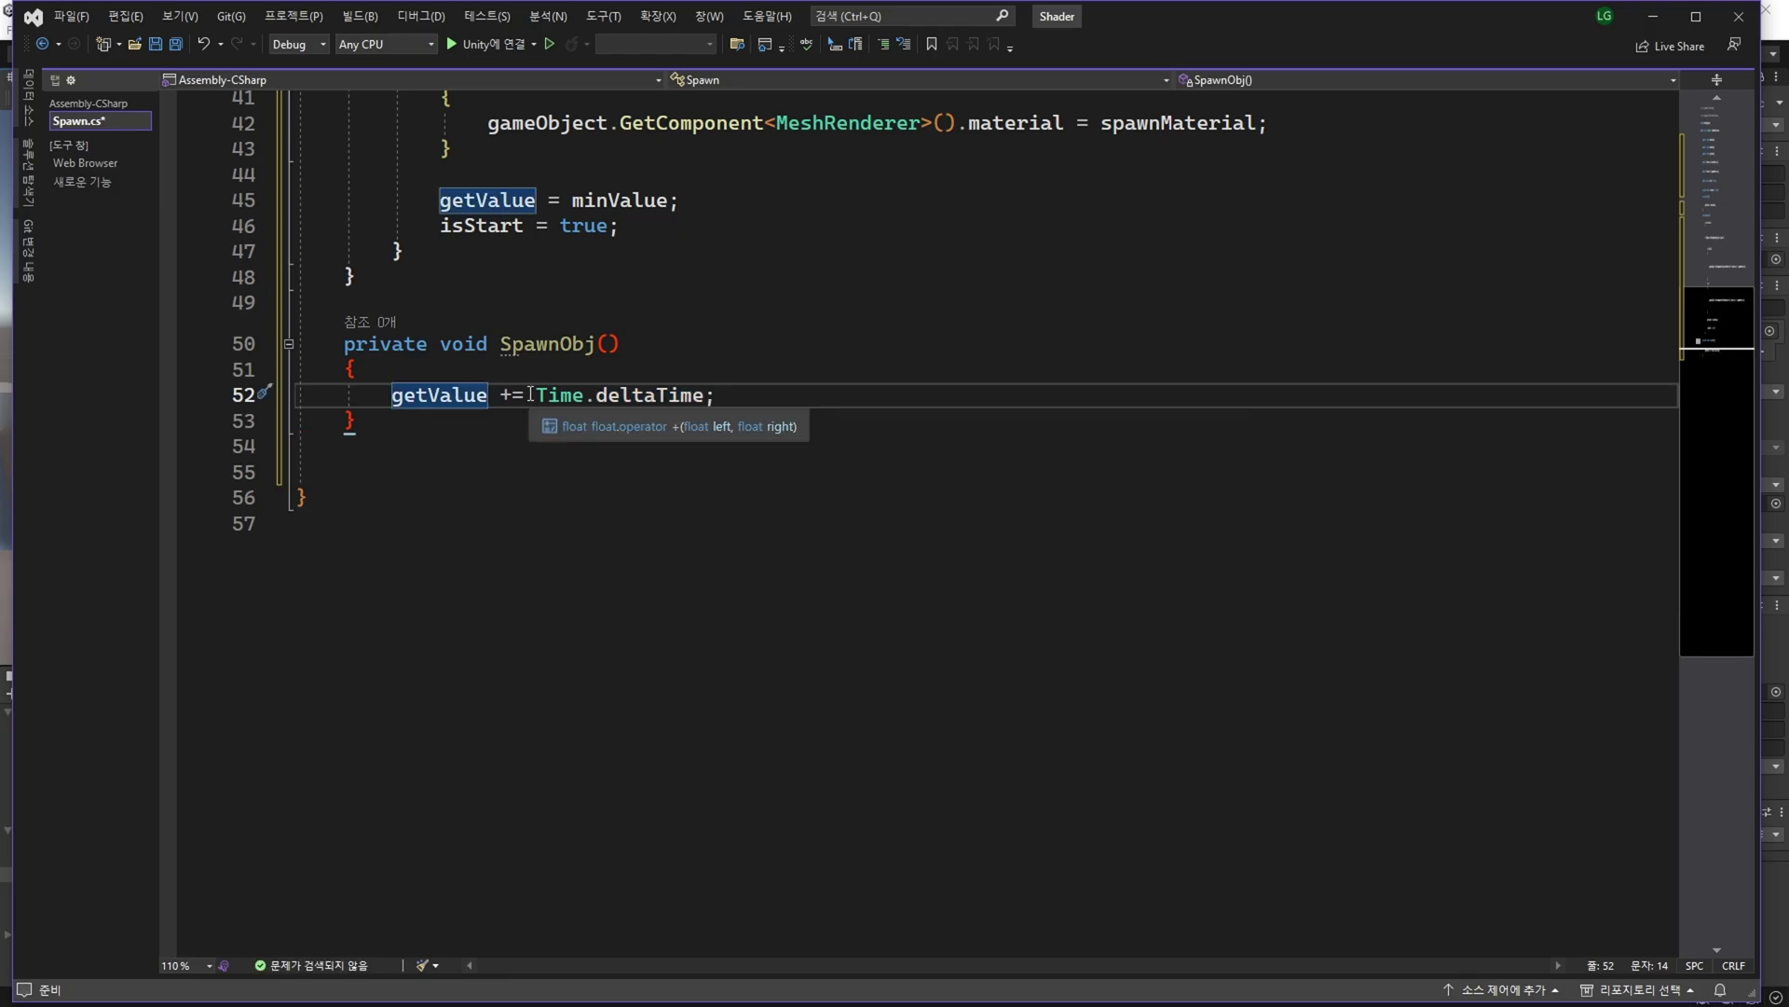
scroll(660, 624, up, 5)
scroll(660, 624, up, 7)
click(708, 373)
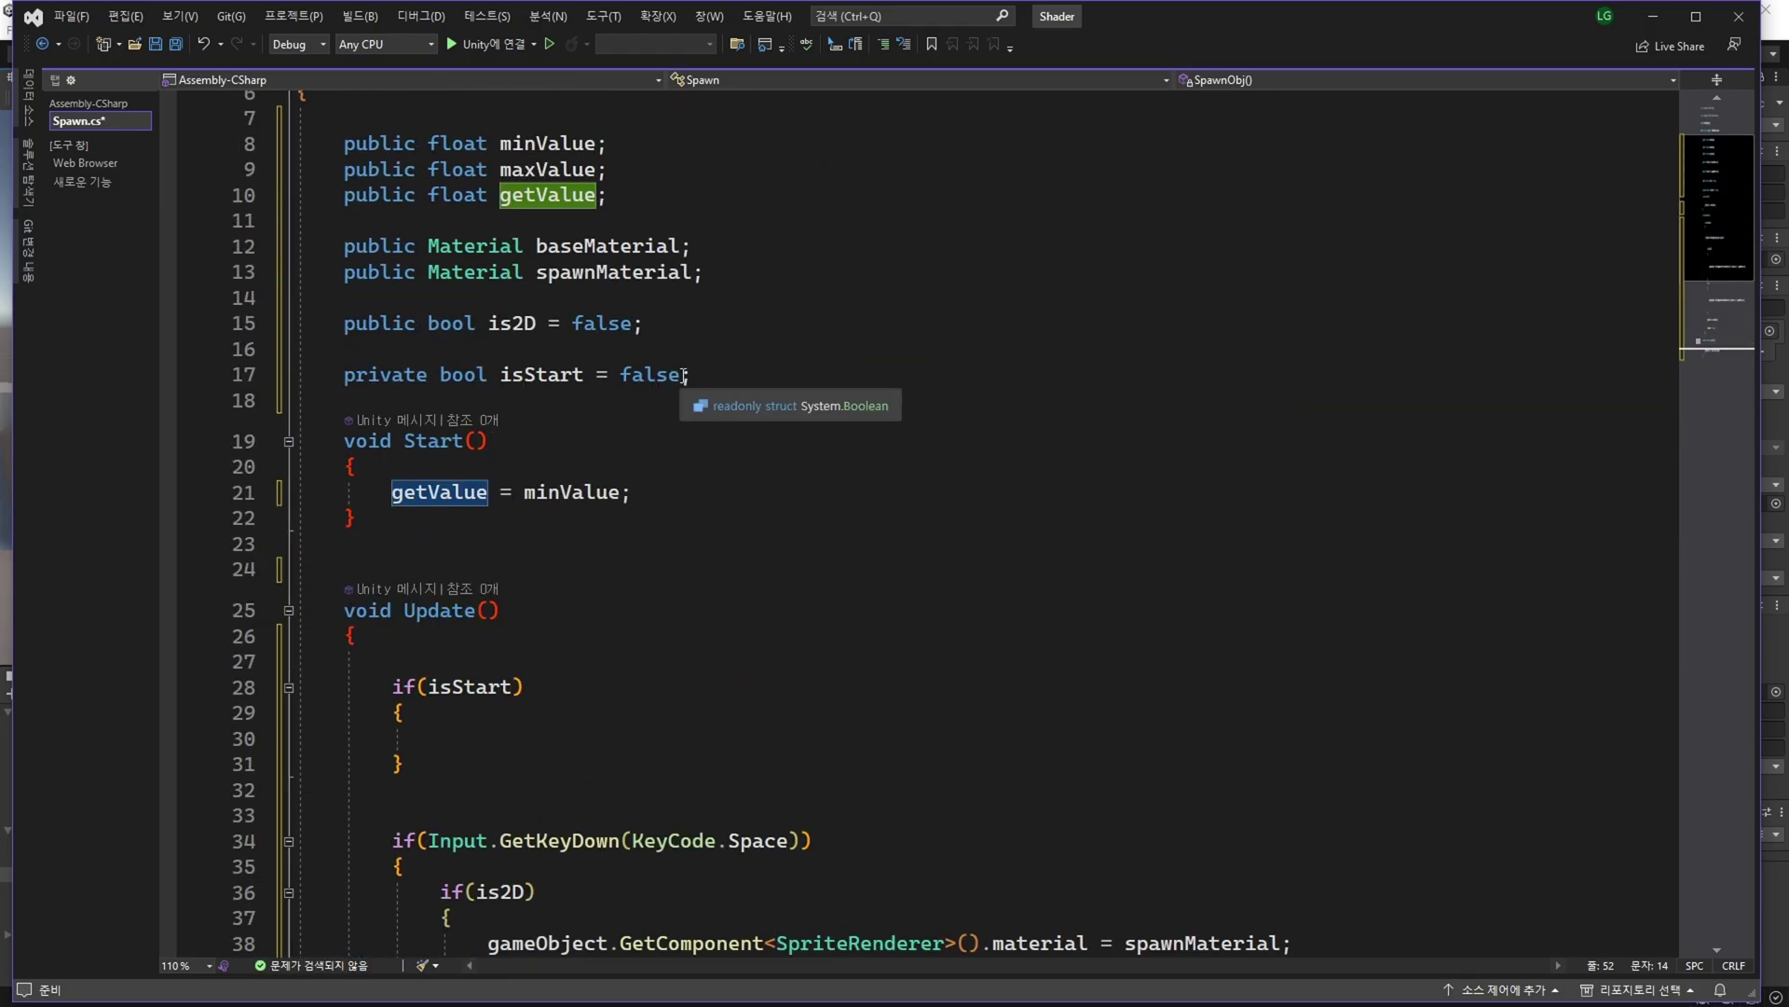
click(829, 329)
key(Return)
key(Return)
text(public )
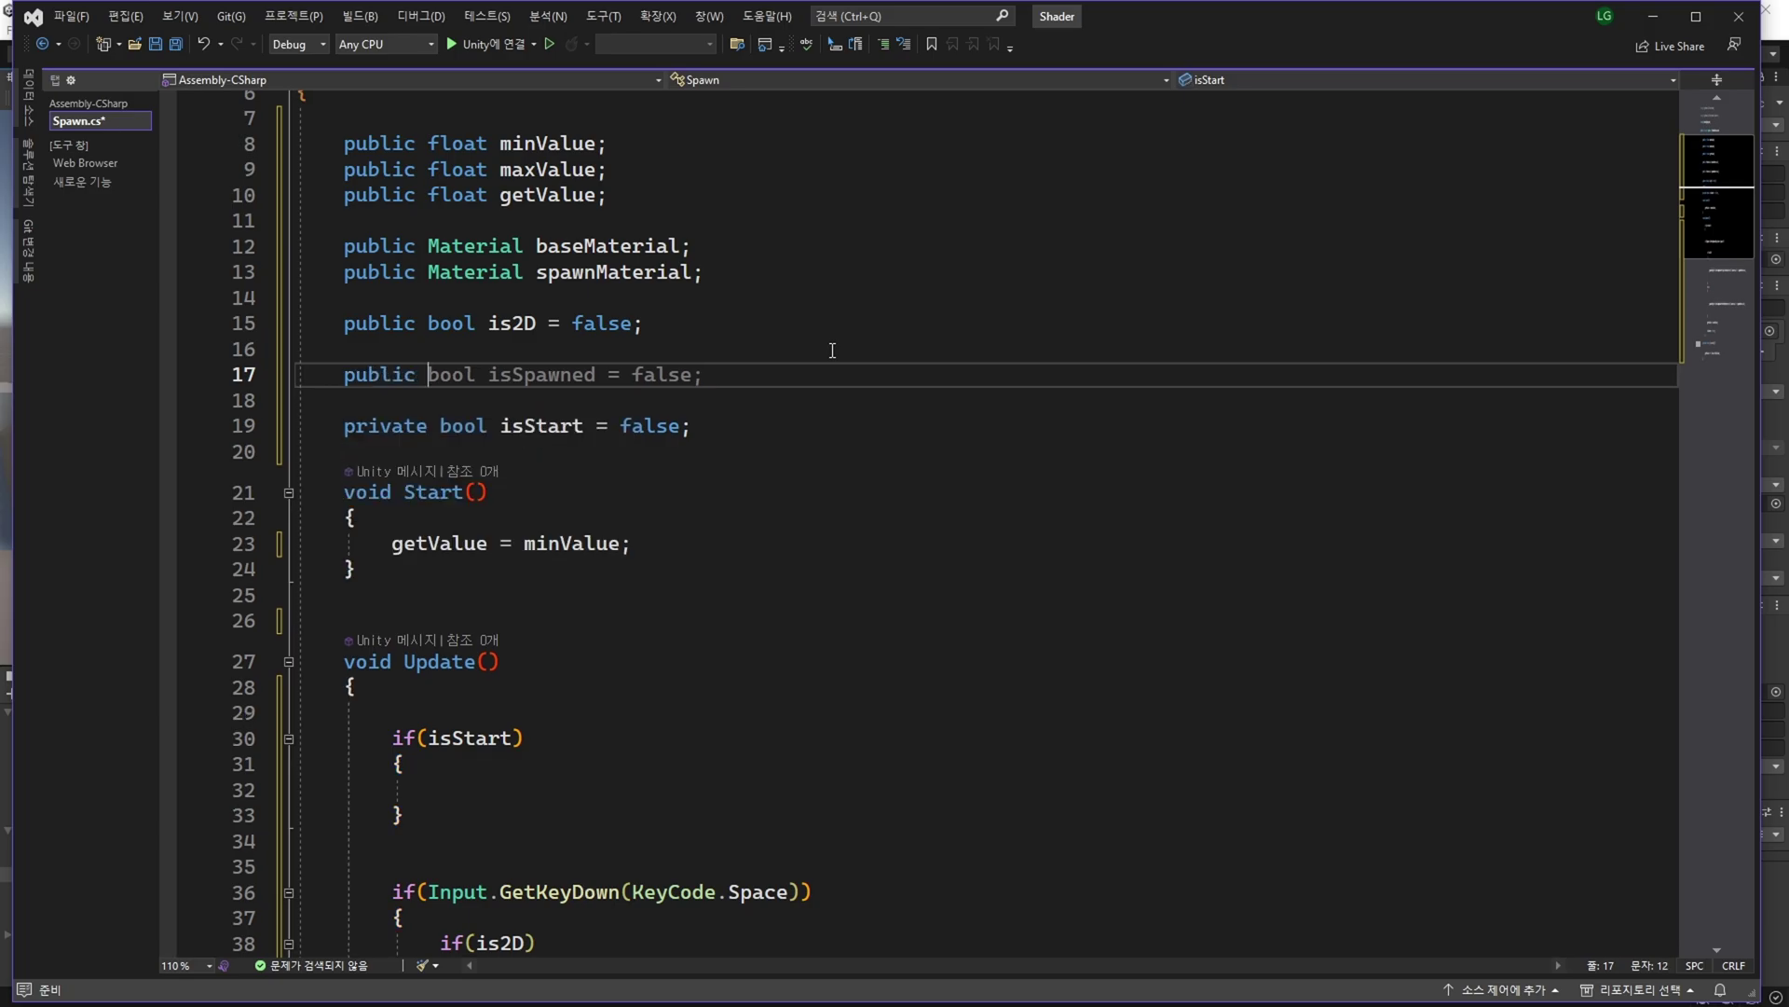
text(float speed = 1f;)
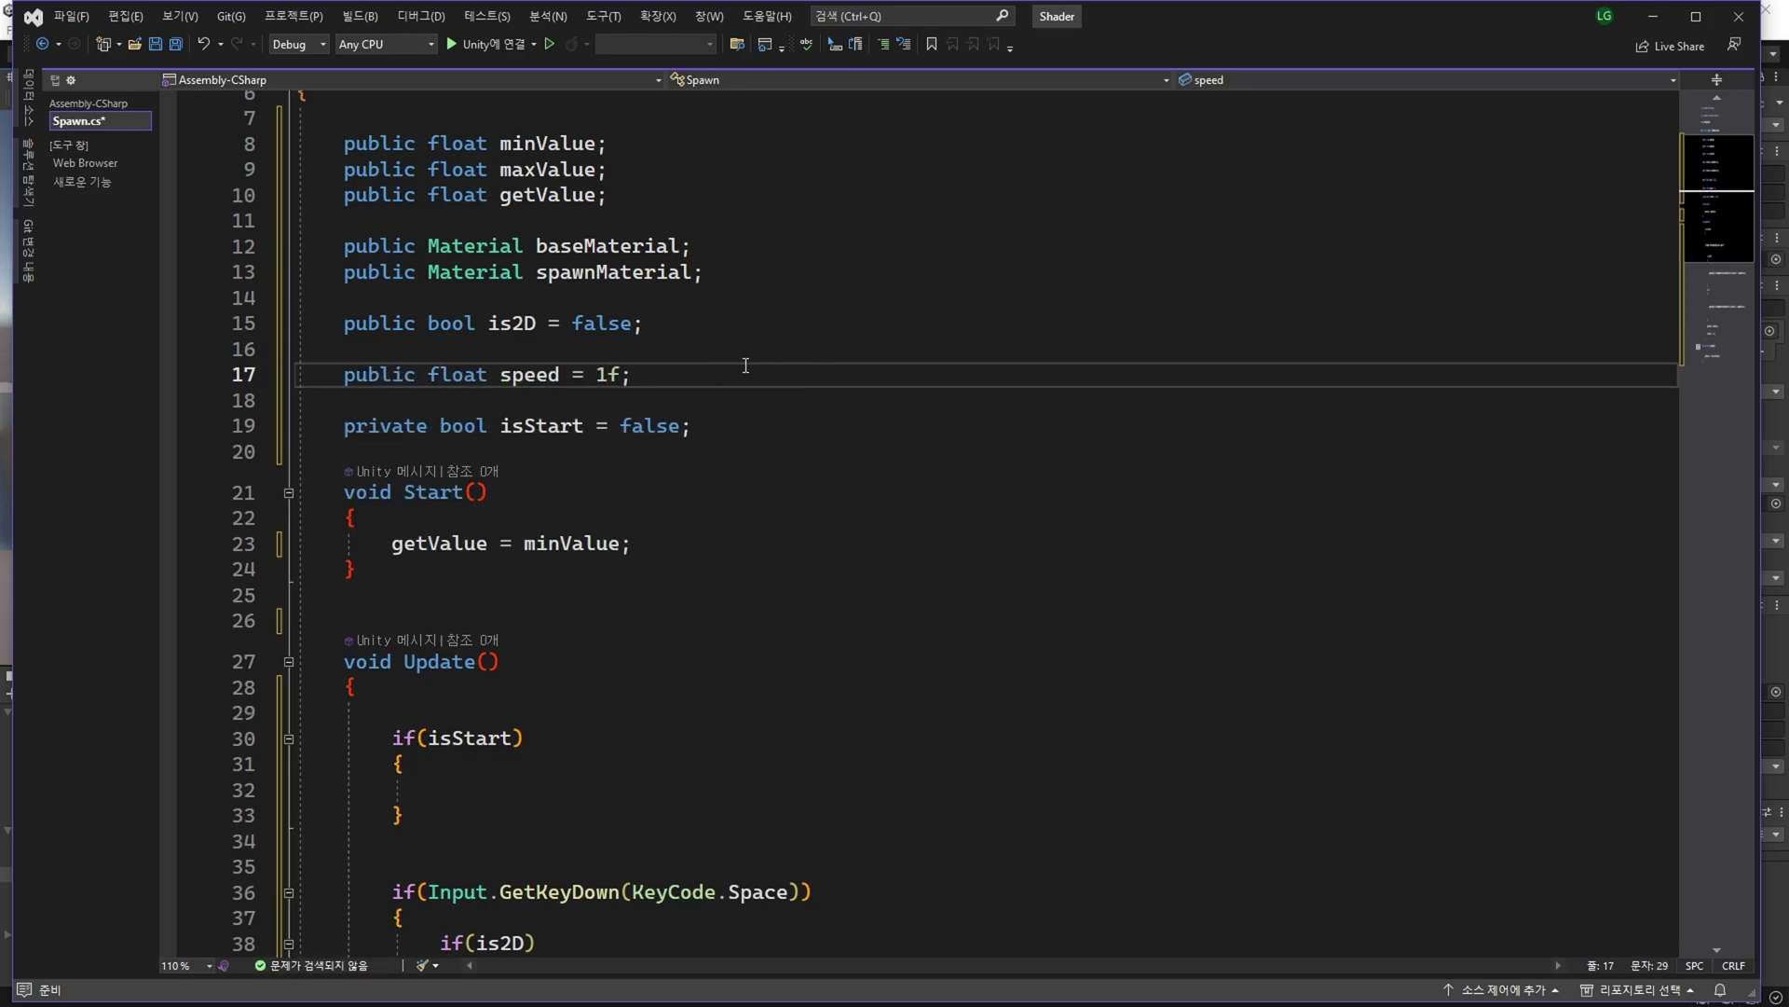
Multiply the SpawnObj increment by speed: getValue += speed * Time.deltaTime.
double_click(533, 375)
key(ctrl+c)
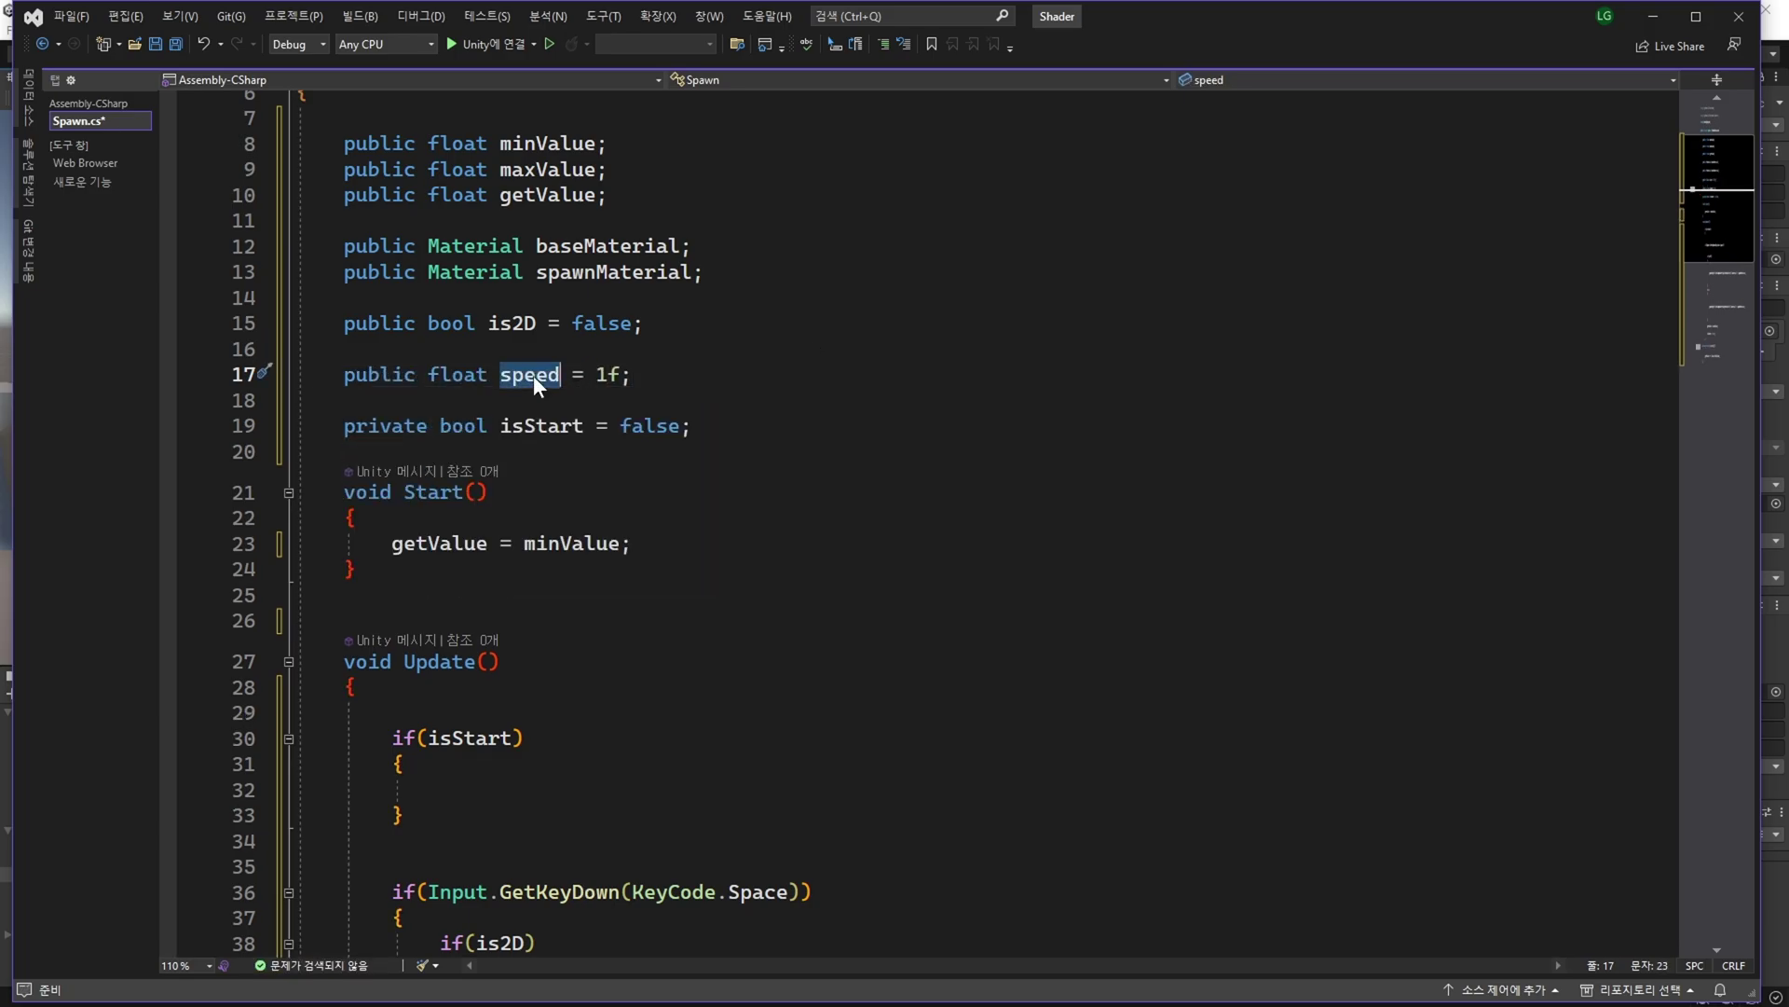
scroll(597, 590, down, 5)
scroll(597, 590, down, 6)
click(537, 521)
key(ctrl+v)
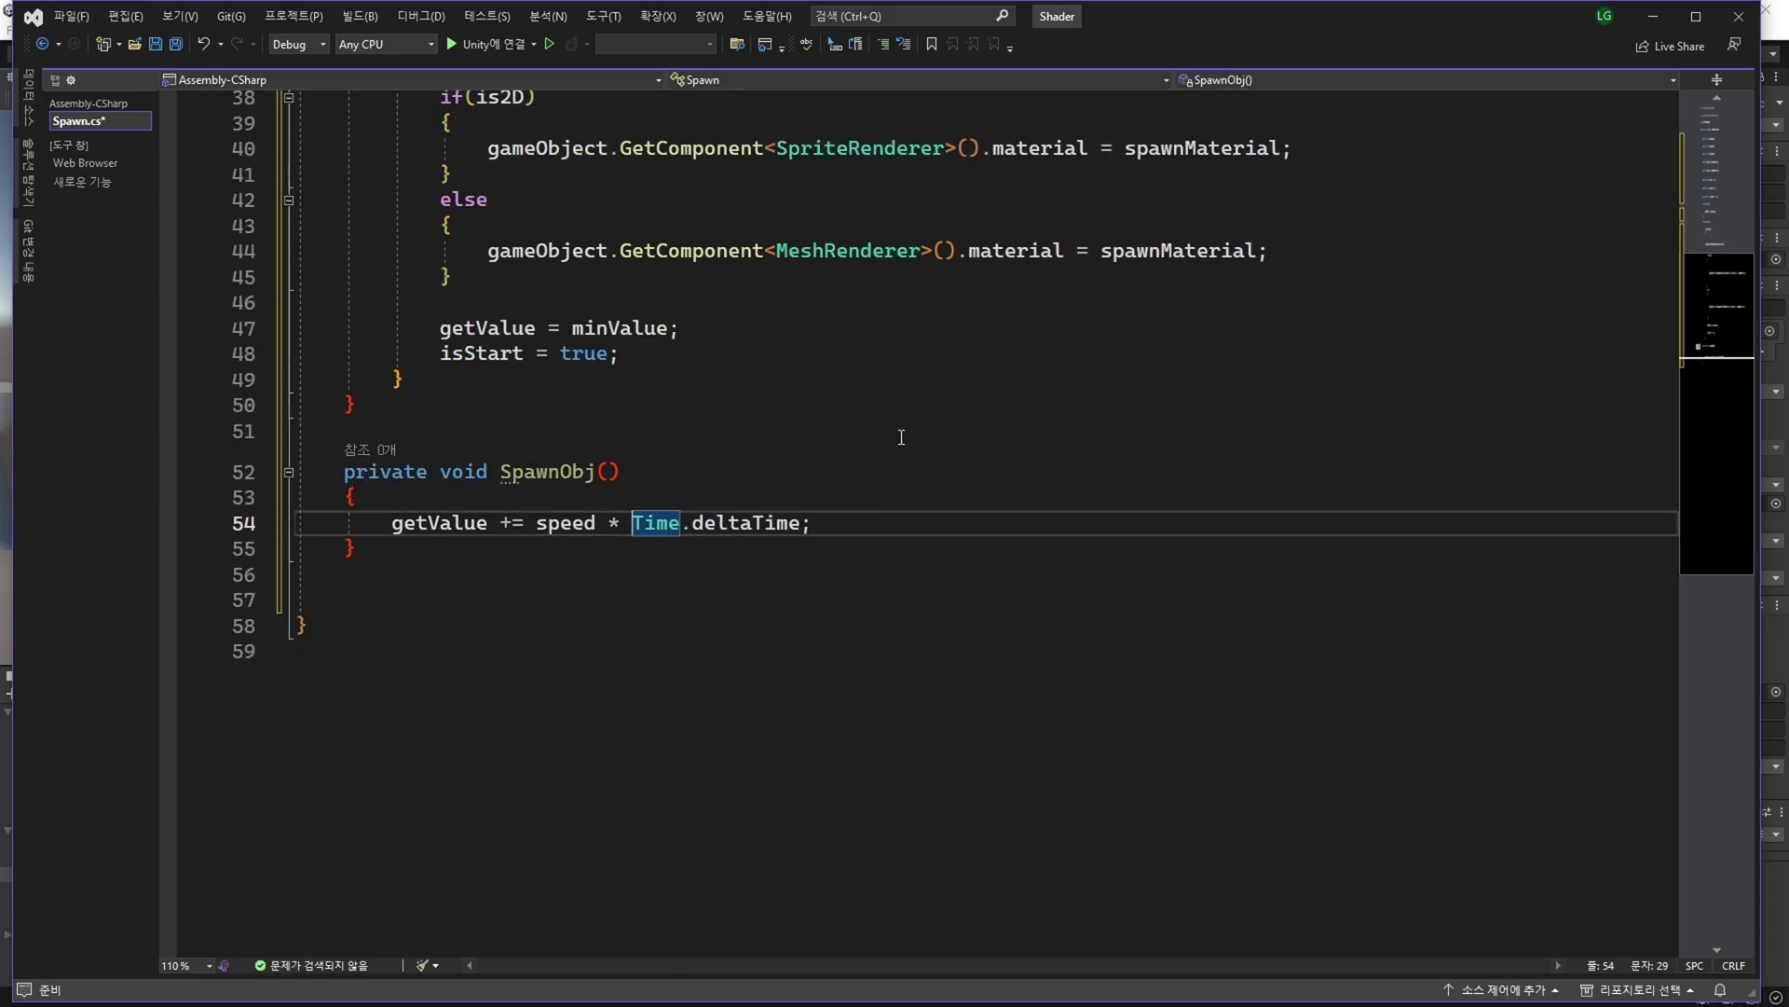
Add an if block in SpawnObj that runs while getValue is below maxValue.
click(857, 522)
key(Return)
key(Return)
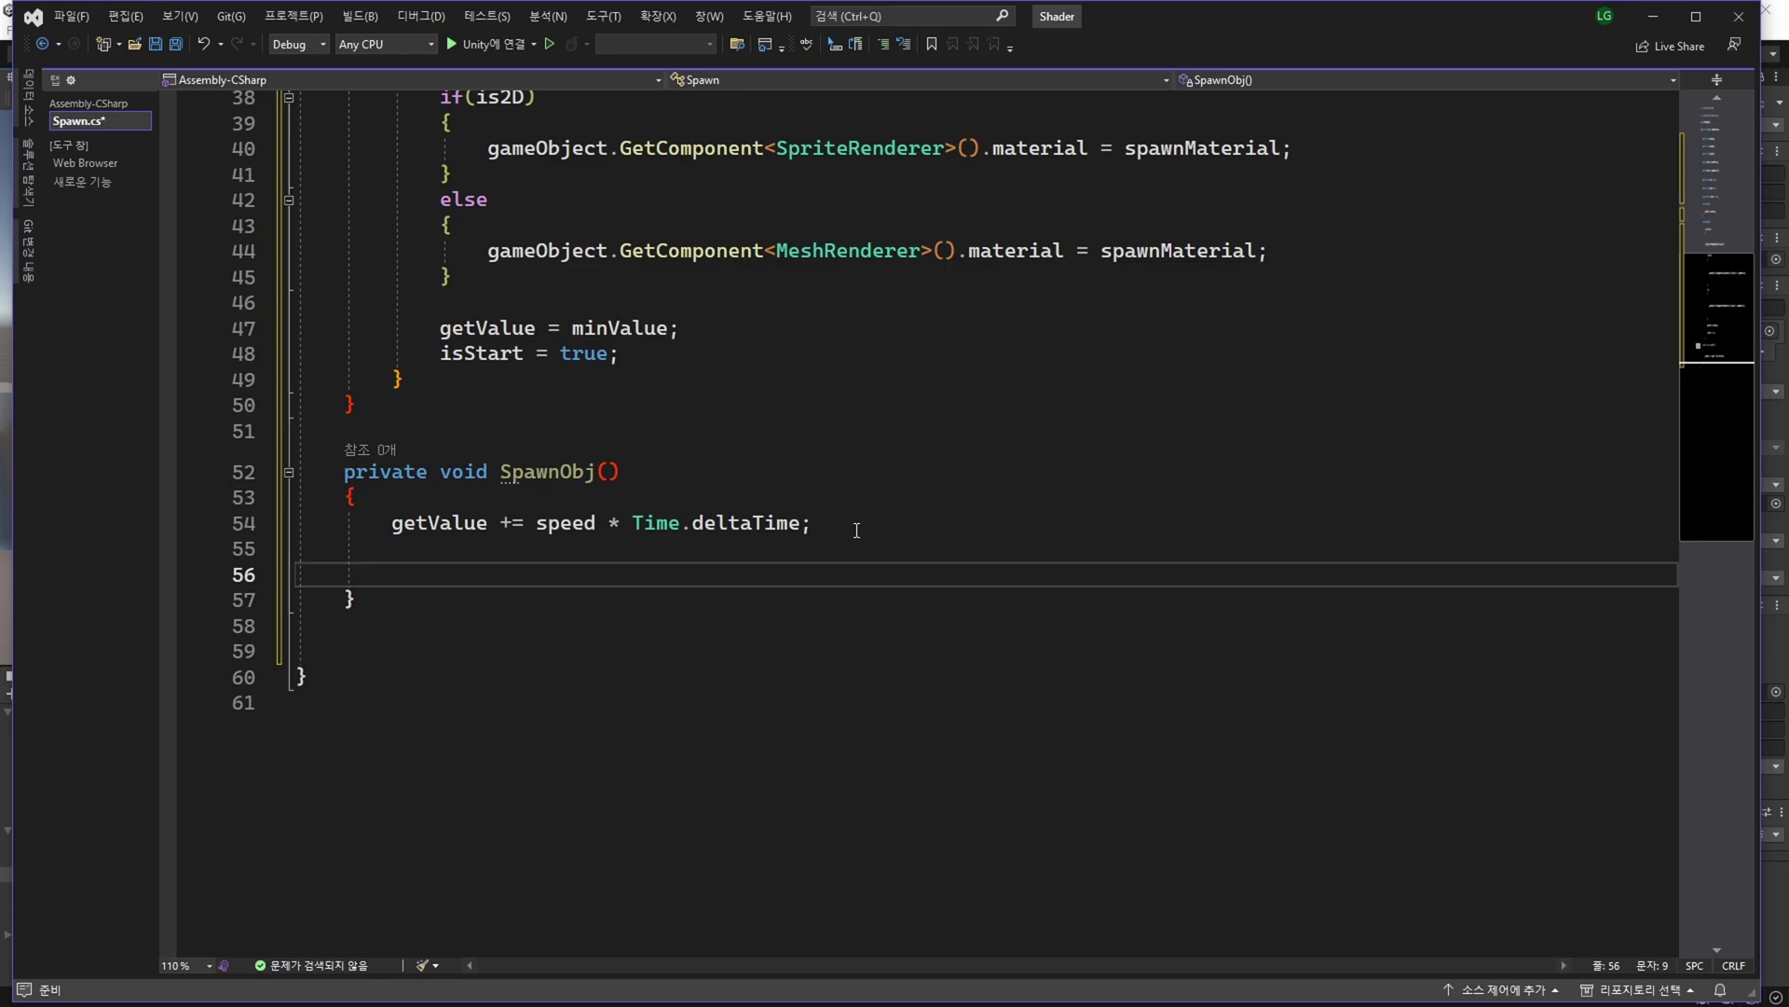
text(if())
key(Return)
text({)
key(Return)
key(Up)
key(Up)
key(Left)
text(m)
key(Tab)
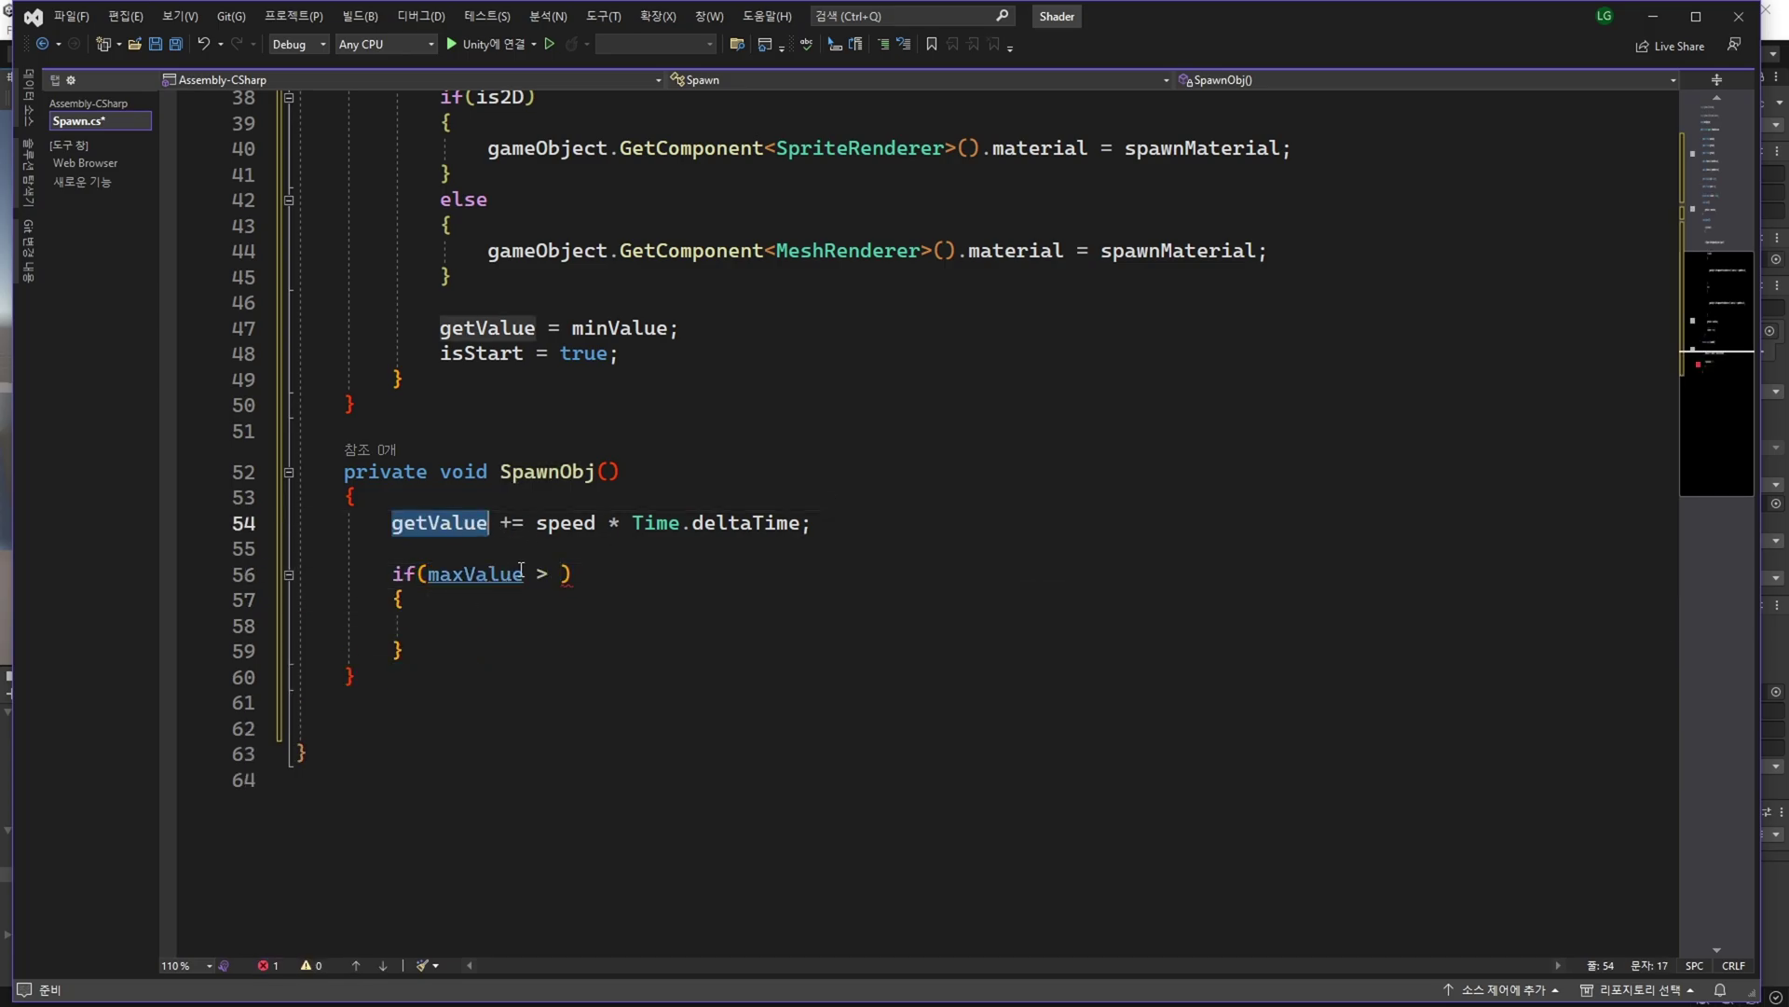
text(getValue)
Call spawnMaterial.SetFloat with the suggested arguments inside the new if block.
key(ctrl+minus)
key(ctrl+c)
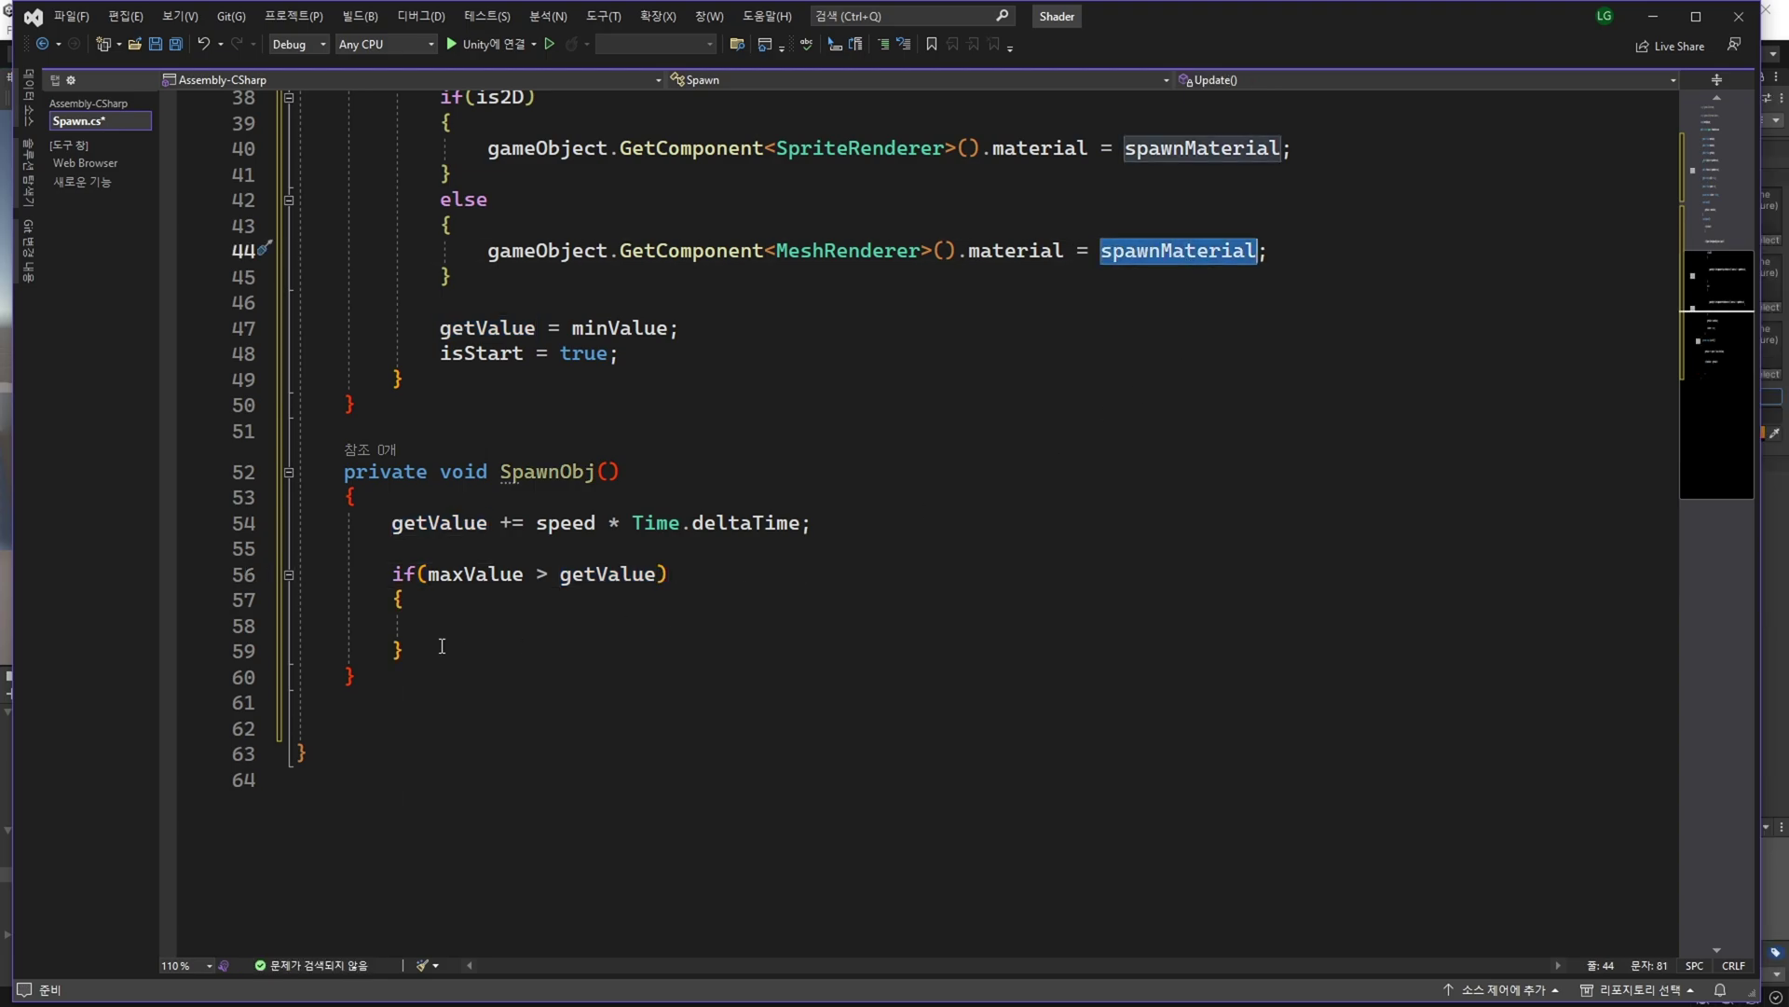
click(820, 625)
key(ctrl+v)
text(Set)
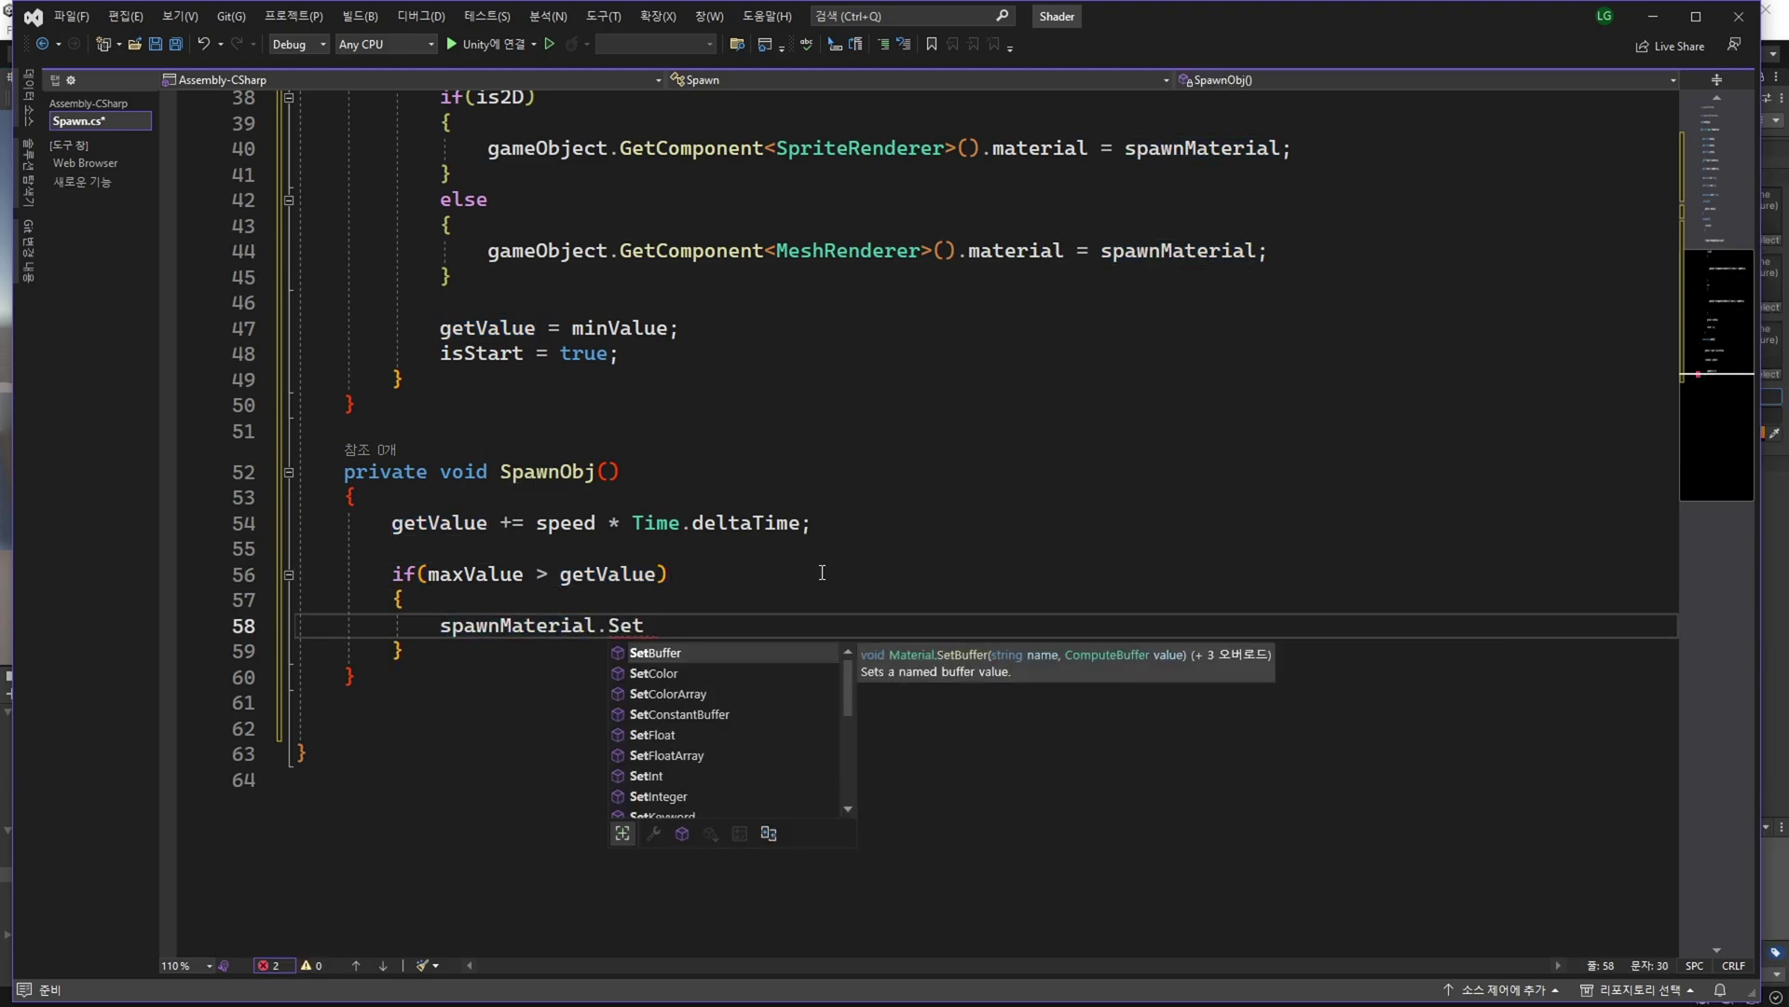
text(F)
key(Tab)
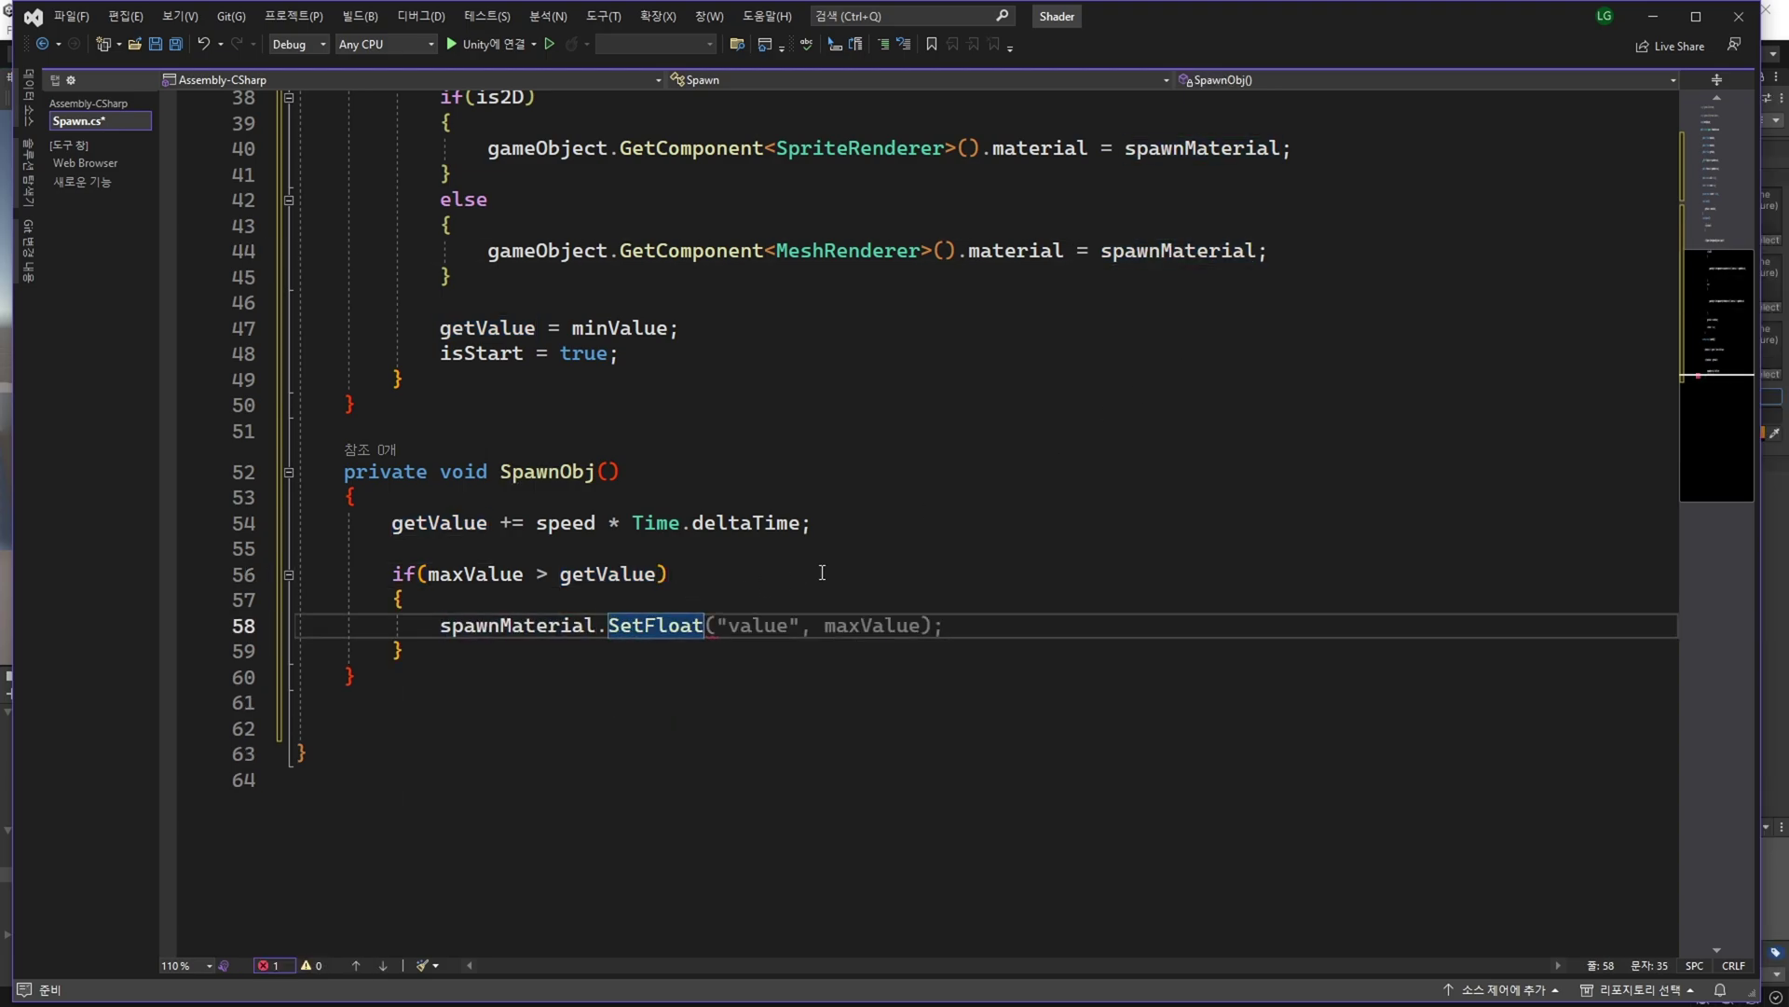
key(Tab)
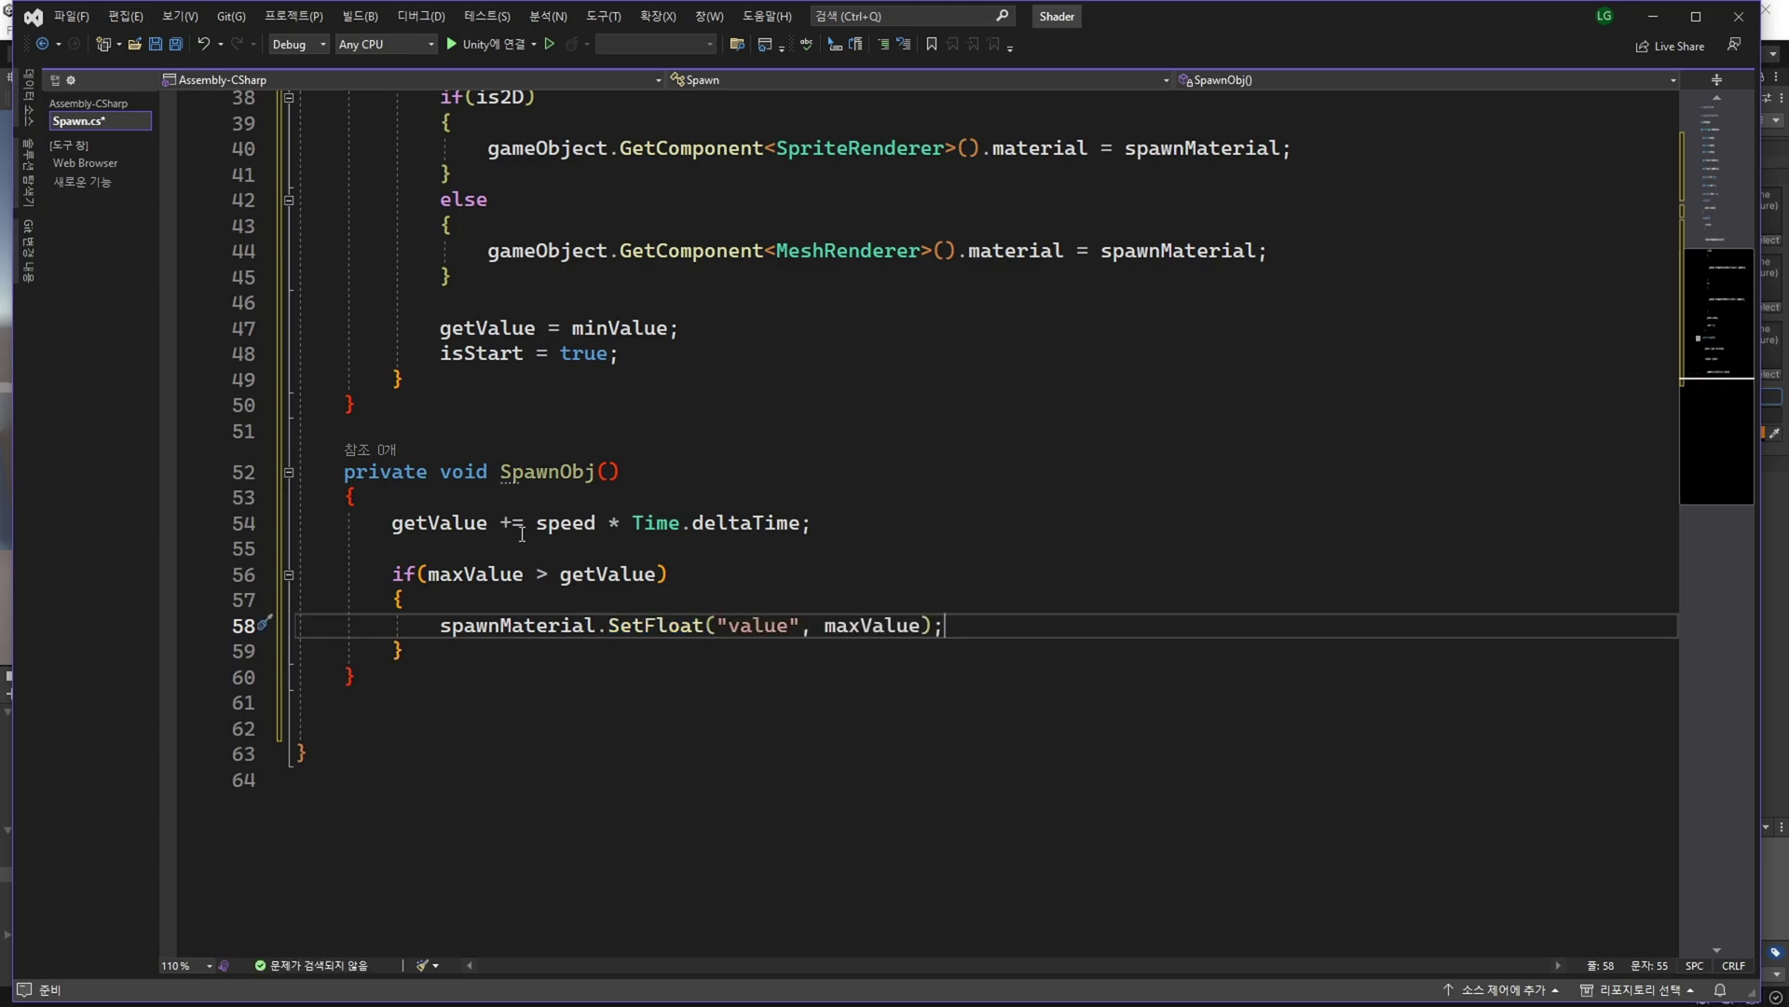
Pass getValue instead of maxValue as the "value" SetFloat argument.
double_click(469, 519)
key(ctrl+c)
double_click(873, 624)
key(ctrl+v)
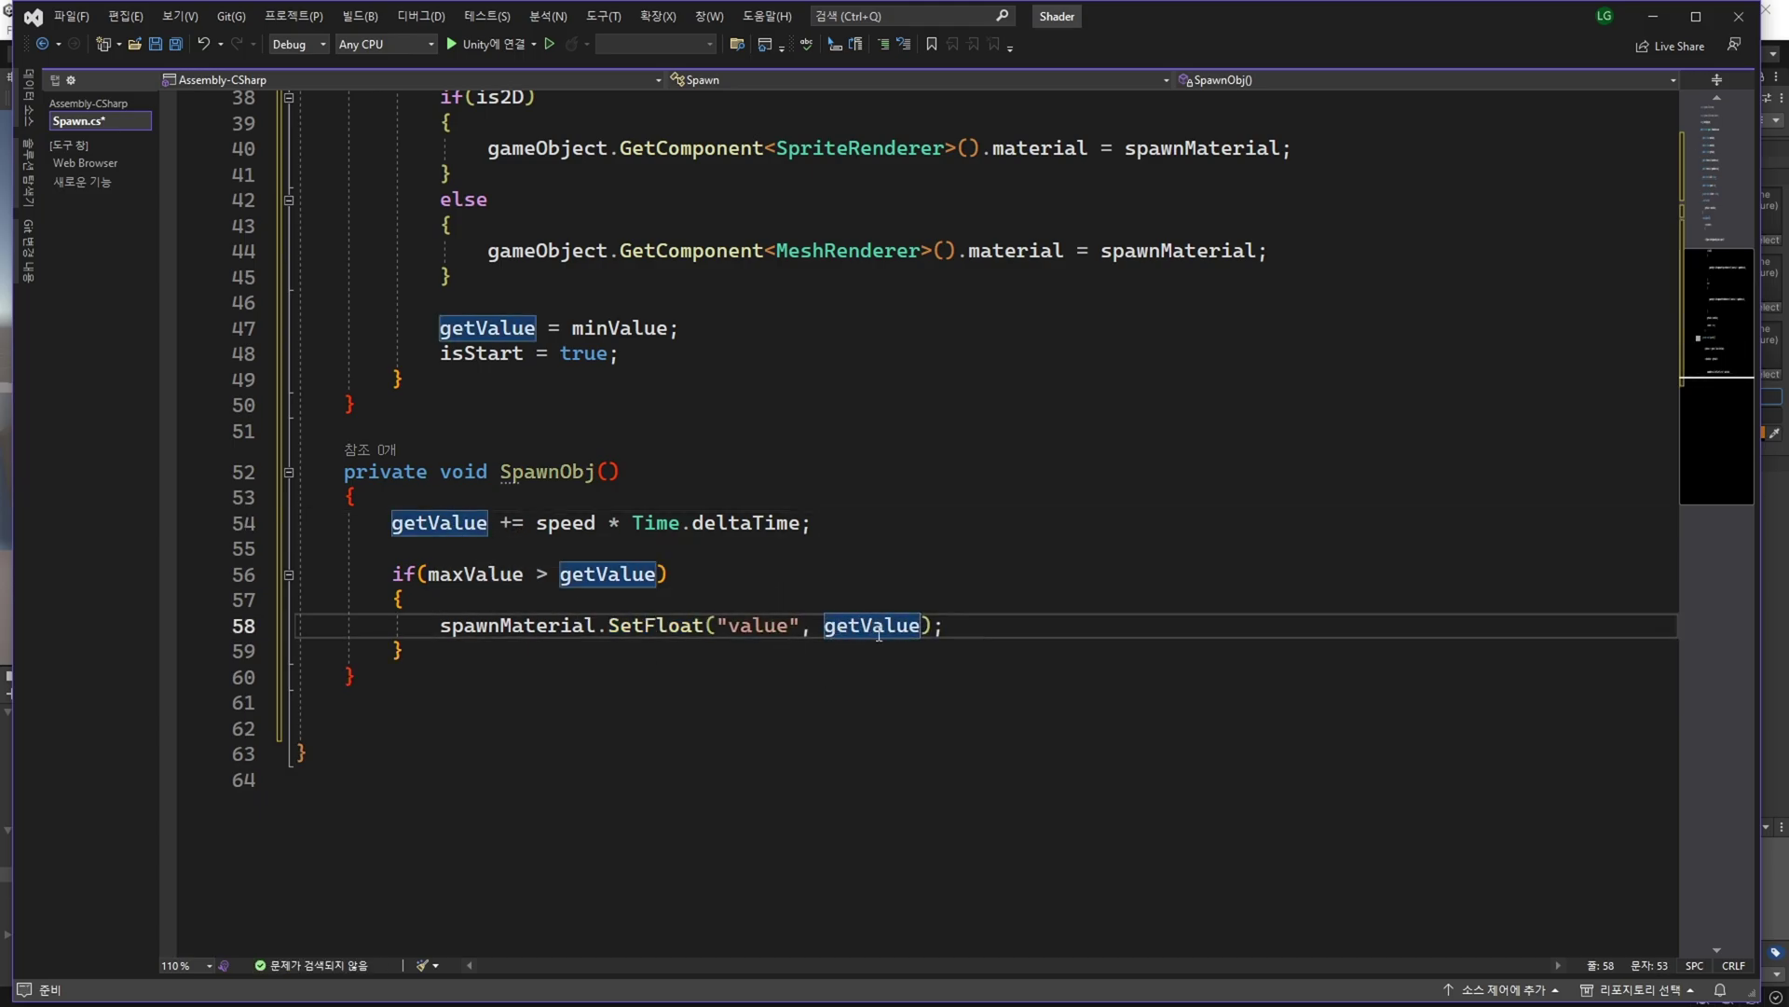
key(ctrl+Left)
key(ctrl+Left)
click(1774, 776)
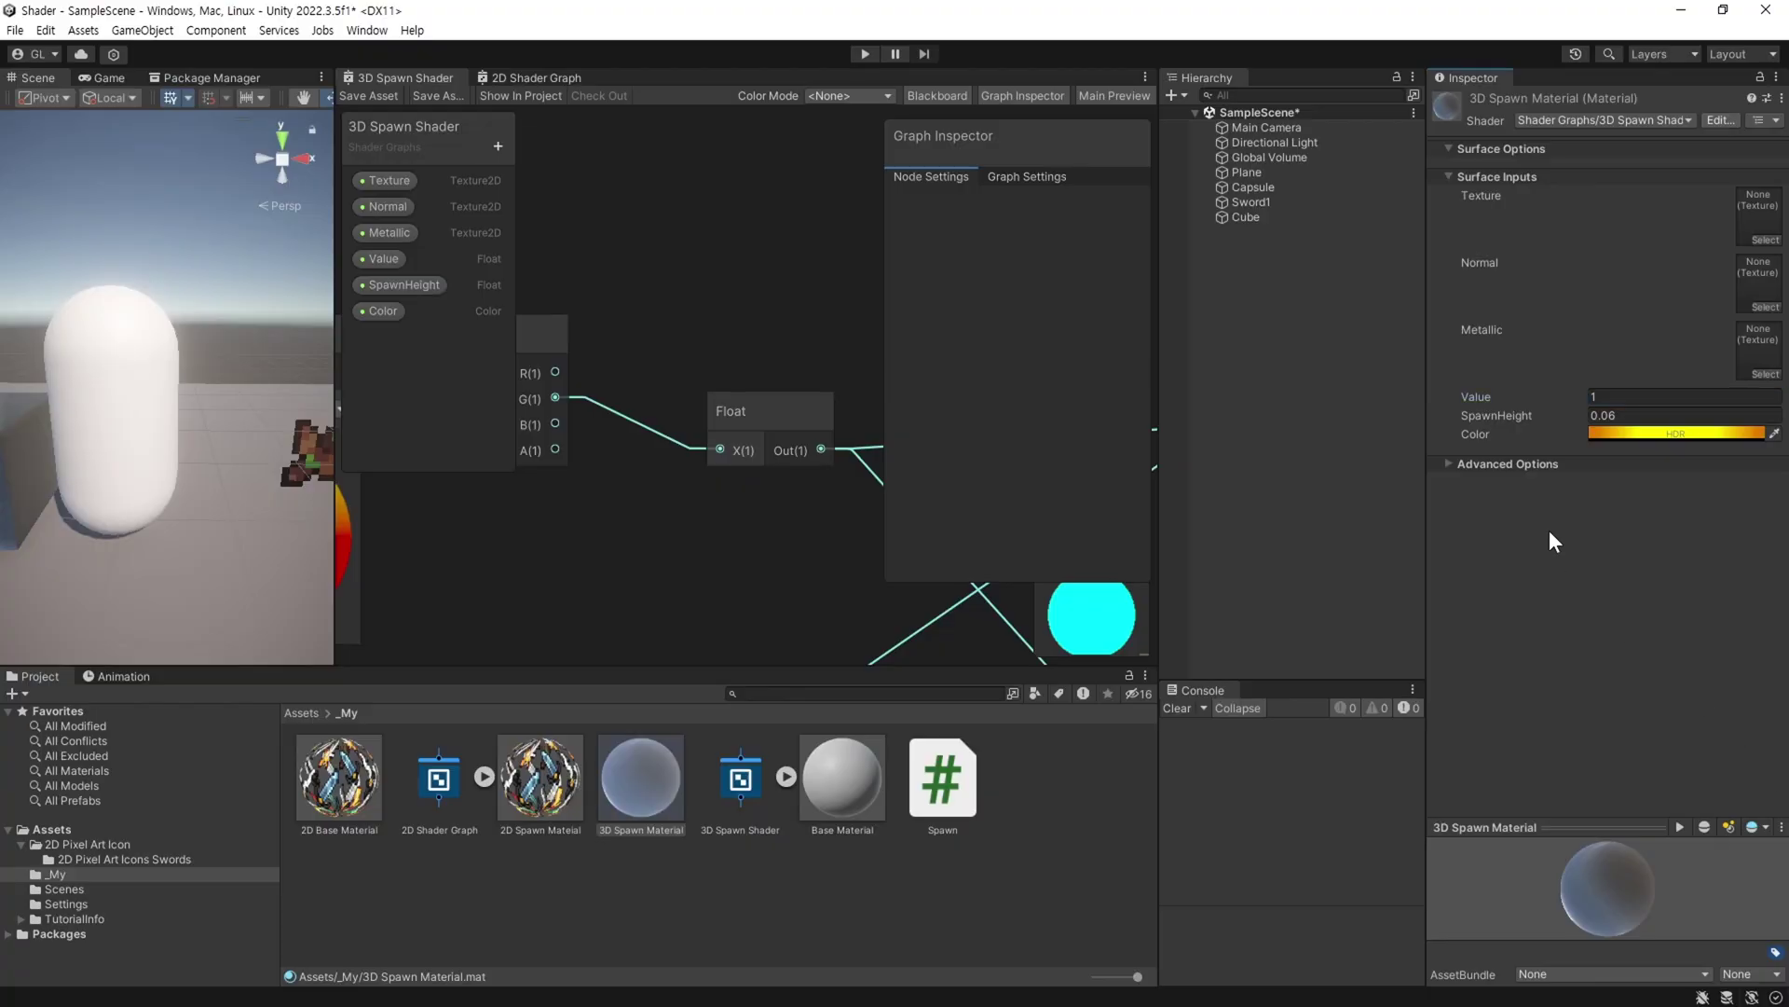
Select the Value property's _Value reference name in Graph Inspector, then return to Visual Studio.
click(381, 261)
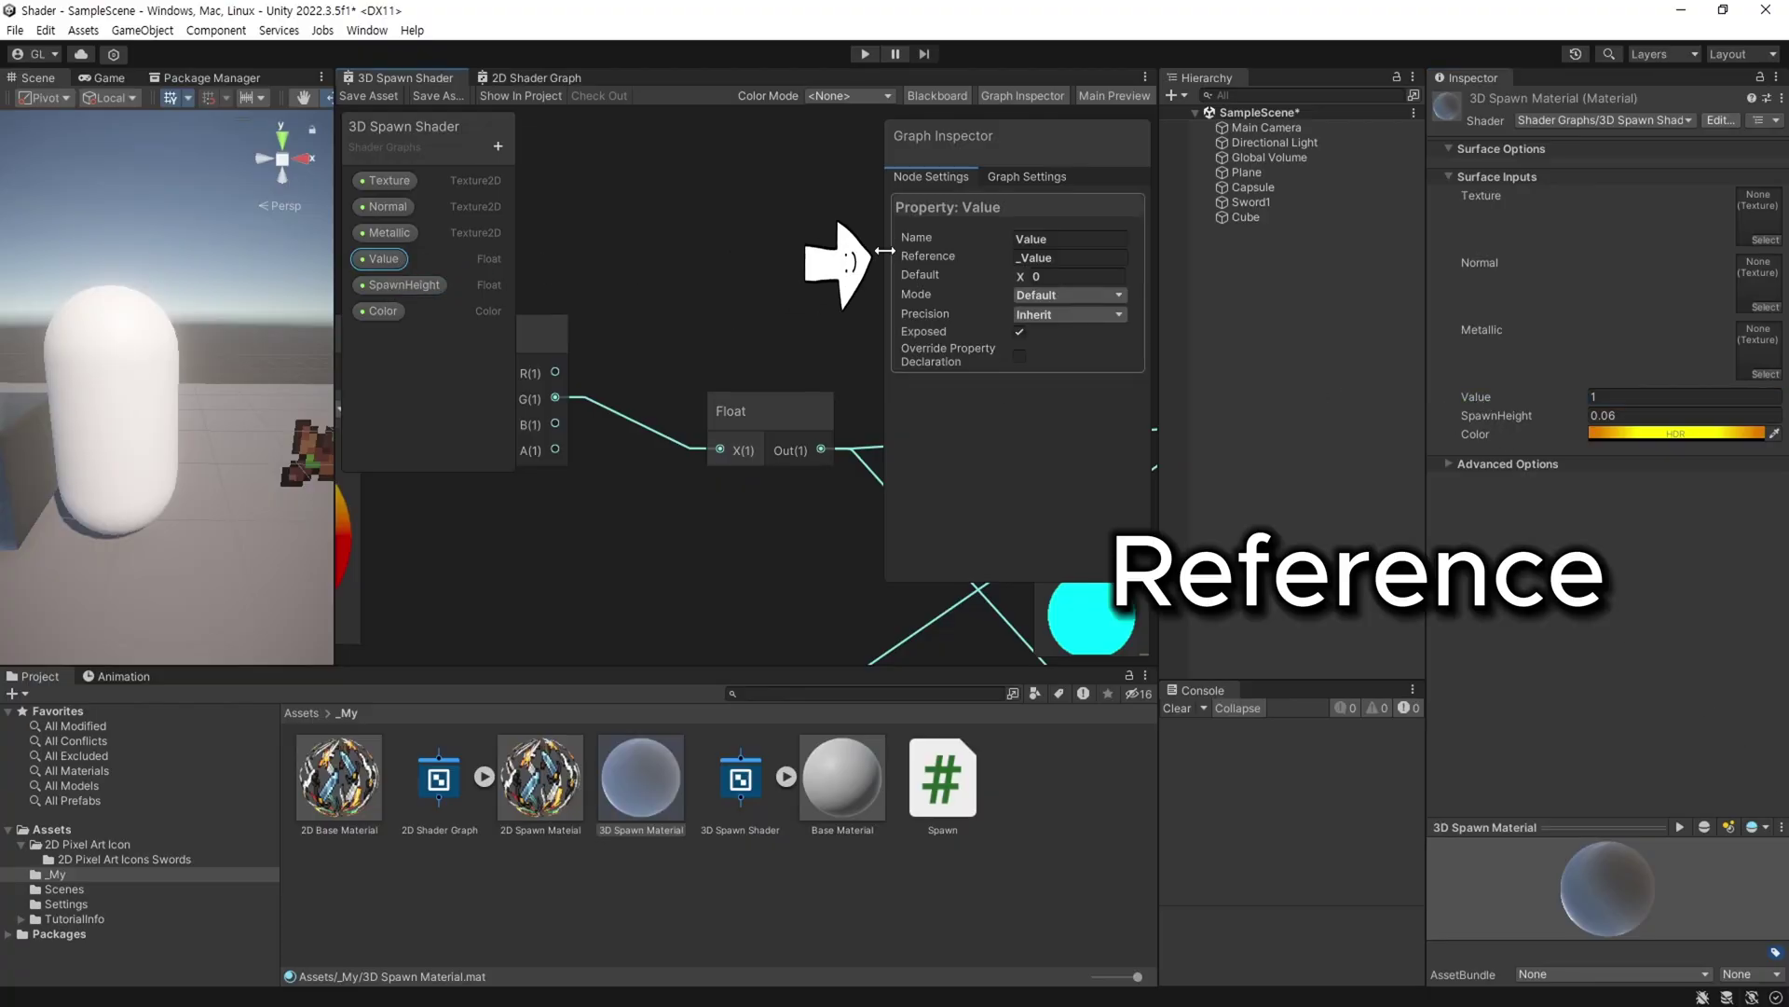
click(1068, 257)
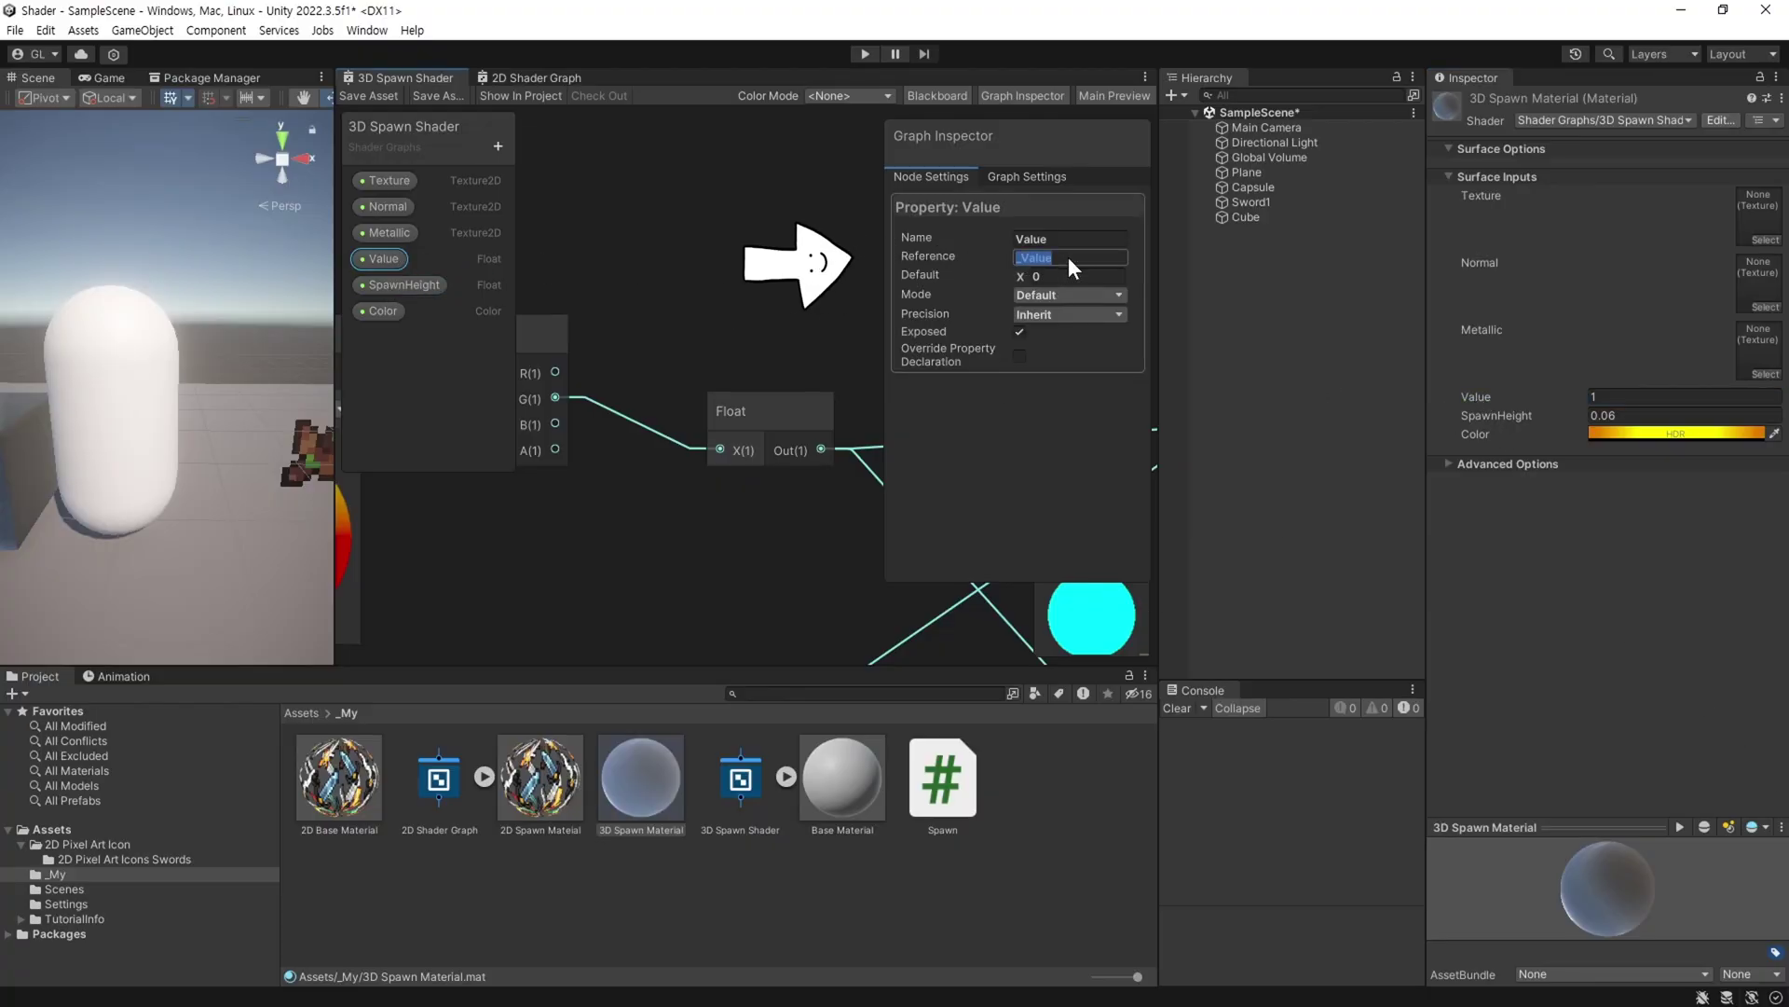
click(1070, 257)
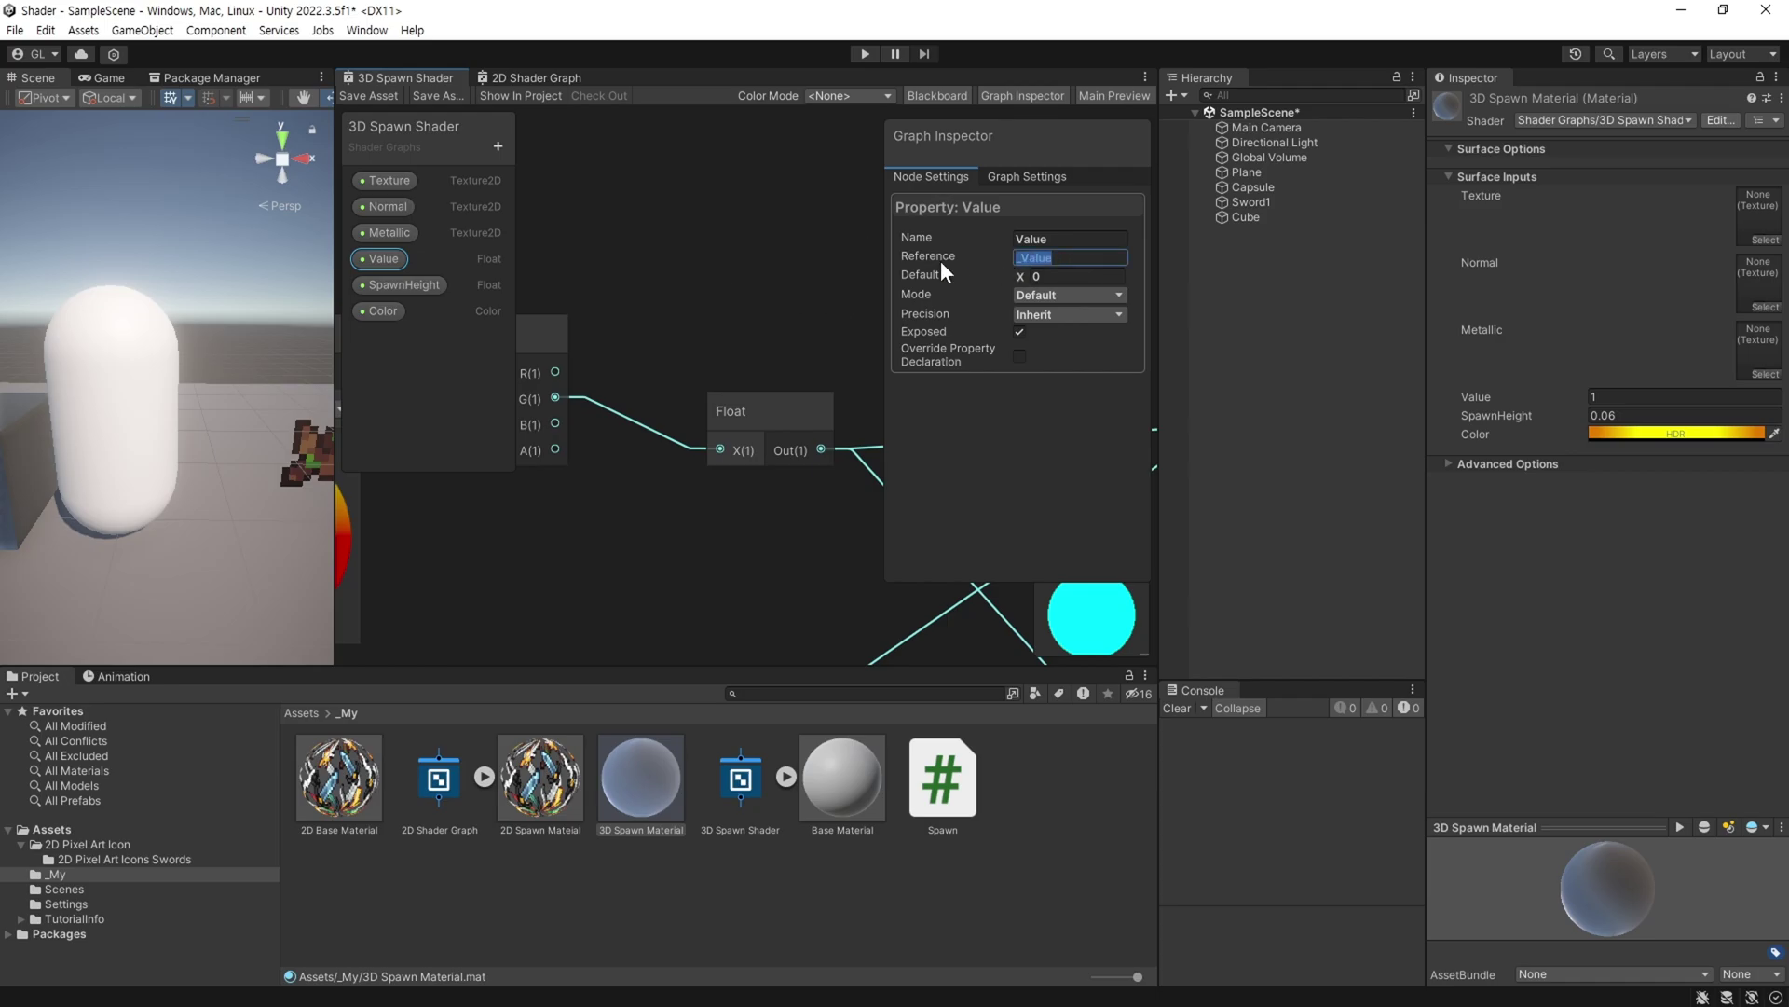
key(alt+Tab)
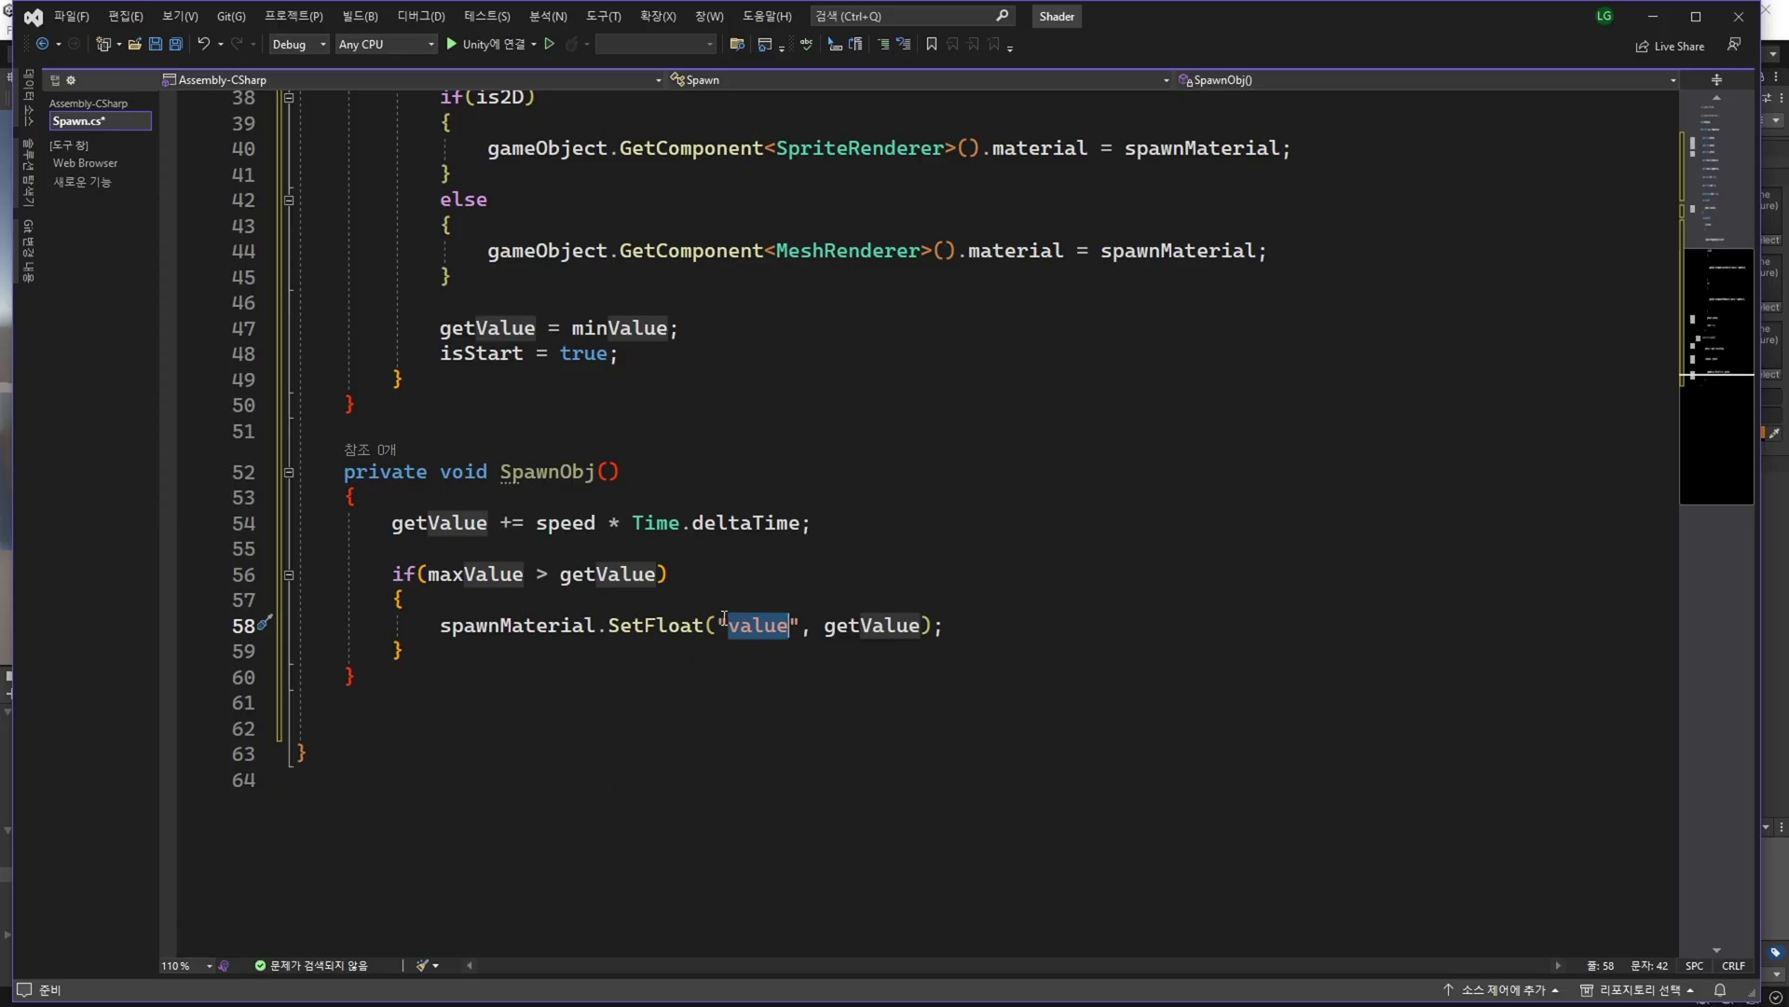
Use _Value as the SetFloat property name and open an else block after the if.
double_click(753, 623)
text(_Value)
key(Down)
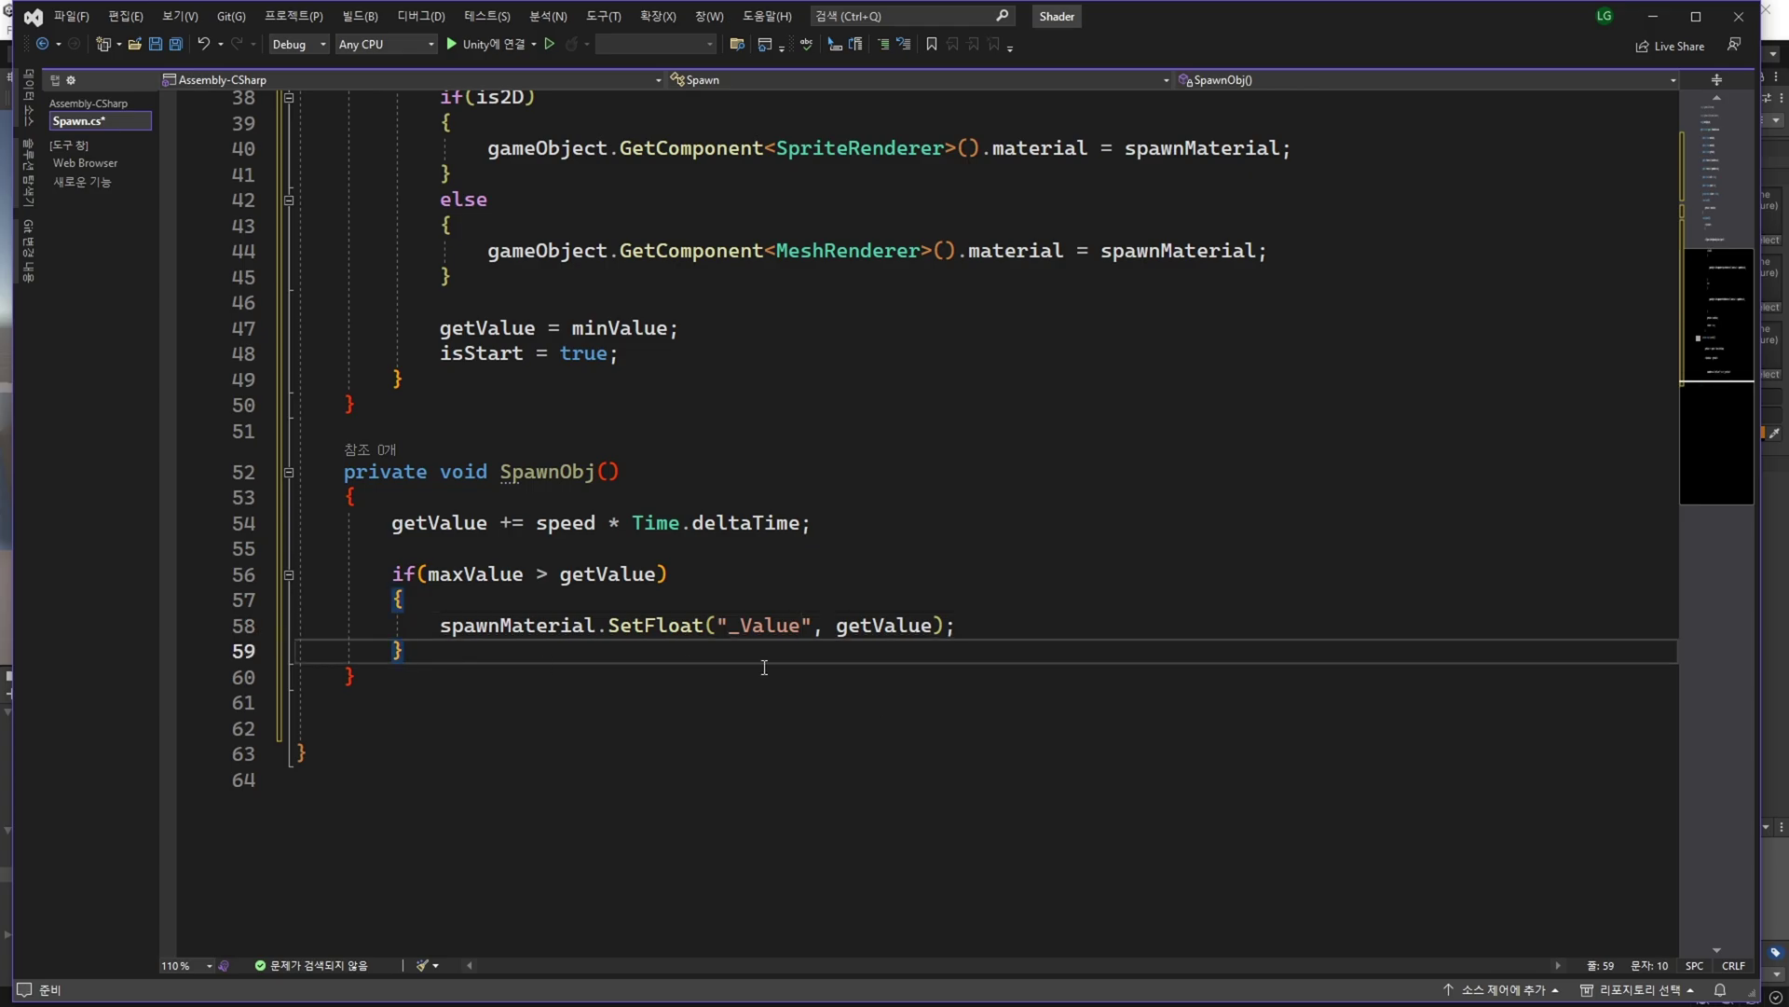
key(Return)
text(else)
key(Return)
text({)
key(Return)
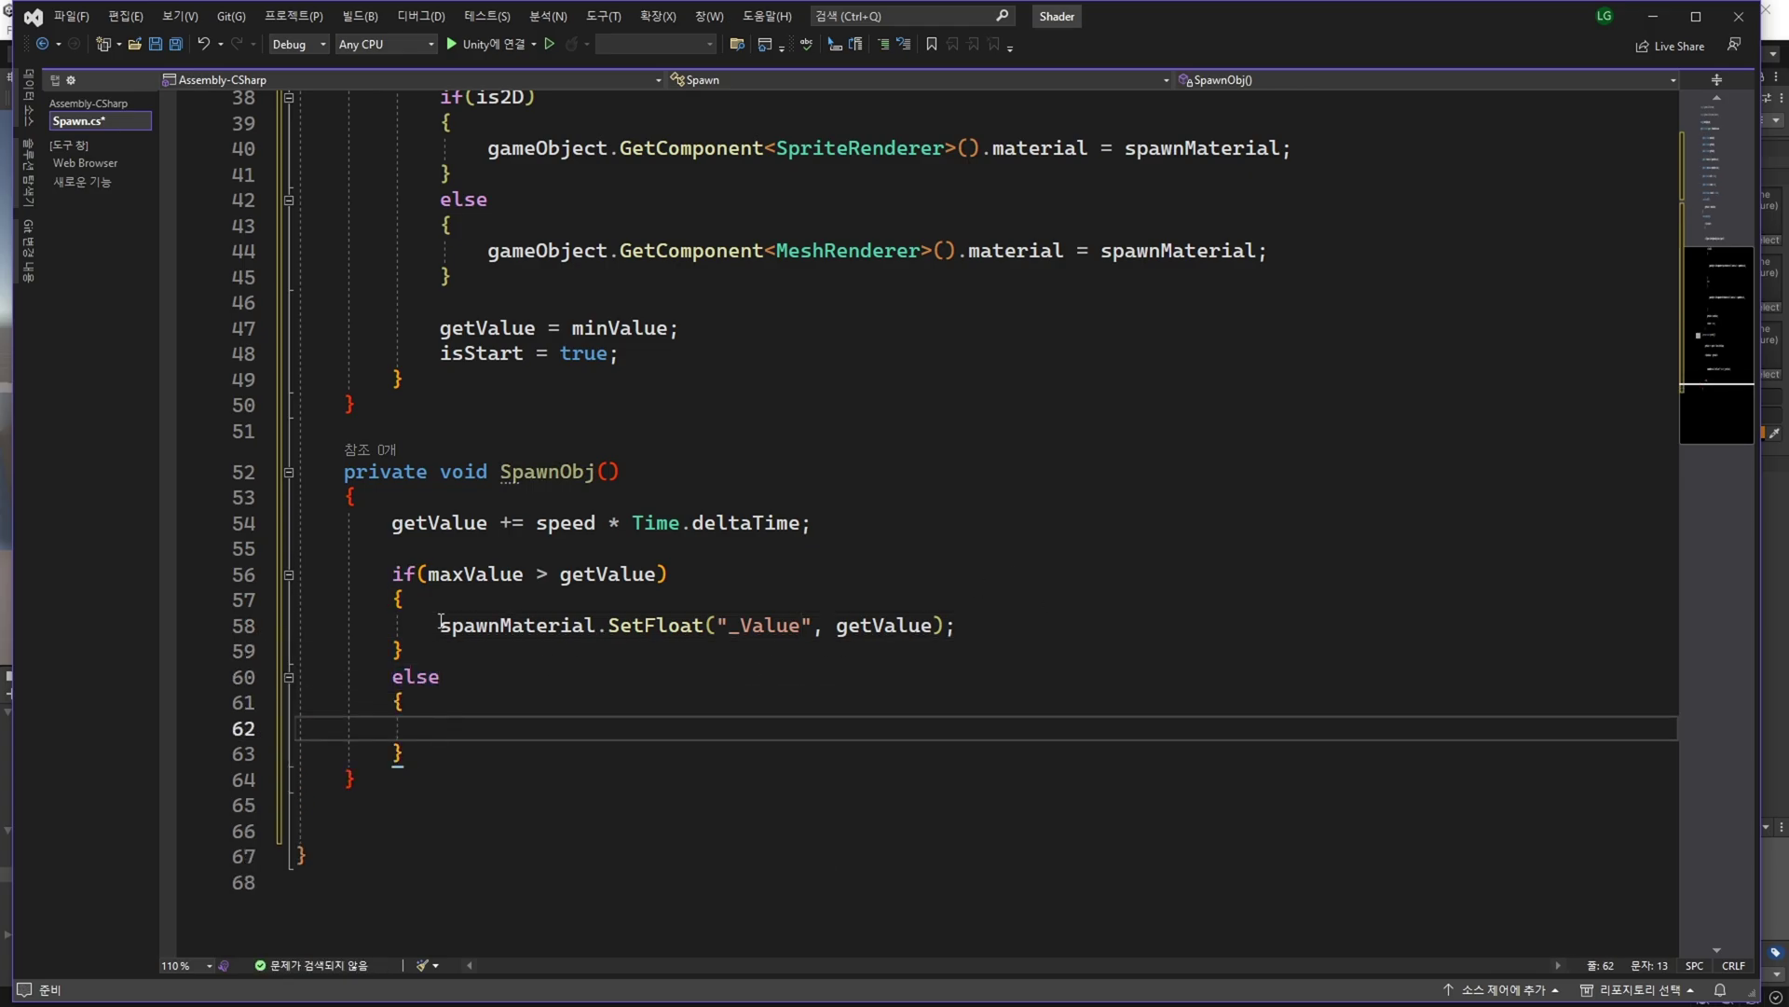
Copy the SetFloat statement into the else block, passing maxValue instead of getValue.
drag(441, 622, 955, 625)
key(ctrl+c)
click(707, 728)
key(ctrl+v)
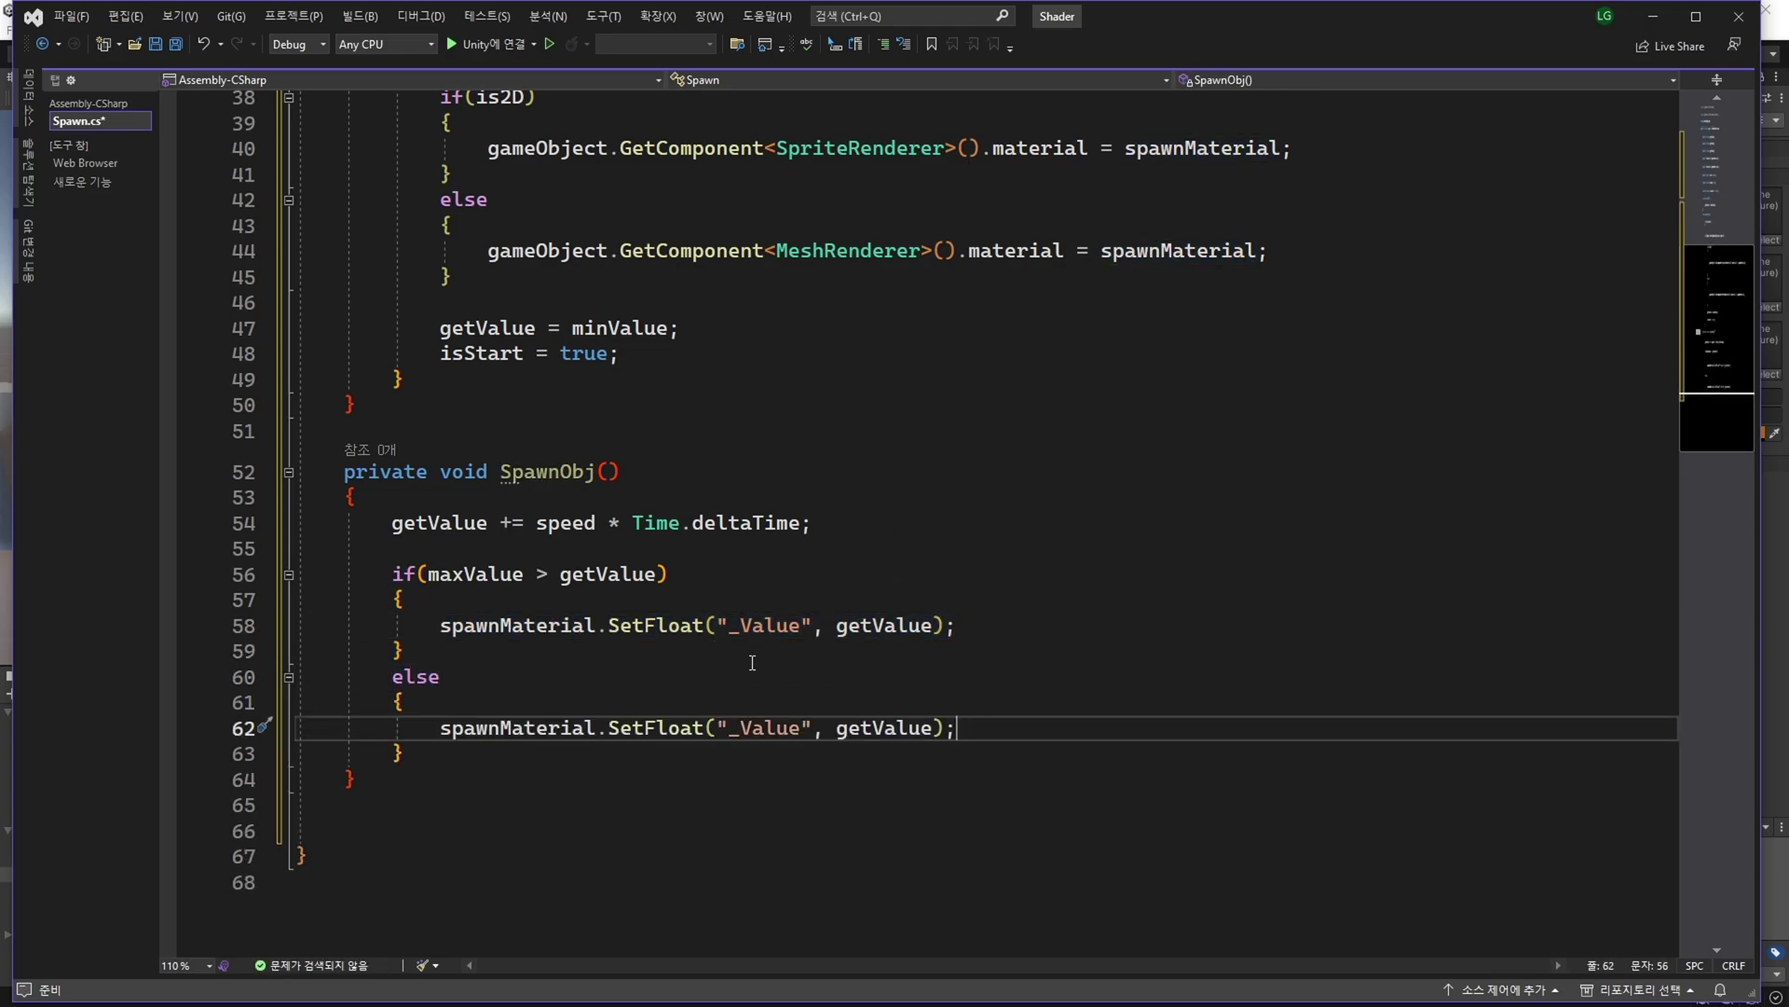
double_click(475, 573)
key(ctrl+c)
double_click(883, 728)
key(ctrl+v)
scroll(1041, 727, down, 1)
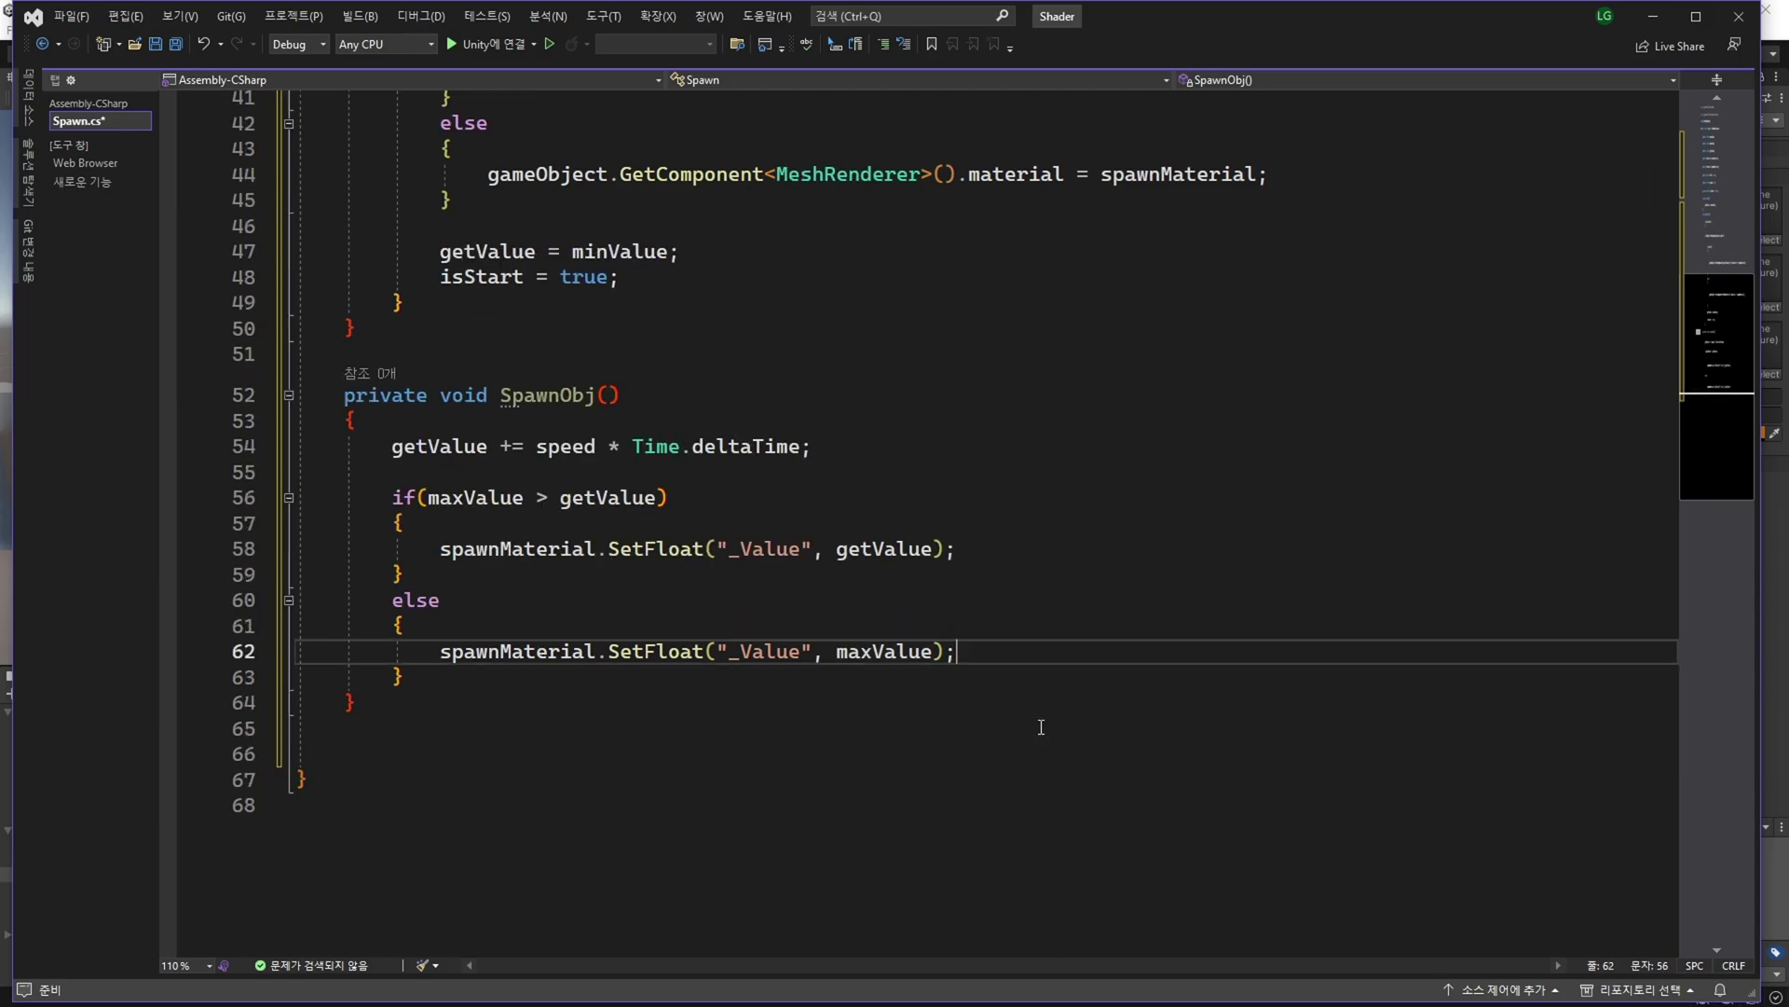
scroll(1041, 727, down, 2)
Add an if (is2D) / else branch with empty braces inside the else block.
key(Return)
text(if()
key(End)
key(Return)
text({)
key(Return)
key(Up)
key(Up)
key(End)
key(Left)
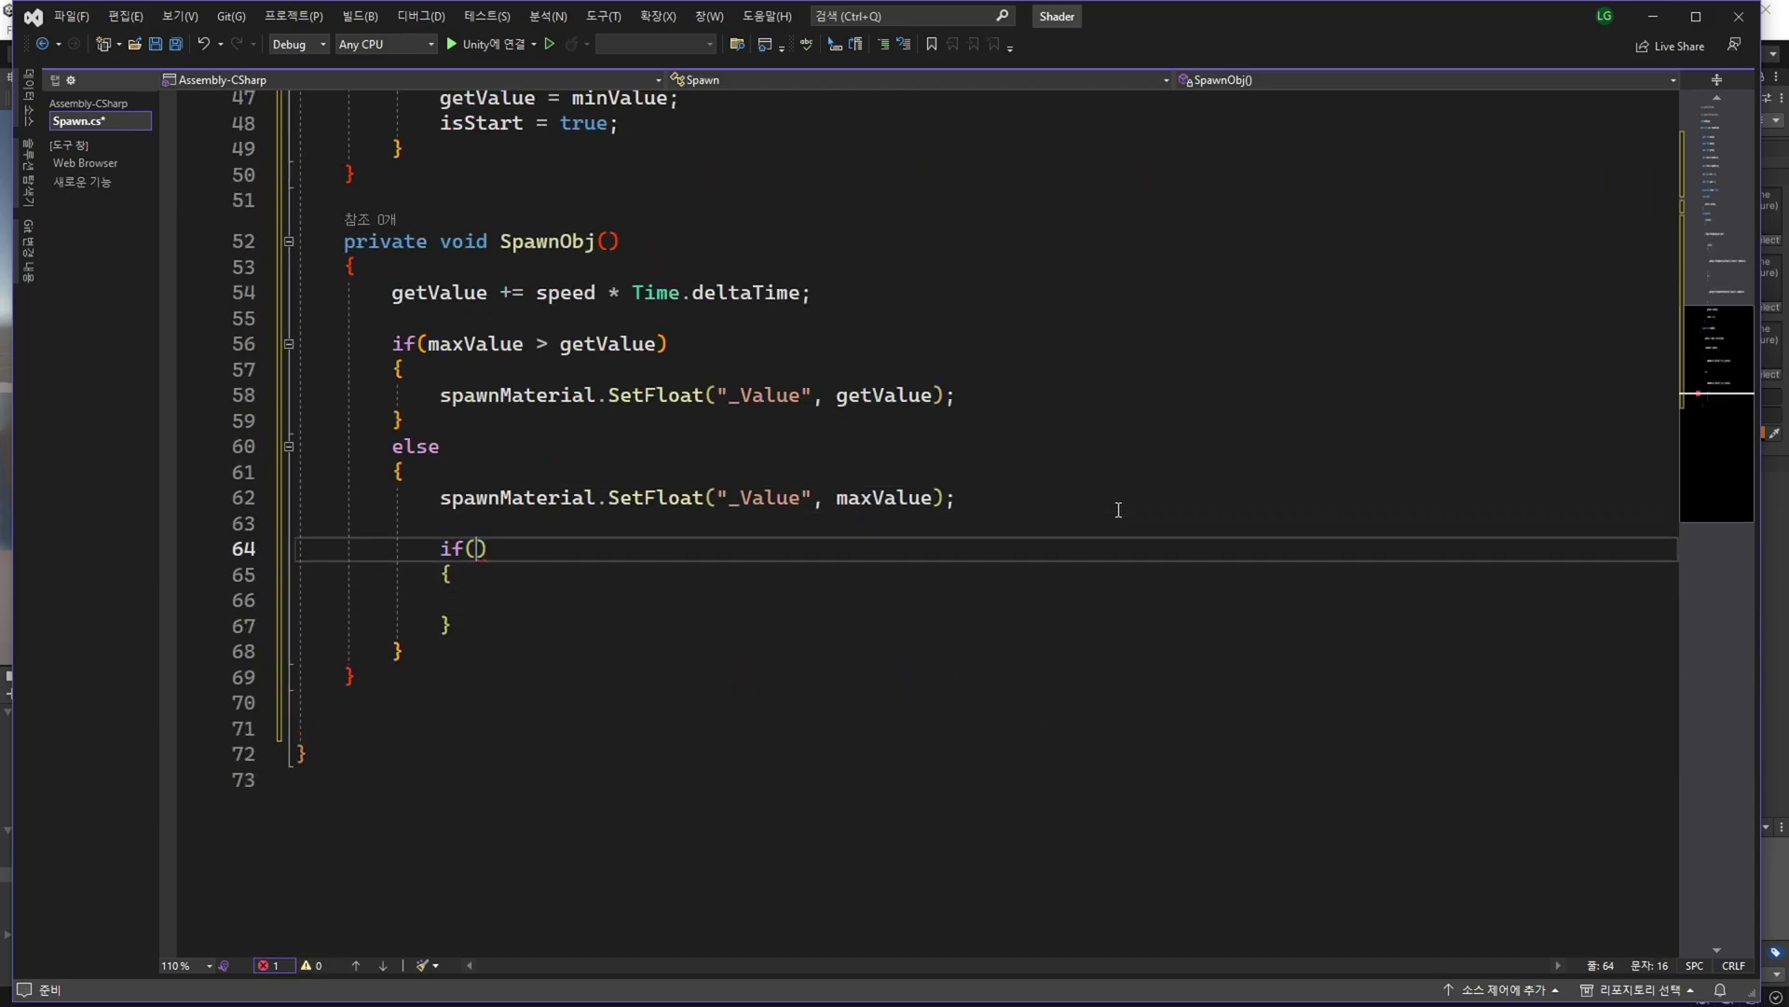
scroll(1118, 509, up, 5)
double_click(477, 244)
key(ctrl+c)
scroll(597, 708, down, 4)
click(476, 626)
key(ctrl+v)
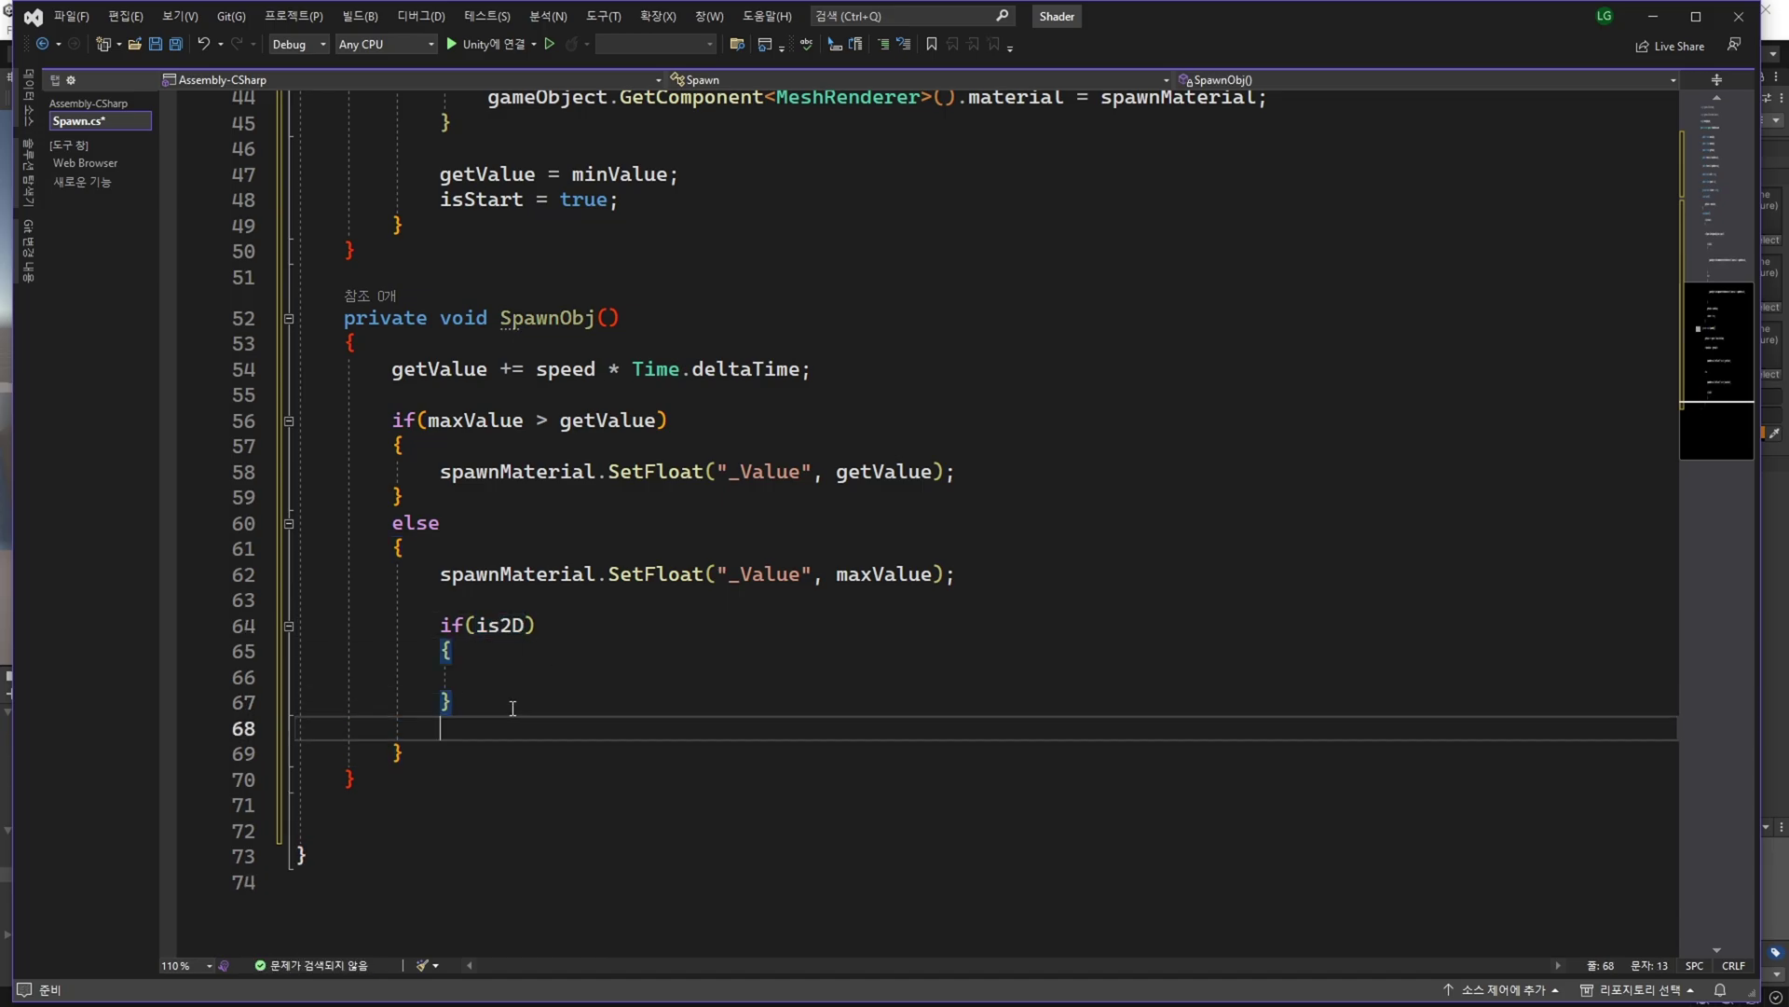
text(else)
key(Return)
text({)
key(Return)
In the if (is2D) branch, set the SpriteRenderer material to baseMaterial.
key(Up)
key(Up)
key(Up)
scroll(1387, 373, up, 2)
drag(487, 148, 1387, 134)
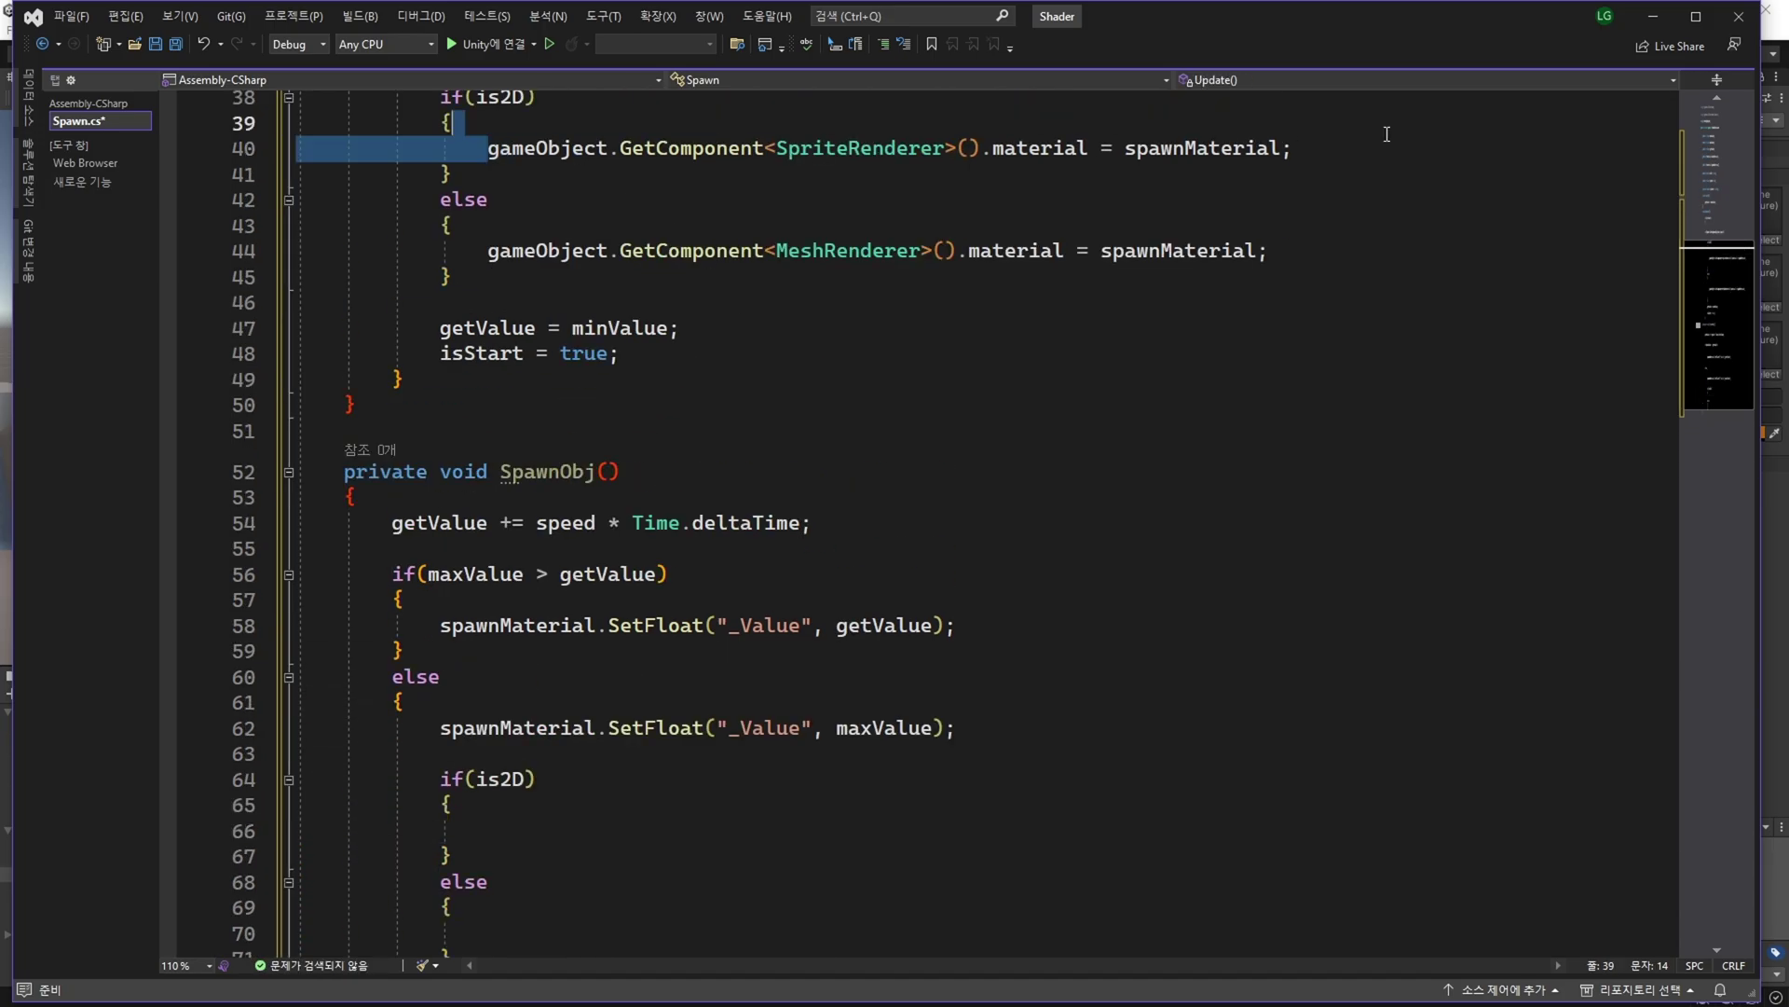
key(ctrl+c)
scroll(579, 560, down, 2)
click(579, 677)
key(ctrl+v)
key(Left)
key(ctrl+shift+Left)
text(ba)
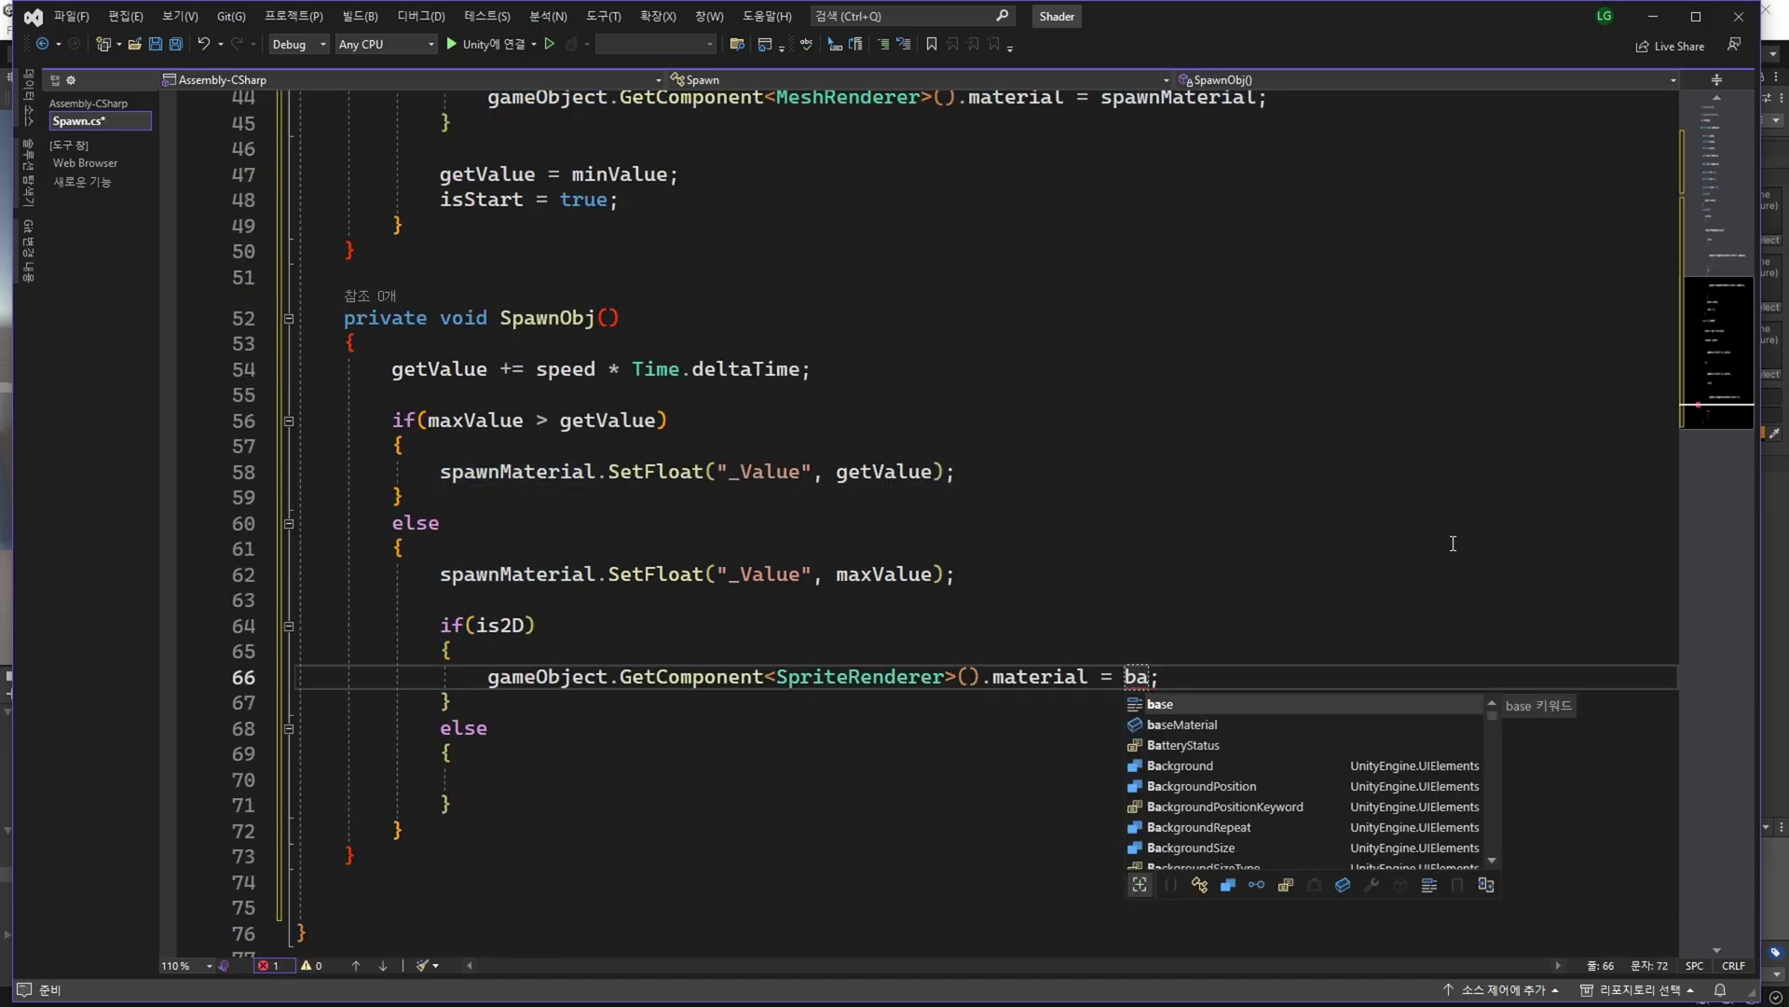
key(Down)
key(Tab)
In the inner else branch, set the MeshRenderer material to baseMaterial and save Spawn.cs.
drag(488, 97, 1270, 97)
key(ctrl+c)
click(652, 779)
key(ctrl+v)
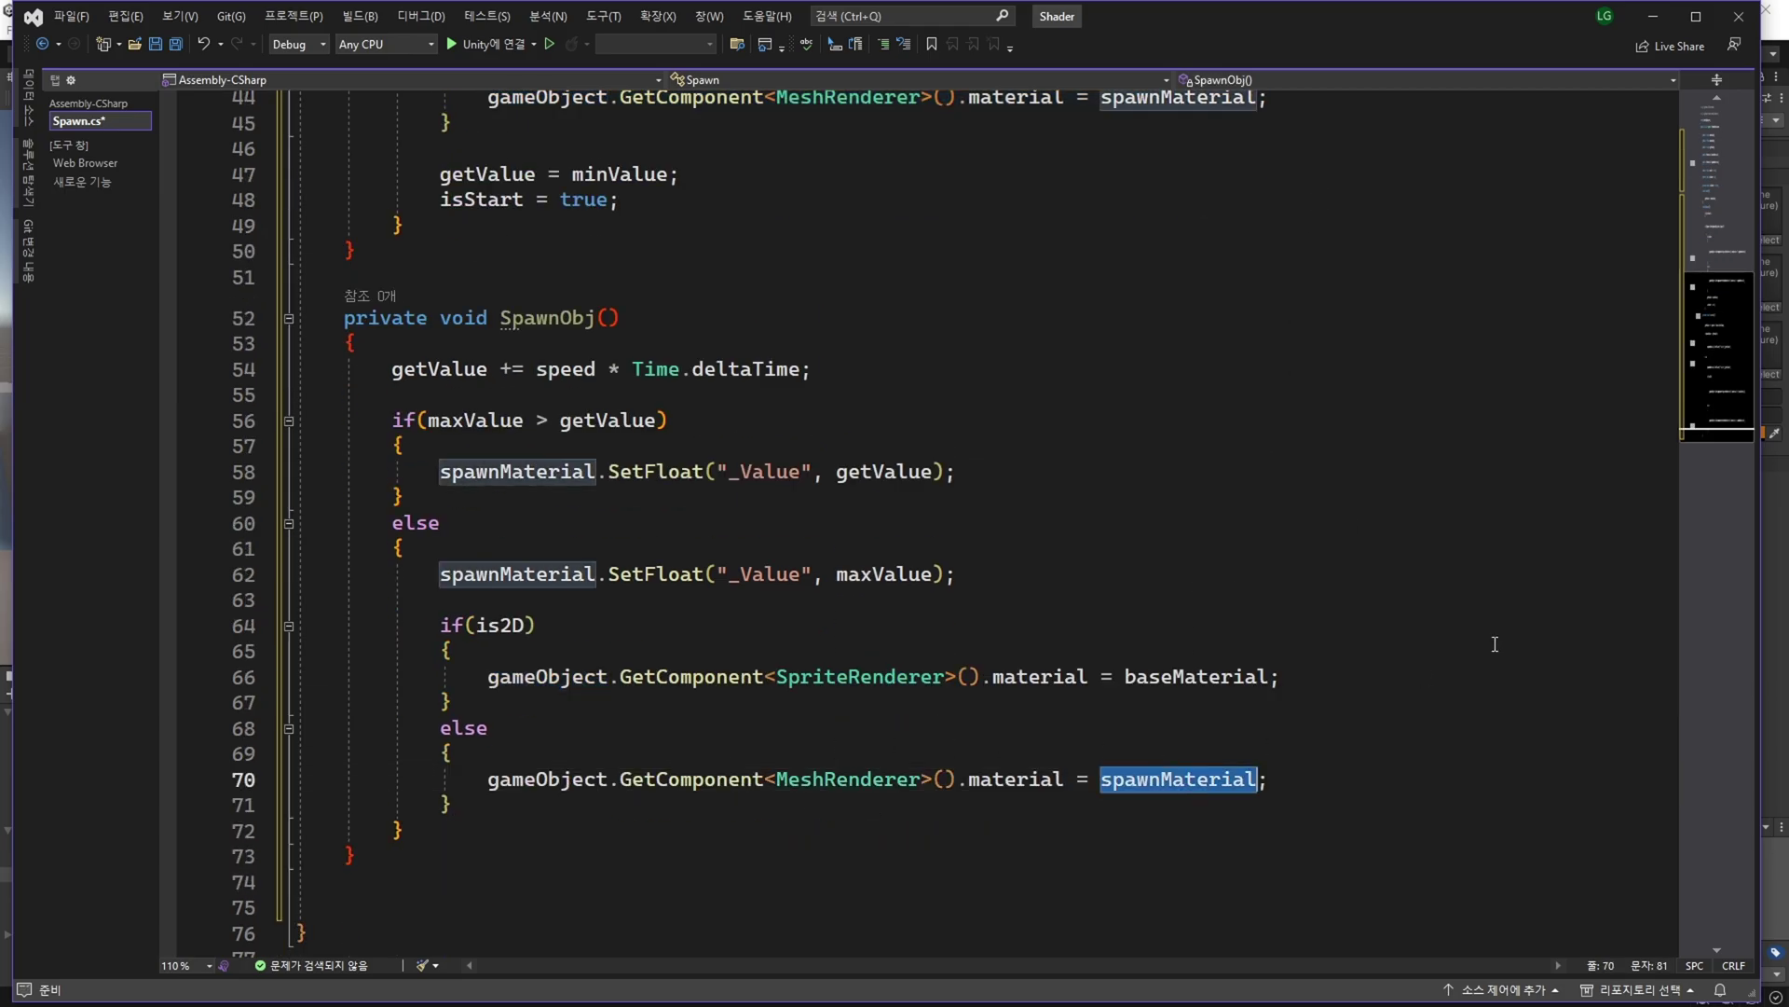
text(bas)
key(Tab)
key(ctrl+s)
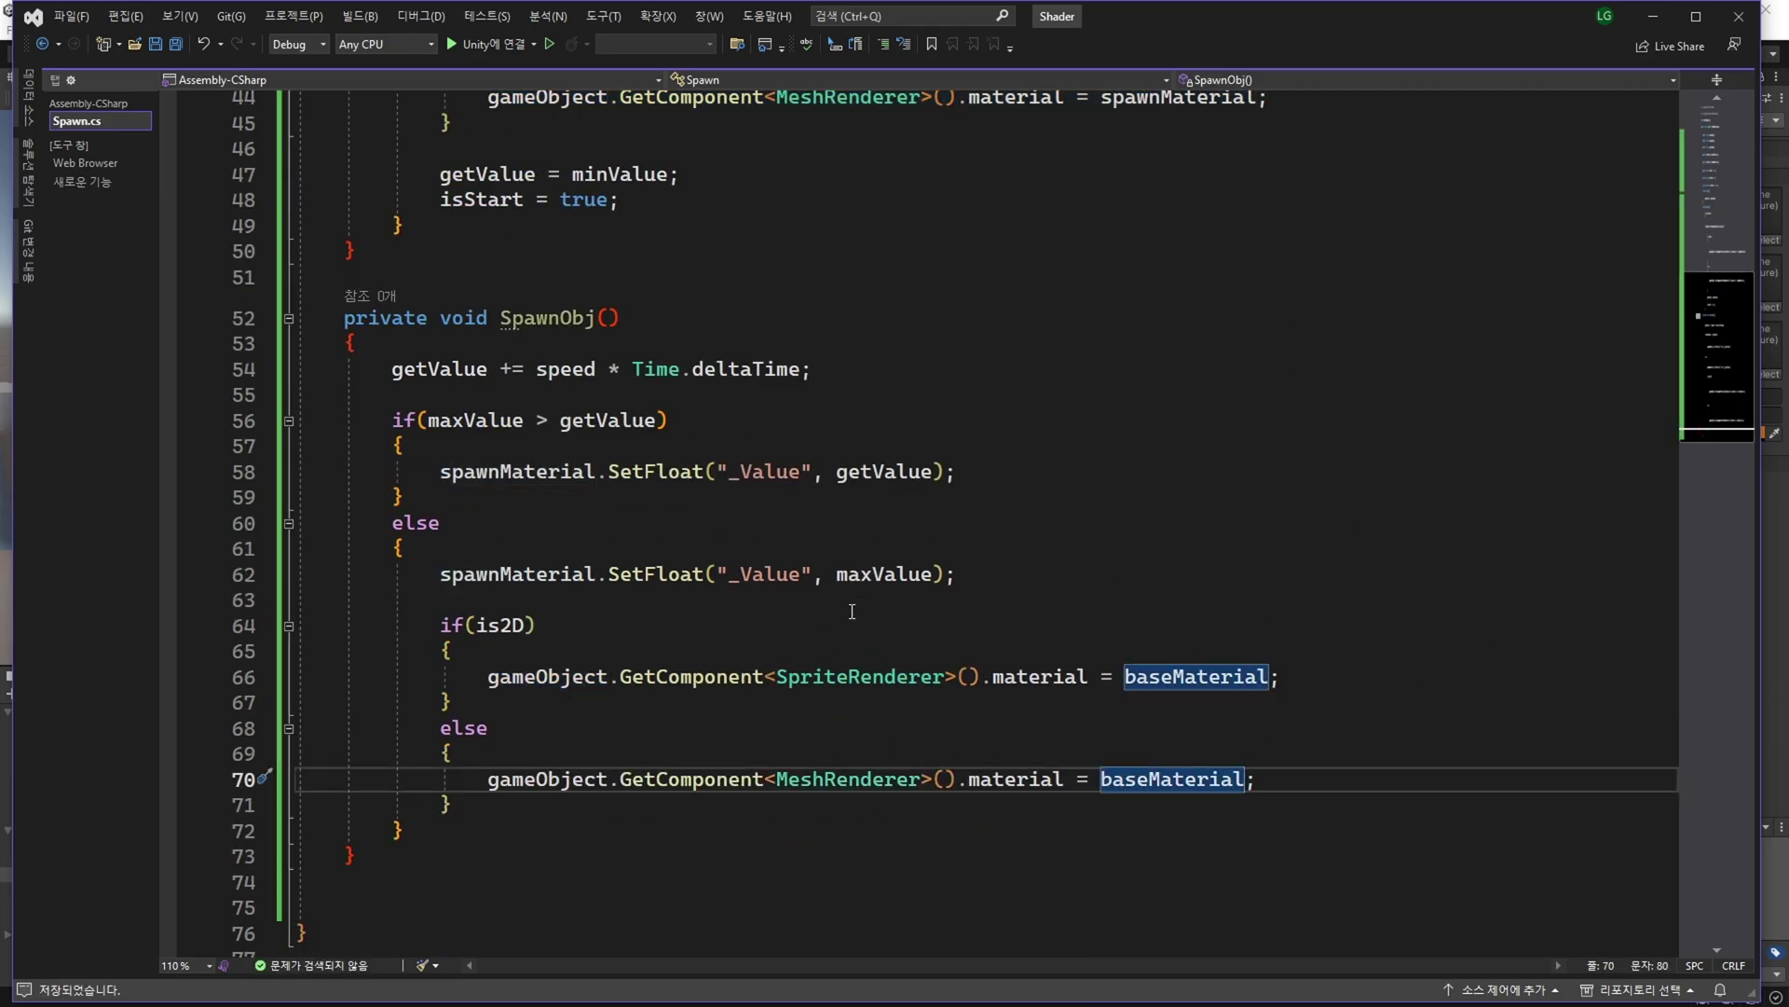
Call SpawnObj(); inside the if (isStart) block in Update.
scroll(852, 612, up, 2)
scroll(793, 643, up, 6)
scroll(753, 674, down, 2)
click(753, 779)
key(ctrl+c)
click(746, 250)
key(ctrl+v)
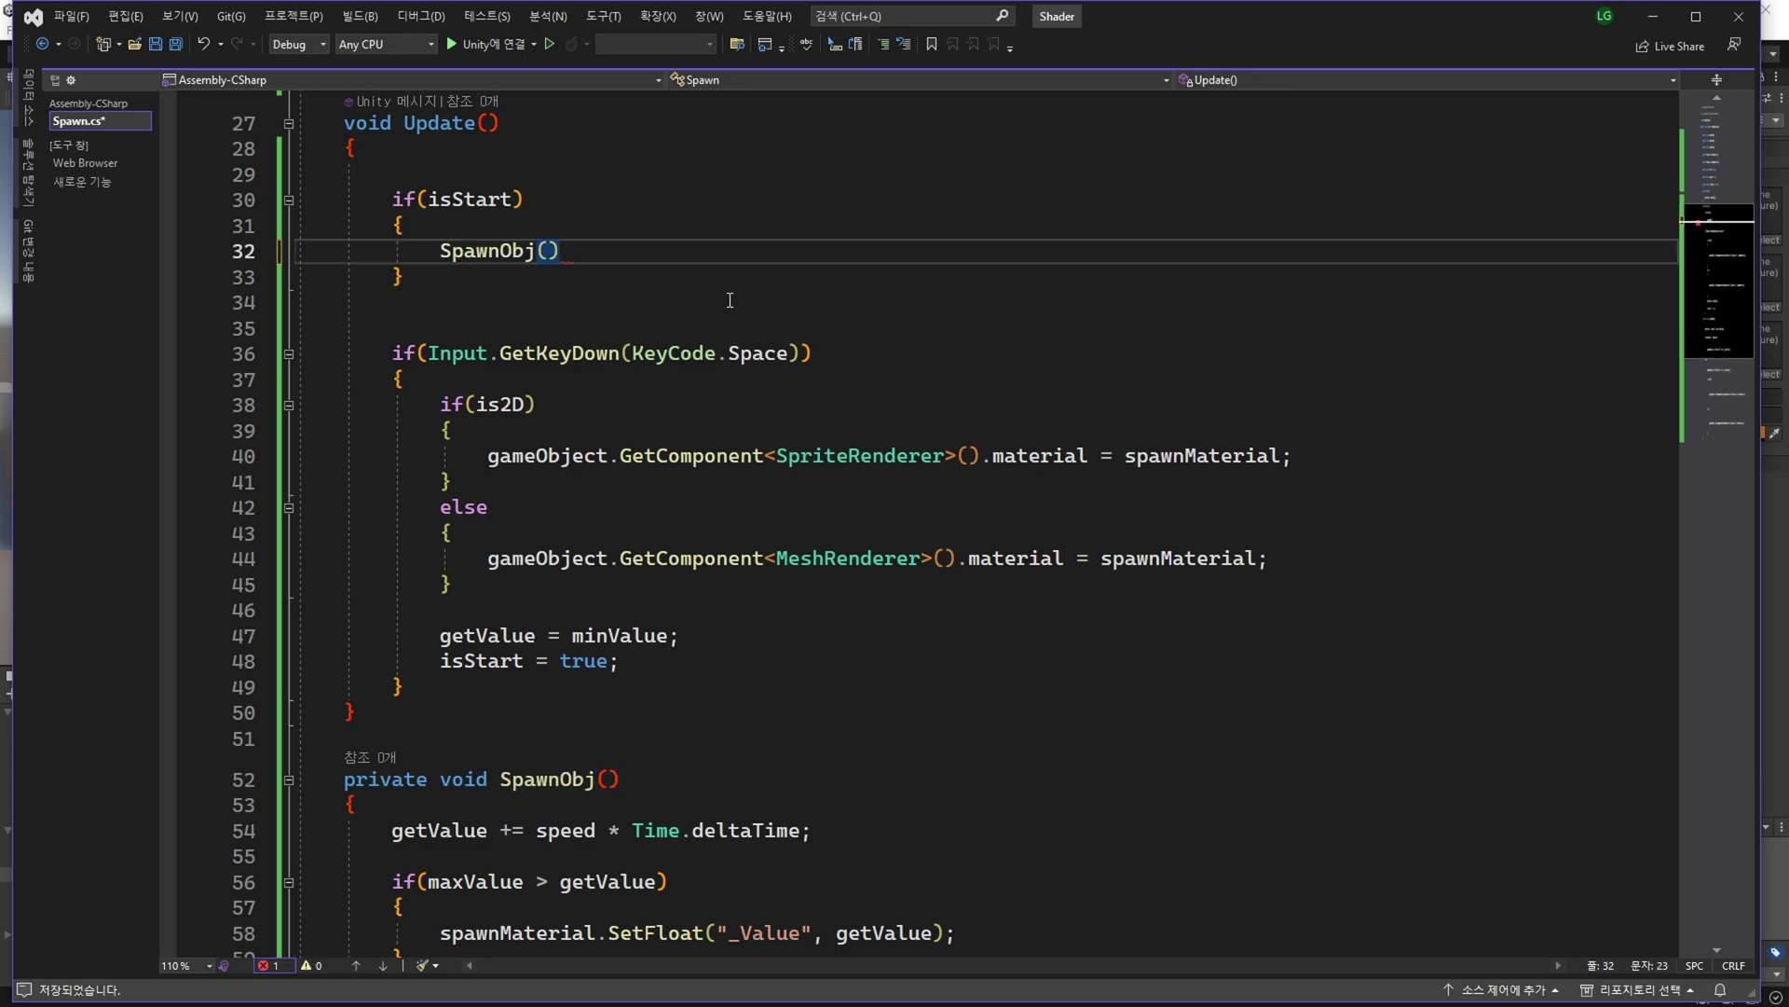
text(;)
click(464, 199)
Add isStart = false; after the material swap and return to Unity.
scroll(718, 691, down, 5)
scroll(718, 691, down, 3)
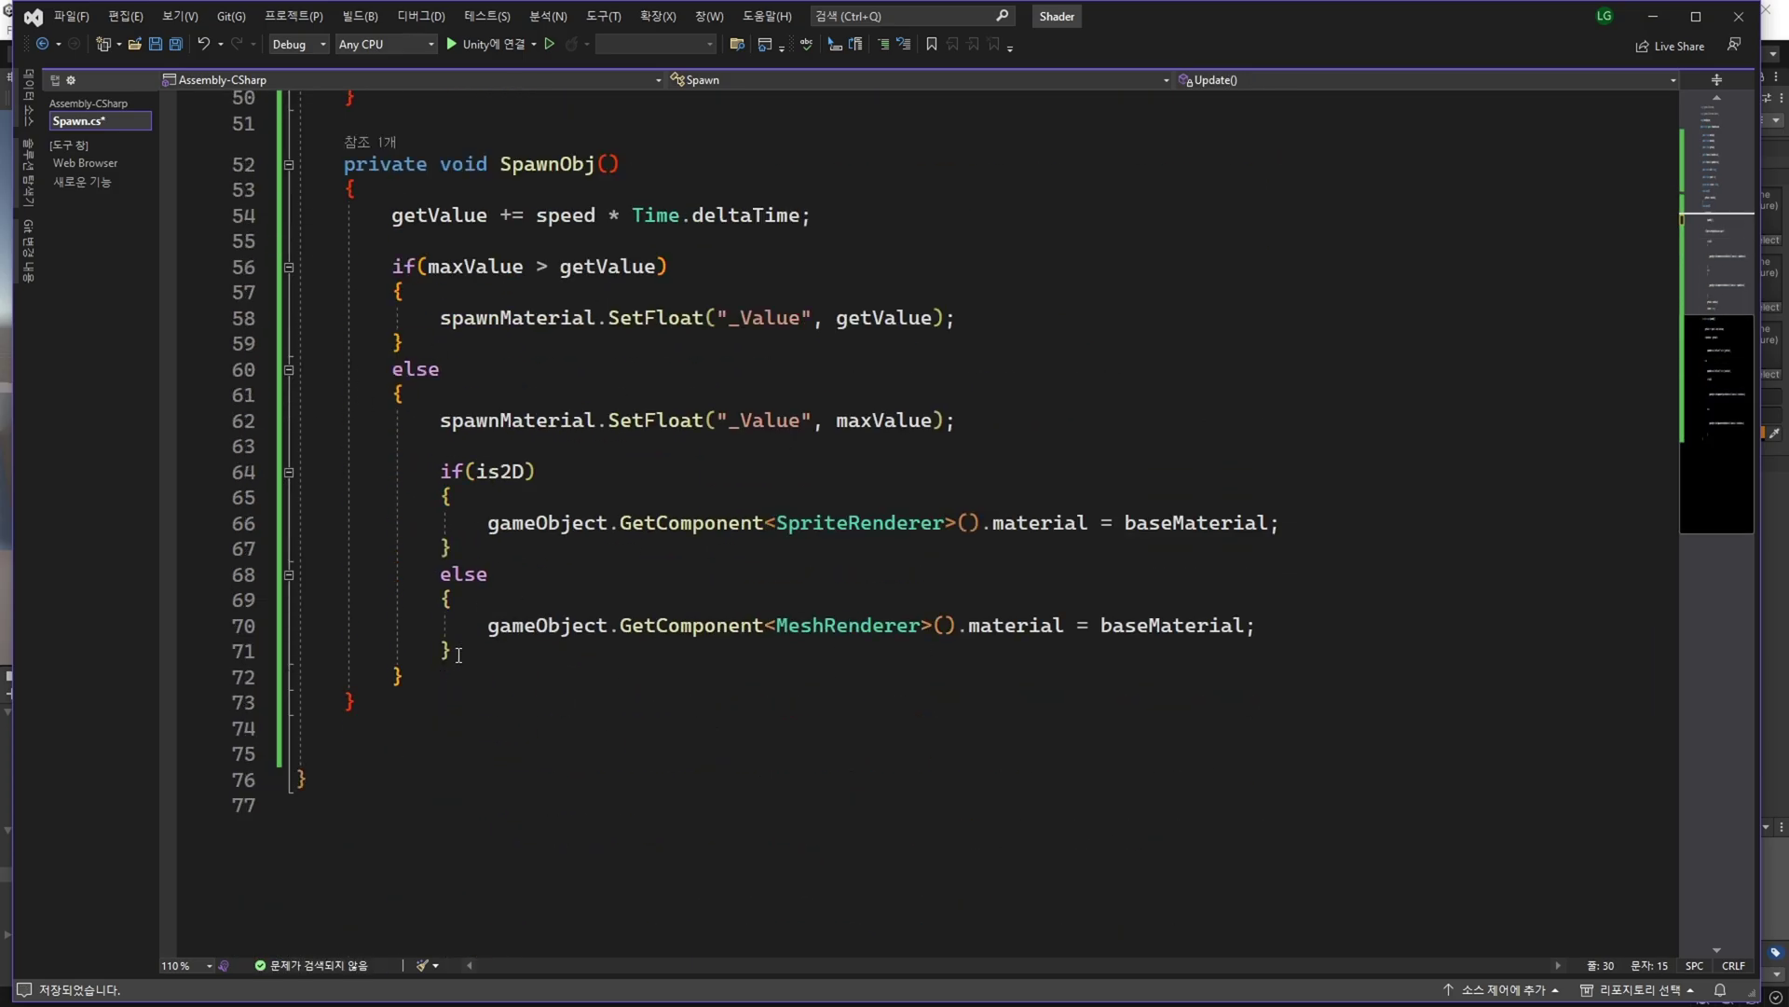
scroll(605, 522, up, 4)
double_click(495, 350)
scroll(541, 484, down, 4)
click(577, 610)
key(Return)
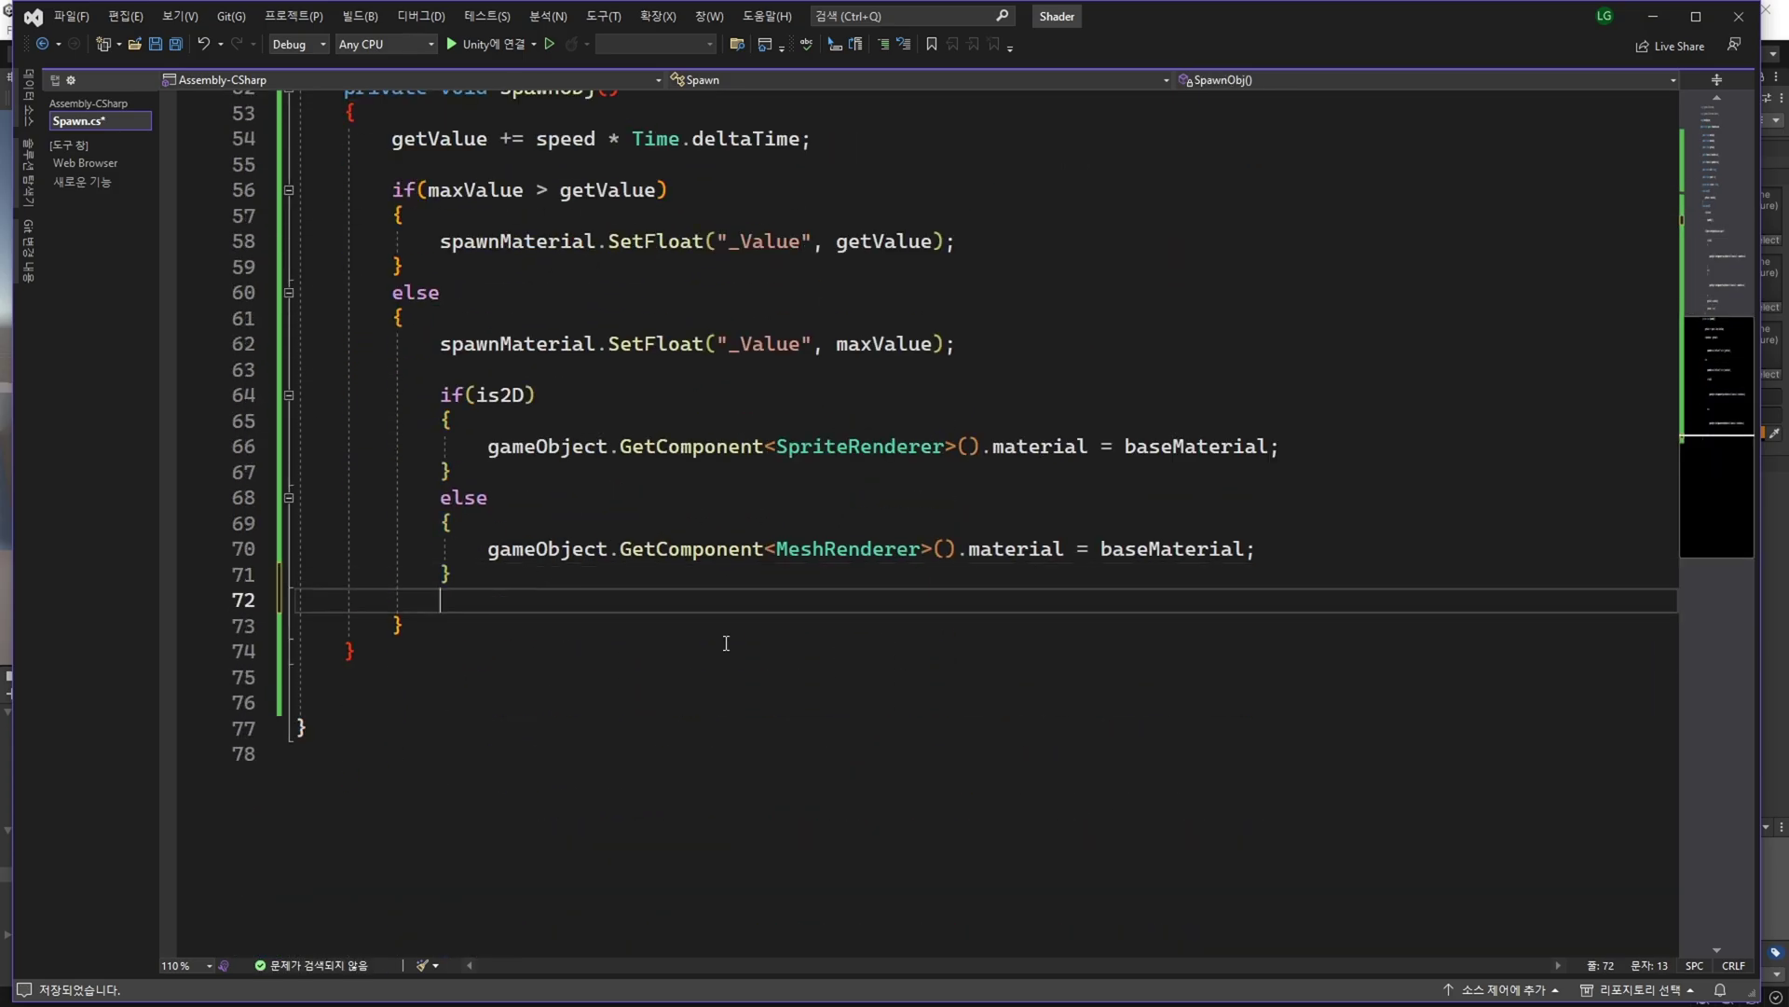
text(isStart = false;)
key(alt+Tab)
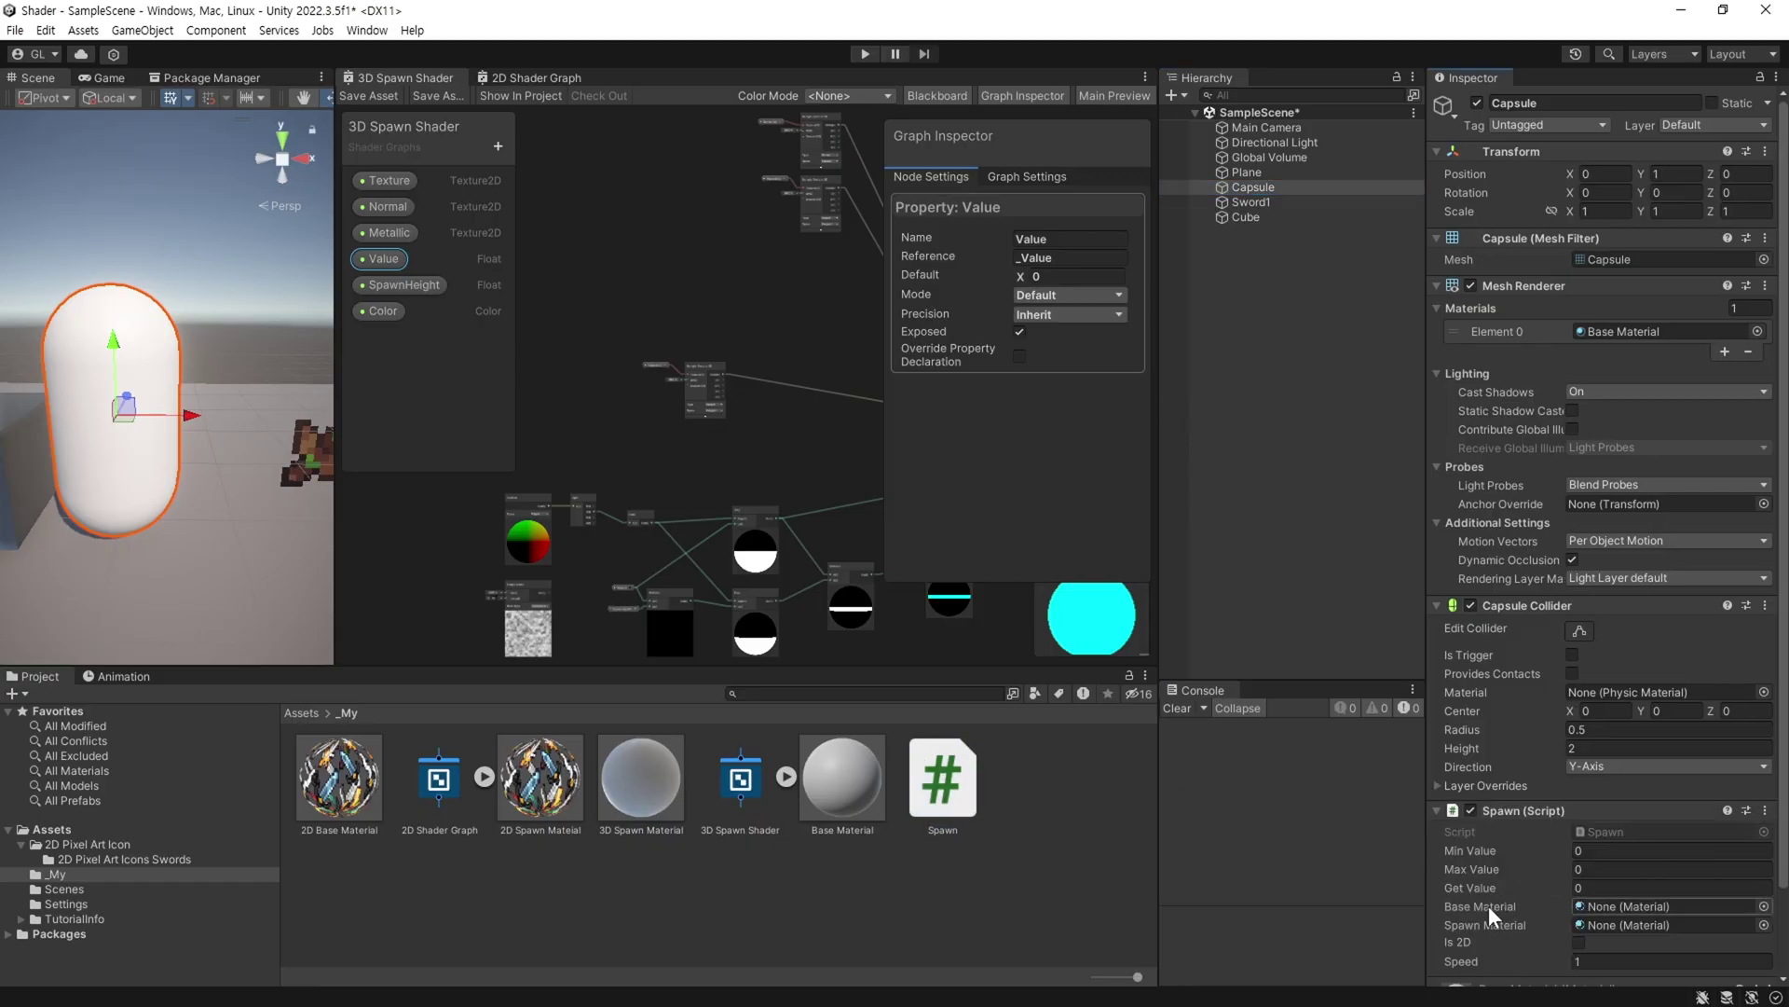
Attach the Spawn script to the Capsule with Base Material and 3D Spawn Material assigned.
drag(944, 773, 1489, 904)
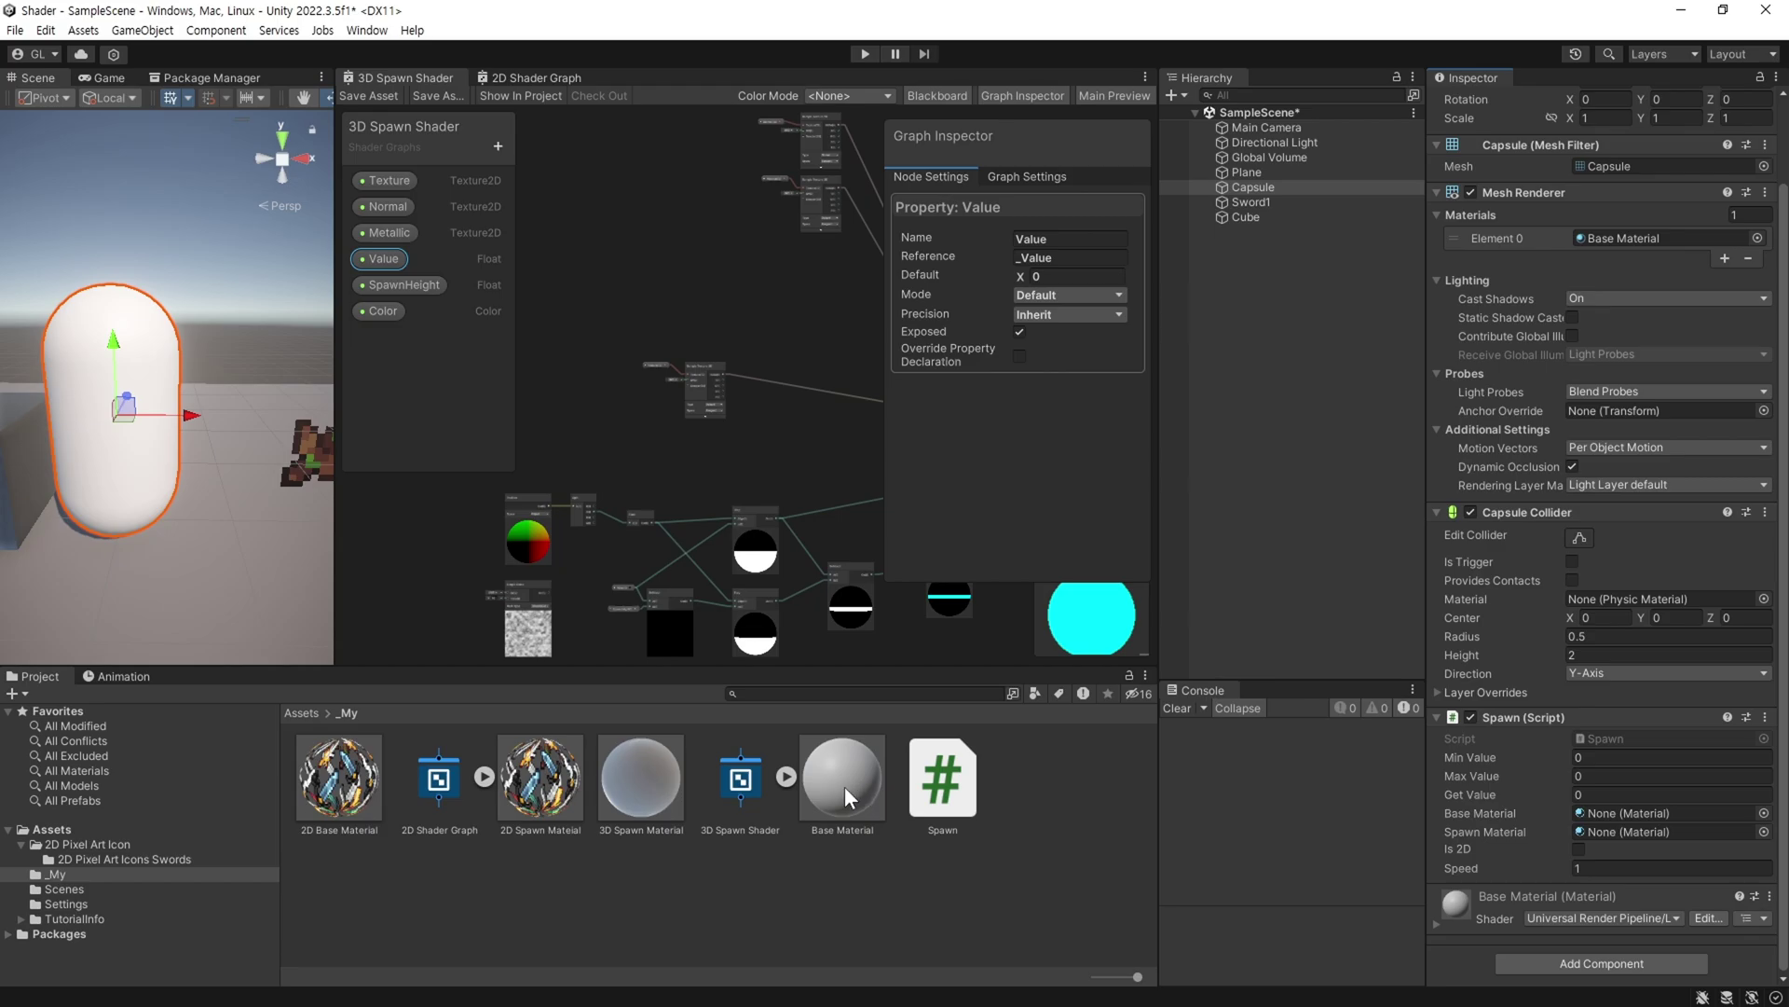
drag(844, 786, 1607, 817)
drag(628, 736, 1669, 831)
scroll(1461, 317, down, 3)
drag(1461, 317, 1669, 130)
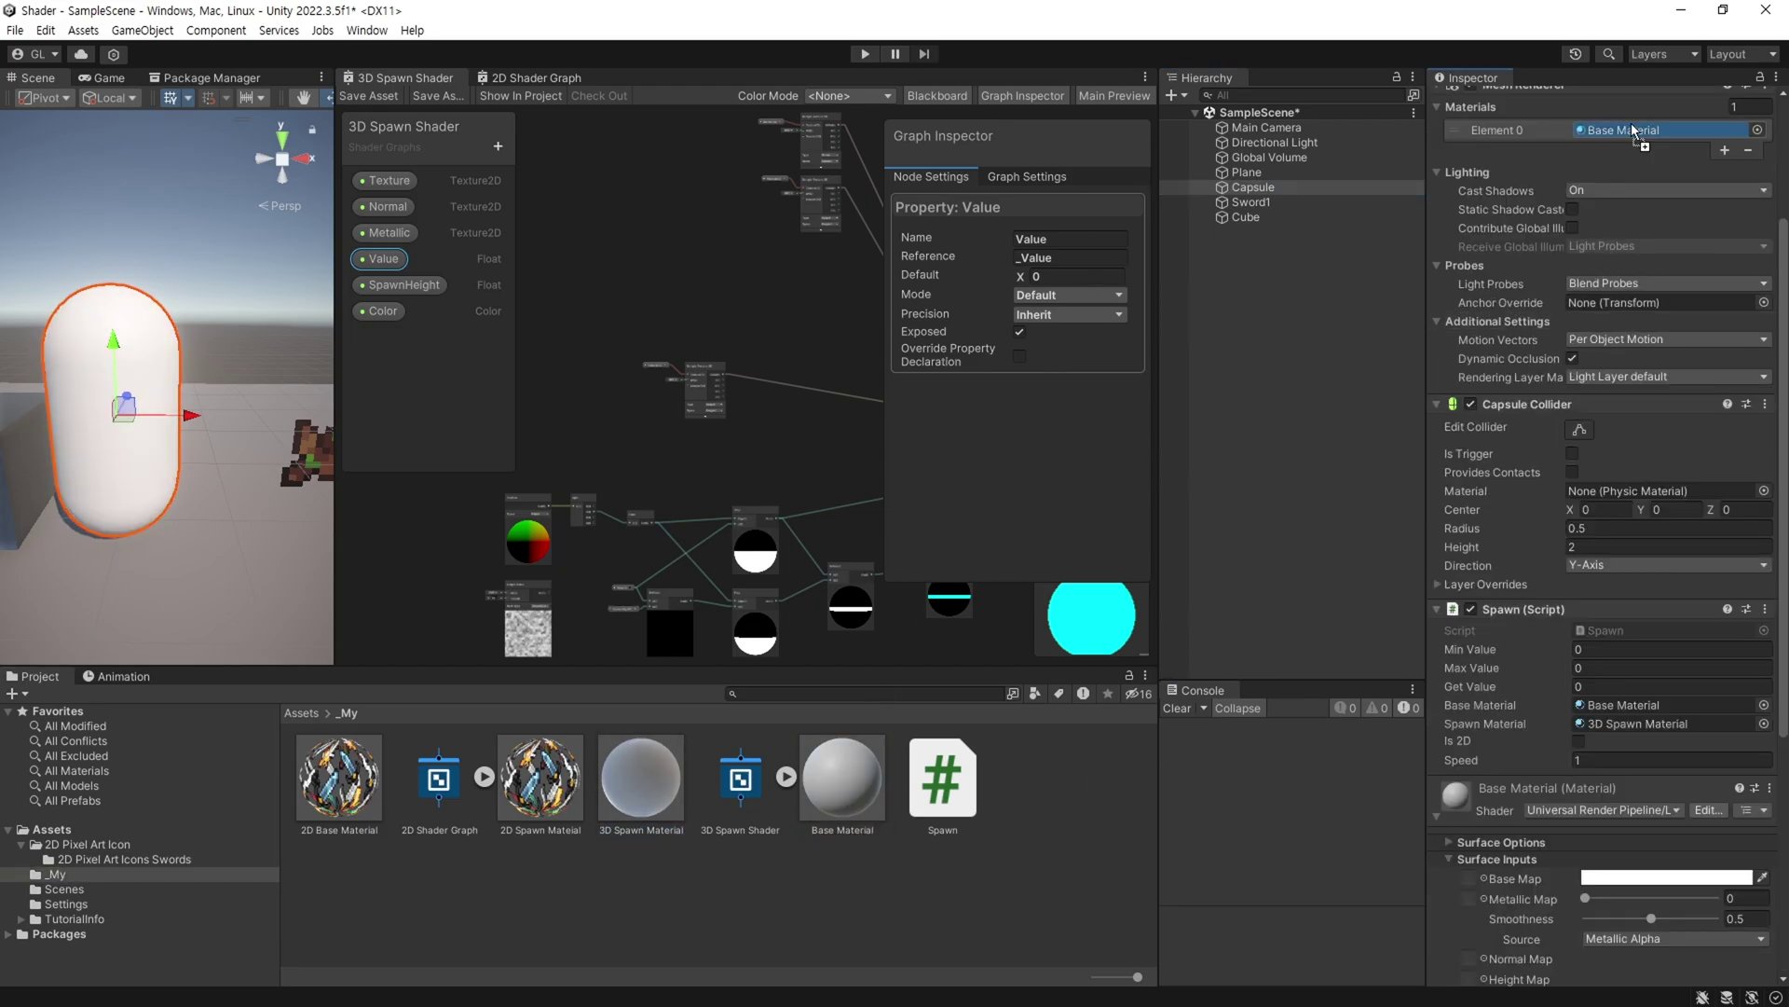
scroll(1518, 729, down, 5)
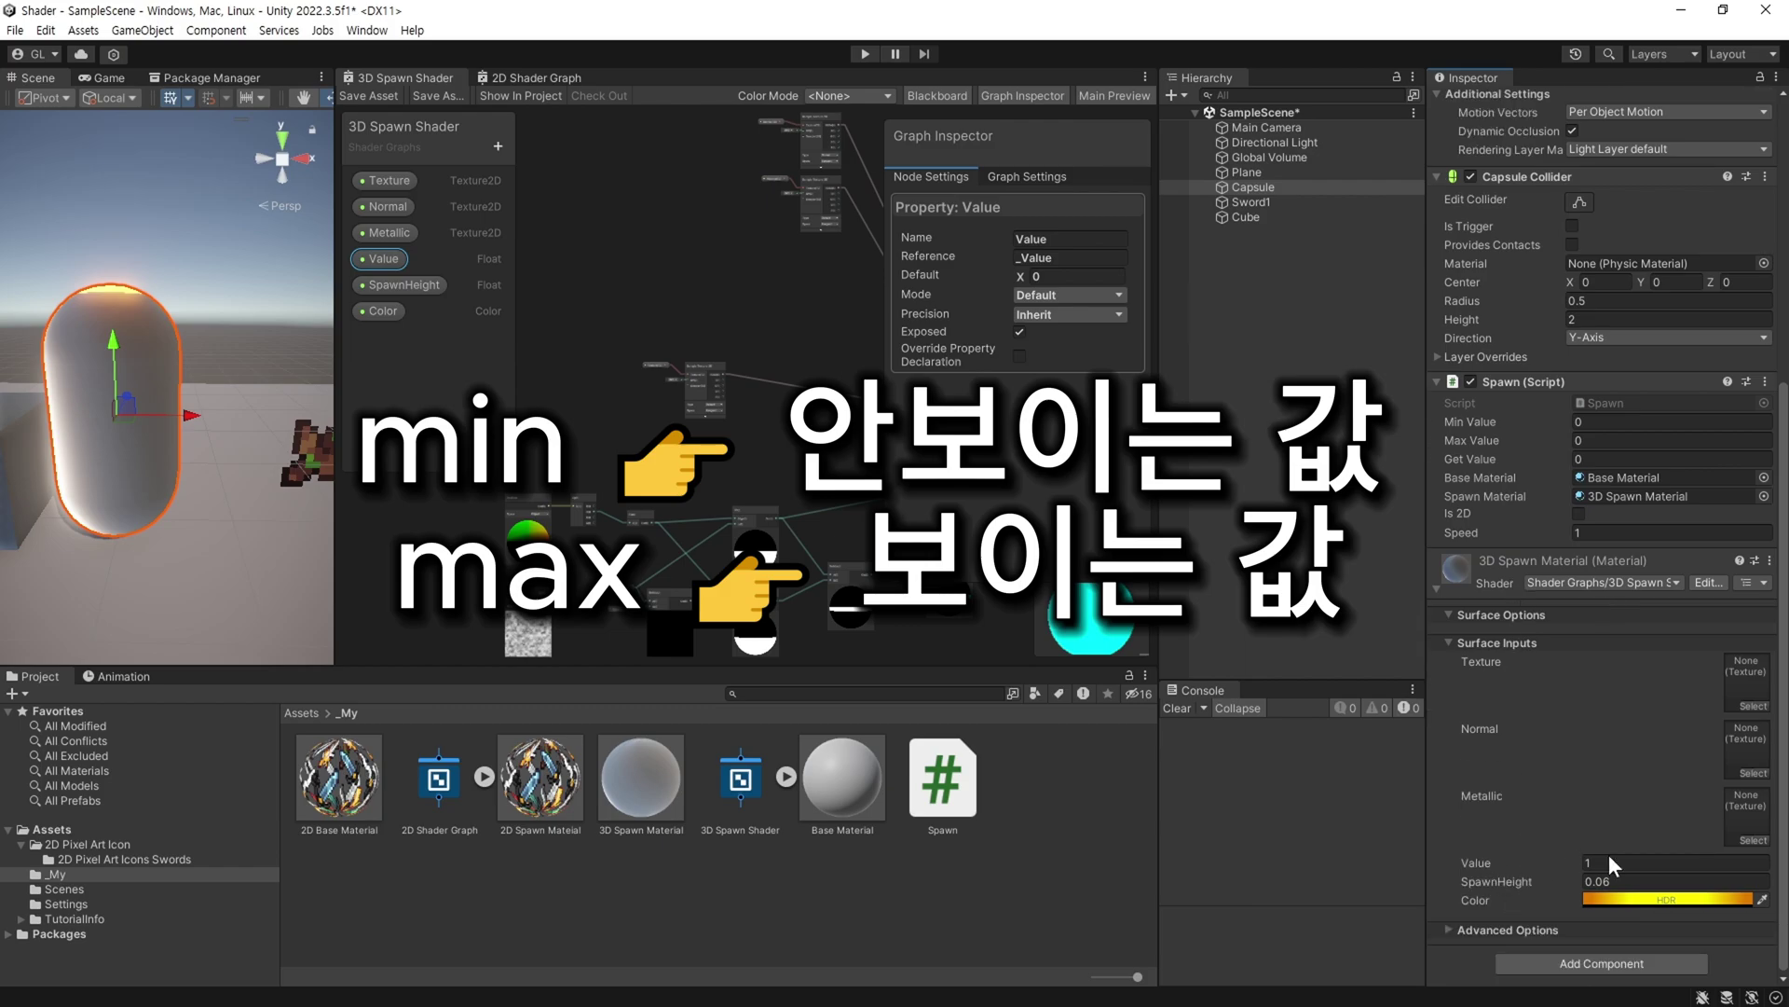
Set Max Value 1 and Min Value -1, sweeping the material's Value to preview the capsule.
click(1590, 438)
drag(1480, 860, 1417, 863)
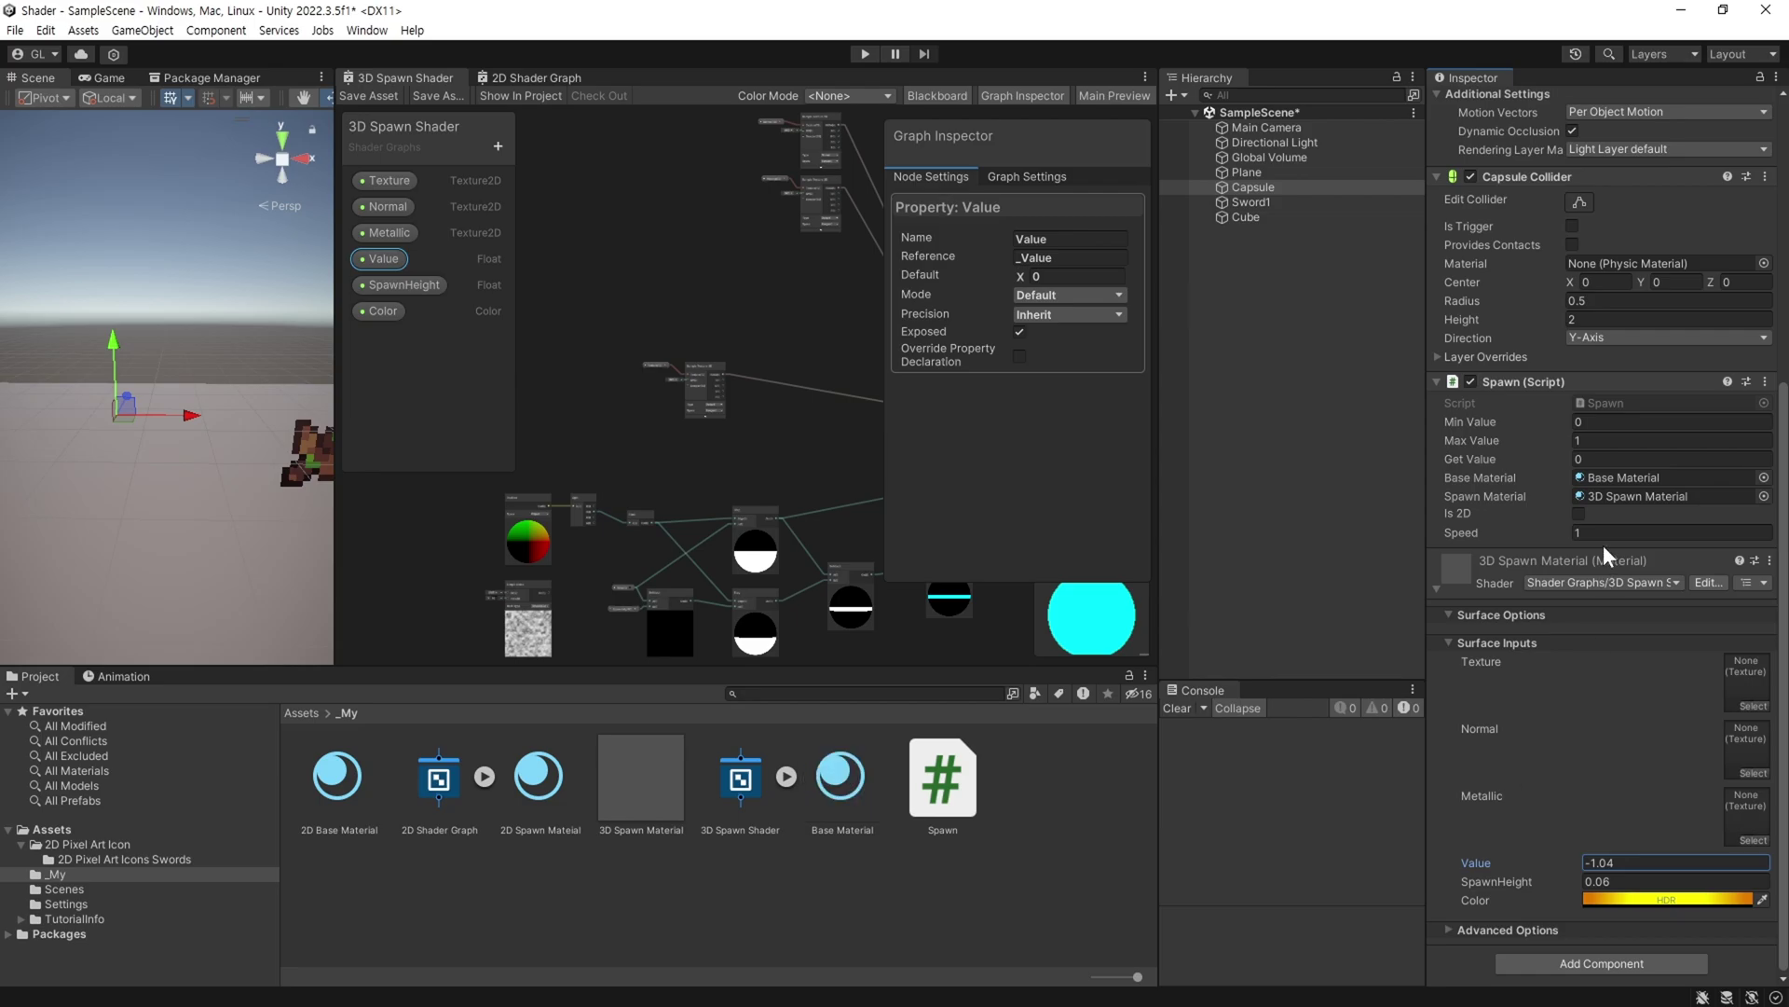
click(1605, 424)
drag(1497, 859, 1546, 858)
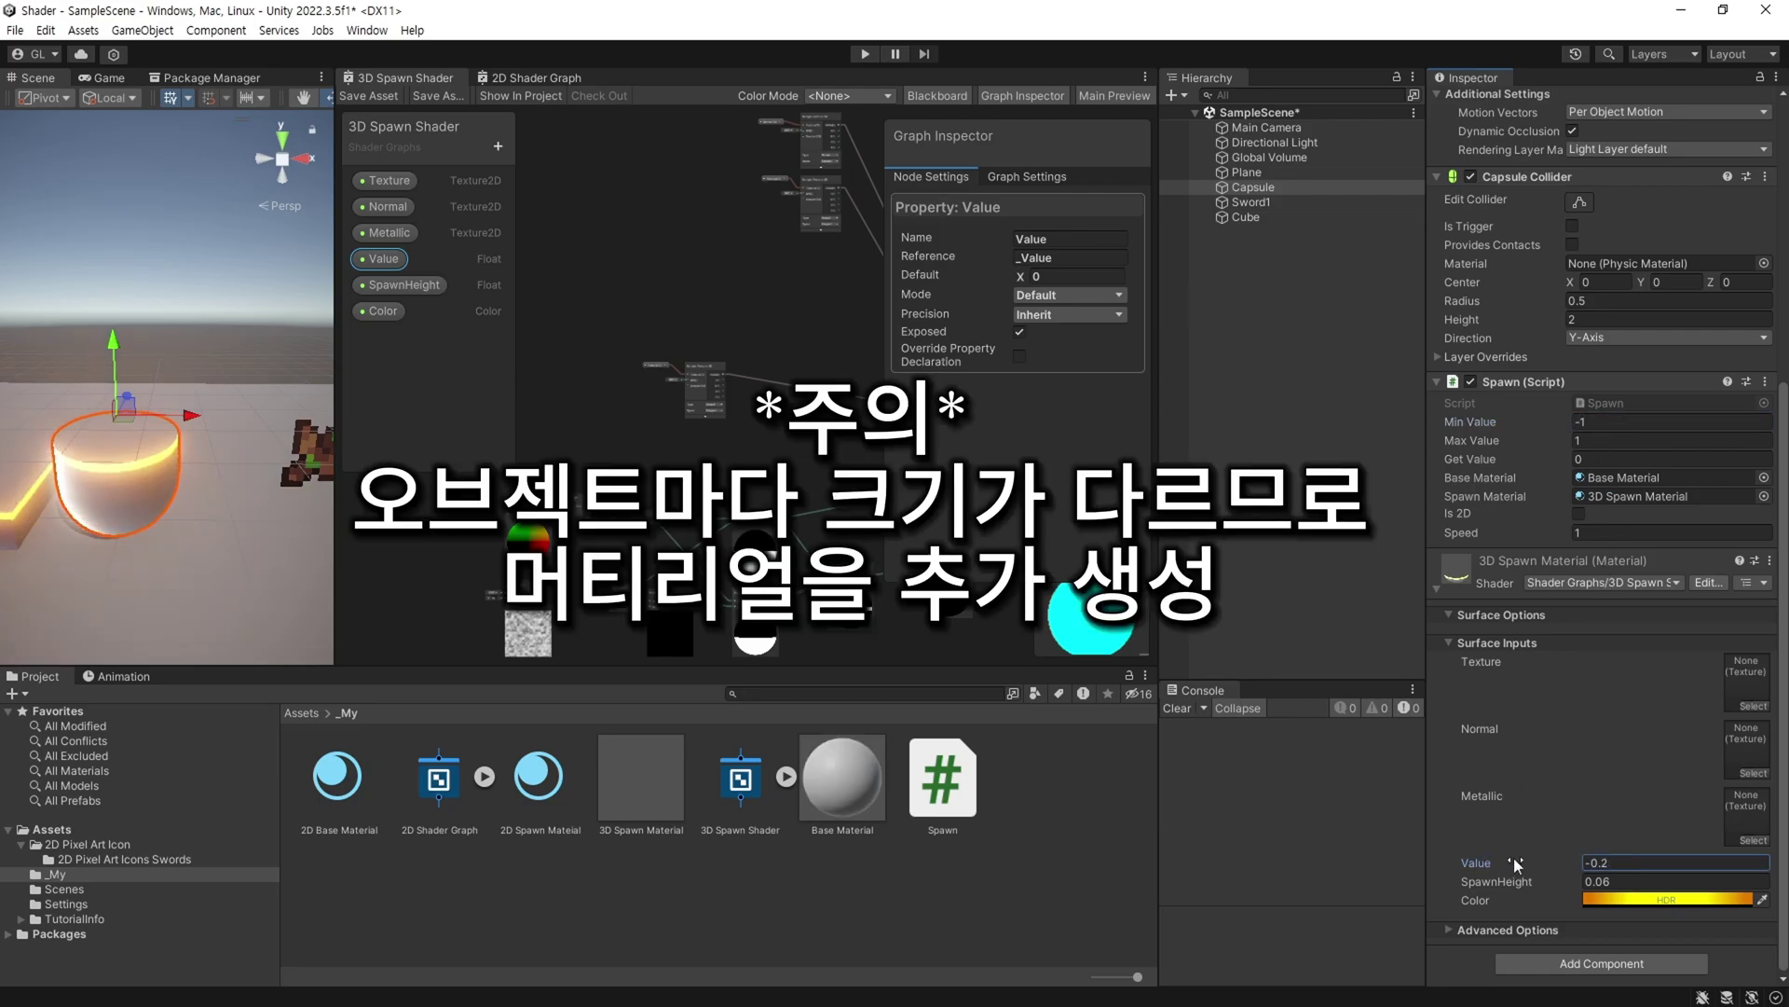
scroll(1493, 517, up, 5)
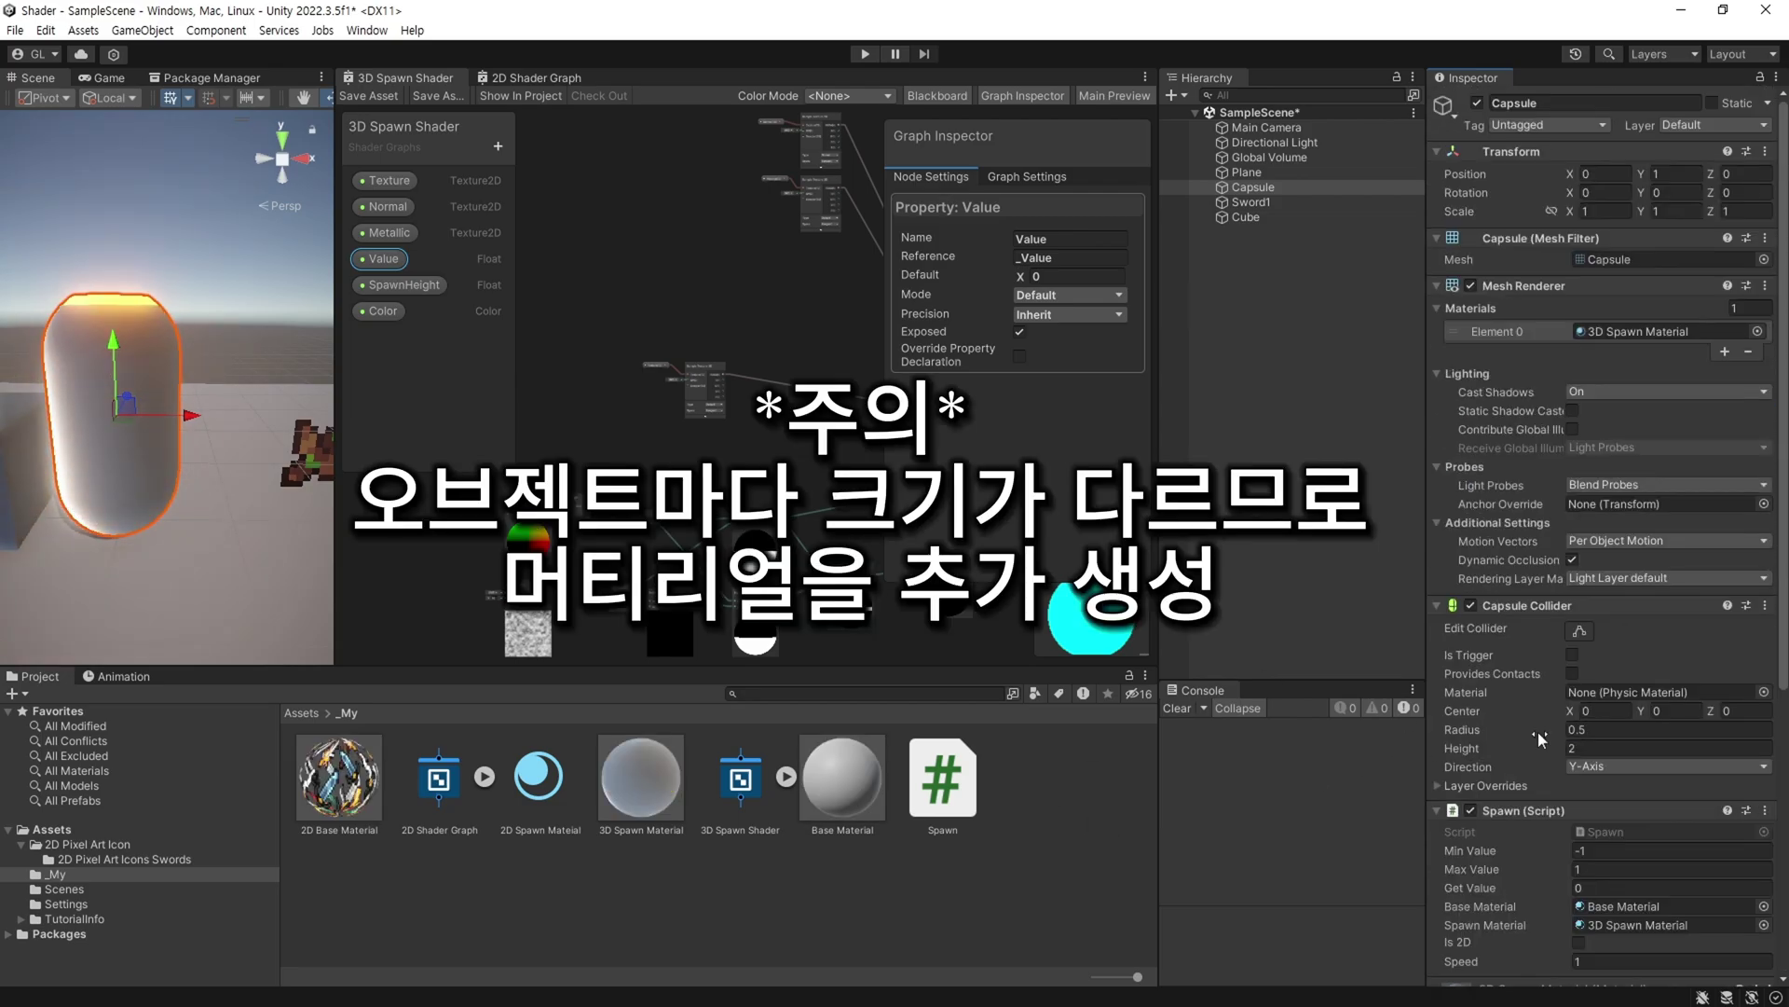
click(308, 452)
Give Sword1 the 2D spawn material, wire G into the Float node, save, and set Value -0.5.
key(f)
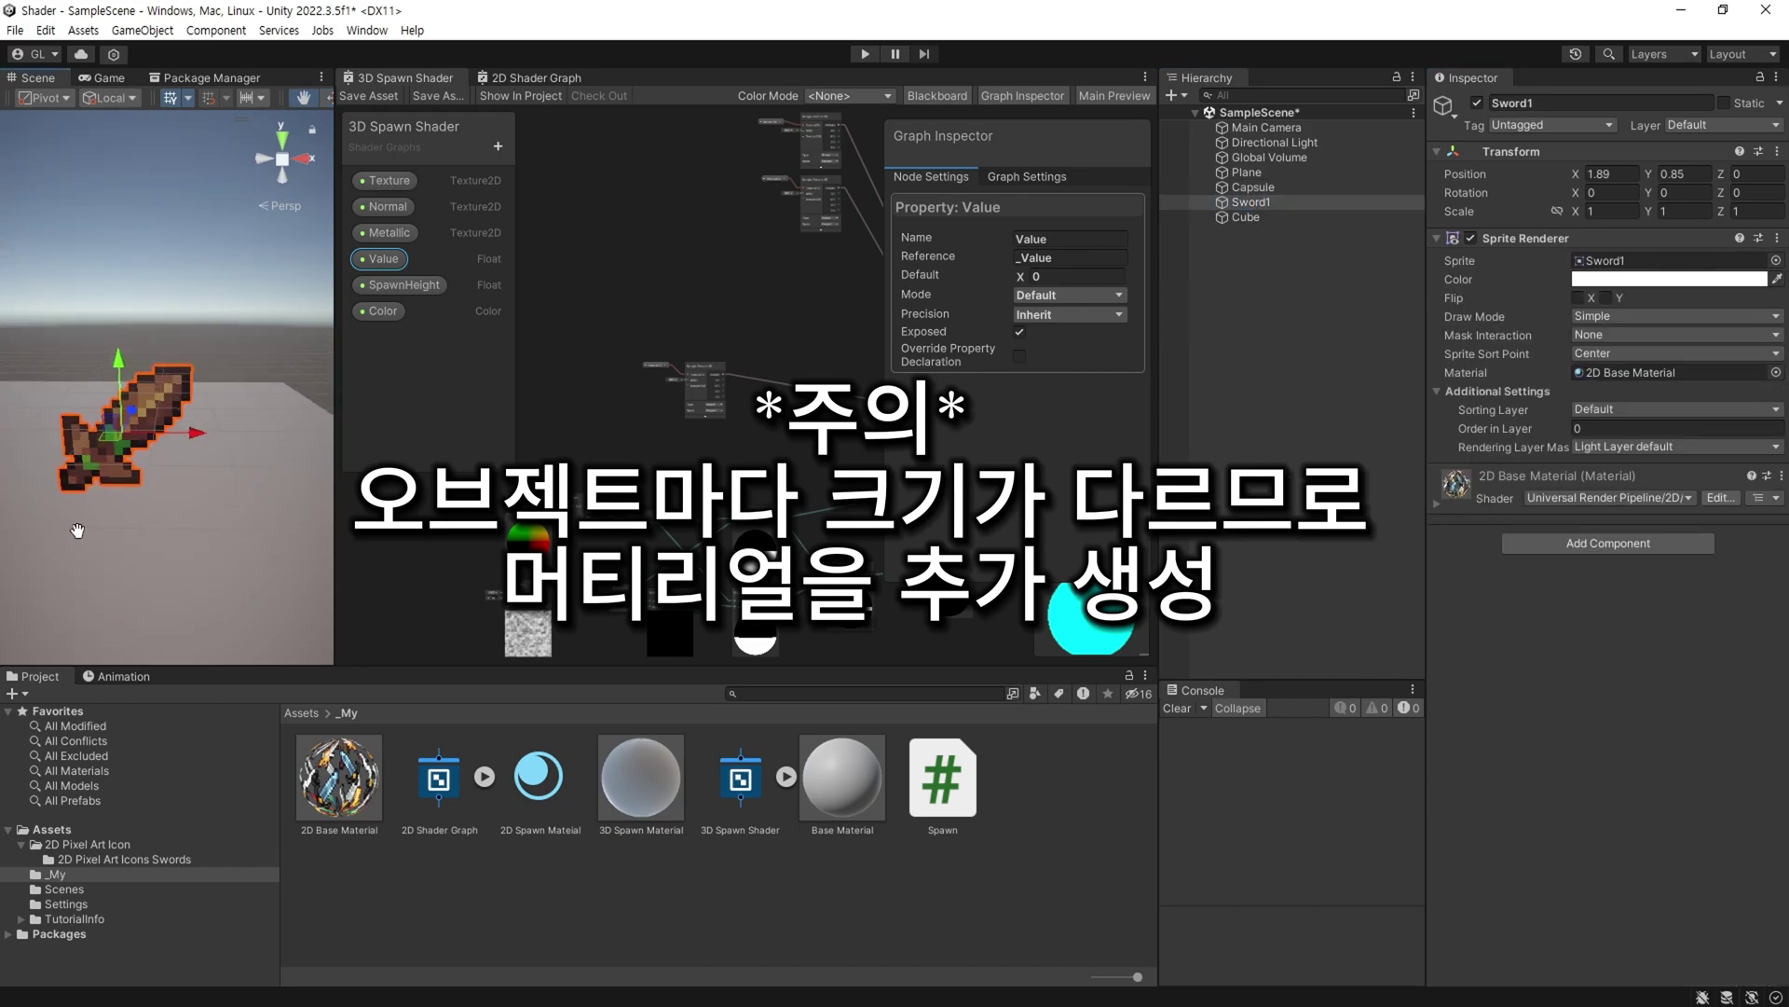
drag(785, 738, 1613, 372)
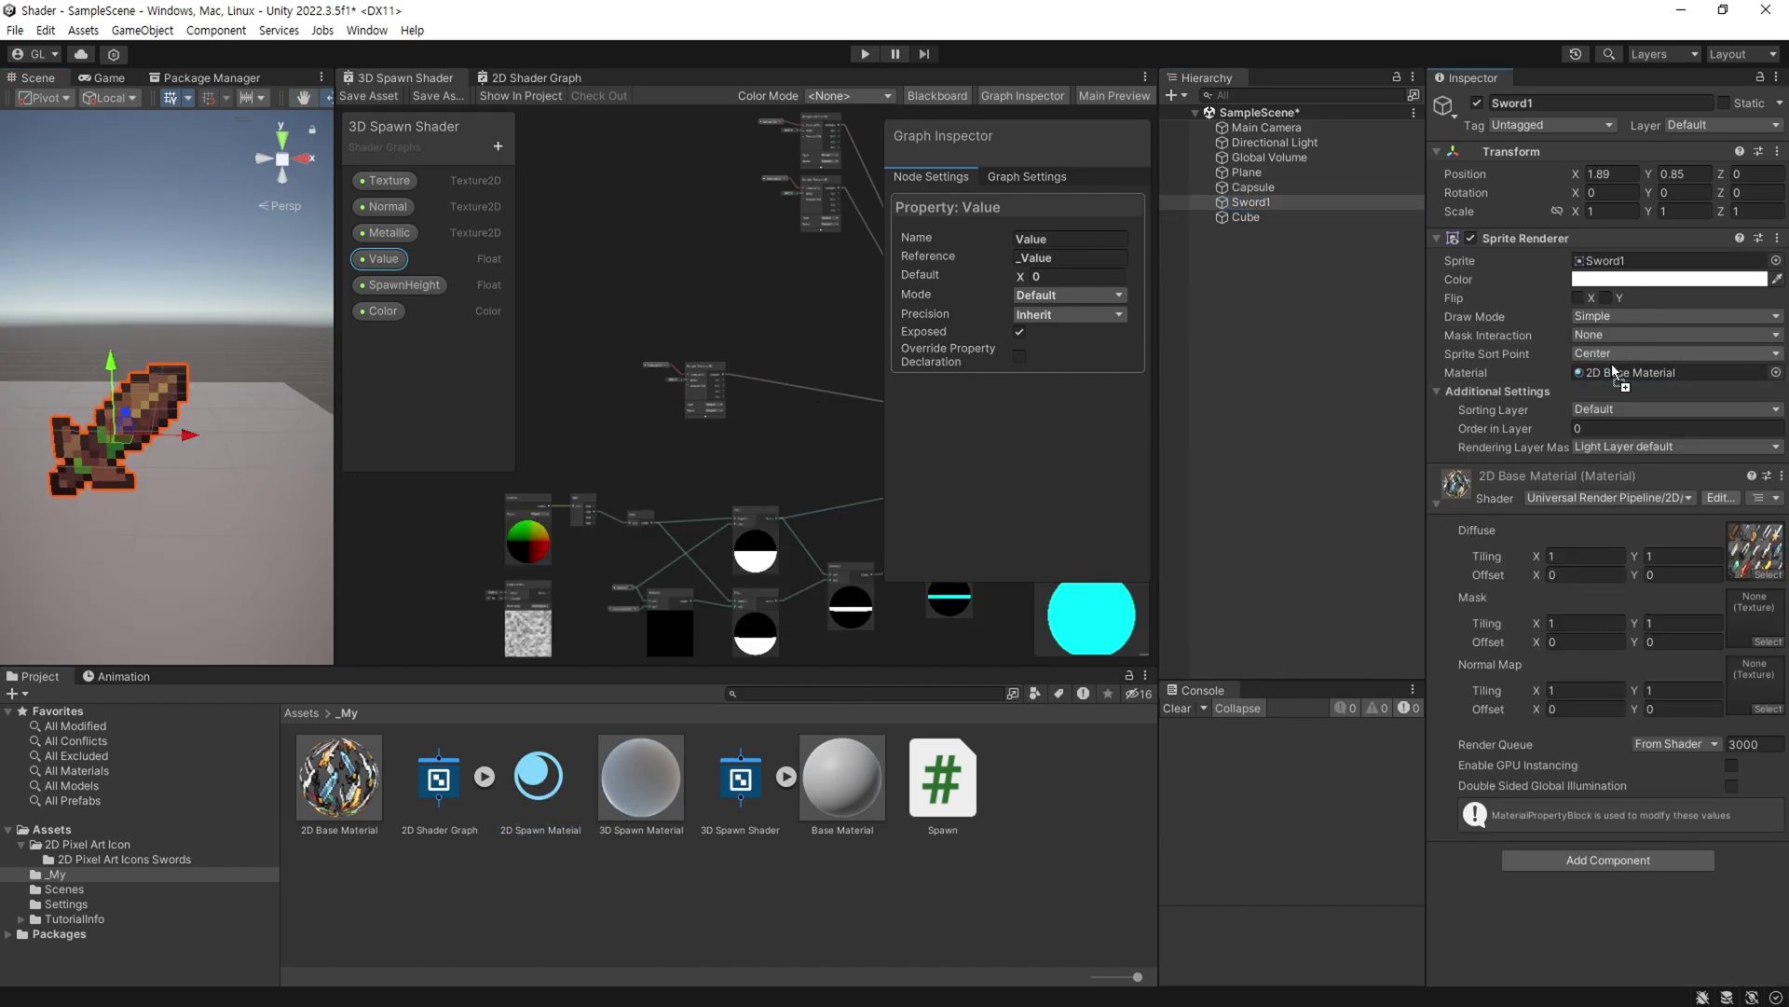
drag(1505, 646, 1428, 645)
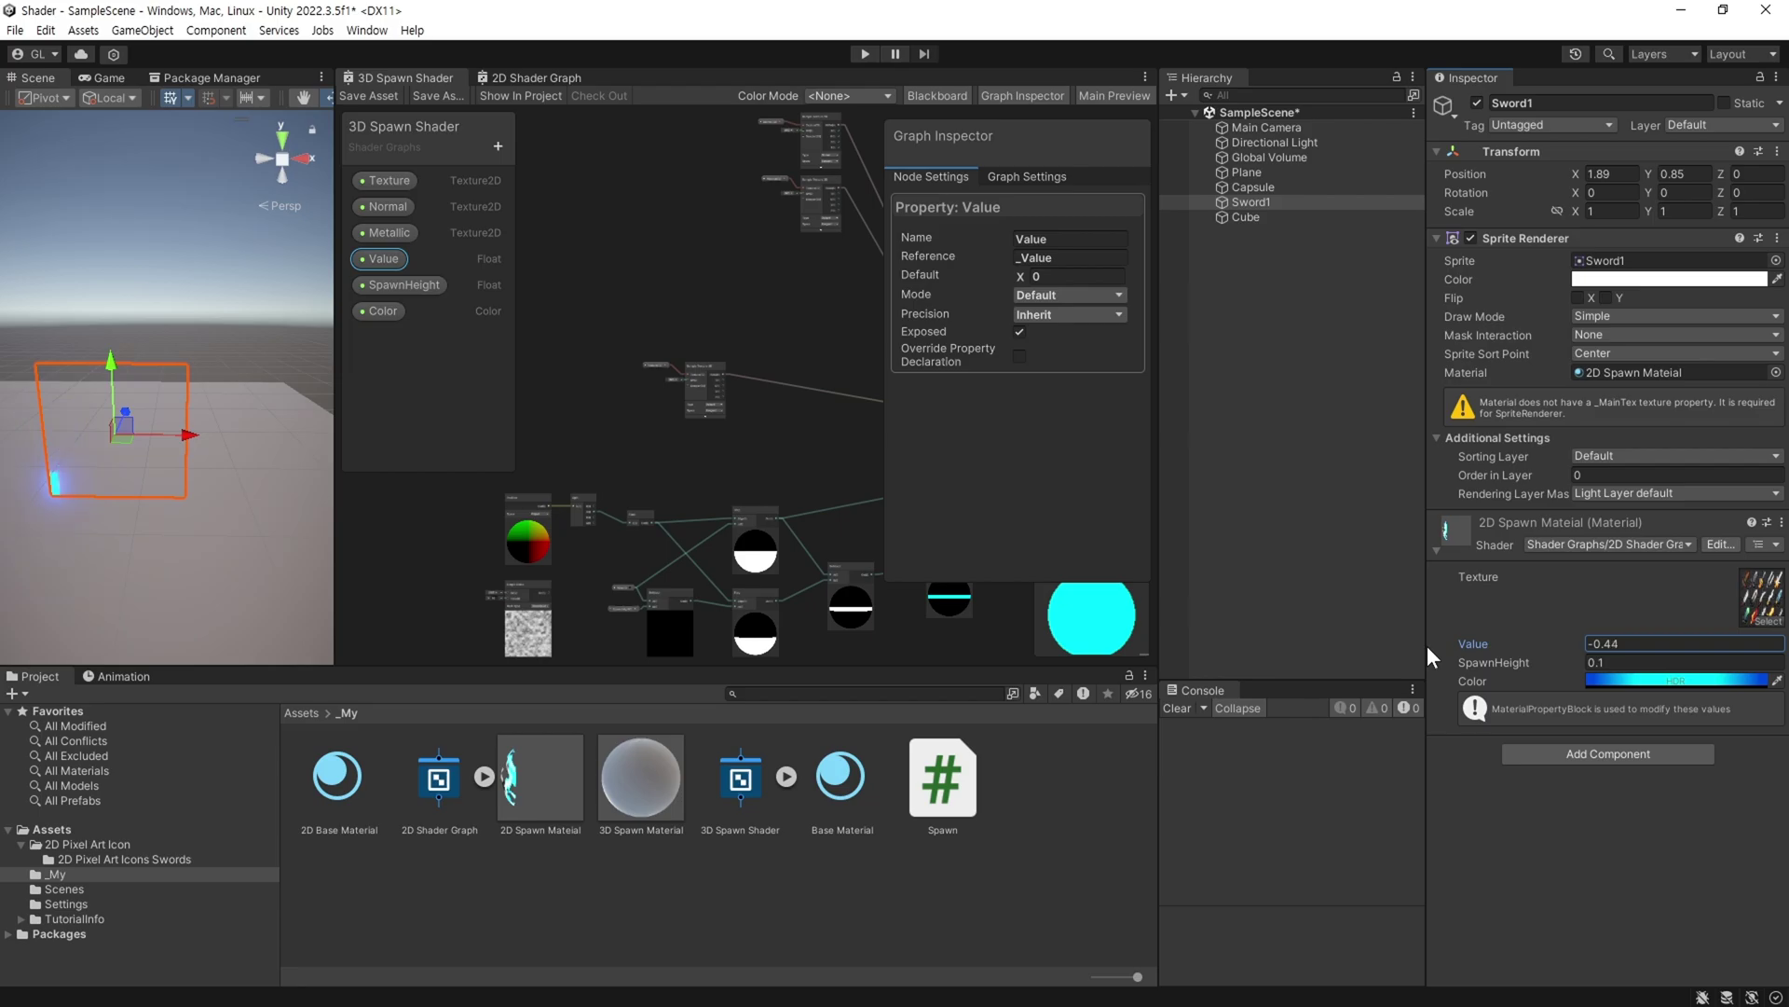
click(531, 77)
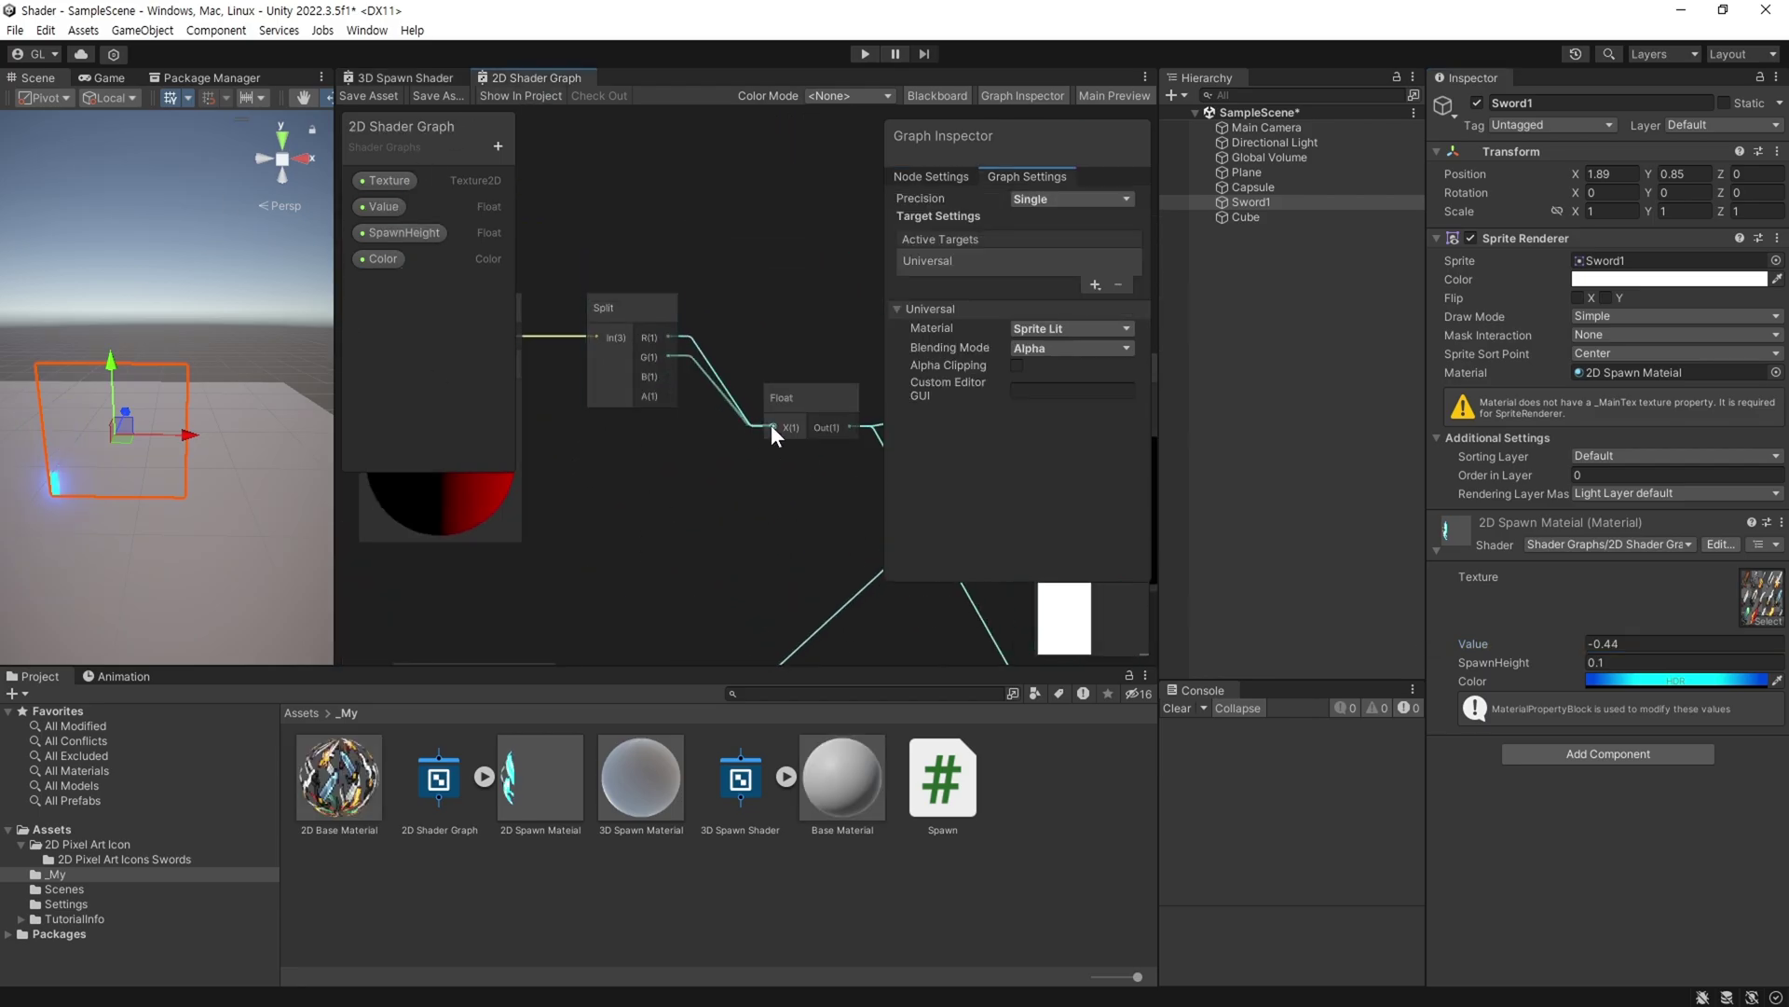
drag(669, 356, 771, 428)
click(364, 95)
drag(1487, 643, 1475, 642)
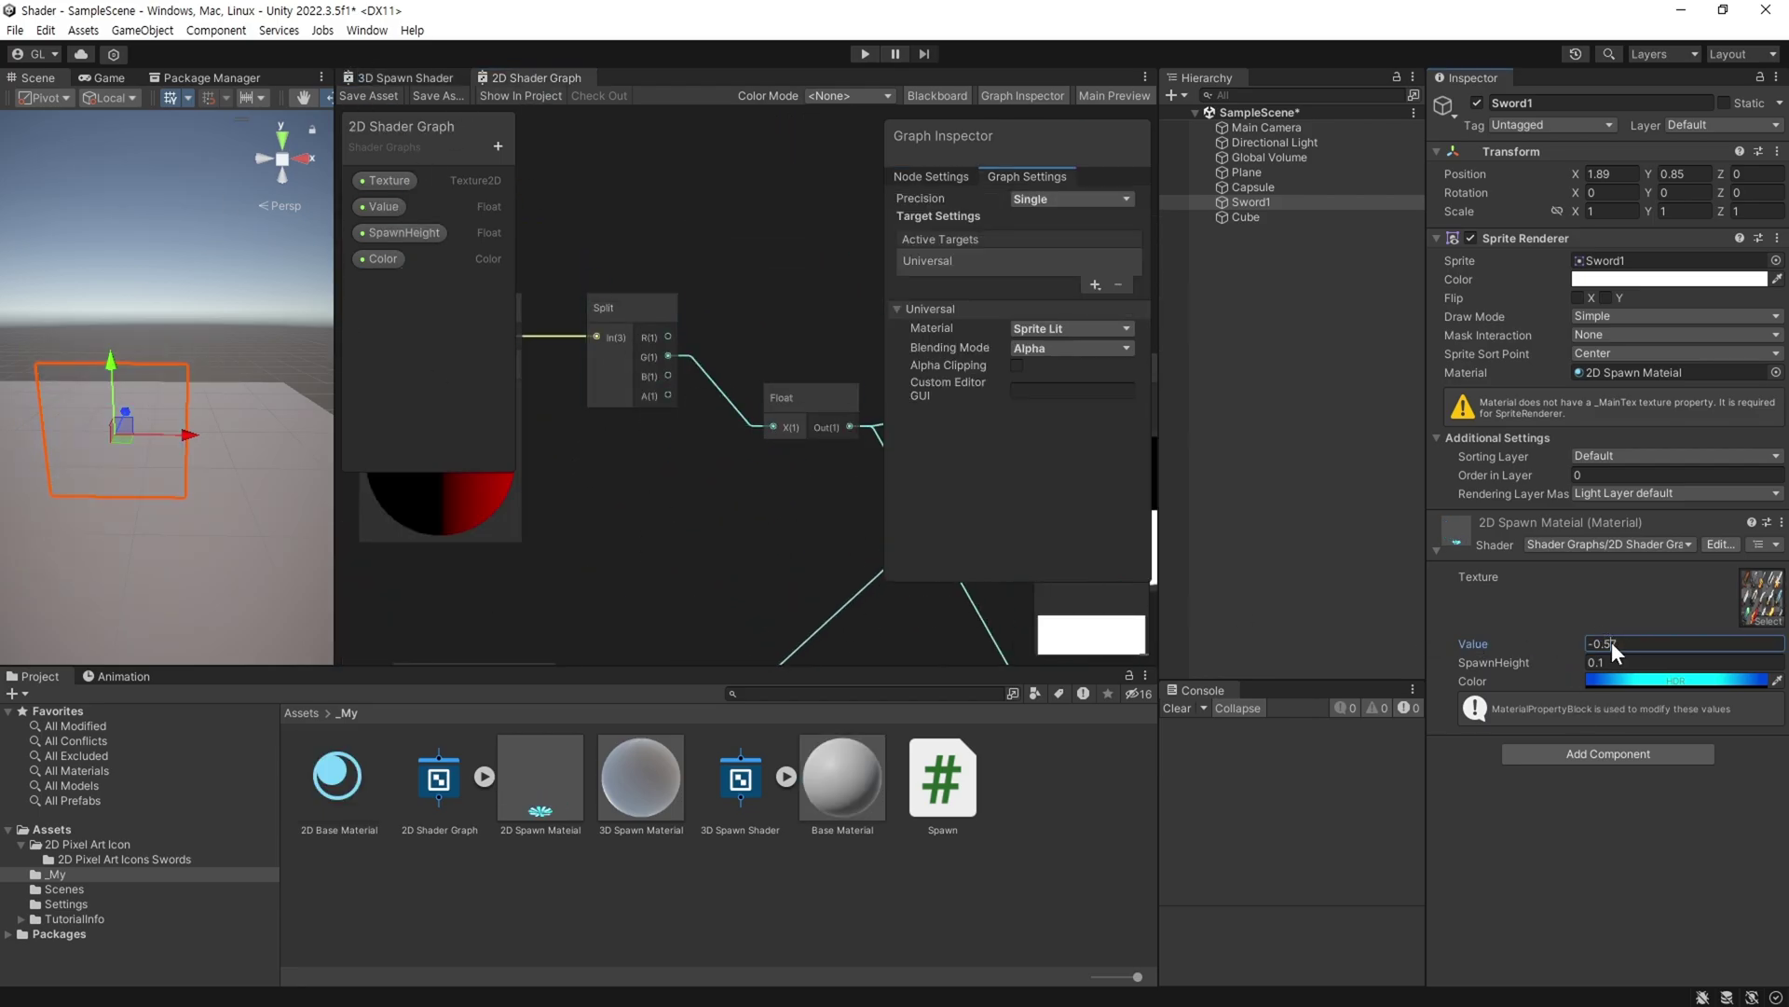
key(BackSpace)
Add the Spawn script to Sword1 with Min -0.5, Max 0.5, 2D Spawn Material and Is 2D on.
drag(942, 776, 1578, 735)
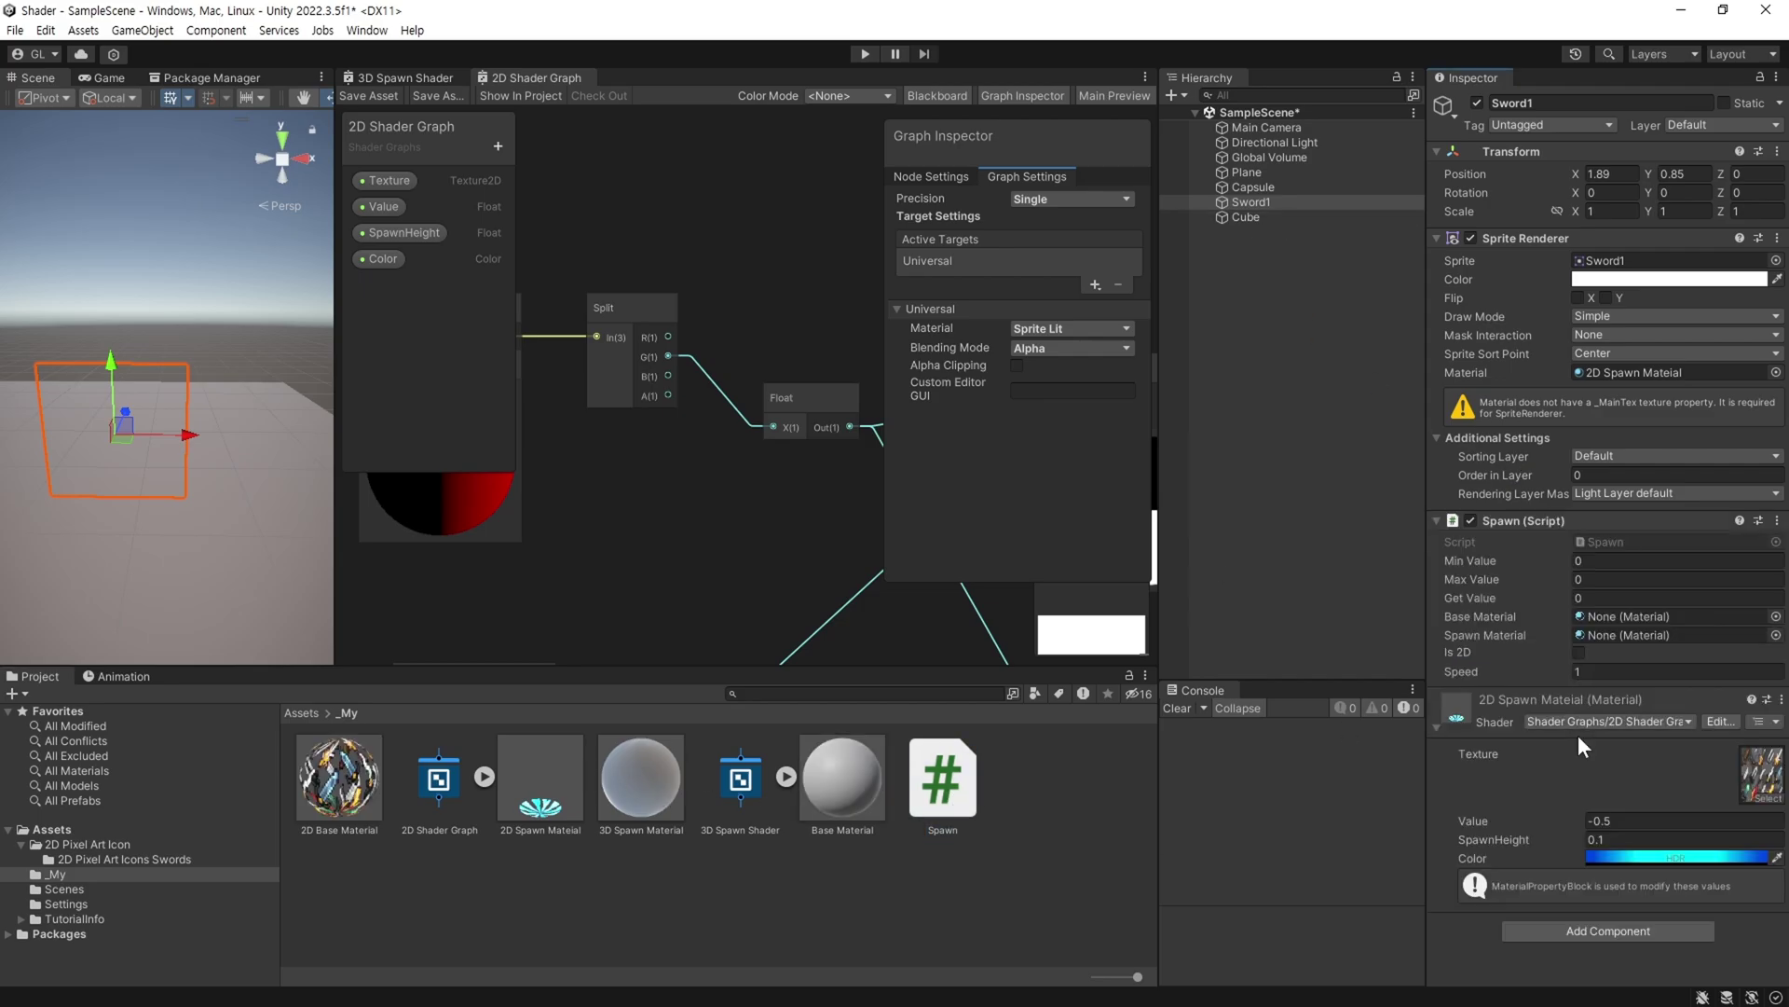
click(1590, 561)
text(-0.5)
drag(1478, 822, 1518, 824)
click(1621, 580)
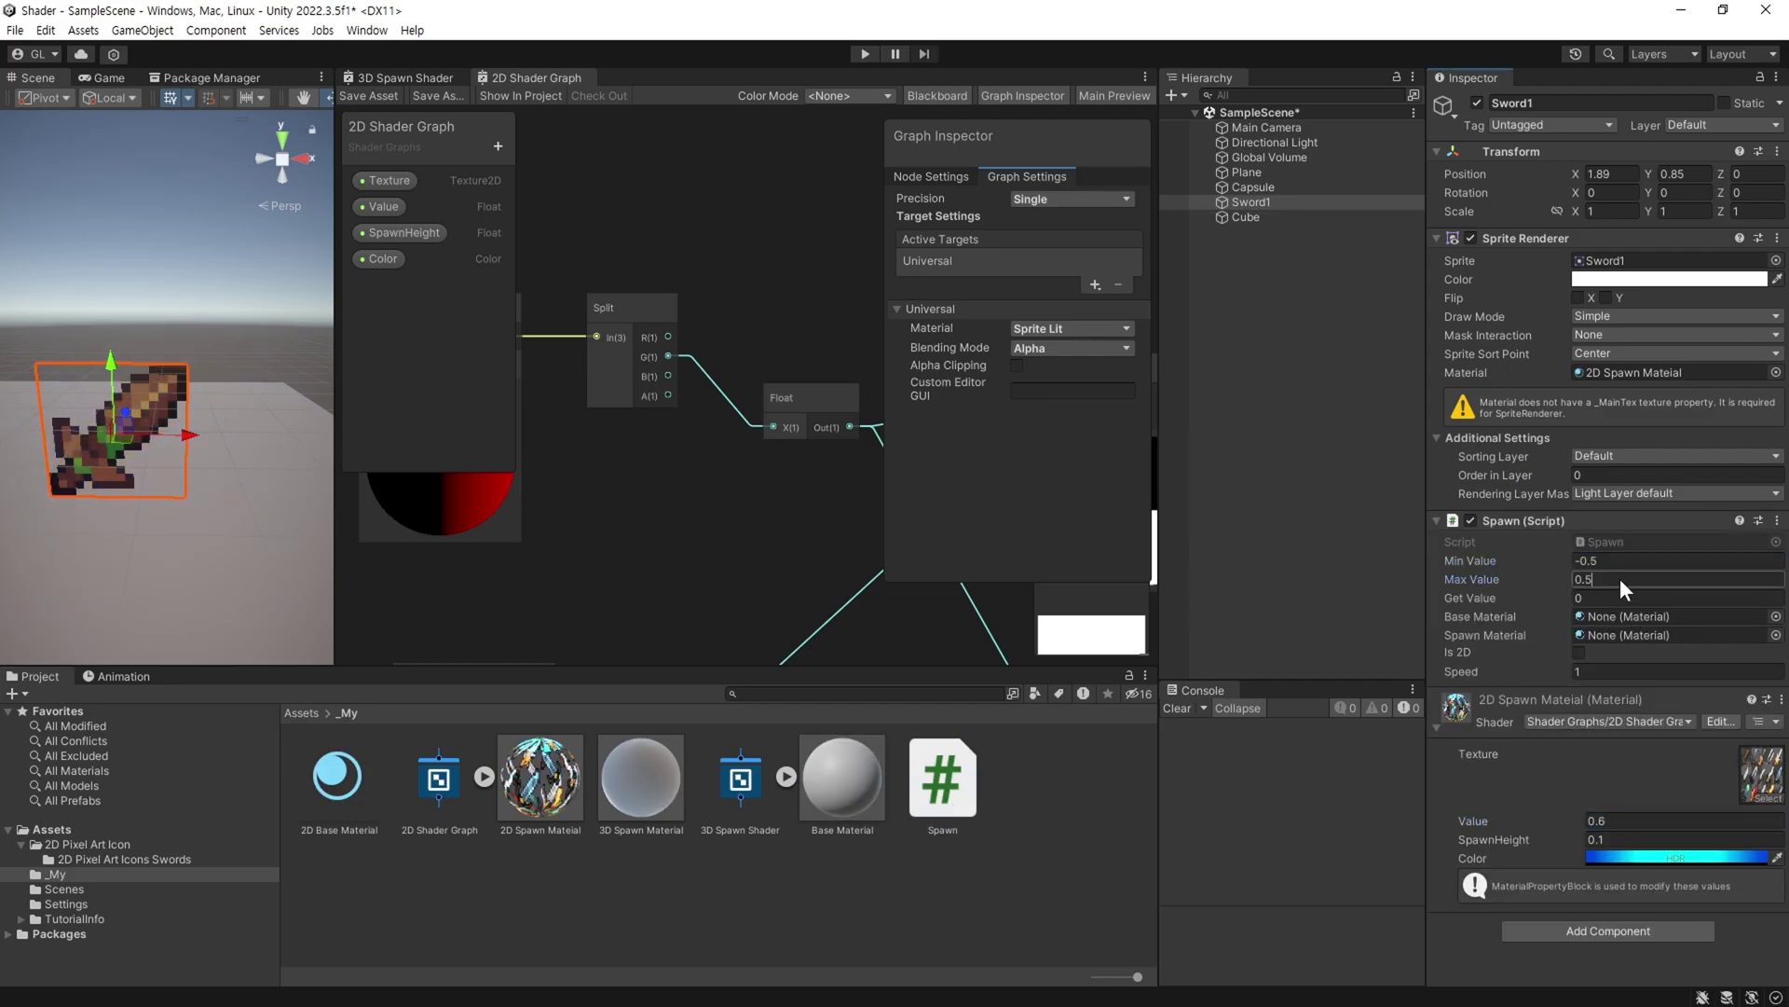
drag(1456, 706, 1607, 635)
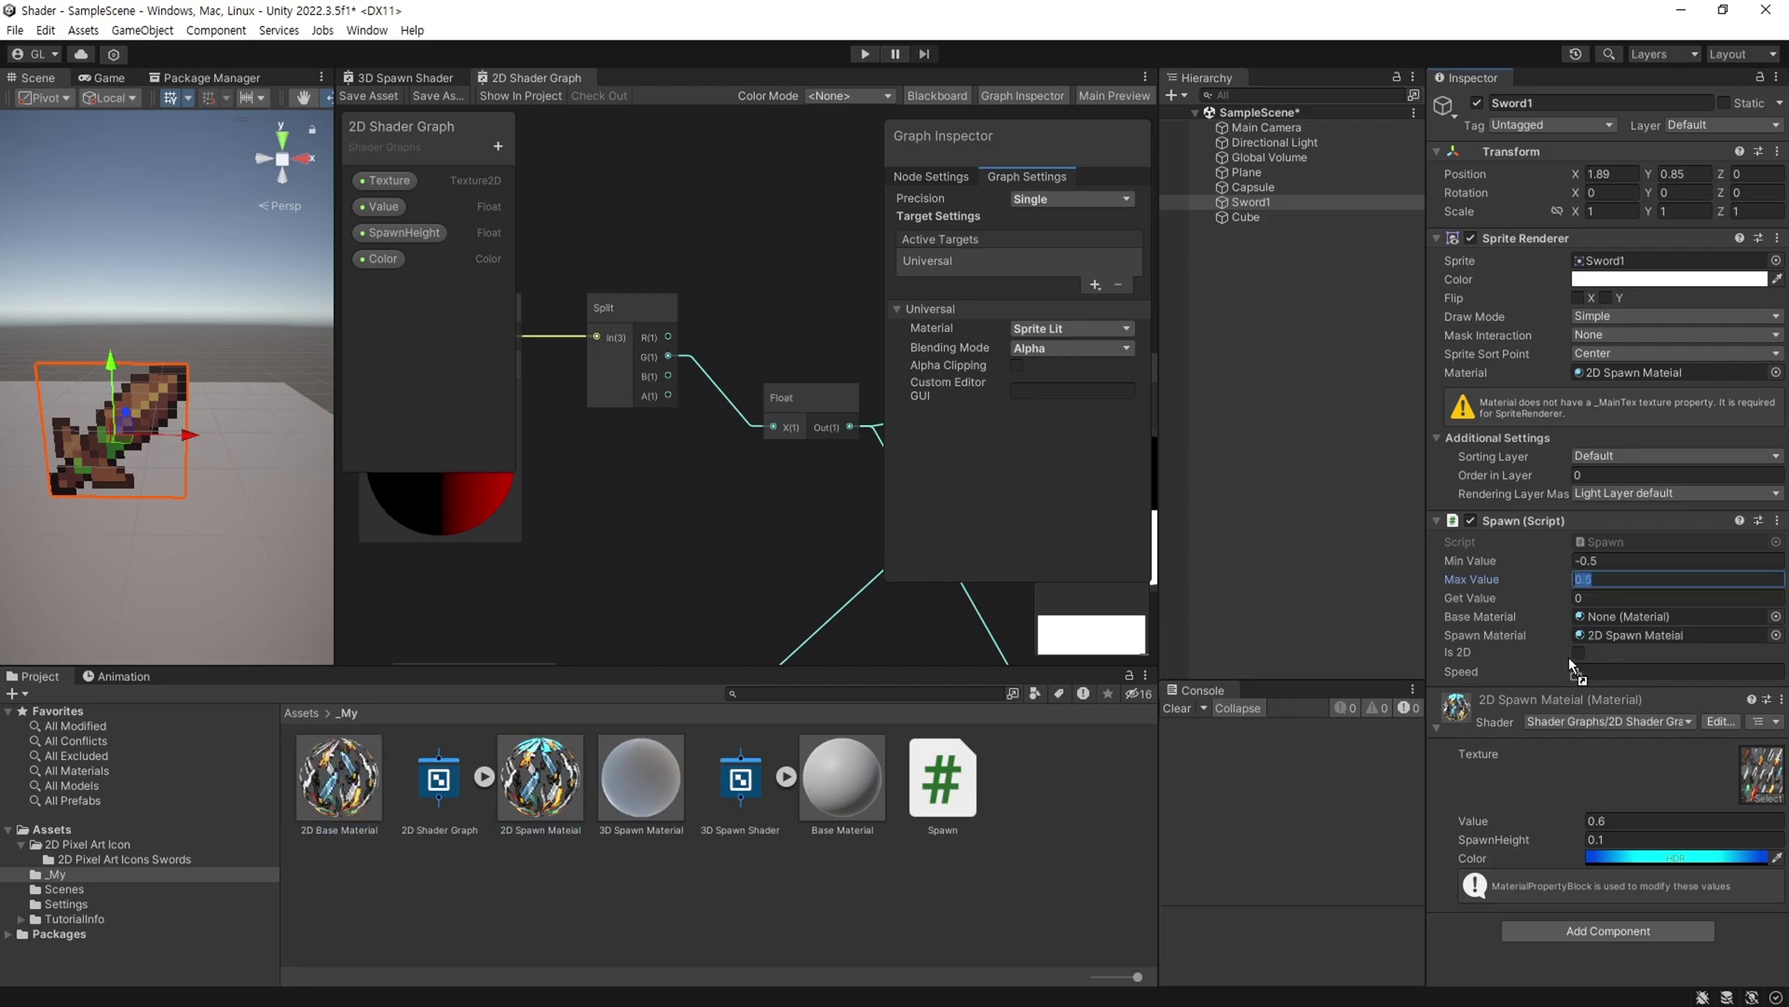
click(510, 480)
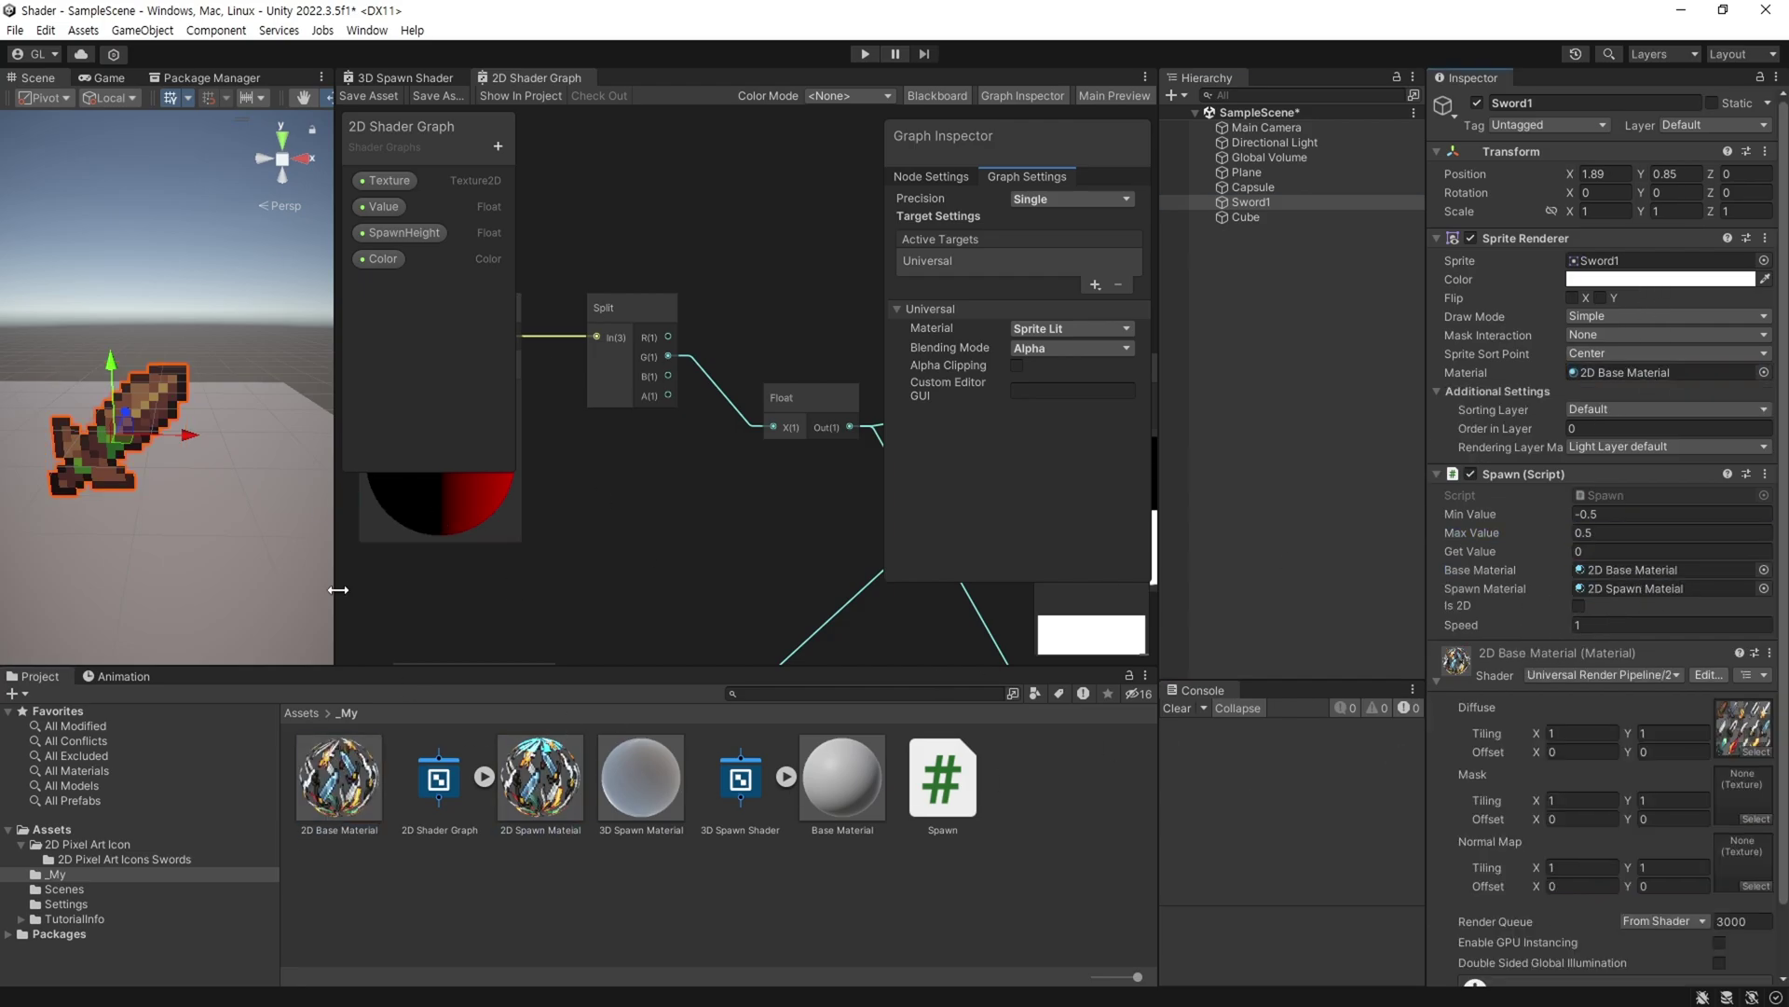
drag(338, 589, 953, 589)
click(1579, 606)
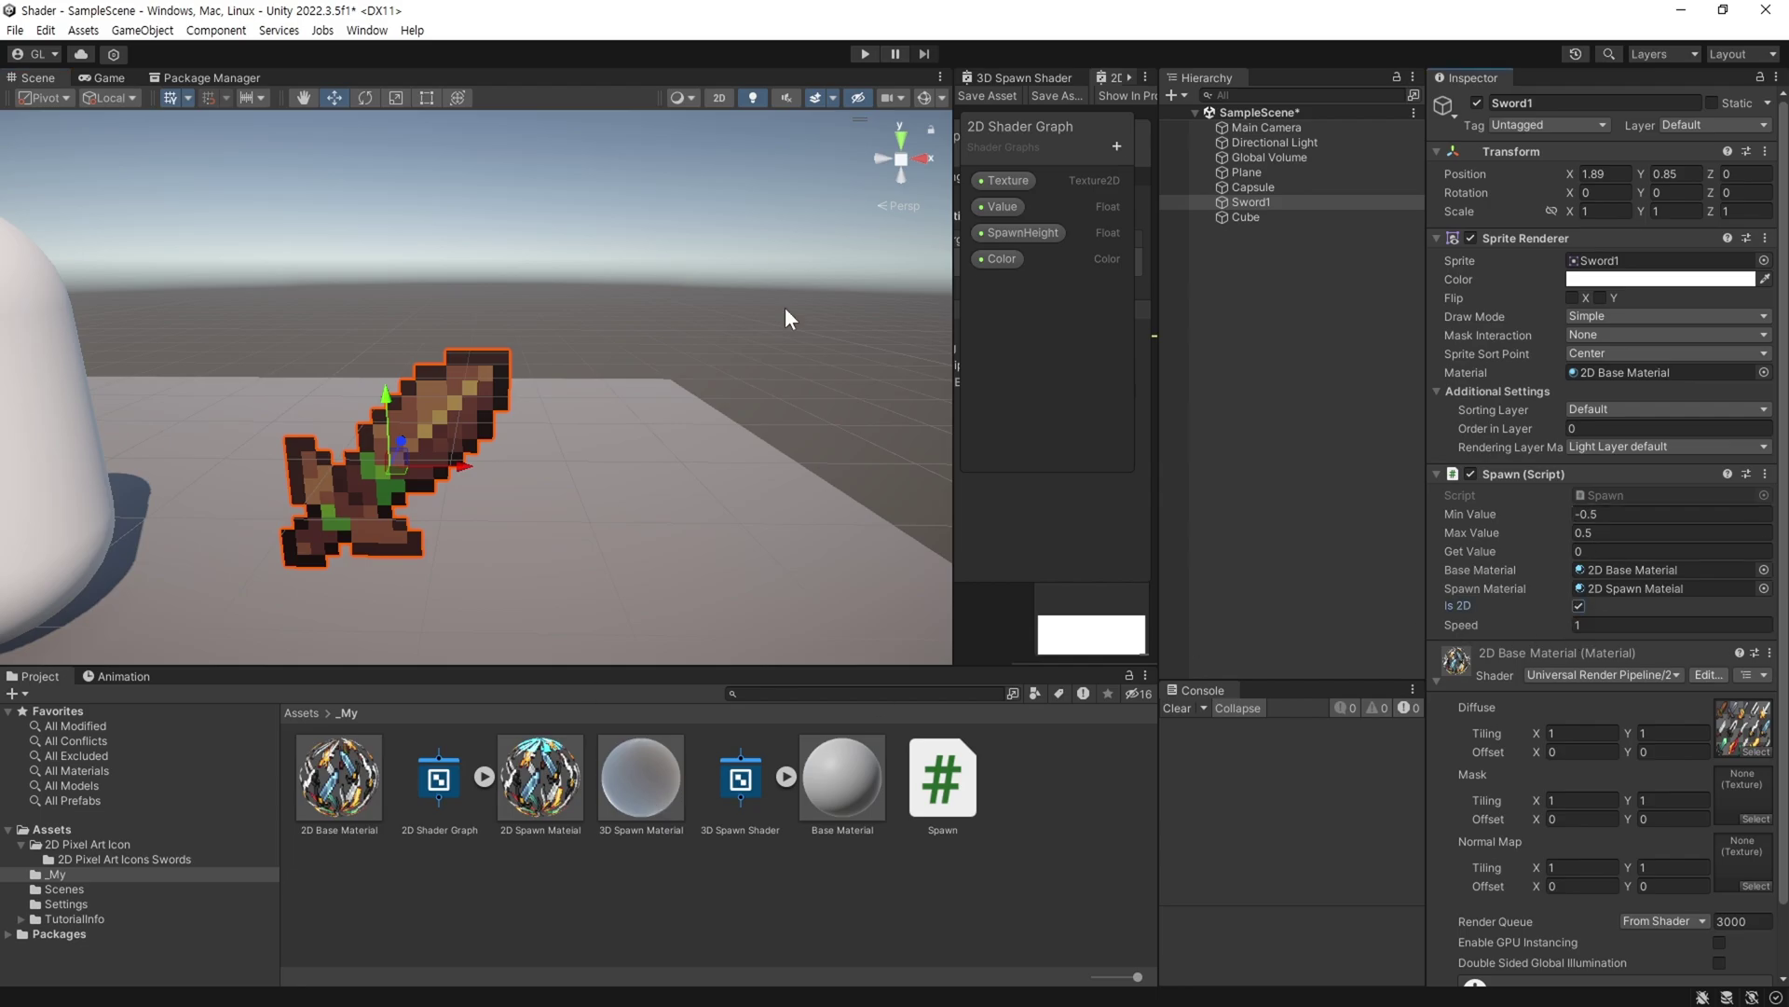
Play-test the spawn, then connect an output to the Float node's X input in 3D Spawn Shader and save.
key(ctrl+p)
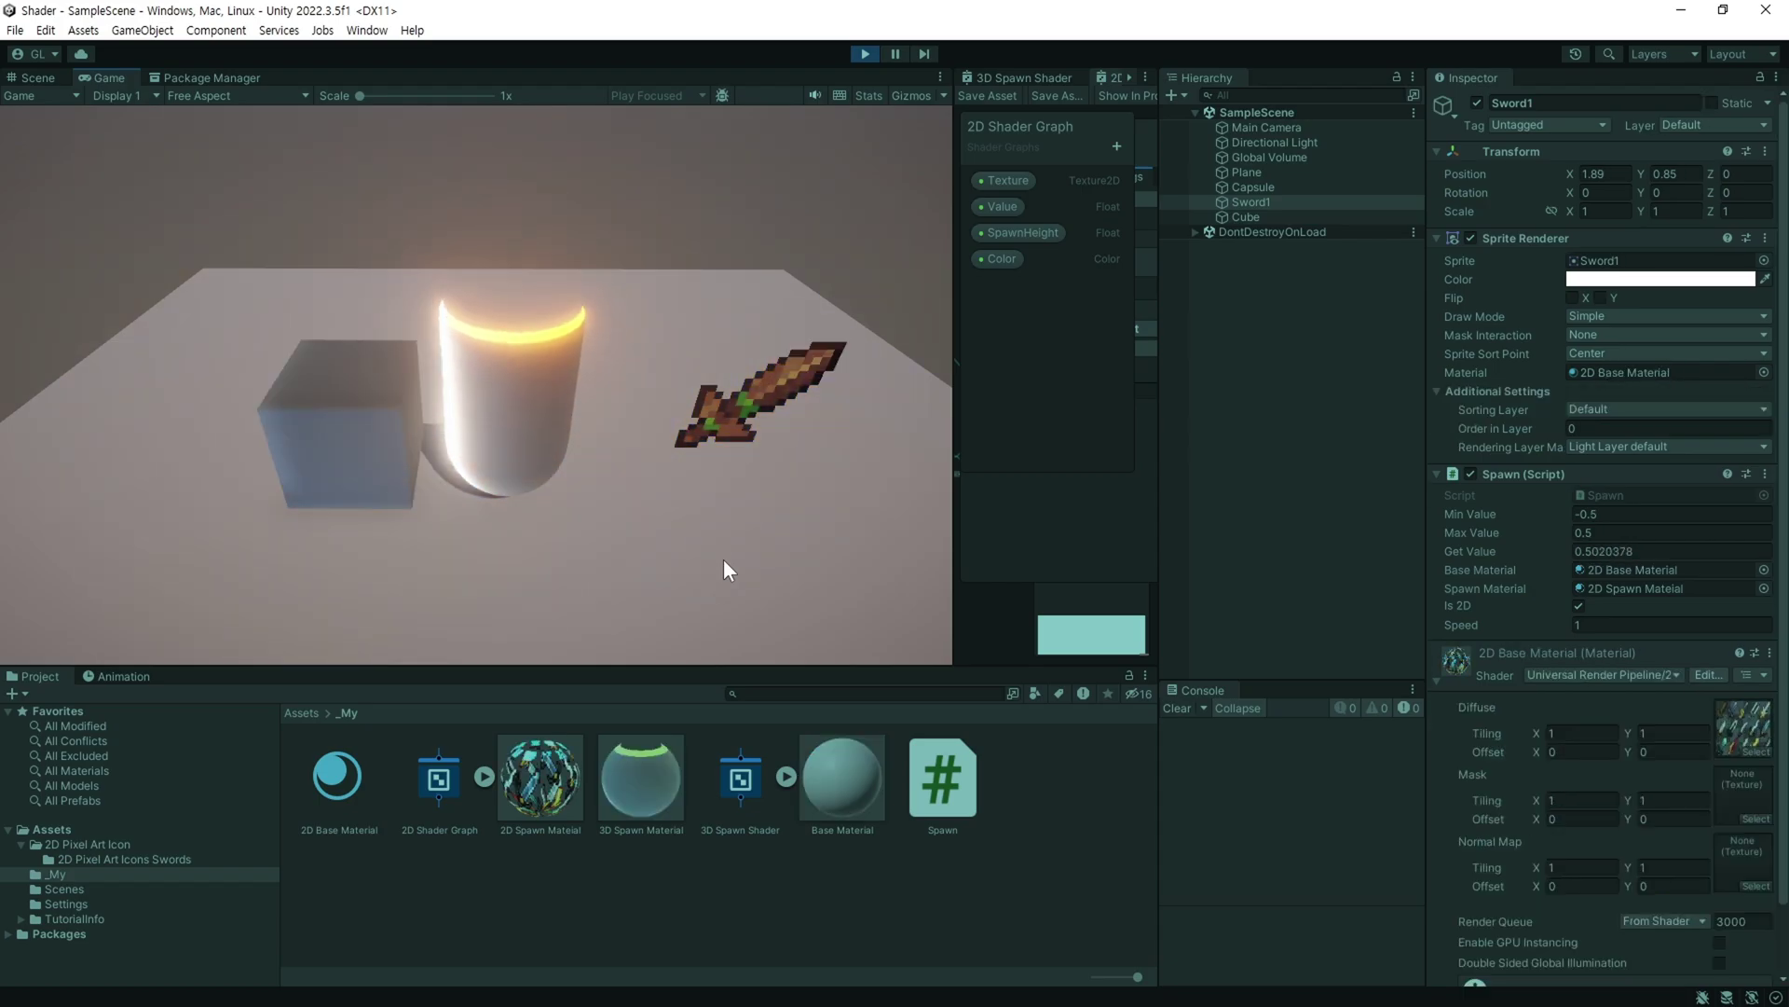
key(ctrl+p)
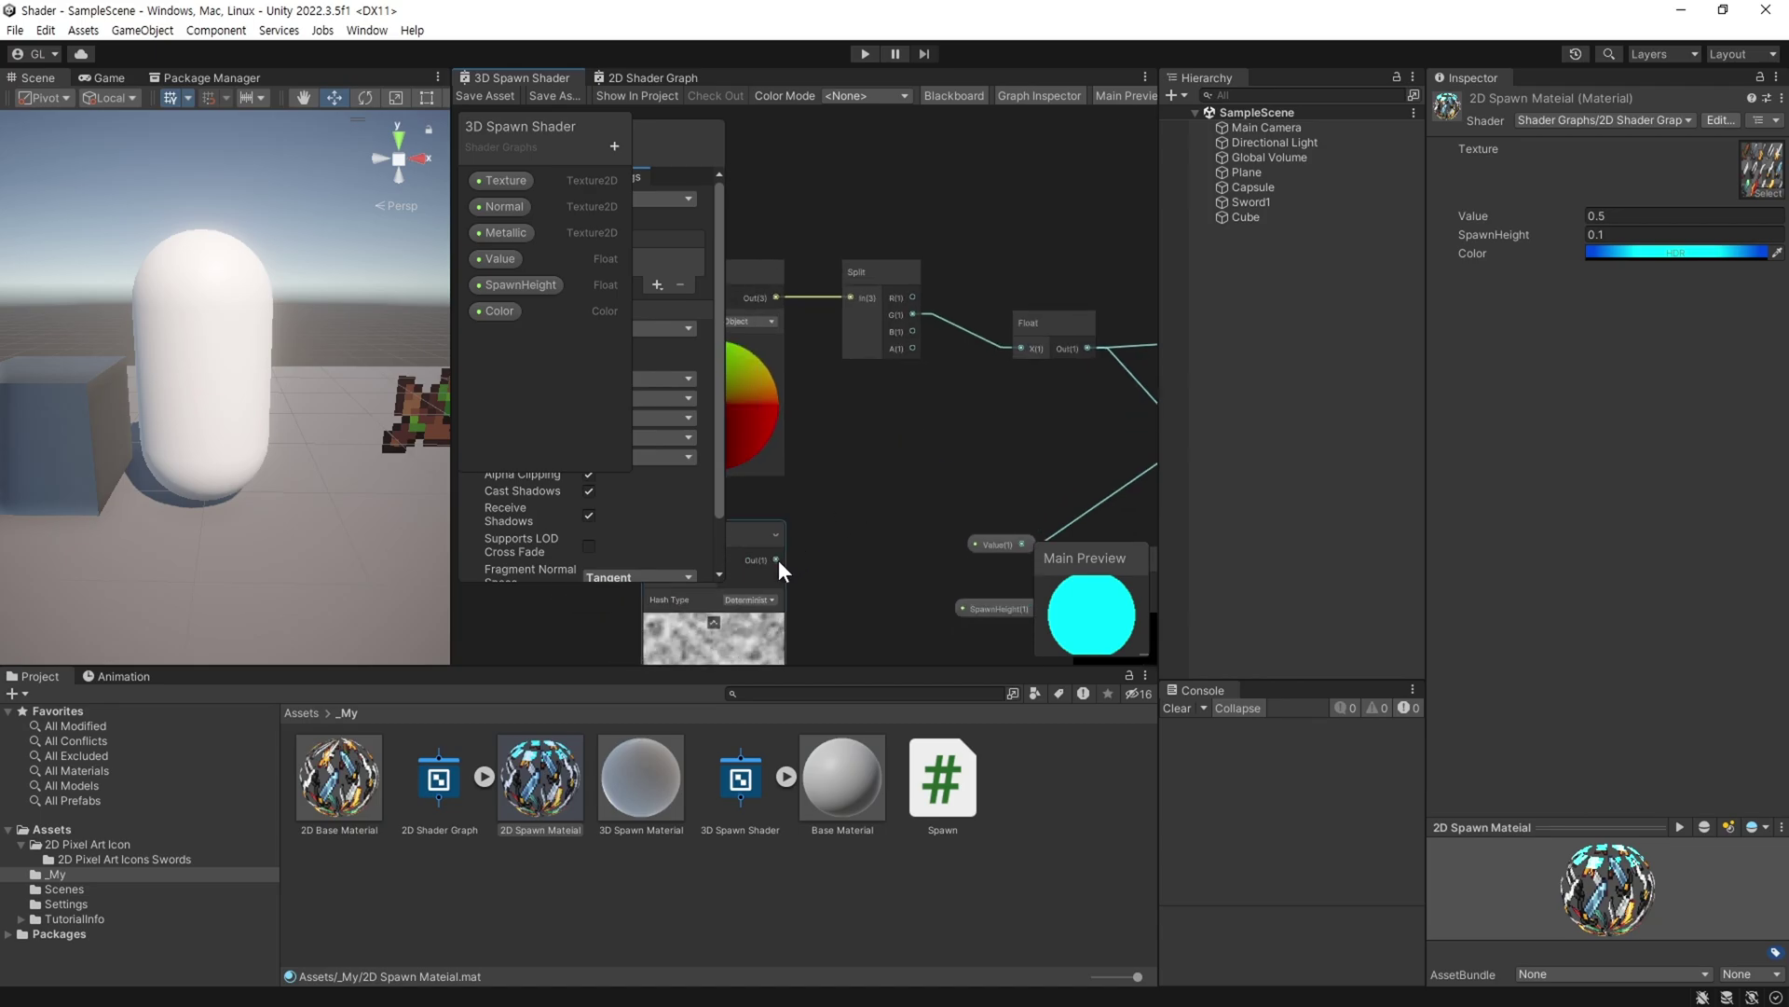
drag(780, 560, 1020, 348)
middle_drag(946, 508, 846, 389)
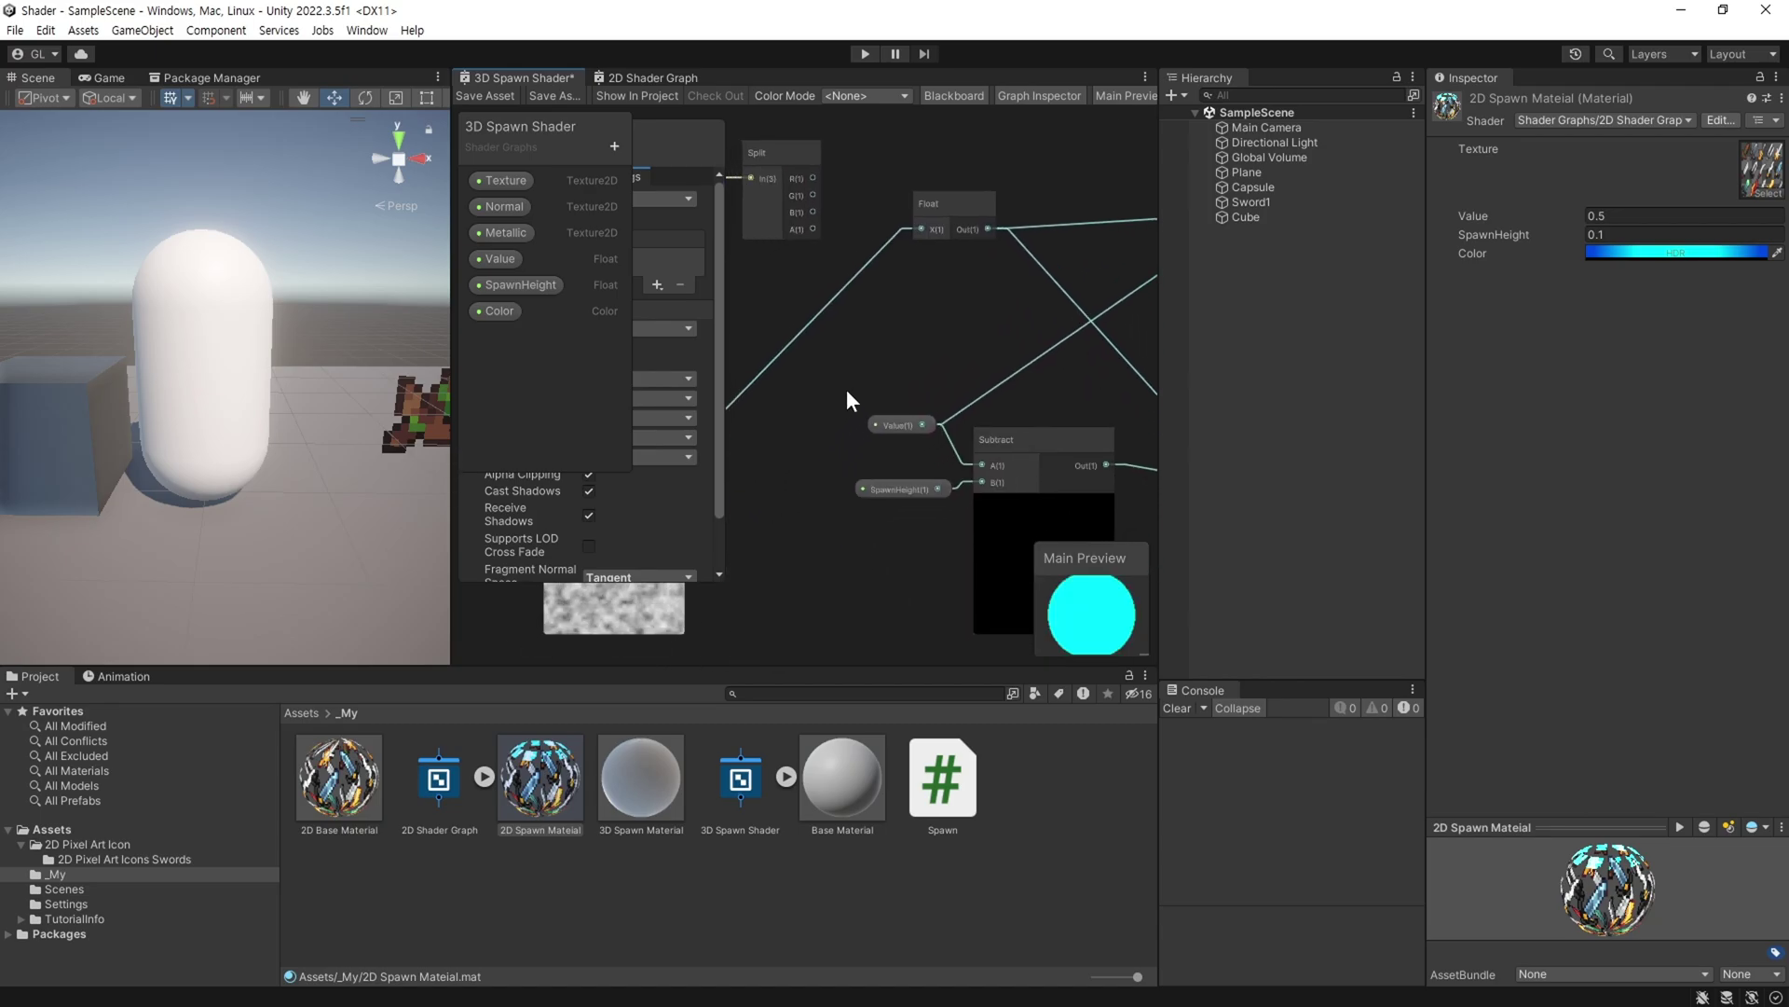
click(481, 95)
click(658, 80)
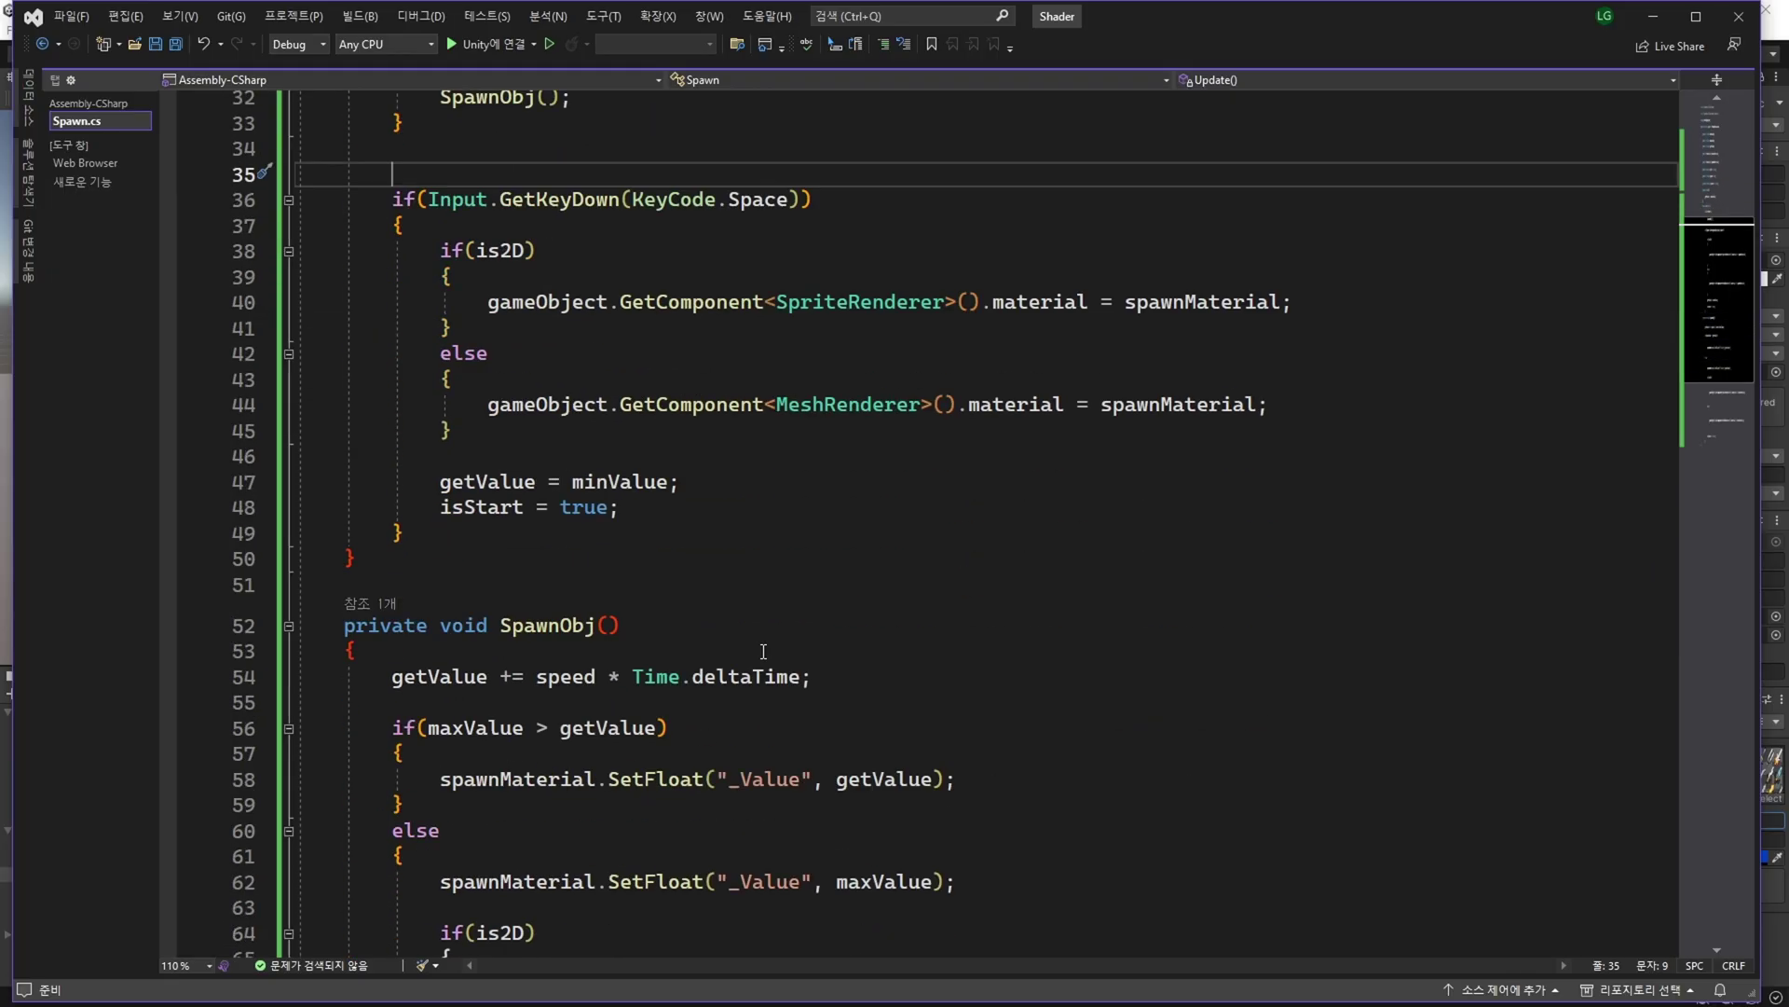
Change += to -= on line 54 so SpawnObj decreases getValue, and save.
scroll(763, 650, down, 4)
click(514, 372)
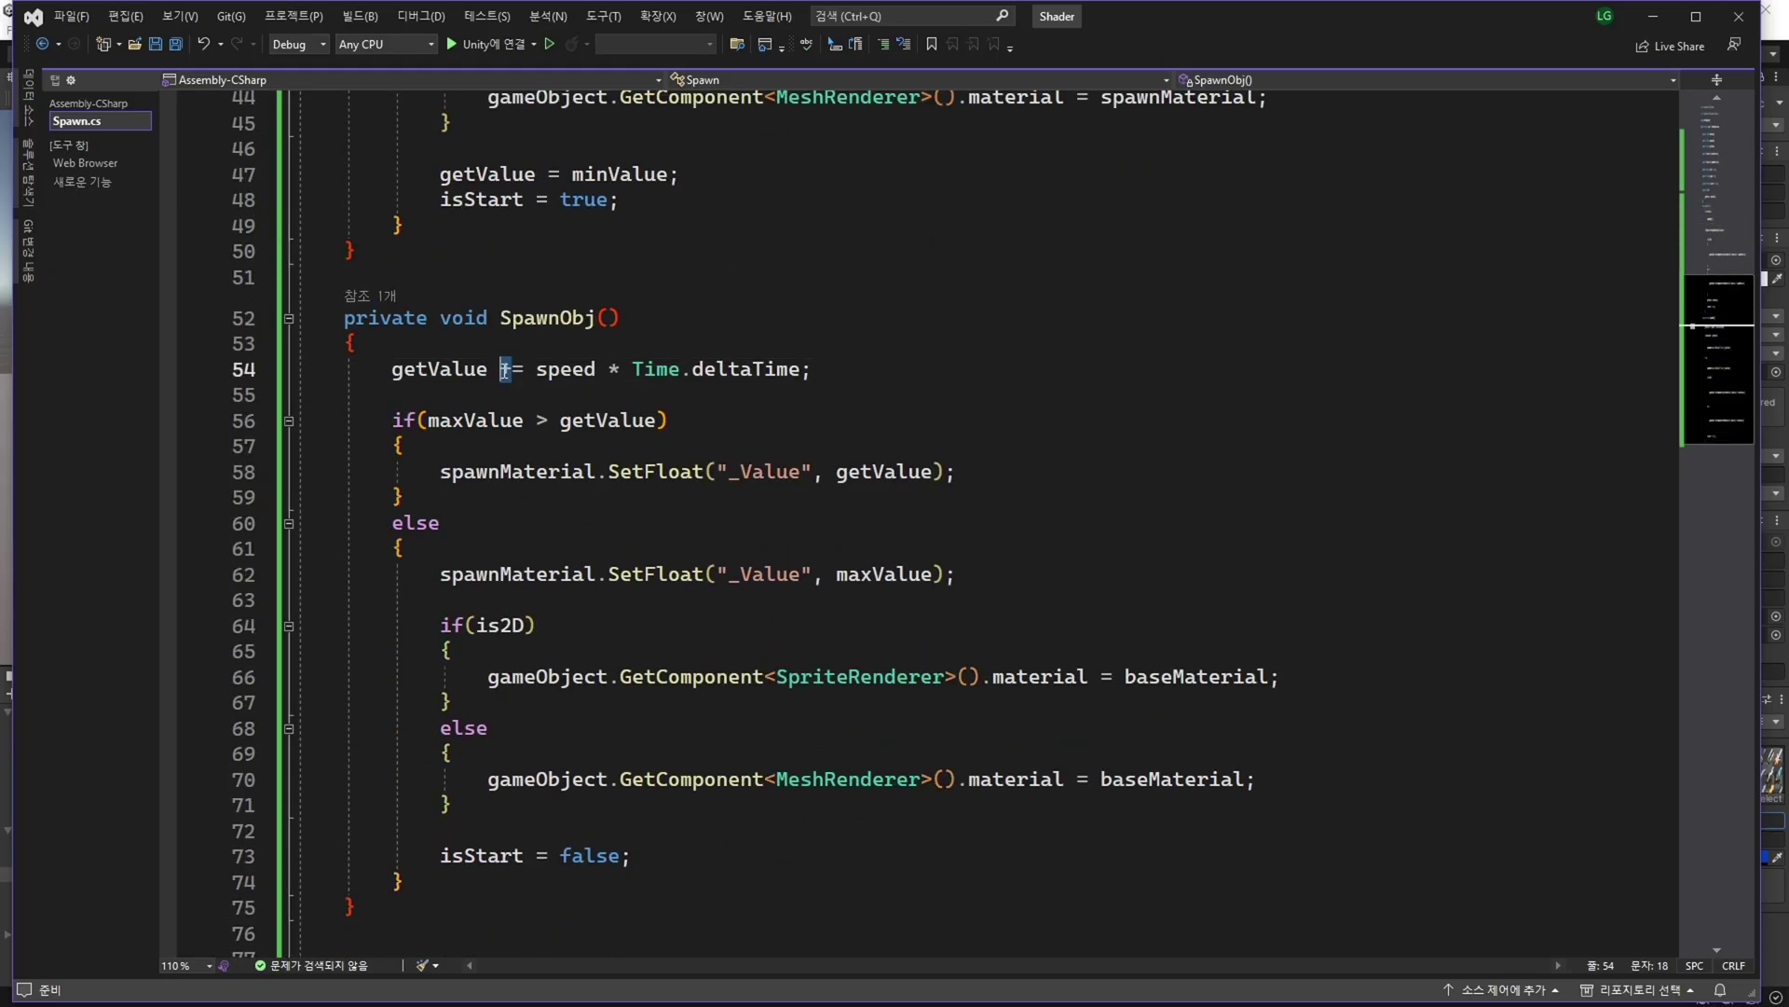
key(BackSpace)
text(-)
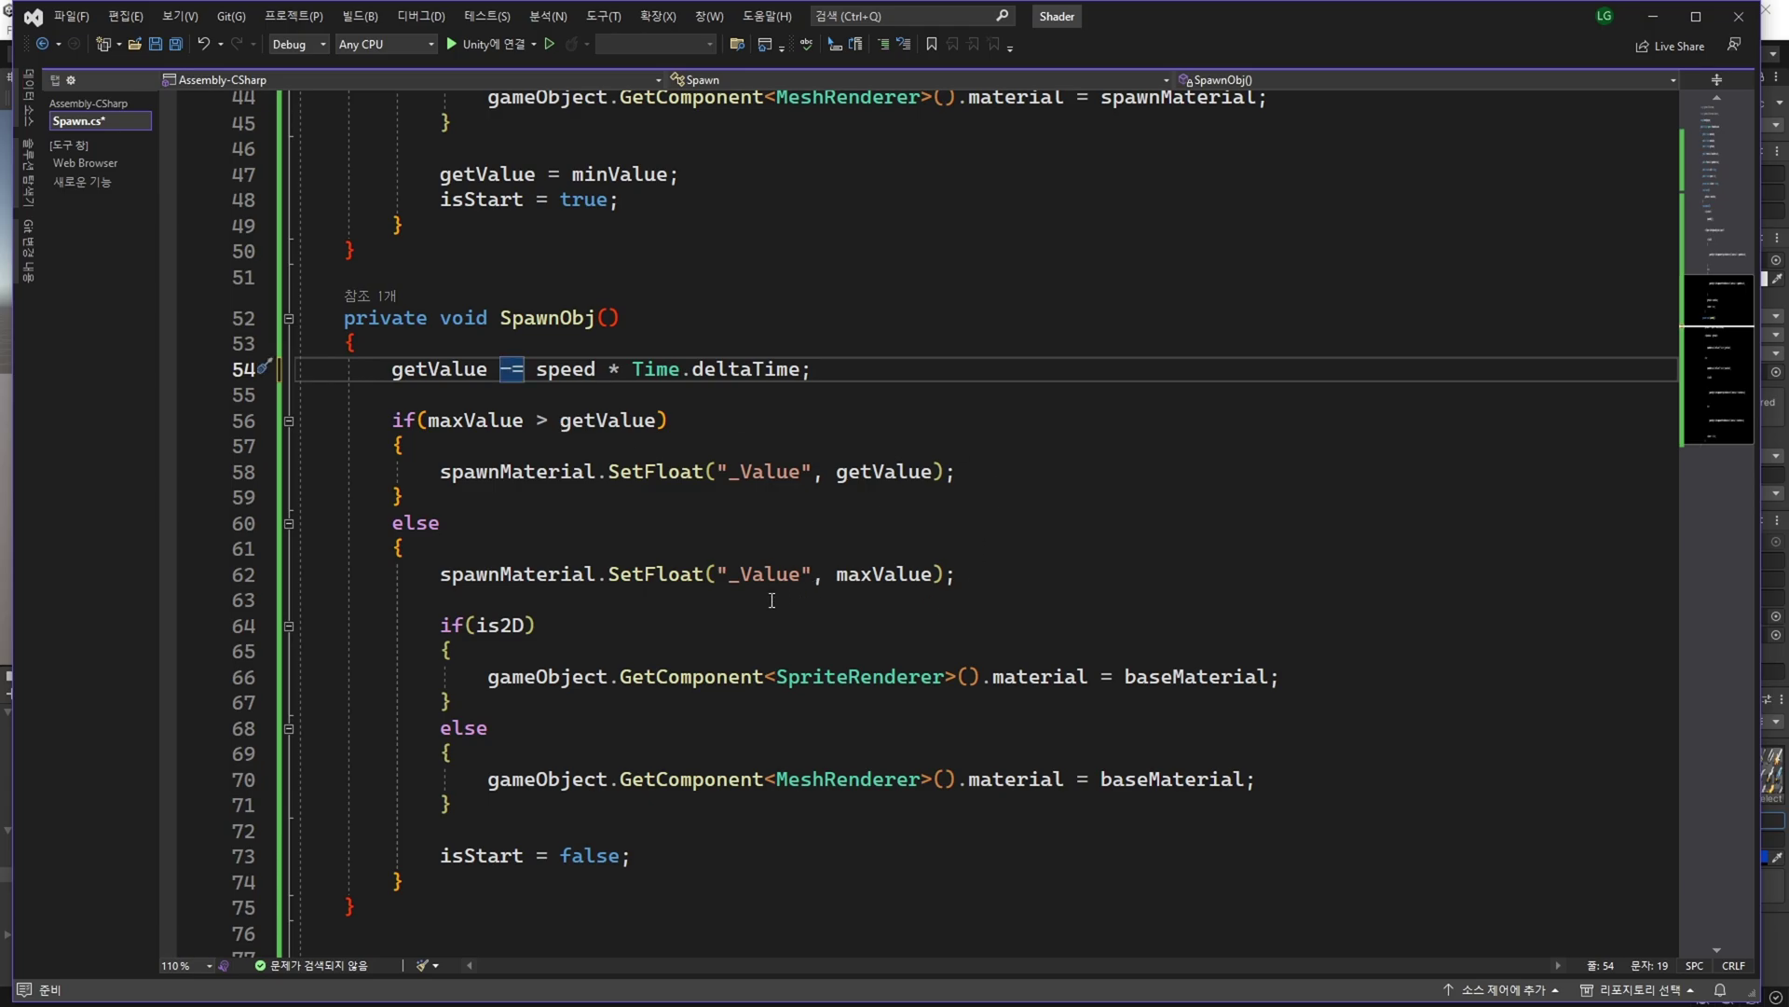
key(ctrl+s)
Flip the line 56 comparison to maxValue < getValue and return to Unity.
scroll(772, 599, up, 1)
click(542, 501)
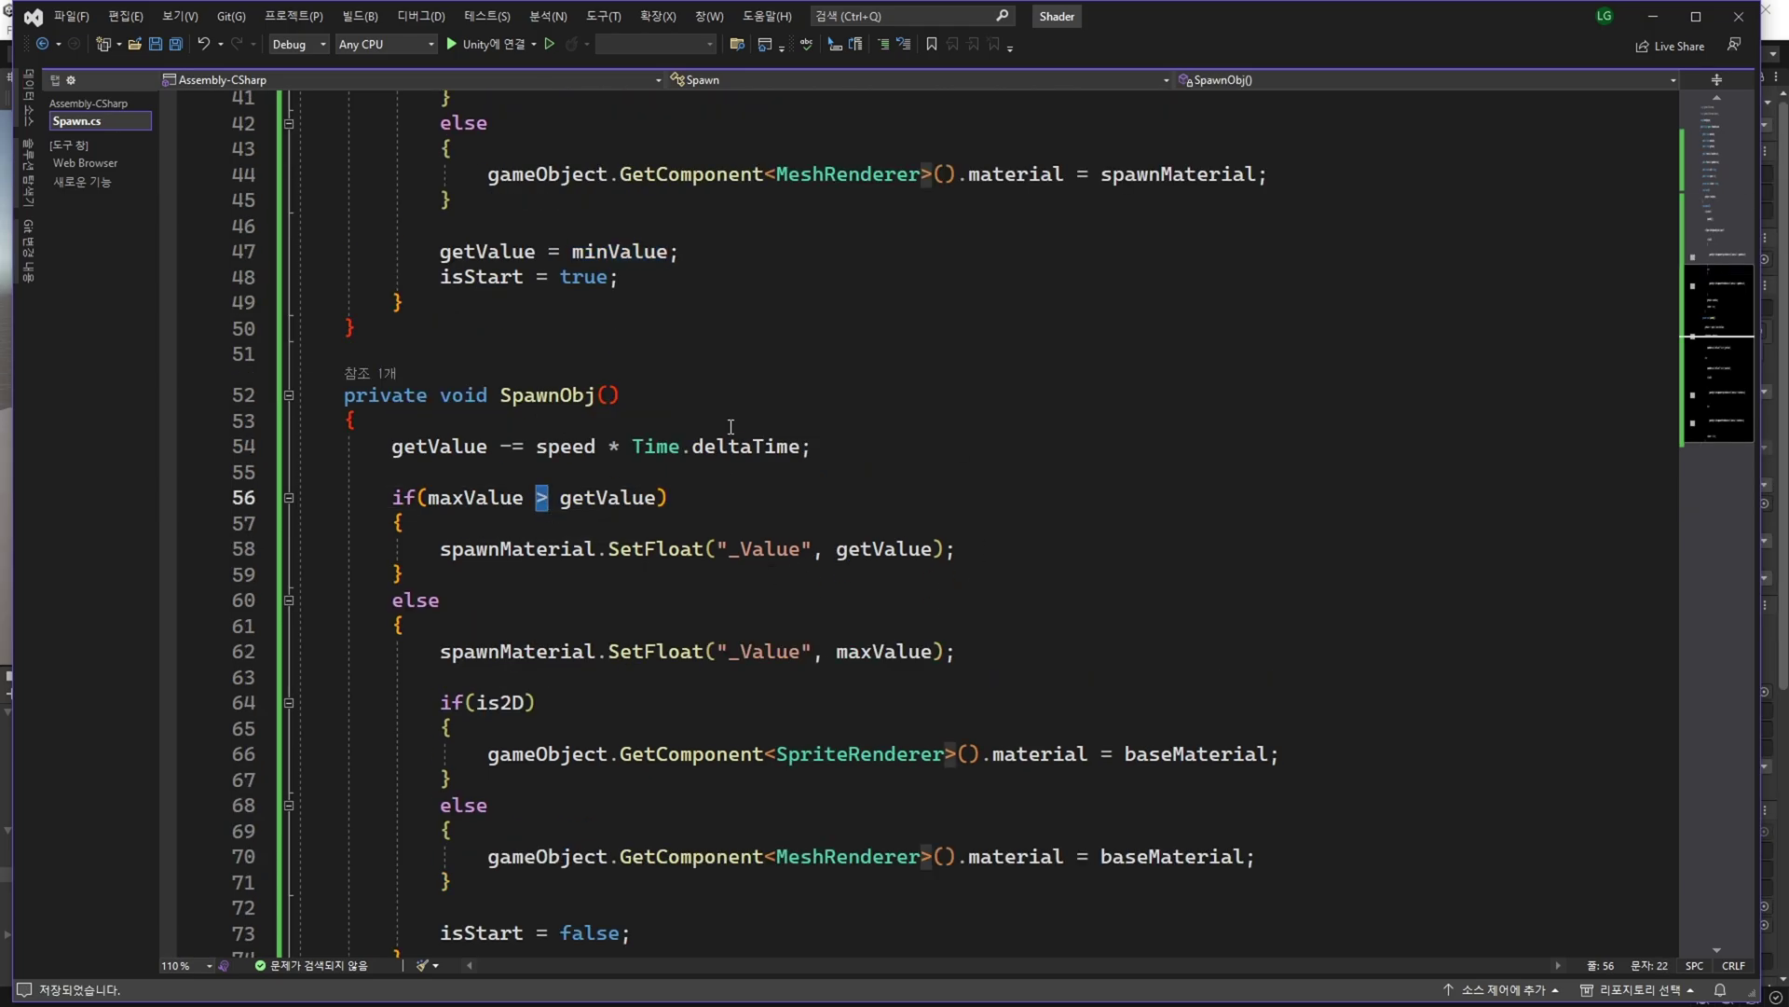
text(<)
scroll(732, 443, down, 3)
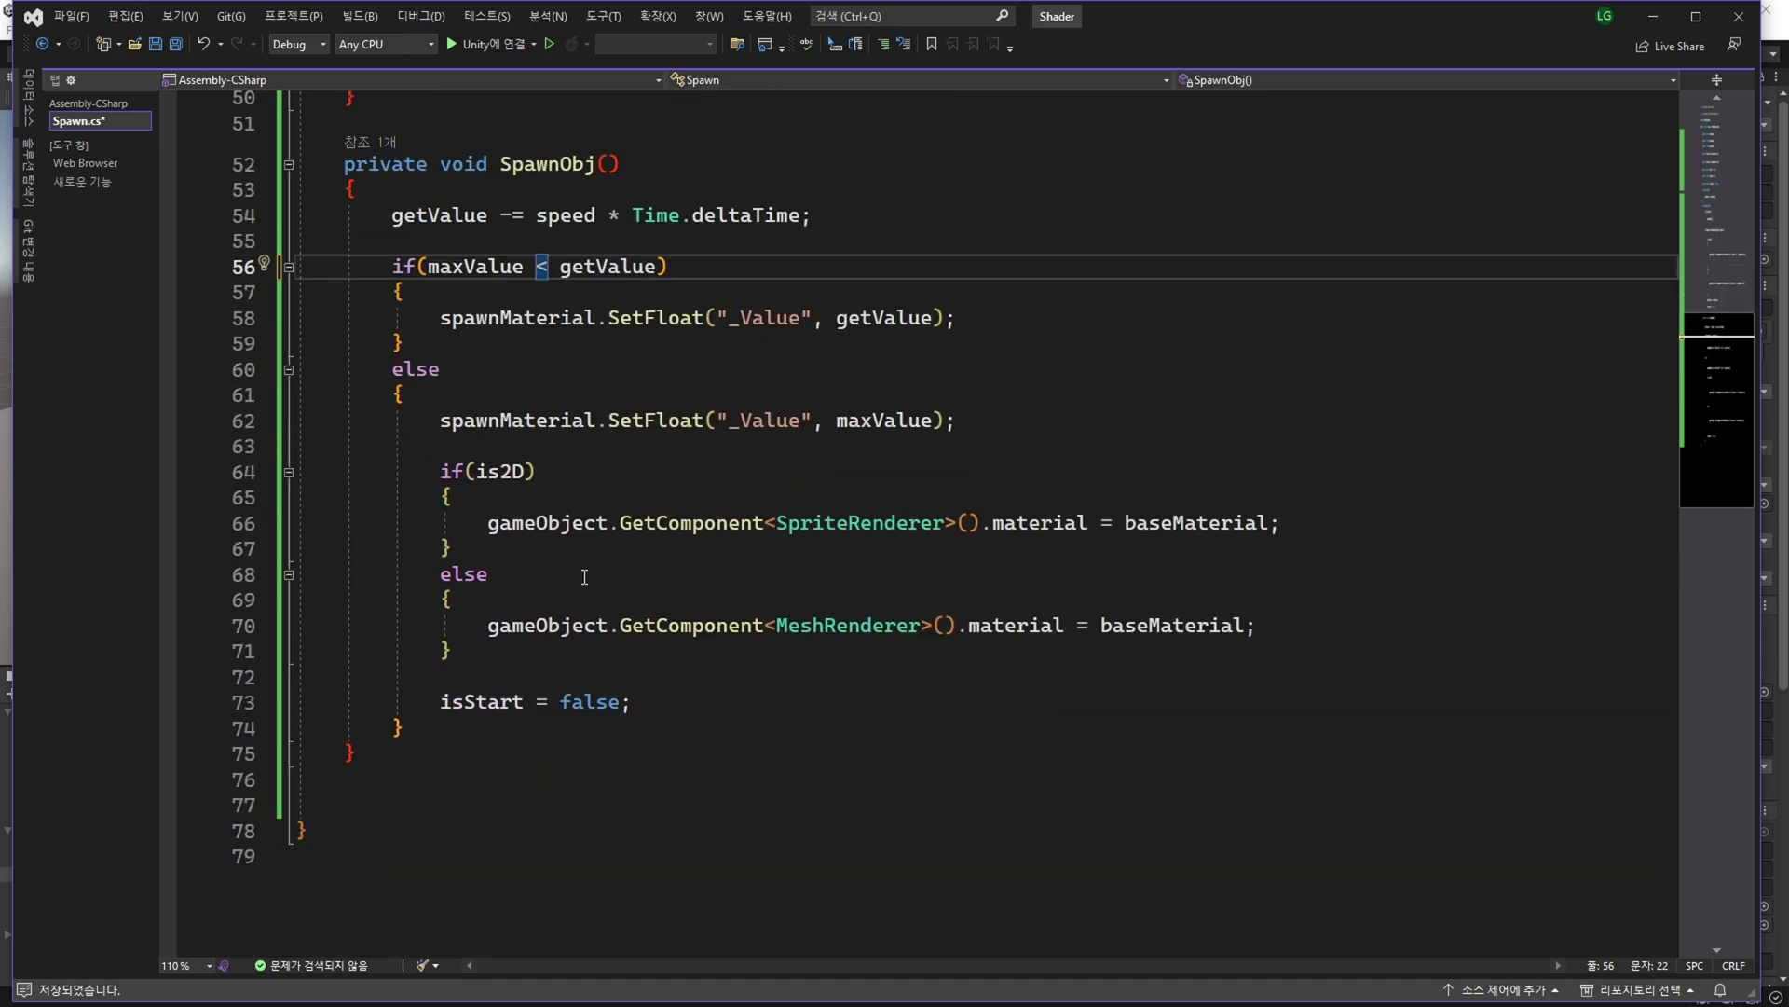
key(alt+Tab)
Select the Capsule and lower its Spawn Speed to 1.5, 1, then 0.5, testing each in Play mode.
click(1268, 199)
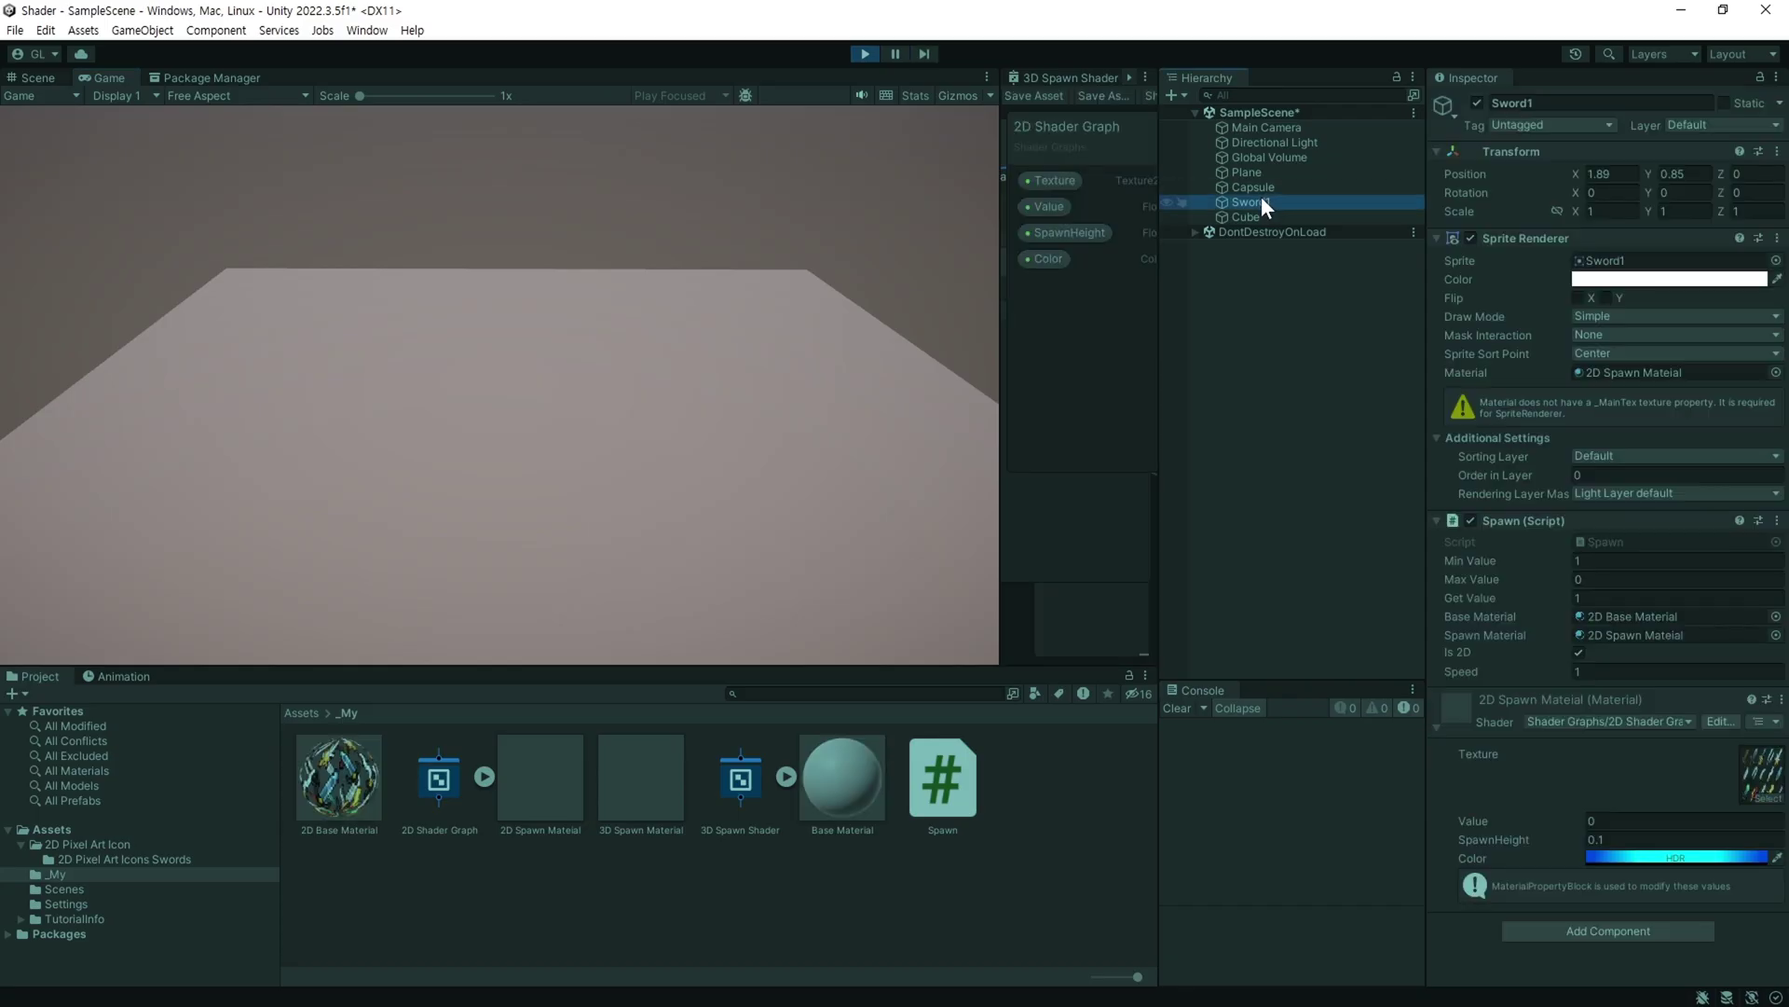
click(1258, 187)
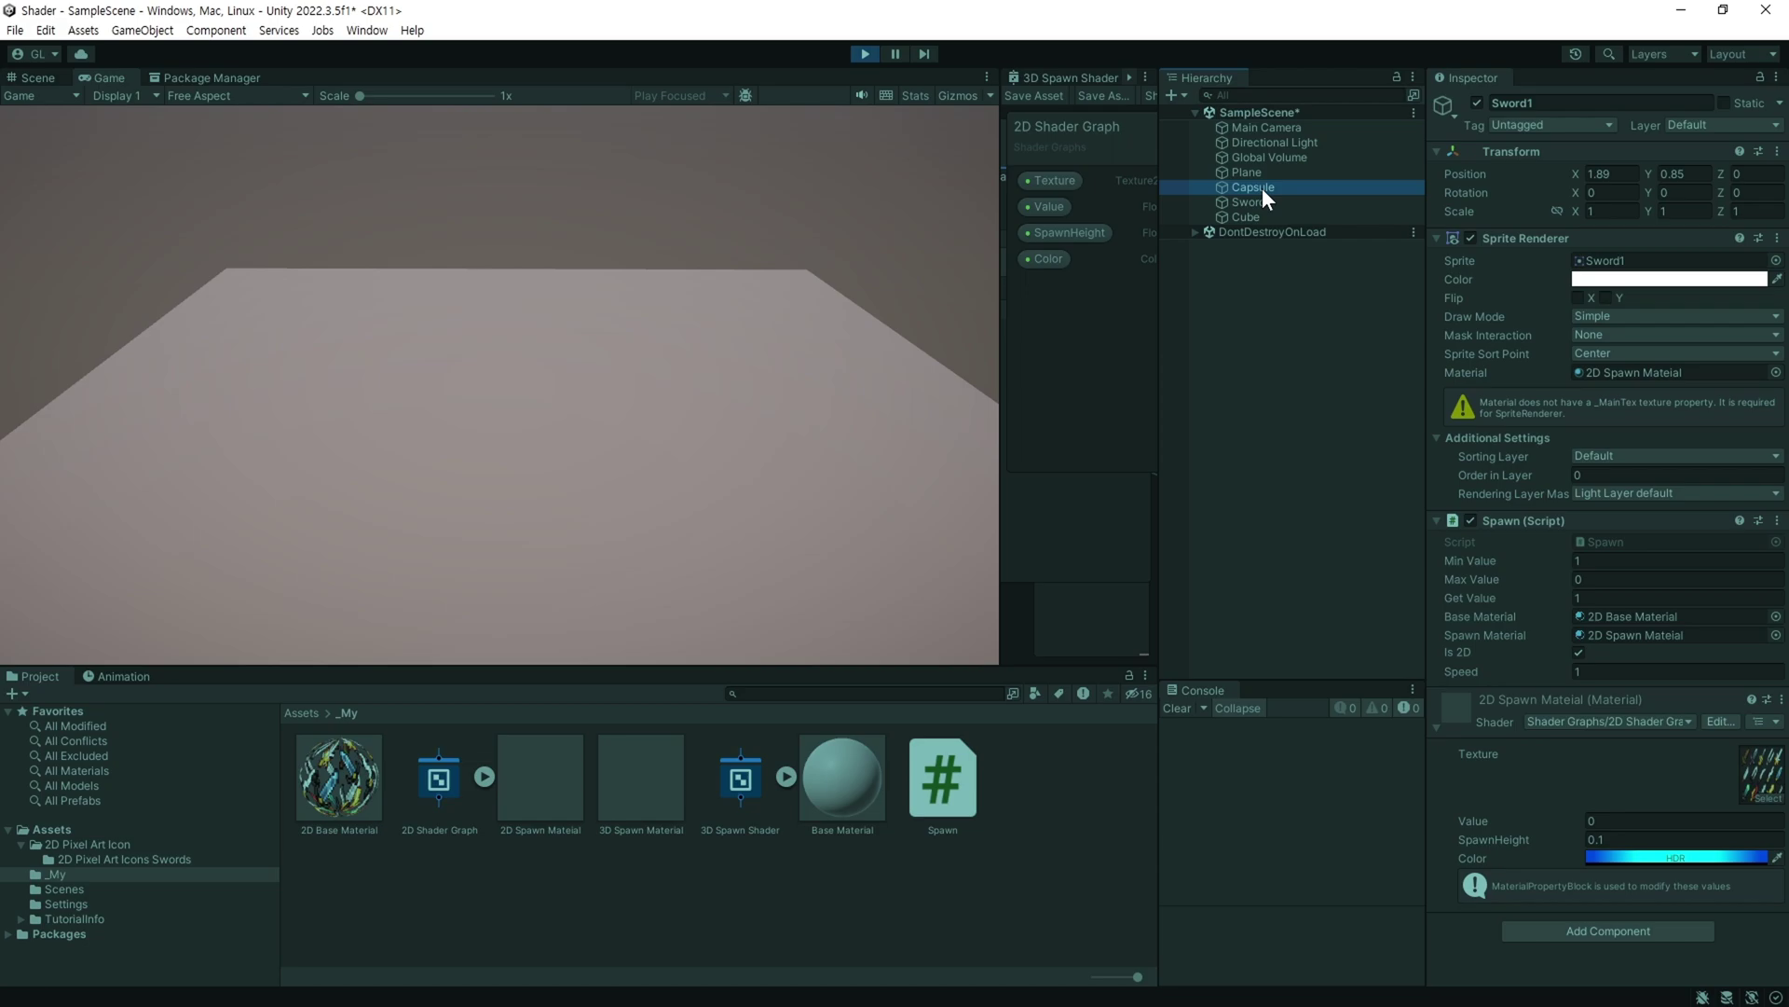
click(852, 427)
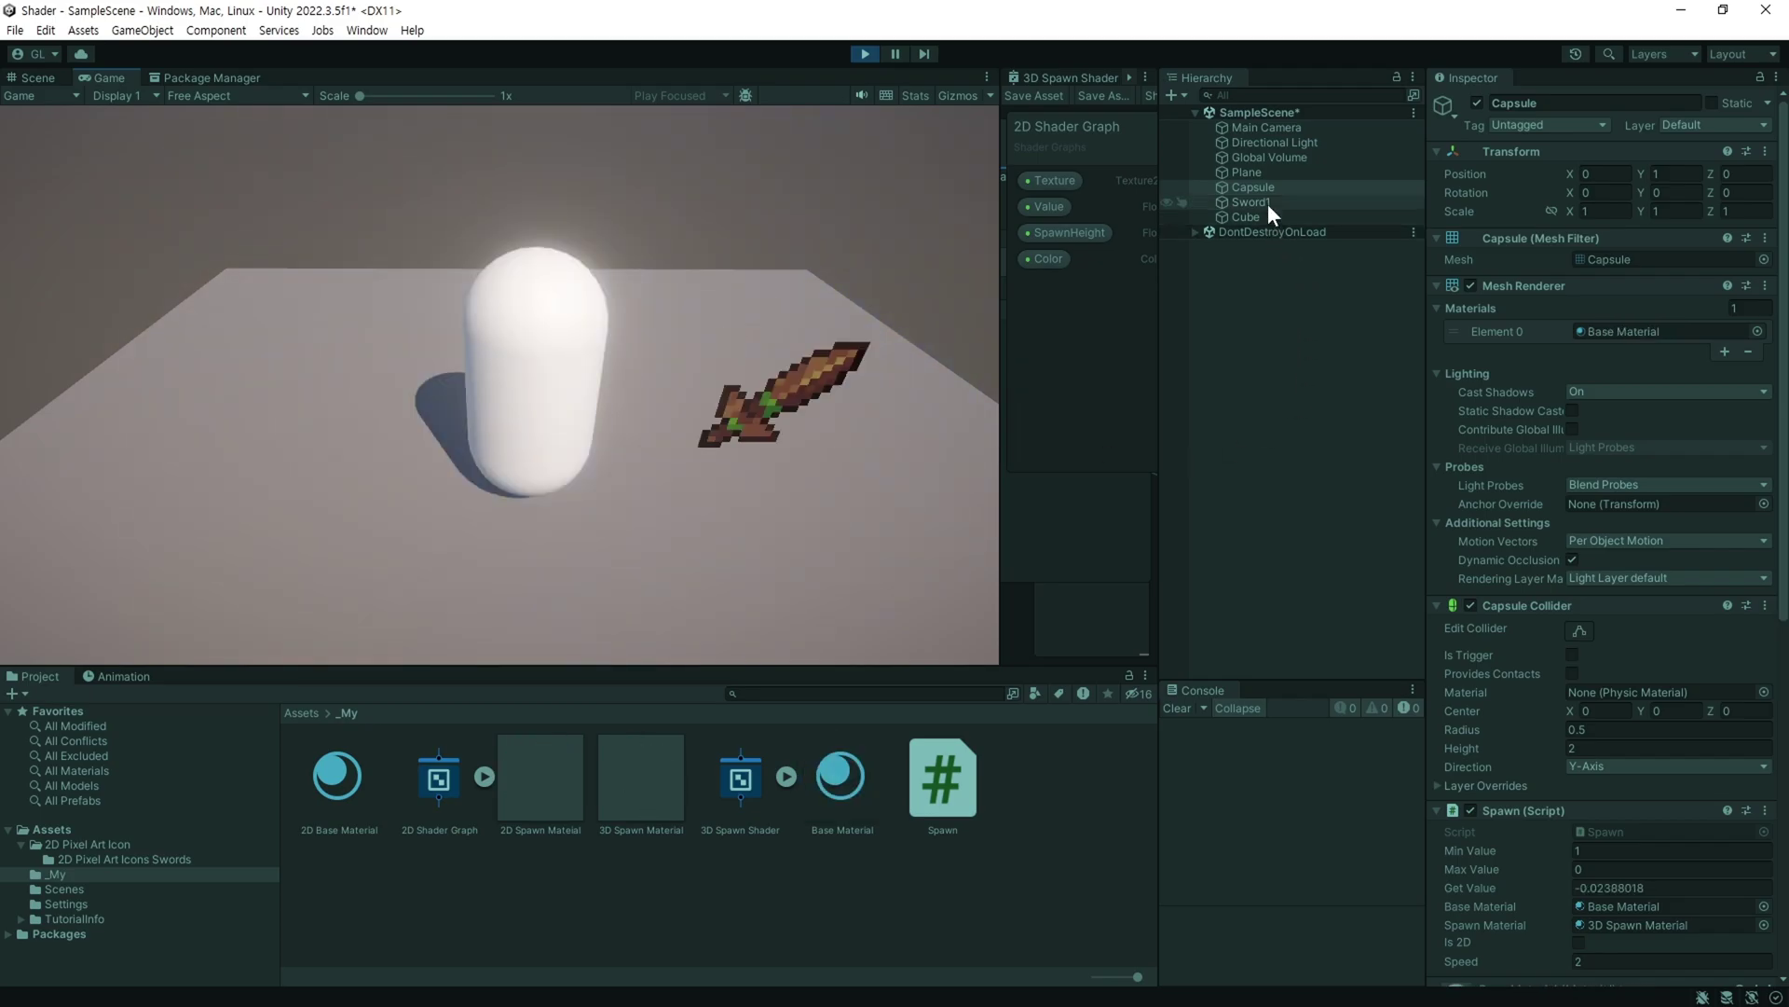
scroll(1603, 762, down, 5)
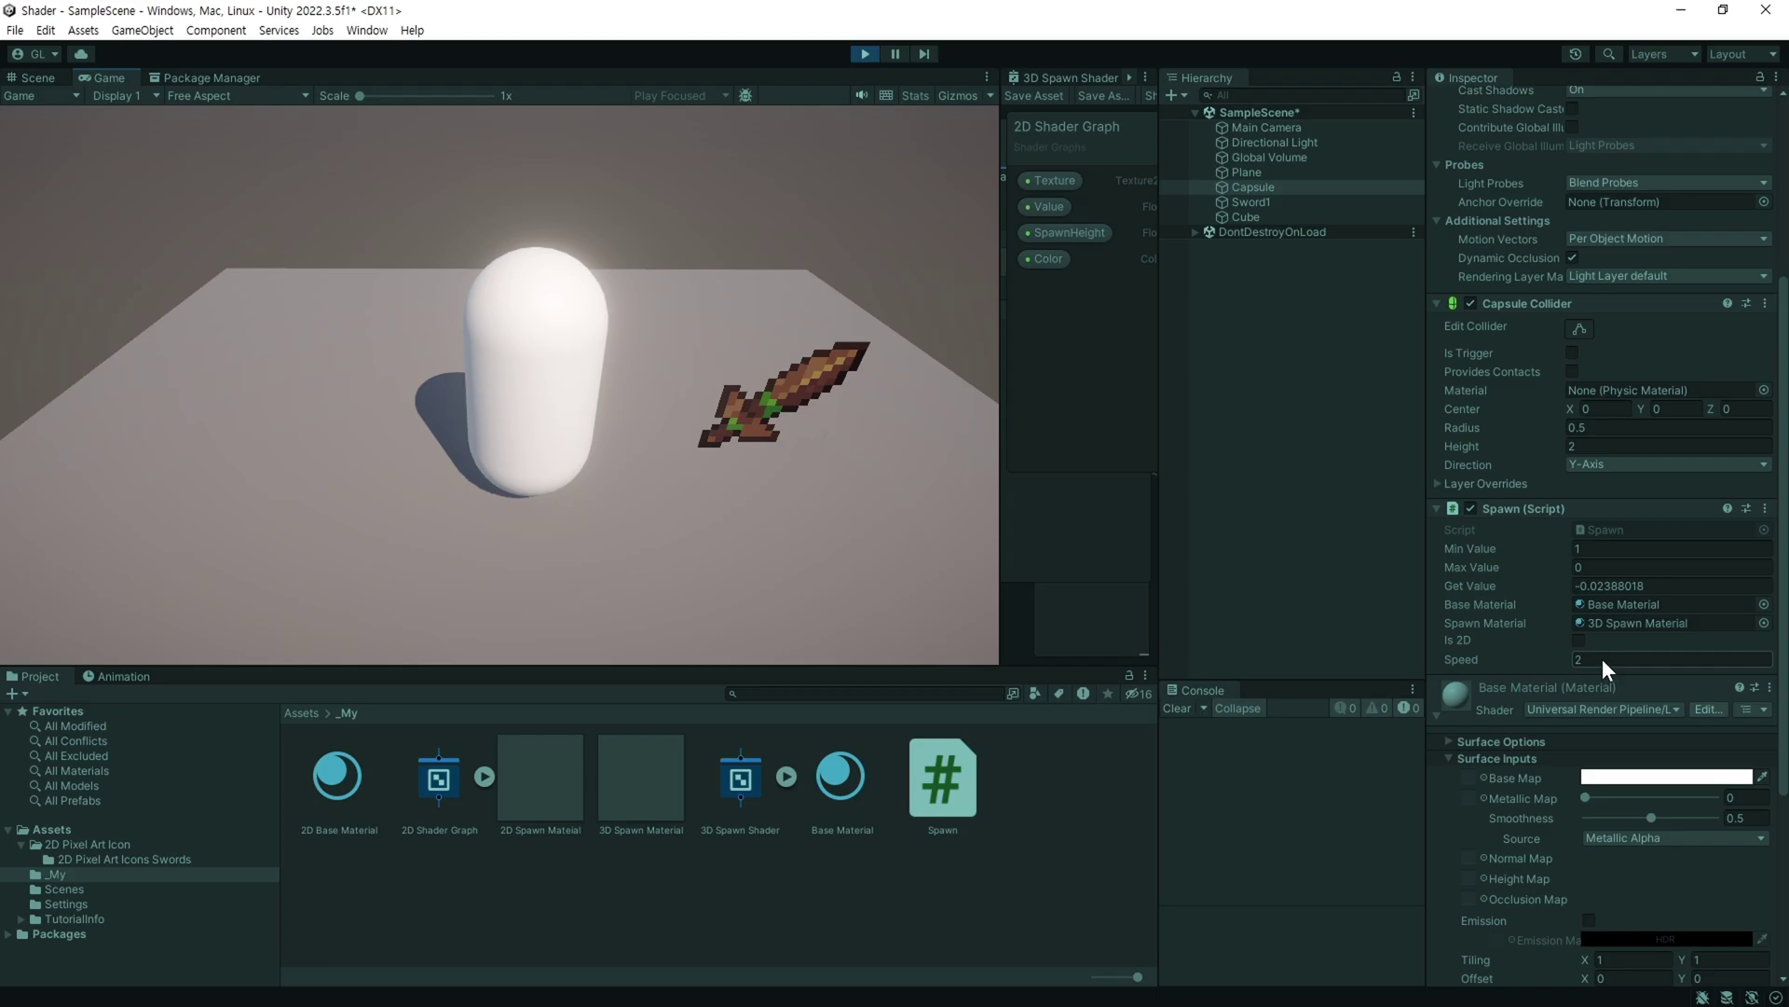
text(1.5)
click(732, 433)
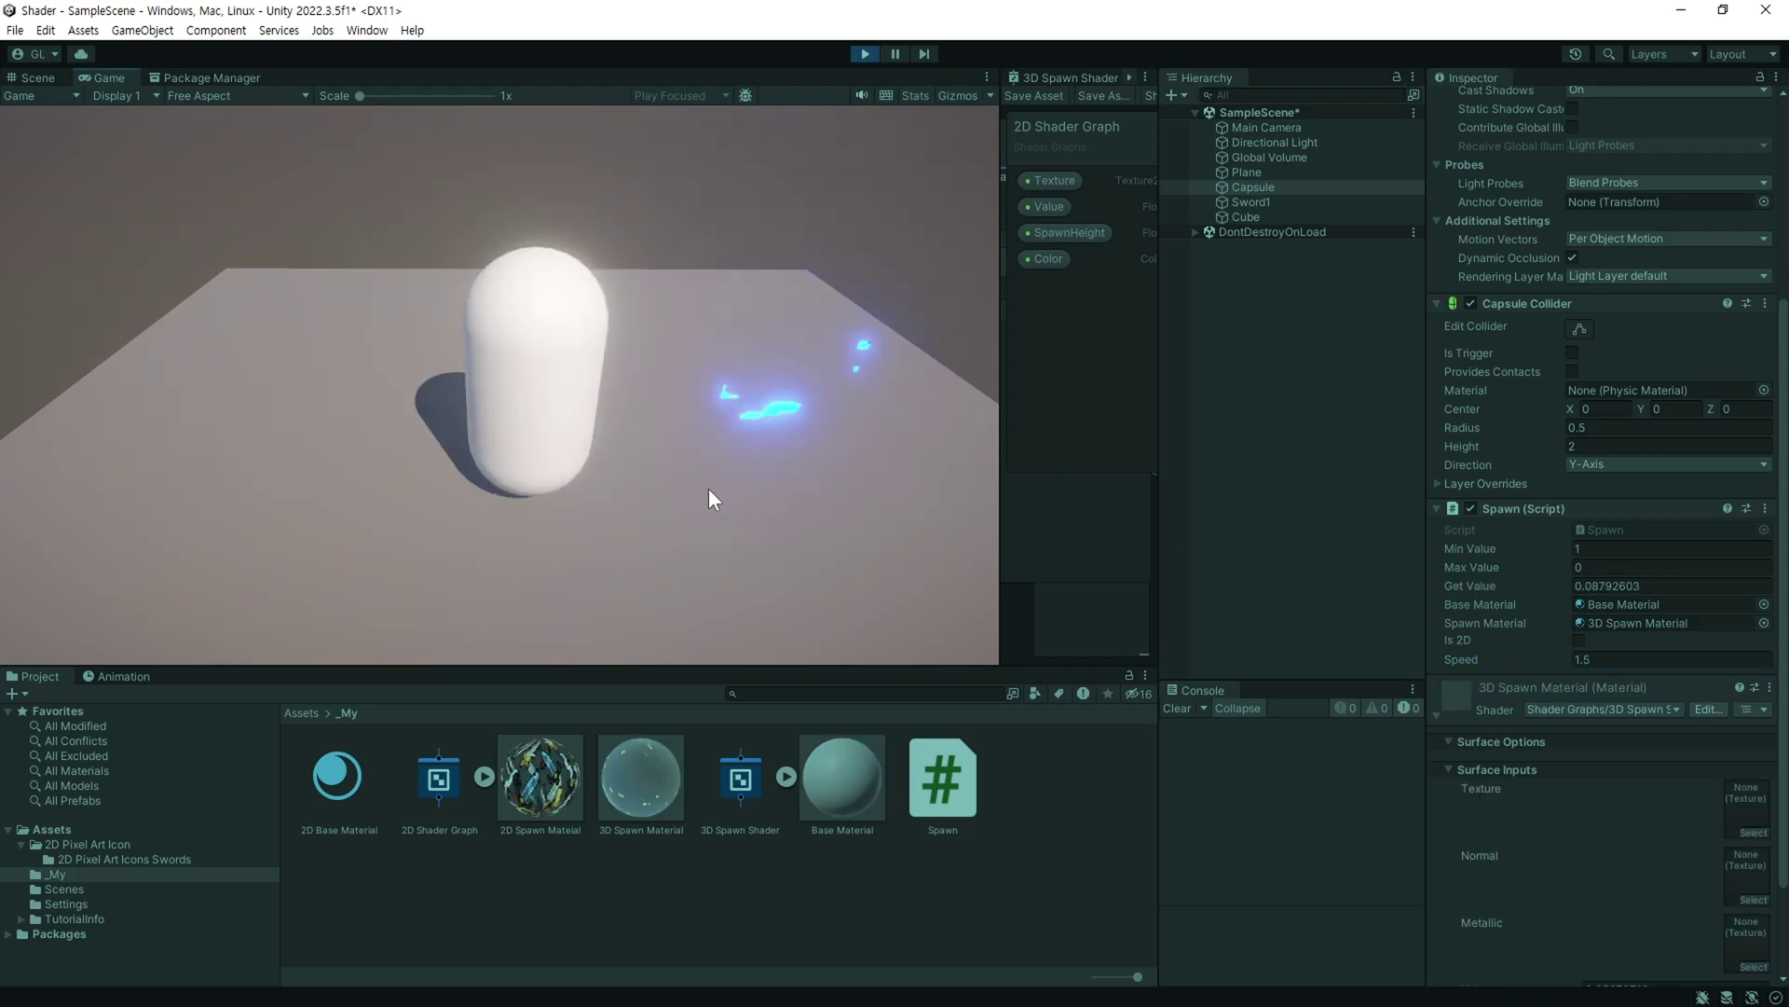
text(1)
click(763, 483)
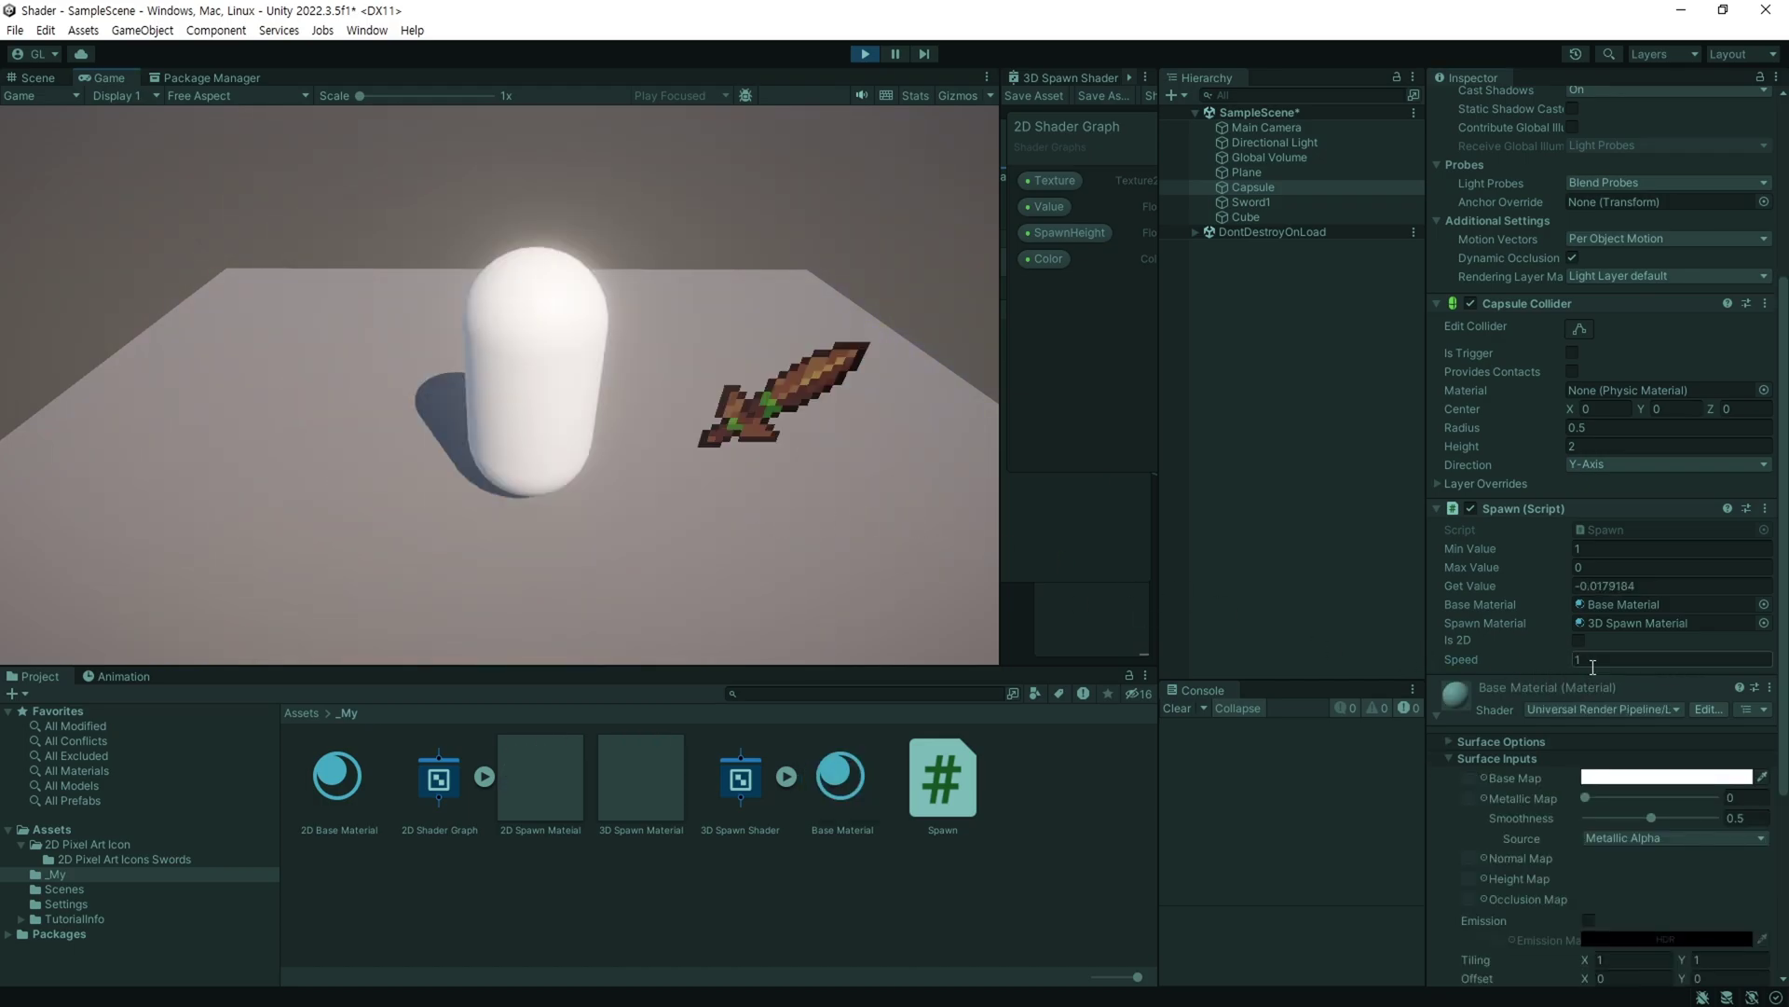
text(.5)
click(621, 497)
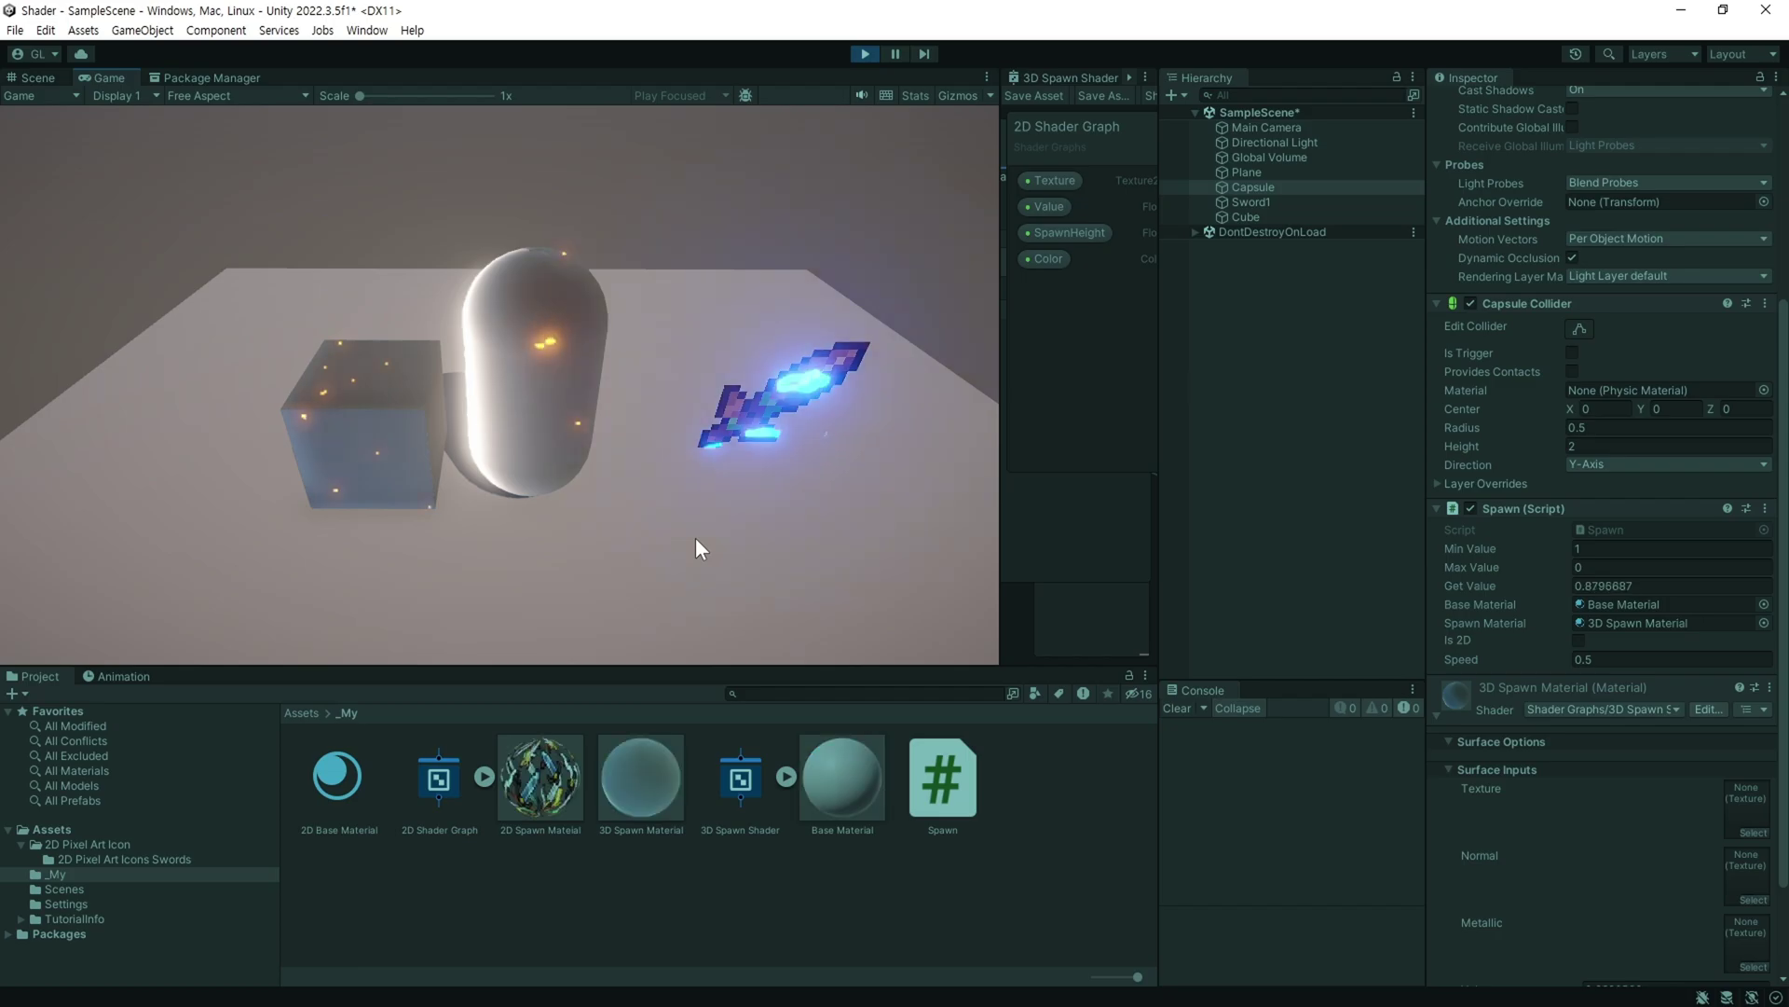